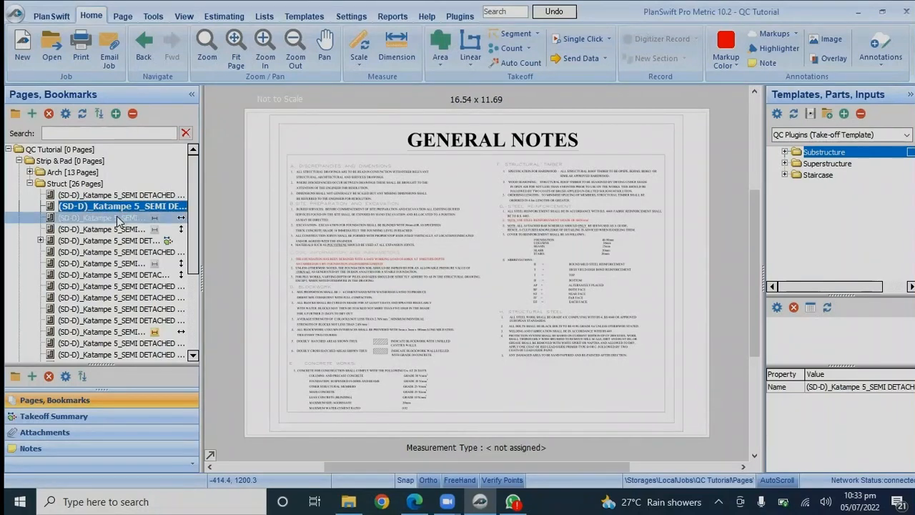
- Open the foundation plan page in the Struct folder and examine the layout of column bases and strip foundations
left_click(118, 218)
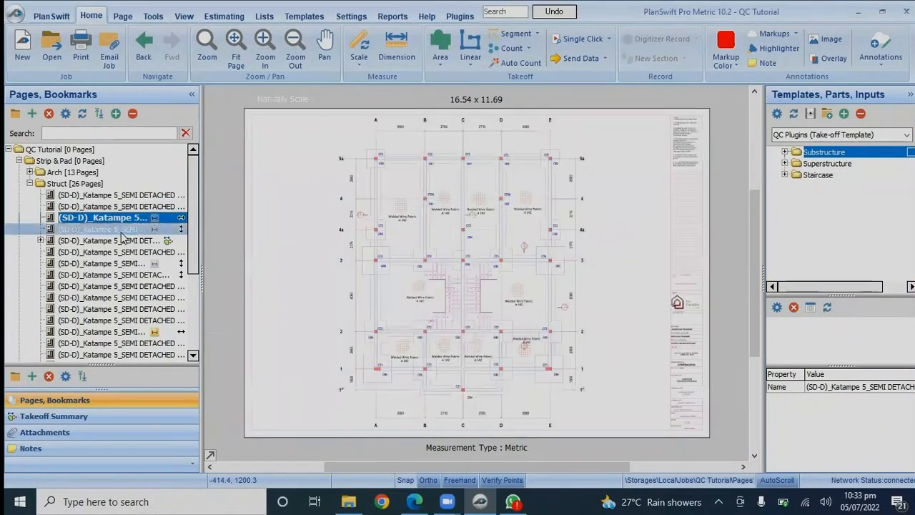
scroll(472, 197, "up", 3)
scroll(471, 198, "down", 3)
scroll(470, 196, "up", 1)
scroll(476, 204, "down", 1)
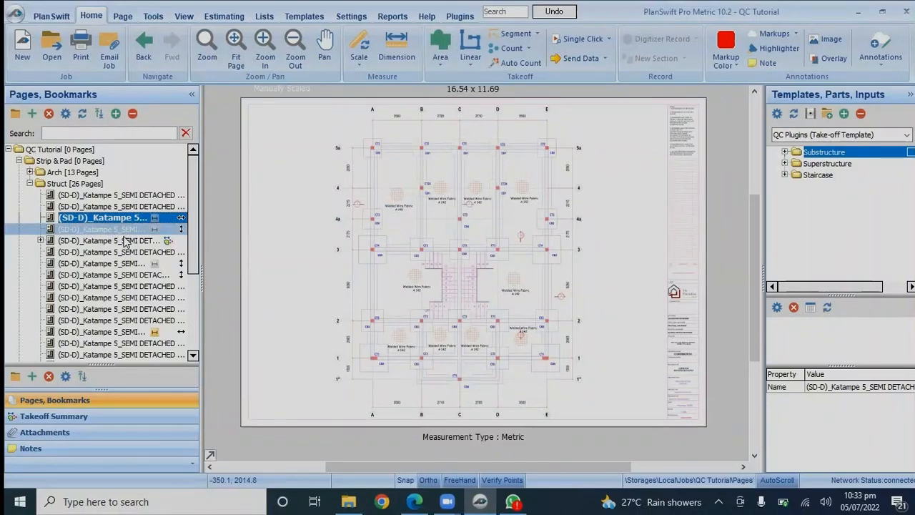
- Check the trench depth and footing width dimensions in Section A-A, and reopen the foundation plan page
key("Down")
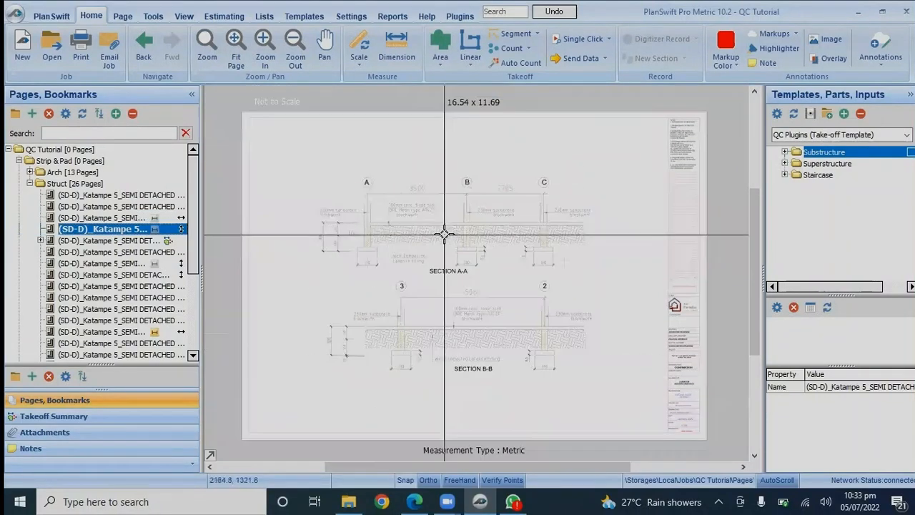
scroll(439, 262, "down", 3)
scroll(483, 240, "up", 6)
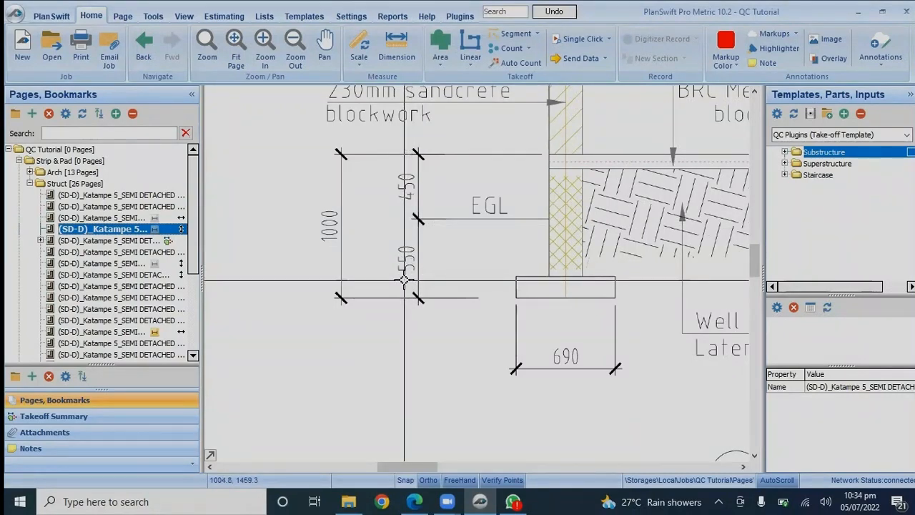
scroll(389, 276, "down", 3)
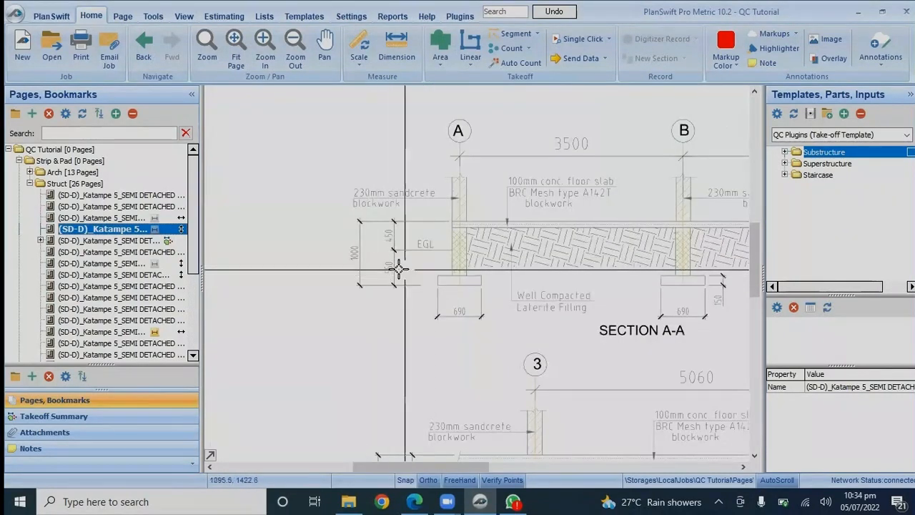
scroll(398, 269, "down", 3)
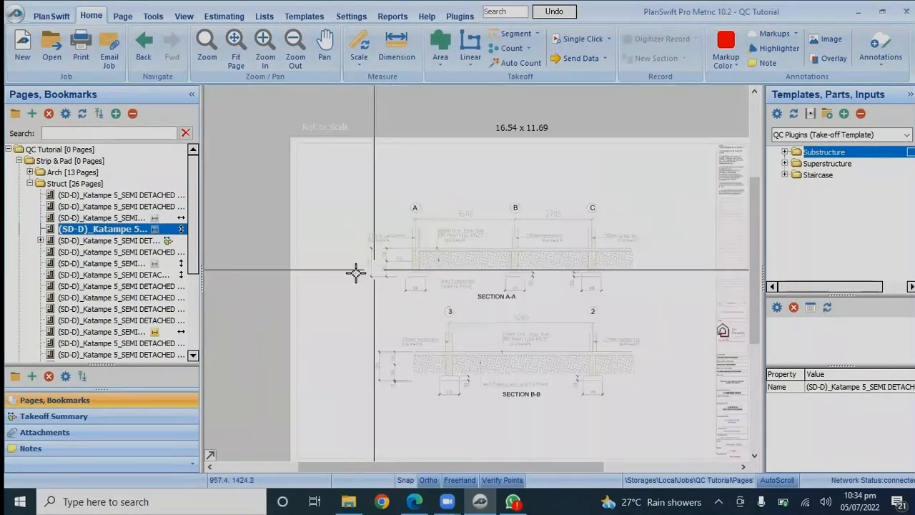
left_click(132, 207)
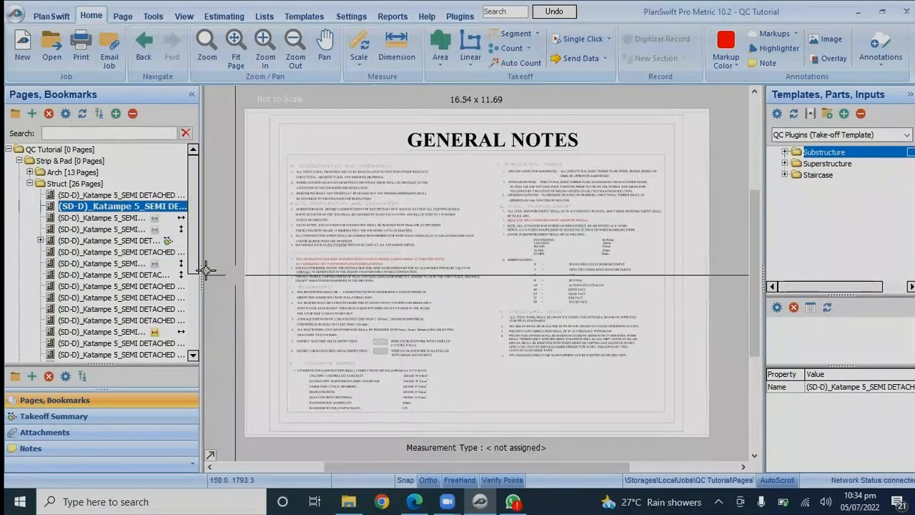
left_click(131, 219)
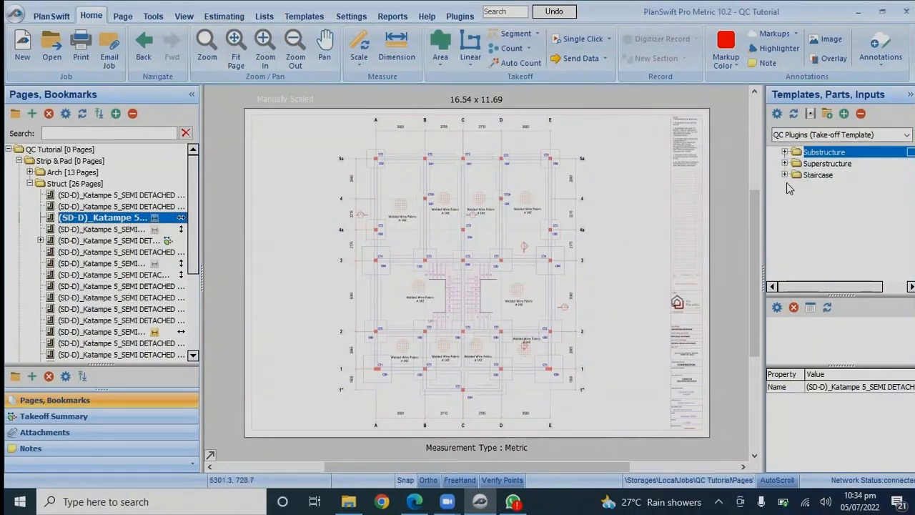
- Review the Strip & Pad Foundation items under Substructure in the QC Plugins (Take-off Template) library, and return to the foundation plan
left_click(306, 16)
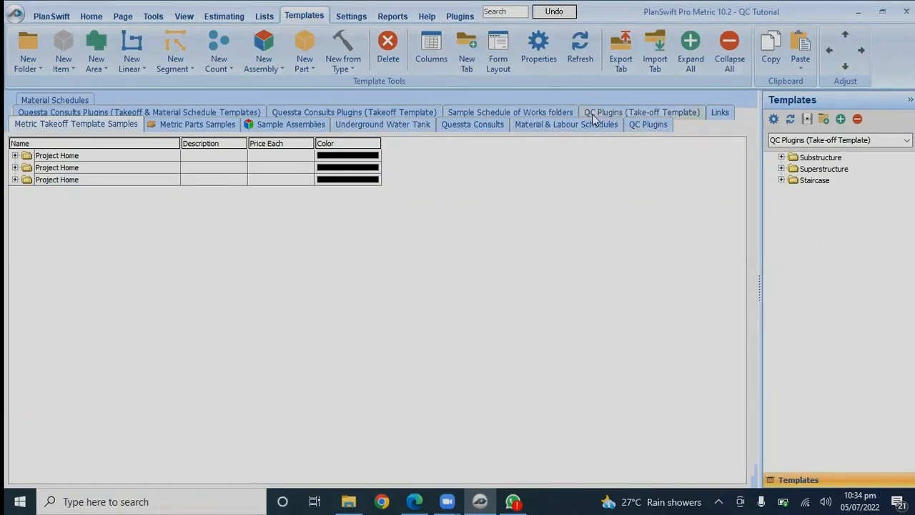
left_click(632, 108)
left_click(86, 166)
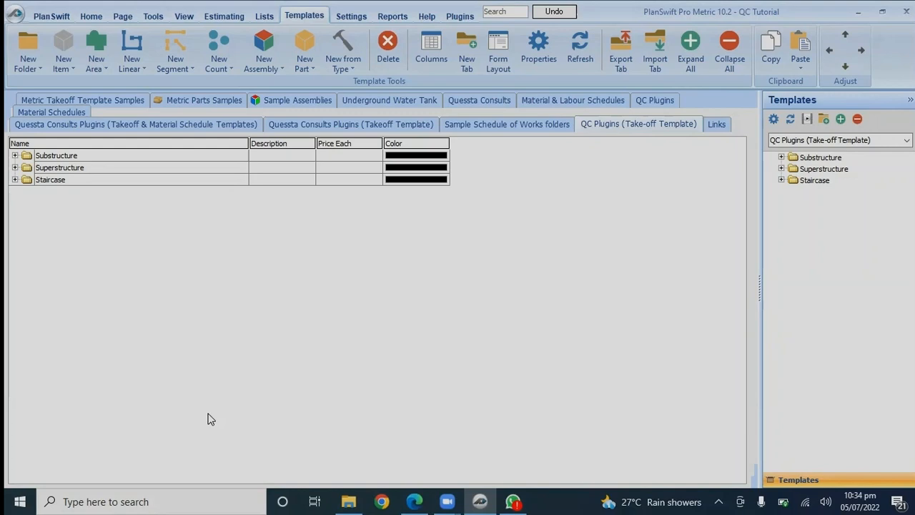
left_click(15, 155)
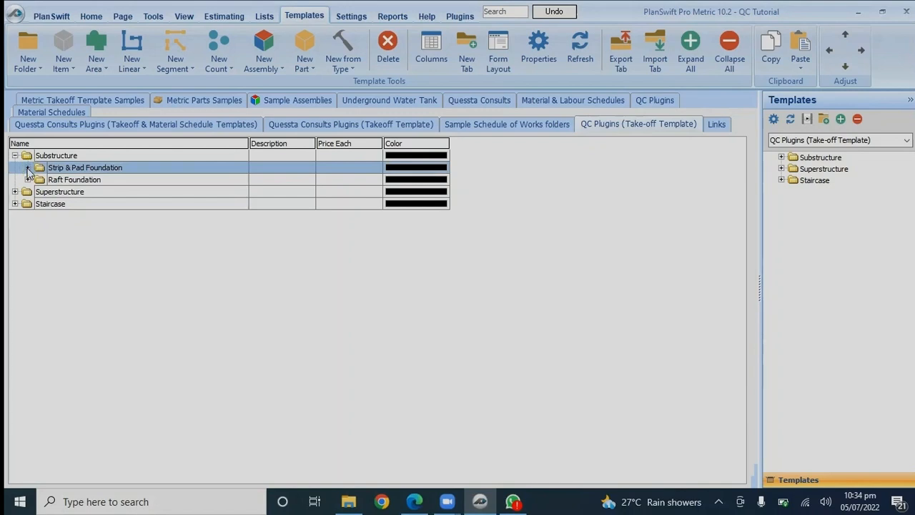
left_click(27, 168)
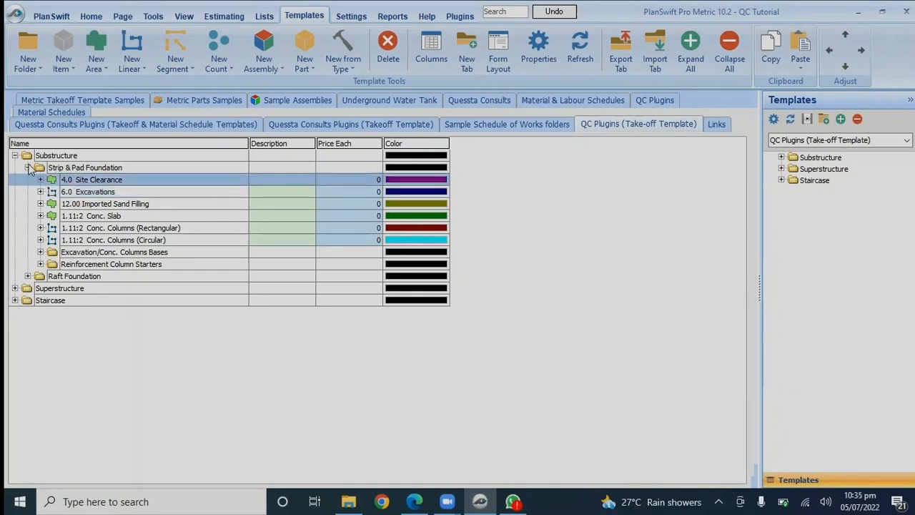
left_click(15, 155)
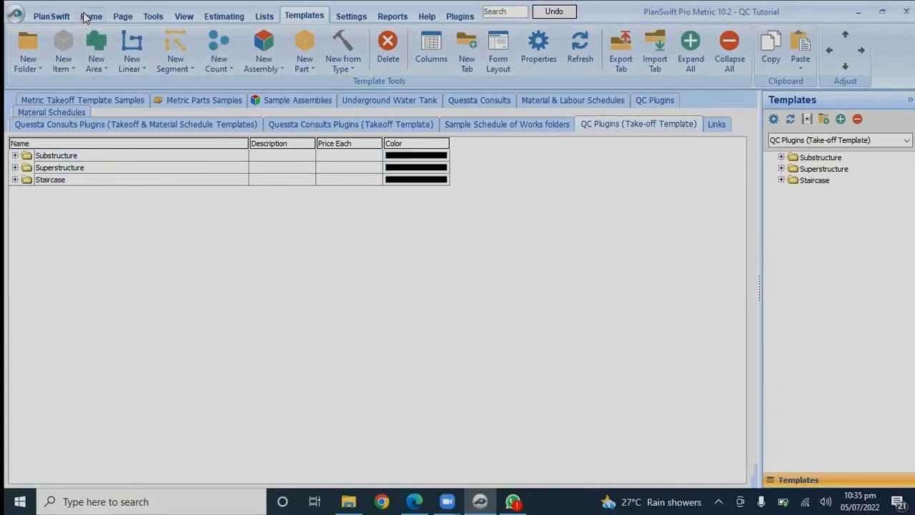
left_click(84, 16)
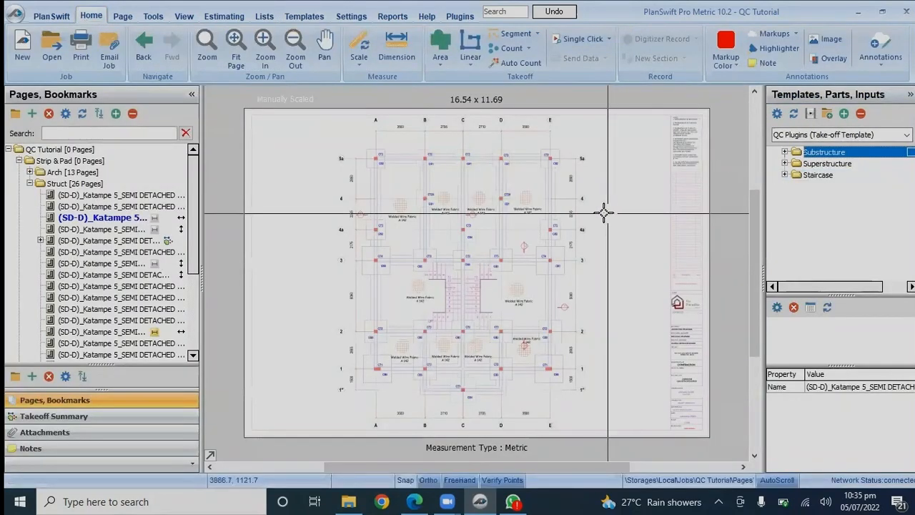
- Start a takeoff from the Strip & Pad Foundation template 6.0 Excavations, named Trench Excavation, with width 0.68 m and depth 0.55 m
left_click(785, 152)
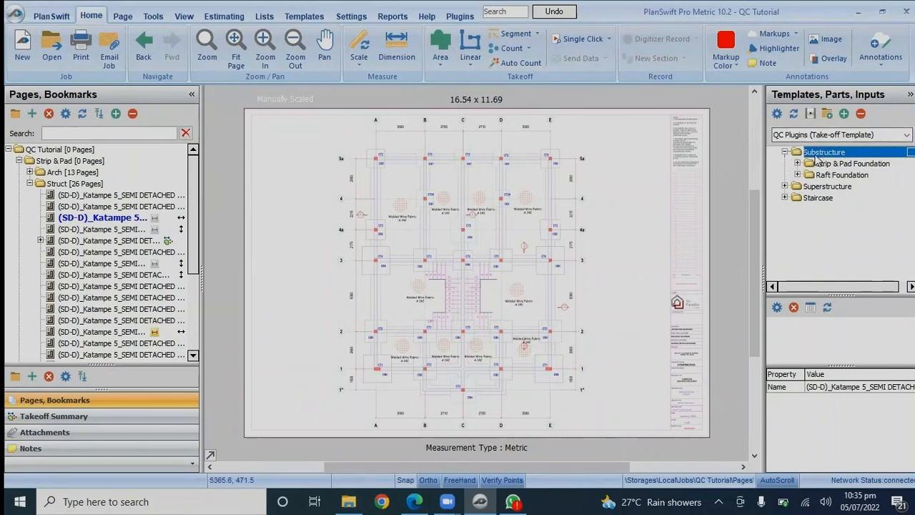
mouse_move(815, 155)
left_mouse_down()
mouse_move(817, 172)
mouse_move(871, 166)
mouse_move(815, 172)
mouse_move(801, 165)
mouse_move(838, 177)
mouse_move(849, 191)
mouse_move(773, 186)
left_mouse_up()
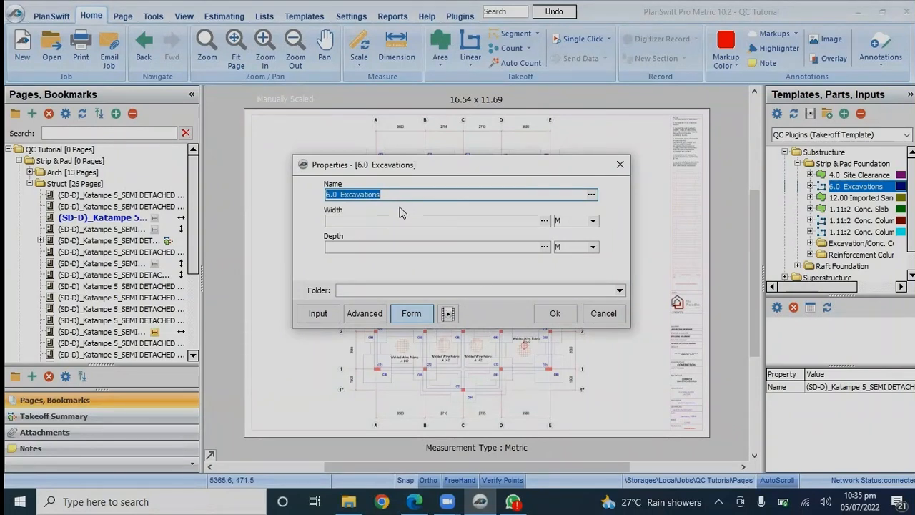
type("Tre")
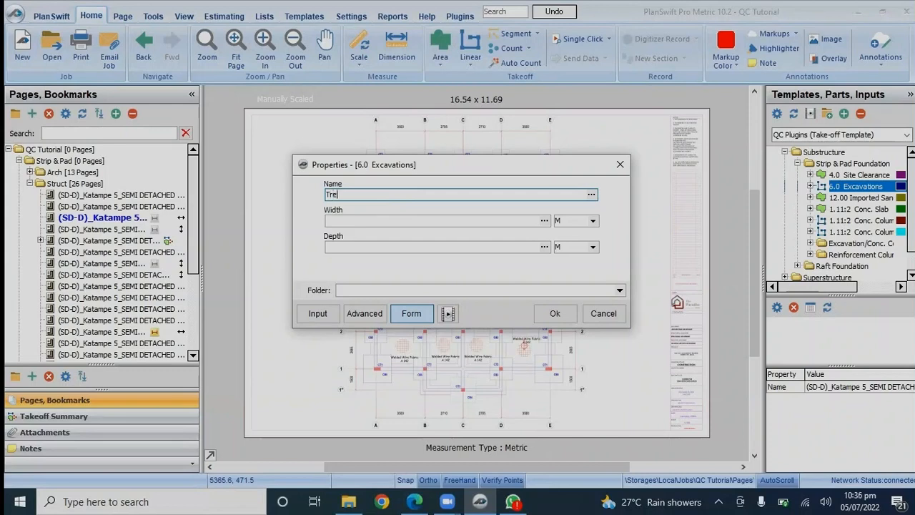
type("nch Excavation")
left_click(370, 222)
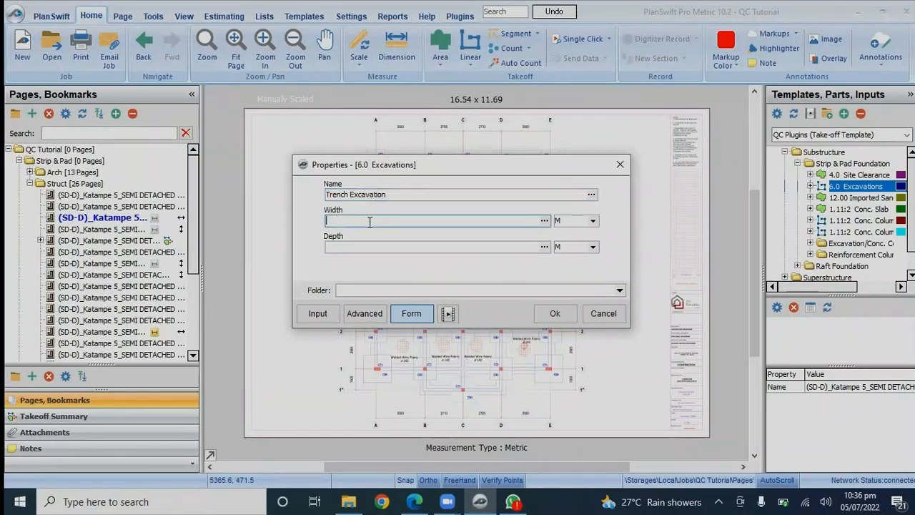
type("0.68")
left_click(339, 245)
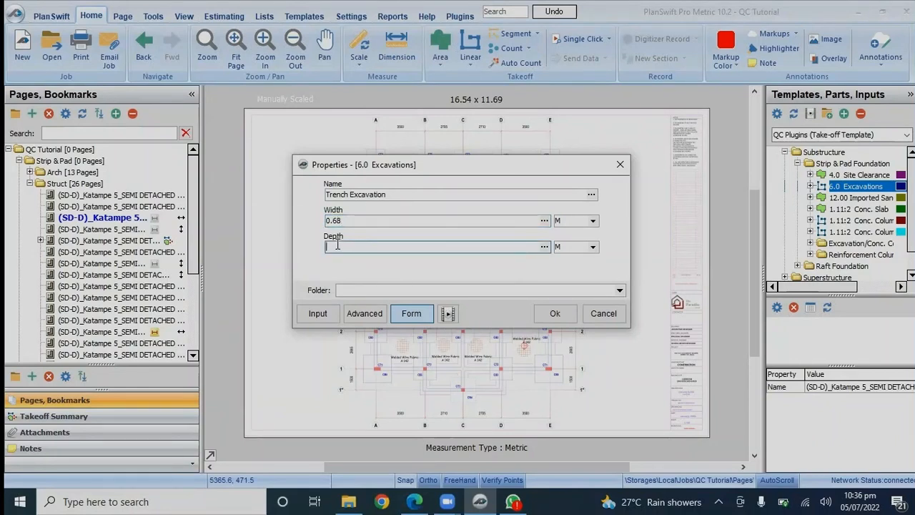
type("0.55")
left_click(555, 313)
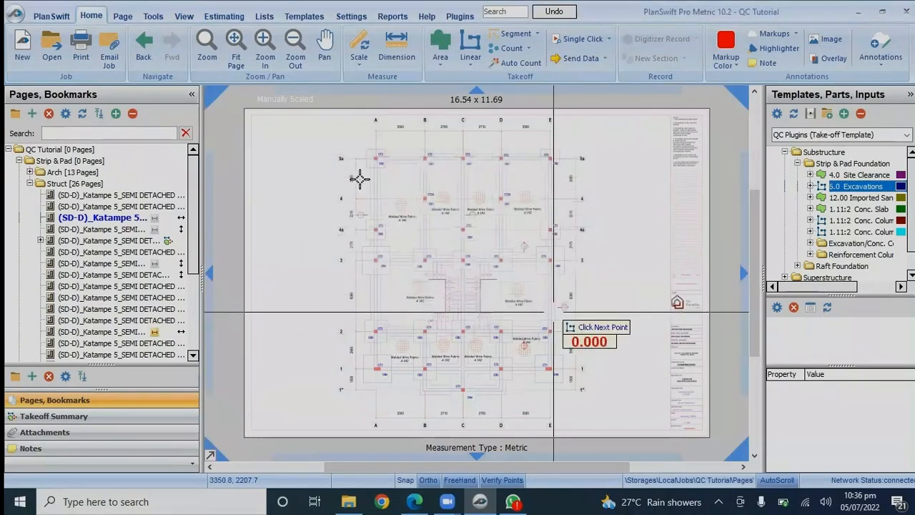
- Digitize the trench strips between the column bases along grid line 5a, starting from the base at grid A
scroll(409, 146, "up", 1)
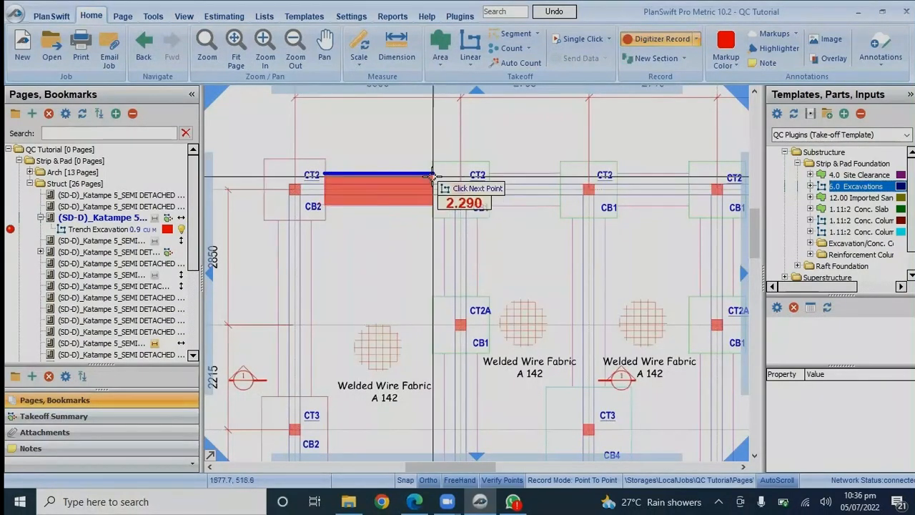
double_click(431, 174)
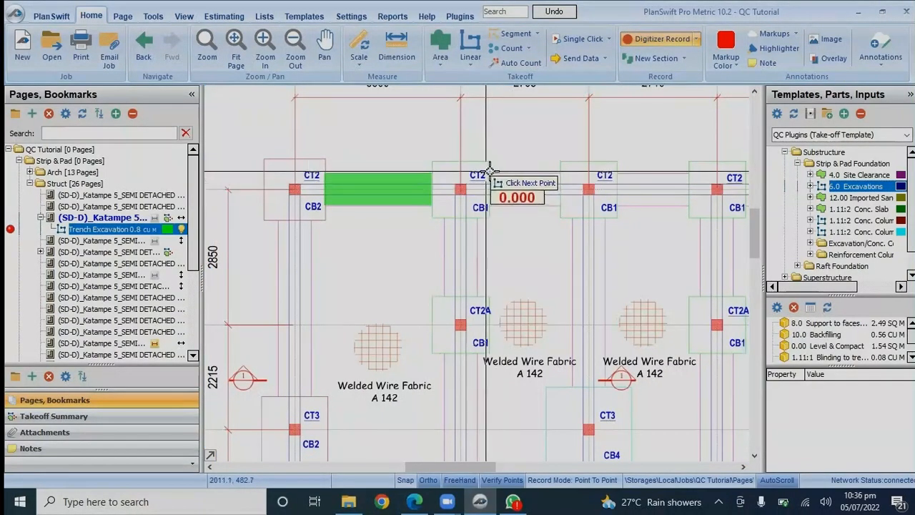
double_click(558, 175)
- Digitize the trench strips down grid line E and along grid lines 1 and 1'' at the front of the building
scroll(438, 224, "down", 3)
scroll(541, 295, "up", 5)
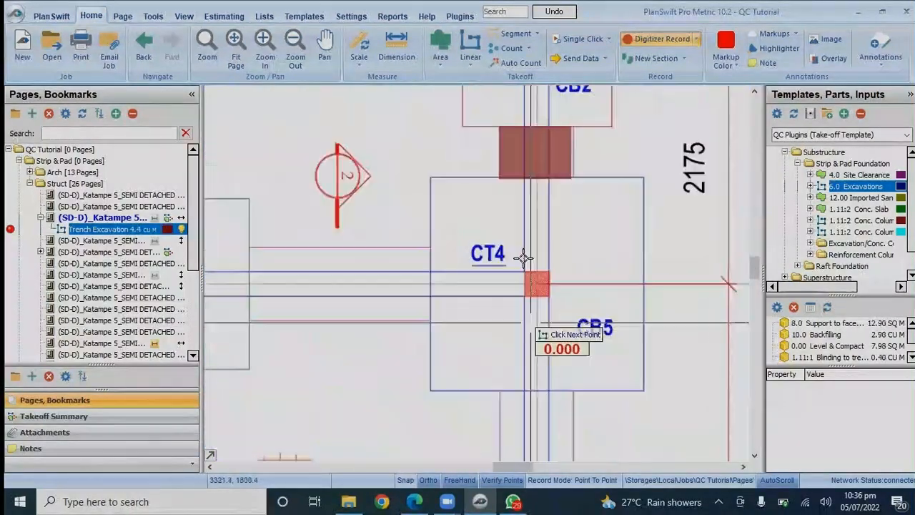
scroll(539, 290, "up", 2)
left_click(562, 246)
left_click(514, 293)
scroll(408, 307, "left", 3)
double_click(397, 333)
scroll(397, 333, "up", 2)
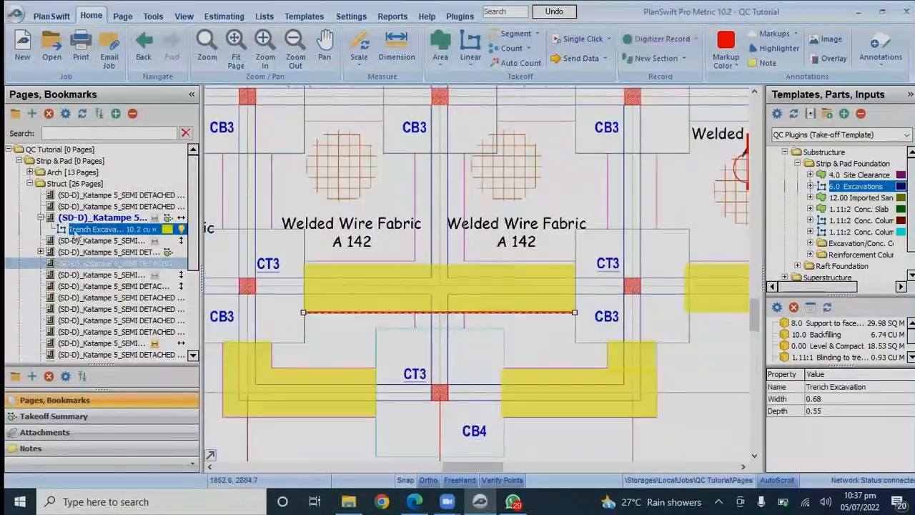
- Add the trench strips between grid lines 2 and 1 and in bay A–B of grid line 1 to Trench Excavation
scroll(496, 229, "down", 2)
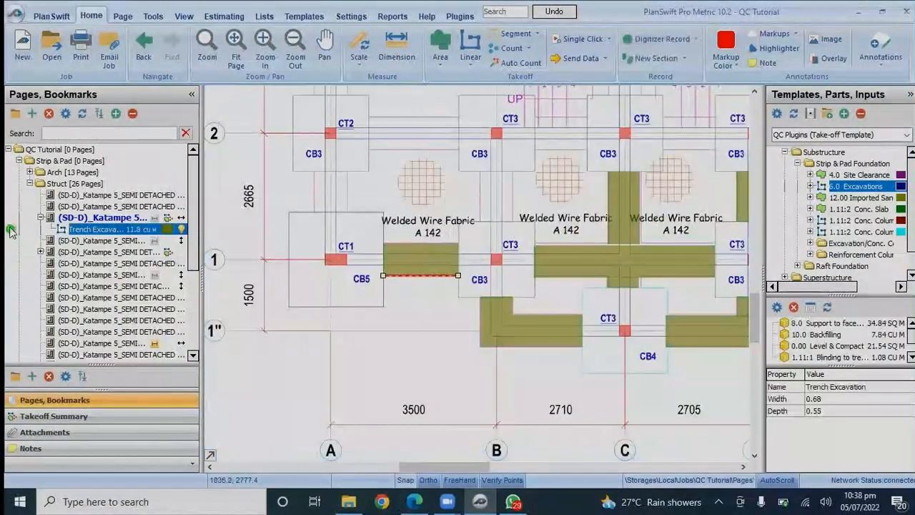
scroll(362, 243, "up", 2)
scroll(363, 243, "down", 2)
scroll(419, 122, "up", 2)
double_click(582, 276)
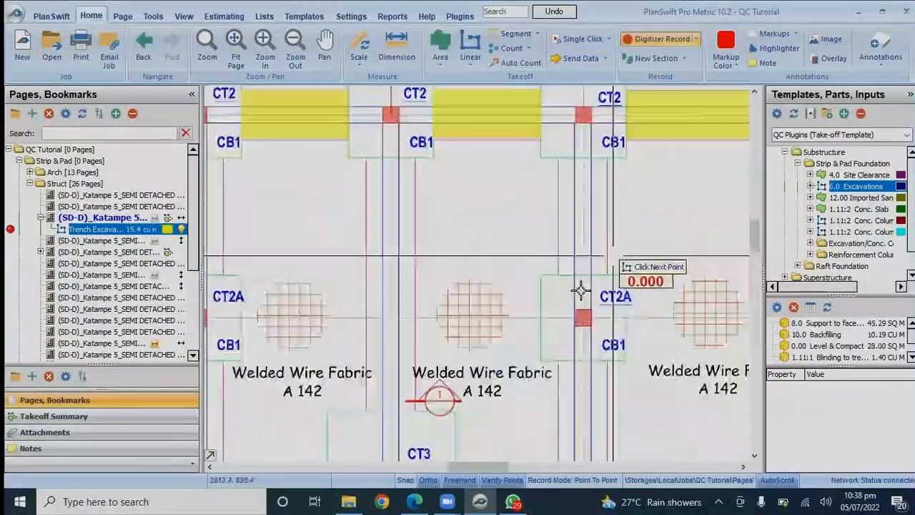
- Digitize the internal trench strips between grid lines 5a and 3, and the strips between the column bases along grid line 3
left_click(576, 286)
scroll(409, 245, "down", 2)
left_click(408, 245)
scroll(408, 245, "up", 2)
scroll(491, 222, "down", 2)
scroll(557, 267, "up", 2)
double_click(582, 239)
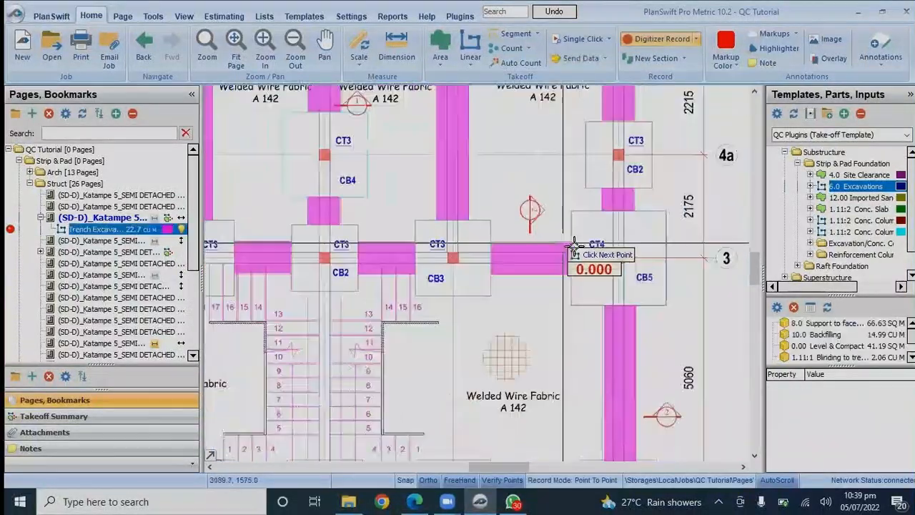
- Digitize the trench strips between the column bases along grid line 2 in bays D–E and C–D
scroll(570, 275, "down", 2)
scroll(547, 300, "up", 2)
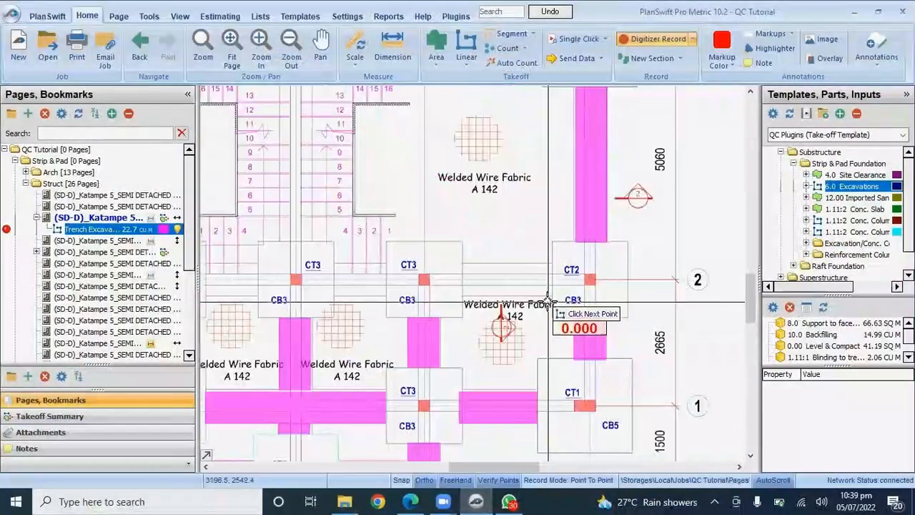
left_click(459, 291)
left_click(386, 296)
left_click(335, 299)
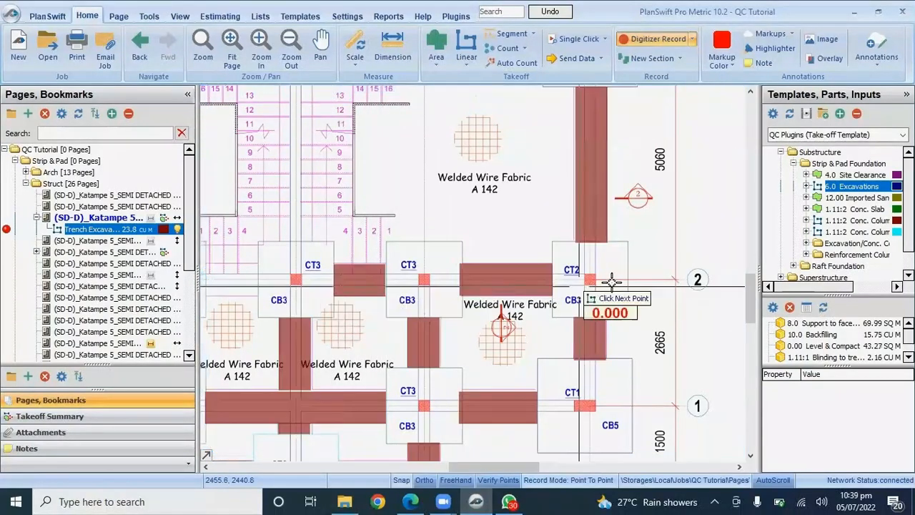
- Complete the trench strips along grid line 2 by digitizing bays B–C and A–B between the column bases
scroll(496, 306, "down", 2)
scroll(527, 289, "up", 2)
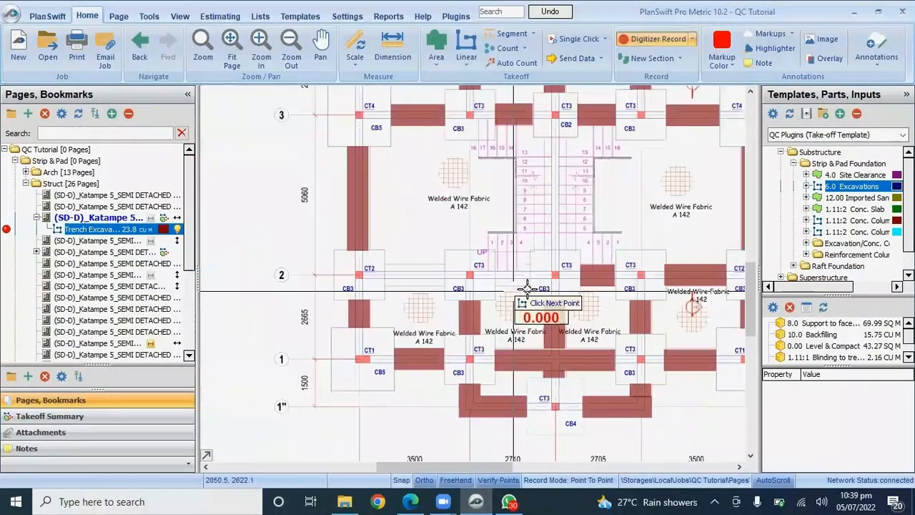
scroll(527, 289, "up", 2)
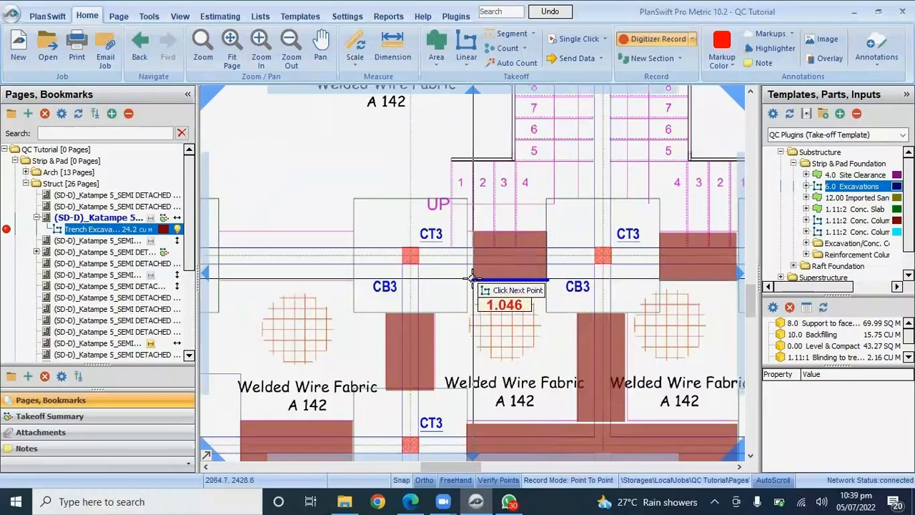
left_click(486, 336)
scroll(500, 300, "down", 2)
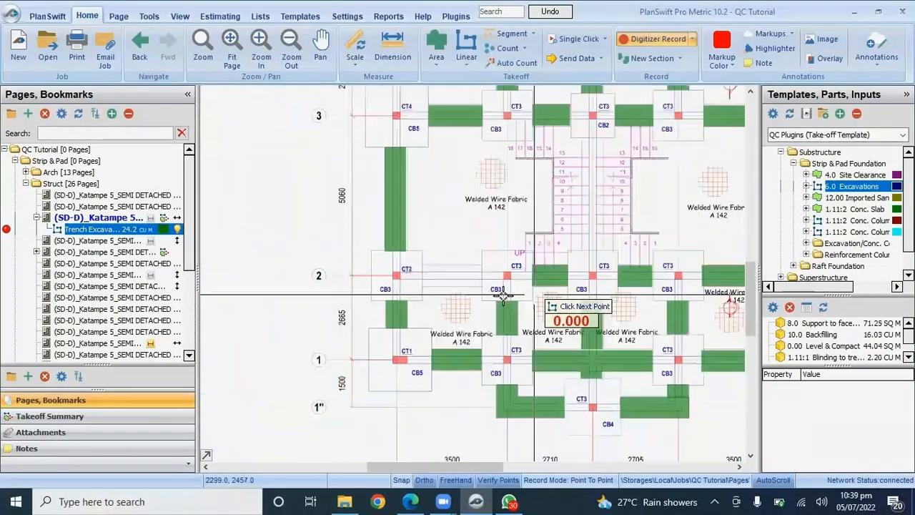
scroll(503, 299, "up", 2)
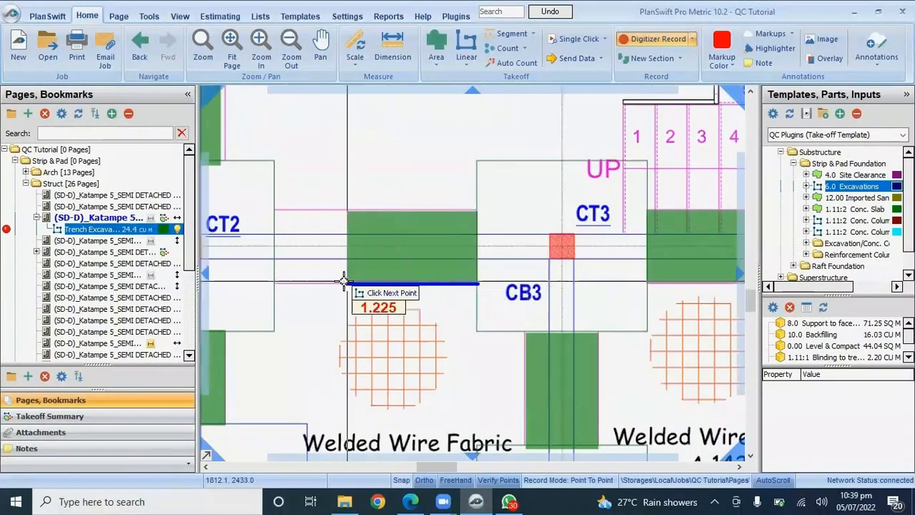
left_click(275, 281)
scroll(546, 279, "down", 2)
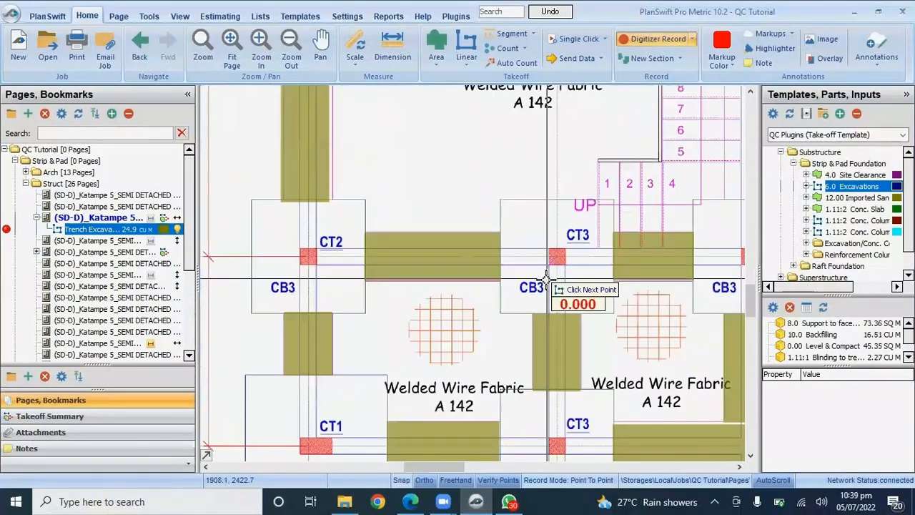
scroll(529, 283, "down", 2)
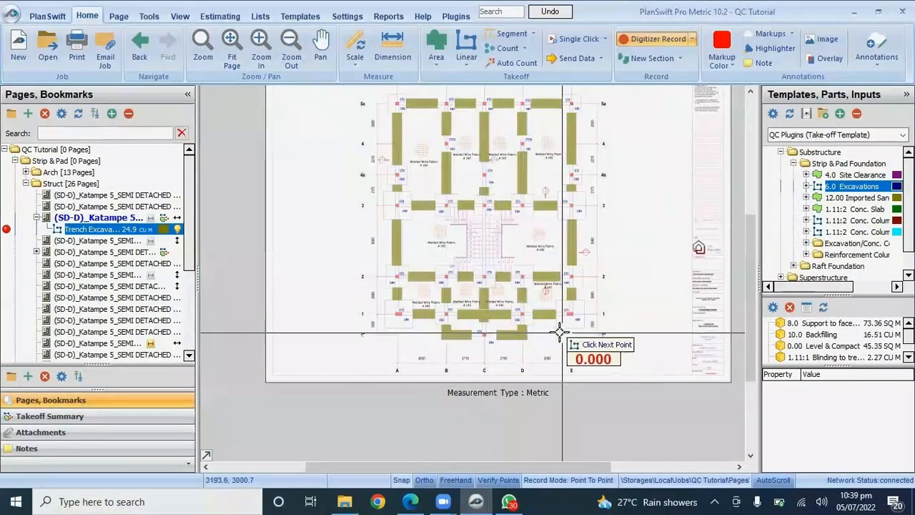
- Check the digitized trench strips across the foundation plan and stop recording the Trench Excavation takeoff
scroll(554, 147, "up", 2)
scroll(544, 279, "down", 2)
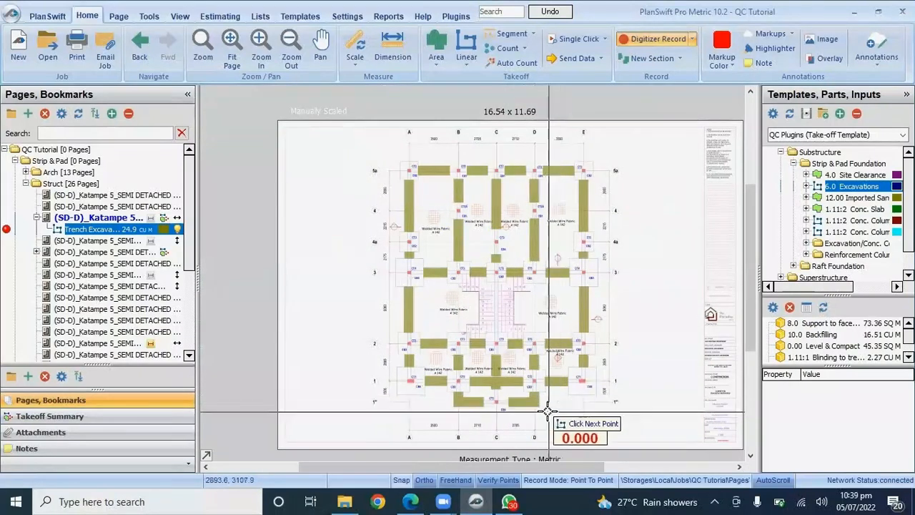
scroll(547, 412, "up", 2)
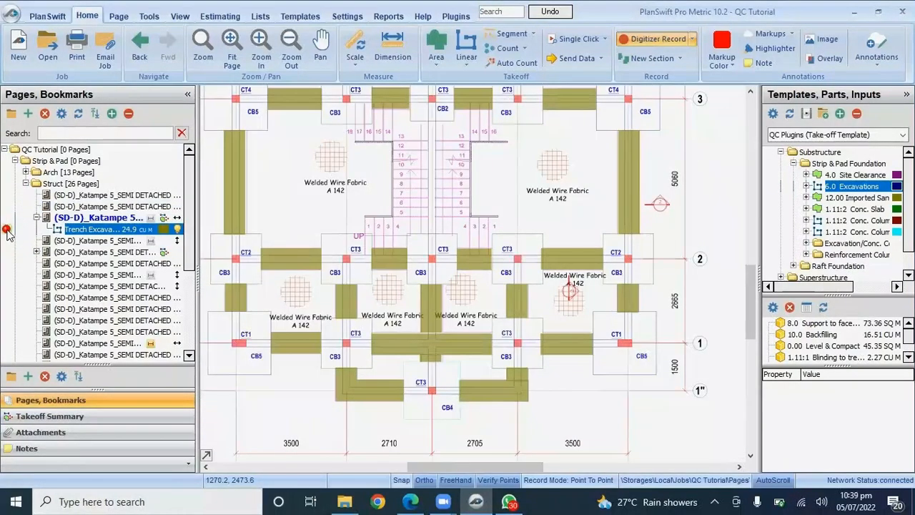
left_click(7, 230)
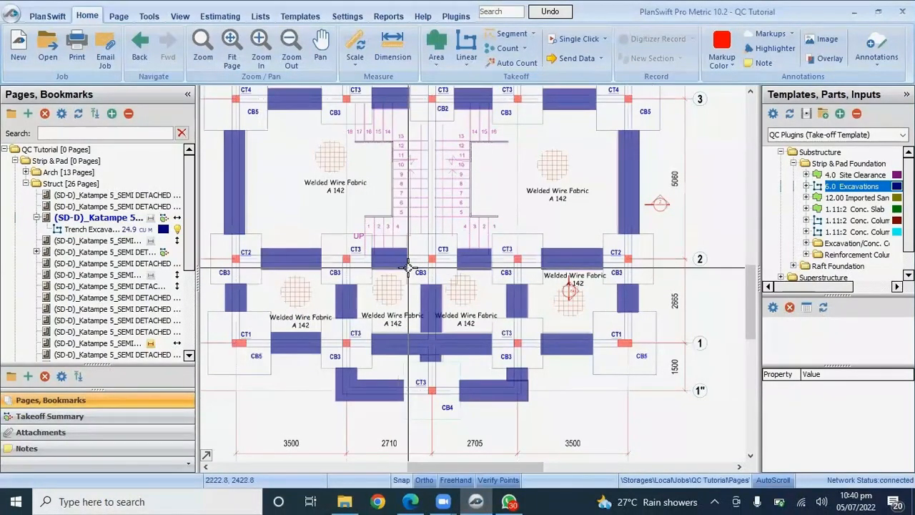
- Delete the Concrete Base item with its sub-items from the takeoff summary
left_click(50, 418)
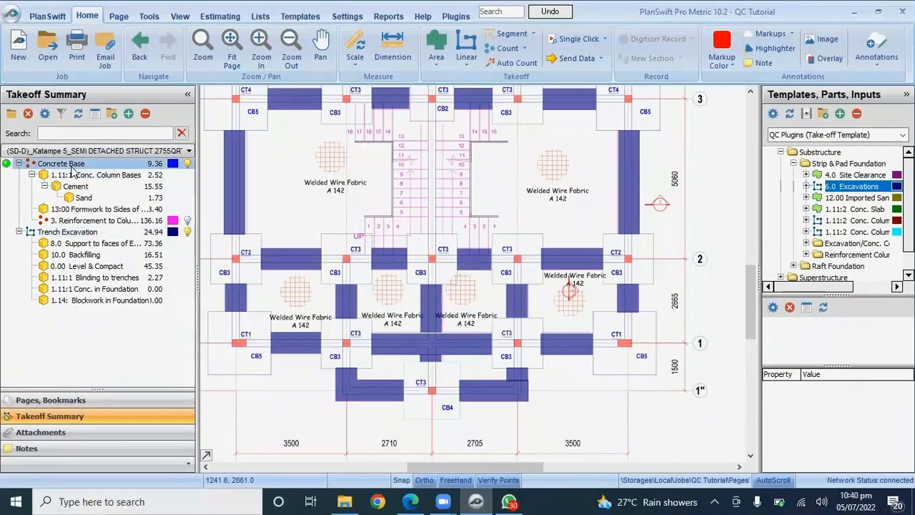
left_click(19, 163)
right_click(50, 164)
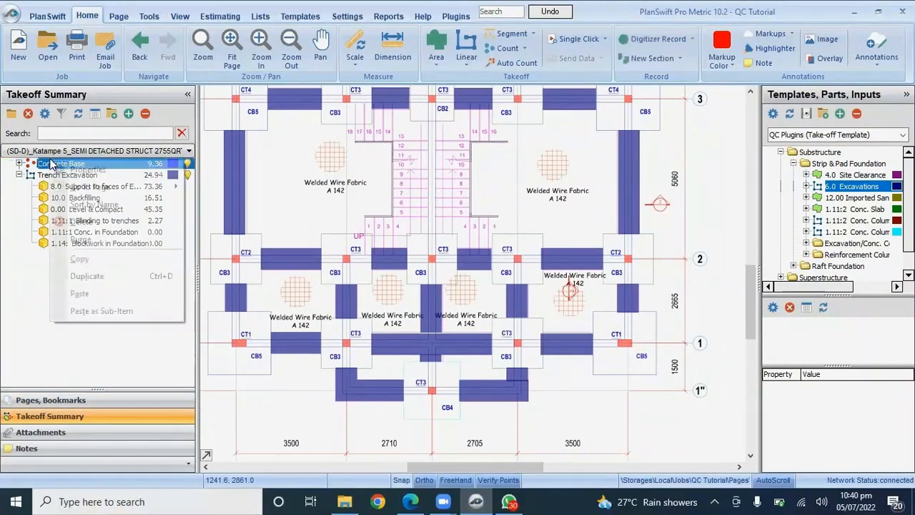
left_click(95, 220)
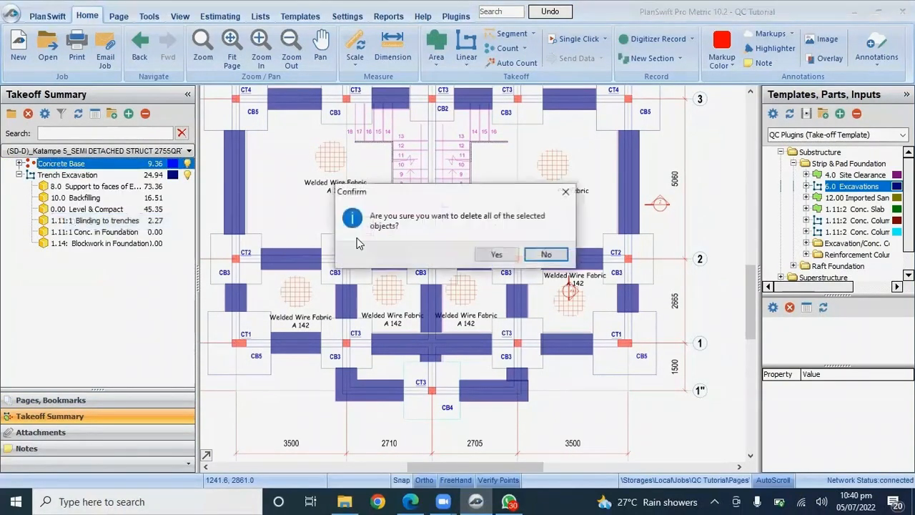
left_click(491, 254)
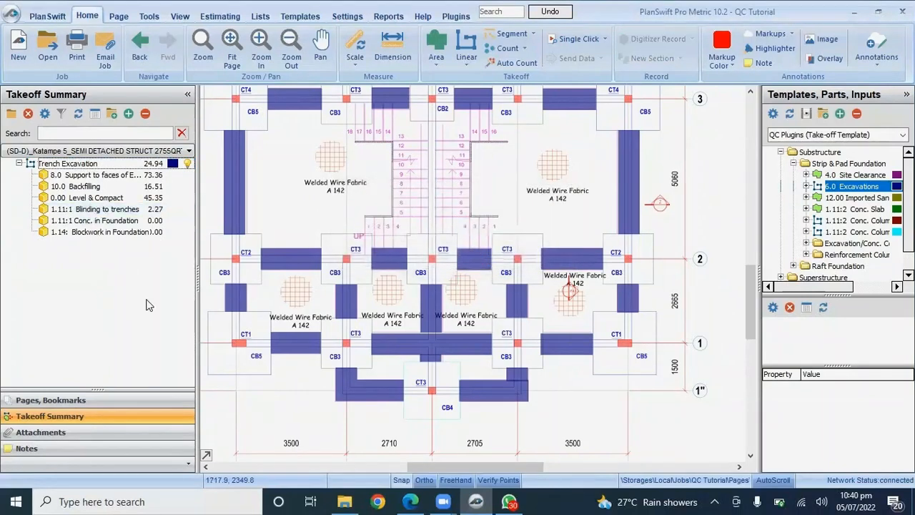
- Review the quantities of Trench Excavation and its sub-items in the takeoff summary, from excavation support to blockwork
left_click(111, 165)
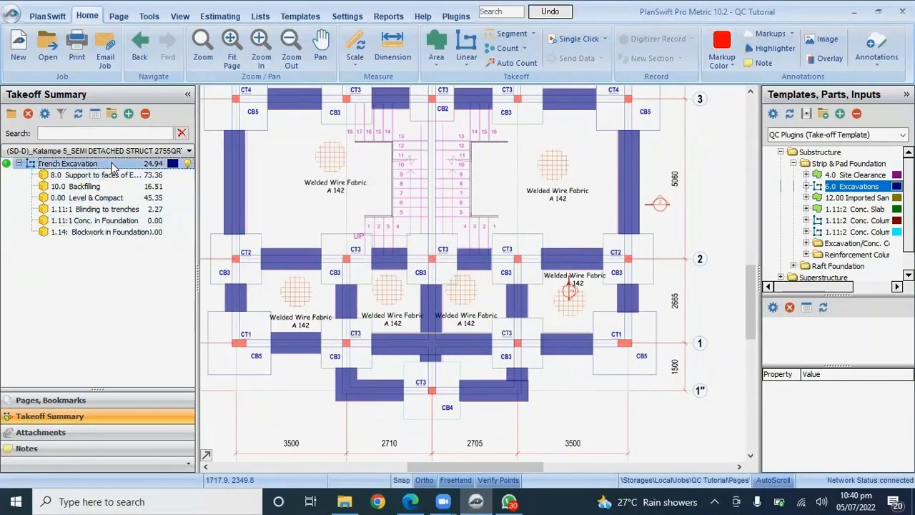
left_click(132, 175)
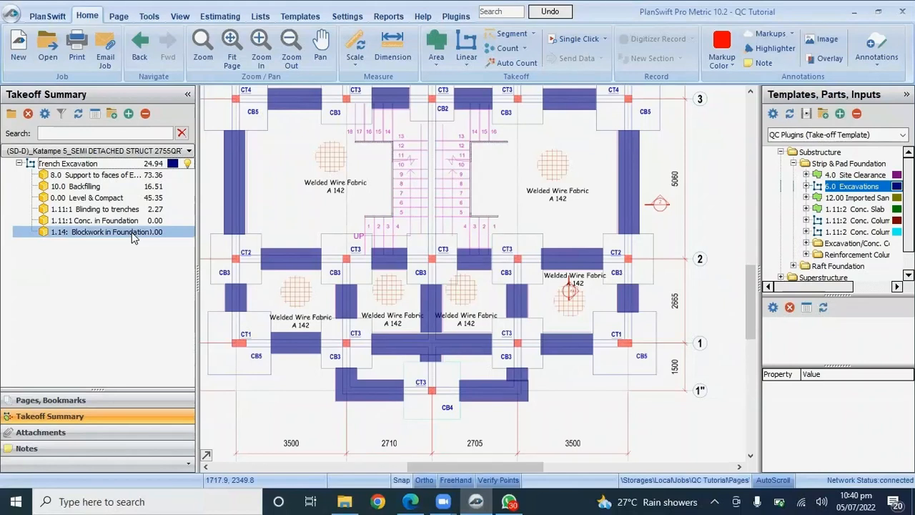
left_click(137, 178)
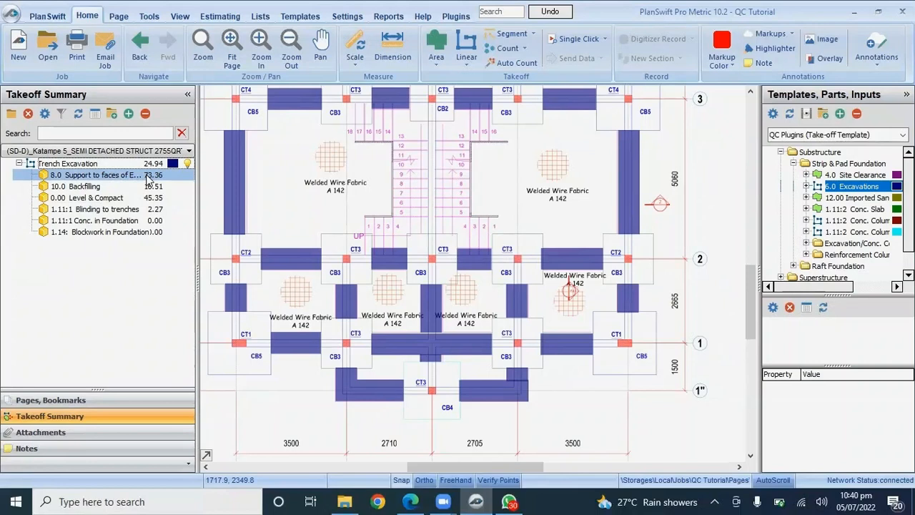
left_click(125, 187)
left_click(115, 199)
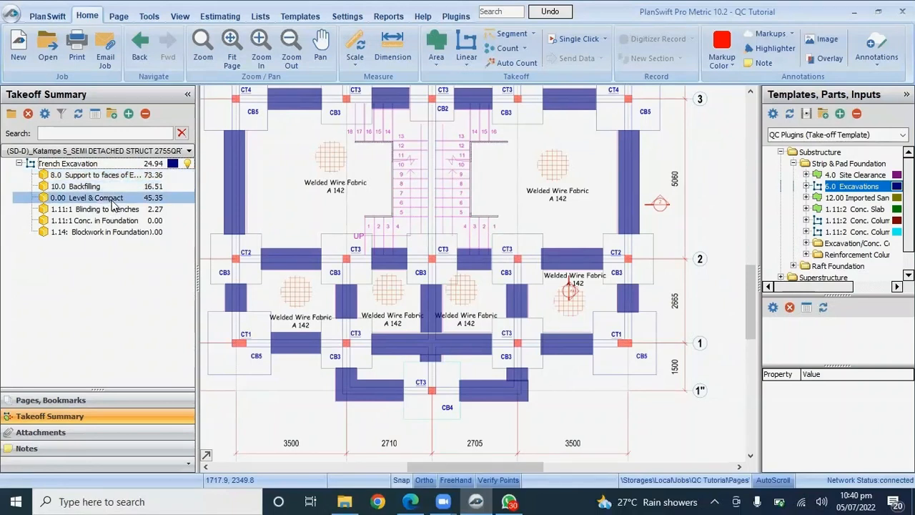
left_click(112, 210)
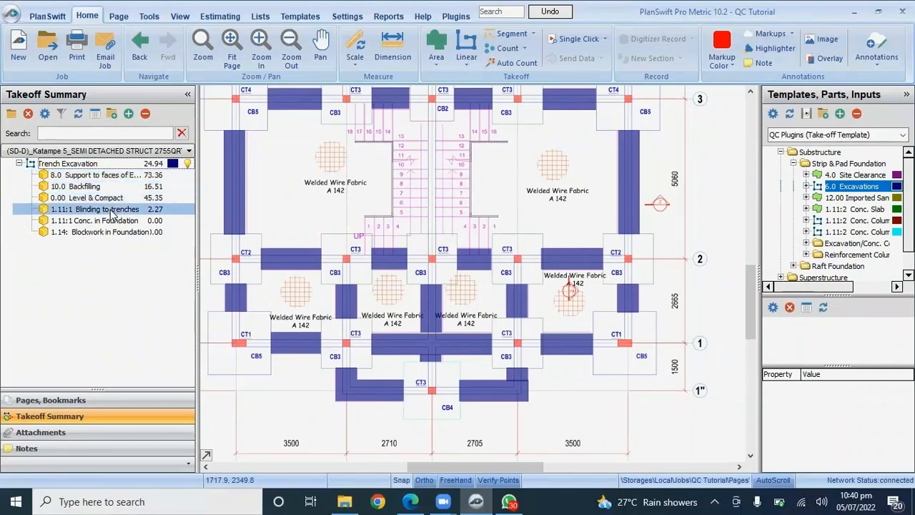
left_click(118, 223)
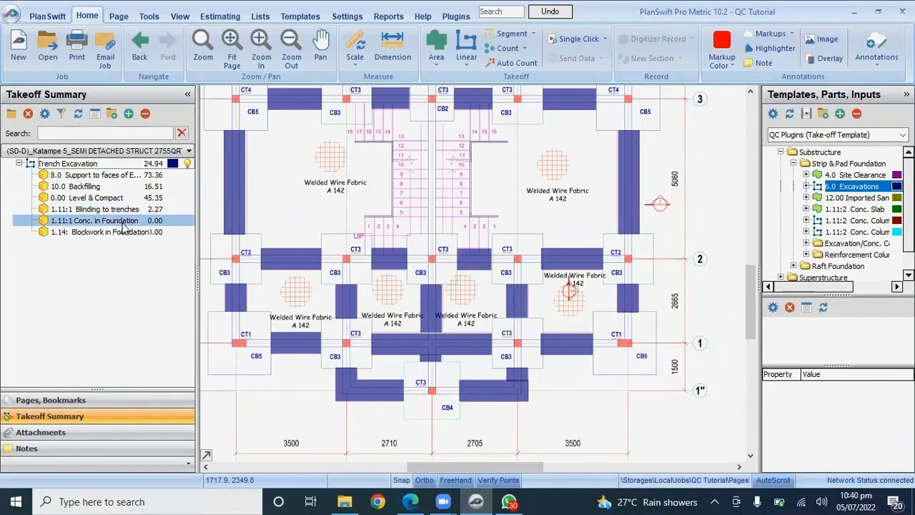
double_click(122, 223)
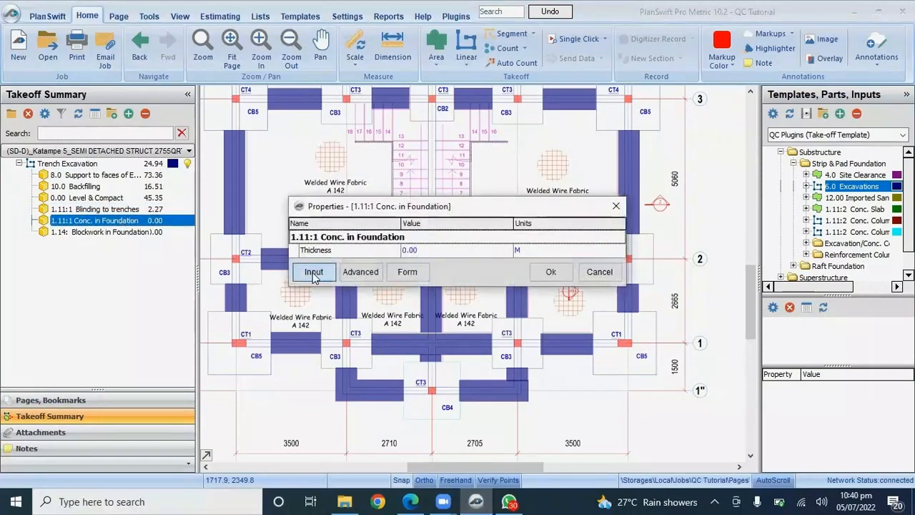
left_click(419, 253)
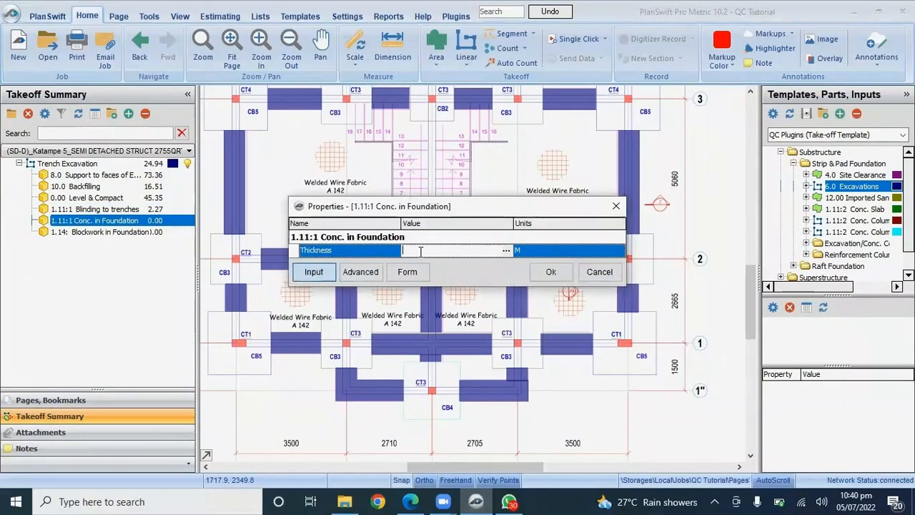
left_click(599, 272)
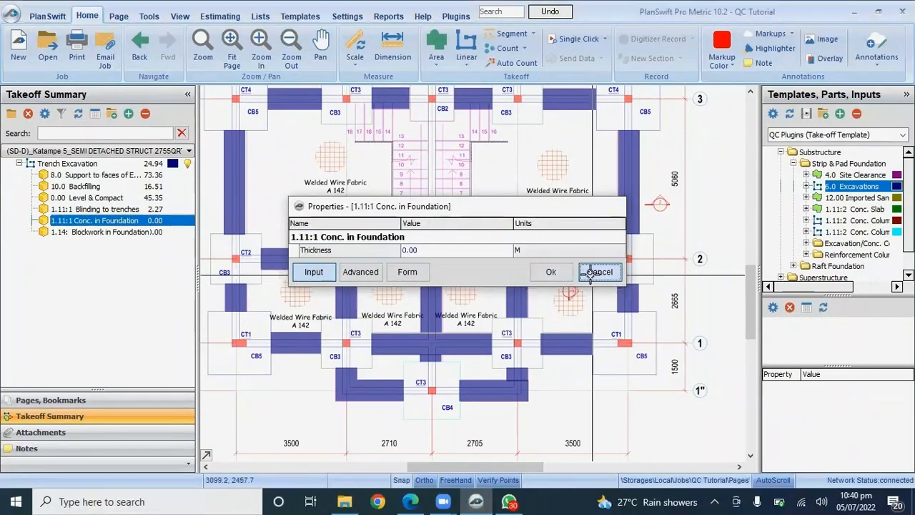
- Open the structural page with Sections A-A and B-B and examine the strip footing thickness in Section A-A
scroll(506, 272, "down", 3)
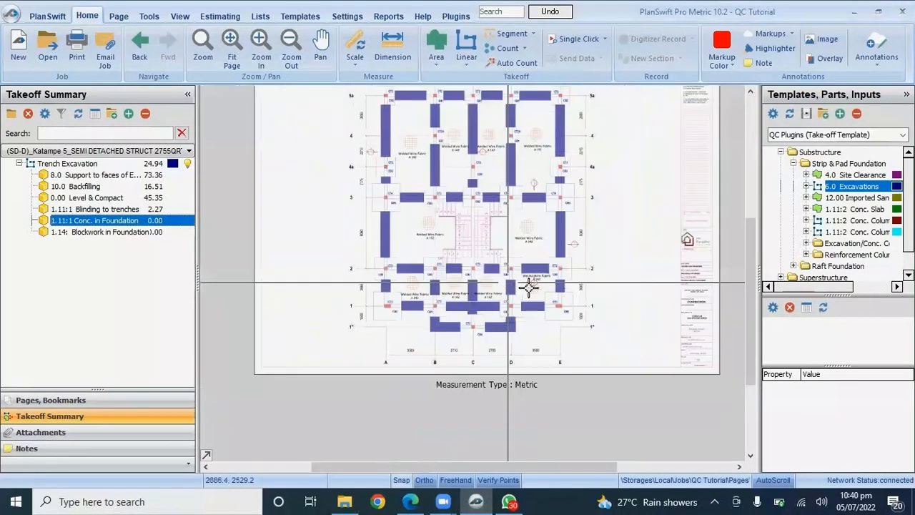
left_click(57, 400)
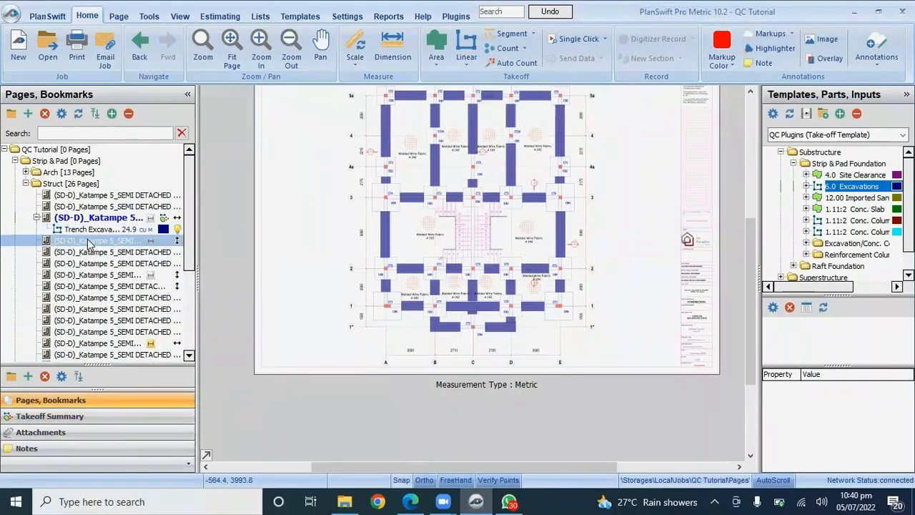
left_click(100, 240)
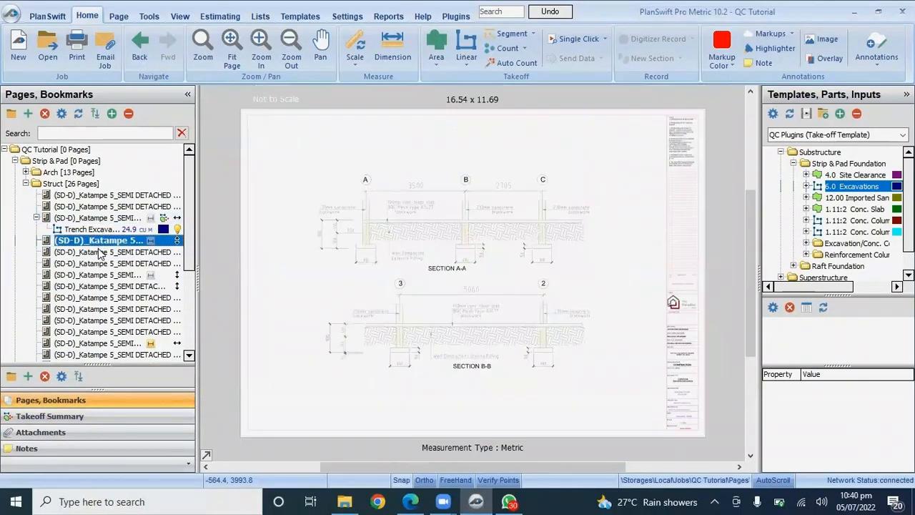
scroll(364, 259, "up", 4)
scroll(381, 252, "down", 3)
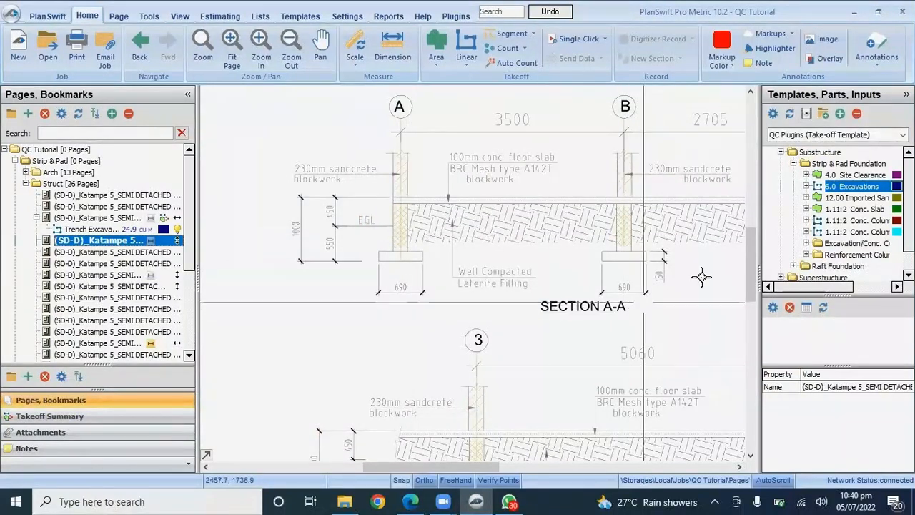
scroll(700, 272, "up", 3)
scroll(601, 261, "down", 2)
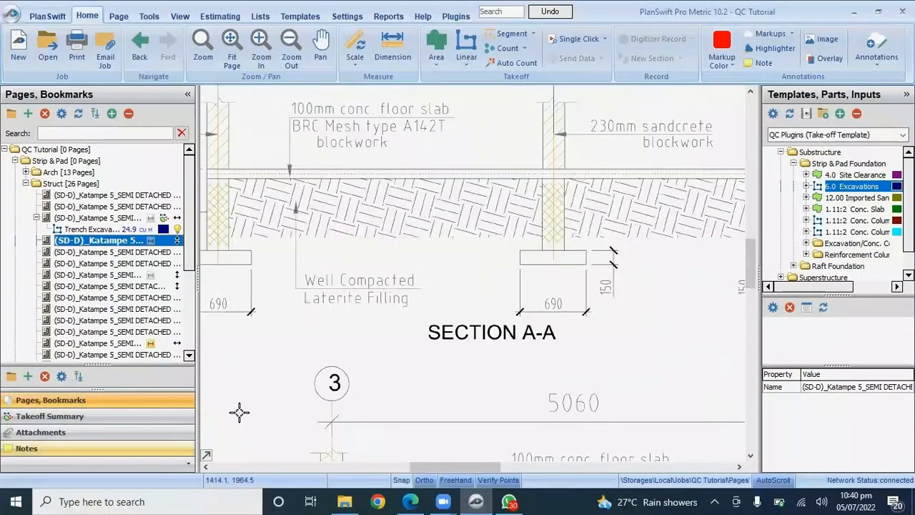
- Set the thickness of 1.11:1 Conc. in Foundation to 0.15 m and widen the takeoff summary list
left_click(63, 416)
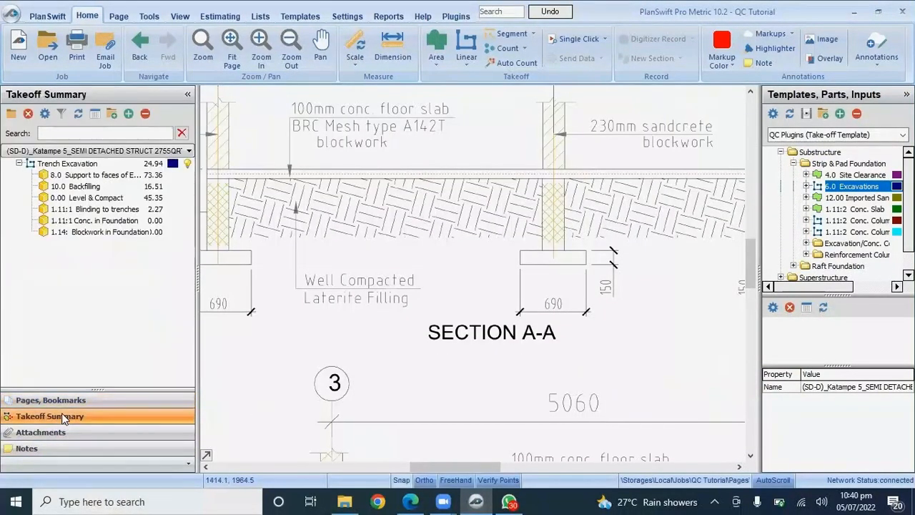
double_click(106, 222)
left_click(423, 250)
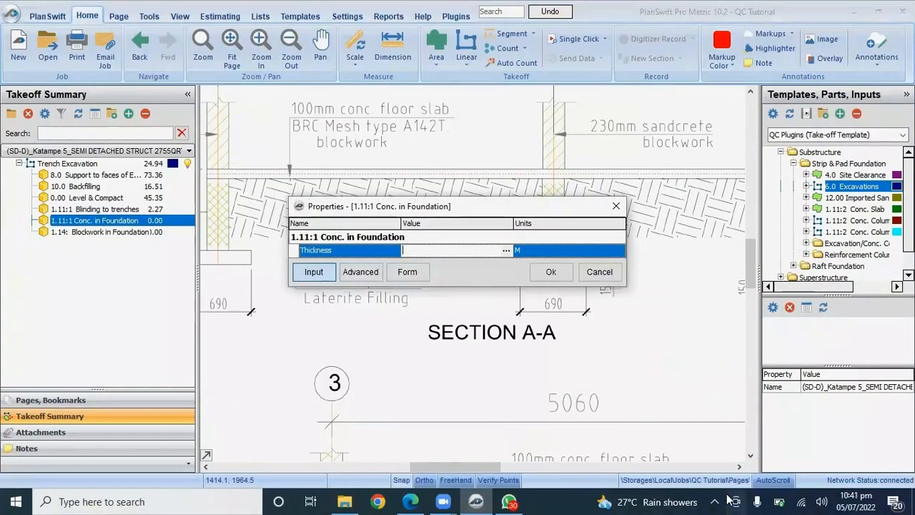
type("0.15")
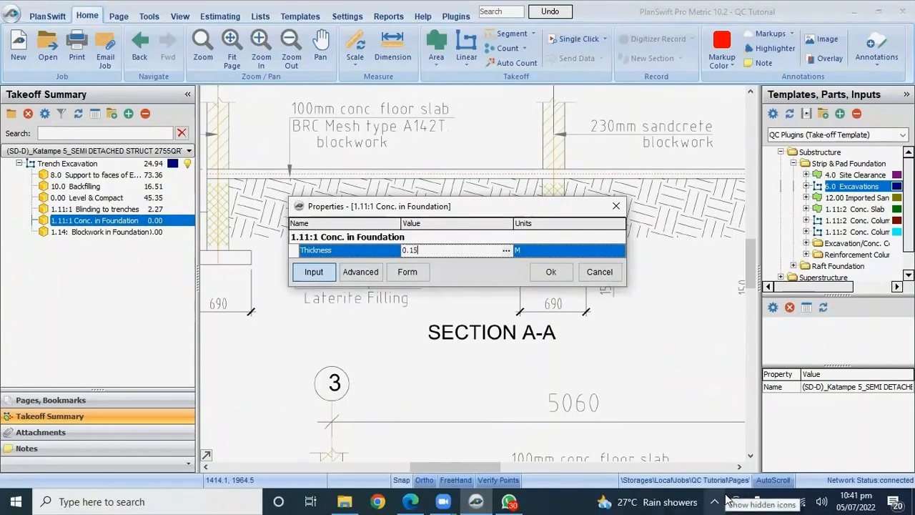
left_click(550, 272)
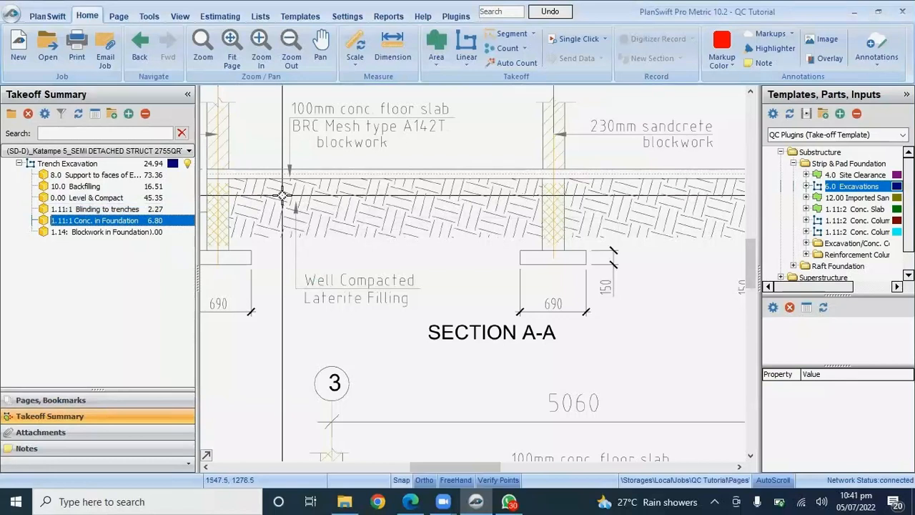
left_click_drag(202, 228, 219, 227)
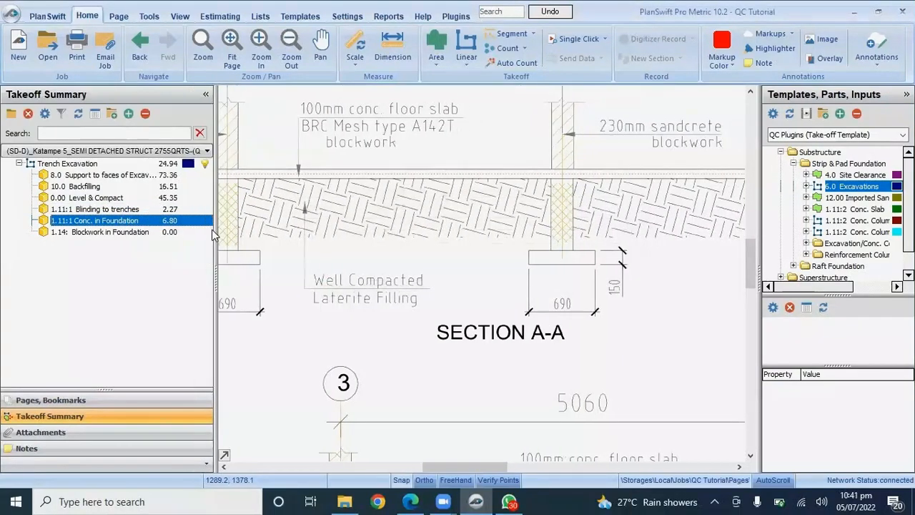
- Dimension the foundation blockwork height at grid A in Section A-A, from the floor slab's underside to the strip footing
left_click(74, 401)
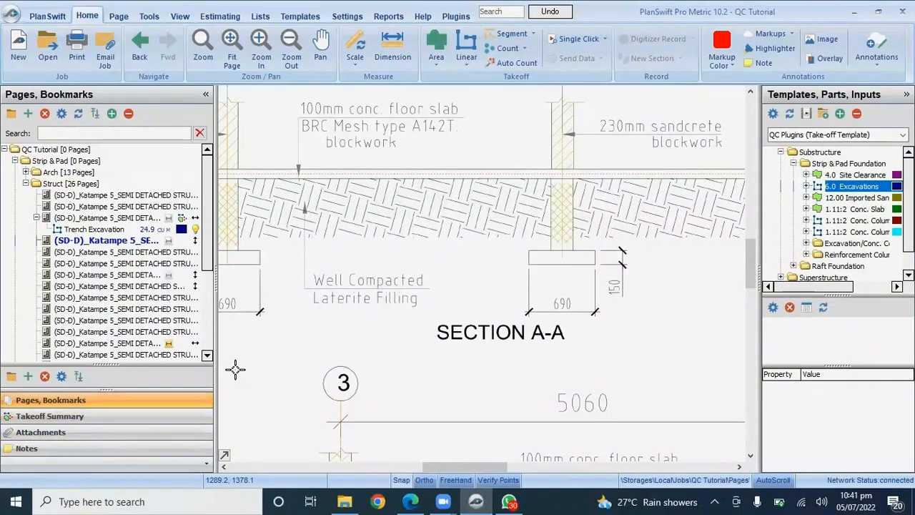
scroll(526, 284, "down", 4)
scroll(450, 265, "up", 4)
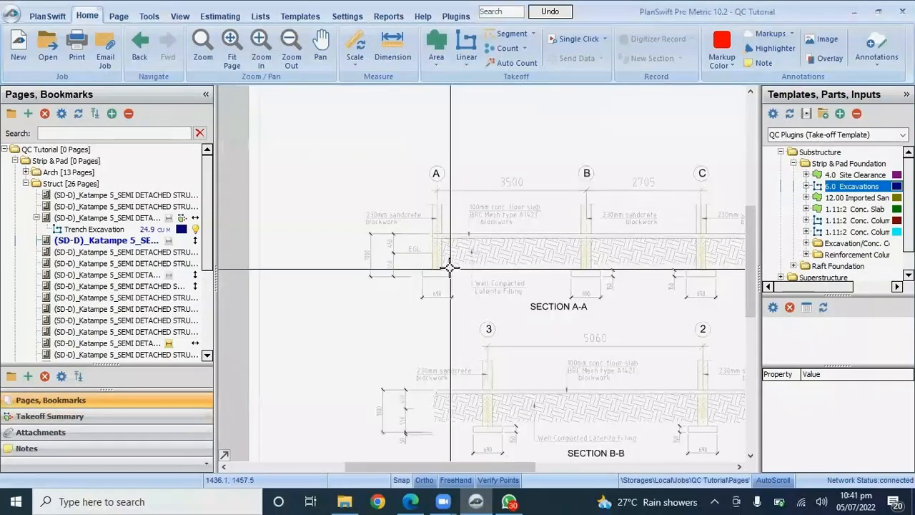
scroll(496, 235, "down", 2)
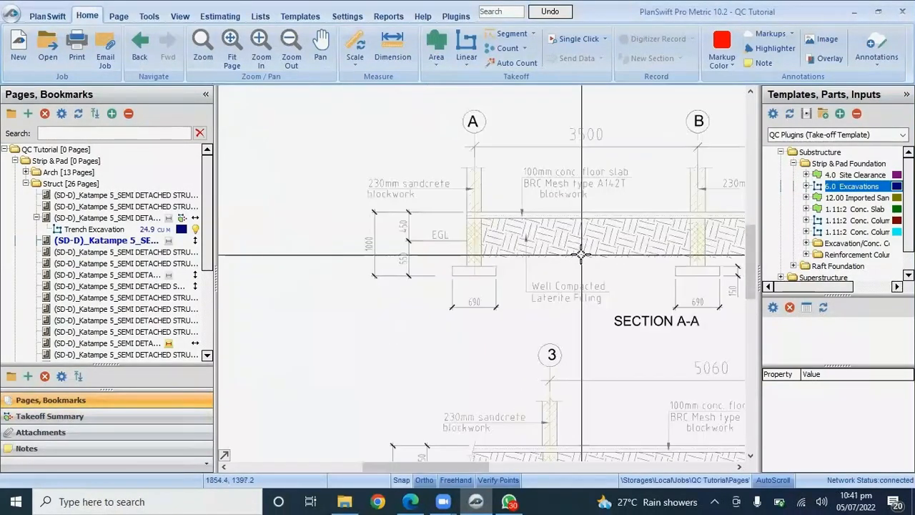
left_click(392, 47)
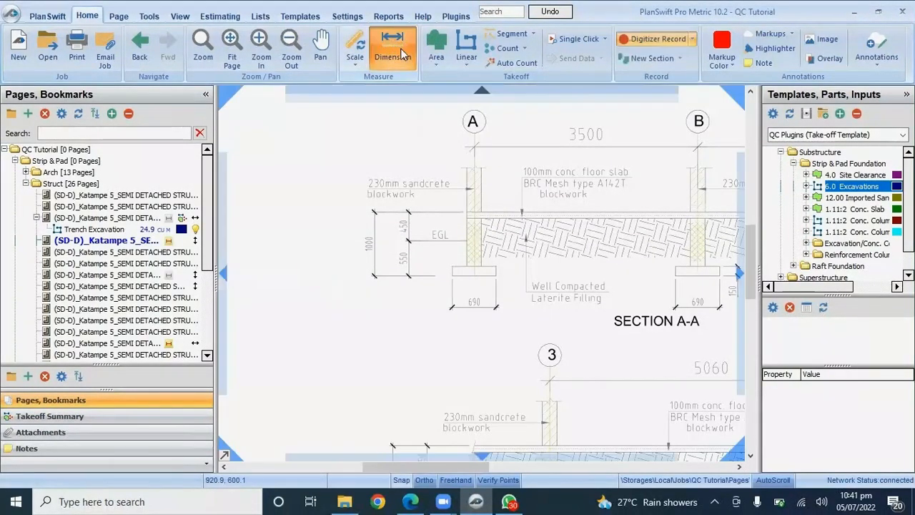
scroll(377, 213, "up", 2)
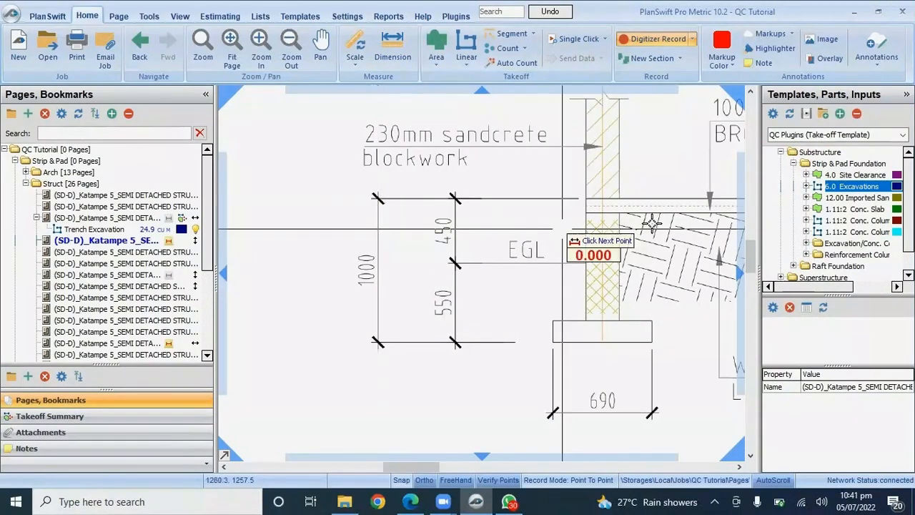
left_click(585, 212)
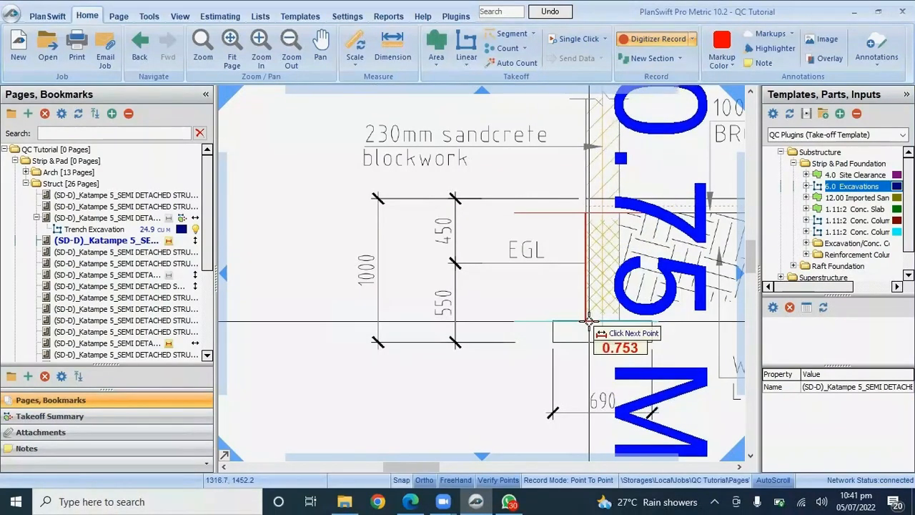
left_click(573, 336)
scroll(572, 336, "down", 3)
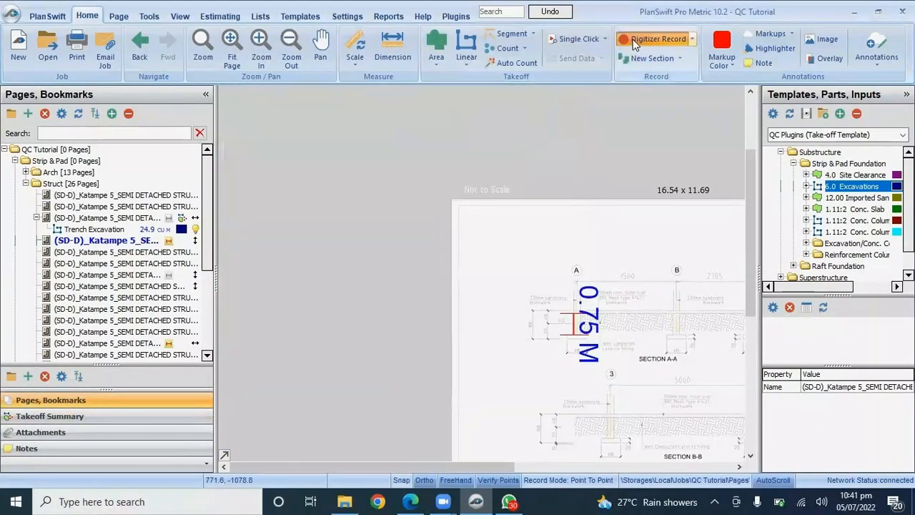
double_click(569, 323)
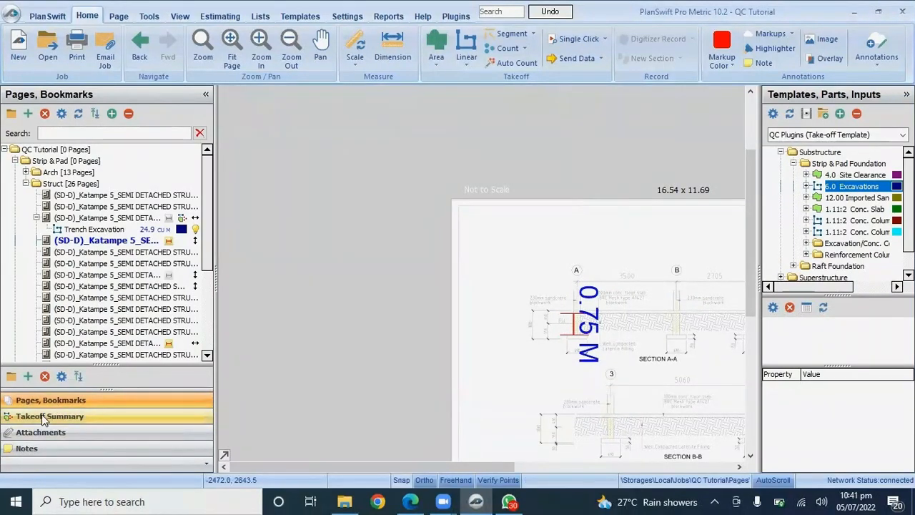
- Set the height of the 1.14: Blockwork in Foundation sub-item to 0.75 m in the takeoff summary
left_click(40, 416)
left_click(104, 233)
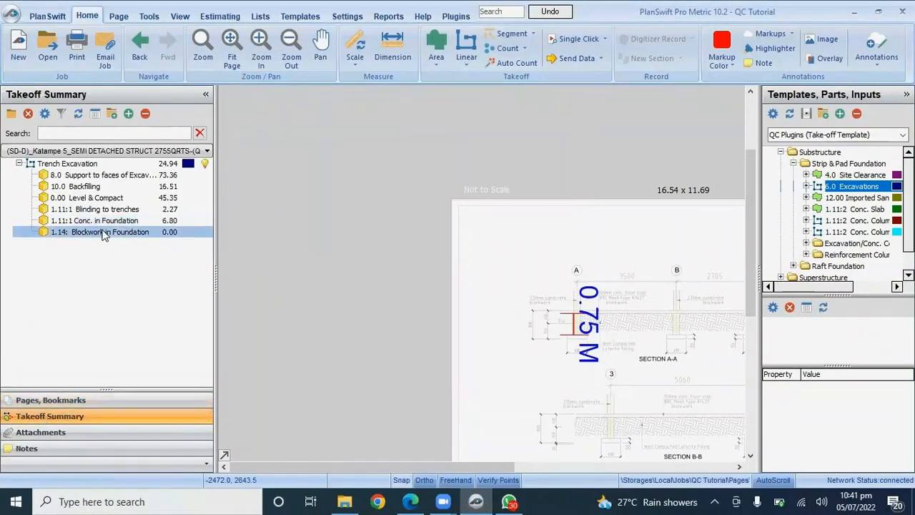
double_click(99, 233)
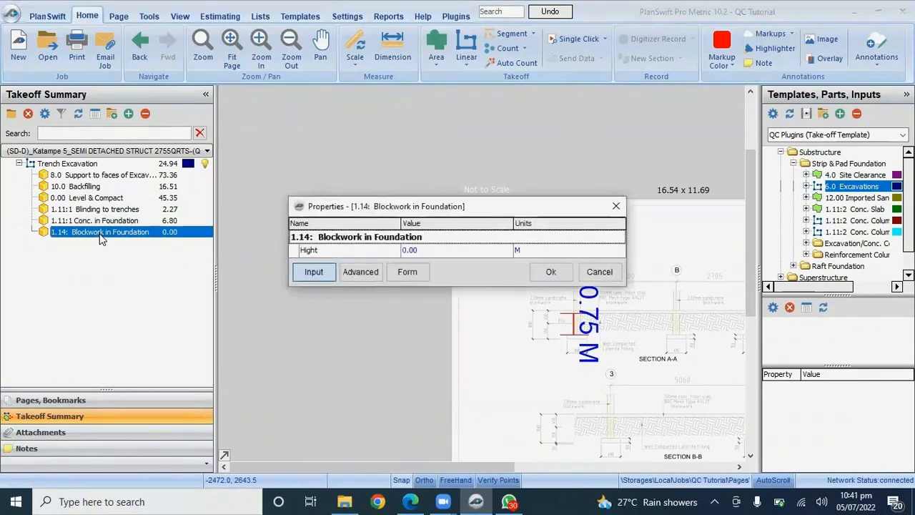
left_click(440, 251)
type("0")
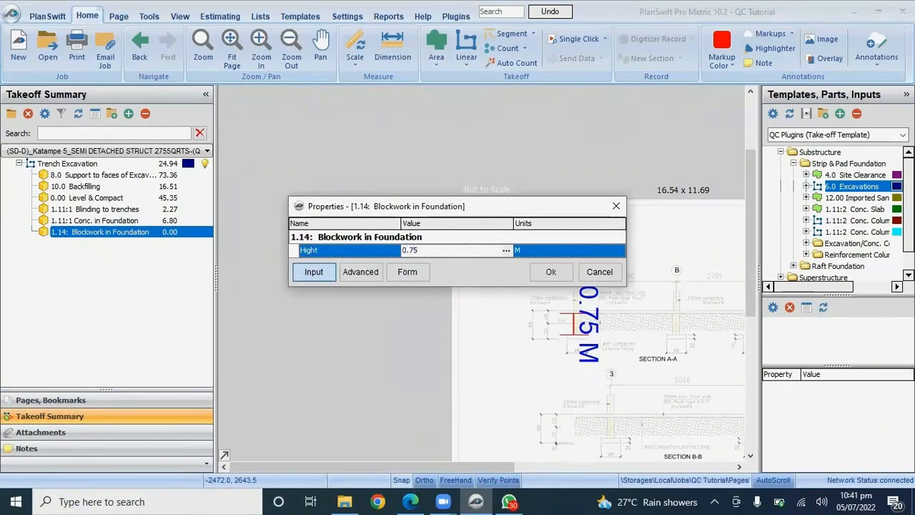
left_click(550, 272)
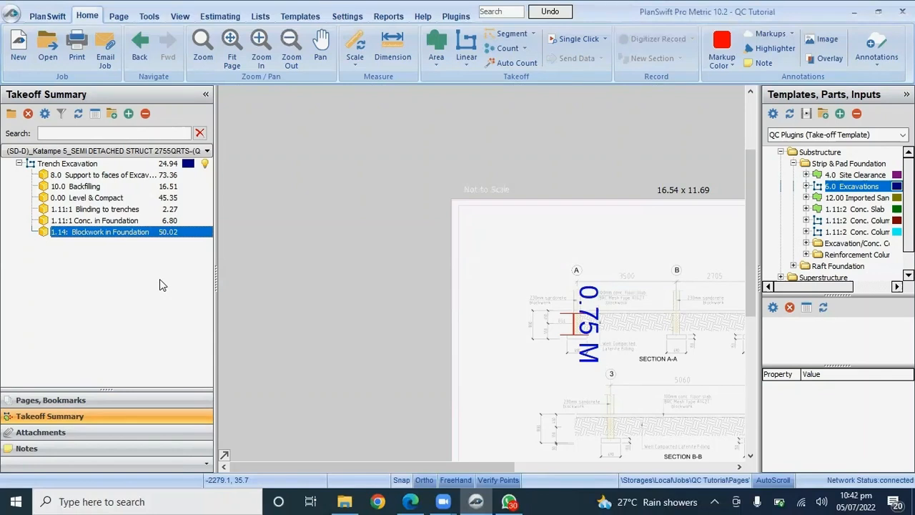
- Widen the QC Plugins template list to show the full template names and return to the job's page list
scroll(435, 378, "up", 2)
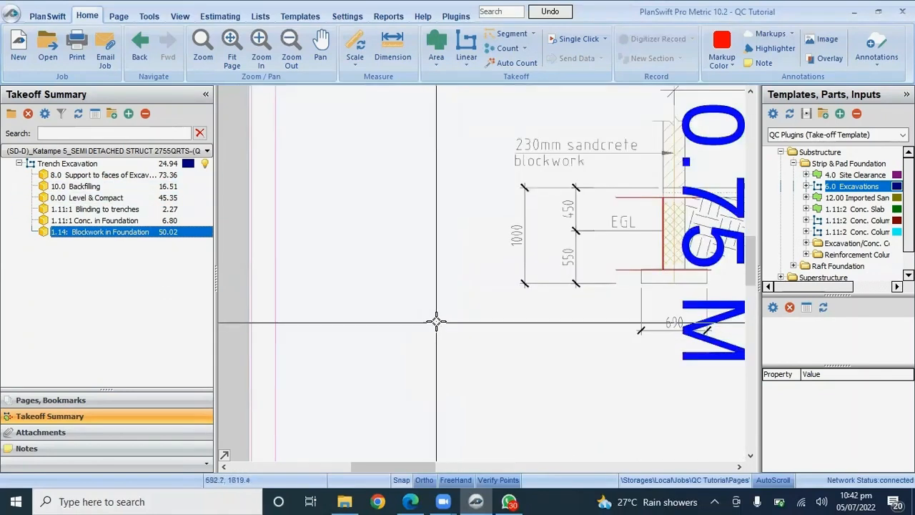
scroll(521, 394, "down", 3)
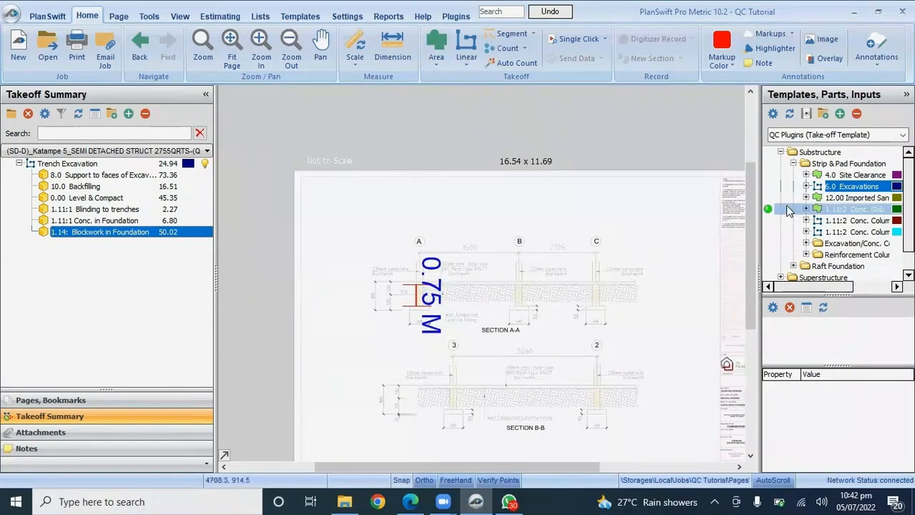
left_click_drag(759, 209, 691, 213)
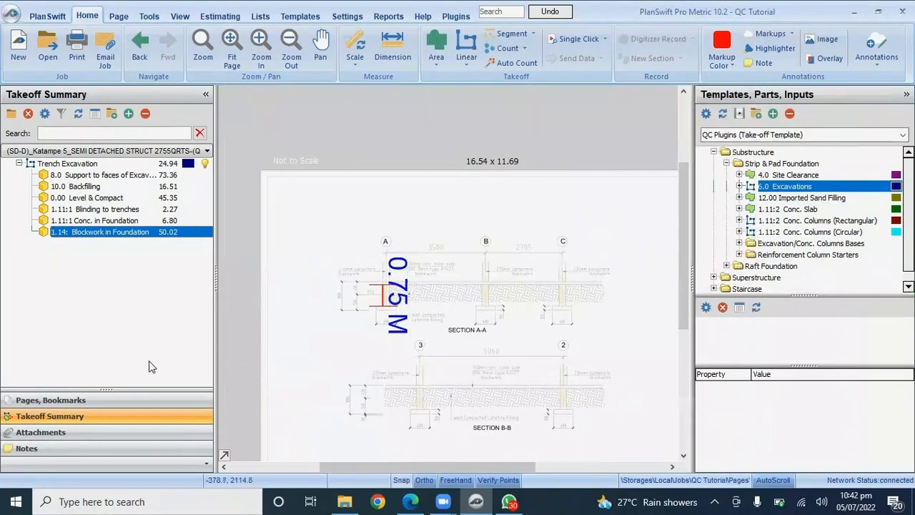
left_click(66, 399)
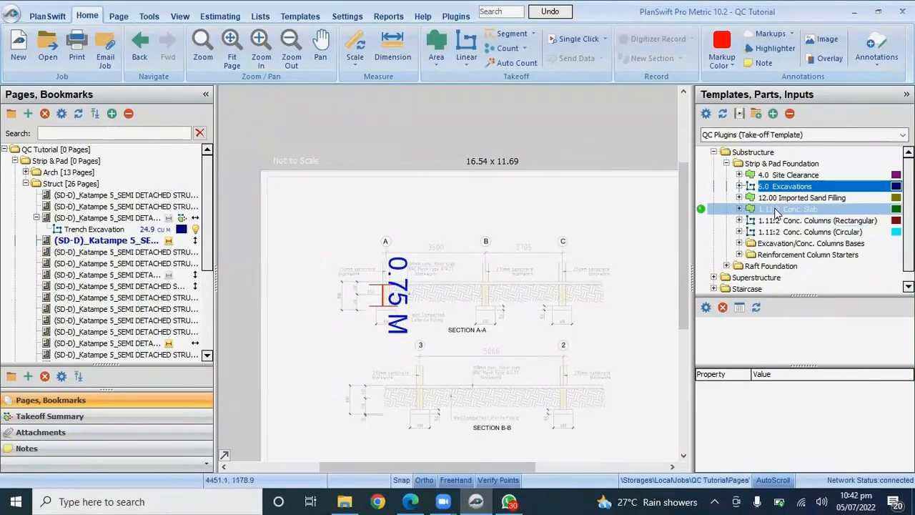
- Open the structural page with Base Types 1 to 3 and expand the Excavation/Conc. Columns Bases template folder
scroll(368, 298, "down", 1)
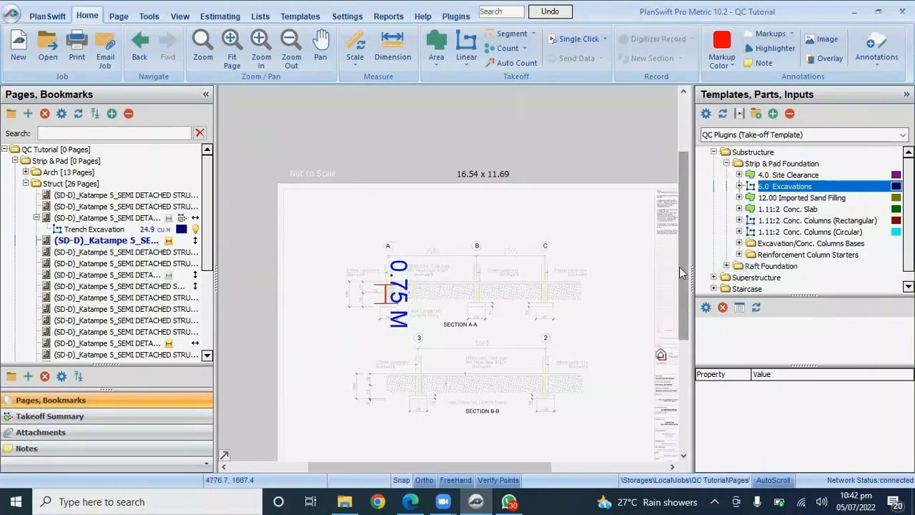
left_click_drag(681, 266, 675, 337)
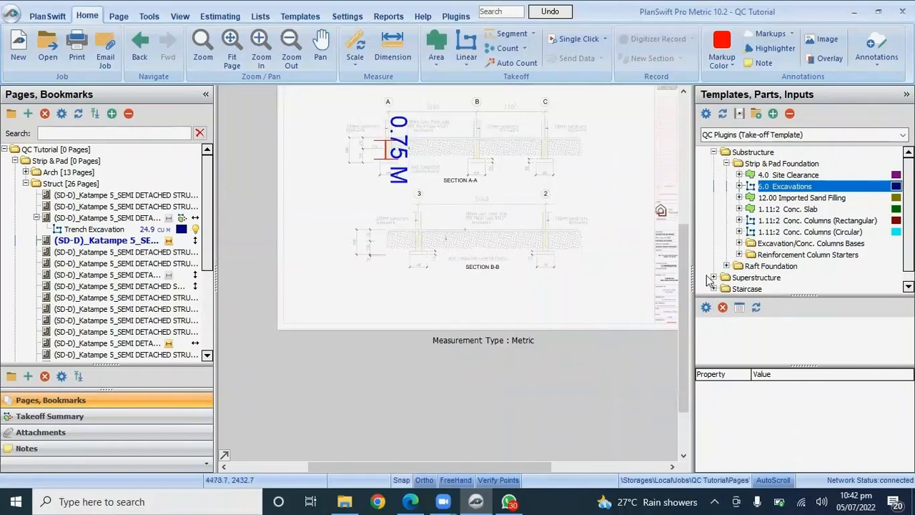
left_click_drag(684, 266, 686, 224)
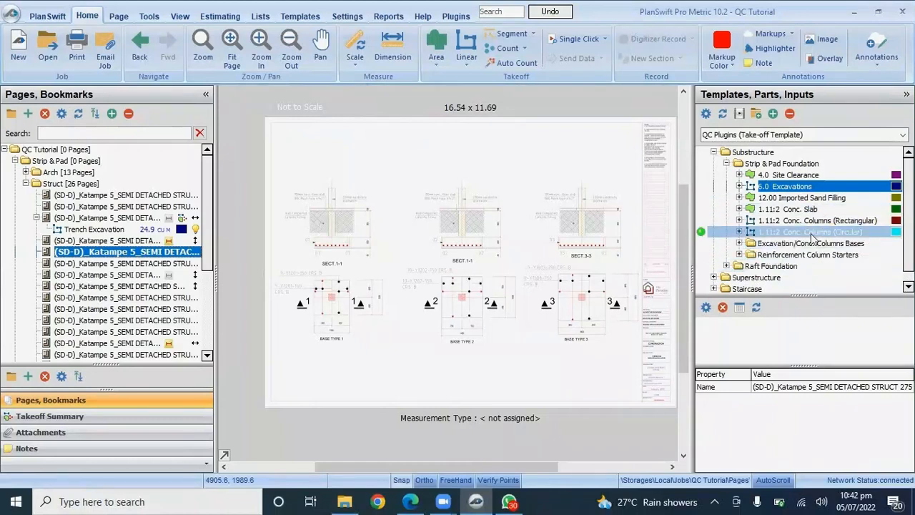
scroll(794, 265, "down", 1)
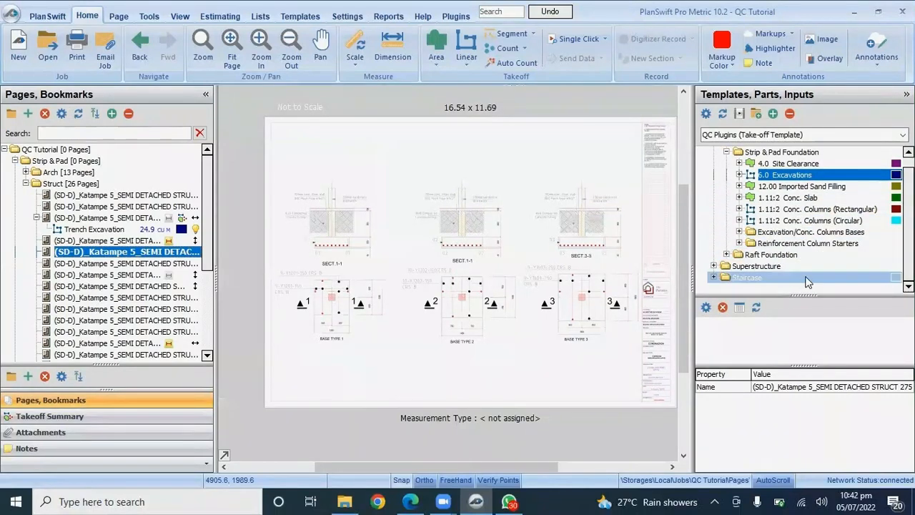
left_click(739, 231)
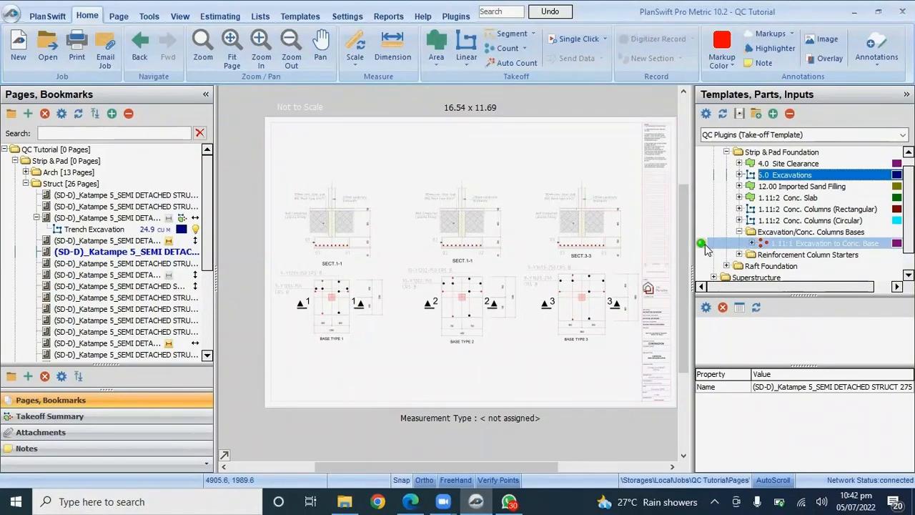
- Examine the column base details for Base Types 1 to 3 and for Base Types 4 and 5 on the next page
scroll(301, 315, "up", 3)
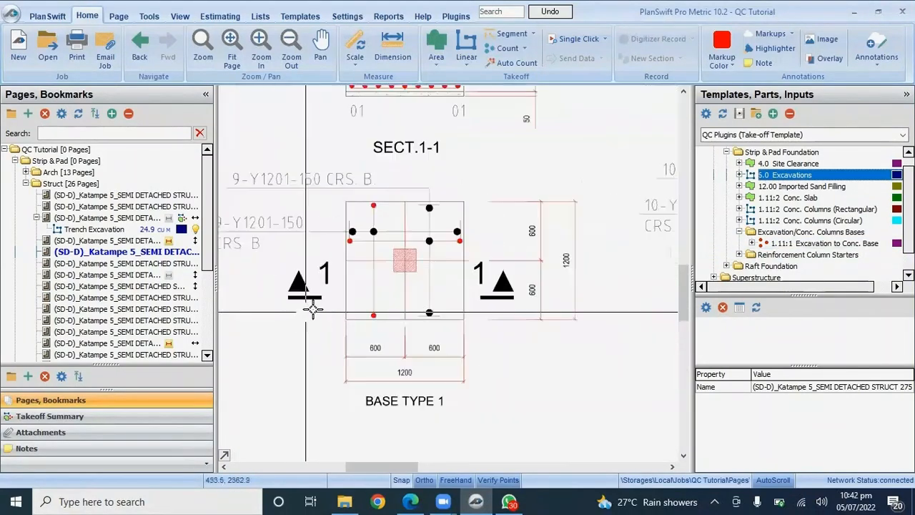
scroll(360, 408, "down", 4)
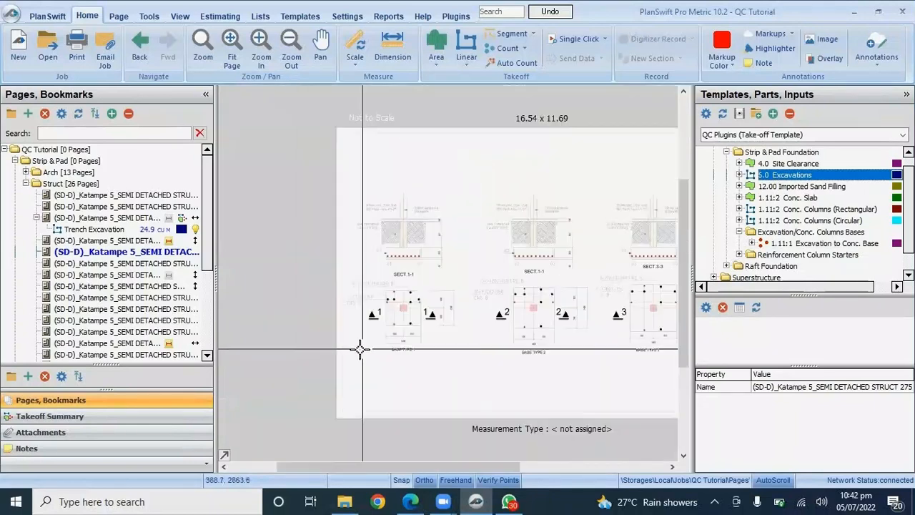
scroll(486, 347, "up", 2)
scroll(500, 362, "down", 2)
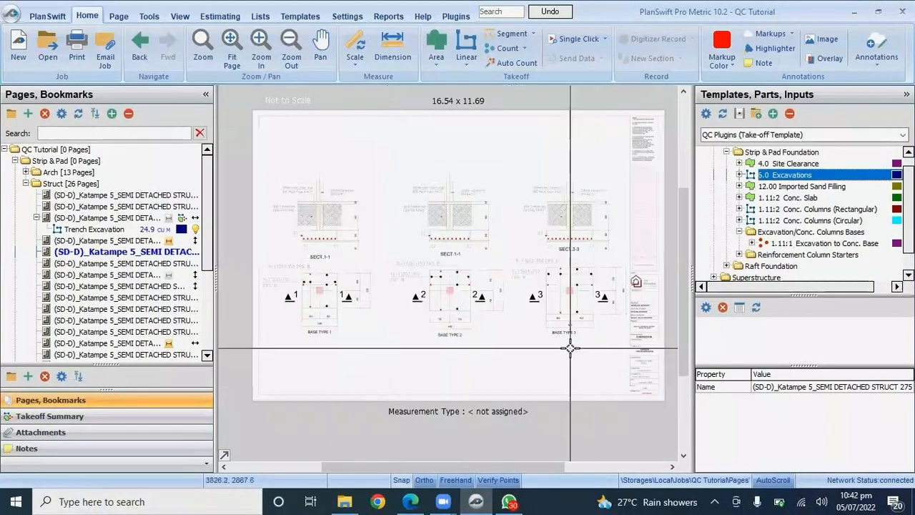
scroll(603, 332, "up", 3)
scroll(602, 332, "down", 3)
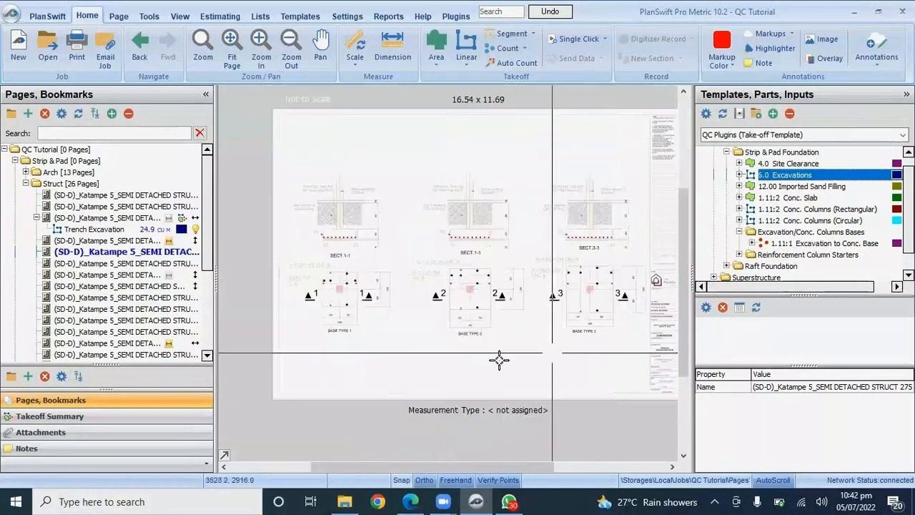
left_click(114, 264)
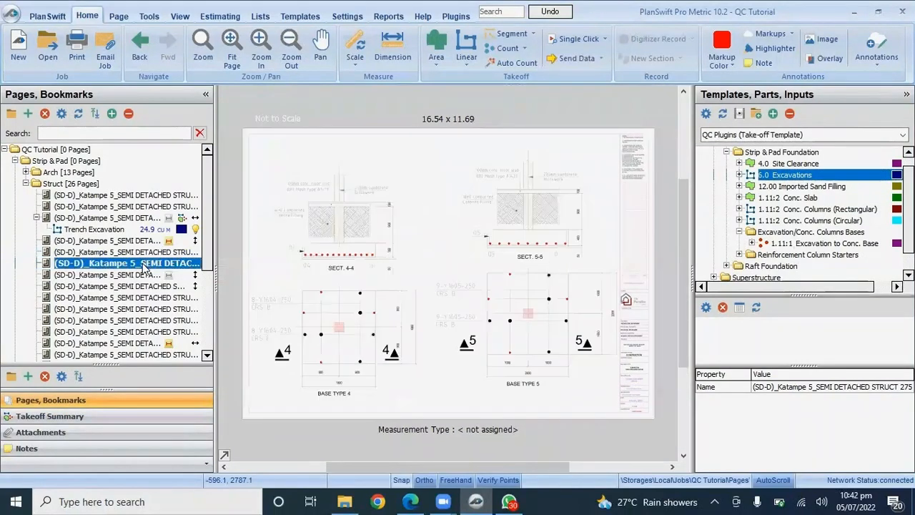
scroll(400, 397, "up", 1)
scroll(486, 393, "down", 1)
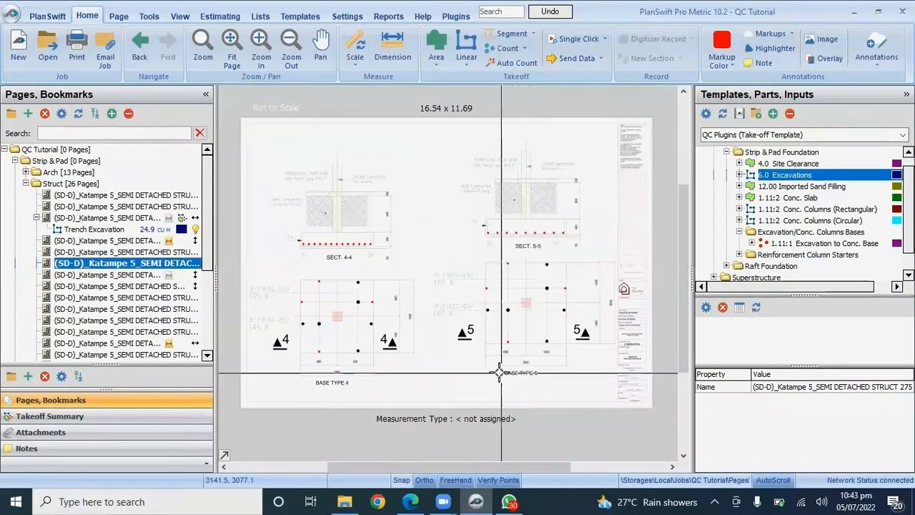
- Return to the Base Type 1 detail and read its plan dimensions and the base thickness in Section 1-1
left_click(91, 243)
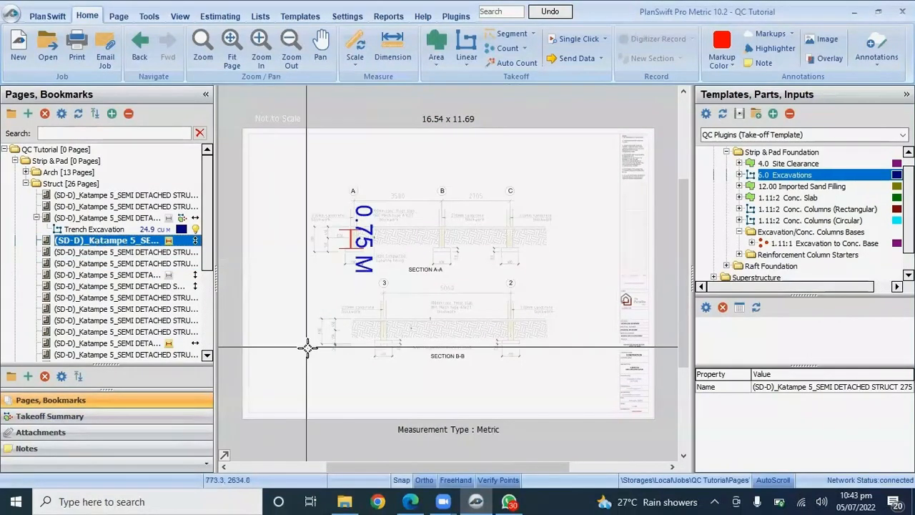
left_click(161, 253)
scroll(306, 293, "up", 5)
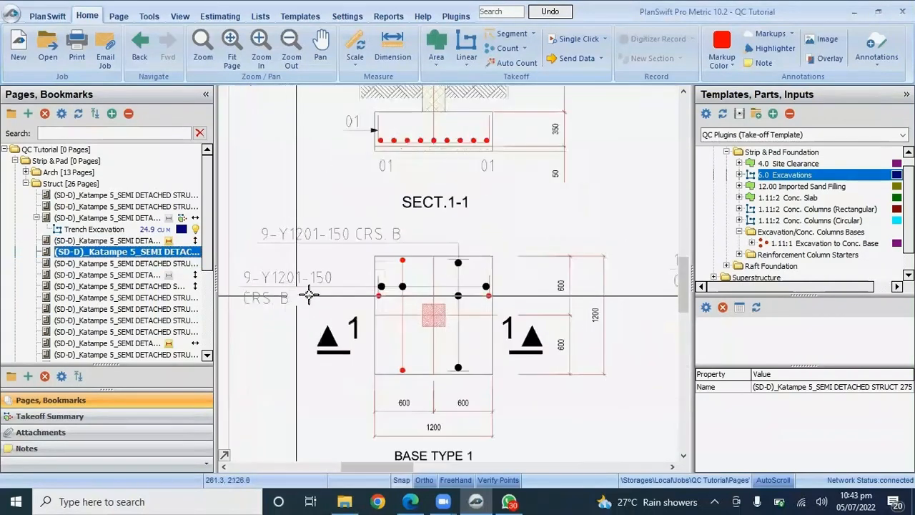
scroll(429, 275, "down", 3)
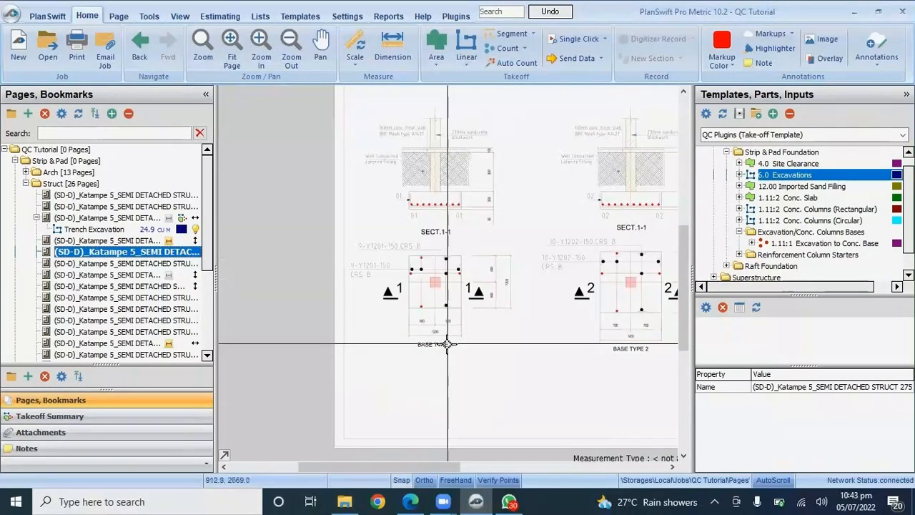
scroll(474, 284, "up", 2)
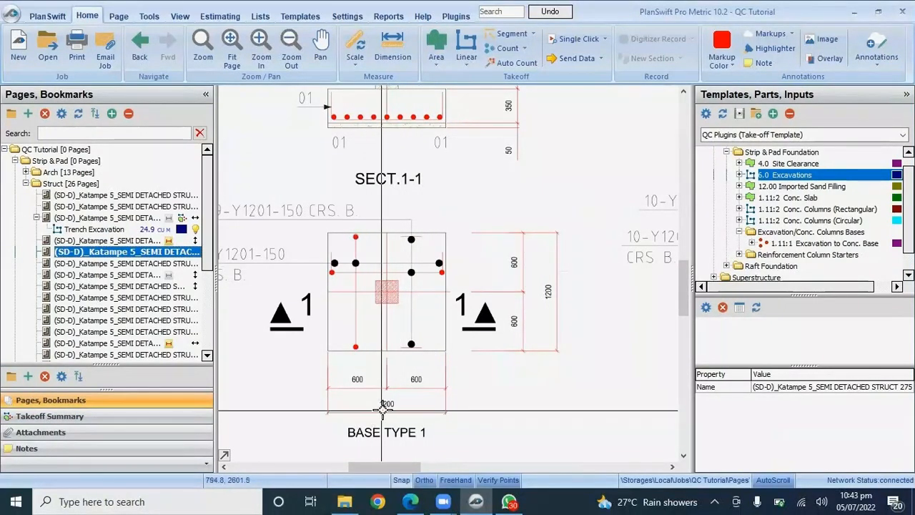
scroll(527, 297, "down", 1)
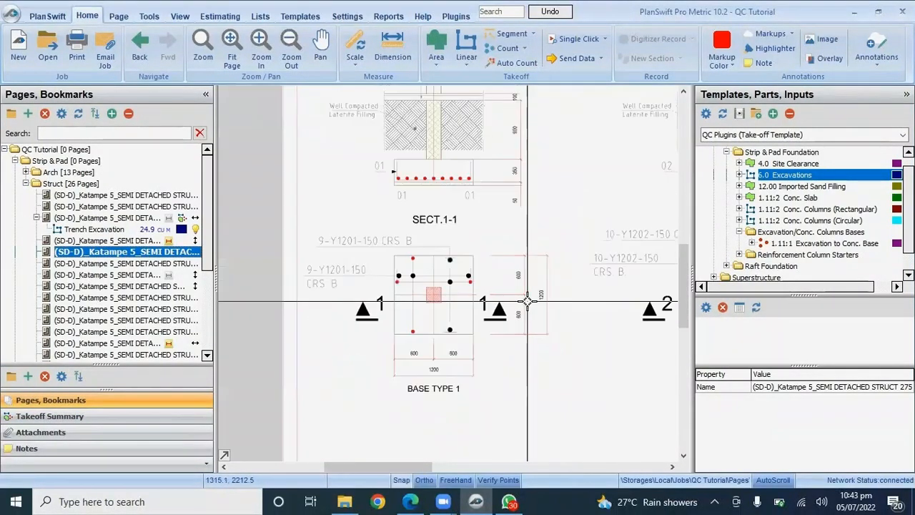
- Open the foundation layout page and hide the Trench Excavation takeoff on the plan
left_click(128, 207)
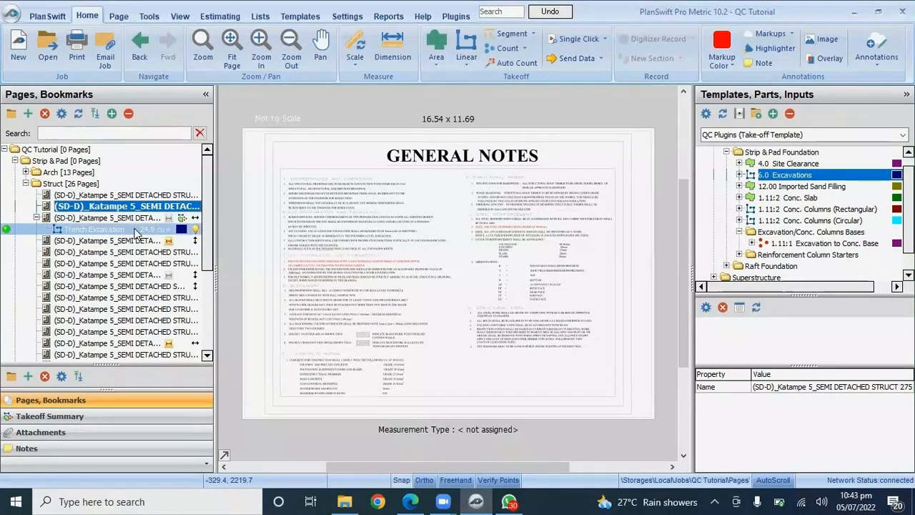
left_click(136, 231)
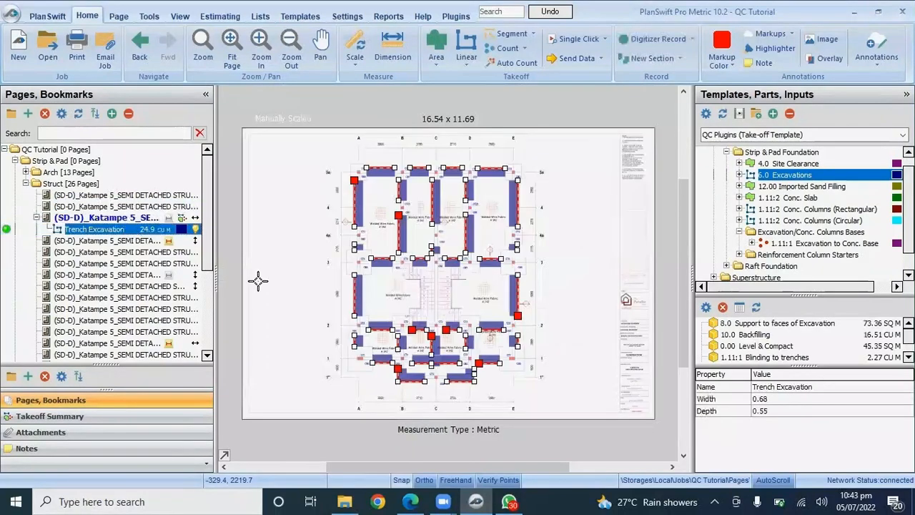
left_click(195, 230)
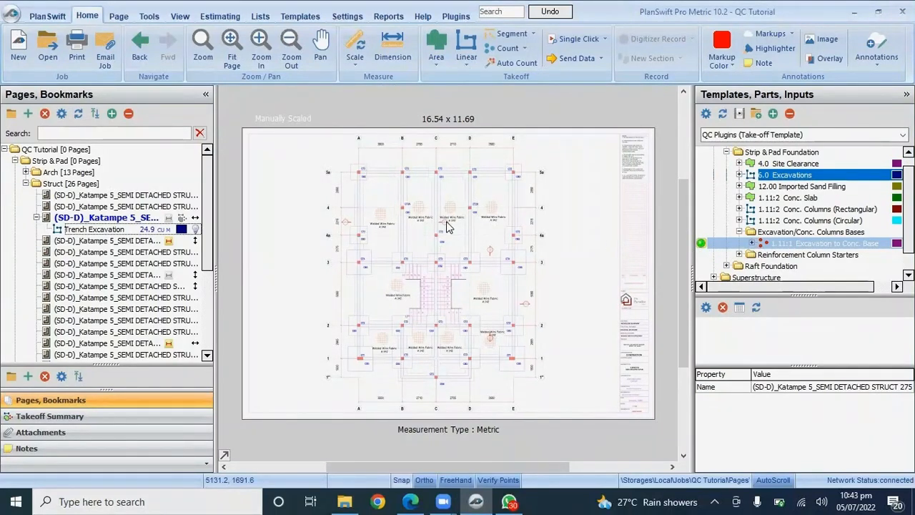
left_click_drag(448, 228, 446, 226)
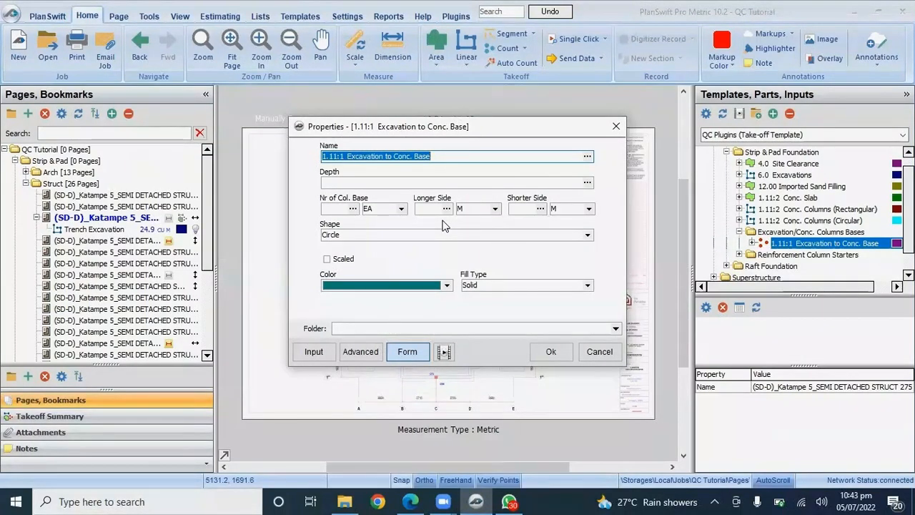
type("Pit Excv. for Column Base Type I")
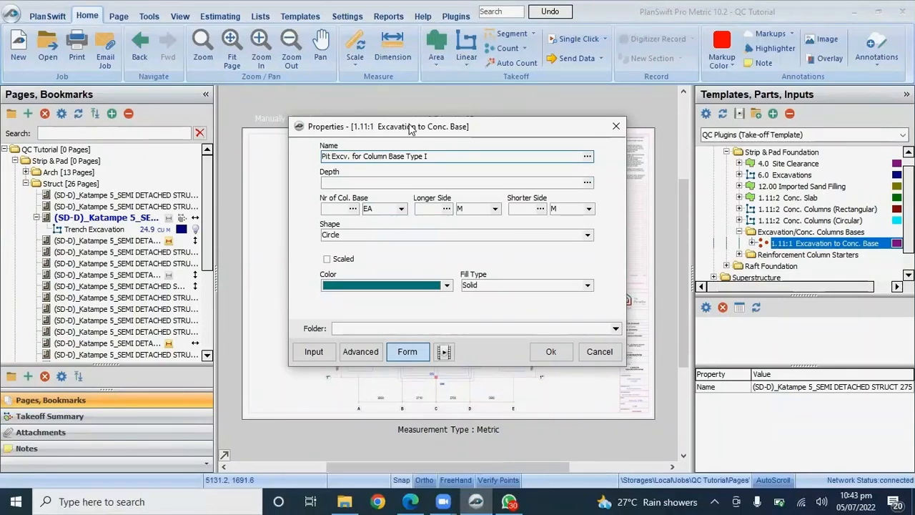
left_click_drag(405, 141, 394, 319)
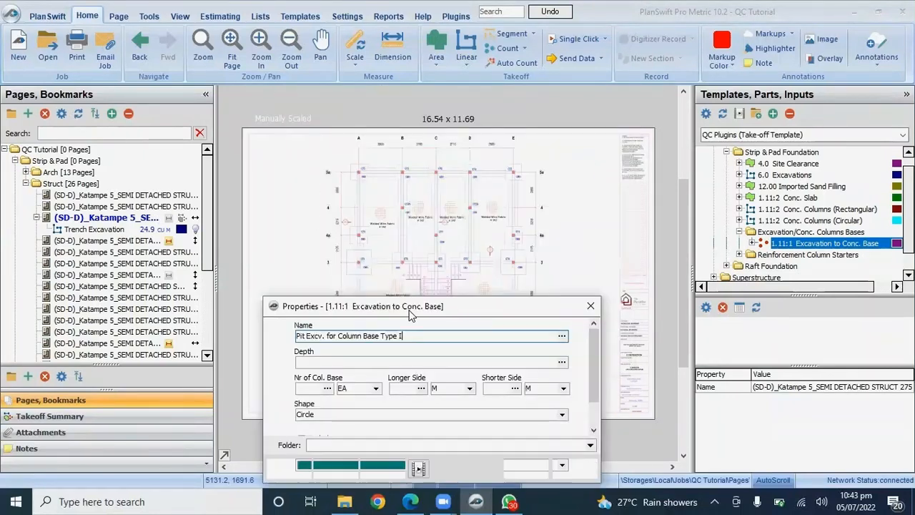
left_click(592, 302)
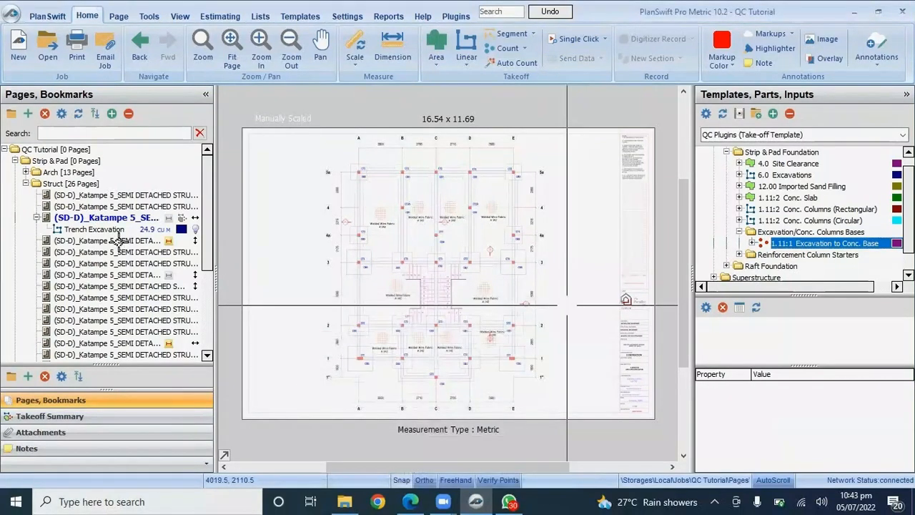
- Open the page with Base Types 4 and 5 and read the depth dimensions in Section 4-4
scroll(296, 243, "up", 2)
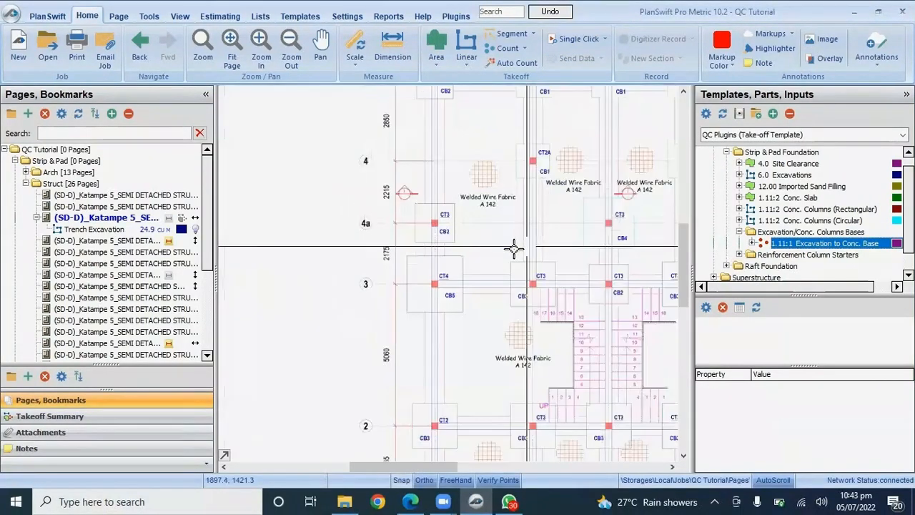
scroll(515, 250, "down", 2)
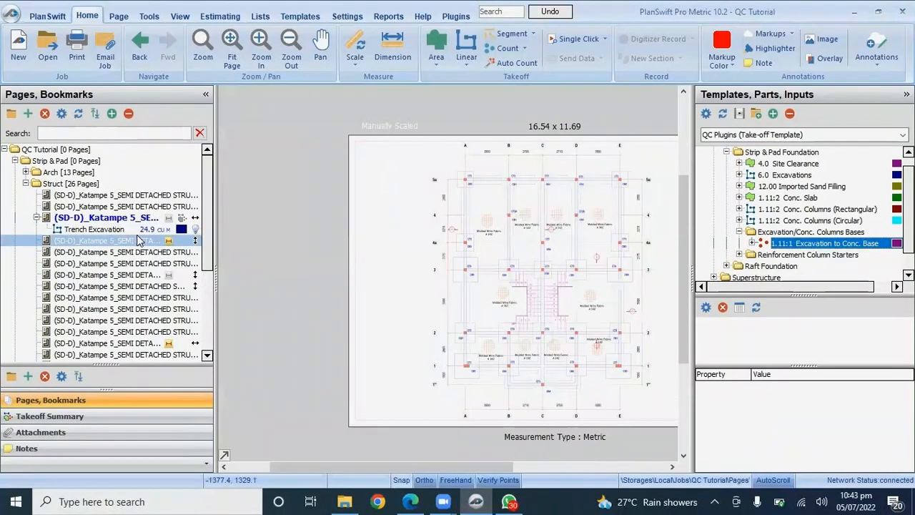
left_click(138, 240)
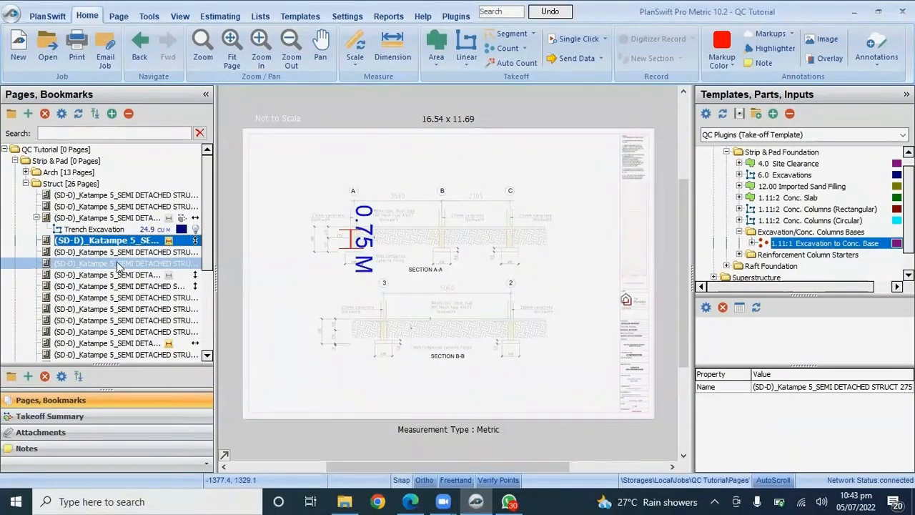
left_click(119, 265)
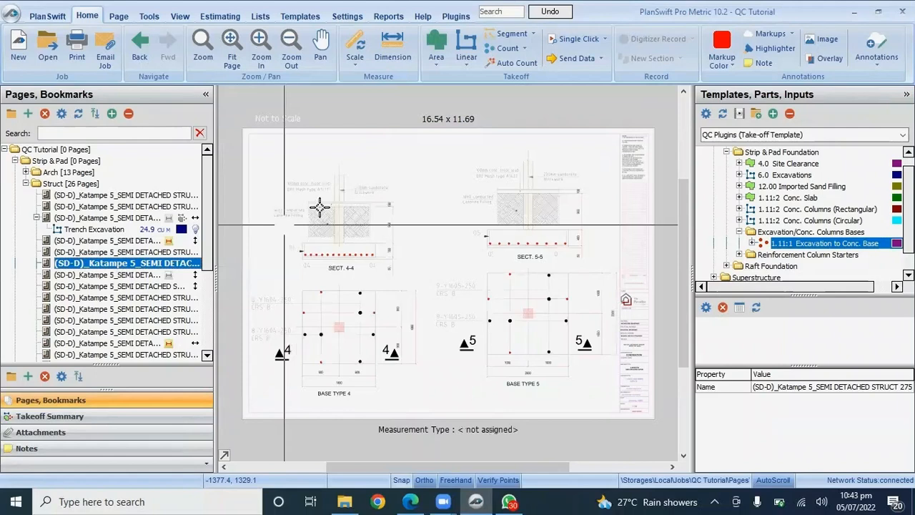
scroll(344, 204, "up", 5)
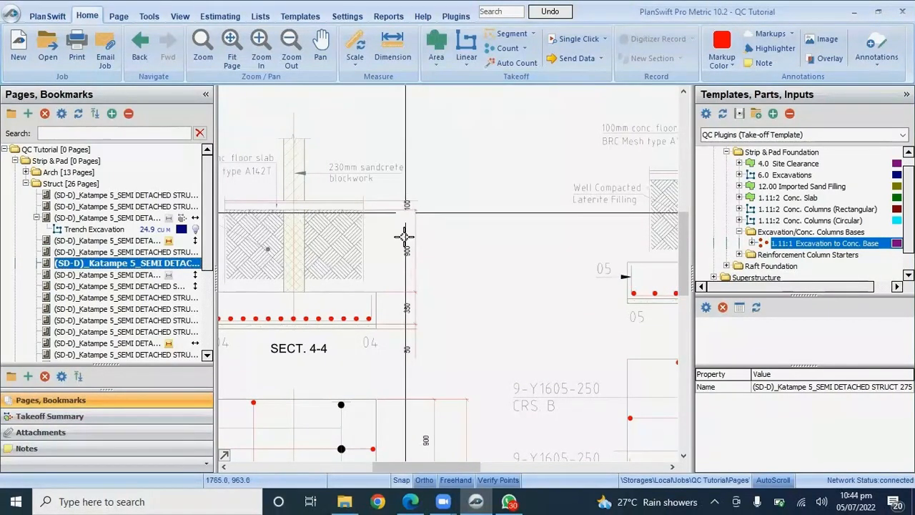
scroll(415, 236, "down", 1)
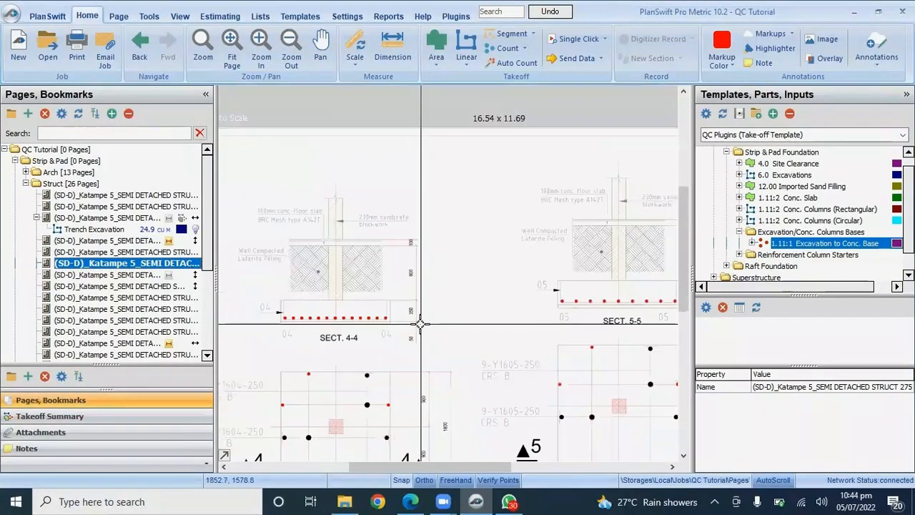
scroll(384, 231, "down", 1)
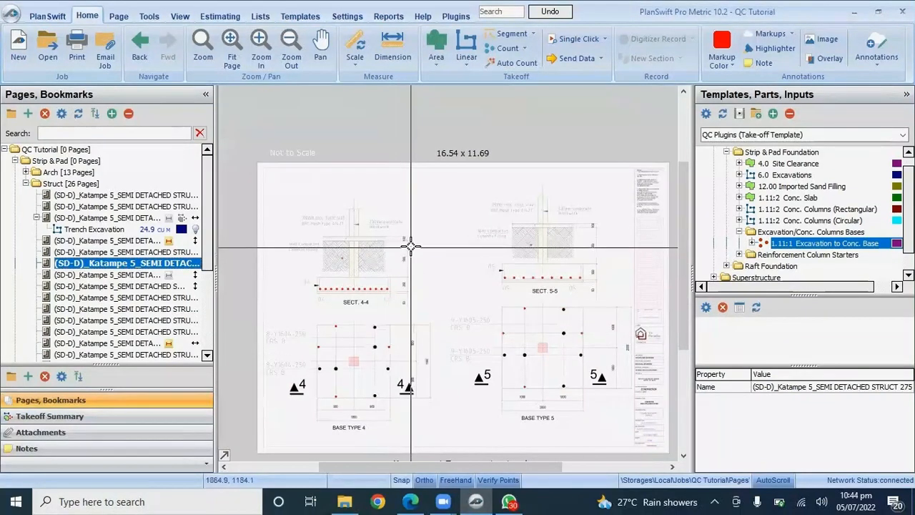
- On the foundation layout page, start an Excavation to Conc. Base takeoff named "Pit Excavation for Column BVase Type I"
left_click(137, 234)
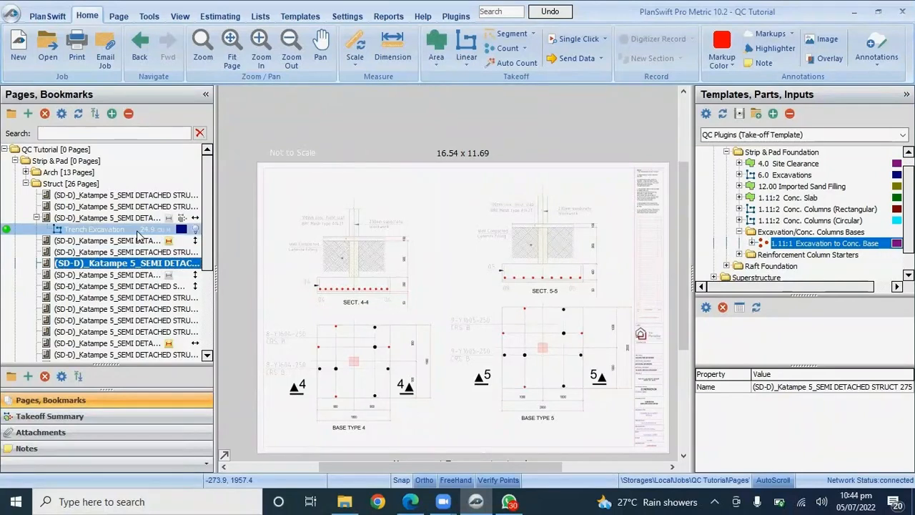
left_click(138, 234)
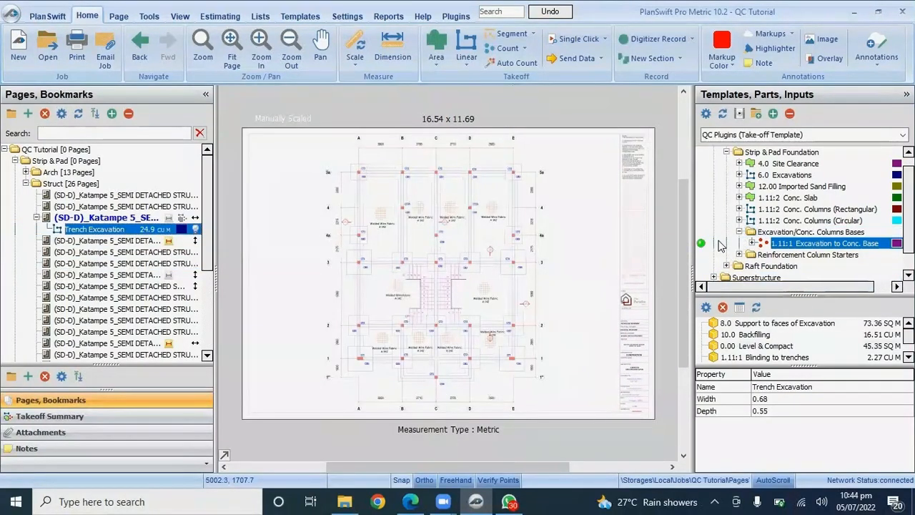
left_click(418, 207)
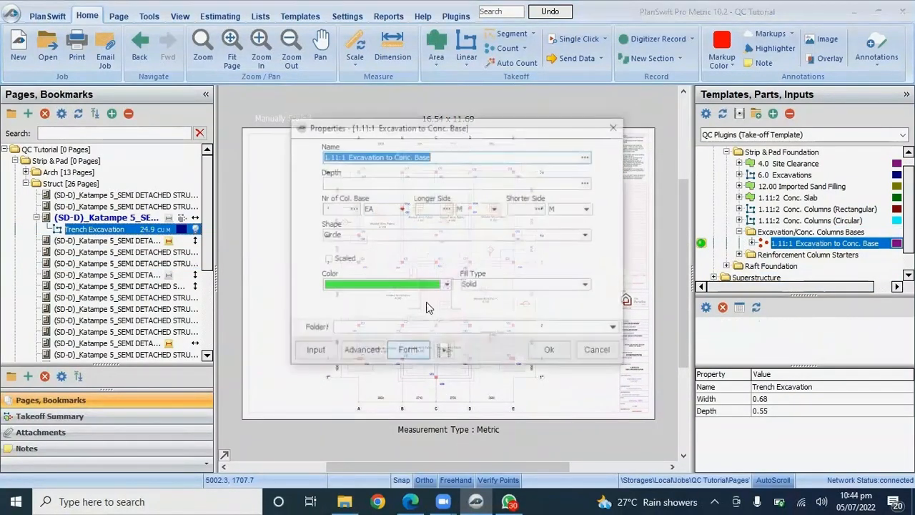
type("Pit")
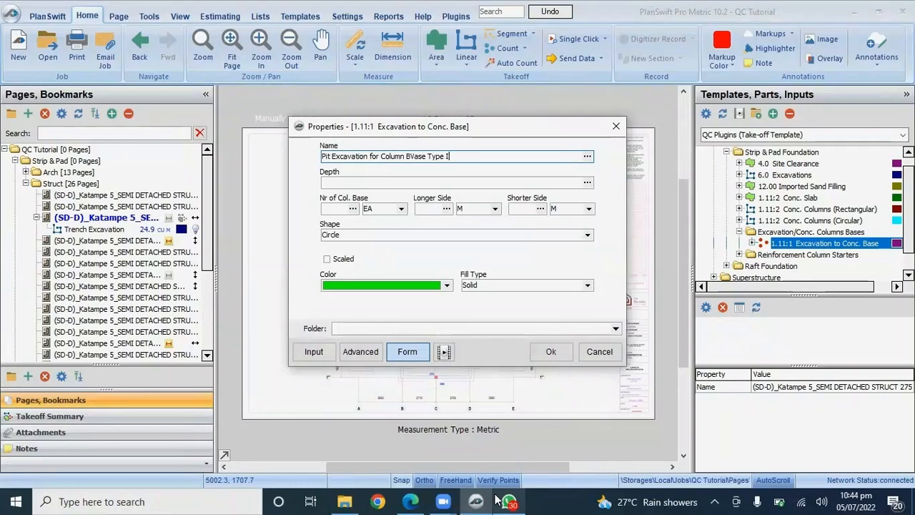
- Set the number of column bases to 1, both sides to 1.2 m and the depth to 1.3, and accept the properties
left_click(342, 181)
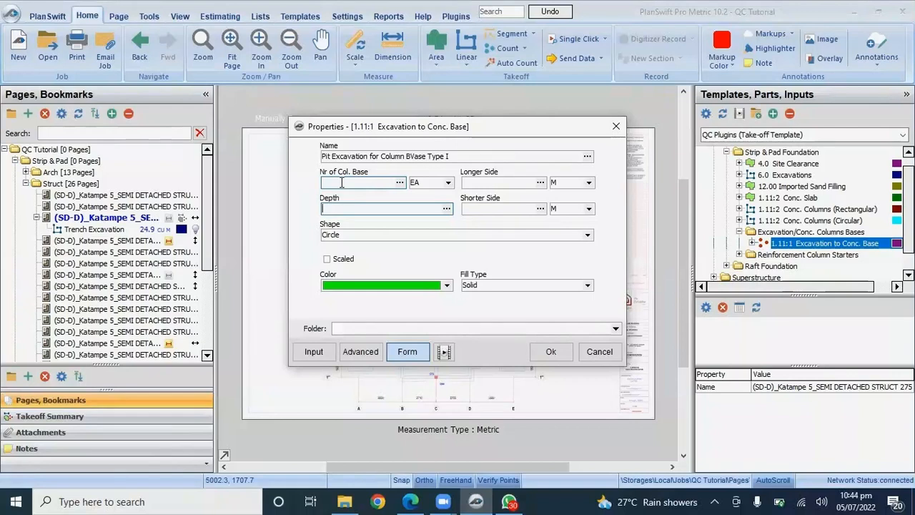
left_click(344, 182)
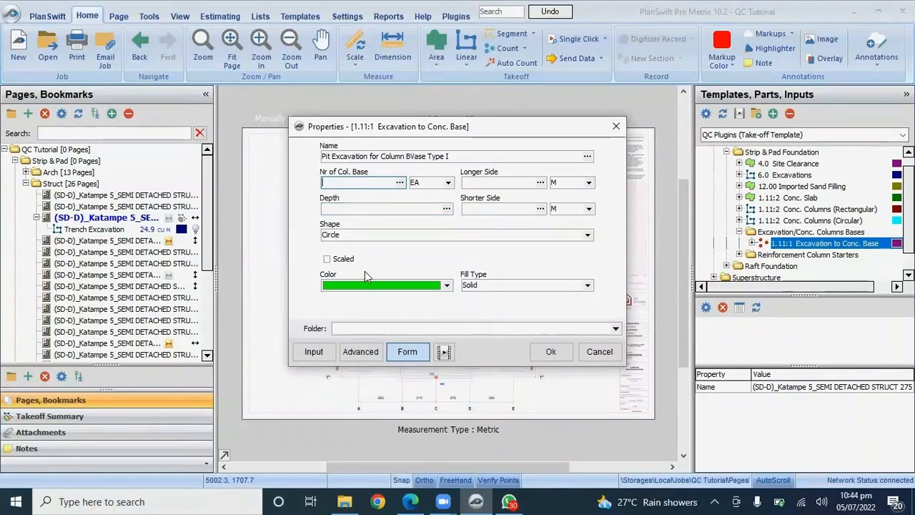
type("1")
left_click(496, 184)
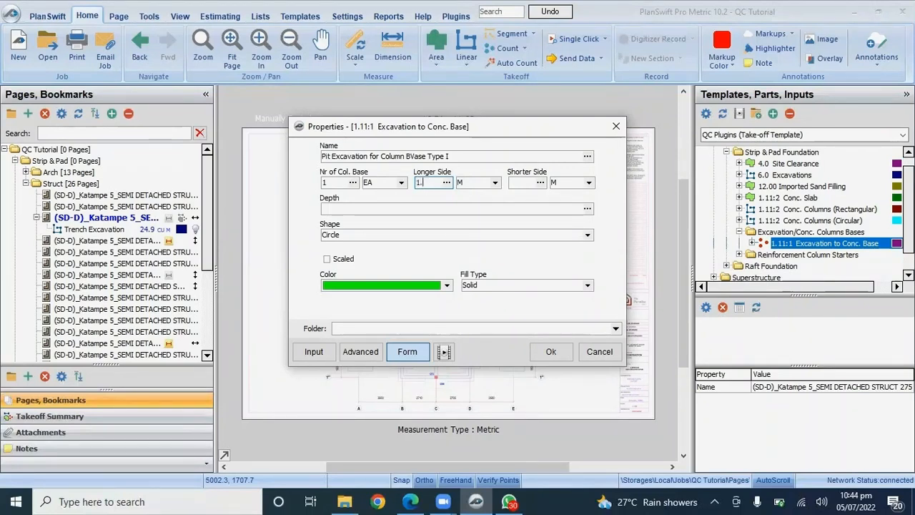
left_click(512, 183)
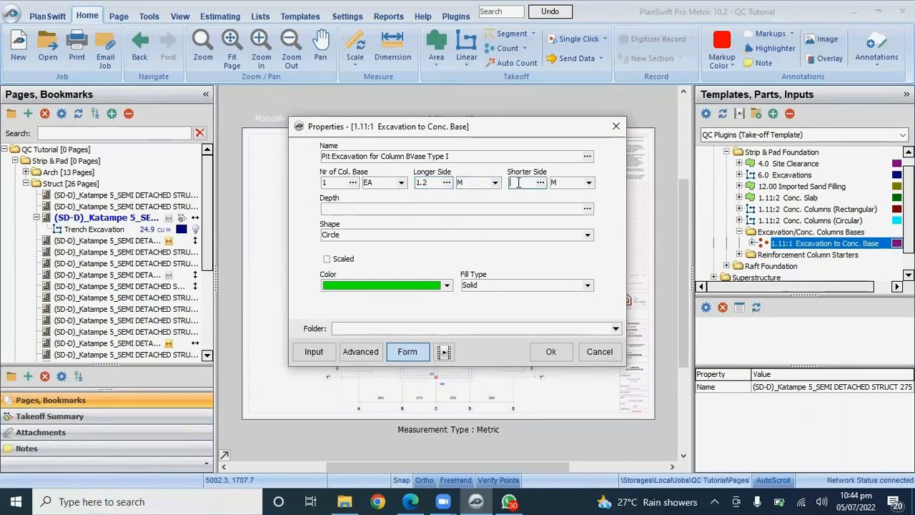
type("1.2")
left_click(373, 209)
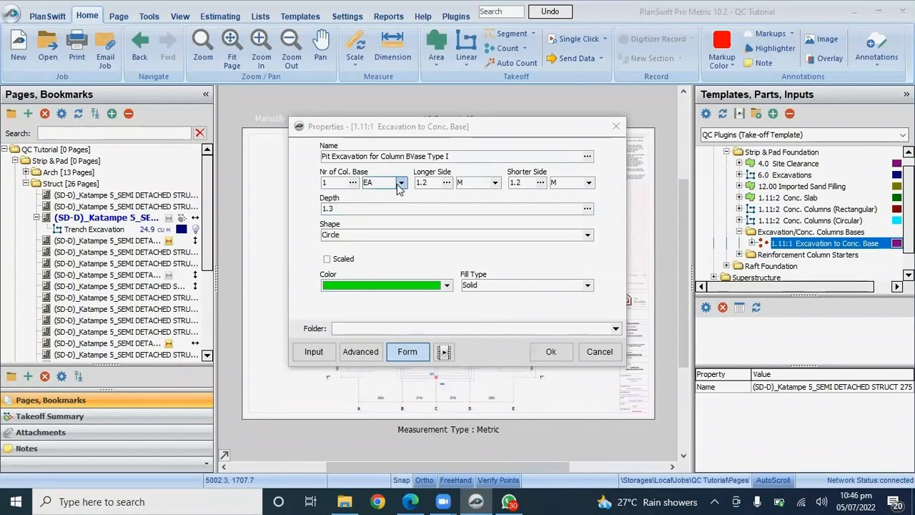
left_click(549, 355)
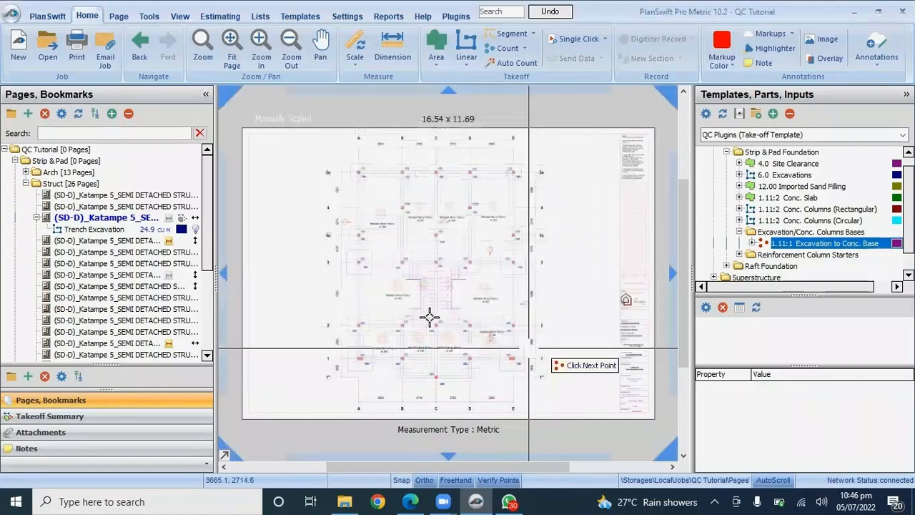
- Mark the three CB1 column bases along grid line 5a, at grids B, C and D
scroll(370, 172, "up", 3)
scroll(341, 182, "down", 3)
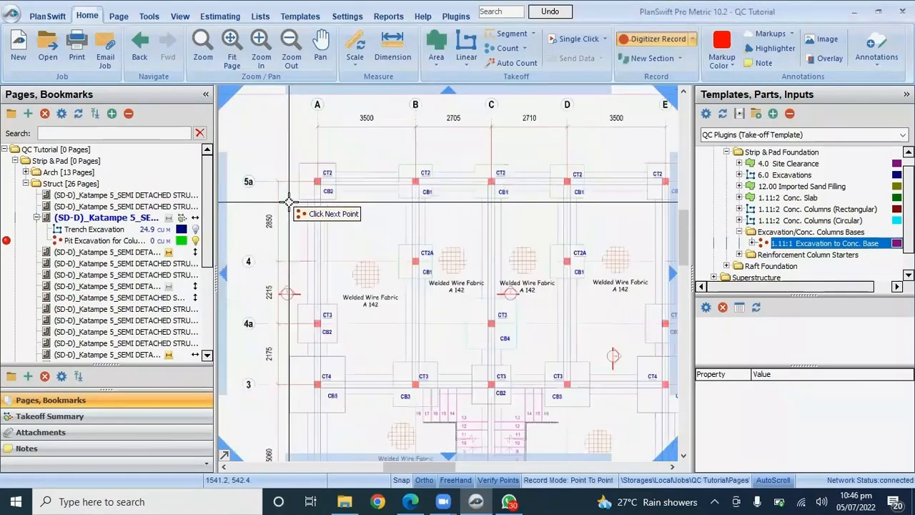
scroll(412, 191, "up", 2)
scroll(411, 191, "up", 2)
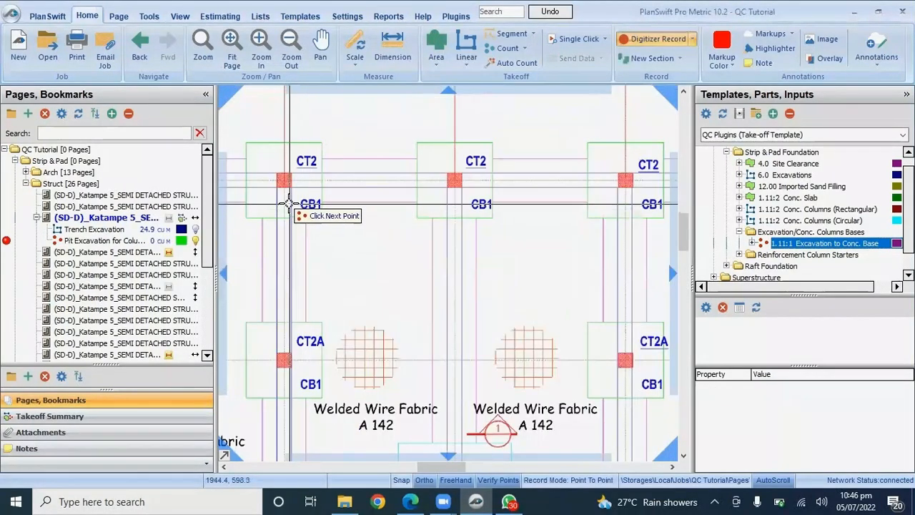
left_click(287, 204)
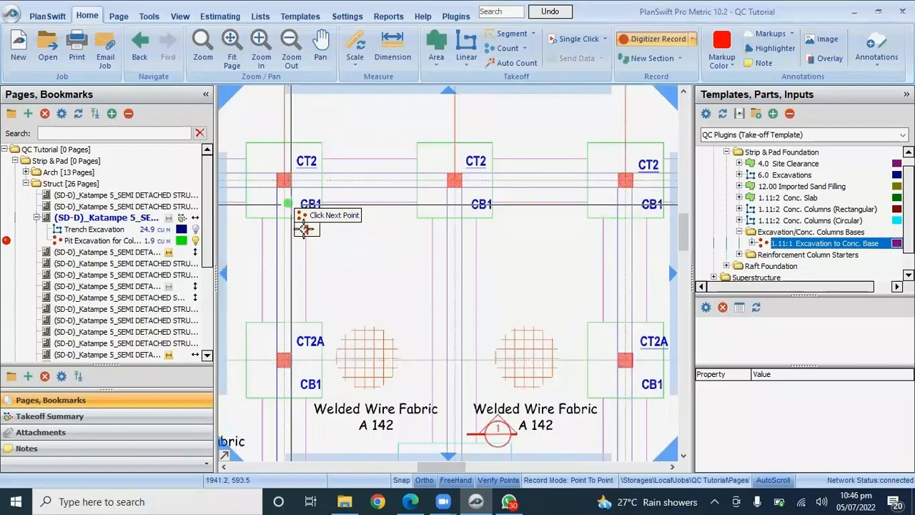
left_click(451, 203)
scroll(451, 203, "down", 1)
left_click(555, 208)
- Mark the two CB1 column bases along grid line 4, at grids B and D
scroll(433, 239, "down", 2)
scroll(508, 219, "up", 2)
scroll(529, 257, "down", 2)
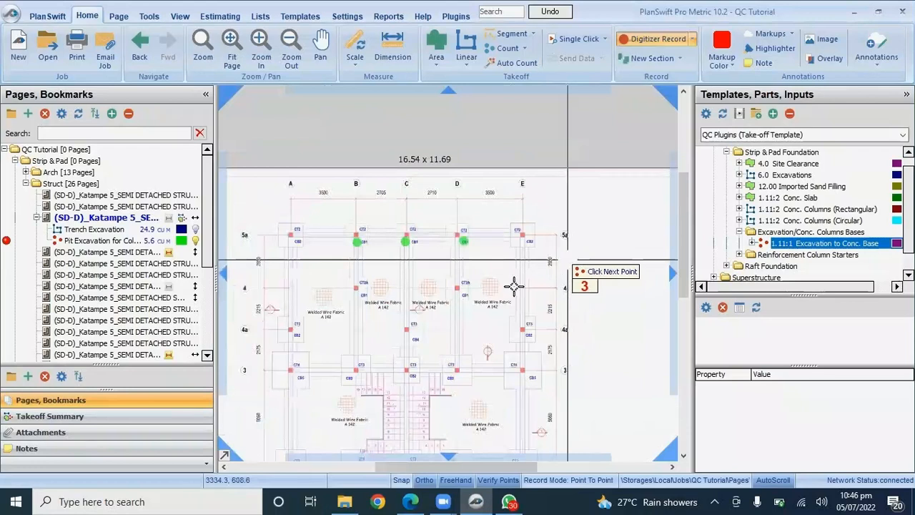
scroll(425, 262, "up", 2)
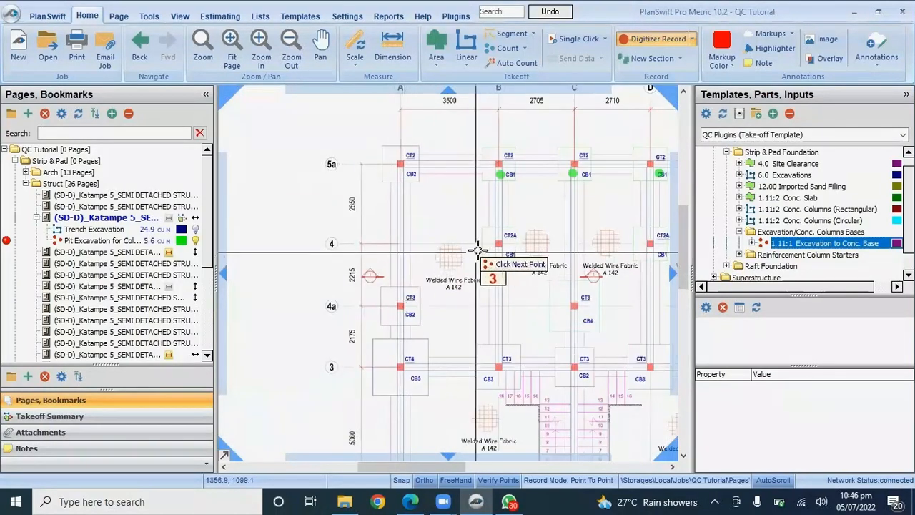
left_click(480, 248)
scroll(353, 266, "down", 2)
scroll(492, 261, "up", 2)
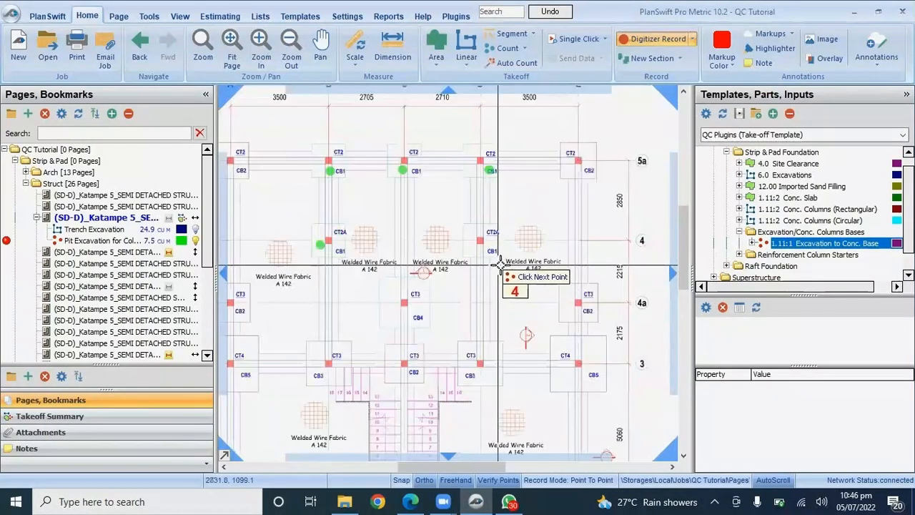
left_click(491, 247)
- Check the remaining column bases from grid line 4a down to grid line 1 for further CB1 labels
scroll(619, 331, "down", 2)
scroll(596, 337, "up", 2)
scroll(472, 328, "down", 2)
scroll(469, 347, "up", 2)
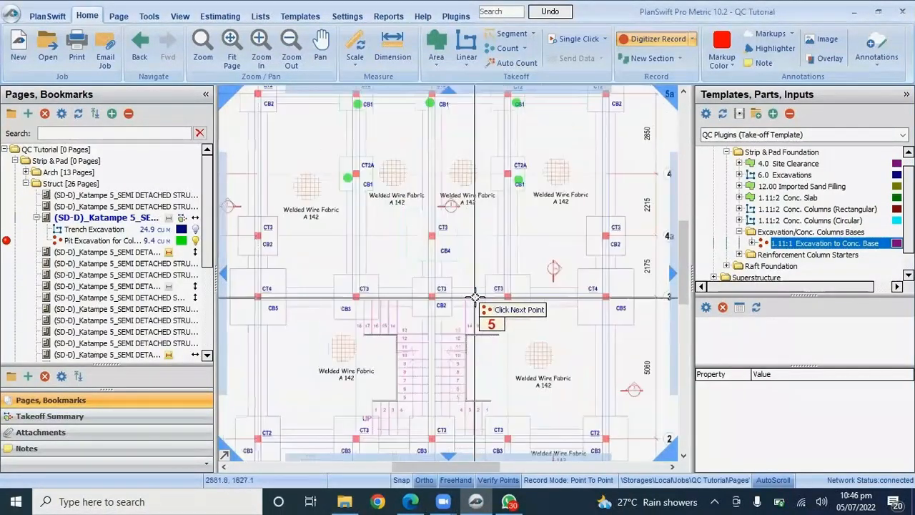
scroll(401, 241, "up", 1)
scroll(394, 327, "down", 3)
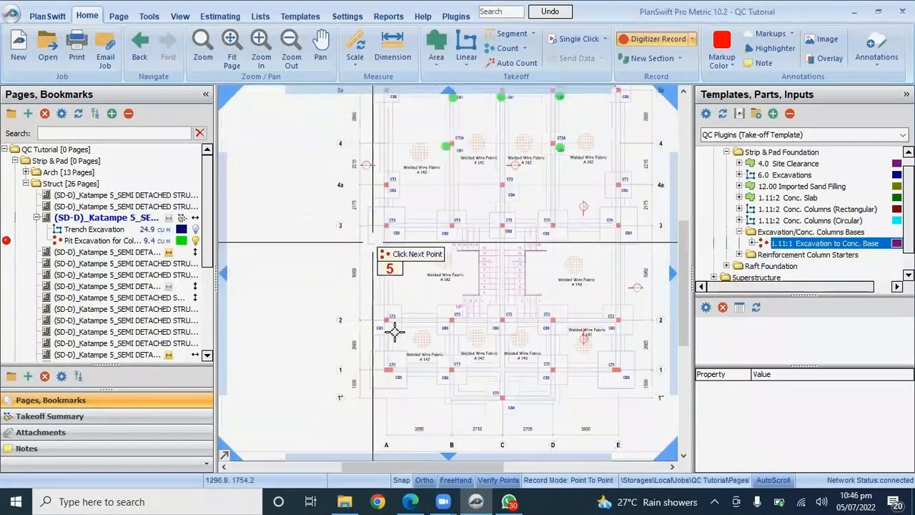
scroll(359, 354, "up", 3)
scroll(350, 364, "down", 1)
scroll(420, 353, "up", 3)
scroll(476, 343, "down", 2)
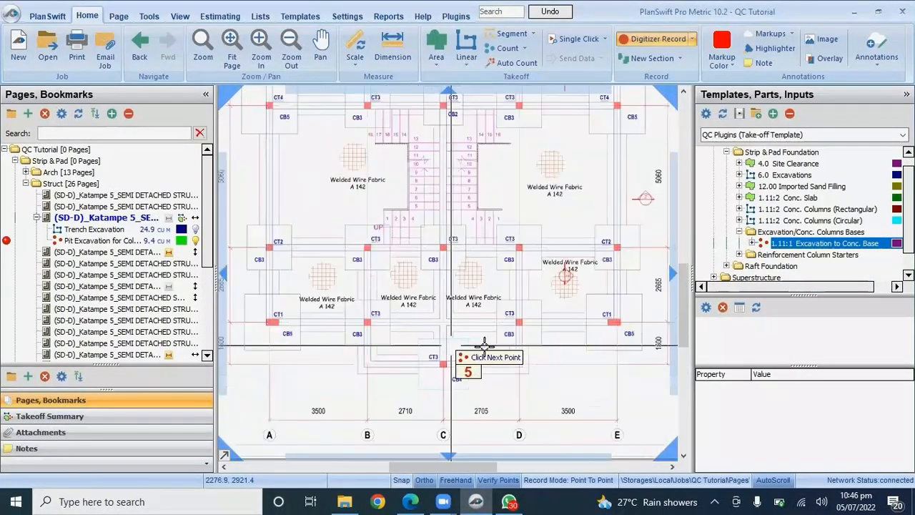
scroll(479, 347, "up", 2)
scroll(579, 325, "down", 3)
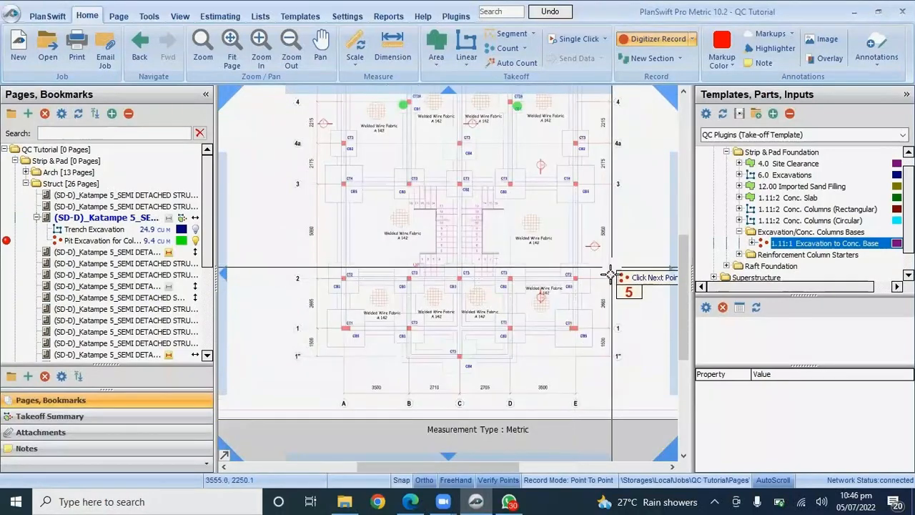
scroll(593, 271, "up", 2)
scroll(594, 255, "down", 3)
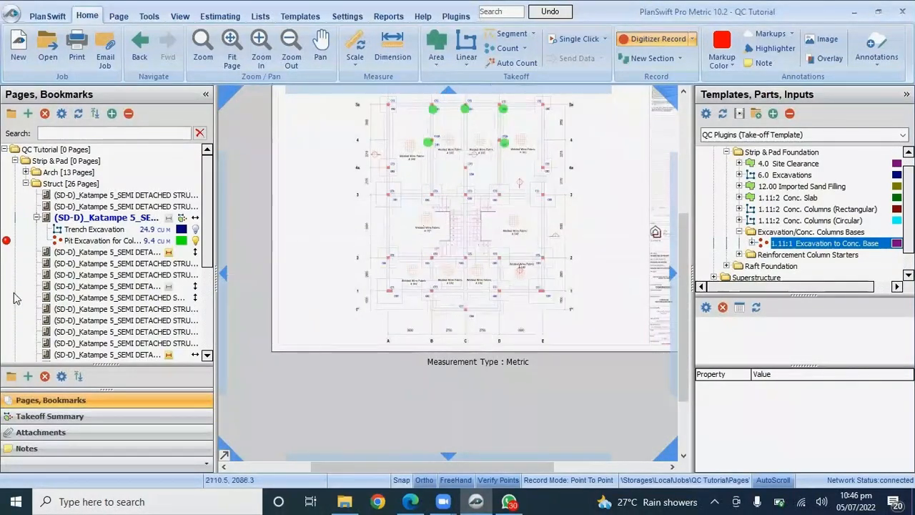
- Stop recording the pit excavation count and show the takeoff summary with its list widened to reveal the full item names
left_click(7, 241)
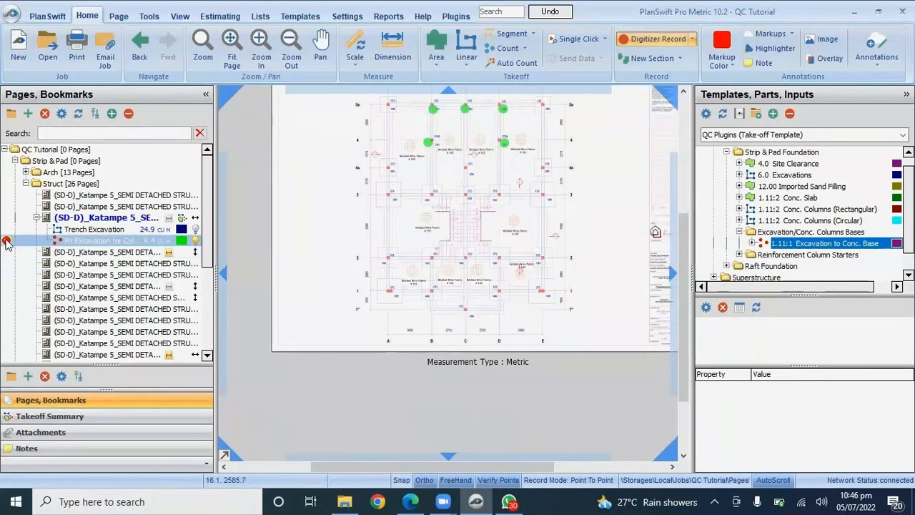
left_click(646, 41)
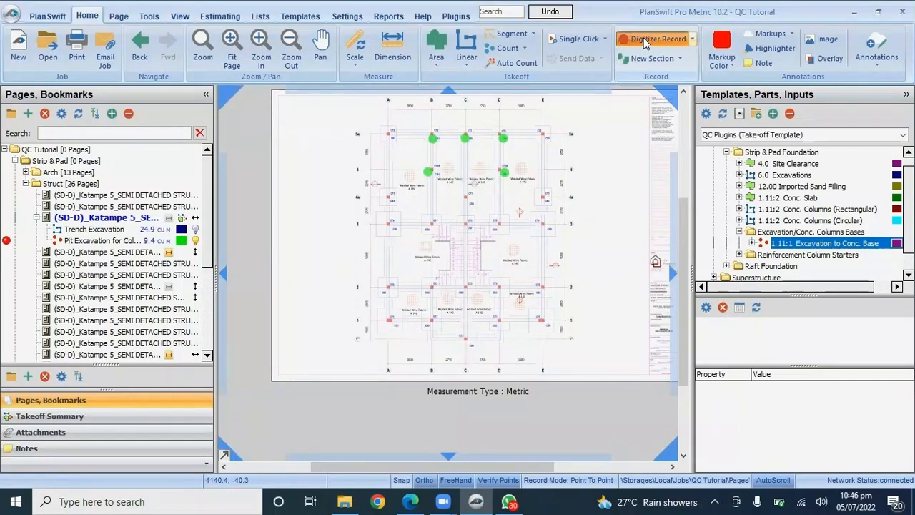
left_click(41, 418)
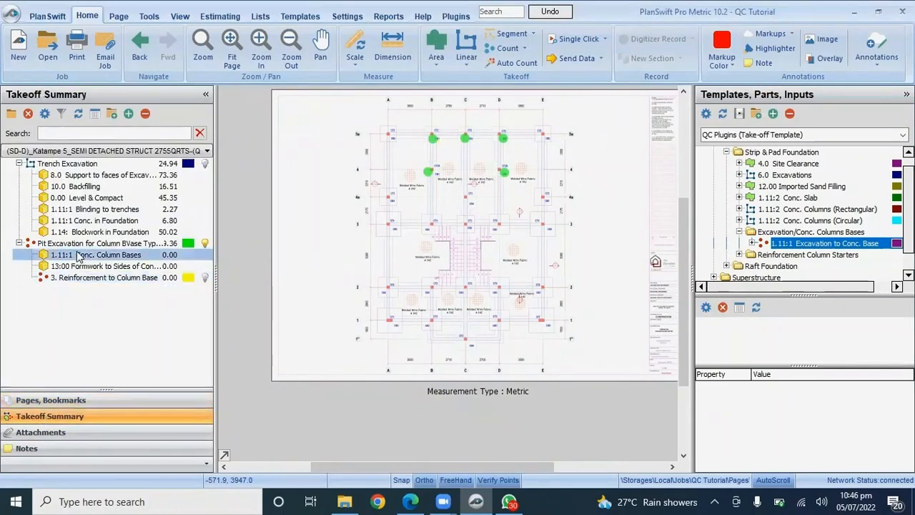
left_click_drag(215, 215, 285, 225)
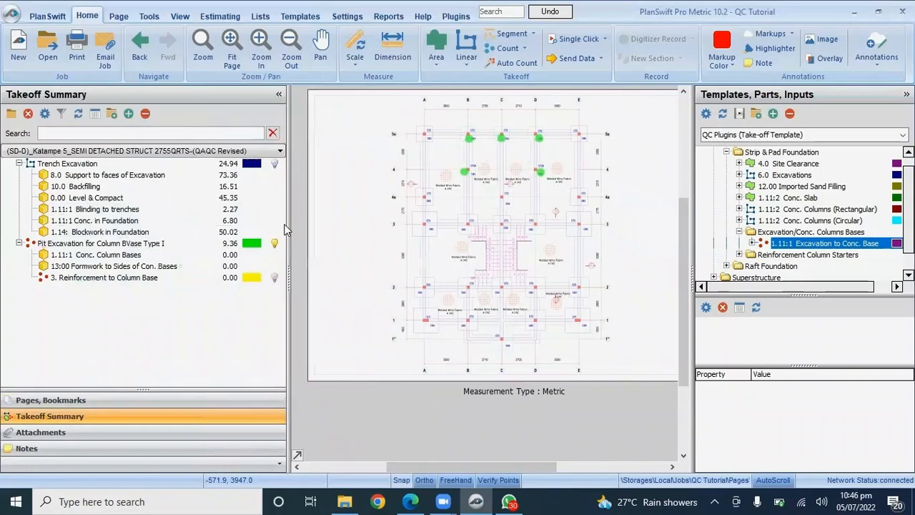
left_click(147, 245)
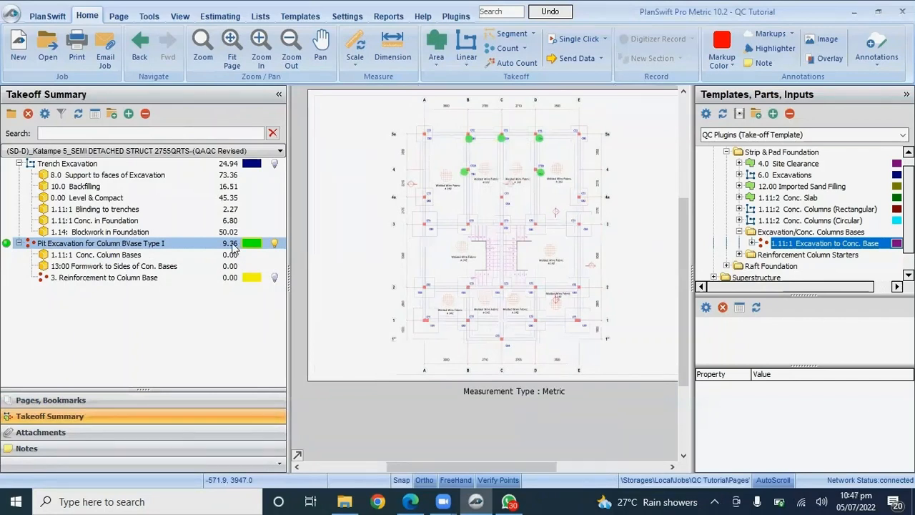
left_click(151, 270)
left_click(138, 257)
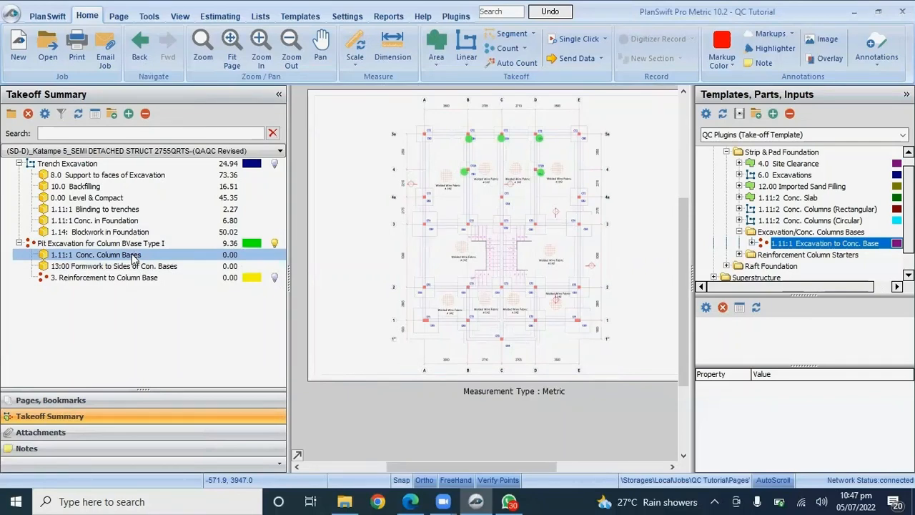
left_click(133, 257)
double_click(131, 258)
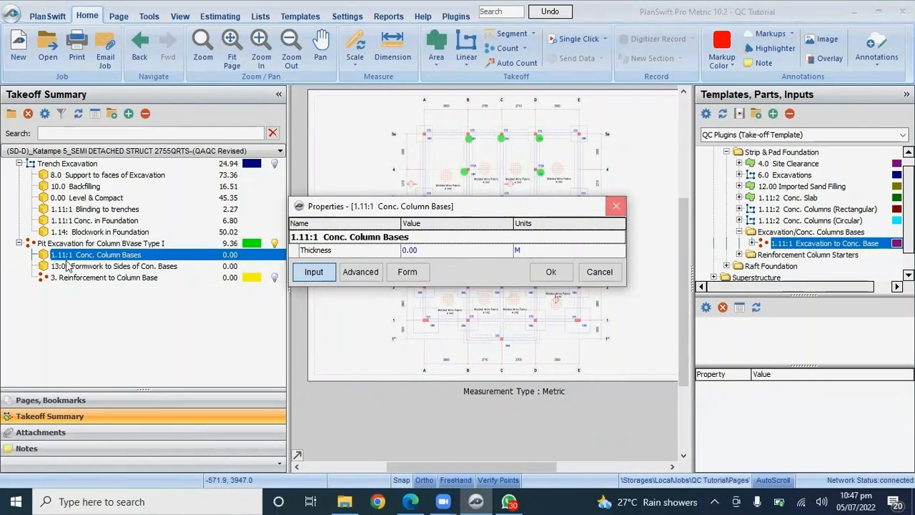
left_click(616, 206)
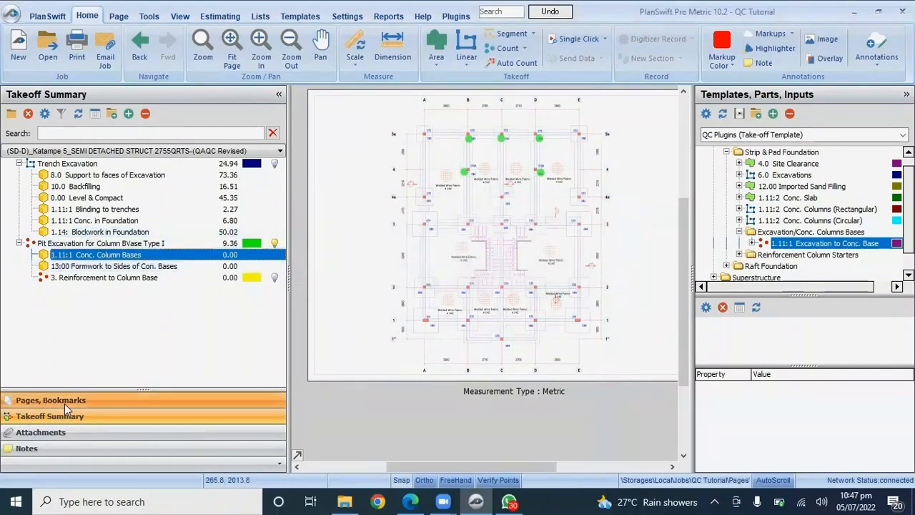
- Open the structural page with Section 4-4 and examine the column base's thickness dimension, widening the drawing area for a clearer view
left_click(68, 401)
left_click(127, 242)
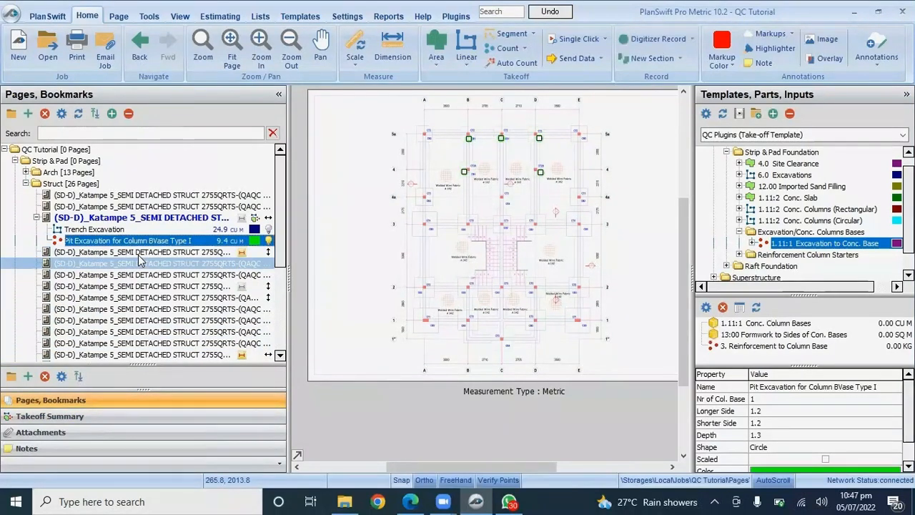
left_click(140, 253)
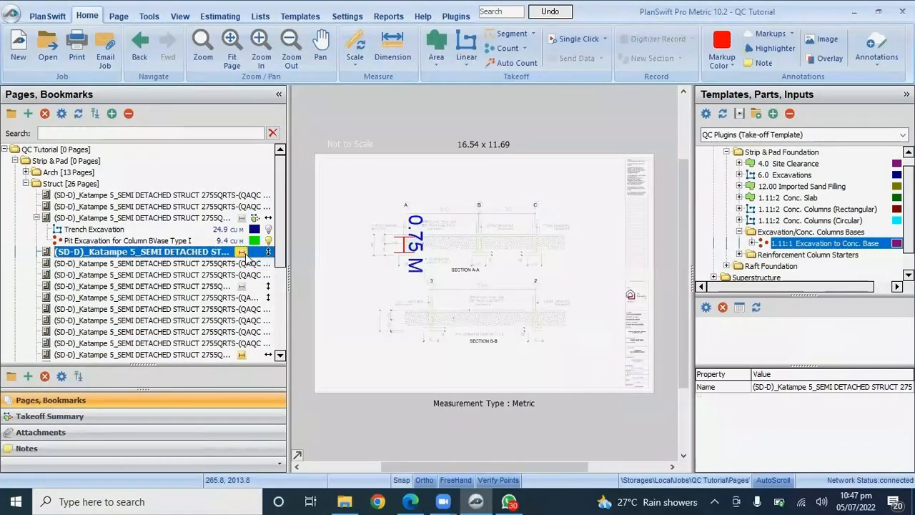
left_click(172, 279)
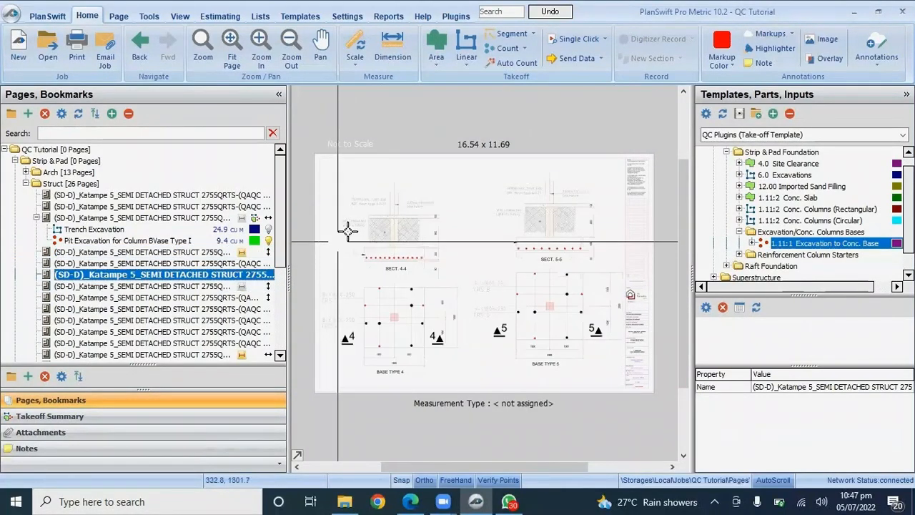
scroll(470, 297, "up", 5)
scroll(469, 297, "up", 4)
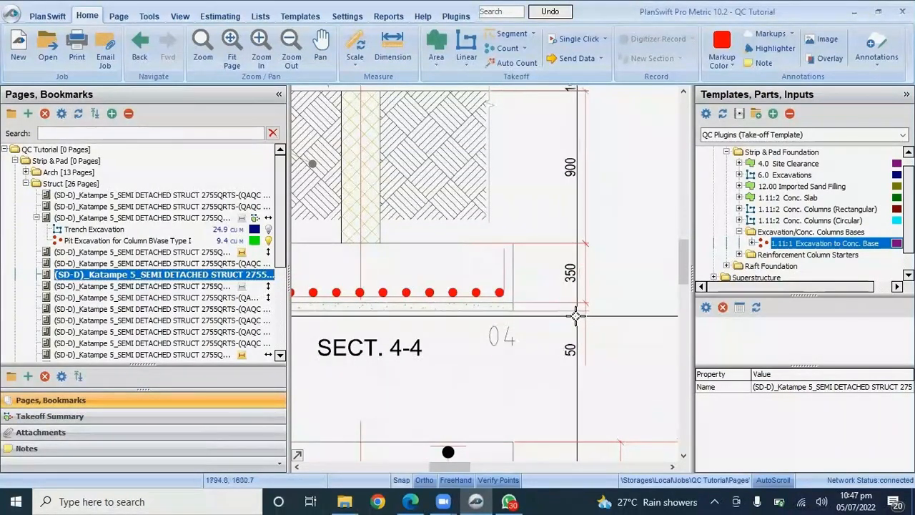
scroll(568, 322, "down", 2)
left_click_drag(288, 296, 167, 308)
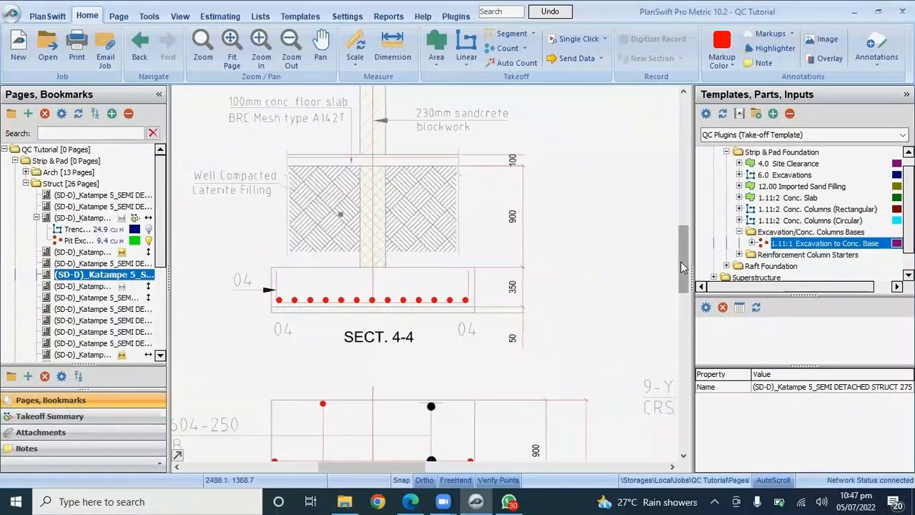
left_click_drag(692, 261, 744, 261)
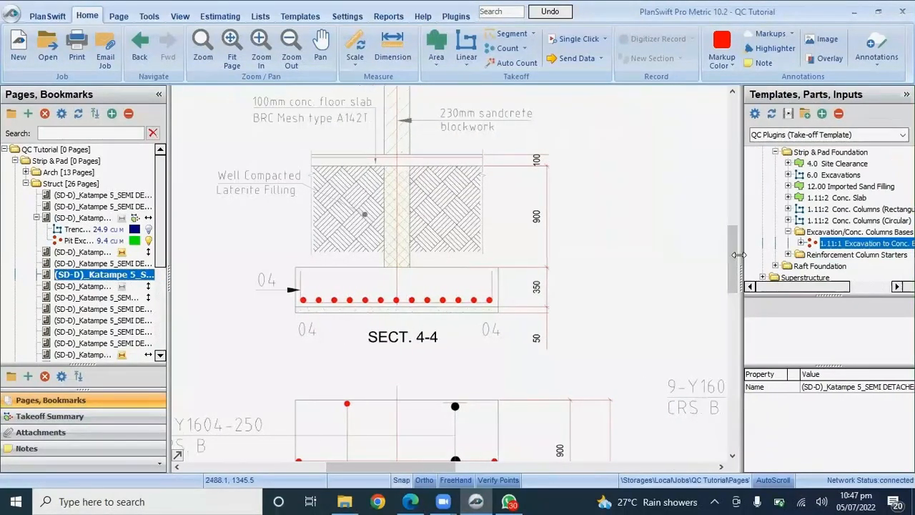
- Set the thickness of the 1.11:1 Conc. Column Bases item to 0.35 m
left_click(75, 416)
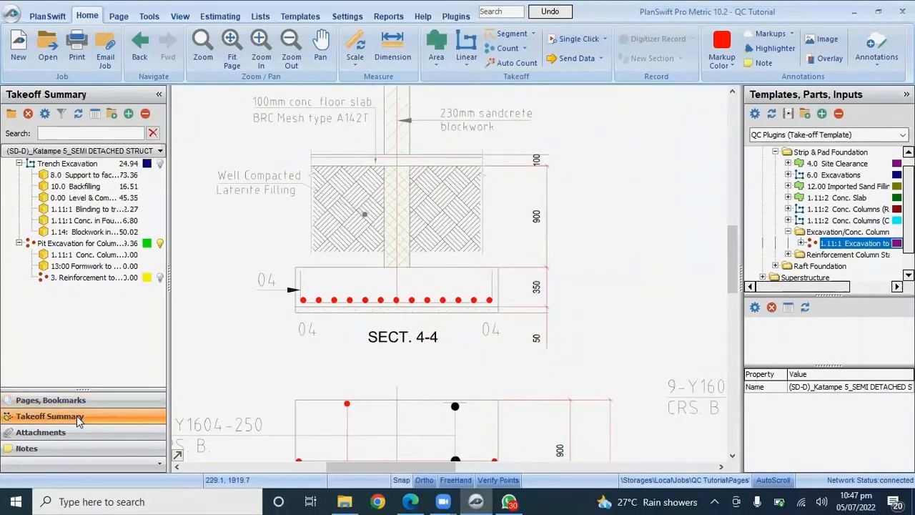
left_click(89, 262)
double_click(89, 259)
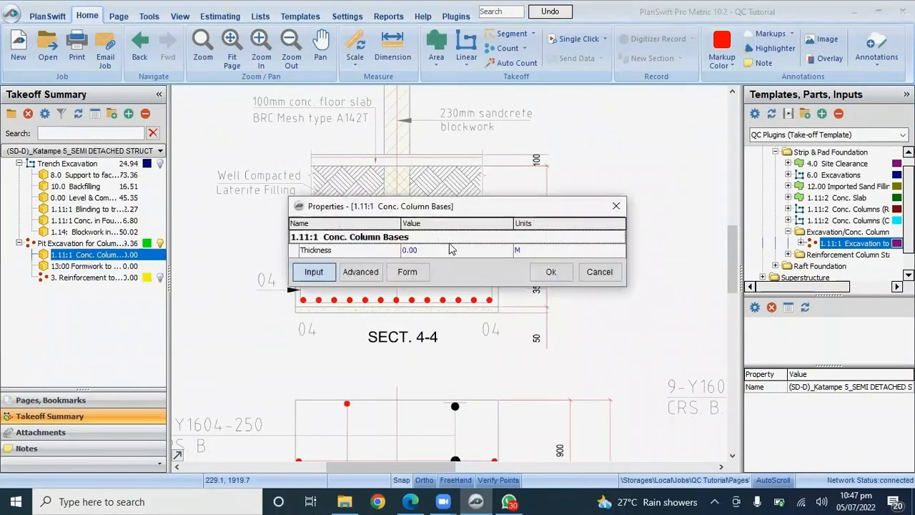
left_click(445, 249)
type("0.35")
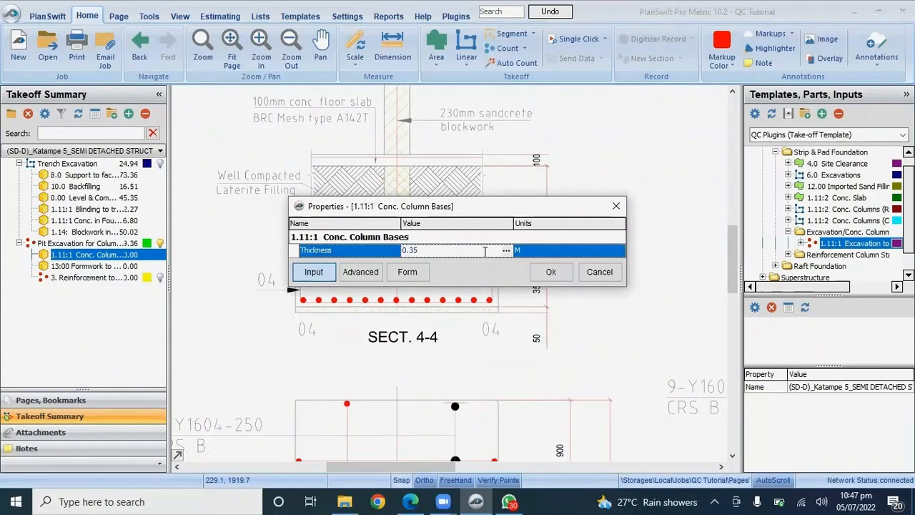
left_click(551, 271)
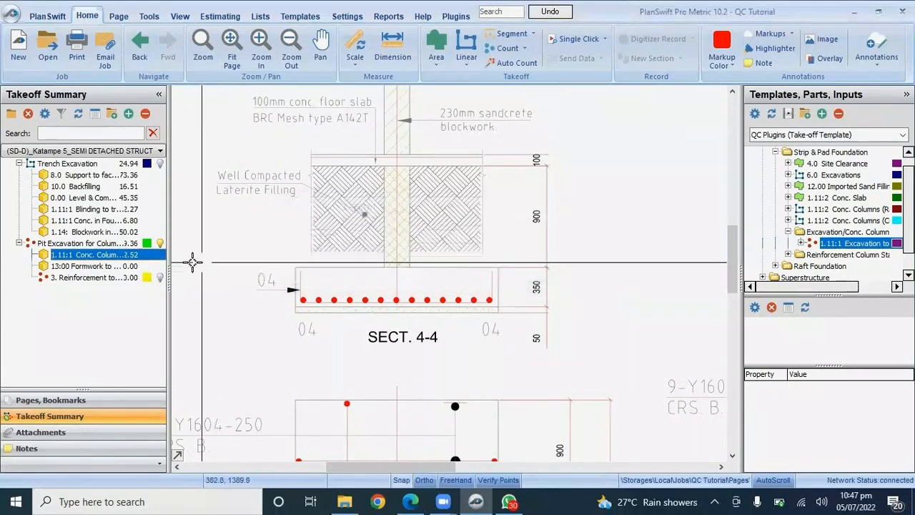
- Set the Formwork to Sides of Con. Bases item to 5 column bases and enter the base thickness given in Section 4-4
left_click_drag(169, 261, 178, 263)
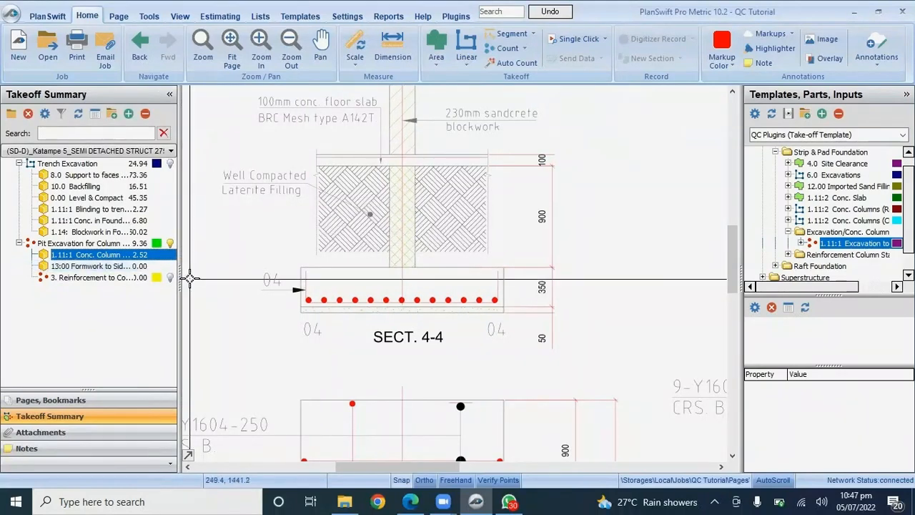
left_click(107, 266)
double_click(109, 268)
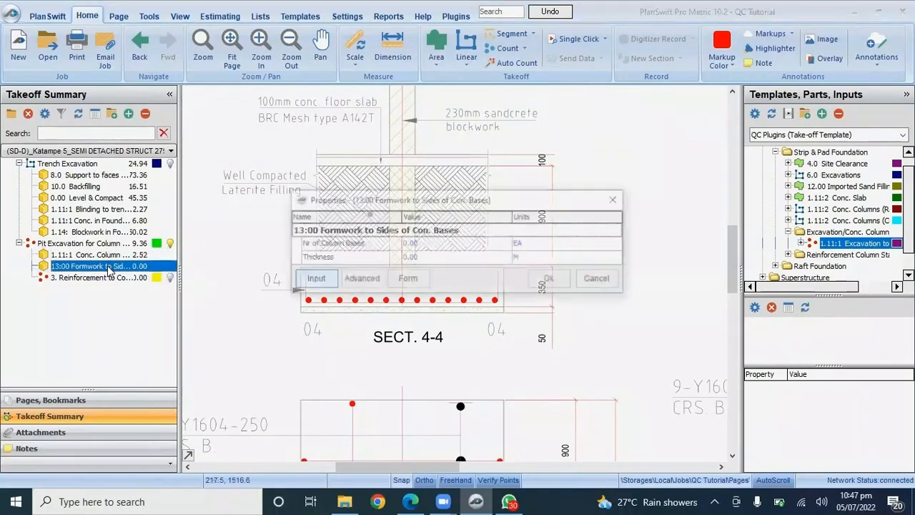
left_click(433, 244)
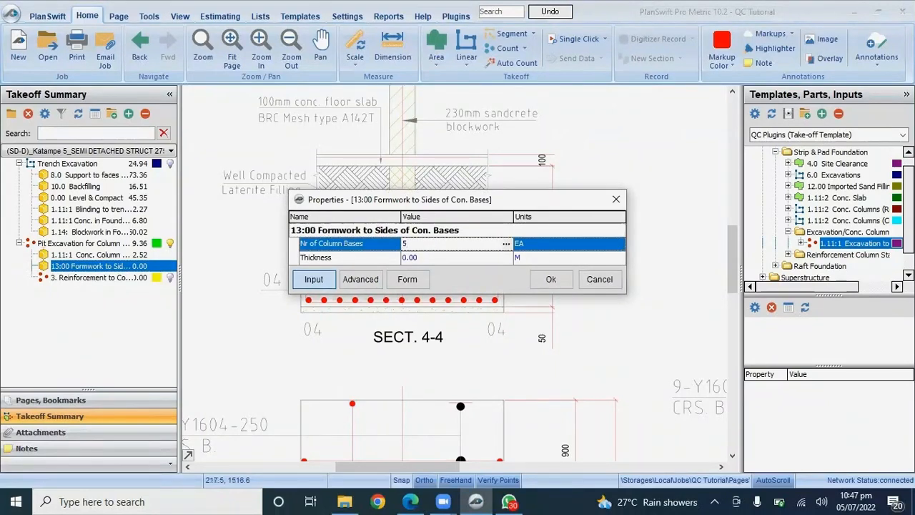
left_click(423, 252)
left_click(426, 256)
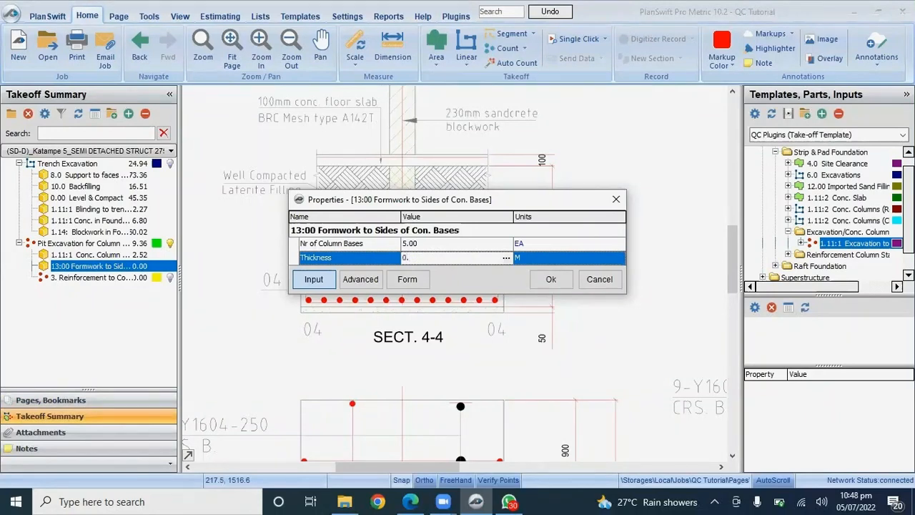
left_click(559, 280)
- Open the structural page with the Base Type 1 detail and examine its reinforcement callouts and plan dimensions
scroll(446, 290, "down", 3)
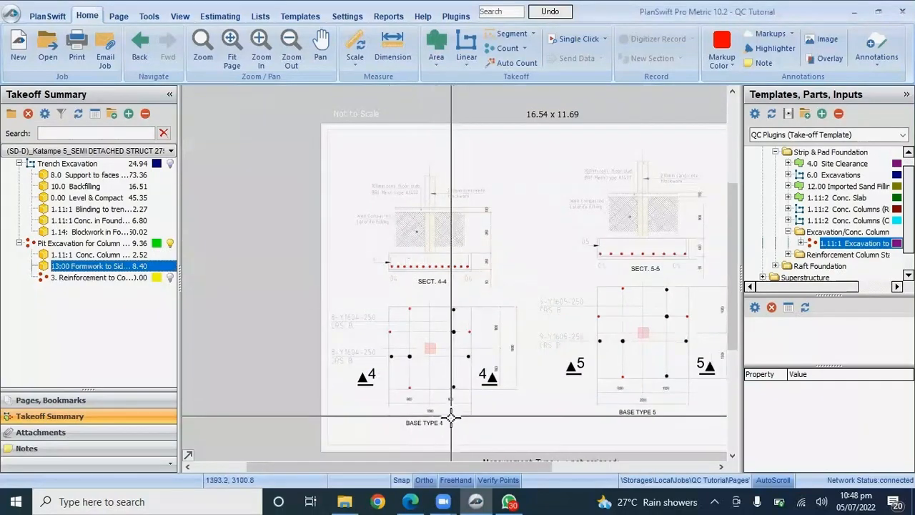
scroll(436, 371, "up", 1)
scroll(425, 309, "down", 1)
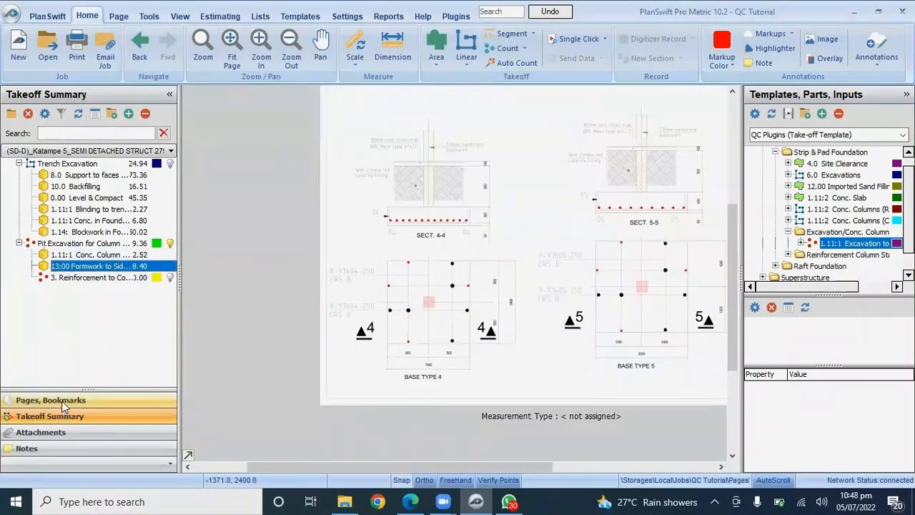
left_click(89, 399)
left_click(88, 263)
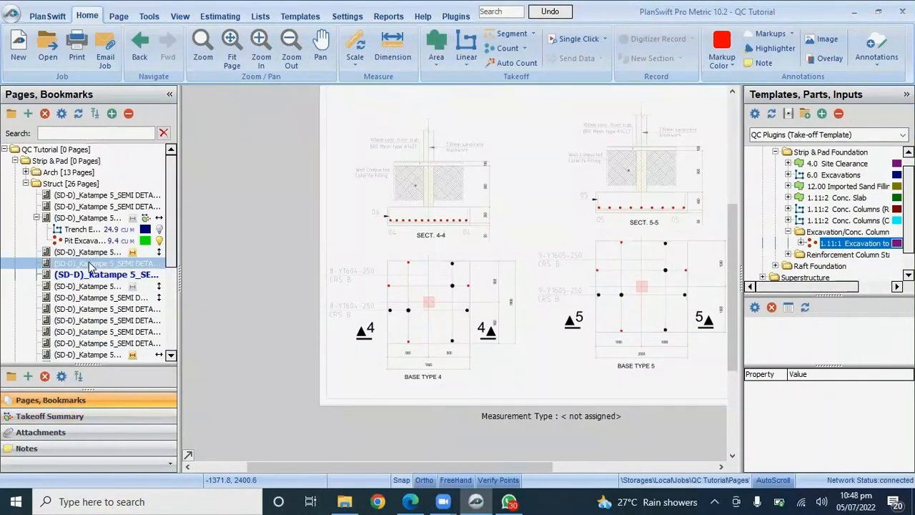
double_click(102, 263)
scroll(214, 358, "up", 3)
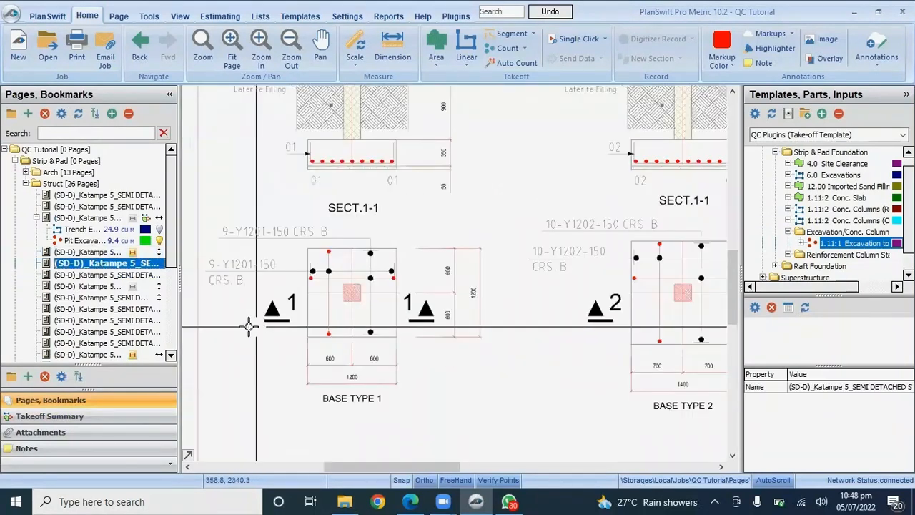
- Rename the Reinforcement to Column Base item as "Y12 for Column Base Type I", keeping the Base Type 1 detail in view beside its properties
left_click(67, 414)
left_click(80, 265)
left_click(80, 255)
left_click(91, 279)
double_click(92, 279)
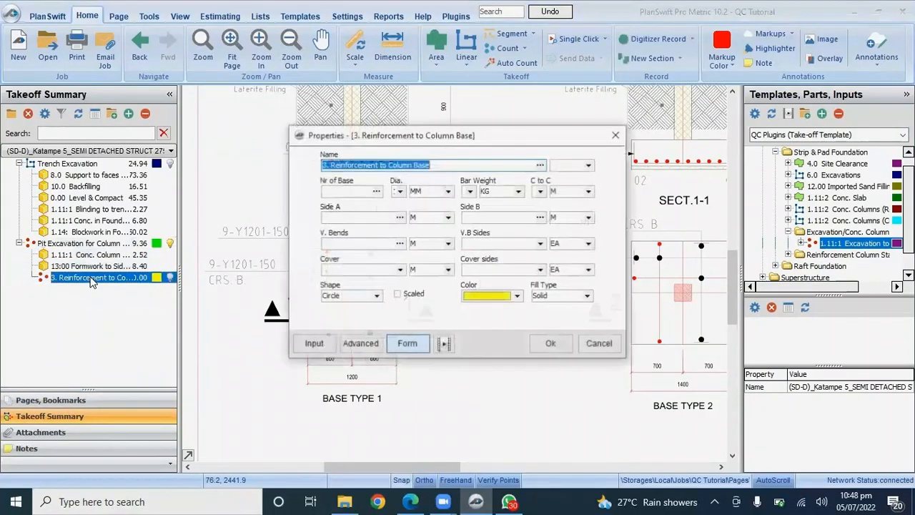
left_click_drag(435, 143, 552, 88)
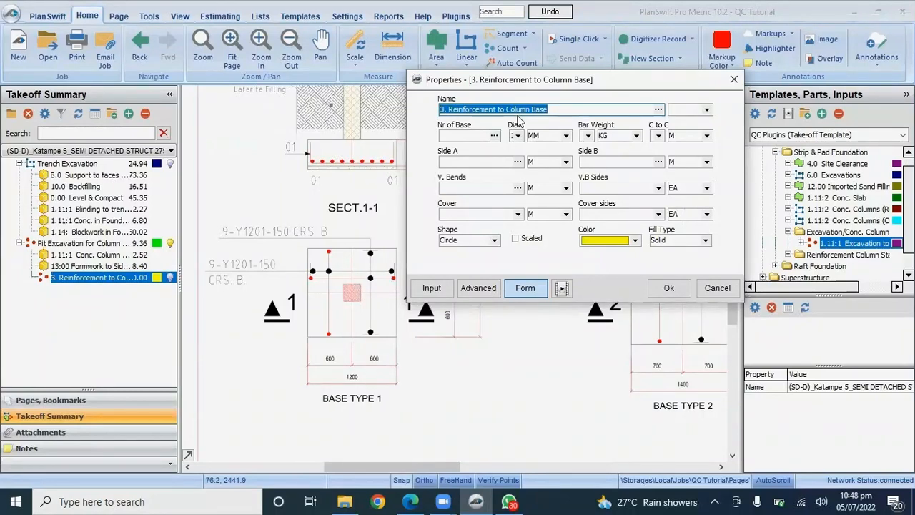
left_click_drag(556, 84, 597, 69)
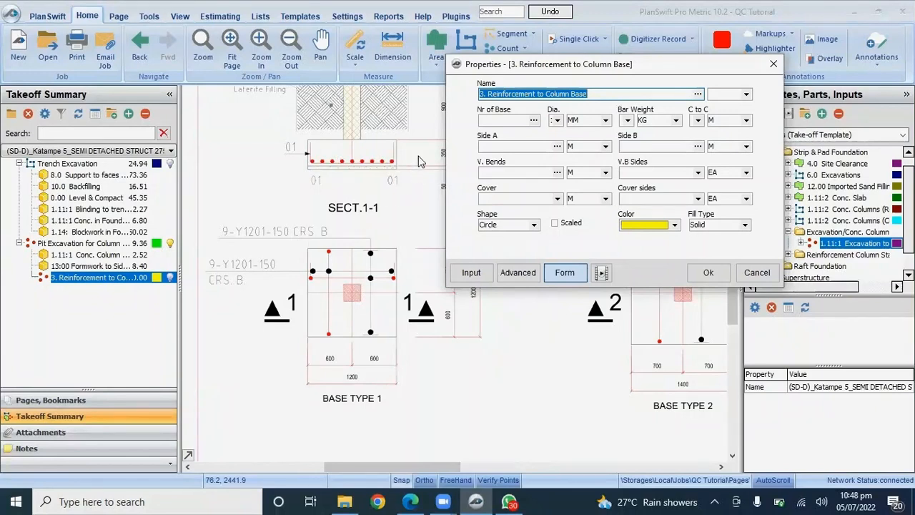
type("Y12")
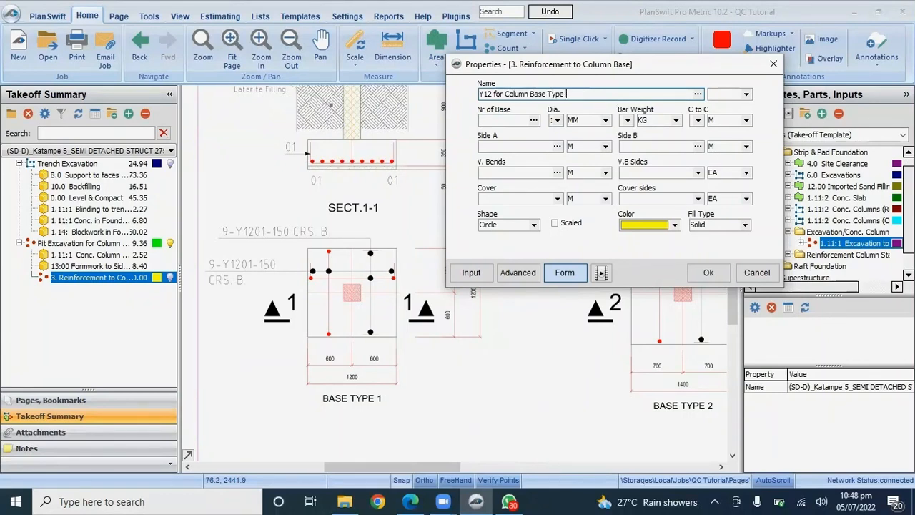
- Set the reinforcement to 5 bases with 12 mm diameter bars, and choose the bar weight and centre-to-centre spacing
left_click(514, 121)
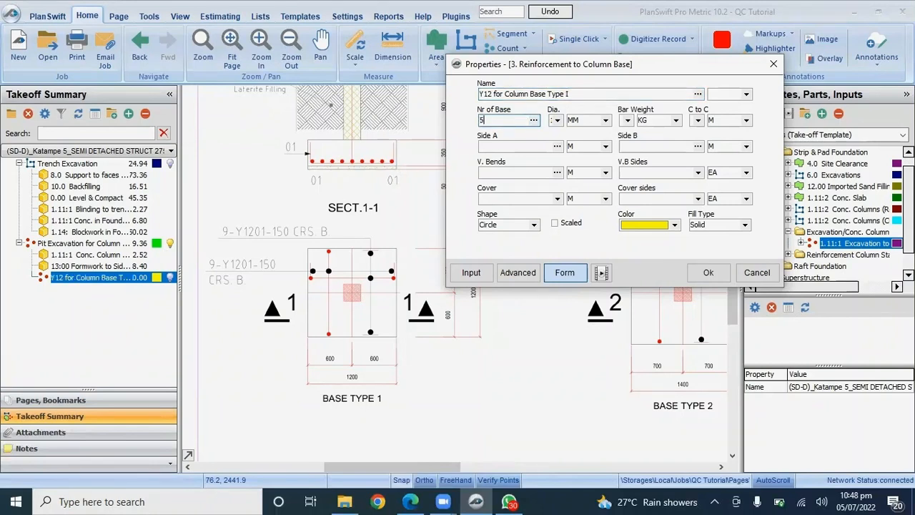
left_click(557, 121)
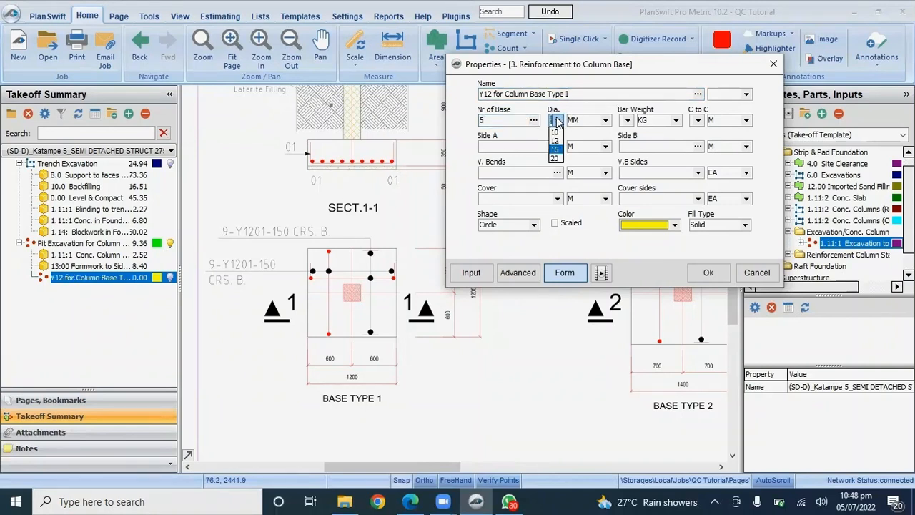
left_click(556, 141)
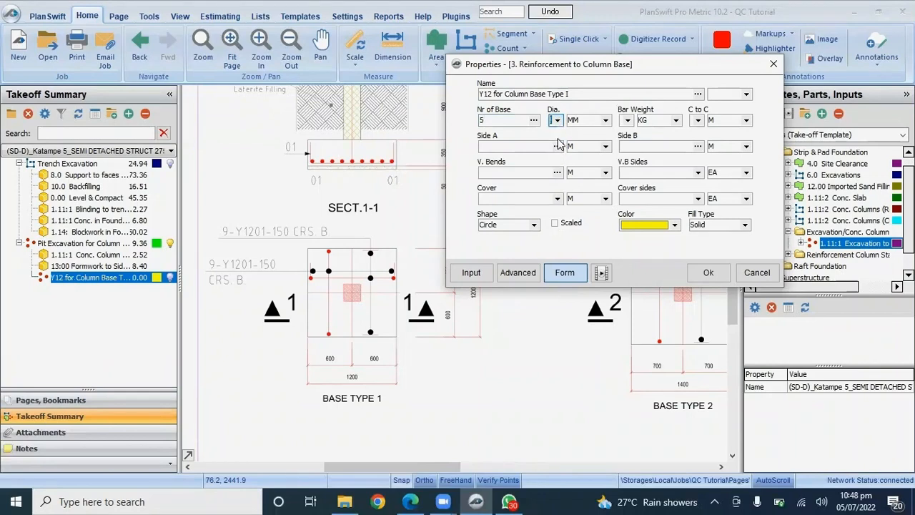
left_click(628, 120)
left_click(629, 136)
left_click(698, 120)
left_click(698, 138)
- Set Side A and Side B of the reinforcement to 1.2 m, with 0.3 m vertical bends on 2 sides
left_click(504, 146)
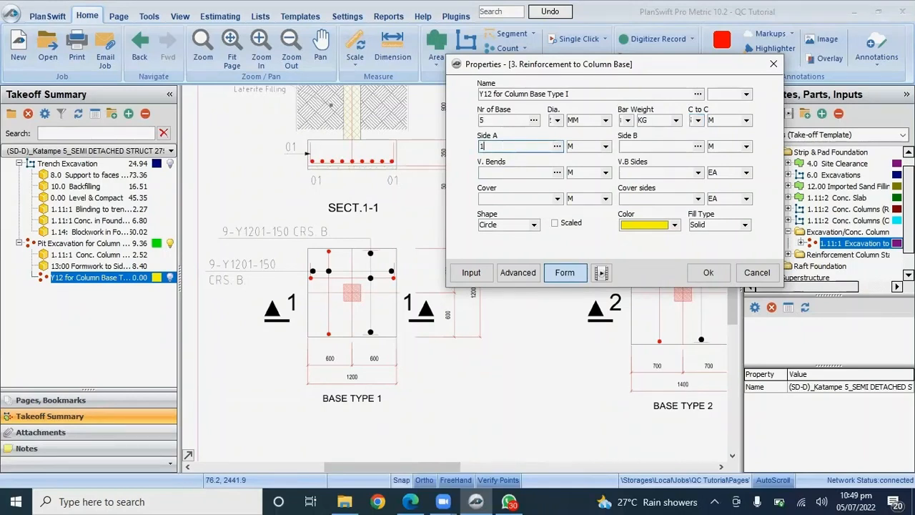
left_click(647, 148)
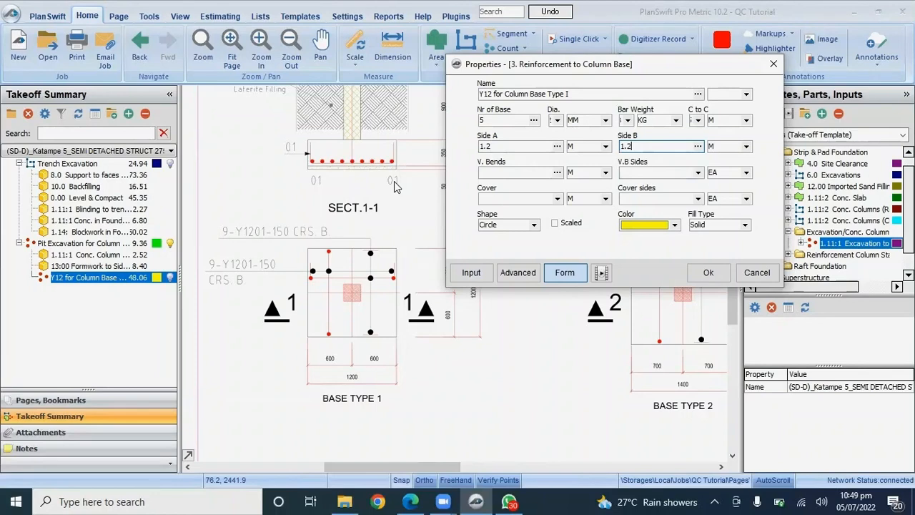
left_click(503, 172)
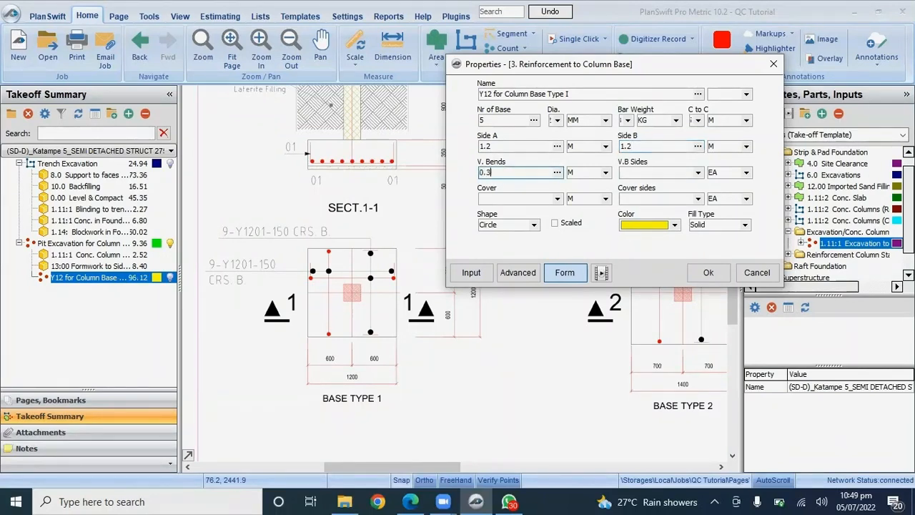
left_click(630, 173)
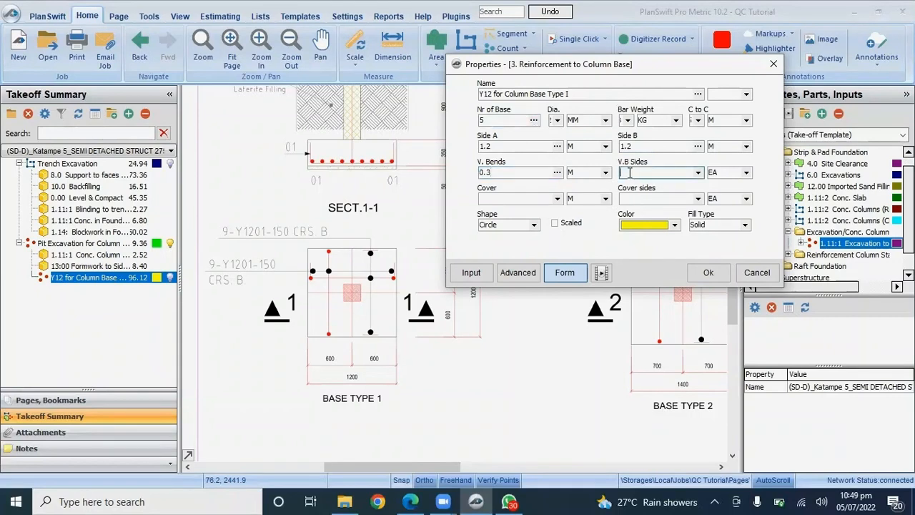
type("2")
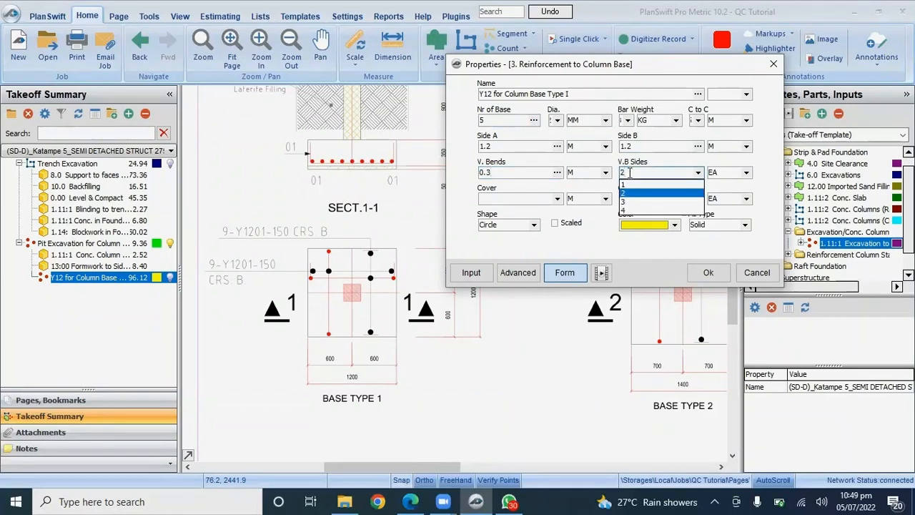
key("Return")
- Set the concrete cover to 0.05 m on 2 cover sides and save the column base reinforcement item
left_click(557, 198)
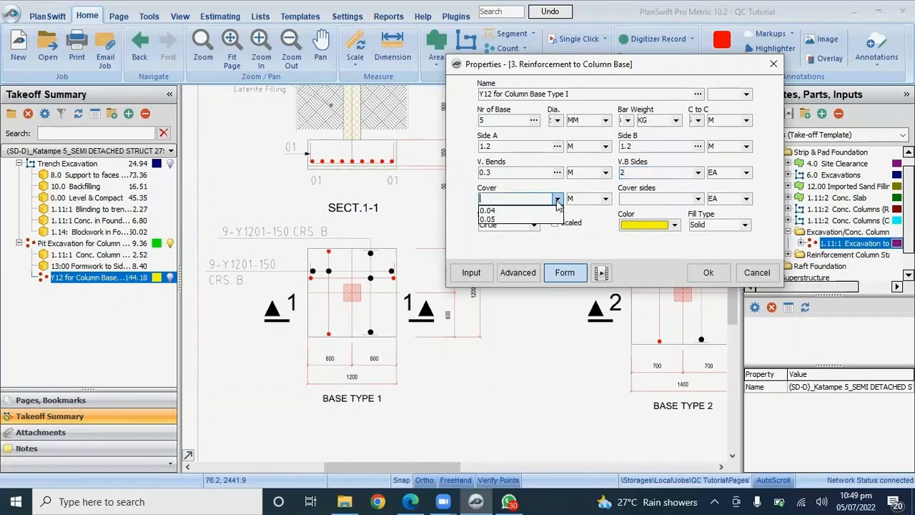
left_click(507, 219)
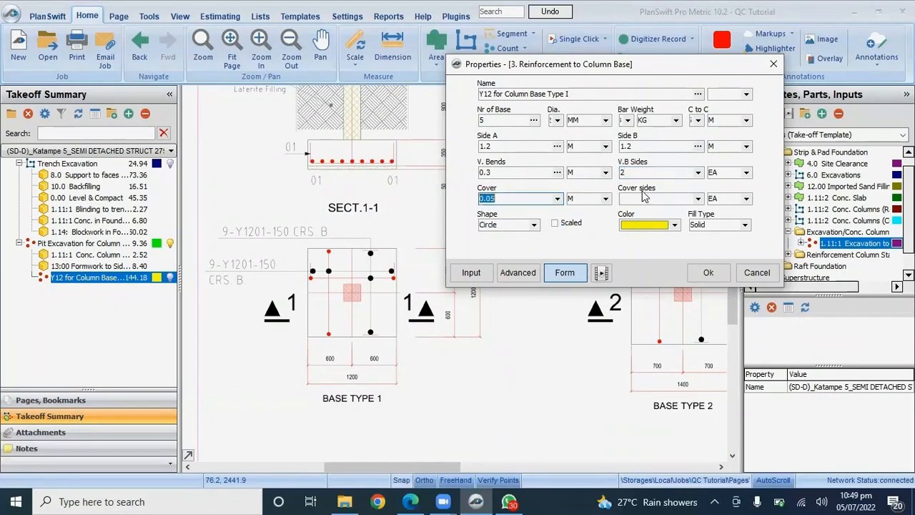
left_click(646, 198)
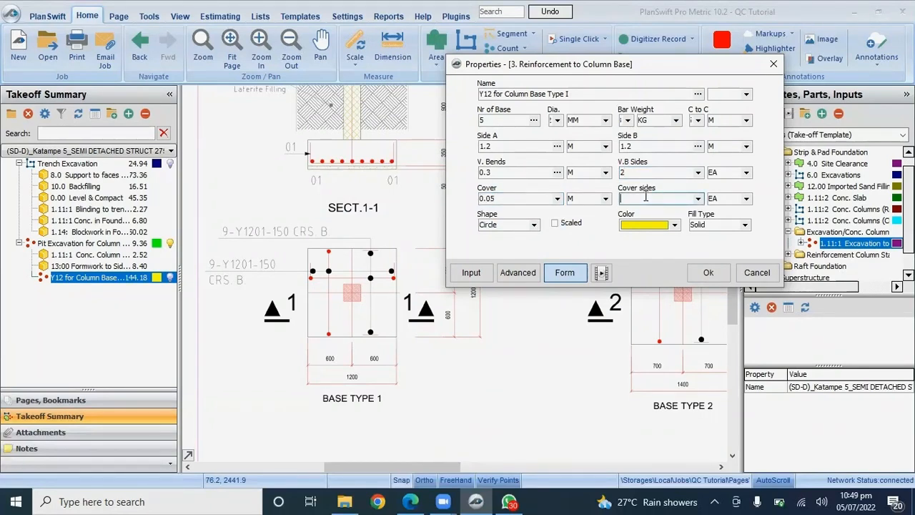
type("2")
left_click(646, 198)
left_click(708, 275)
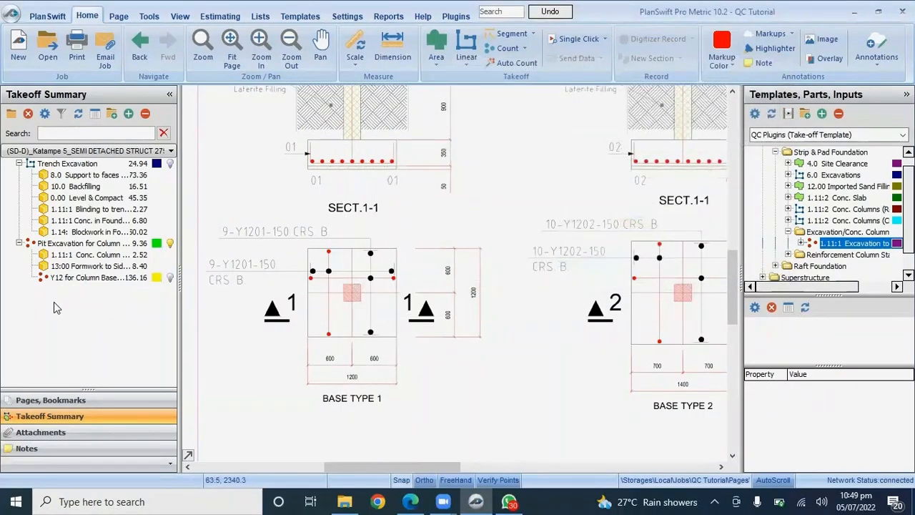
- Examine the Base Type 1 detail again, and the Base Type 4 and 5 details on the following structural page
left_click(83, 281)
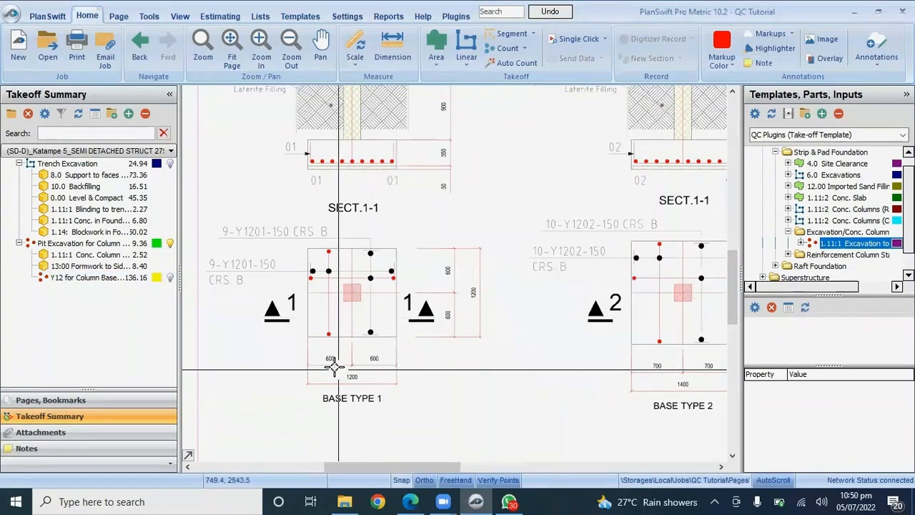
scroll(438, 283, "down", 2)
scroll(439, 286, "up", 4)
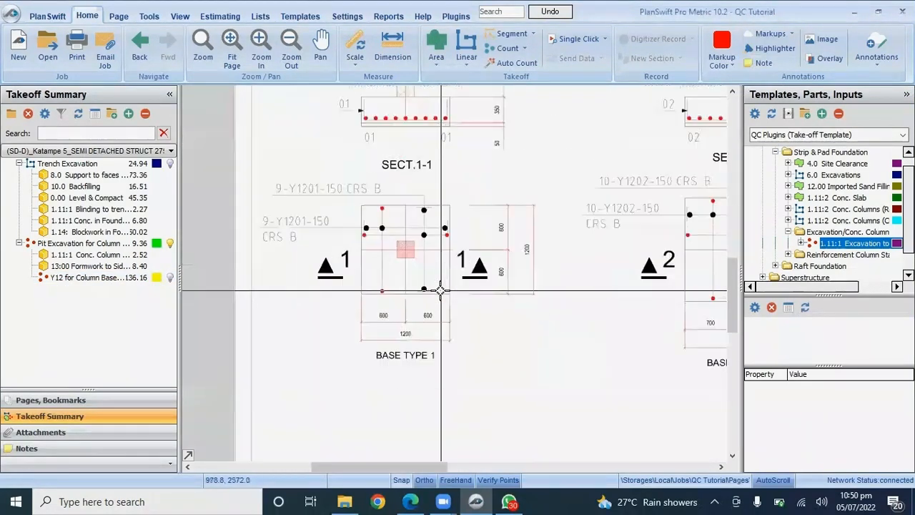
scroll(436, 253, "down", 2)
scroll(425, 261, "up", 3)
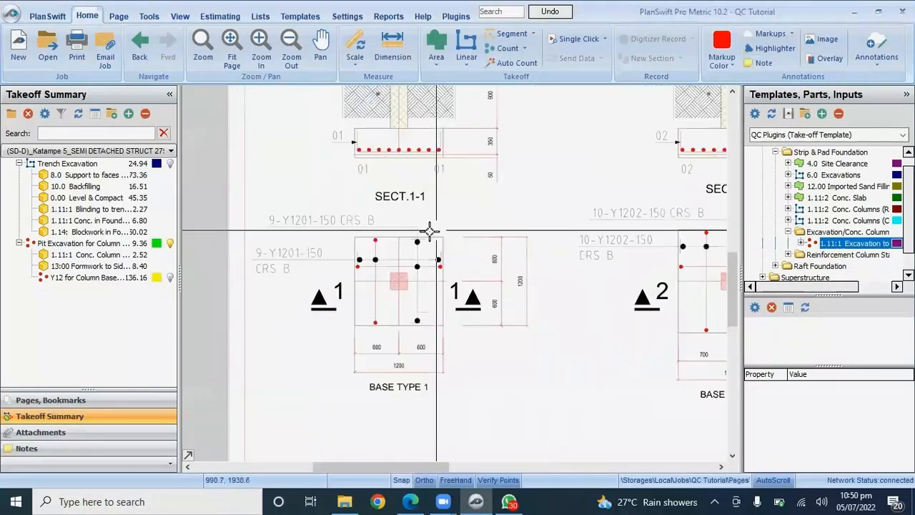
scroll(369, 238, "down", 3)
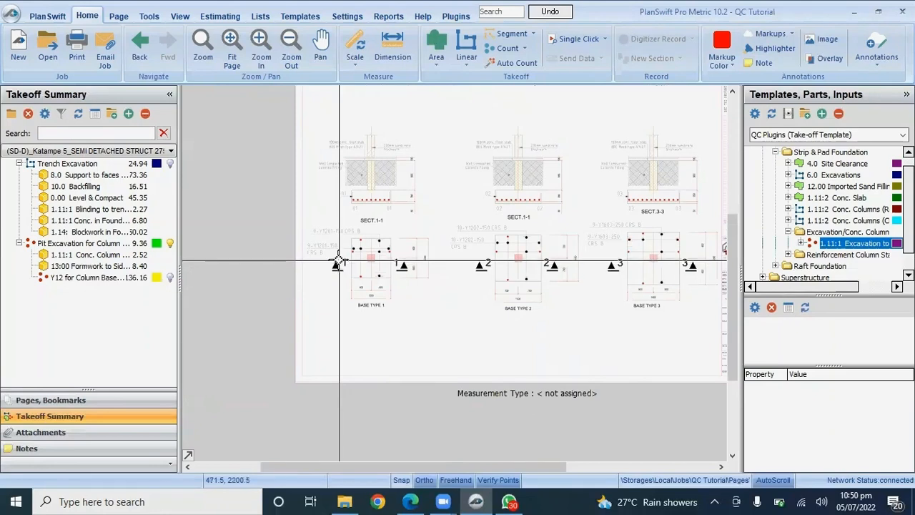
left_click(90, 400)
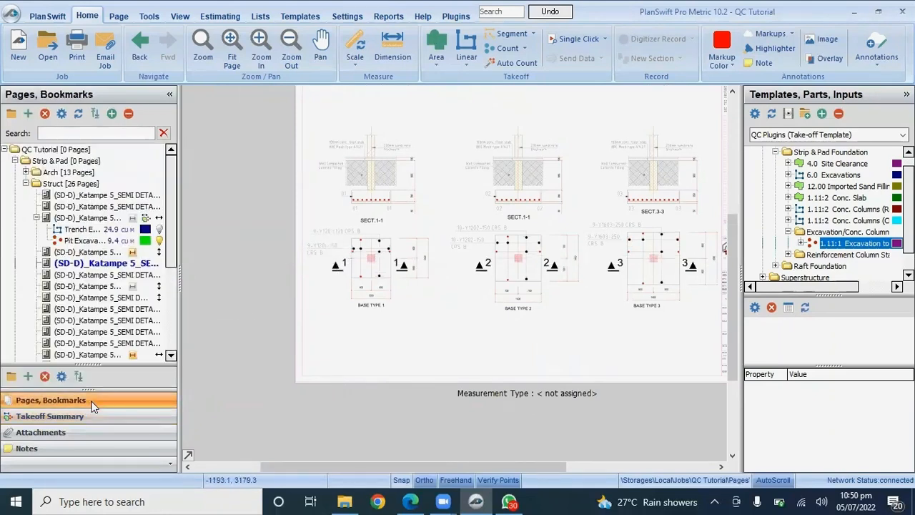
scroll(336, 286, "up", 3)
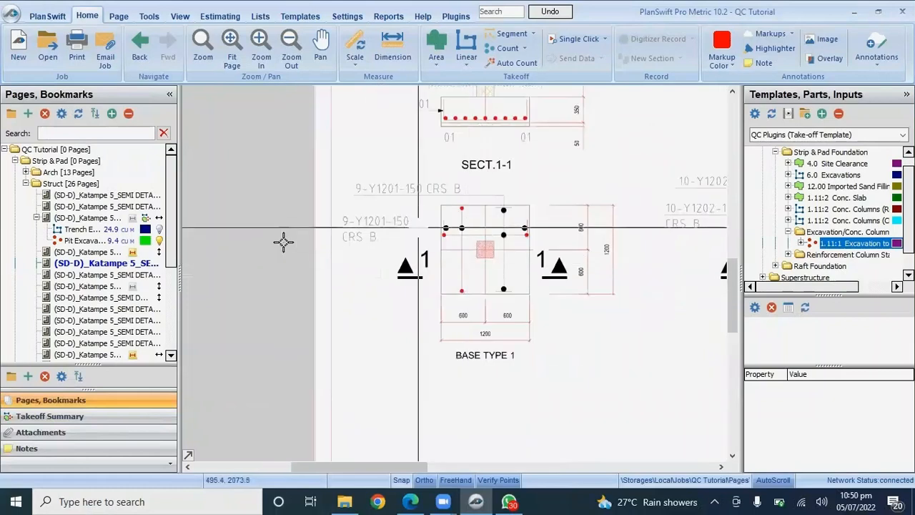
scroll(281, 241, "down", 3)
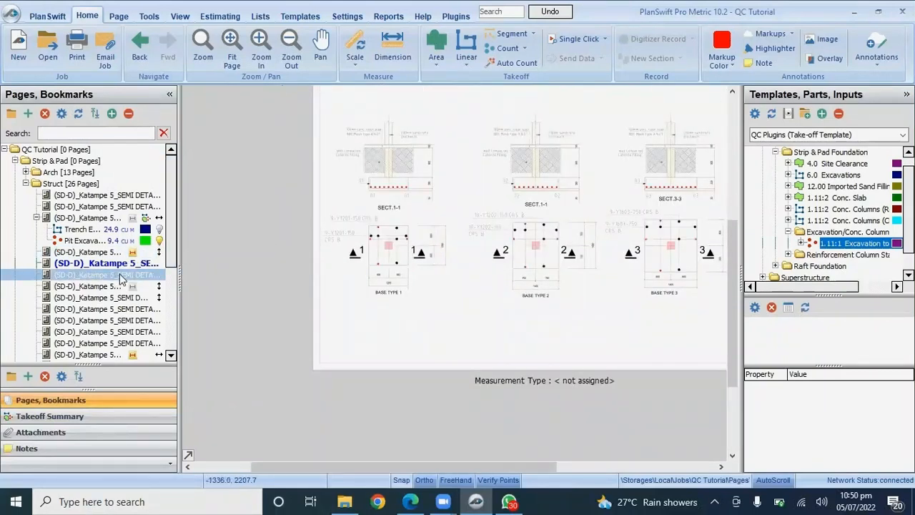
key("Page_Down")
scroll(548, 231, "up", 3)
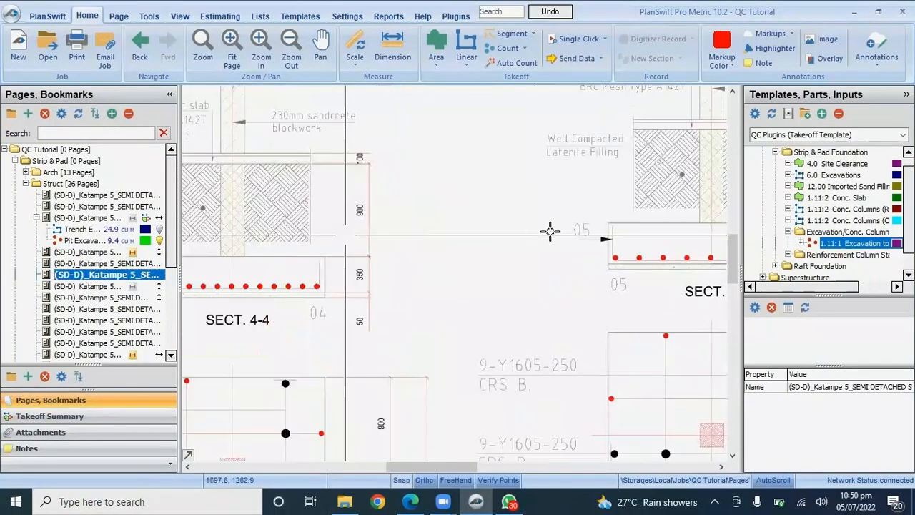
scroll(548, 231, "down", 4)
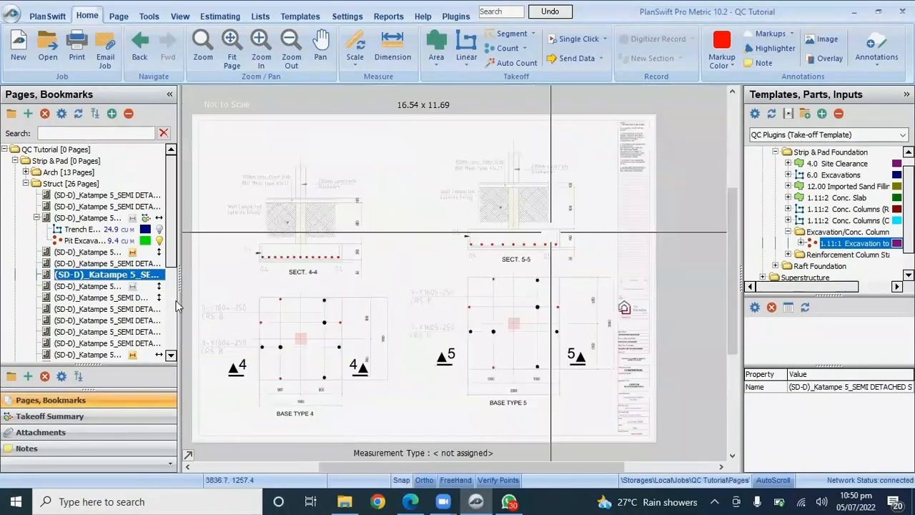
- Open the structural page with the column elevations at Column Type 1, and widen the template list to show full template names
left_click(112, 287)
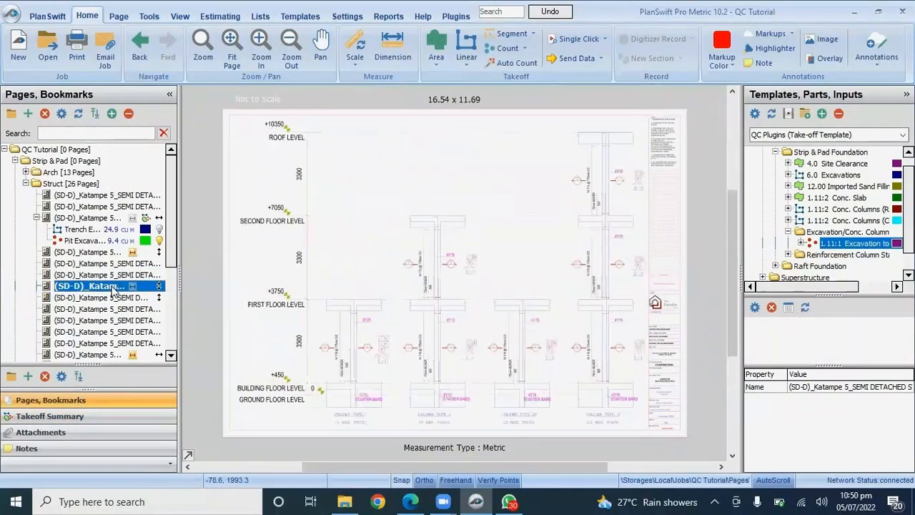
scroll(372, 409, "up", 4)
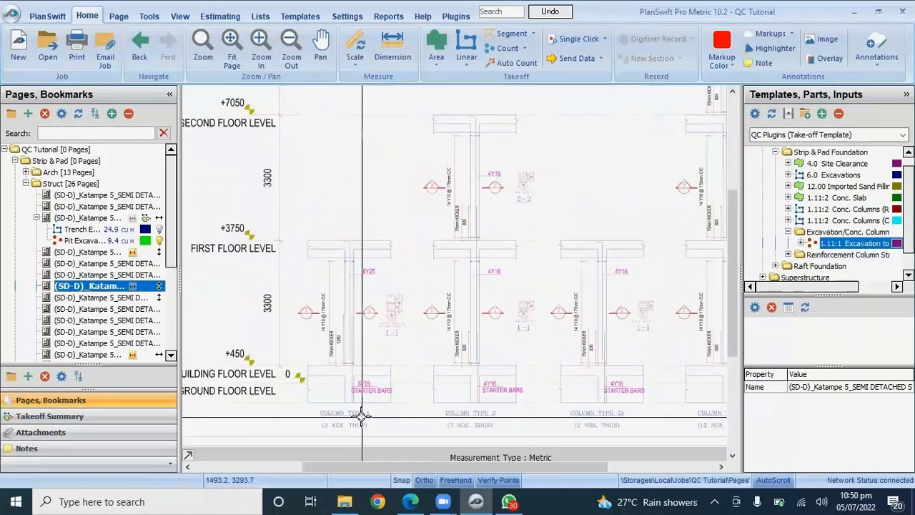
scroll(388, 303, "down", 2)
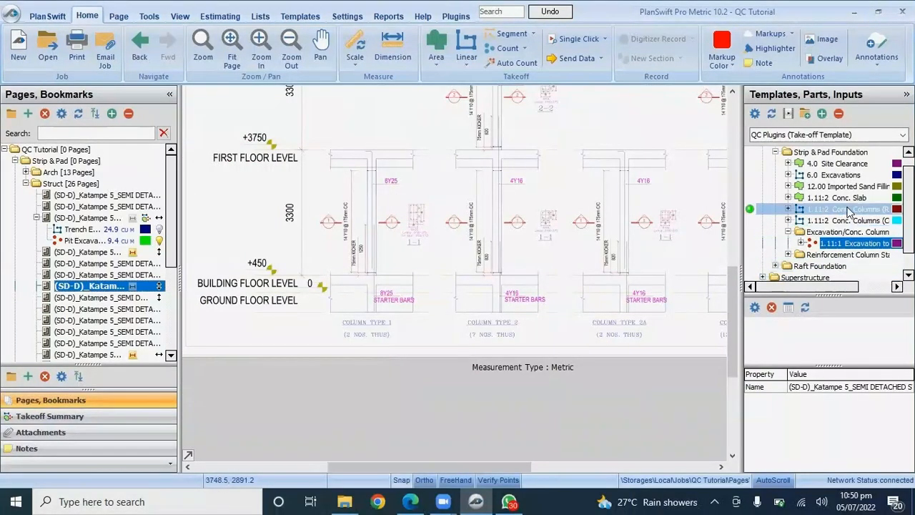
scroll(863, 216, "up", 1)
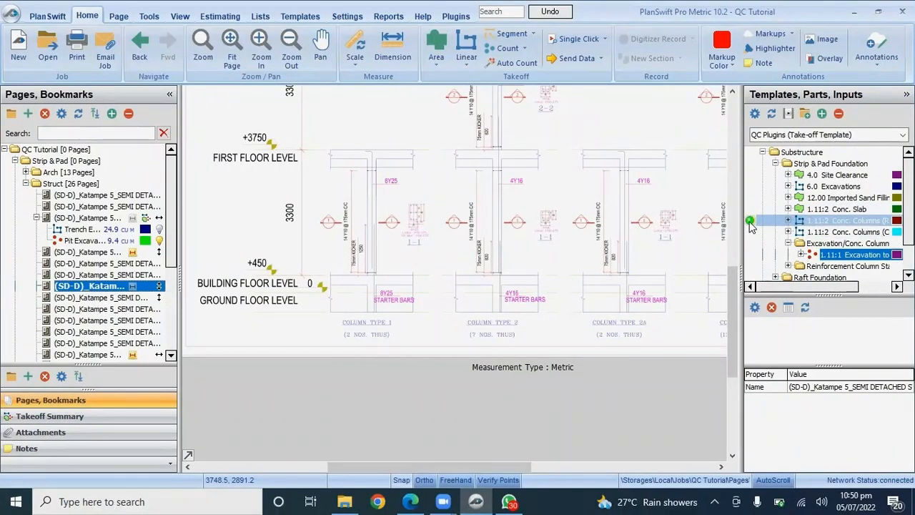
left_click_drag(740, 223, 685, 236)
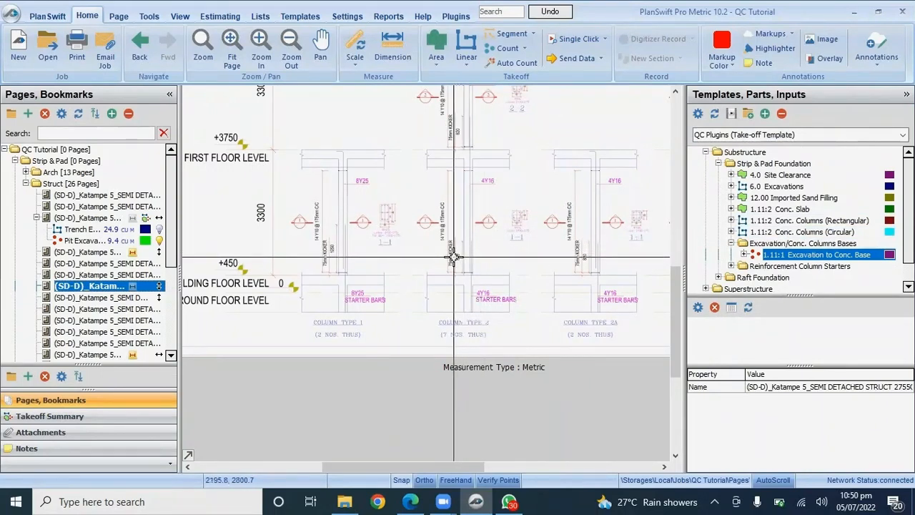
double_click(694, 223)
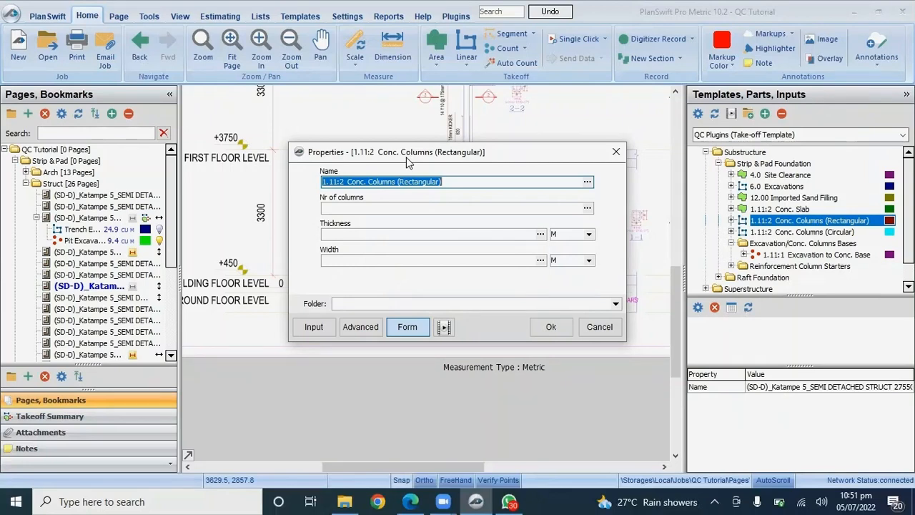
left_click_drag(406, 158, 400, 363)
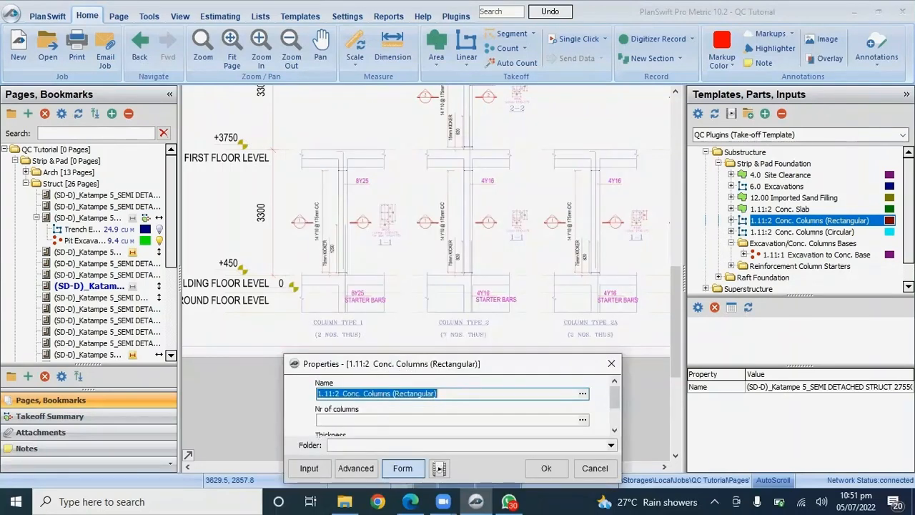
type("Conc. Column Type I")
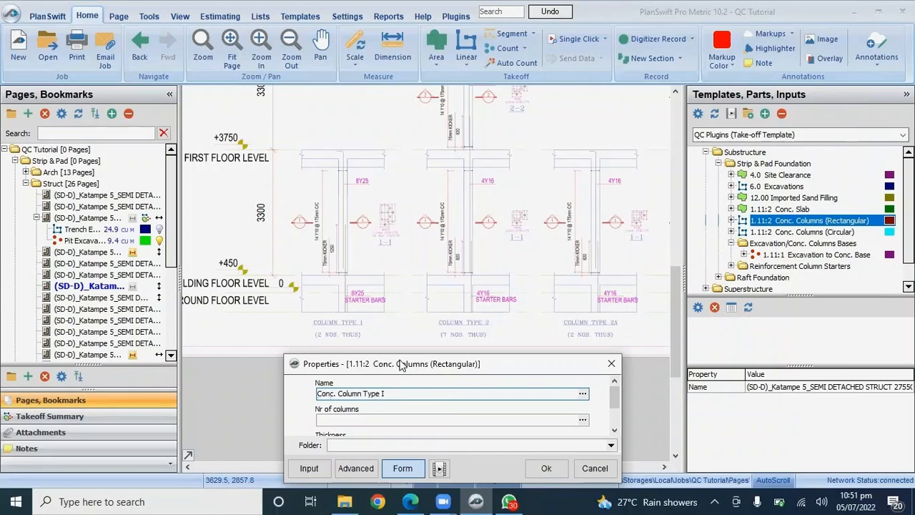
left_click_drag(424, 357, 585, 180)
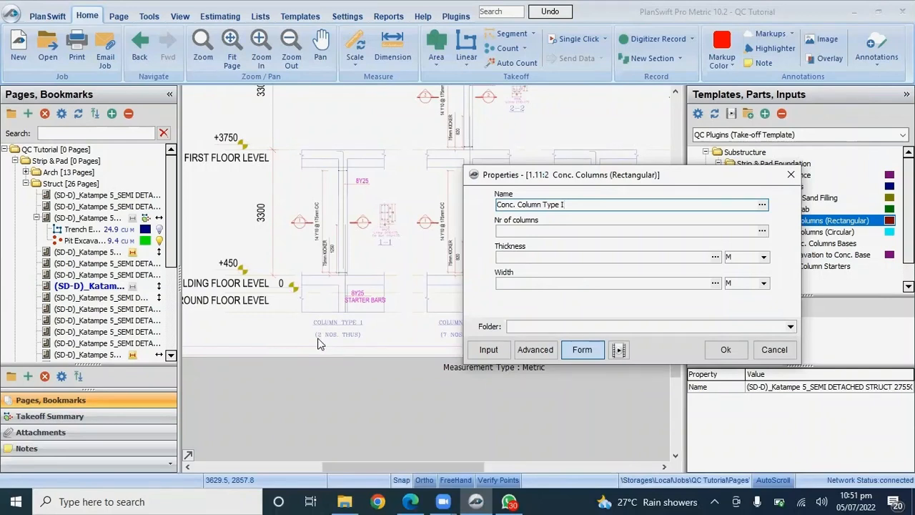
left_click(509, 231)
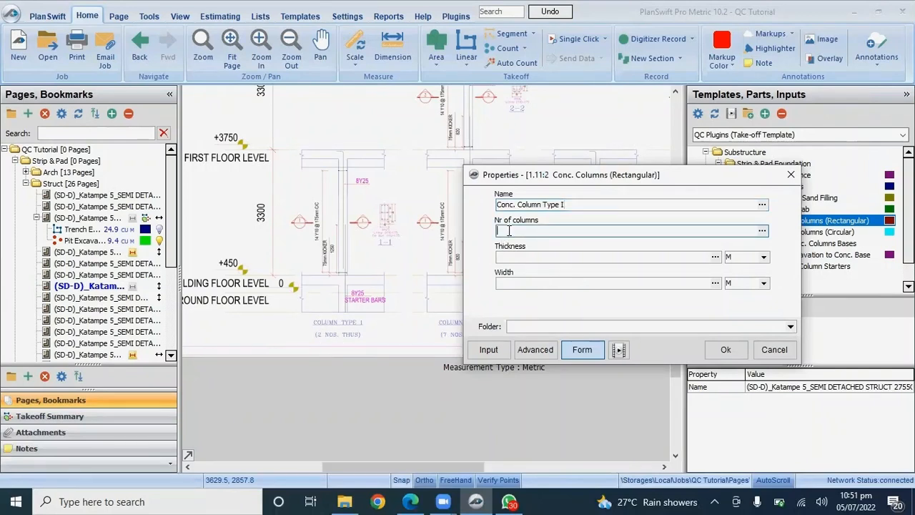
type("2")
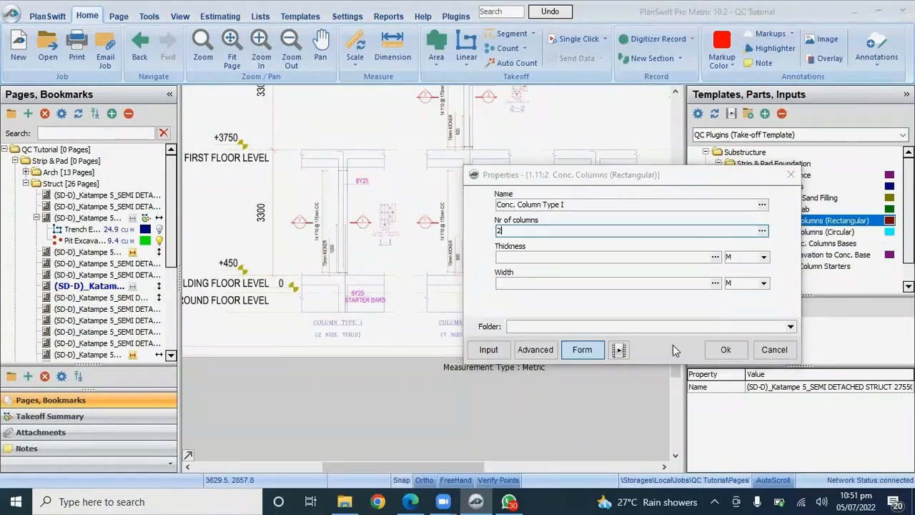
left_click(764, 352)
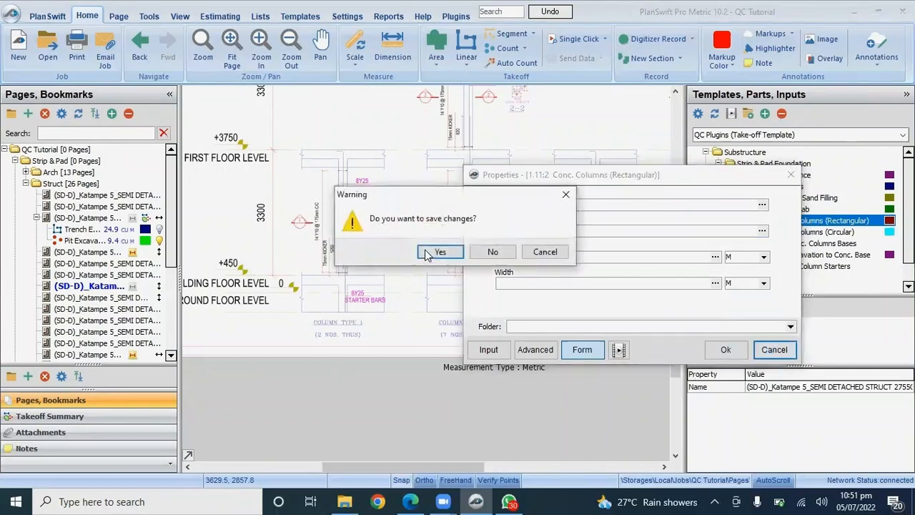
left_click(493, 256)
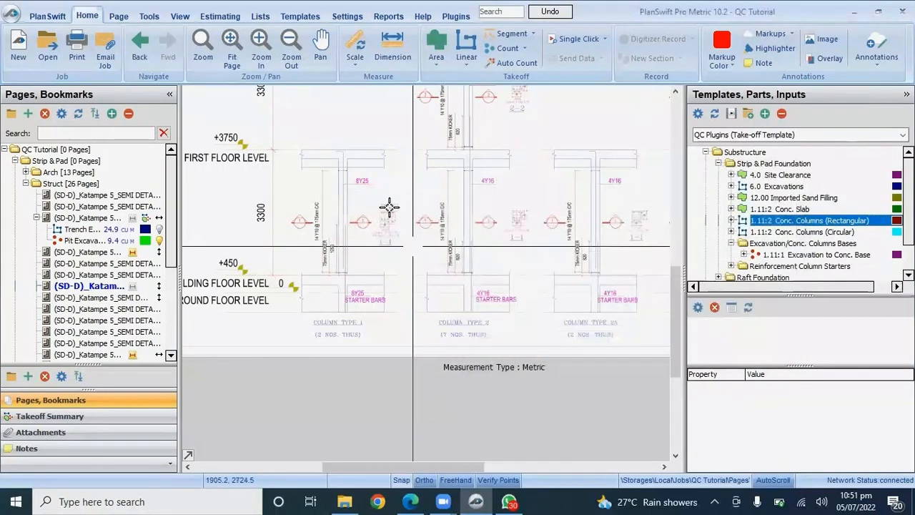
- Start a rectangular concrete column takeoff named Conc. Column Type I with 2 columns
scroll(398, 234, "up", 2)
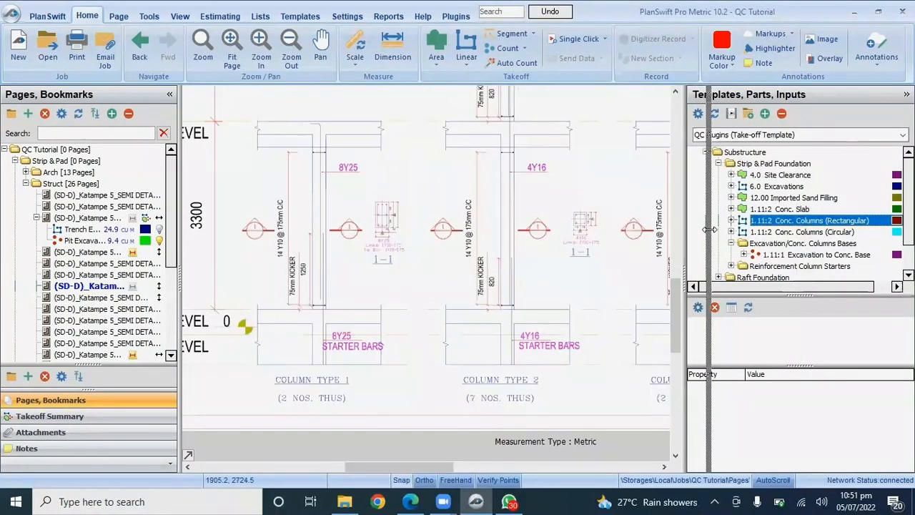
scroll(398, 234, "up", 2)
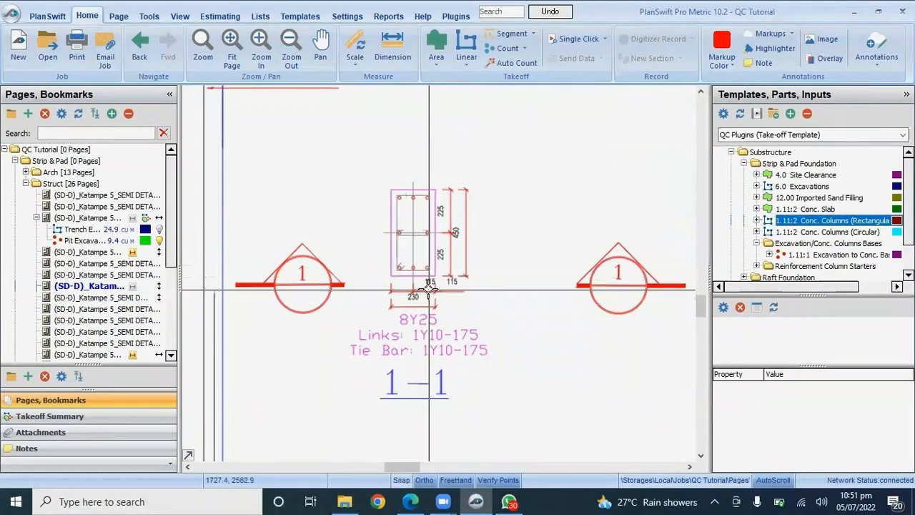
double_click(722, 225)
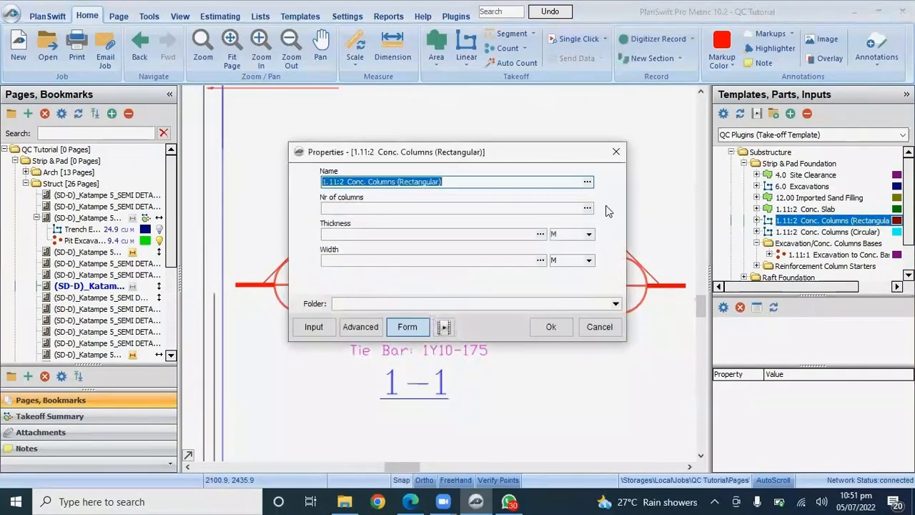
type("Conc. Column Type 1")
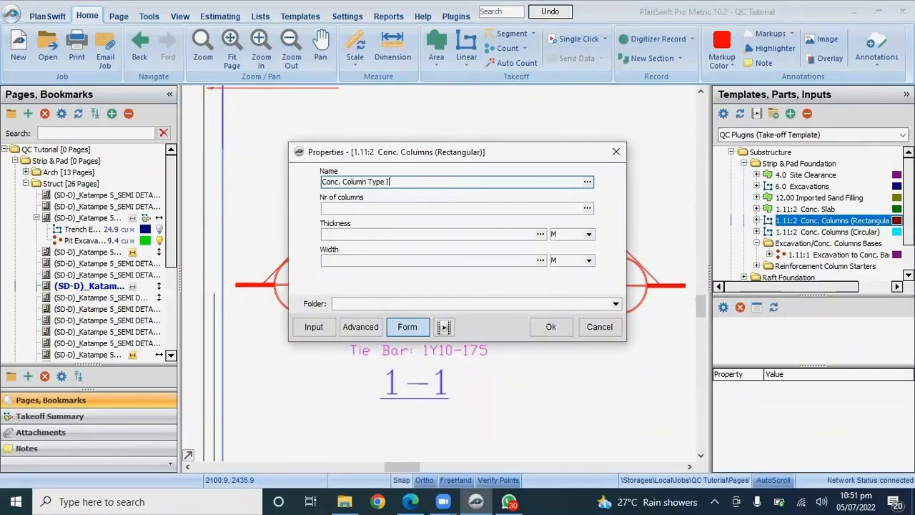
left_click(470, 207)
type("2")
- Set the column thickness to 0.23 m and width to 0.45 m from section 1-1, and accept the properties
left_click(426, 234)
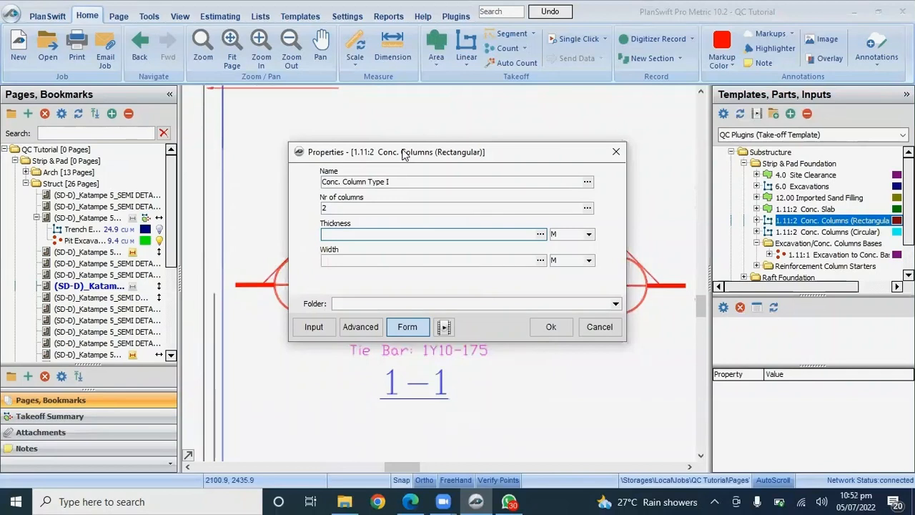
left_click_drag(404, 154, 656, 145)
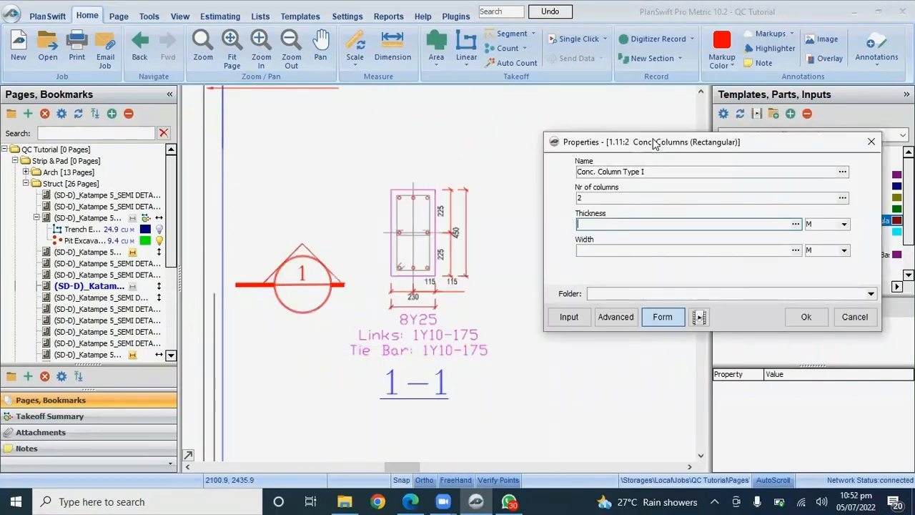
type("0.23")
left_click(604, 250)
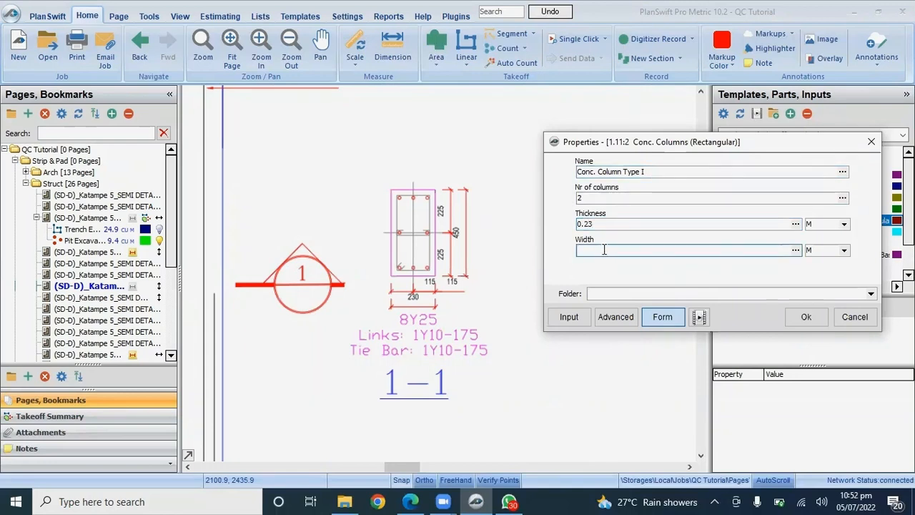
type("0.45")
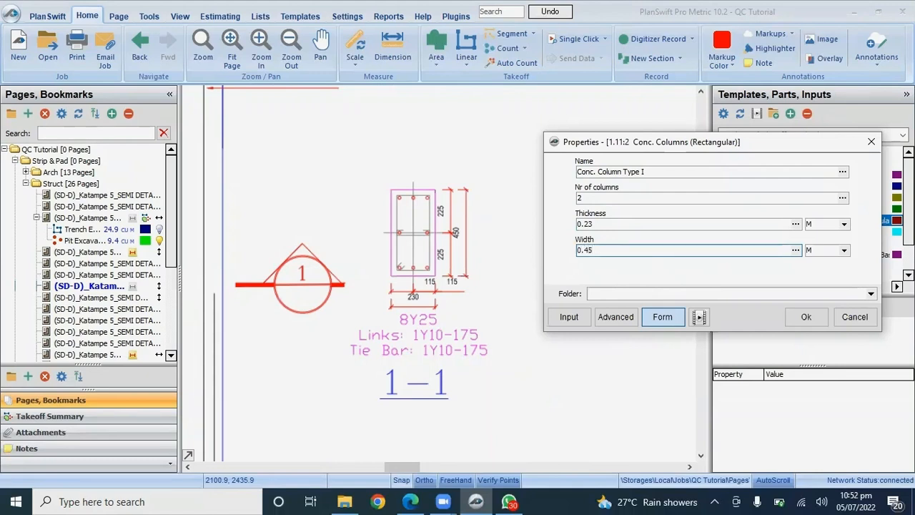
left_click(796, 319)
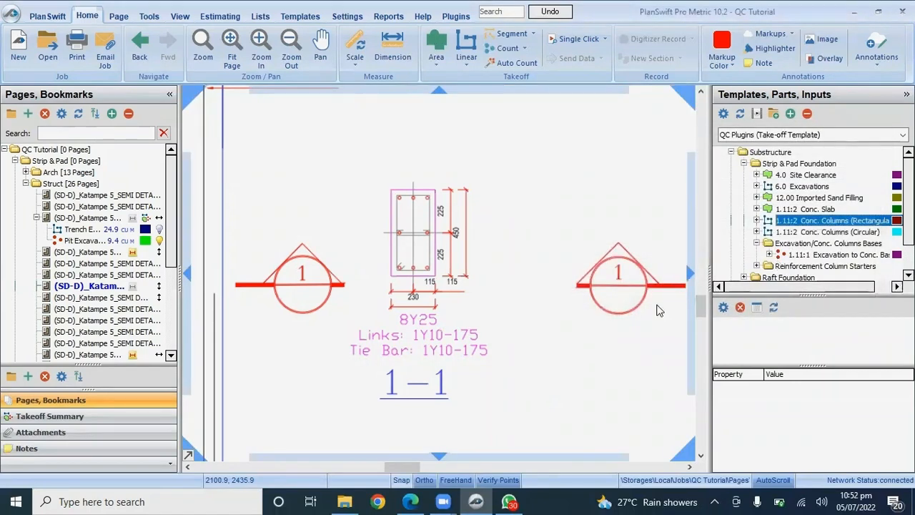
- Measure Column Type 1's height of about 3.07 m on its elevation, from the +450 level to the first floor beam's underside
scroll(549, 293, "down", 1)
scroll(549, 293, "down", 2)
scroll(556, 282, "up", 2)
scroll(510, 272, "down", 1)
scroll(499, 174, "up", 1)
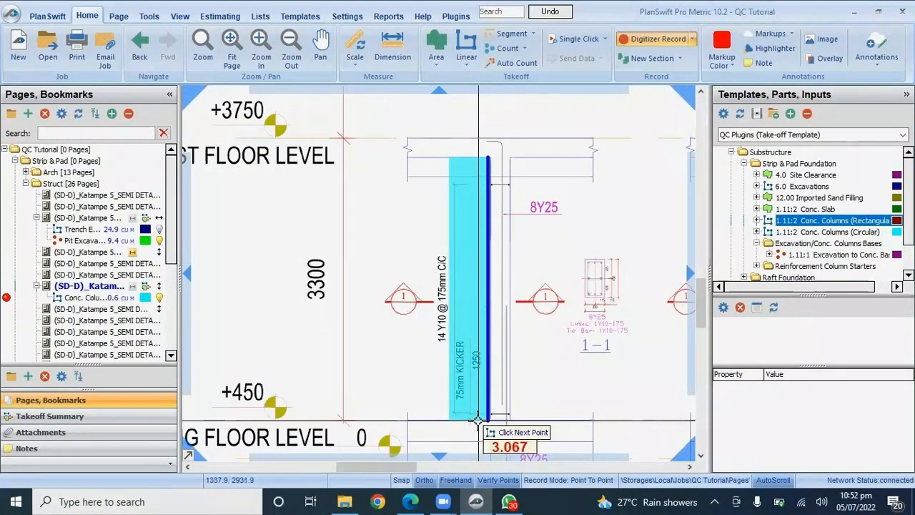
left_click(476, 423)
scroll(479, 304, "down", 2)
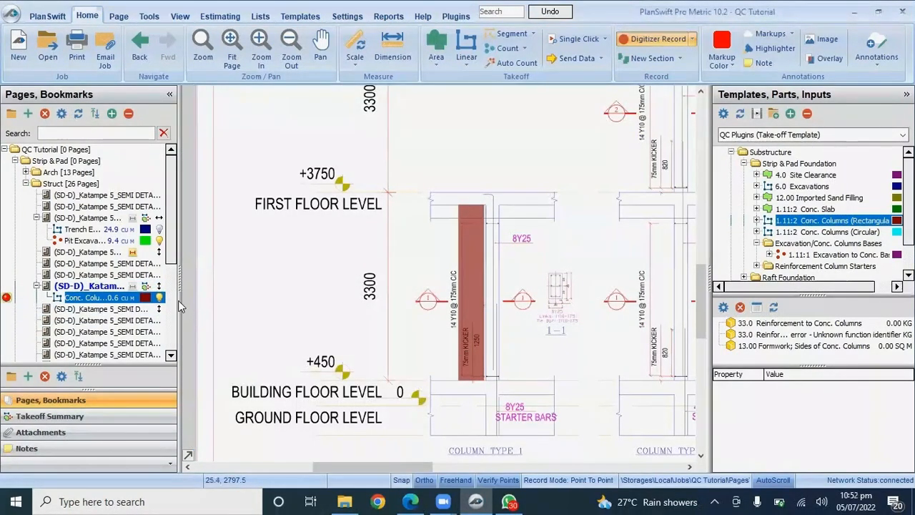
key("Escape")
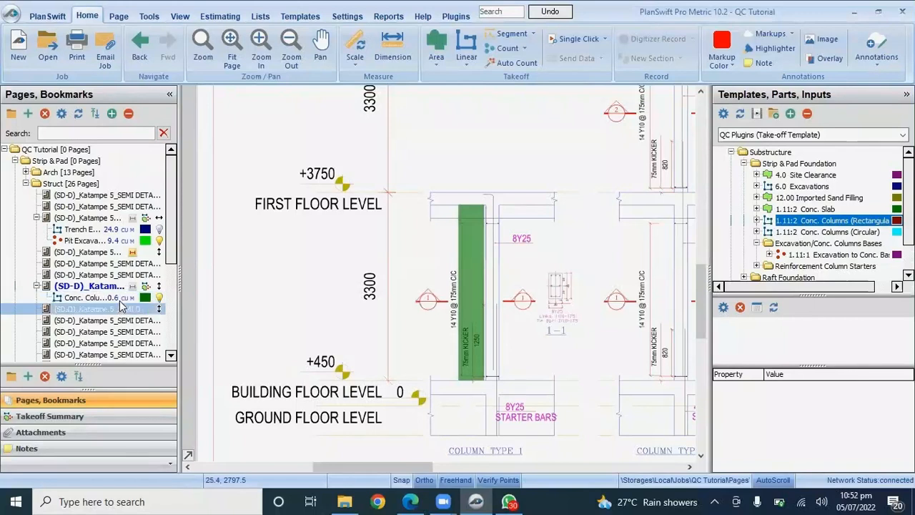
- Show the takeoff summary and widen it to read the items under Conc. Column Type I
left_click(39, 420)
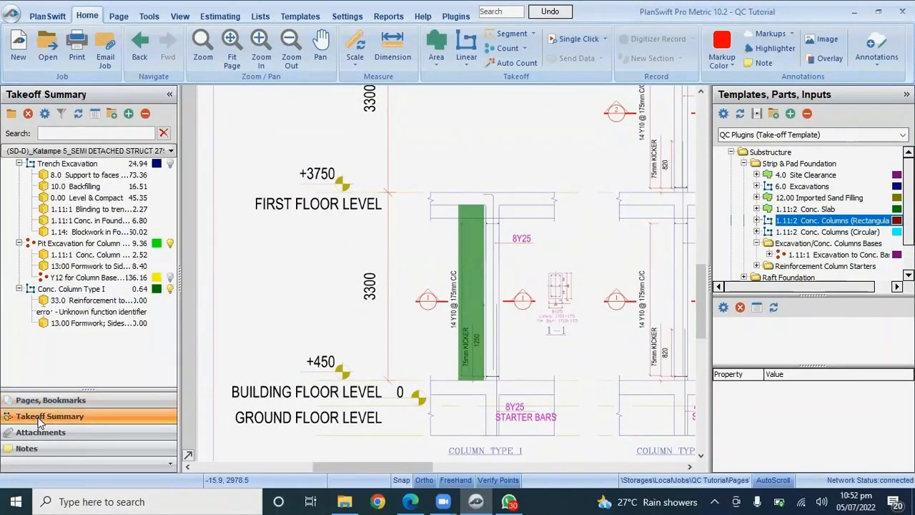
left_click_drag(185, 284, 206, 285)
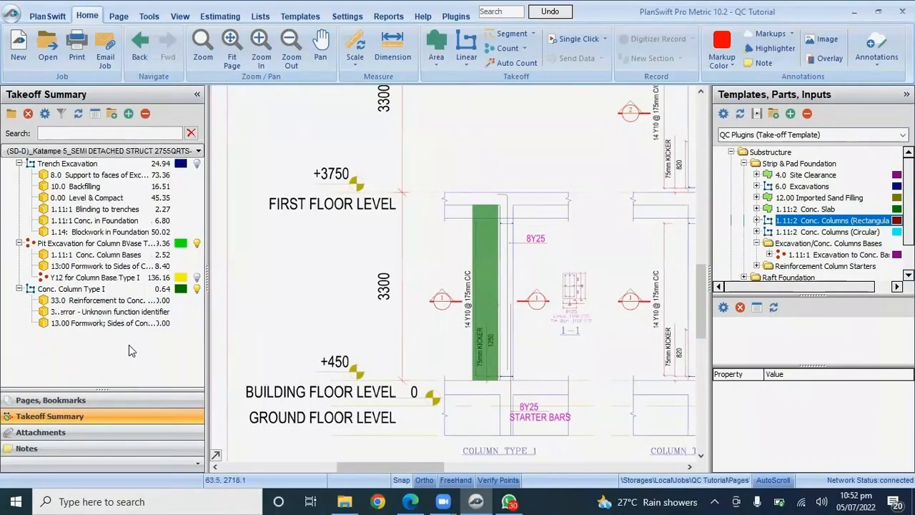
double_click(93, 303)
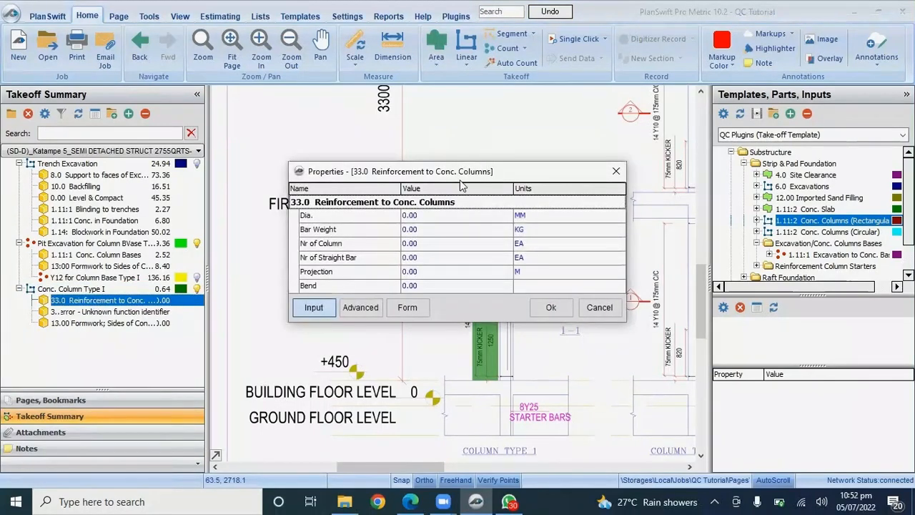
left_click_drag(458, 176, 431, 43)
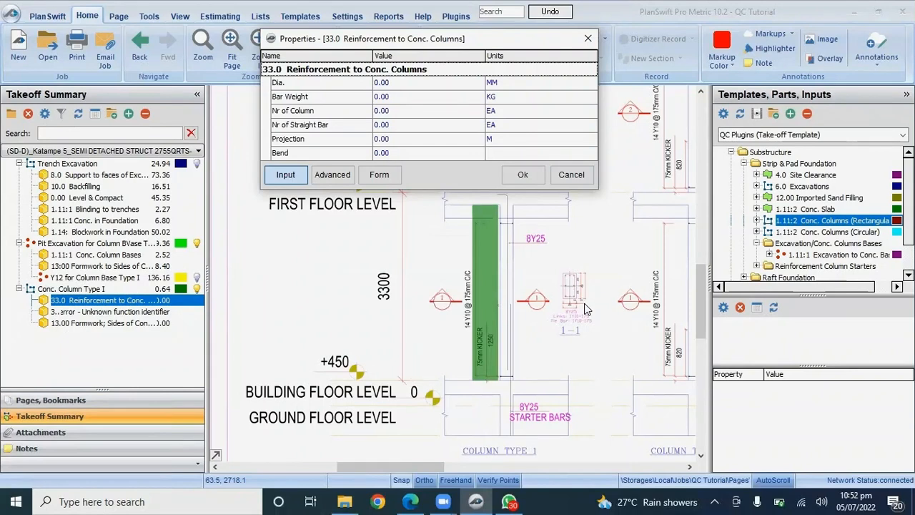
left_click(571, 174)
- Set the first Reinforcement to Conc. Columns item's bar diameter to 25 mm and bar weight to 3.85 kg, following section 1-1
scroll(592, 300, "up", 3)
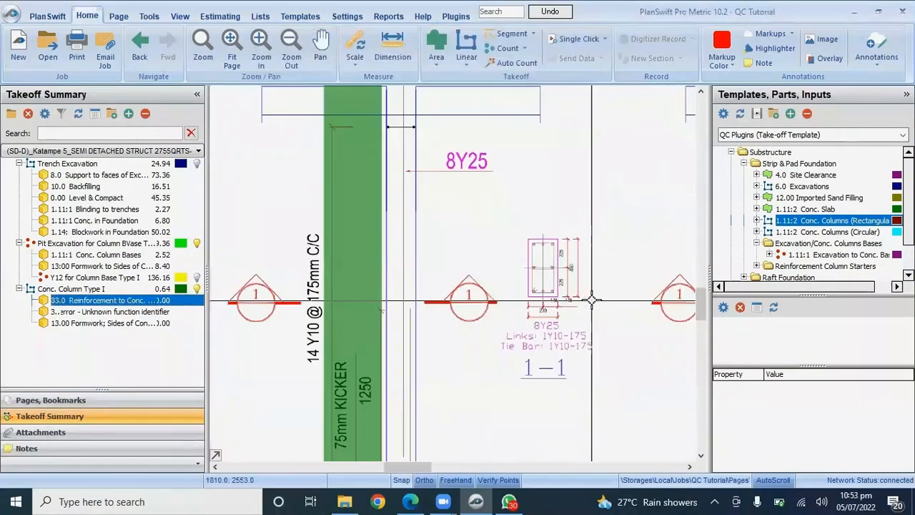
scroll(592, 300, "up", 3)
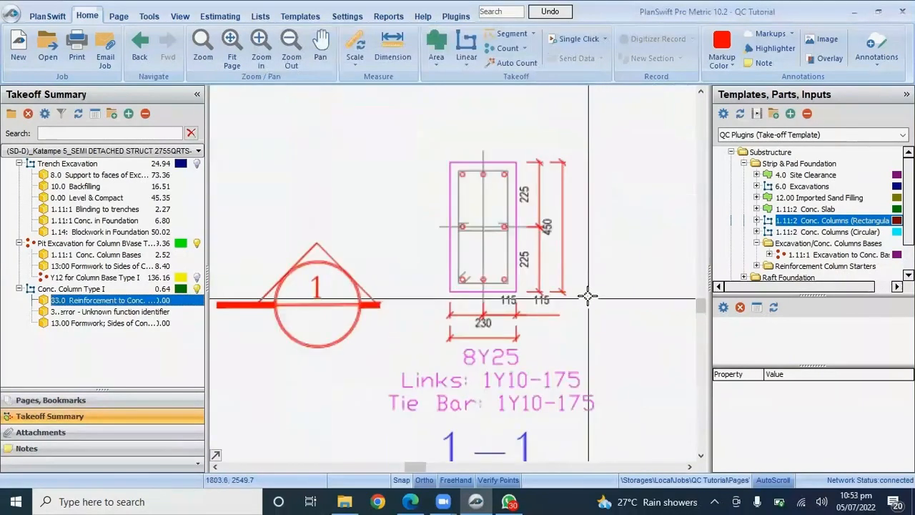
double_click(92, 302)
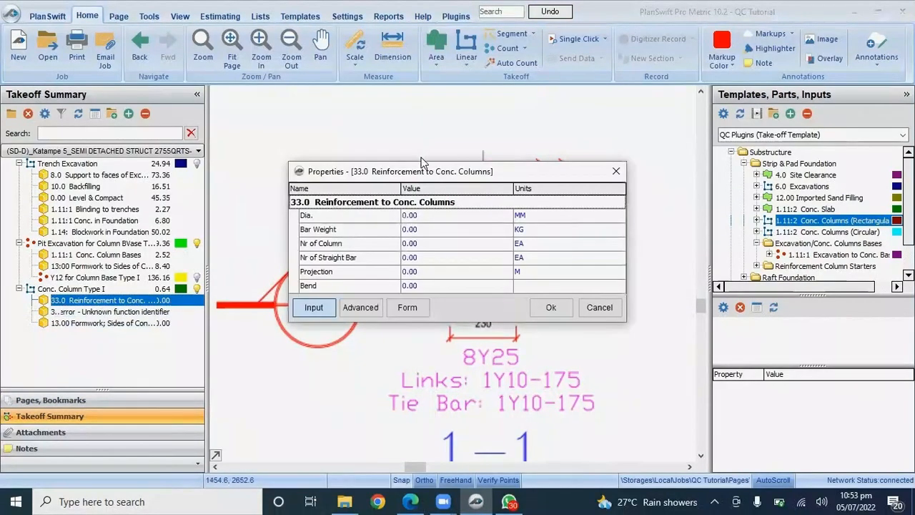
left_click_drag(424, 163, 477, 2)
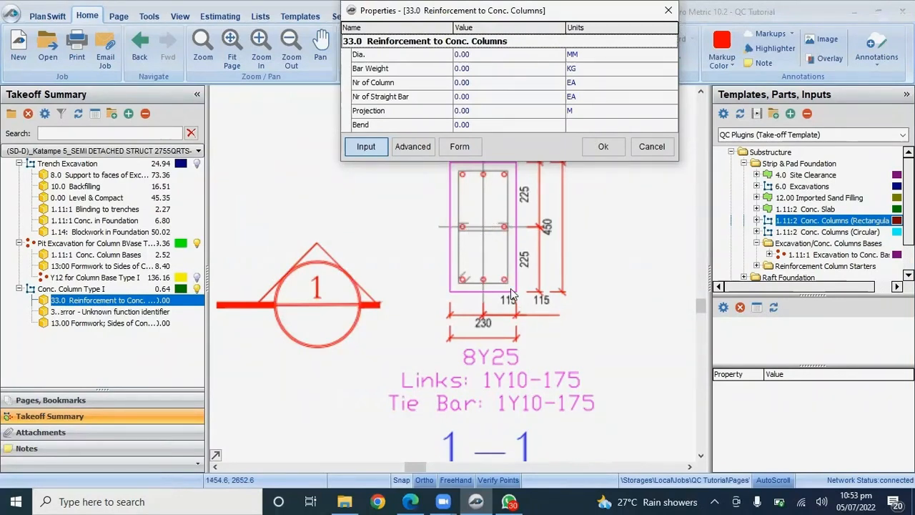
left_click(473, 57)
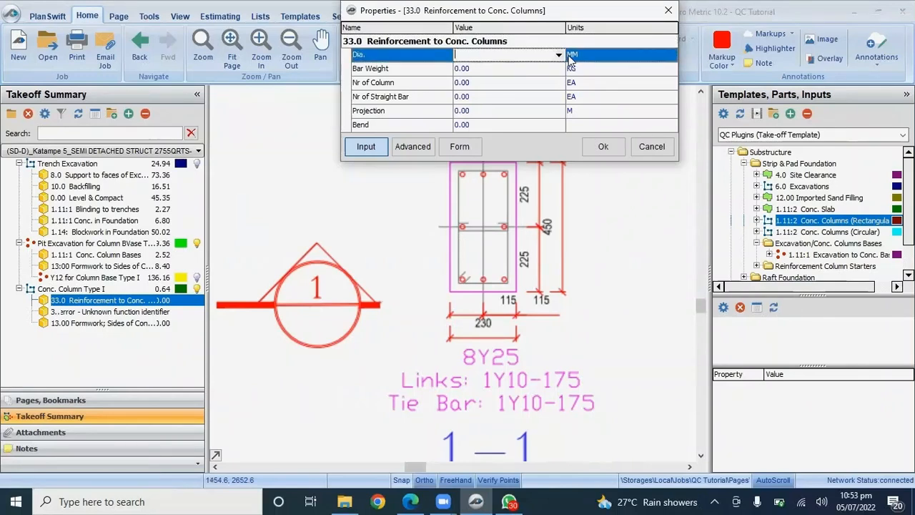
left_click(559, 55)
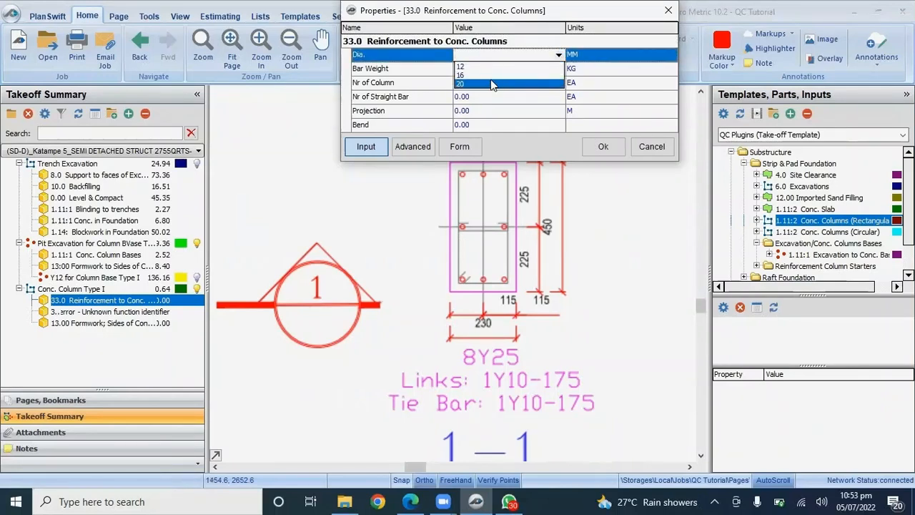
type("25")
key("Return")
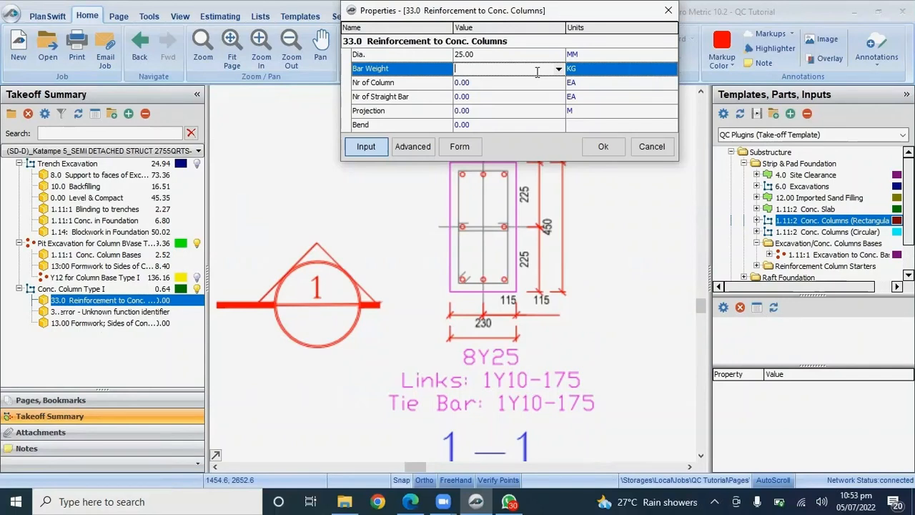
type("3.85")
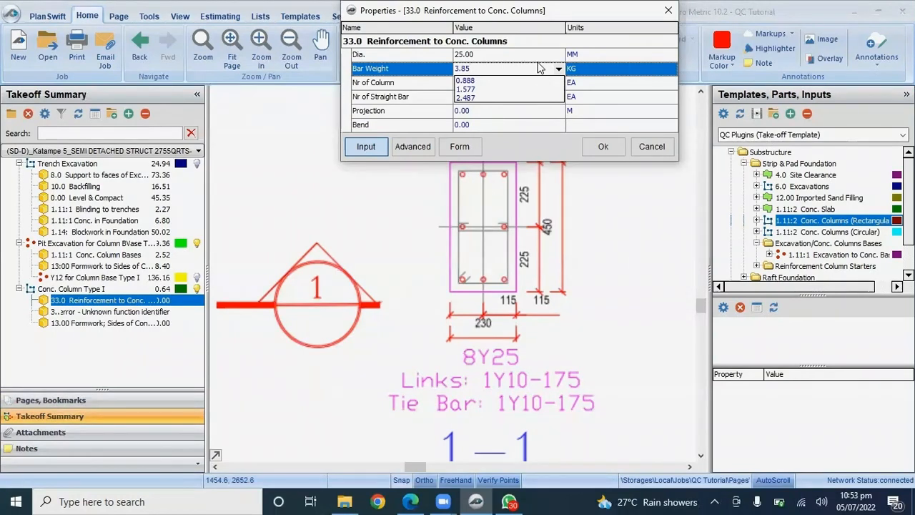
key("shift+Tab")
- Set the column reinforcement to 2 columns with 8 straight bars
left_click(509, 84)
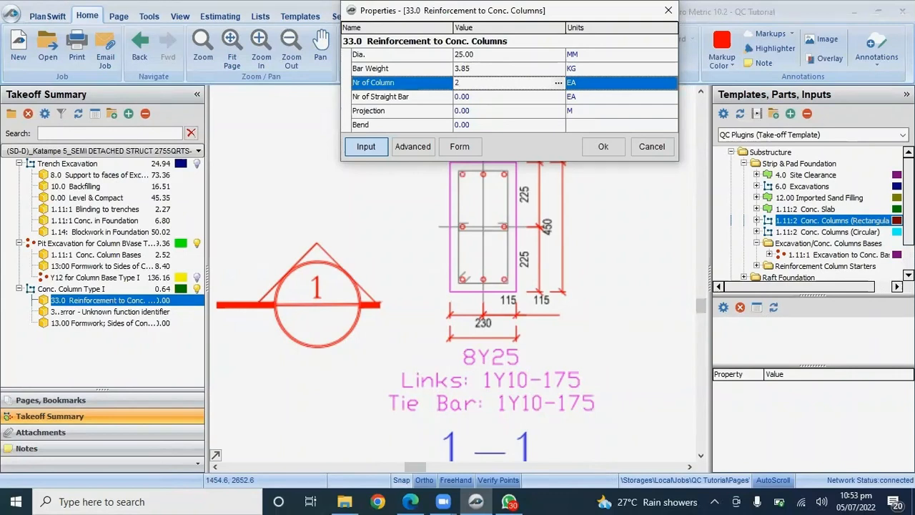
left_click(504, 100)
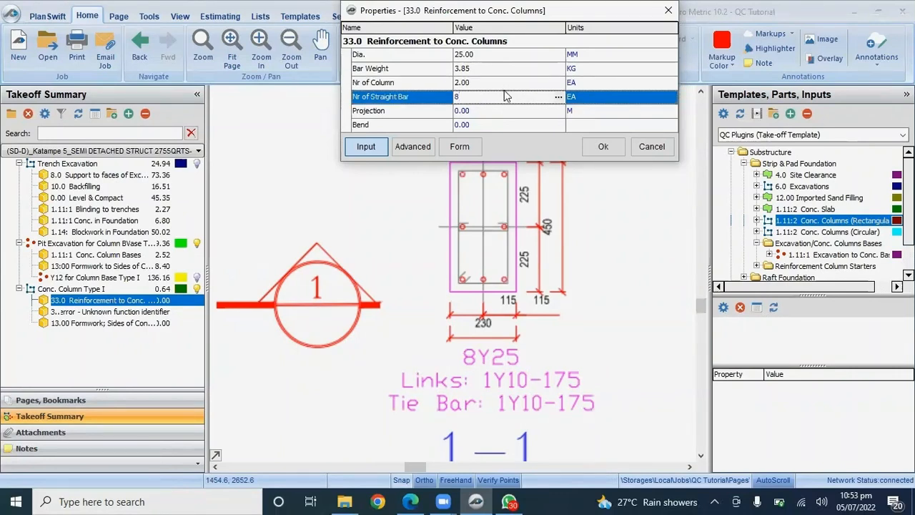
left_click_drag(492, 16, 496, 272)
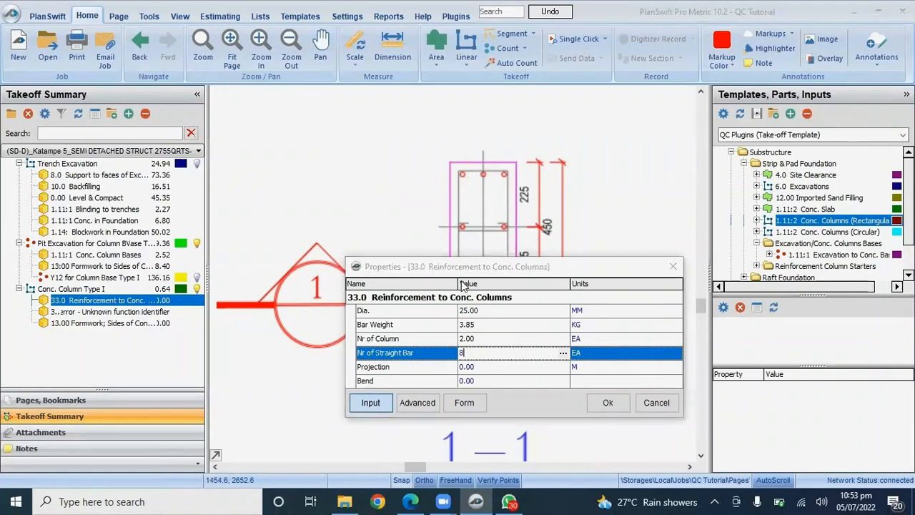
left_click_drag(462, 271, 445, 214)
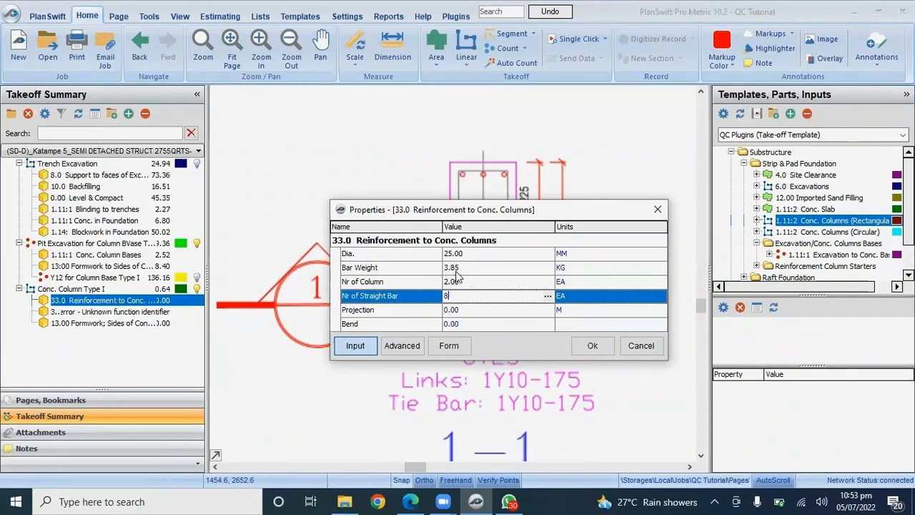
- Set the column reinforcement's projection to 0.40 m and bend to 0.30, and save the item
left_click(466, 310)
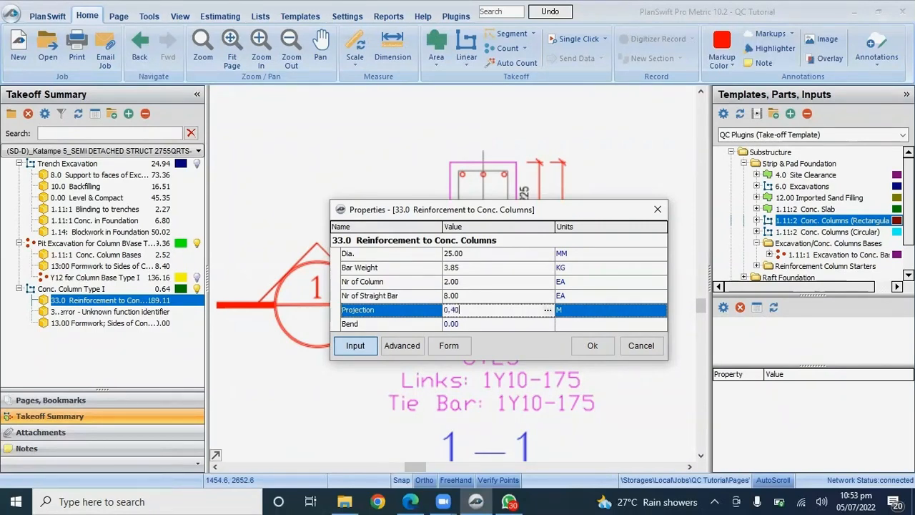
left_click(474, 325)
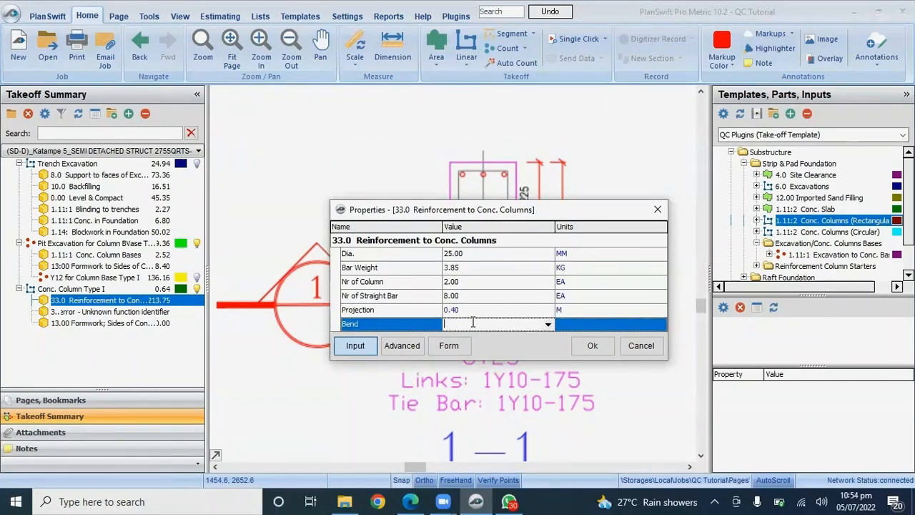
left_click(473, 323)
type("0.3")
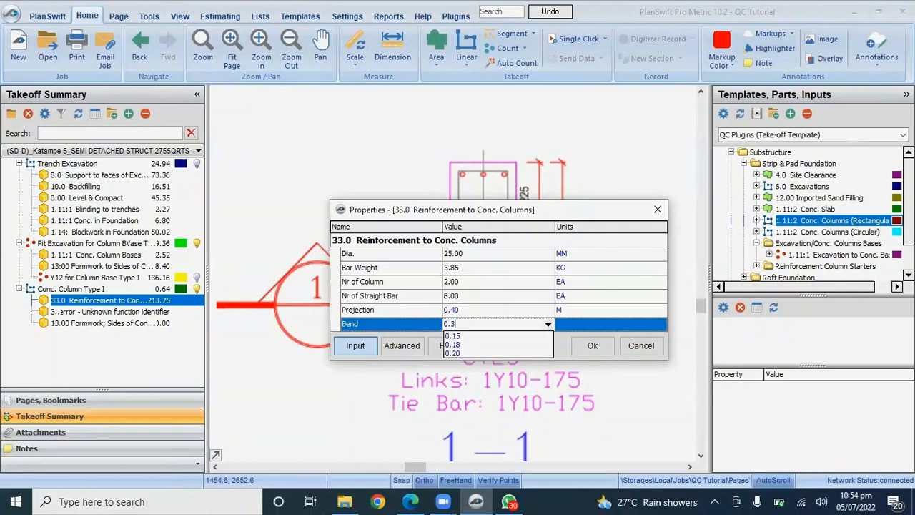
type("0")
left_click(478, 309)
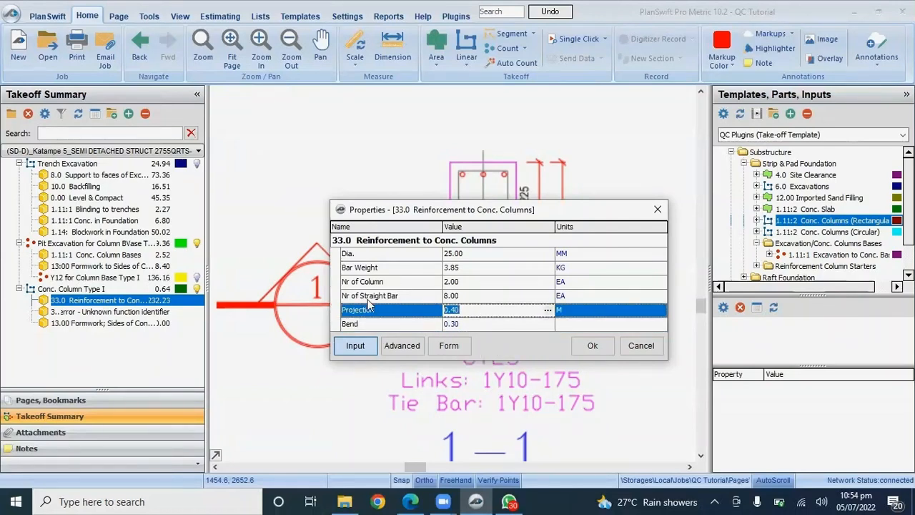
left_click(592, 346)
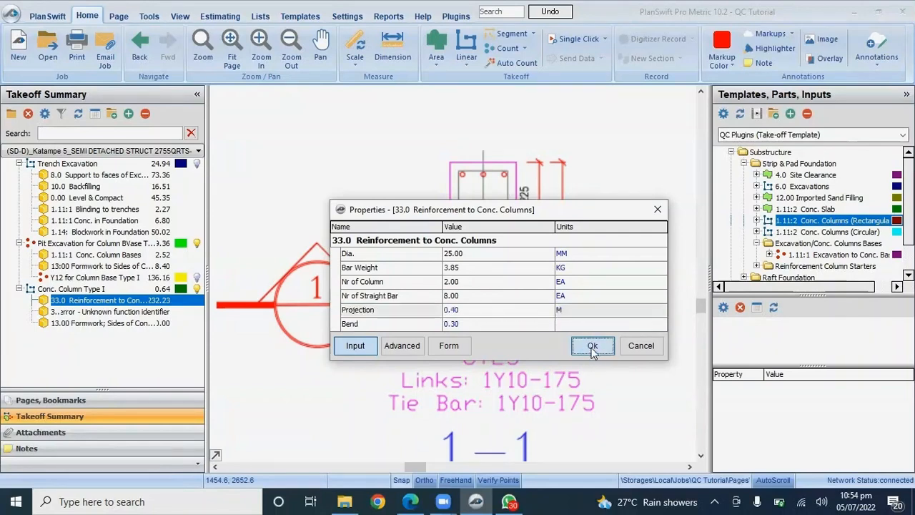
- Widen the takeoff summary, bring section 1-1 into view, and set the Reinforcement to Conc. Columns (Stirrup/Link) item's number of columns to 2
left_click_drag(212, 289, 257, 288)
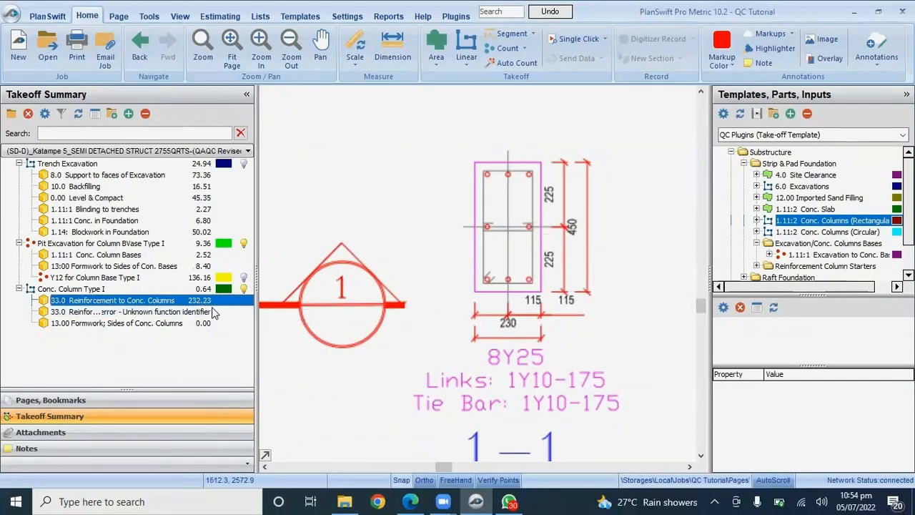
scroll(476, 258, "down", 5)
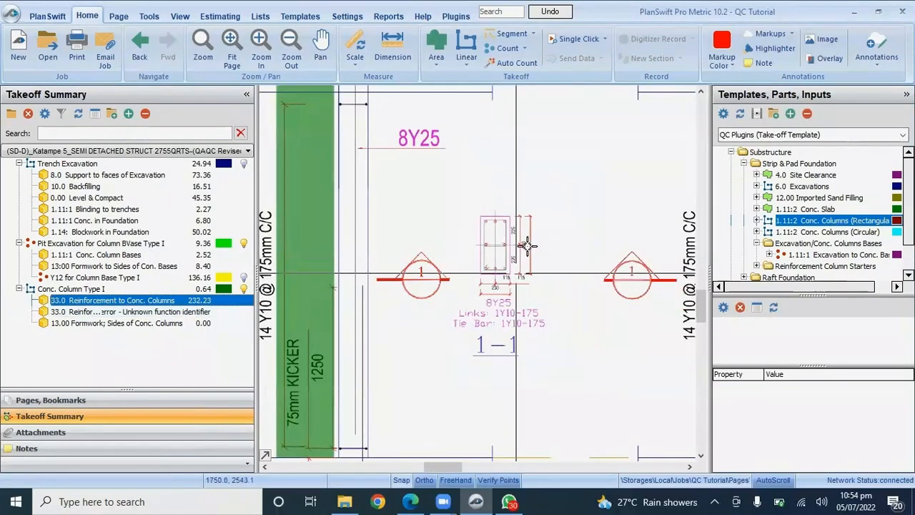
scroll(510, 236, "up", 3)
scroll(546, 187, "down", 2)
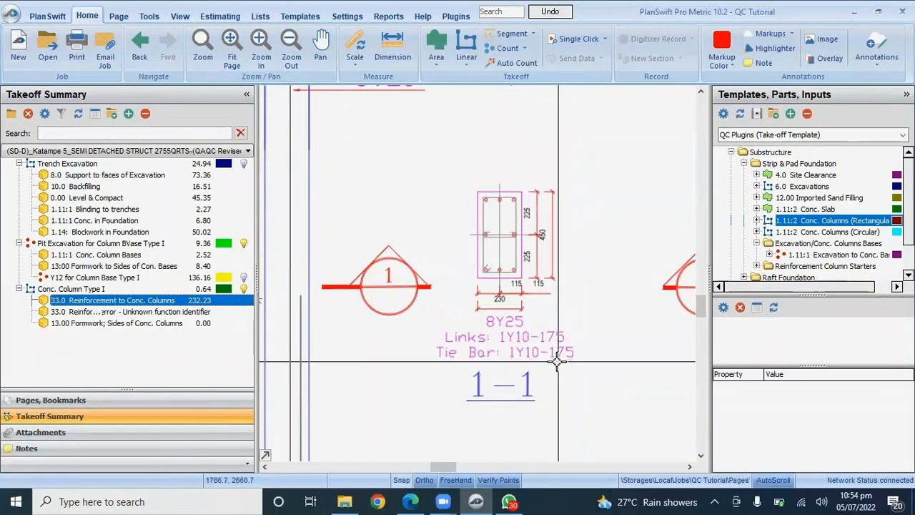
double_click(120, 311)
left_click_drag(403, 141, 471, 36)
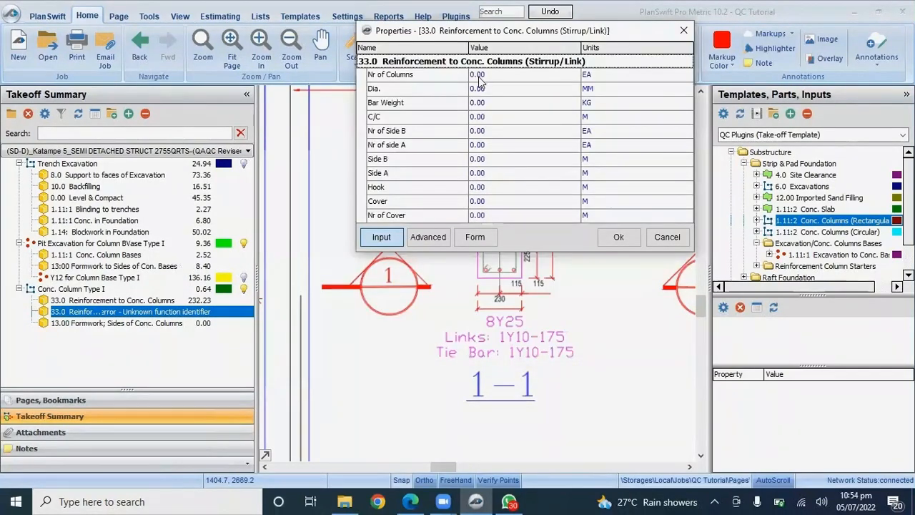
left_click(482, 75)
type("2")
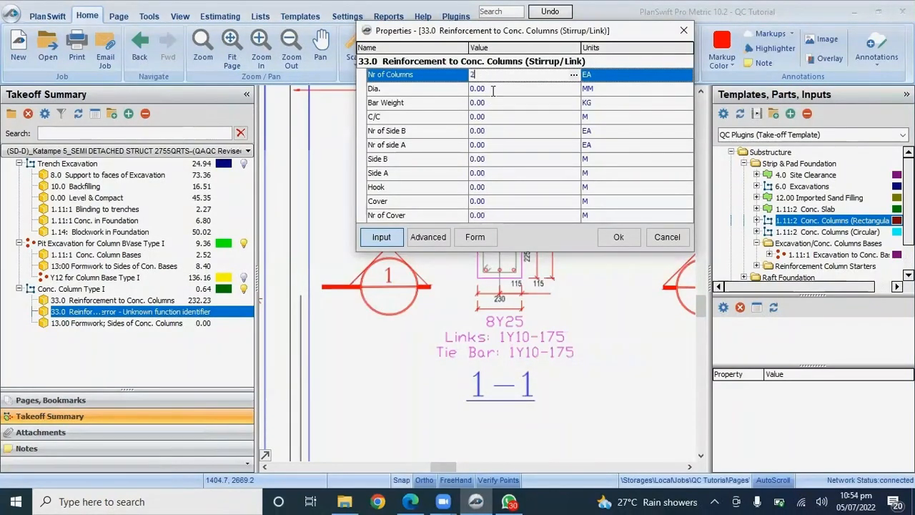
- Set the stirrup/link bar diameter to 10 mm and the bar weight to 0.616 kg
left_click(574, 90)
left_click(574, 88)
left_click(500, 101)
left_click(501, 102)
left_click(574, 103)
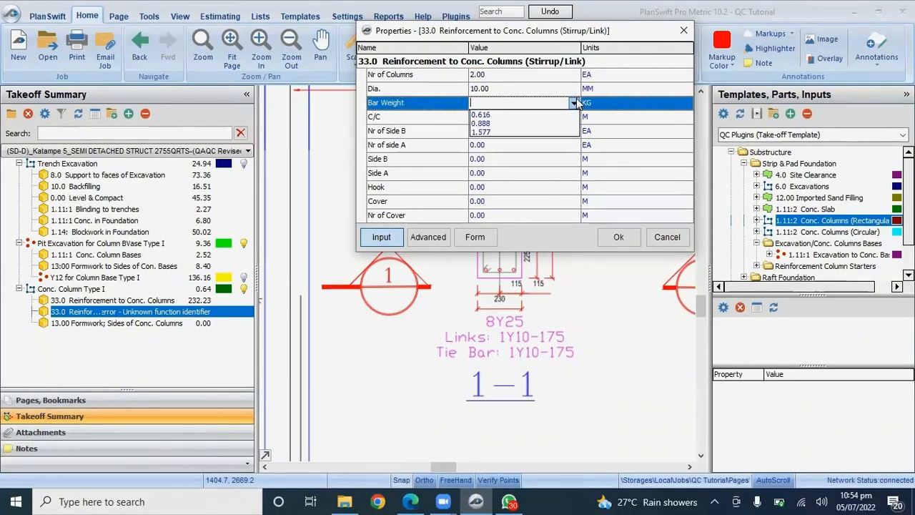
left_click(513, 116)
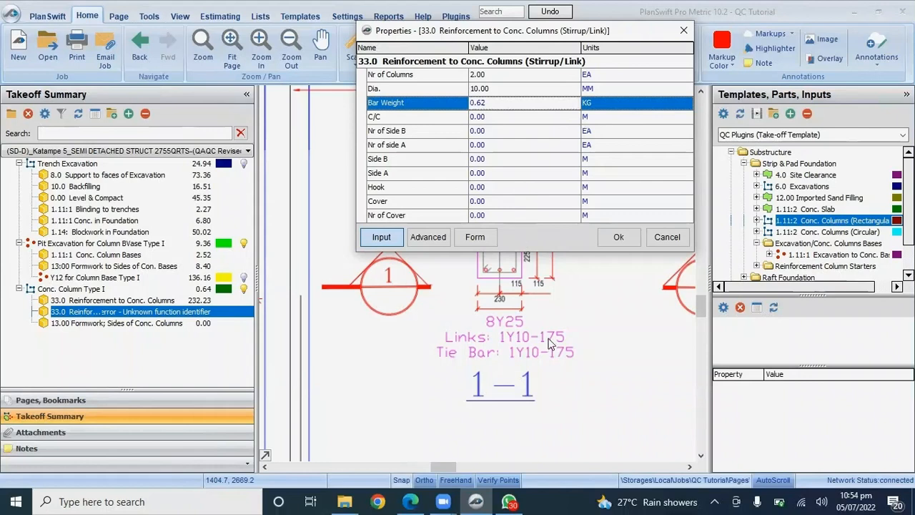
- Set the links' centre-to-centre spacing to 0.17 m and the number of side B and side A lengths to 2 each
left_click(511, 117)
left_click(574, 116)
left_click(492, 130)
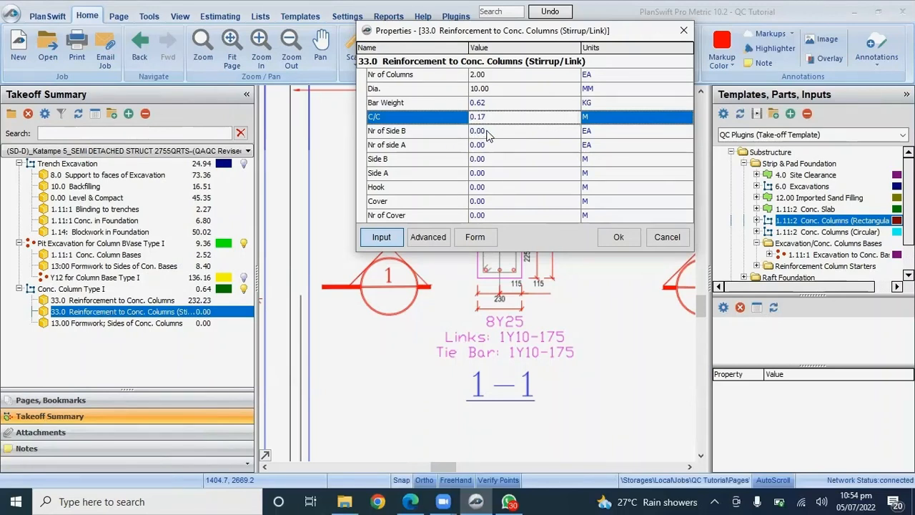
left_click(488, 131)
type("2")
left_click(484, 146)
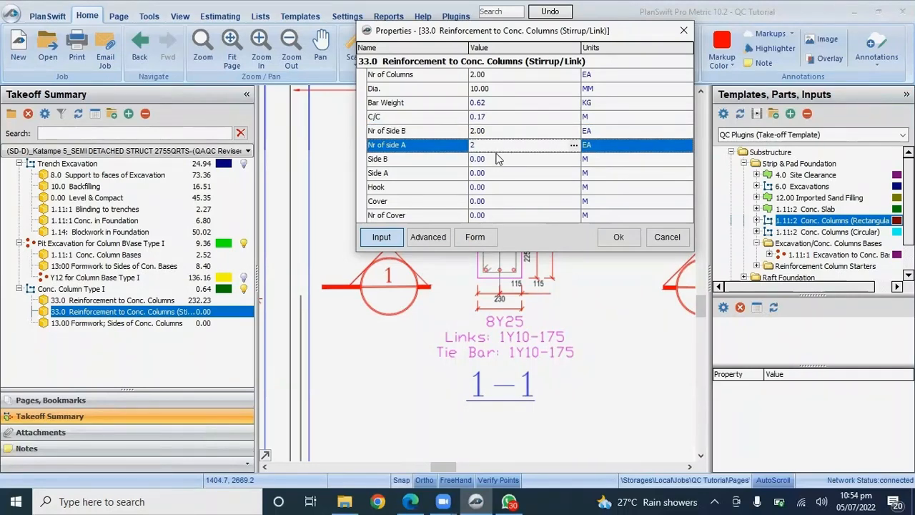
- Uncover section 1-1 and set the link's side B to 0.45 m and side A to 0.23 m from its dimensions
left_click(498, 159)
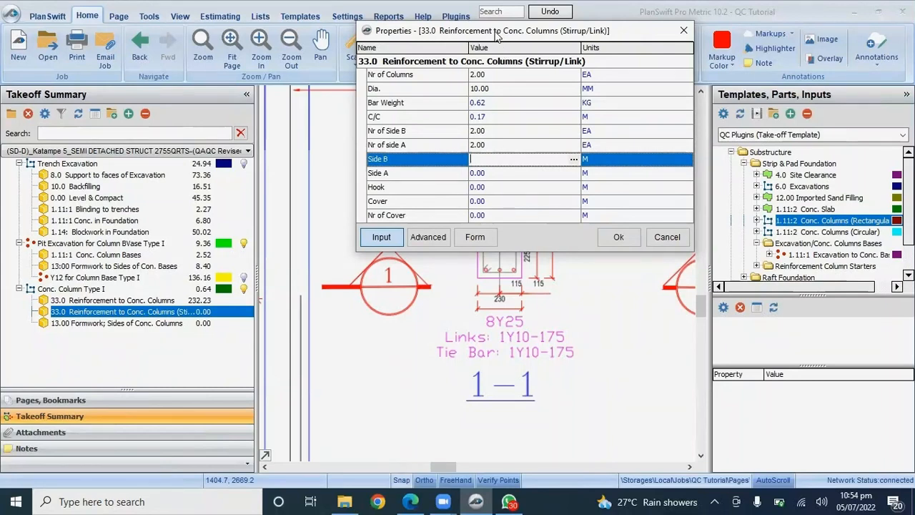
left_click_drag(498, 36, 199, 42)
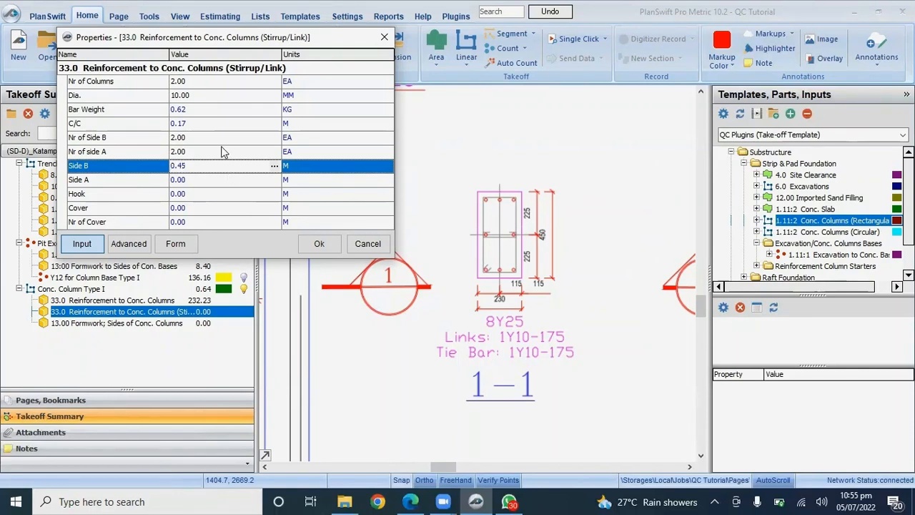
left_click(188, 184)
left_click(188, 180)
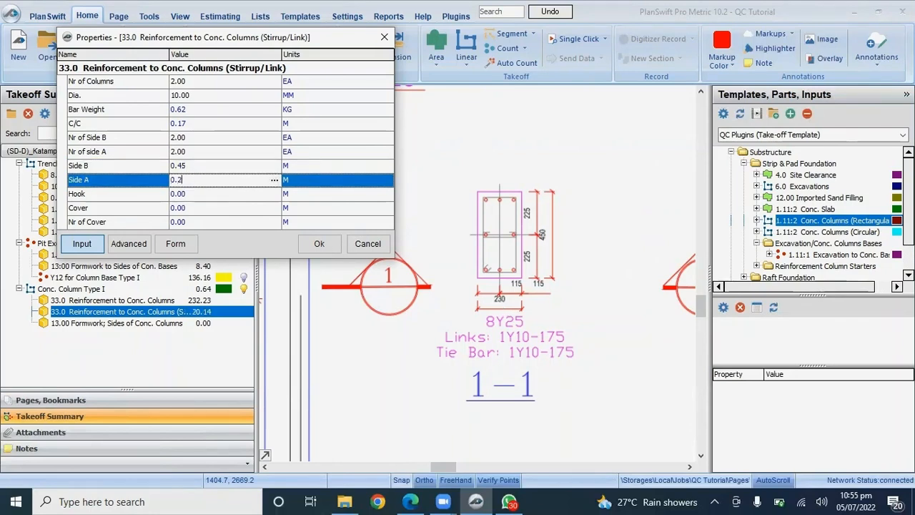
- Set the link's hook to 0.15 m, cover to 0.025 m and number of covers to 2, and save the item
left_click(186, 193)
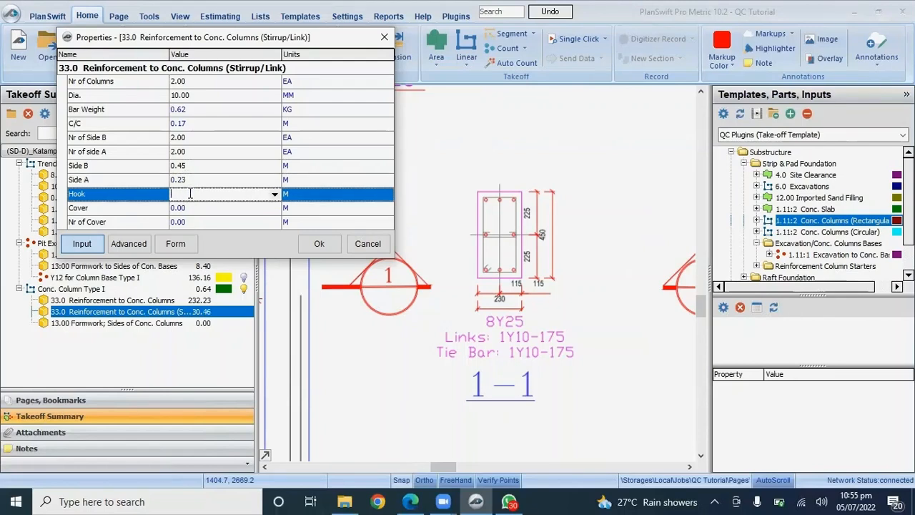
left_click(274, 194)
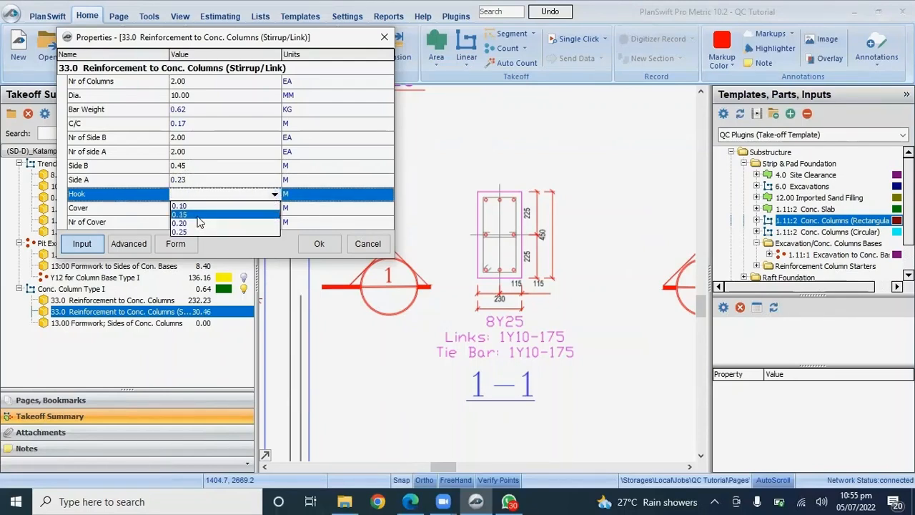
left_click(275, 214)
left_click(273, 208)
left_click(275, 209)
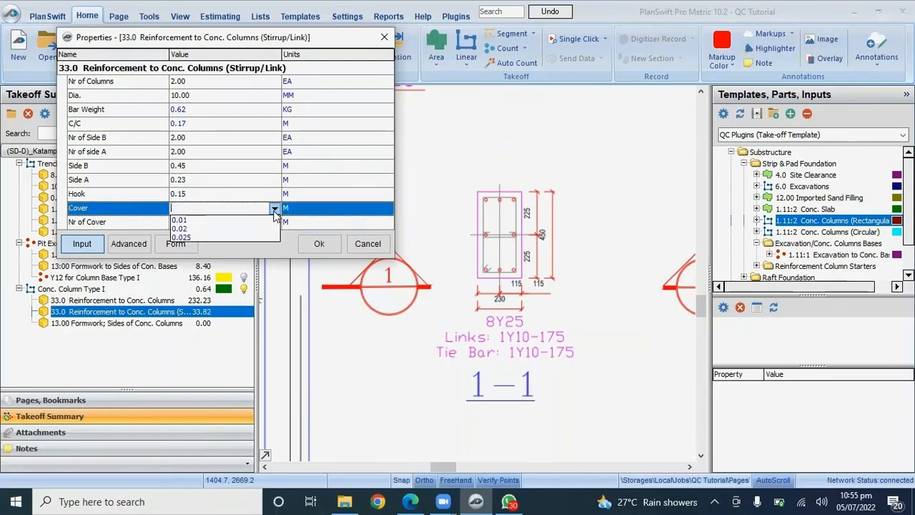
left_click(193, 226)
left_click(193, 221)
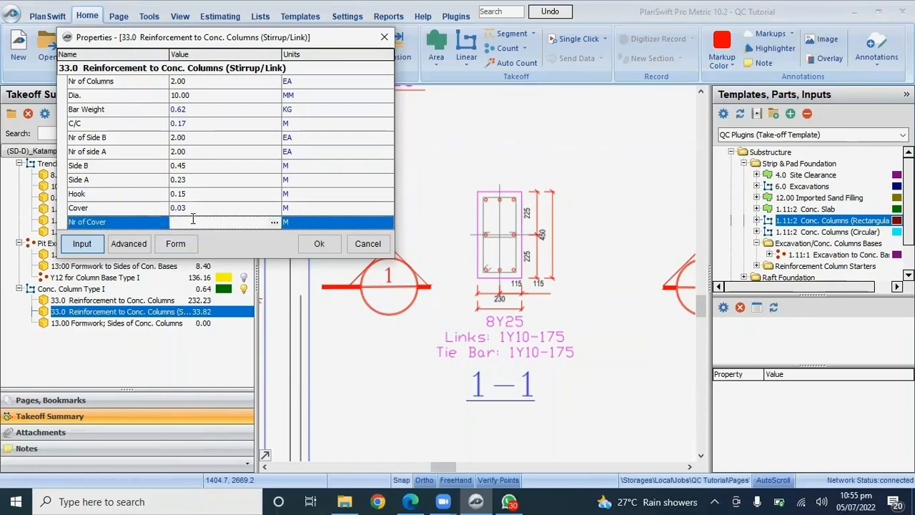
left_click(316, 243)
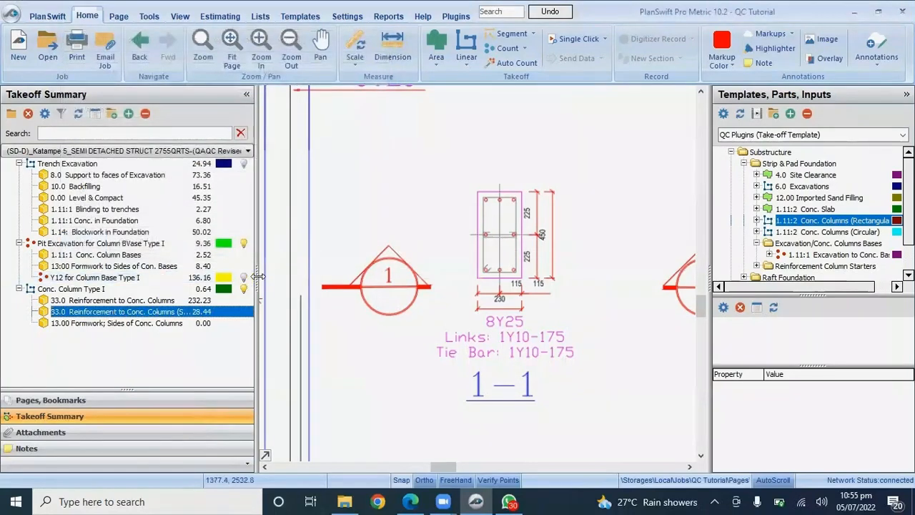
- Widen the takeoff summary and review the saved properties of the Stirrup/Link reinforcement item
left_click_drag(257, 277, 276, 277)
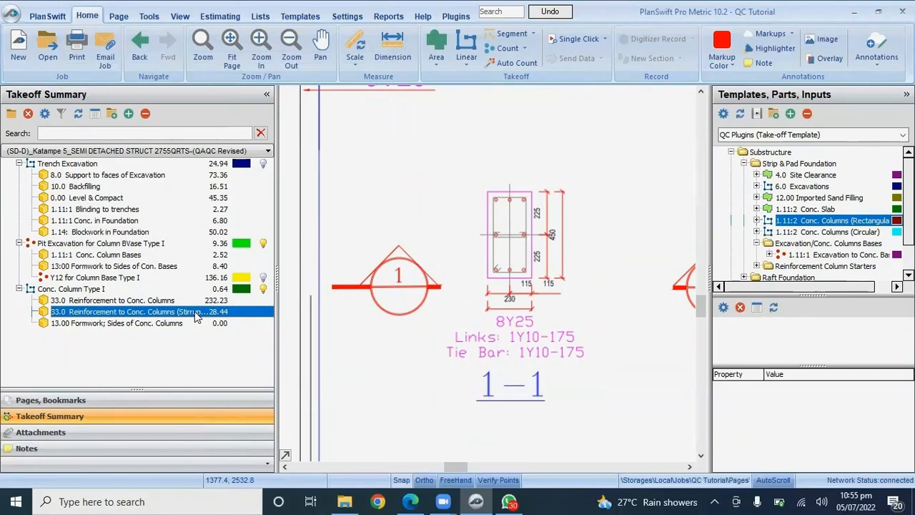
double_click(196, 316)
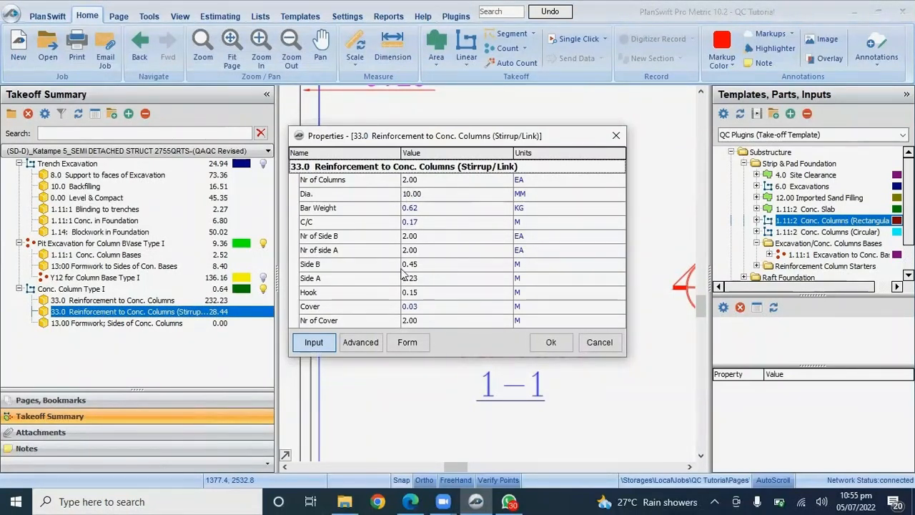
left_click(552, 345)
left_click(551, 343)
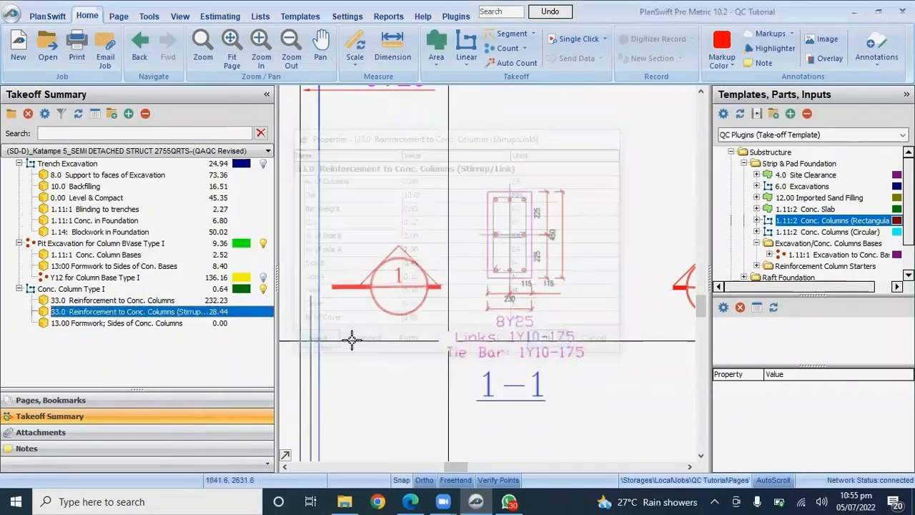
- Enter the number of columns for the Formwork; Sides of Conc. Columns item and save it
double_click(131, 323)
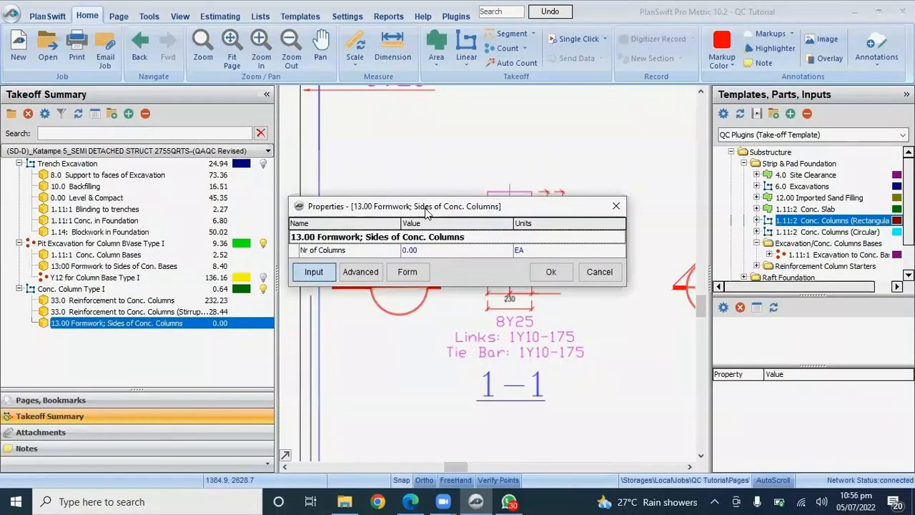
left_click(422, 250)
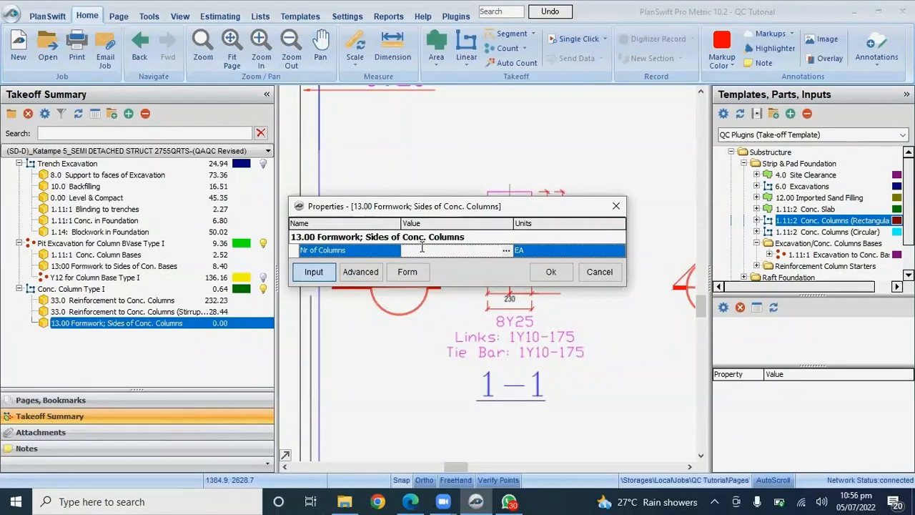
left_click(550, 272)
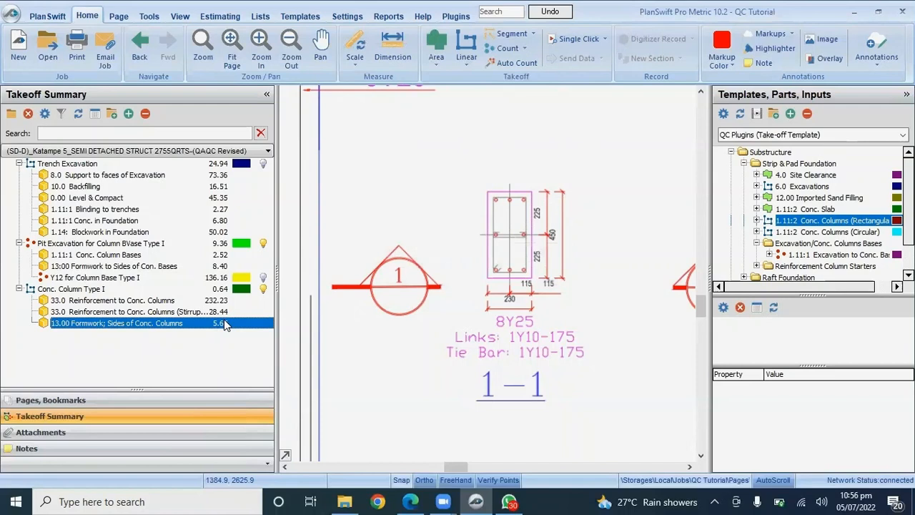
- Narrow both side panels, show the whole column details sheet, and look through the remaining substructure templates
scroll(637, 245, "down", 5)
left_click_drag(284, 288, 151, 288)
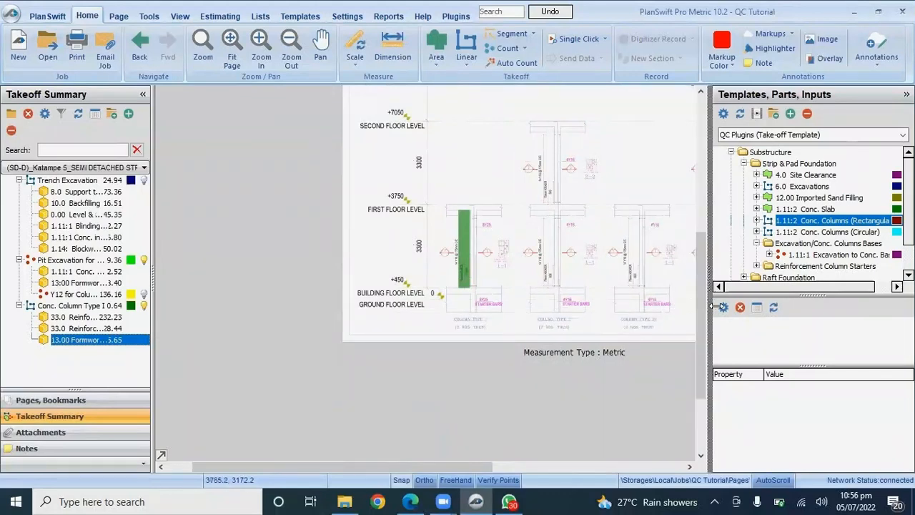
left_click_drag(713, 306, 752, 305)
left_click(320, 44)
left_click_drag(457, 280, 374, 307)
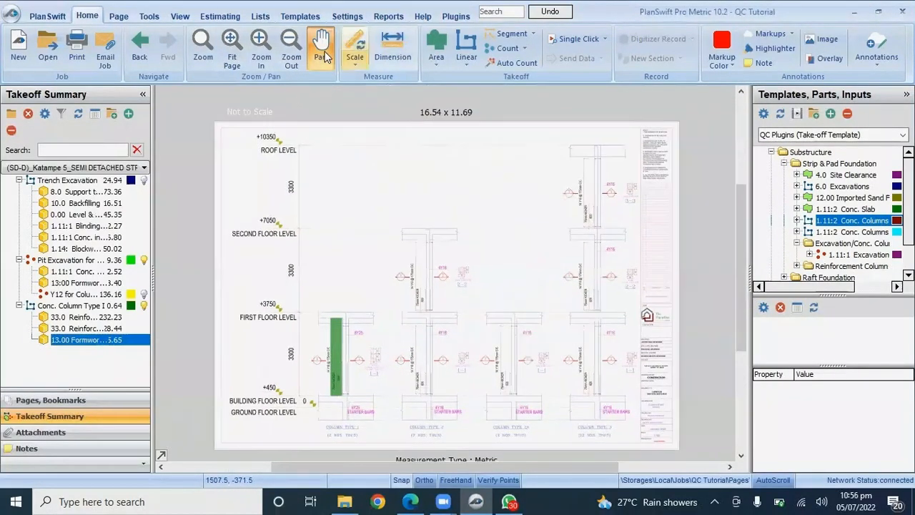
left_click_drag(806, 256, 799, 236)
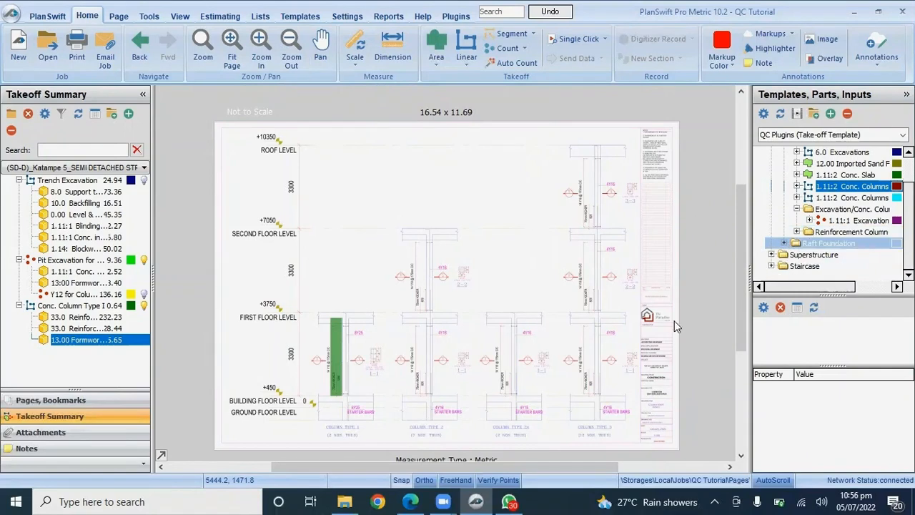
- List the drawing pages, view the next column details sheet, and examine the column and beam layout on the floor plan after it
left_click(39, 402)
left_click_drag(150, 230, 193, 230)
left_click(105, 309)
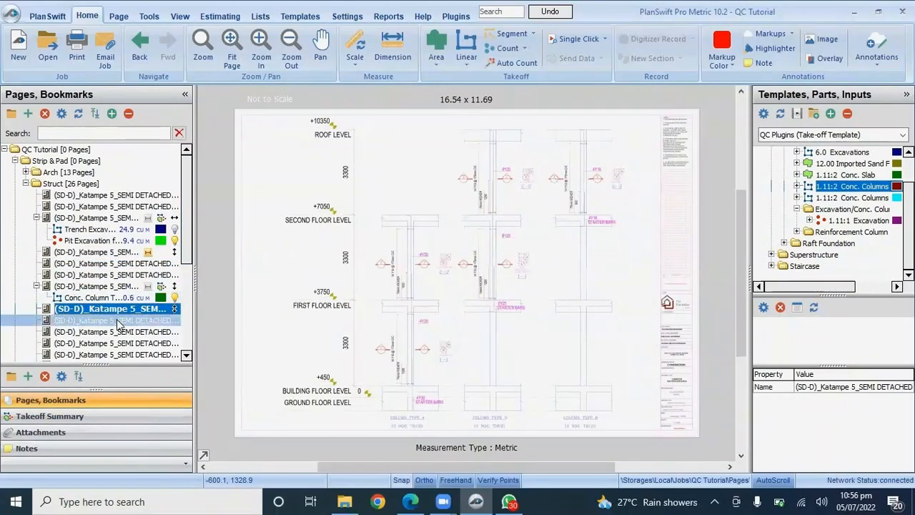
left_click(118, 320)
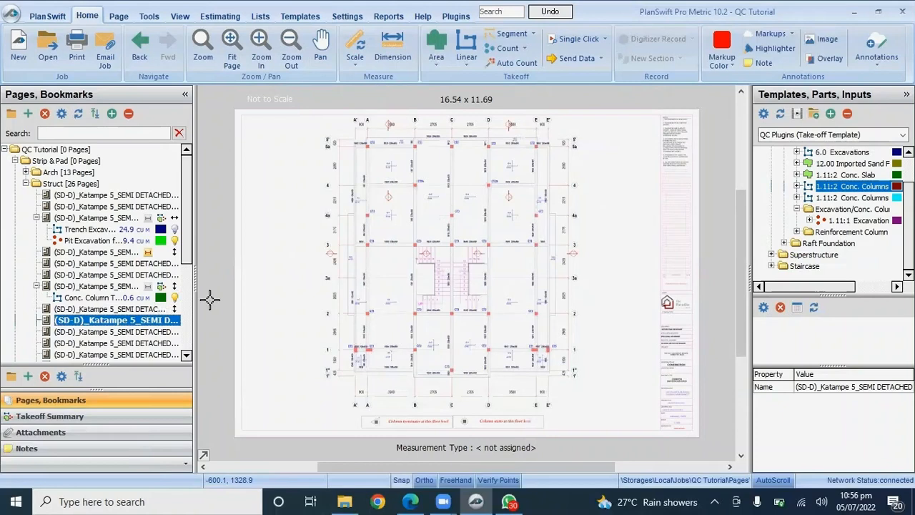
scroll(447, 307, "up", 4)
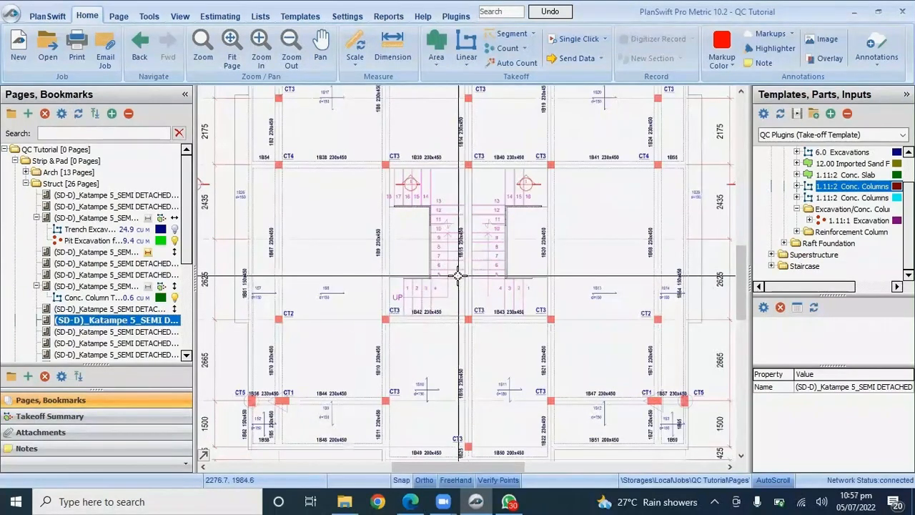
scroll(458, 275, "down", 4)
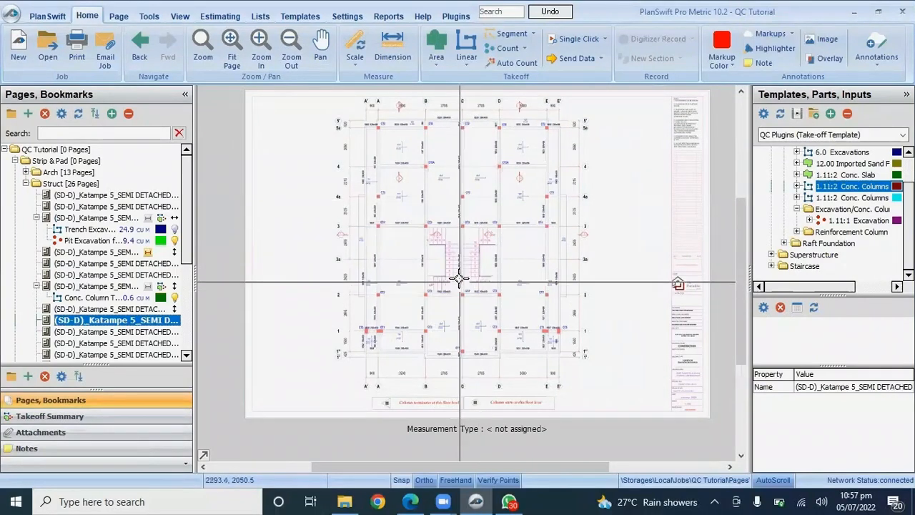
scroll(463, 269, "up", 4)
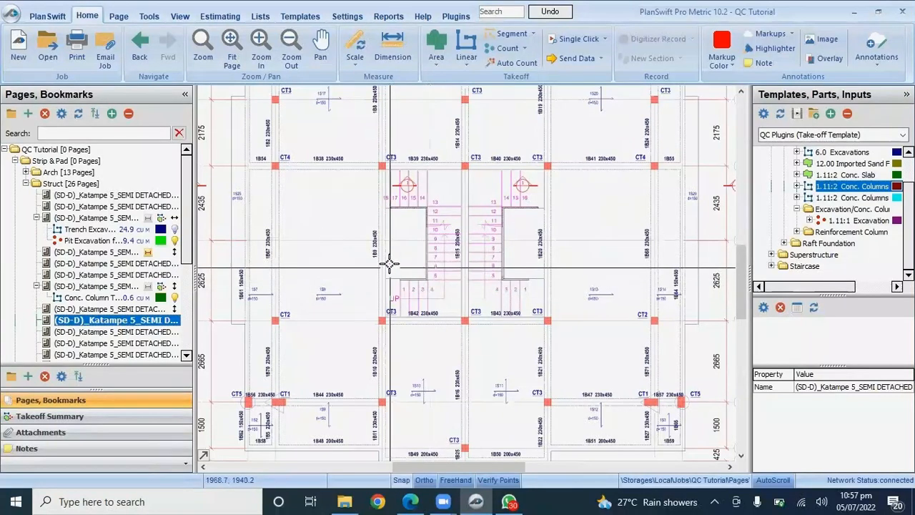
scroll(392, 254, "down", 4)
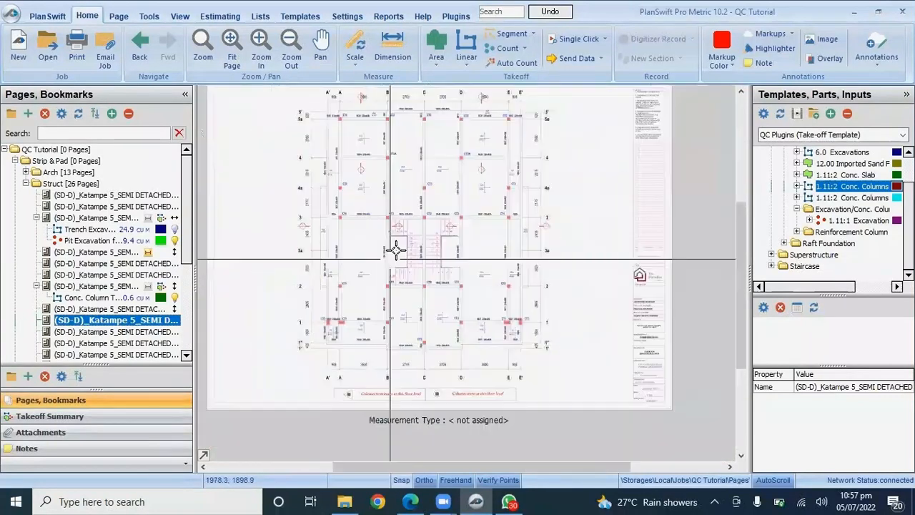
- Look through the three structural pages following the floor plan, covering slab sections and slab reinforcement
left_click(145, 333)
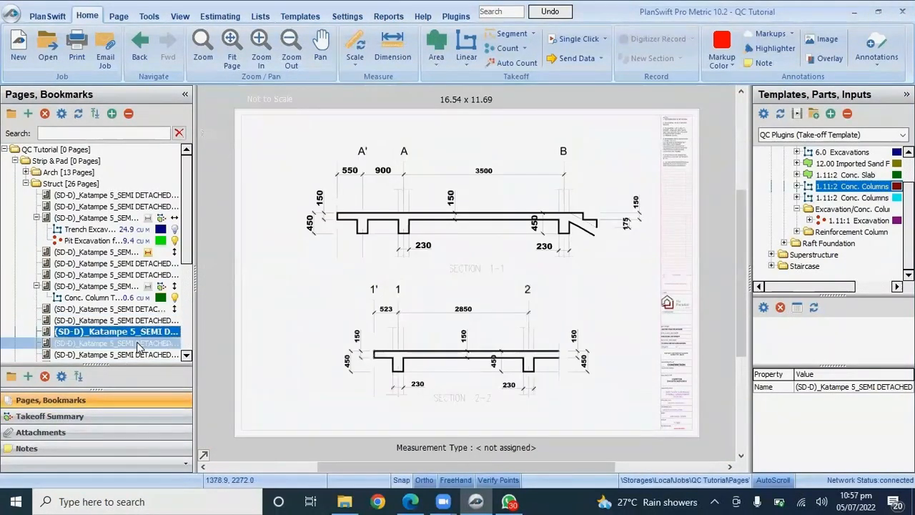
left_click(138, 346)
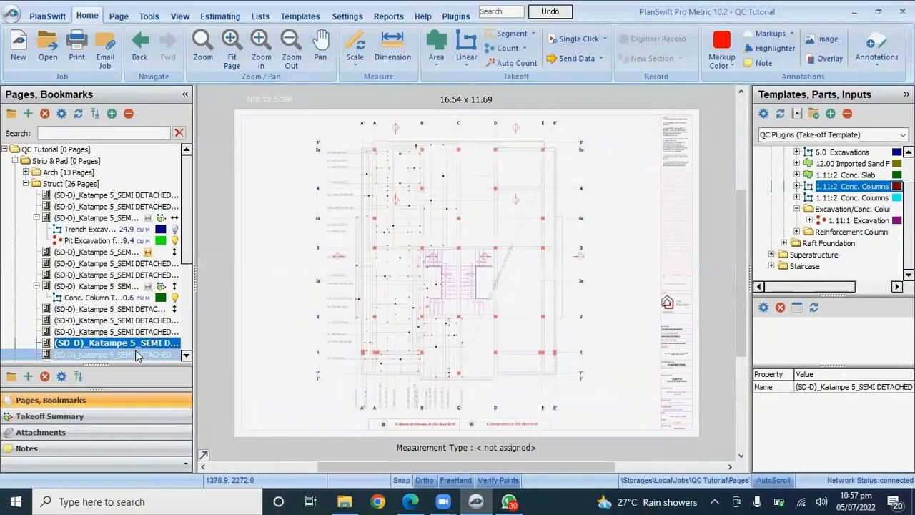
left_click(138, 355)
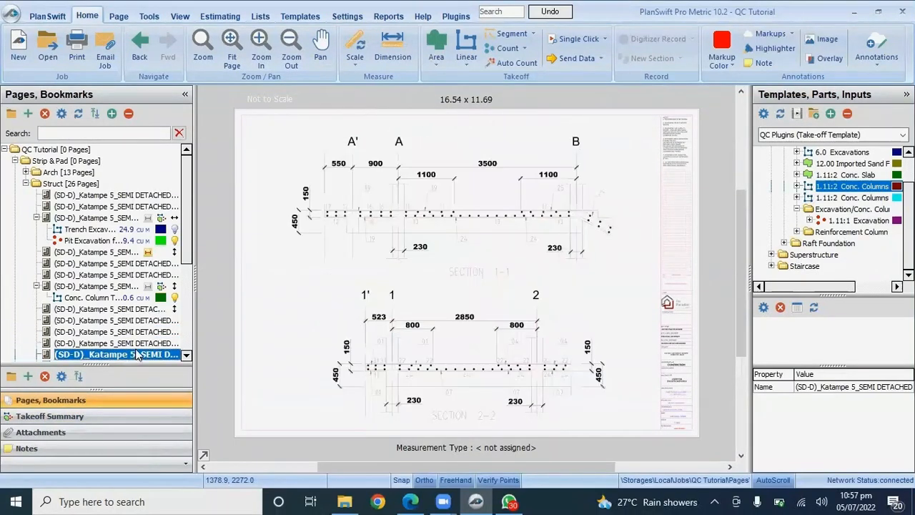
- Look through the following structural pages, covering beam details, the next floor layout, Sections 3-3 and 4-4, and the slab reinforcement
scroll(134, 328, "down", 2)
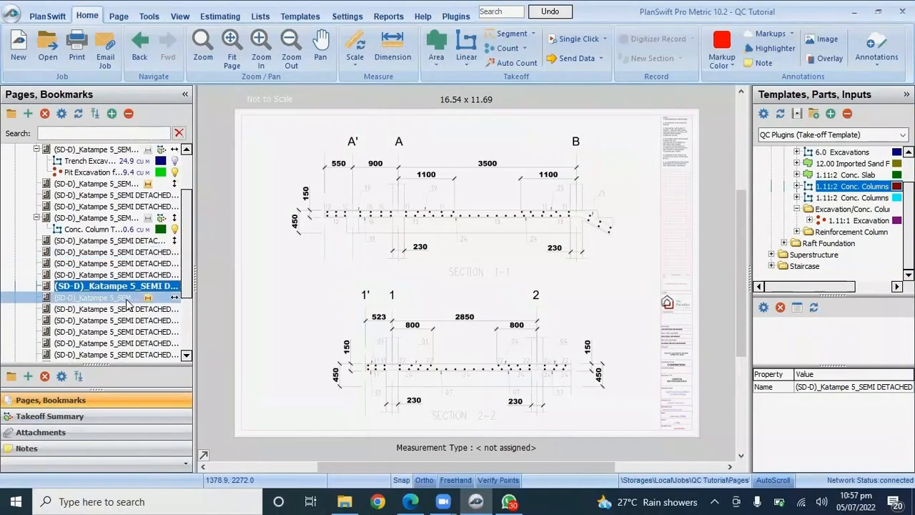
left_click(130, 300)
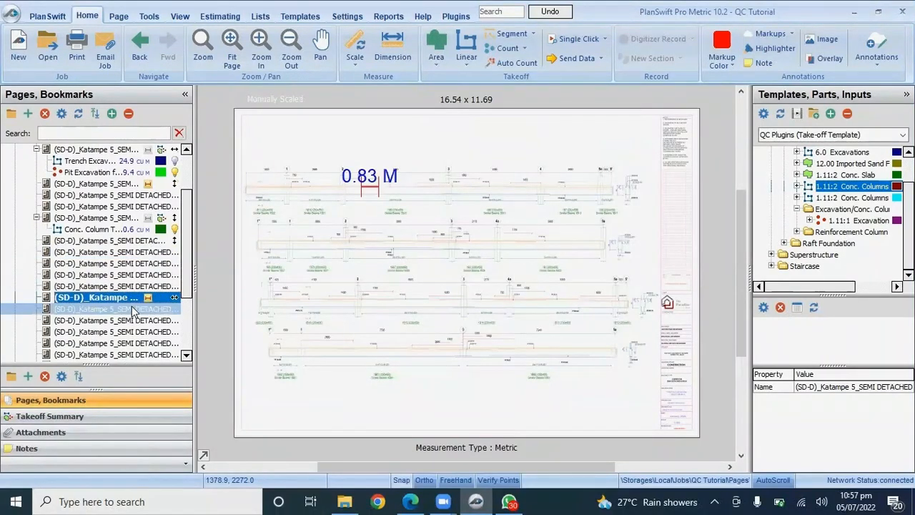
left_click(131, 305)
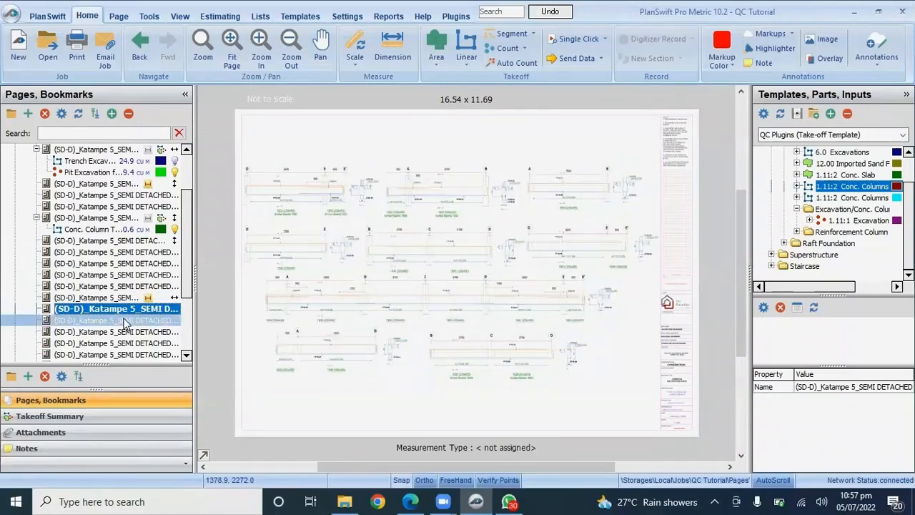
left_click(127, 322)
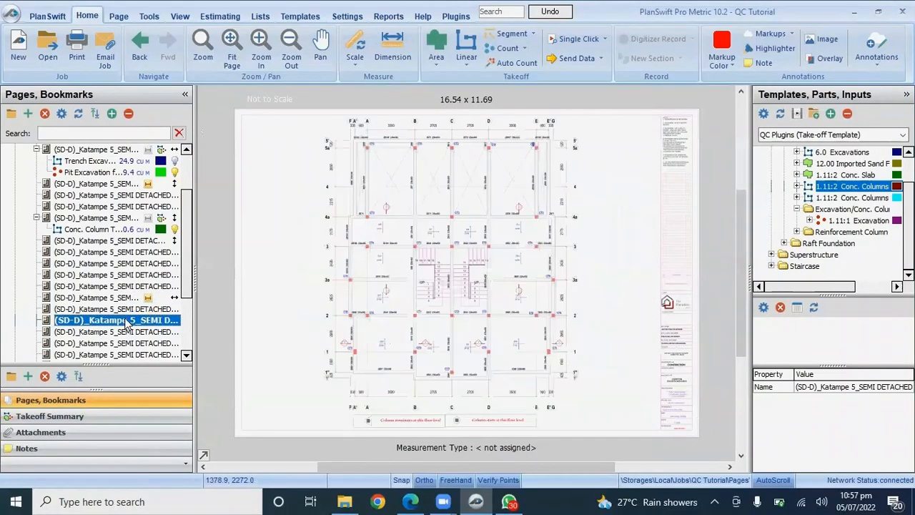
left_click(133, 332)
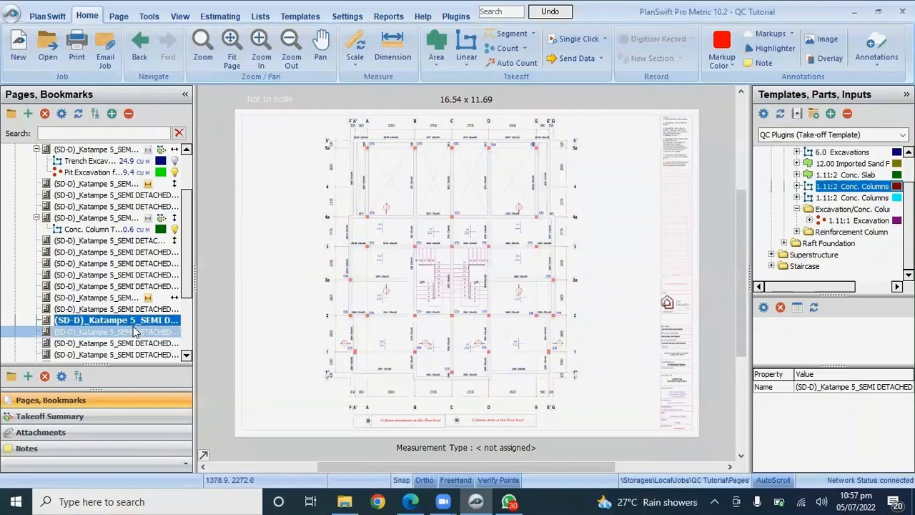
left_click(134, 332)
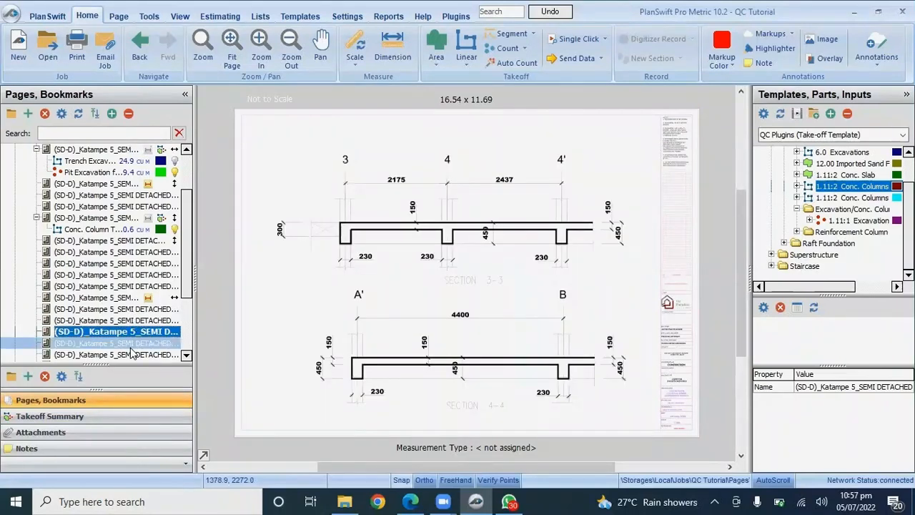
left_click(132, 354)
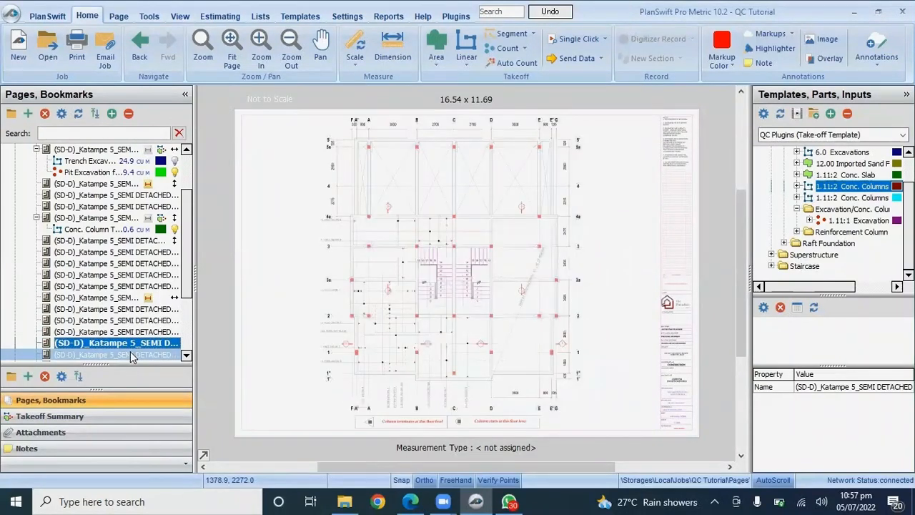
left_click_drag(184, 275, 190, 339)
left_click(144, 328)
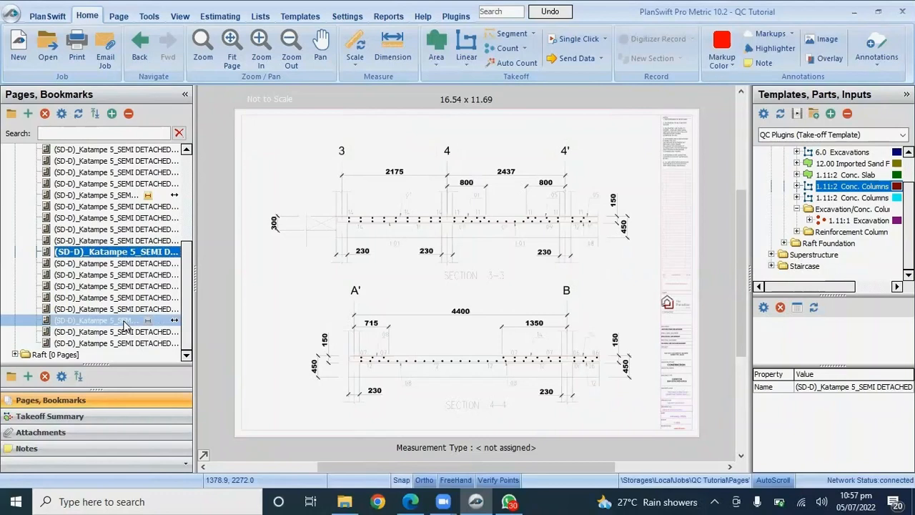
- Open the Staircase Type 1 drawing page, expand the Staircase templates, and pick the 1.11:2 Concrete Staircase template
left_click(125, 322)
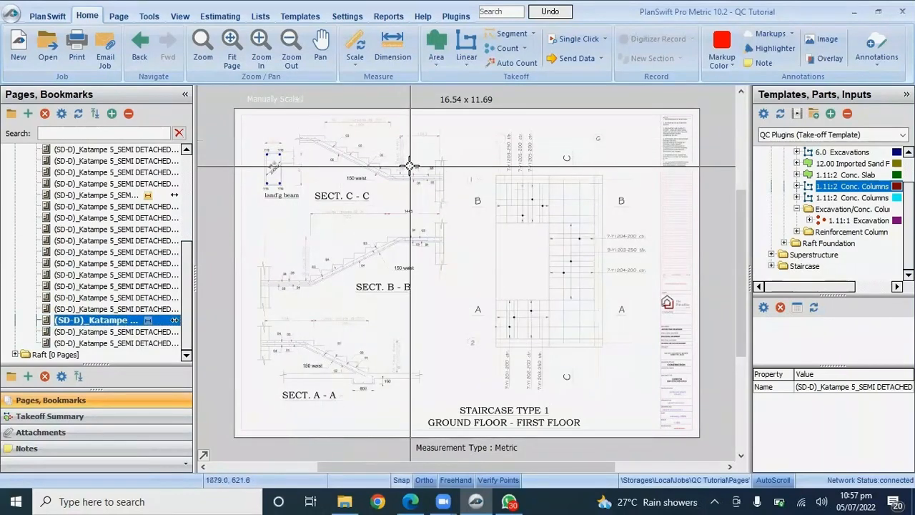
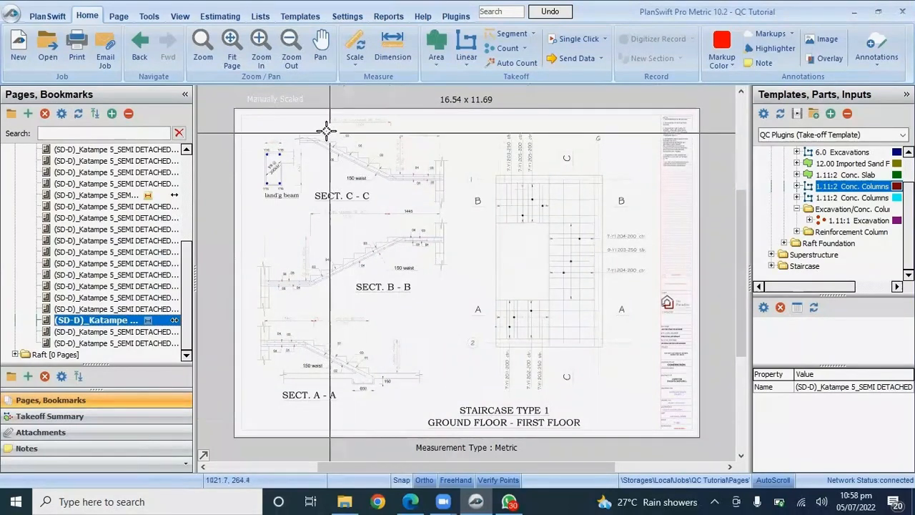
scroll(326, 126, "up", 3)
scroll(379, 172, "down", 5)
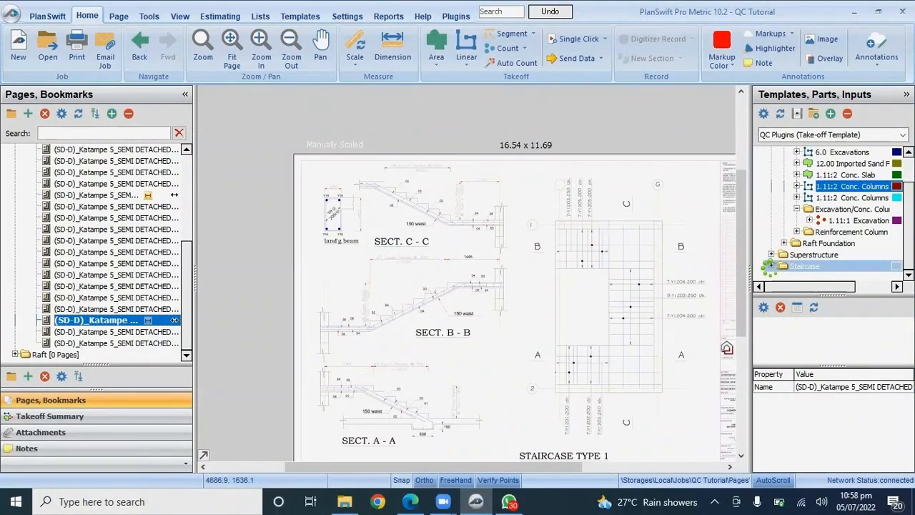
left_click(771, 265)
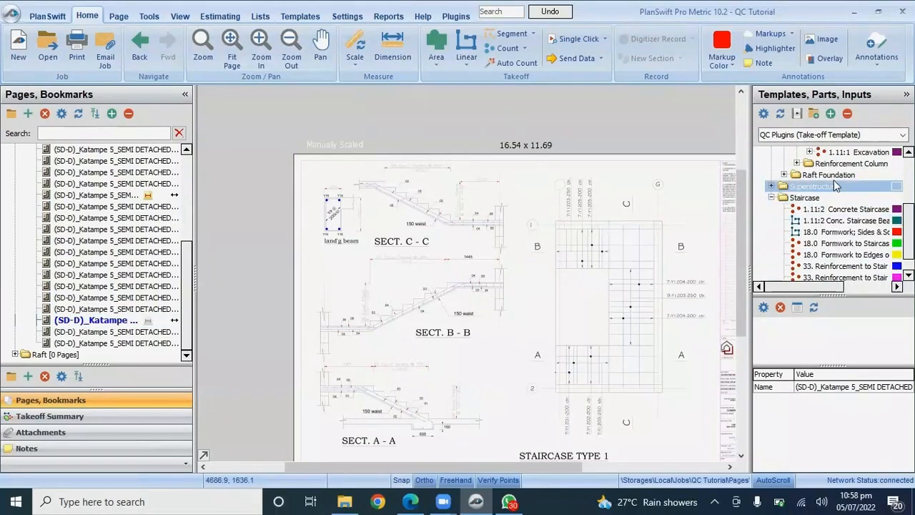
left_click(844, 220)
left_click(840, 210)
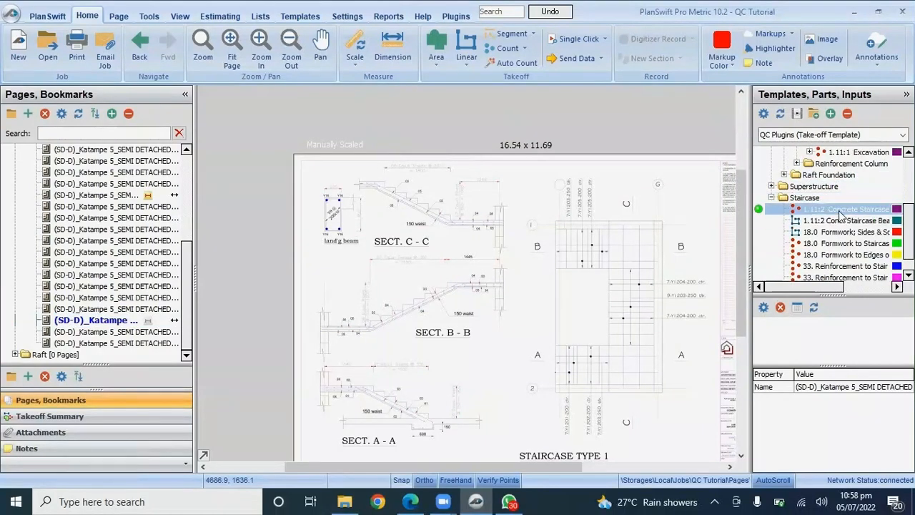
left_click(759, 209)
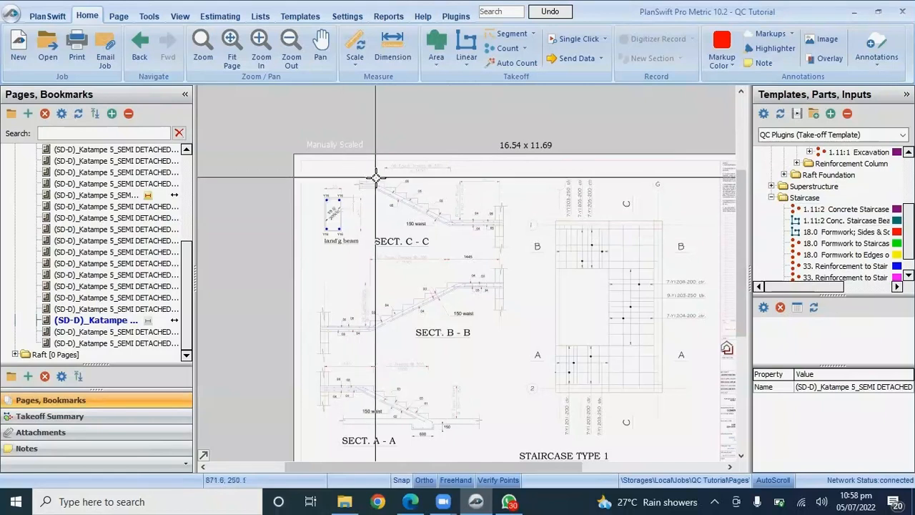
- Examine the stair flight in Section C-C and dimension the sloping length of its waist
scroll(372, 176, "up", 3)
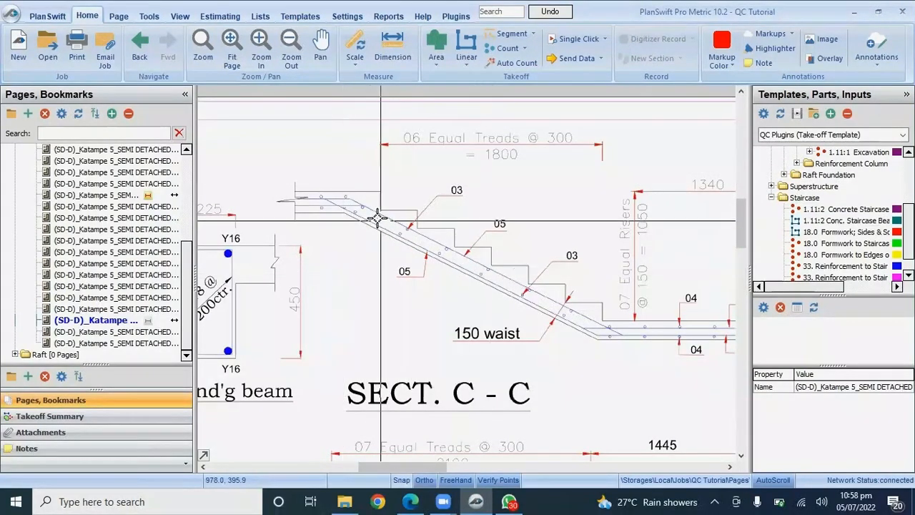
scroll(525, 259, "down", 1)
scroll(567, 254, "up", 1)
scroll(568, 255, "up", 1)
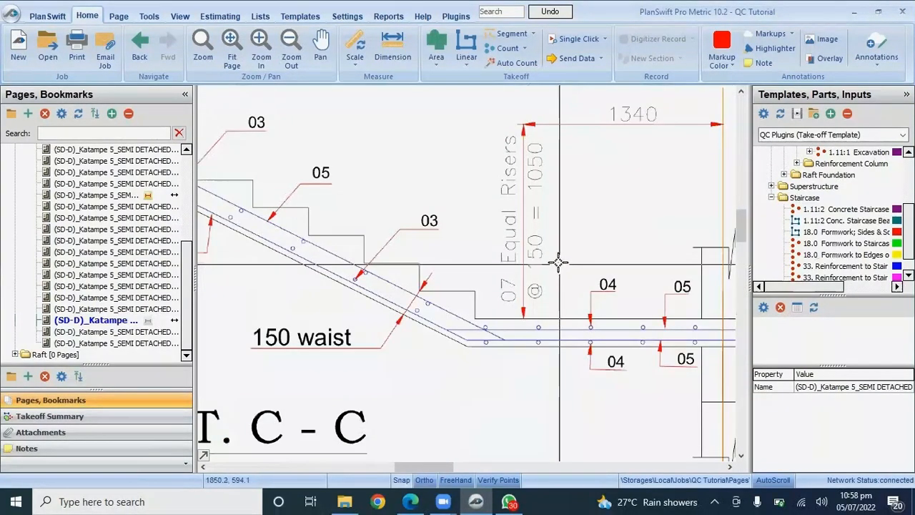
scroll(561, 253, "down", 2)
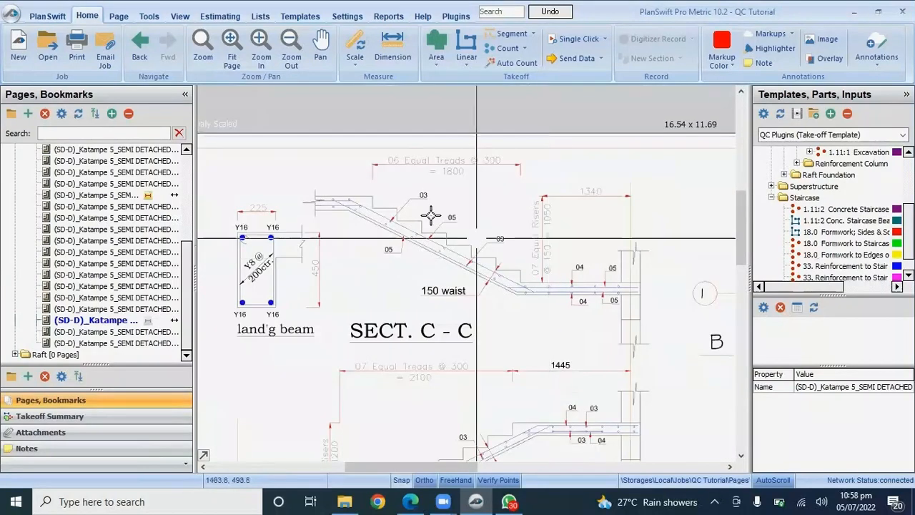
scroll(440, 214, "up", 1)
scroll(504, 161, "down", 2)
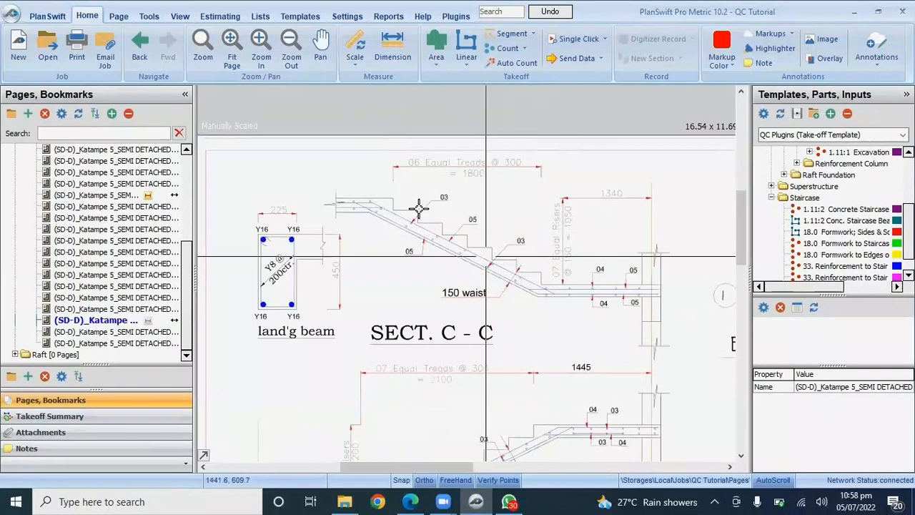
left_click(392, 45)
left_click(368, 206)
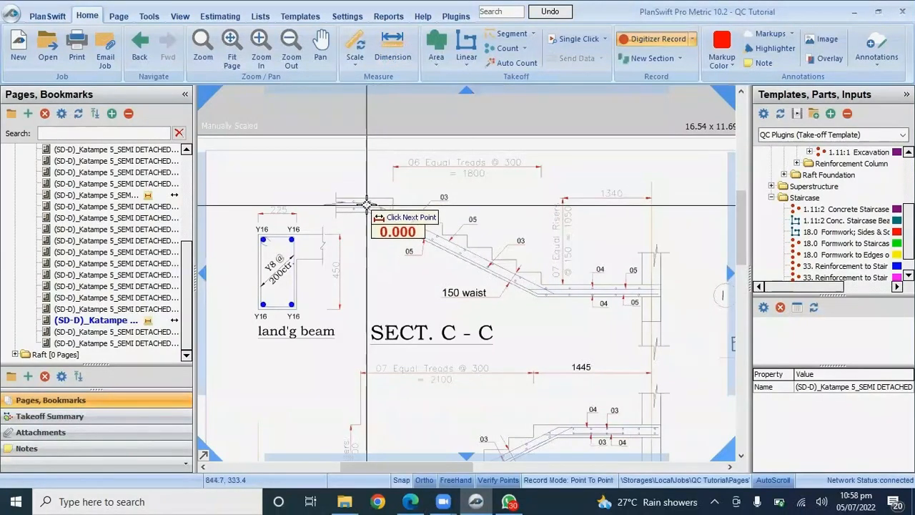
left_click(545, 293)
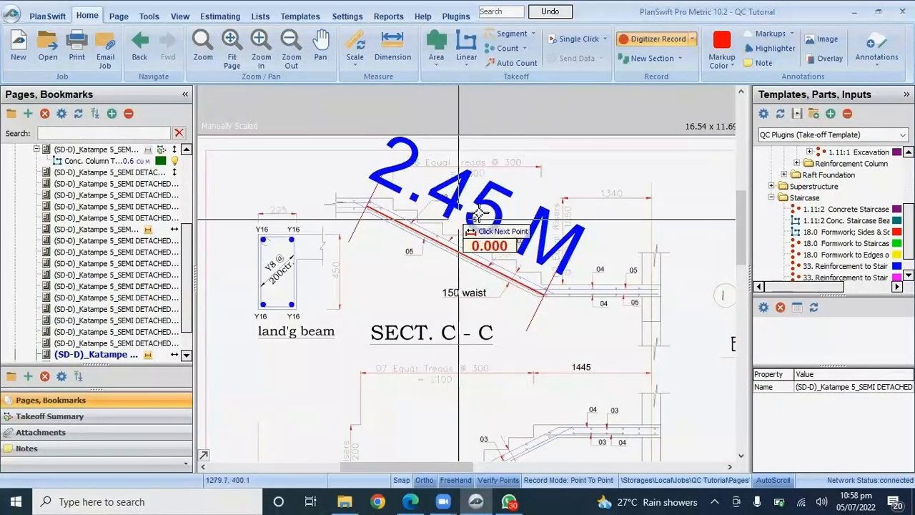
- Dimension the landing's length in Section C-C, from the foot of the flight to the supporting wall
scroll(626, 301, "up", 2)
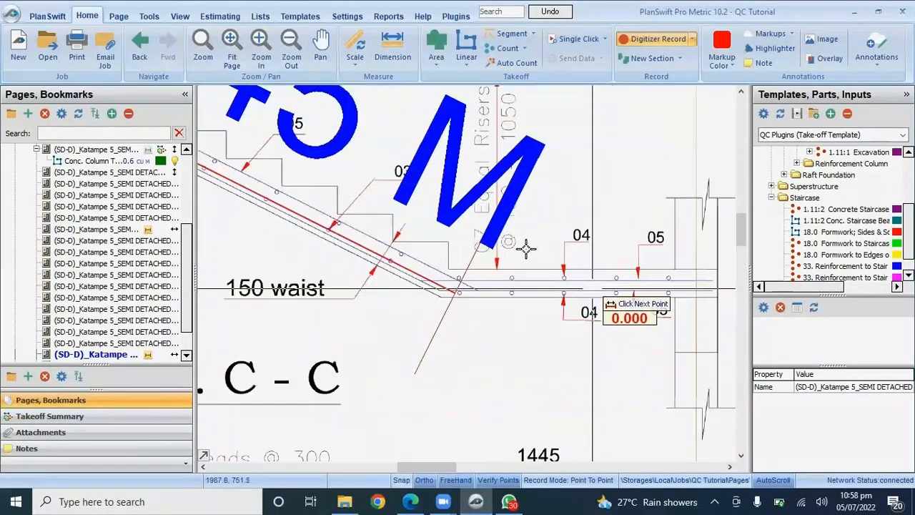
left_click(449, 269)
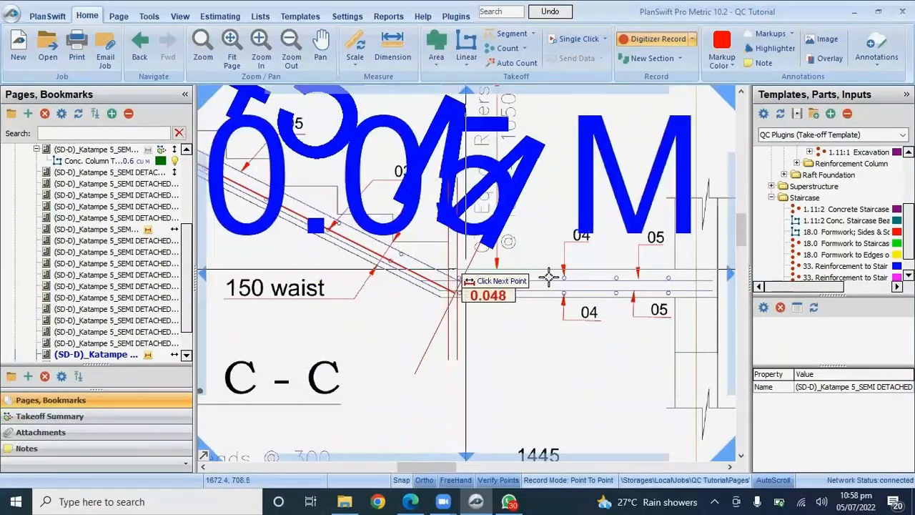
left_click(674, 272)
scroll(608, 361, "down", 3)
scroll(433, 248, "down", 2)
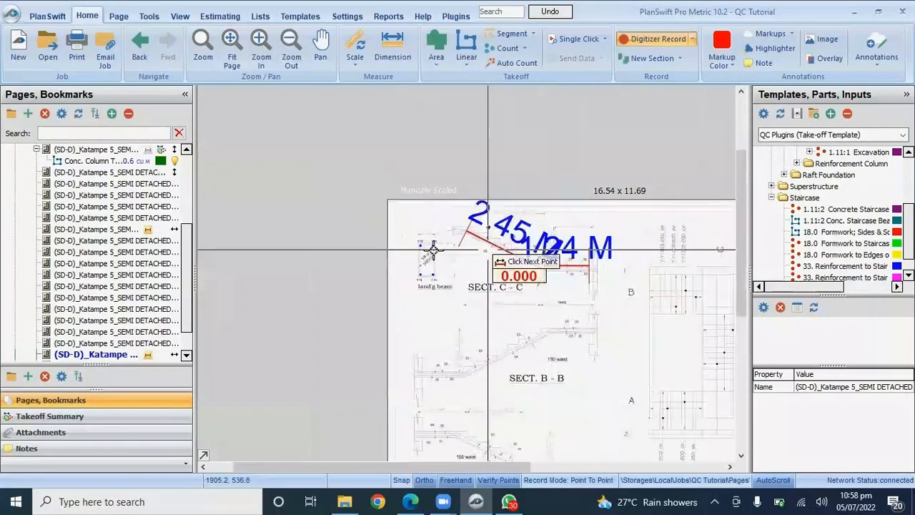
key("Escape")
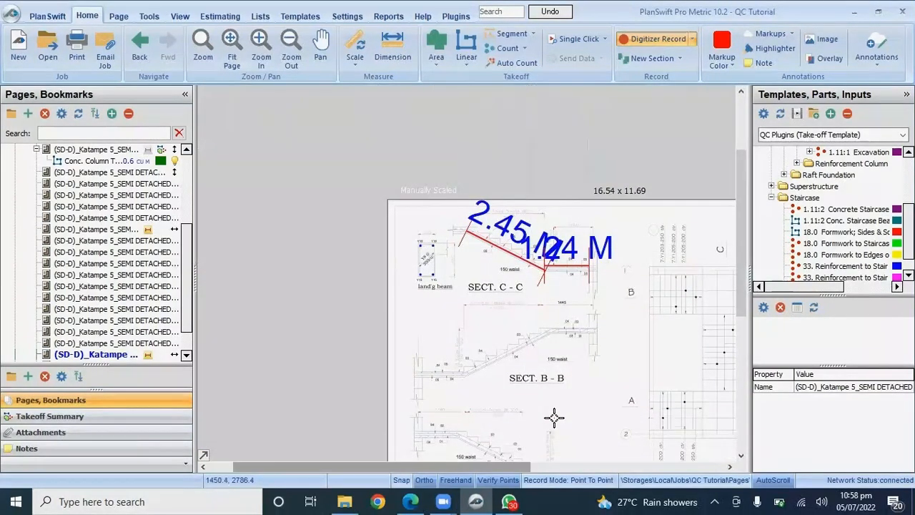
- Dimension the inner edge of the corner landing beside Section B on the staircase plan, across the flight's width
scroll(551, 417, "right", 3)
left_click(613, 339)
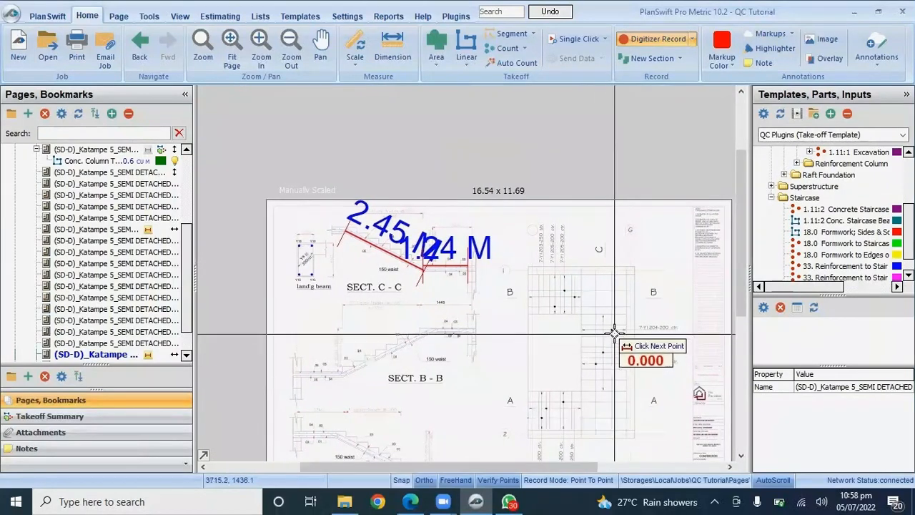
scroll(613, 321, "up", 4)
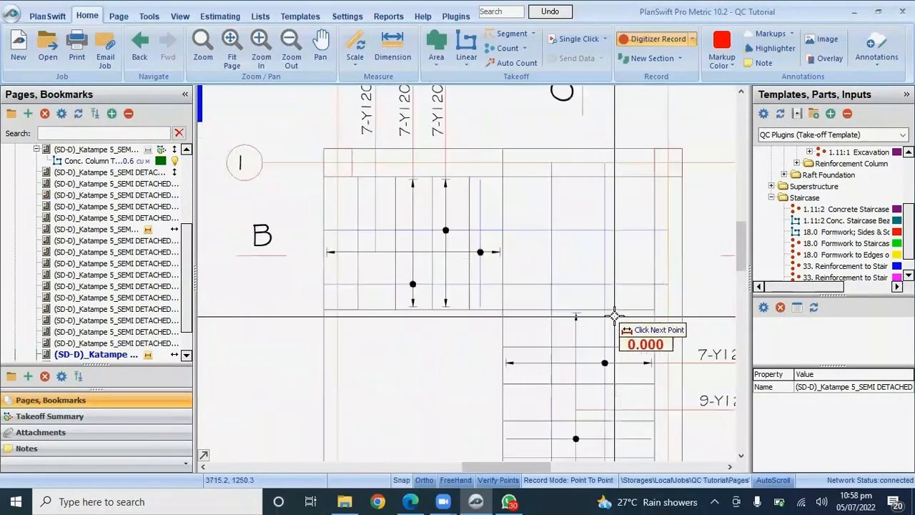
left_click(504, 311)
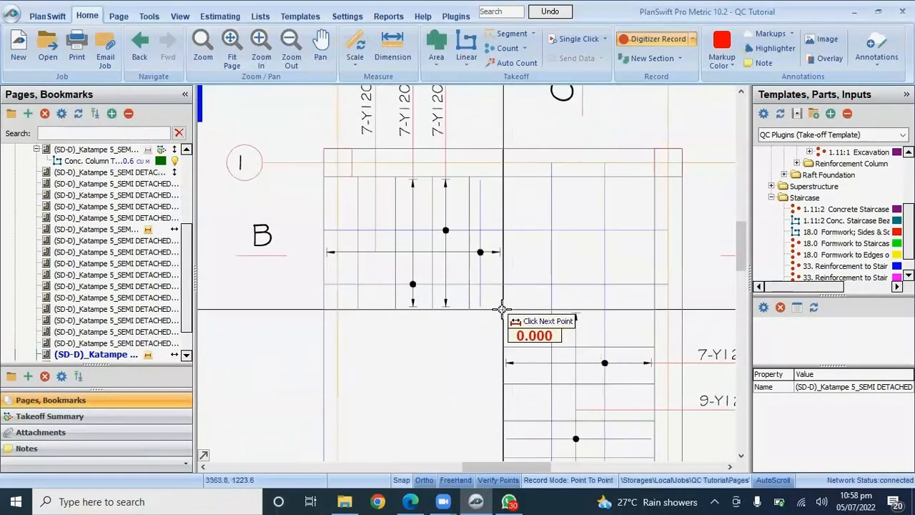
left_click(652, 314)
scroll(600, 328, "down", 3)
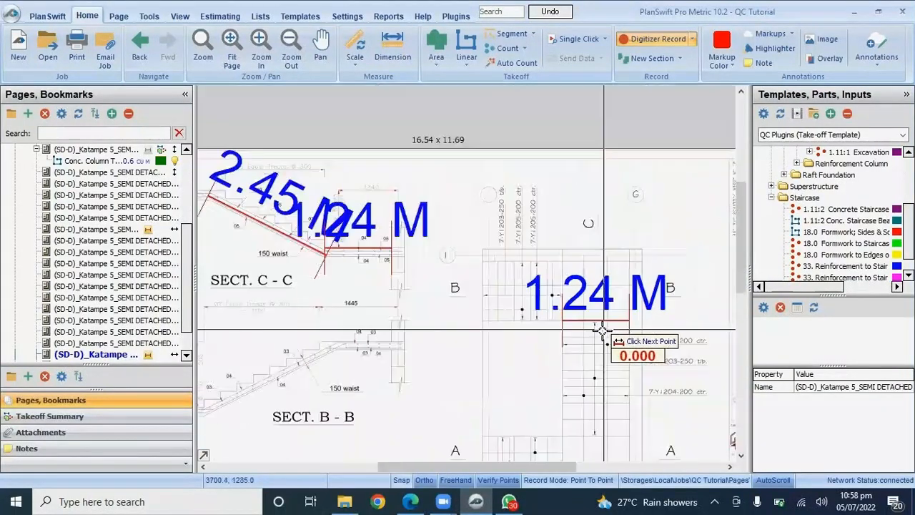
- Dimension the other side of the same corner landing, from the beam at grid 1 to the start of the flight
scroll(624, 312, "up", 3)
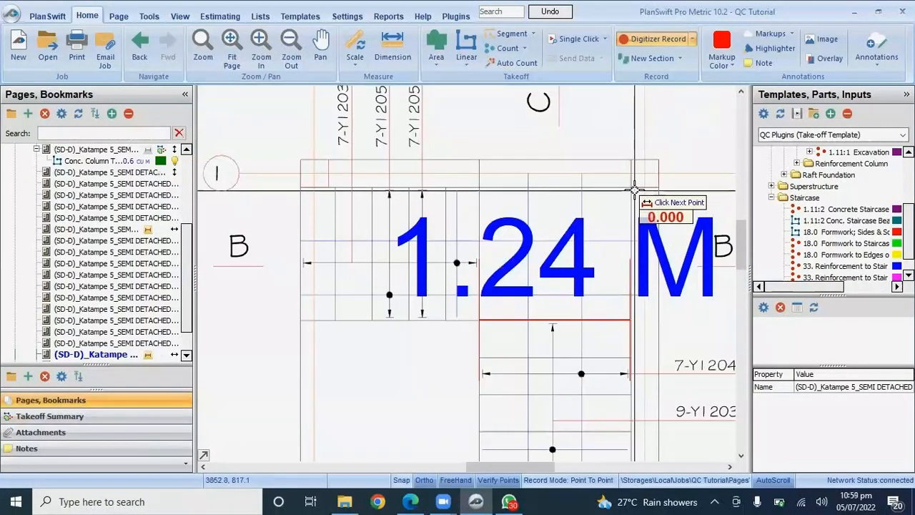
left_click(629, 186)
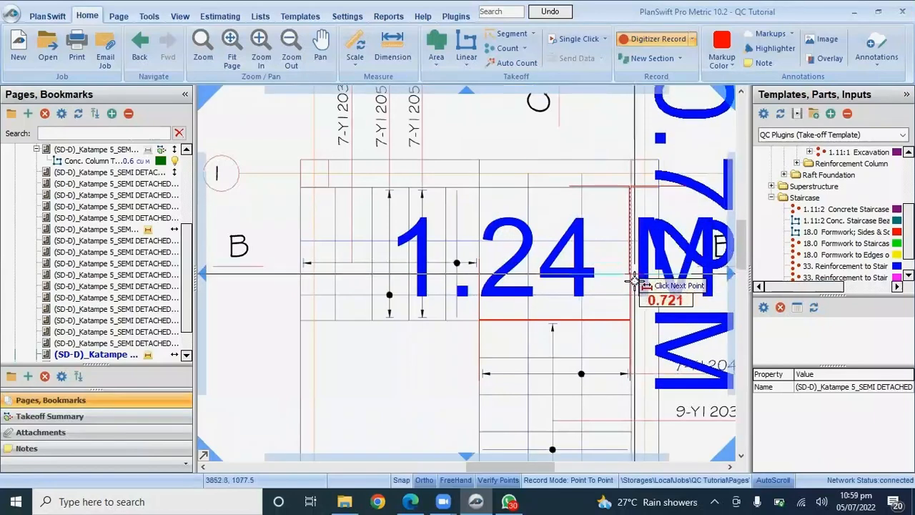
left_click(633, 318)
scroll(629, 314, "down", 3)
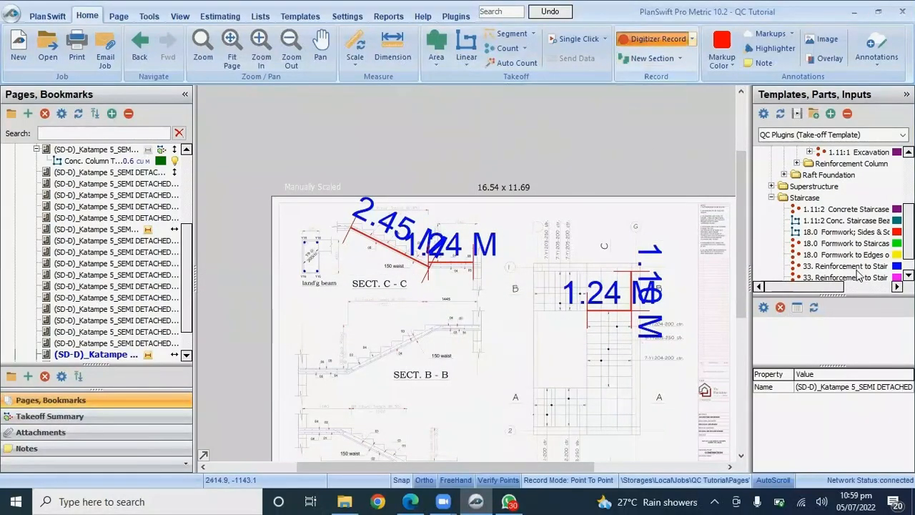
- Start a 1.11:2 Concrete Staircase takeoff with floor number 4 and a landing length of 1.24 m
left_click(854, 210)
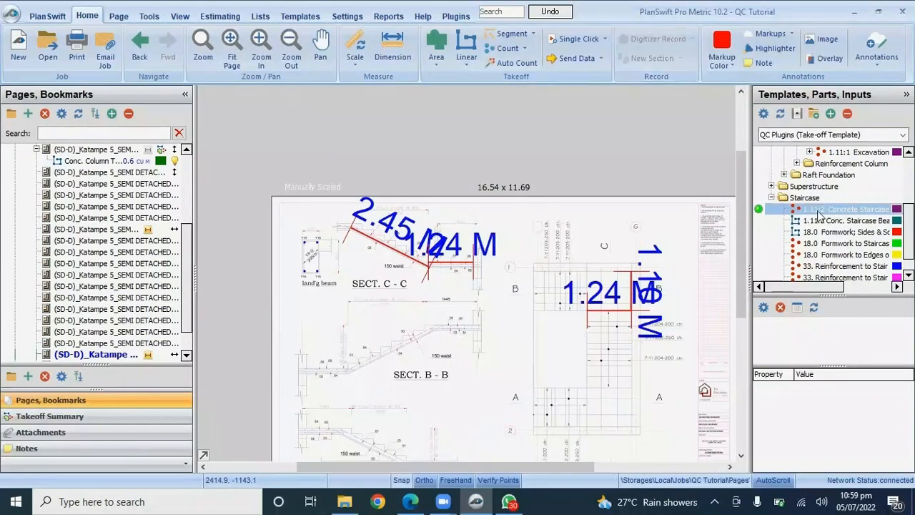
double_click(761, 213)
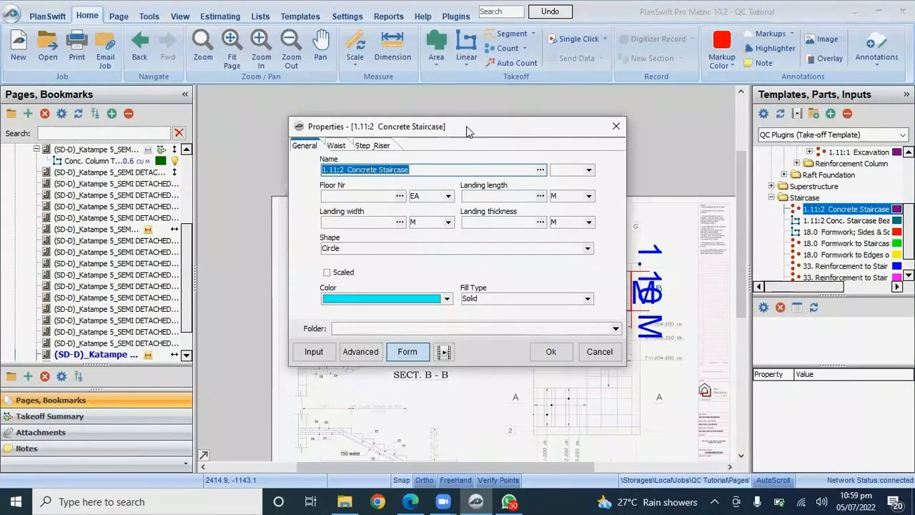
left_click_drag(469, 132, 555, 41)
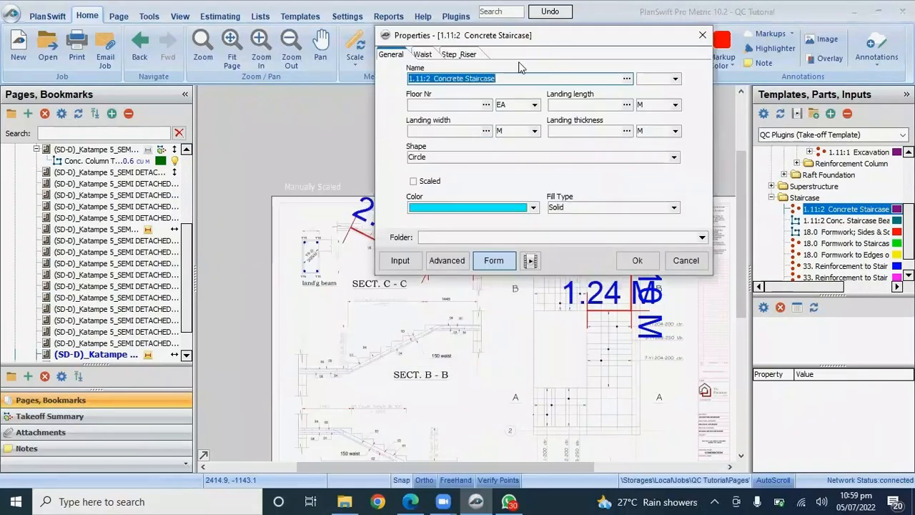
left_click(443, 104)
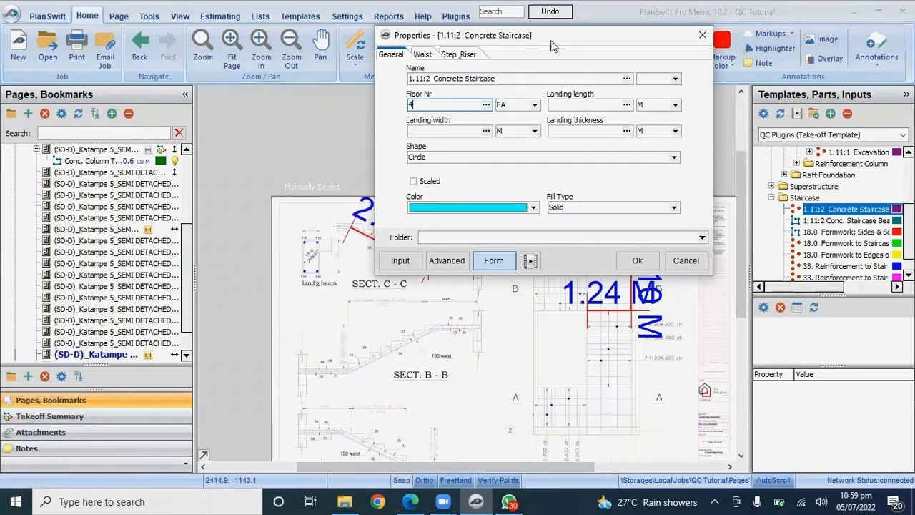
left_click_drag(551, 50, 481, 123)
left_click(498, 180)
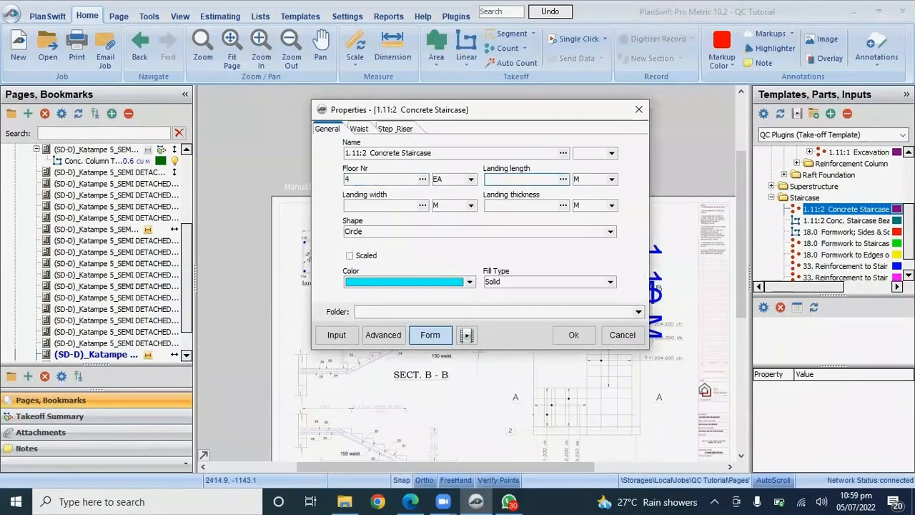
type("1.24")
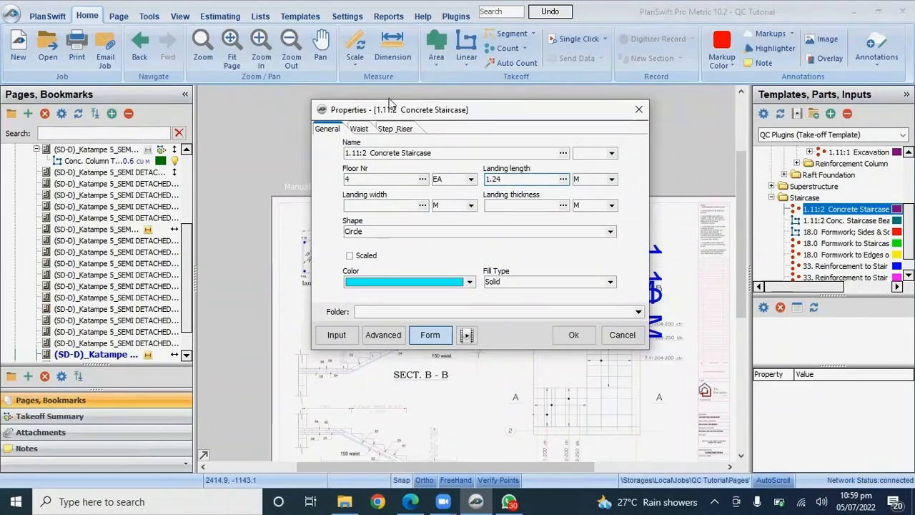
- Set the concrete staircase's landing width to 1.1 m and its landing thickness to 0.15 m
left_click_drag(390, 104, 298, 242)
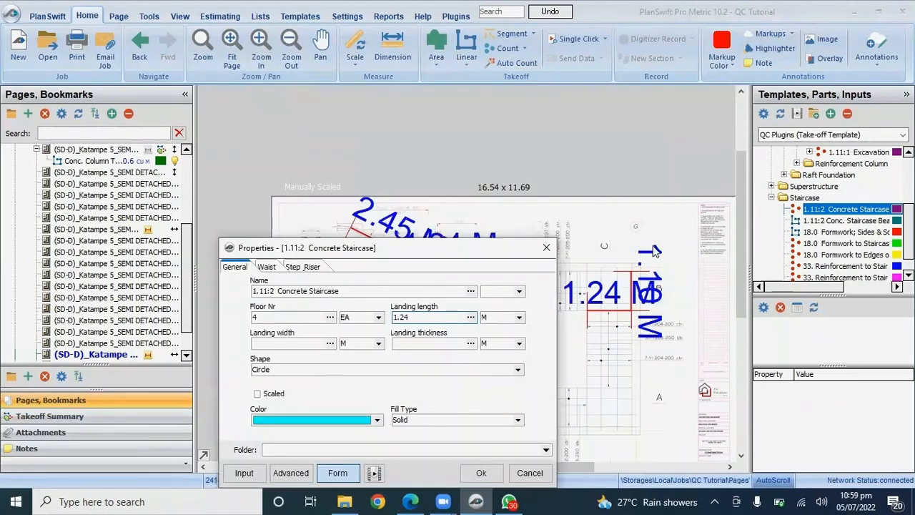
left_click_drag(448, 244, 486, 91)
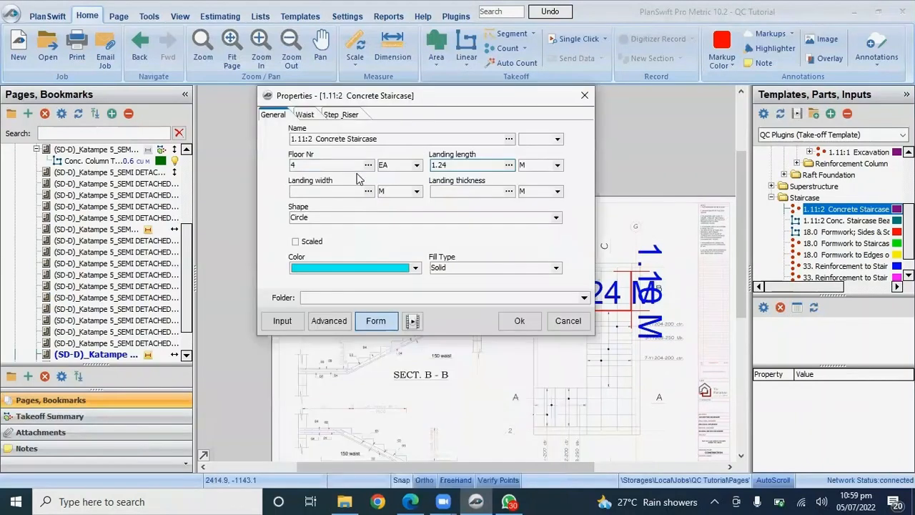
left_click(339, 191)
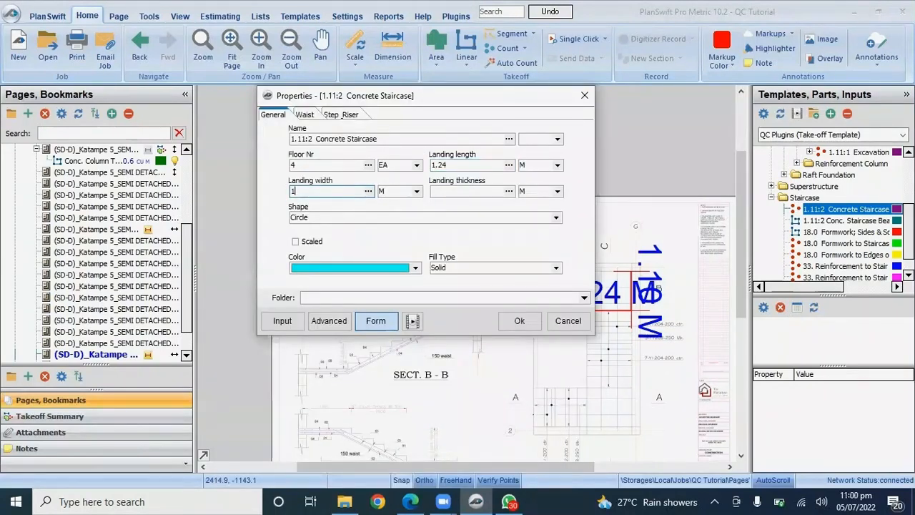
left_click(436, 190)
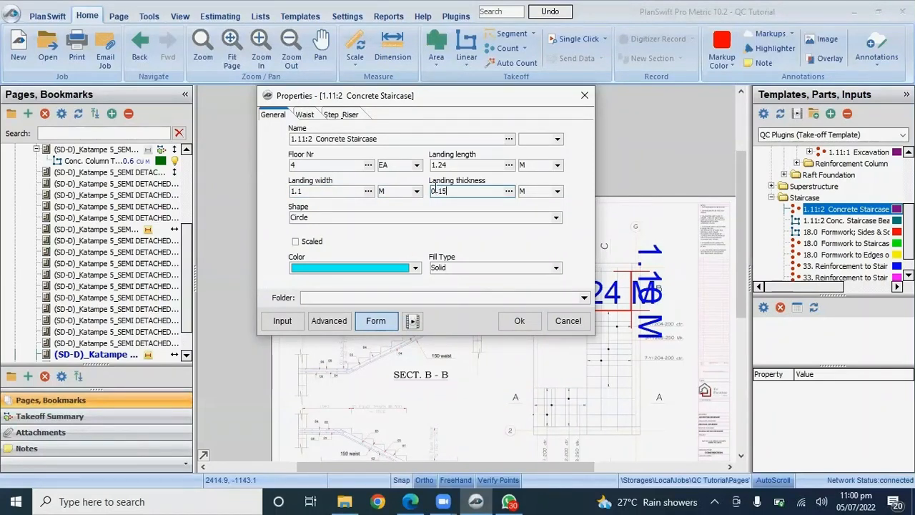
- Set the concrete staircase's waist to 2.45 m long, 1.24 m wide and 0.15 m thick
left_click(304, 115)
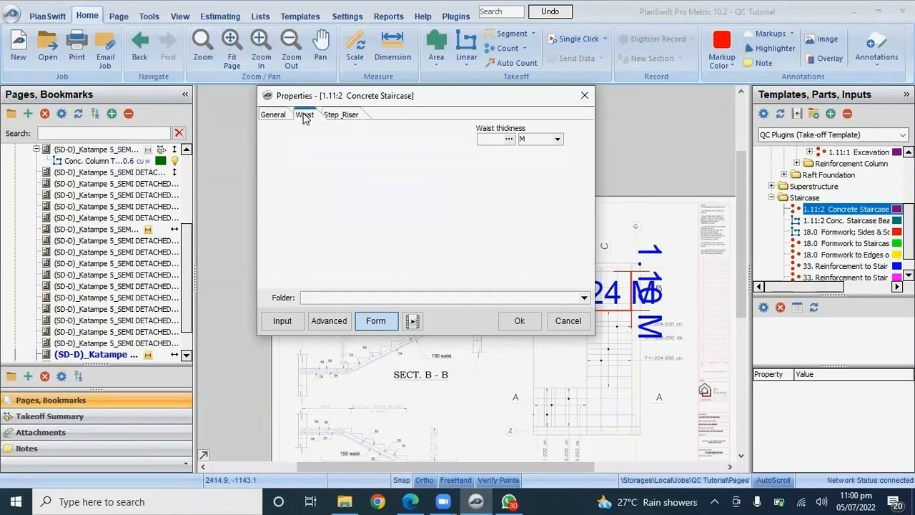
mouse_move(400, 99)
left_mouse_down()
mouse_move(405, 307)
mouse_move(413, 204)
left_mouse_up()
type("2.45")
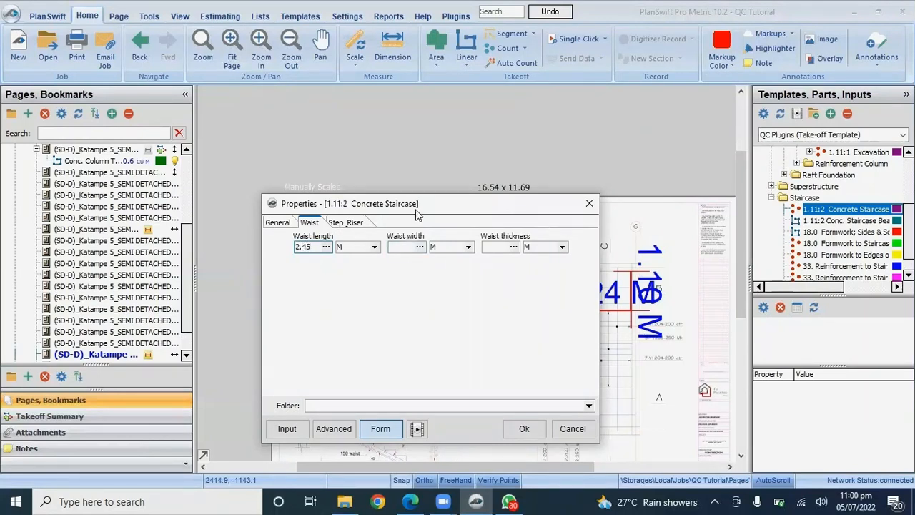
left_click_drag(421, 207, 422, 312)
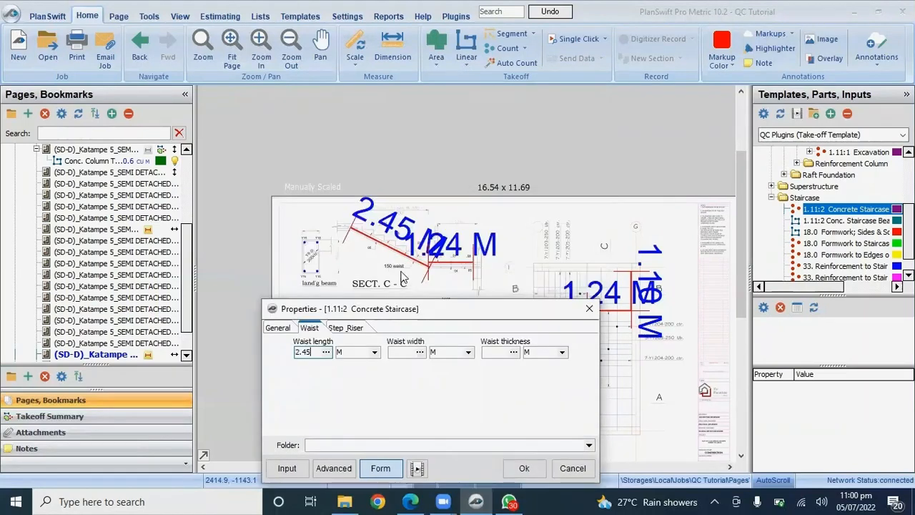
left_click(395, 350)
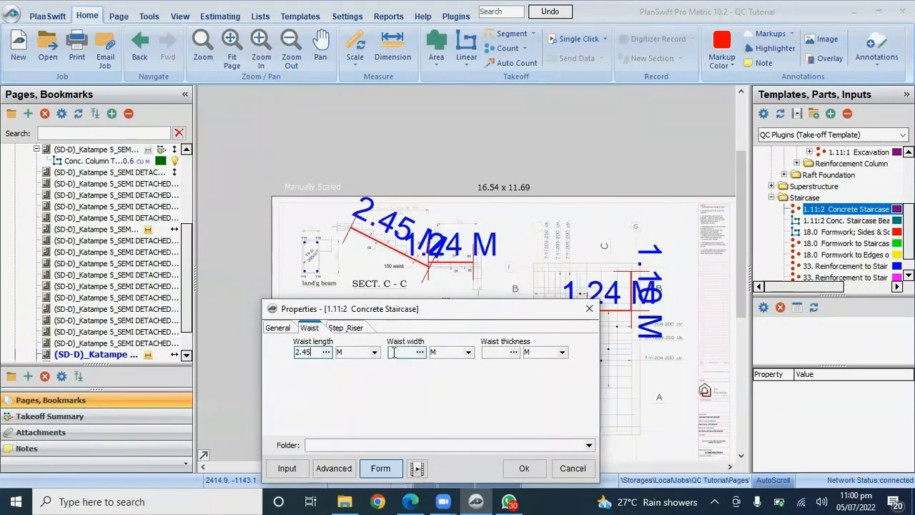
type("0.15")
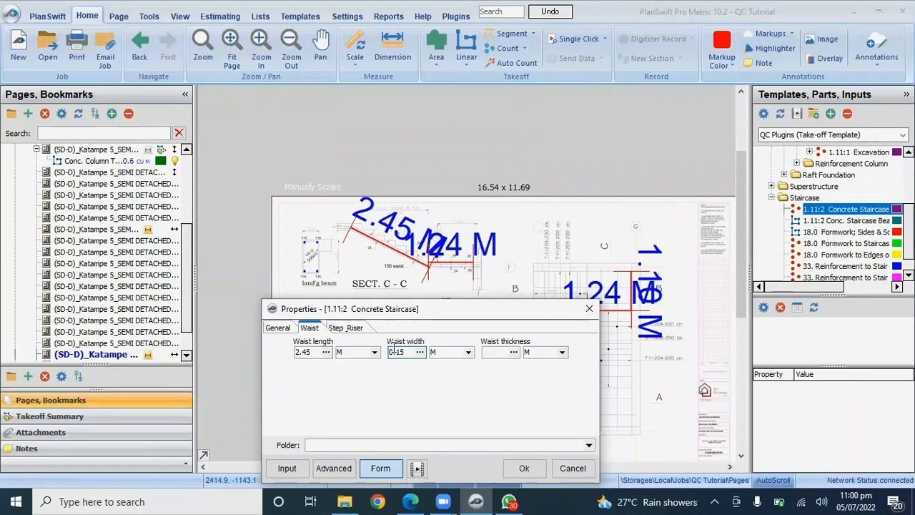
key("BackSpace")
key("BackSpace")
key("BackSpace")
type("1.24")
left_click(505, 352)
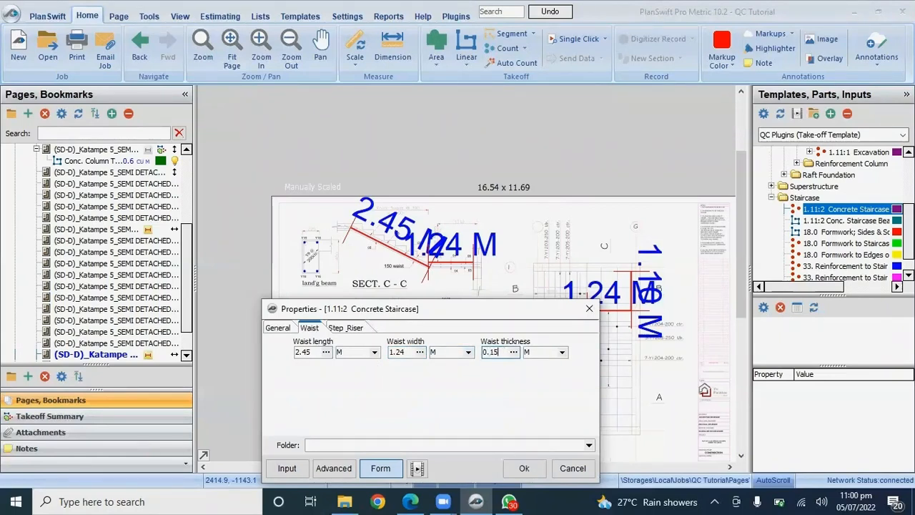
- Define the staircase's steps as 6 in number, with step length 1.24 m, riser 0.15 m and step 0.3 m
left_click(347, 330)
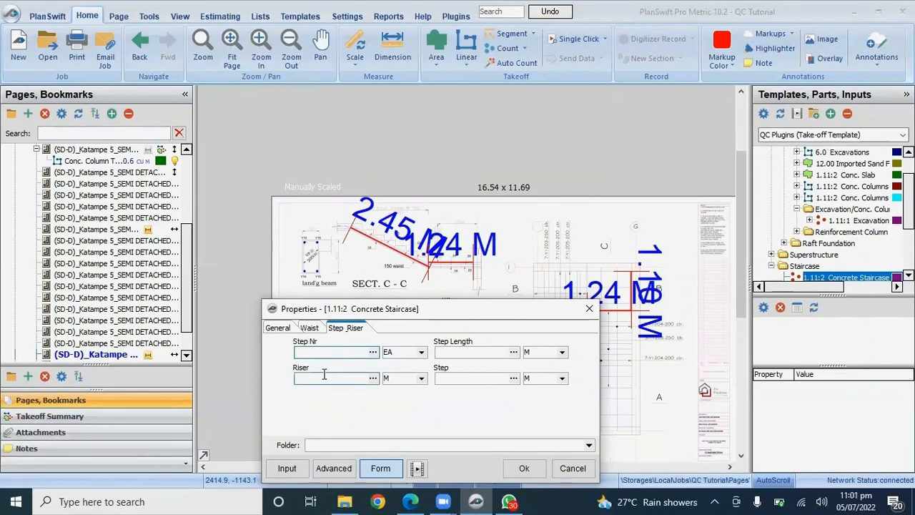
left_click(459, 352)
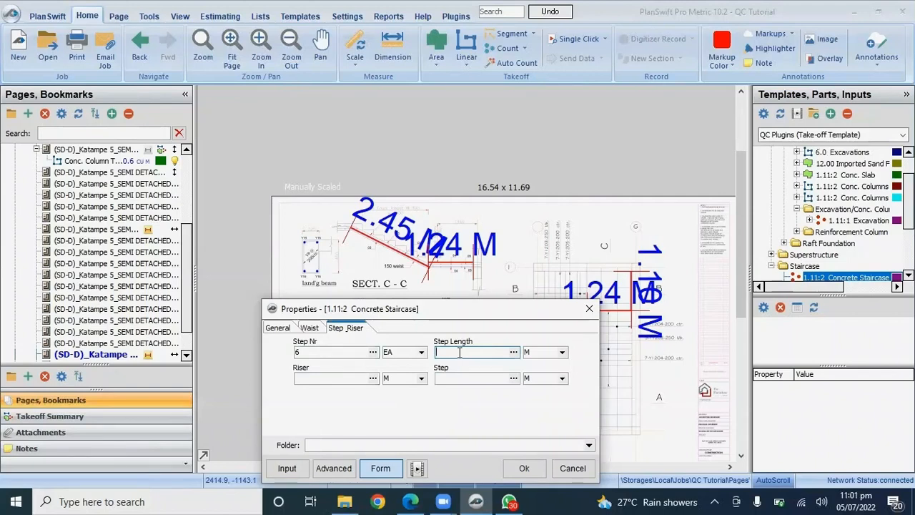
type("0.30")
left_click(325, 383)
left_click_drag(459, 351, 436, 352)
type("1.24")
left_click(354, 378)
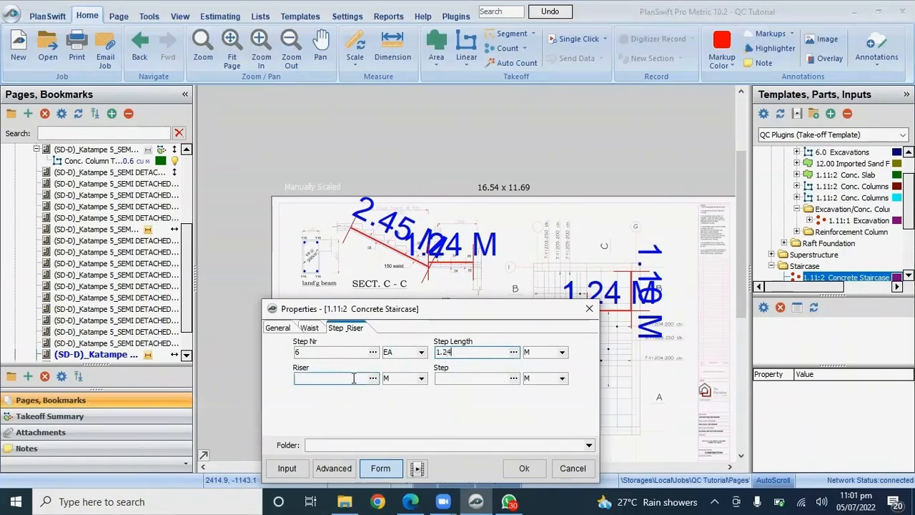
type("0.15")
left_click(481, 378)
type("0.3")
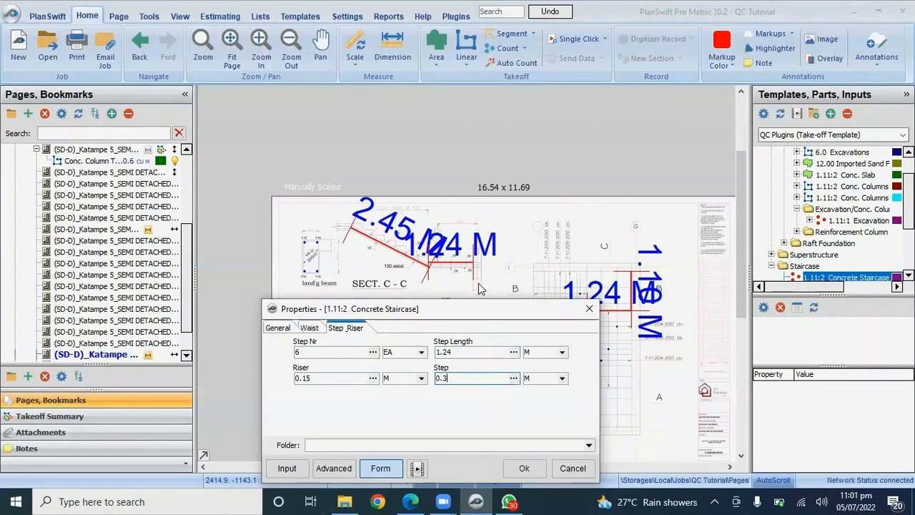
- Confirm the concrete staircase's properties, place its count marker on the flight in Section C-C and stop recording
left_click(524, 426)
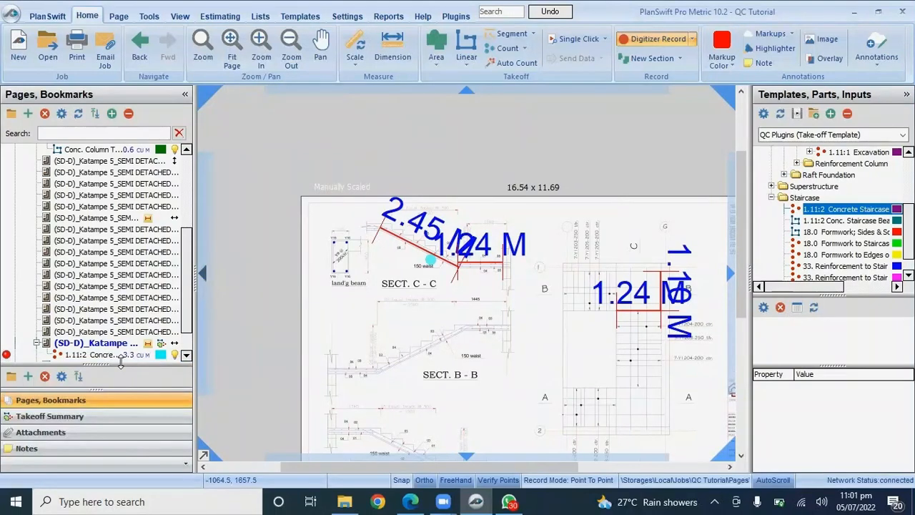
left_click(639, 39)
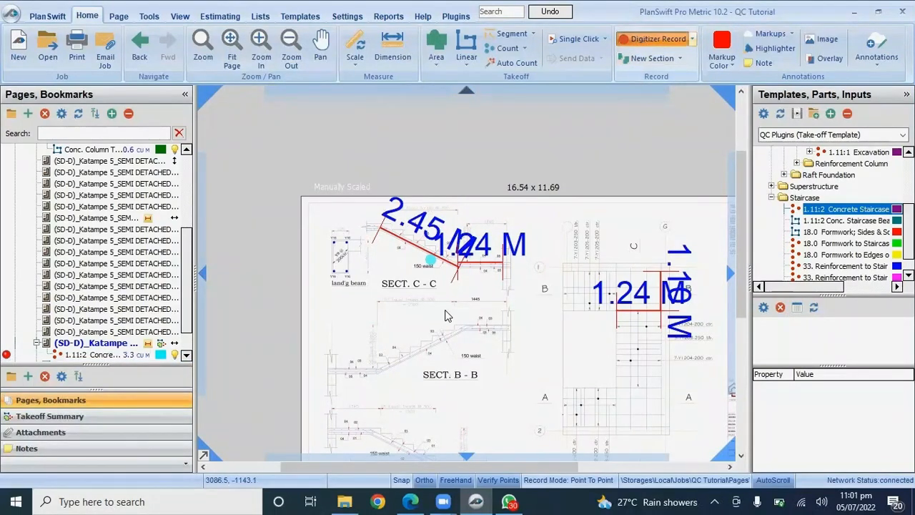
scroll(394, 255, "up", 2)
scroll(395, 255, "down", 2)
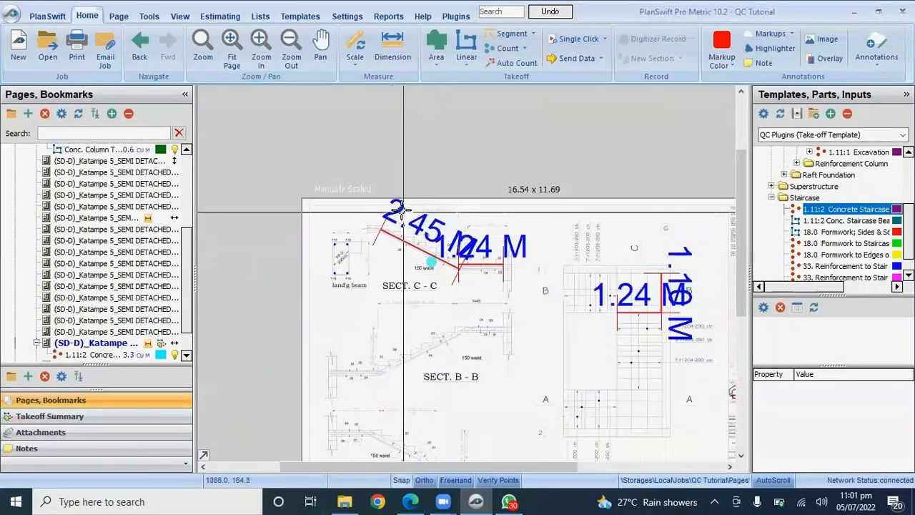
scroll(736, 225, "down", 3)
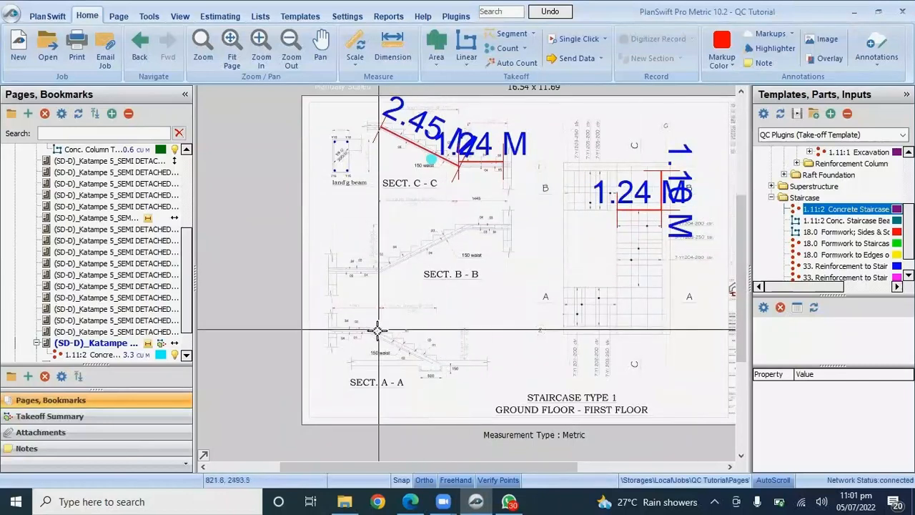
- Show the takeoff summary, widened to read full item names, and check the concrete staircase's quantity
left_click(75, 420)
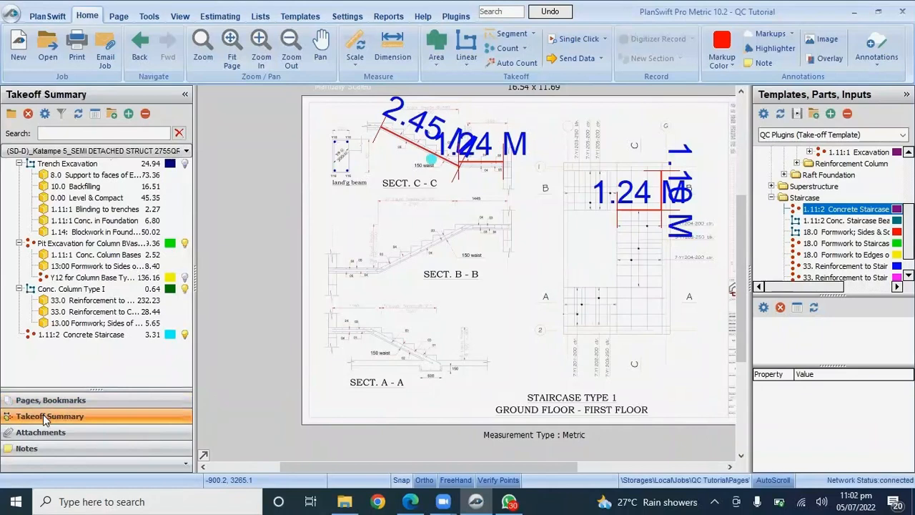
left_click_drag(195, 323, 220, 322)
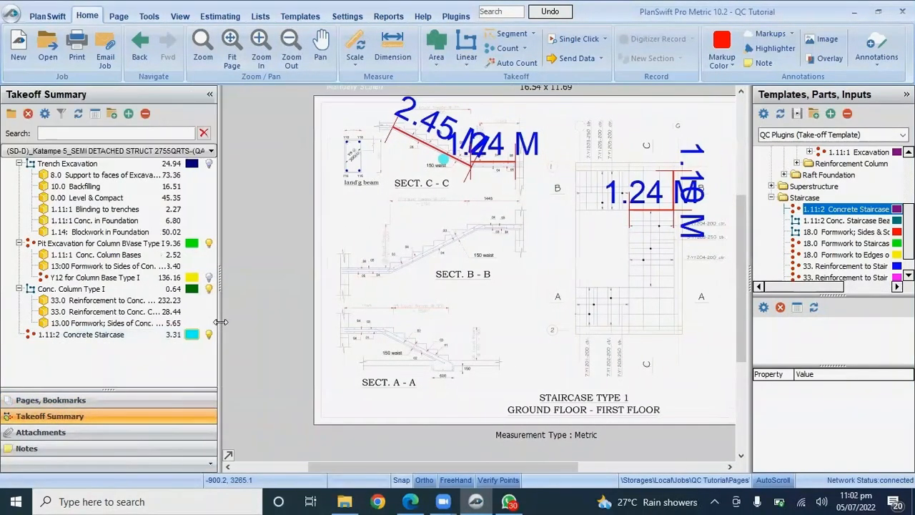
left_click(86, 336)
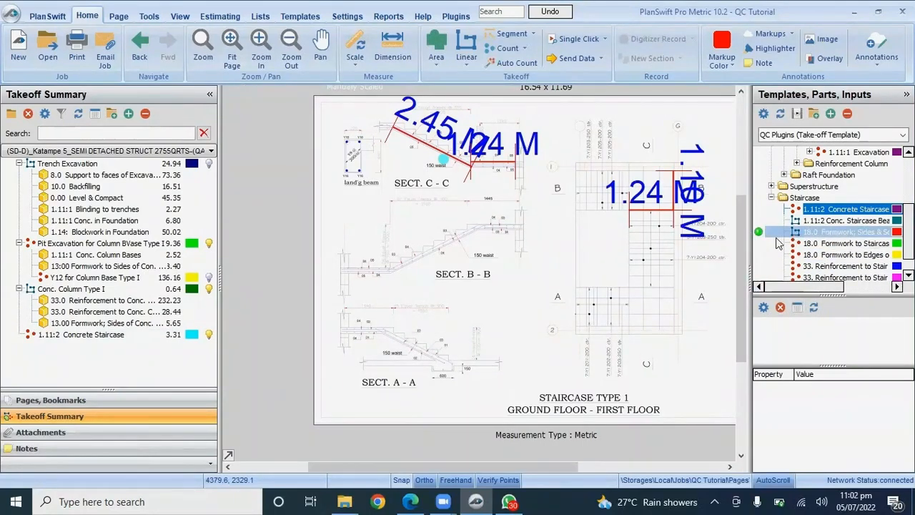
- Start an 18.0 Formwork to Staircase takeoff with floor number 4, landing length 1.24 m and landing width 1.1 m
left_click_drag(747, 245, 721, 245)
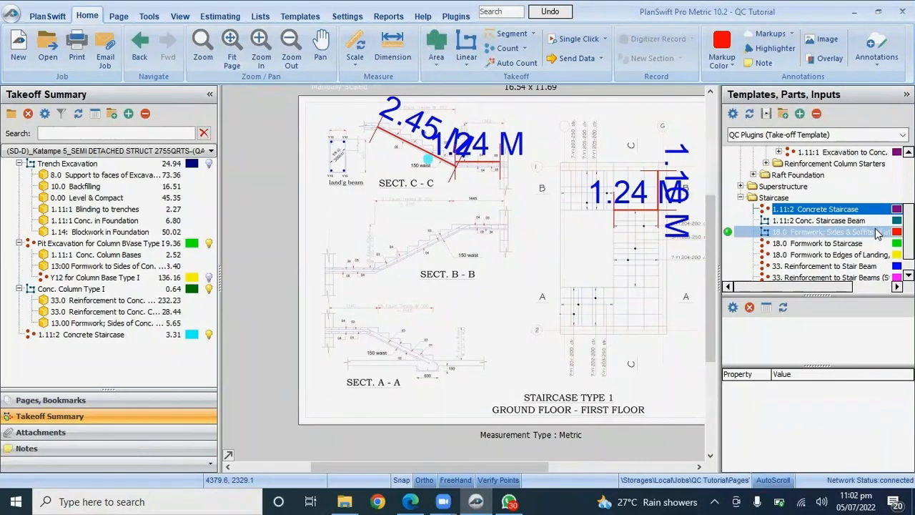
left_click_drag(717, 246, 653, 263)
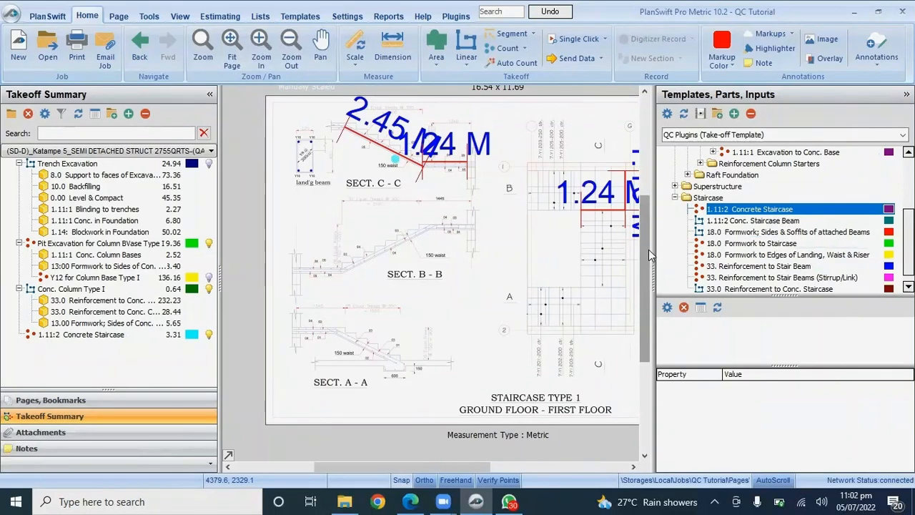
left_click_drag(653, 250, 729, 250)
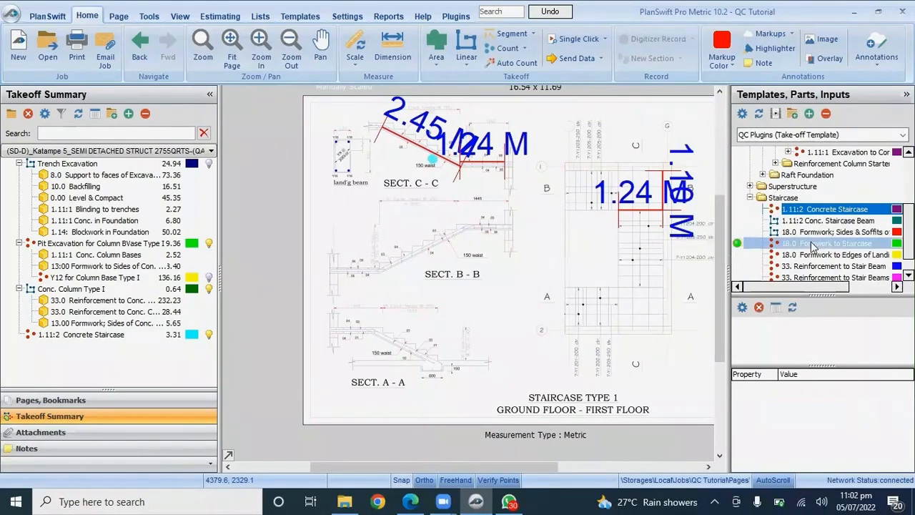
double_click(749, 247)
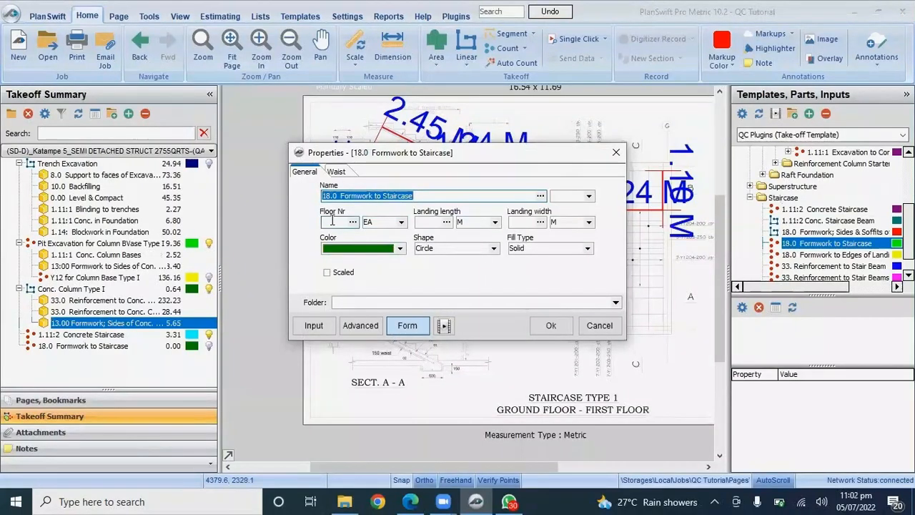
key("Tab")
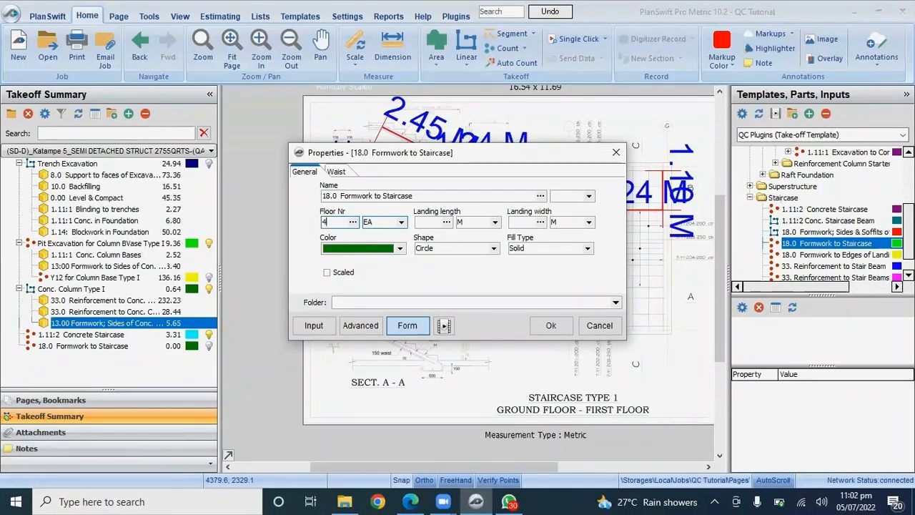
left_click(429, 224)
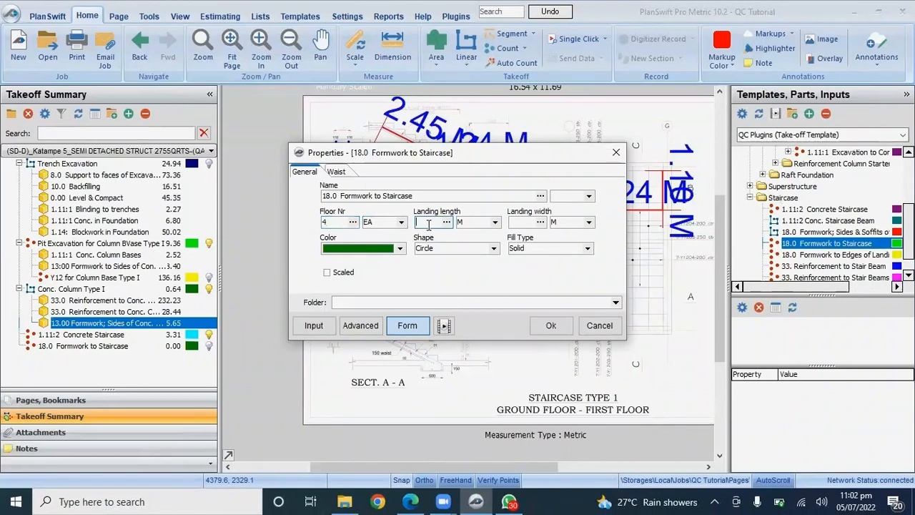
type("1.24")
left_click(513, 222)
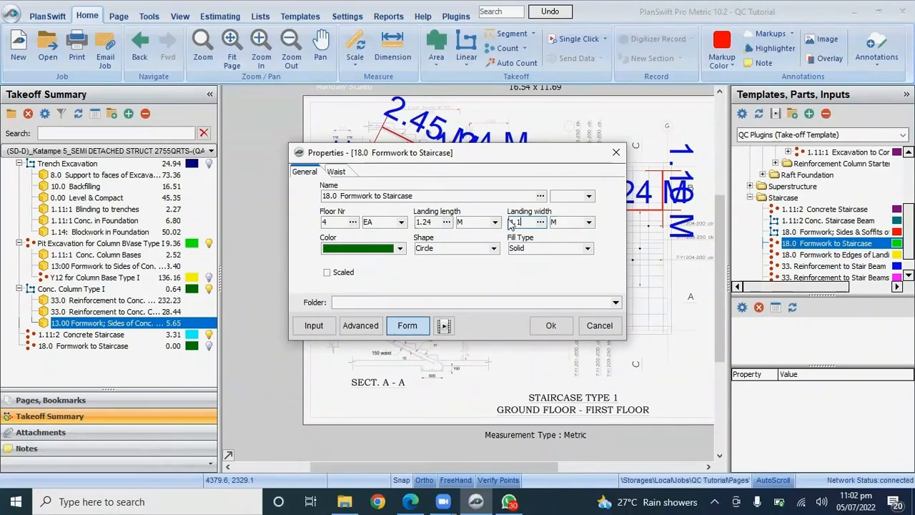
- Set the staircase formwork's waist to 1.24 m wide and 2.45 m long, and confirm the takeoff properties
left_click(339, 172)
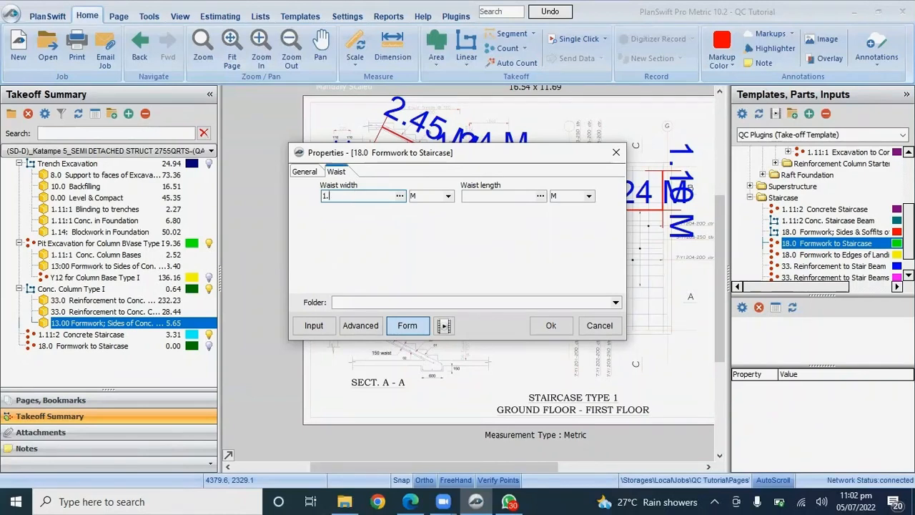
left_click(487, 196)
type("2.45")
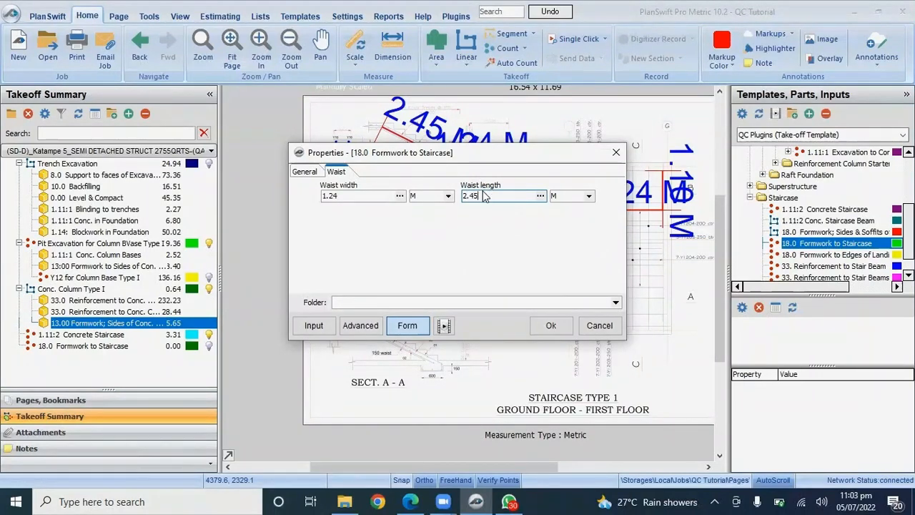
left_click(549, 325)
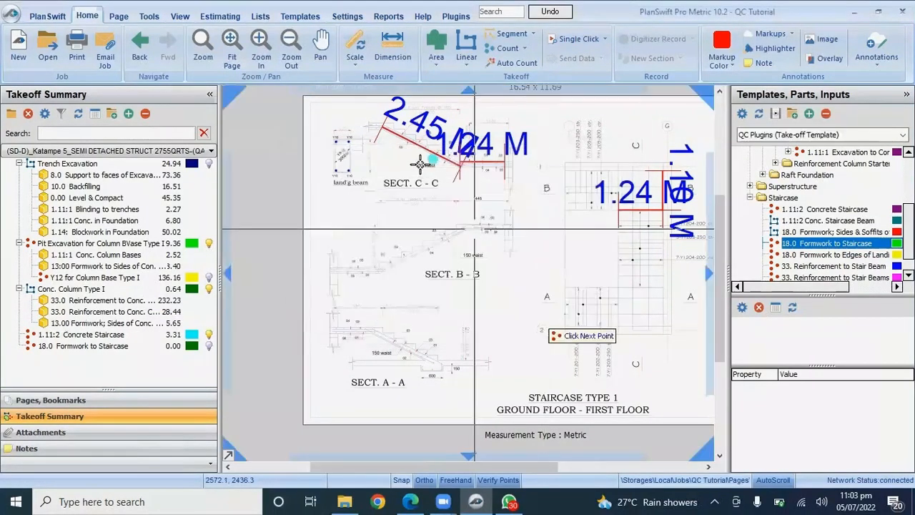
- Place the formwork count marker on the stair flight in Section C-C and stop recording
left_click(412, 154)
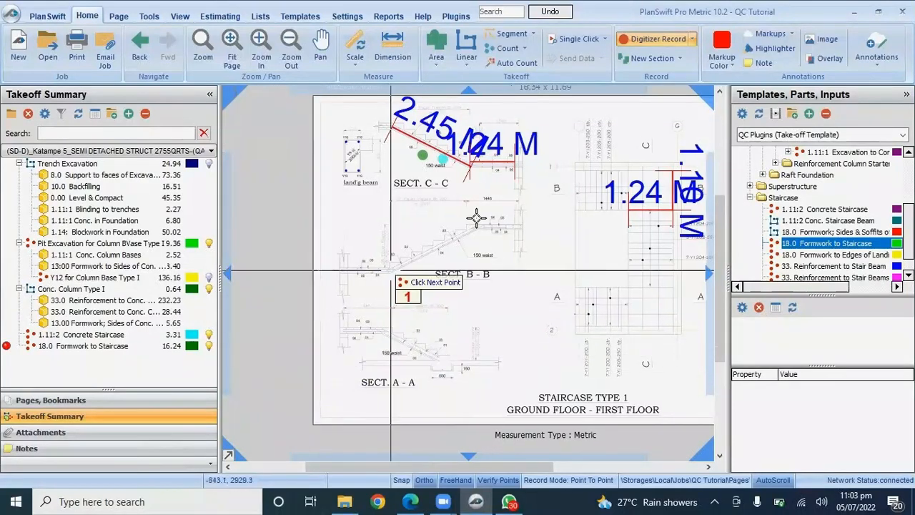
left_click(639, 39)
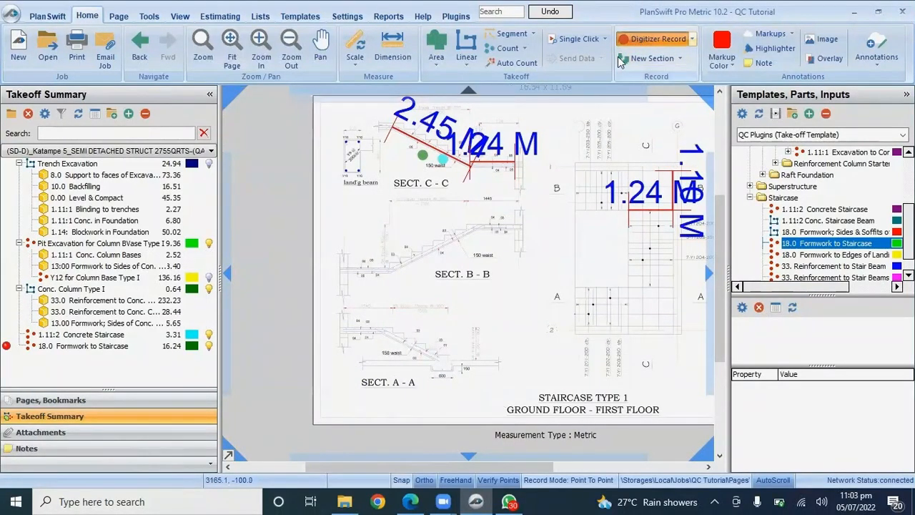
scroll(379, 296, "up", 3)
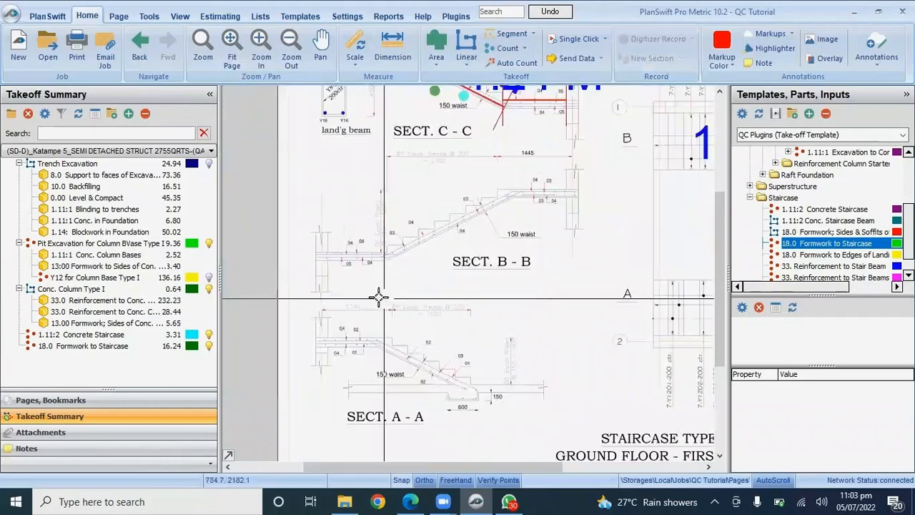
scroll(664, 225, "down", 3)
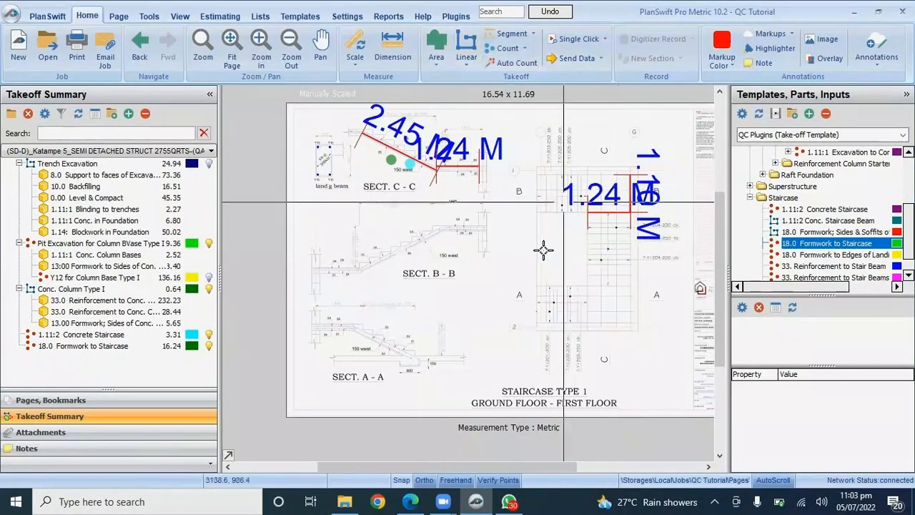
- Look through the Struct drawing pages and open the manually scaled sheet with the beam elevations
left_click(84, 404)
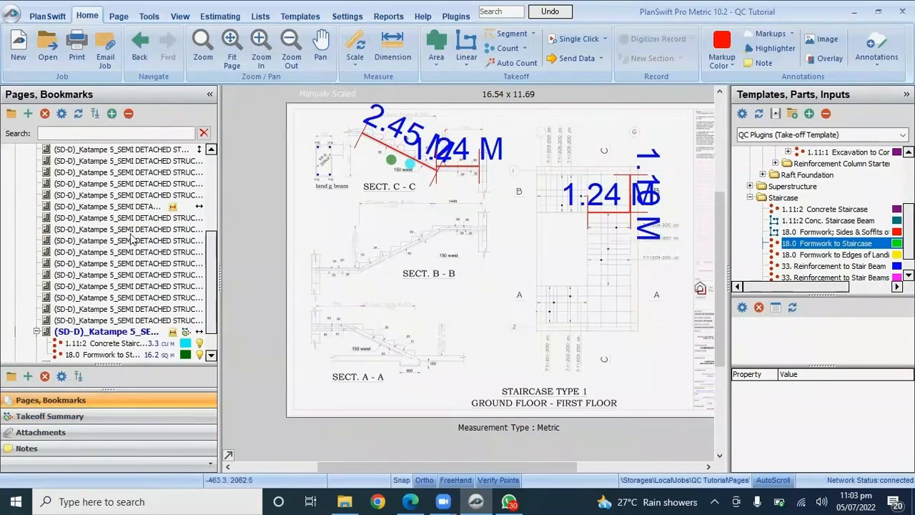
scroll(130, 230, "up", 1)
left_click(113, 230)
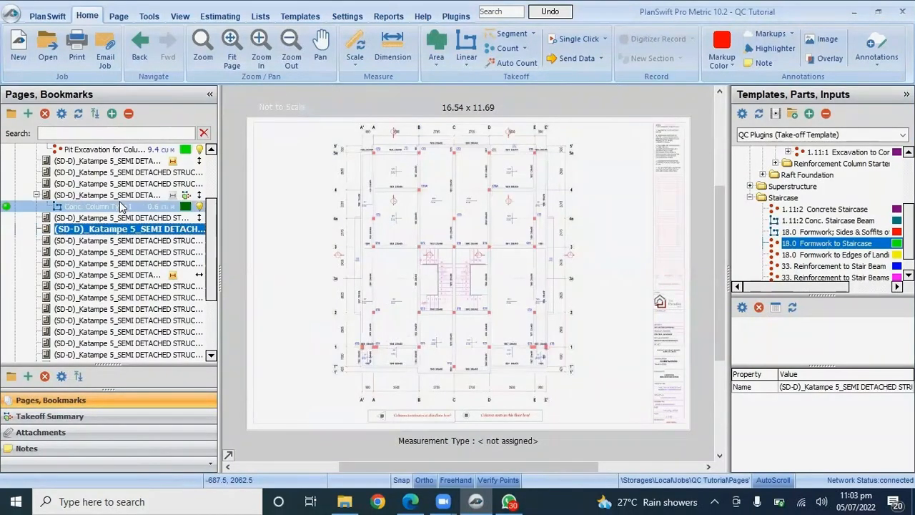
left_click(120, 207)
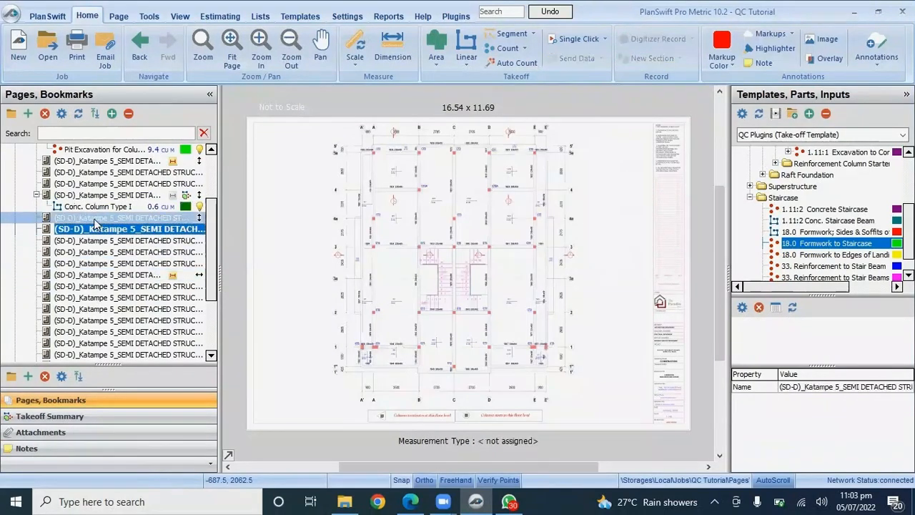
left_click(93, 255)
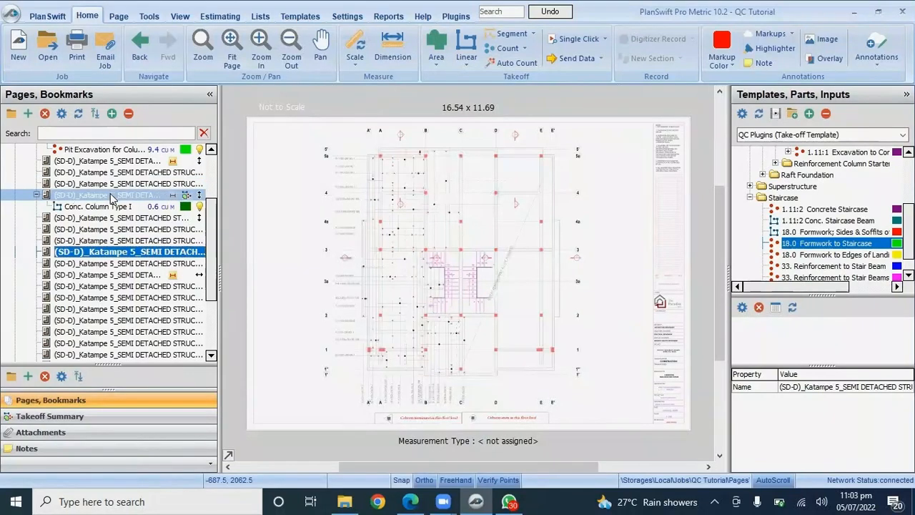
left_click(110, 193)
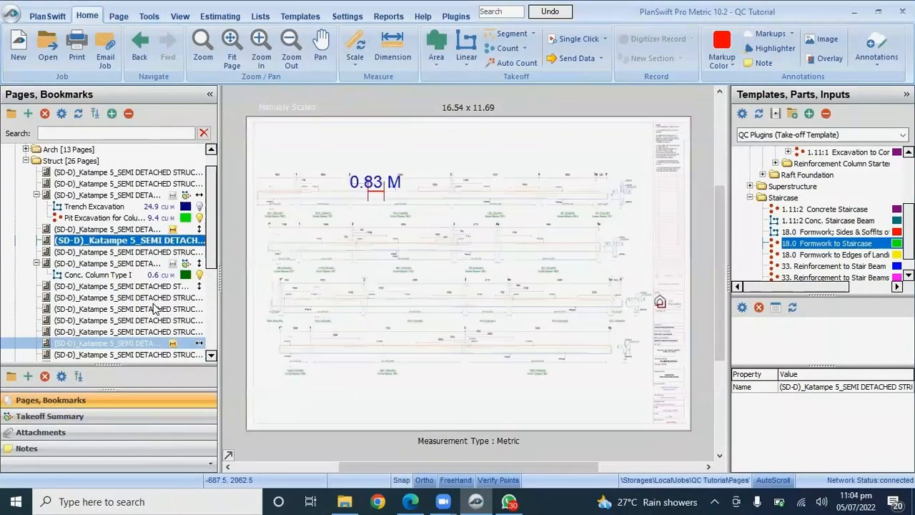
- Examine the beam elevations and cross-sections, including the bar marks and section dimensions of beams 1B6 and 1B7
scroll(620, 170, "up", 3)
scroll(620, 170, "up", 3)
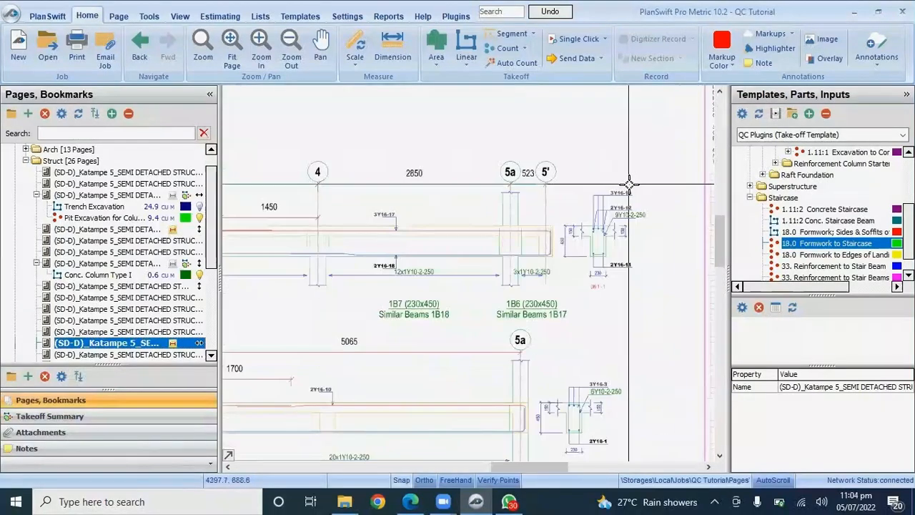
scroll(657, 193, "up", 2)
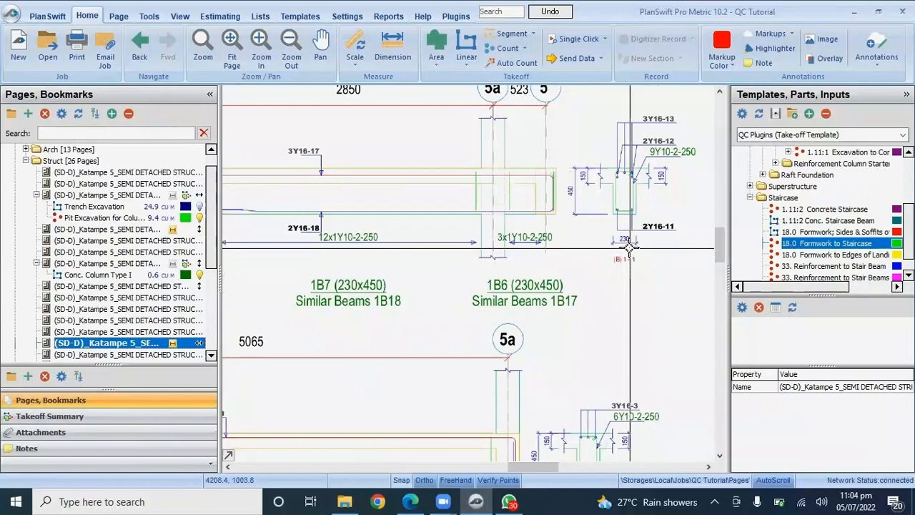
scroll(633, 247, "down", 5)
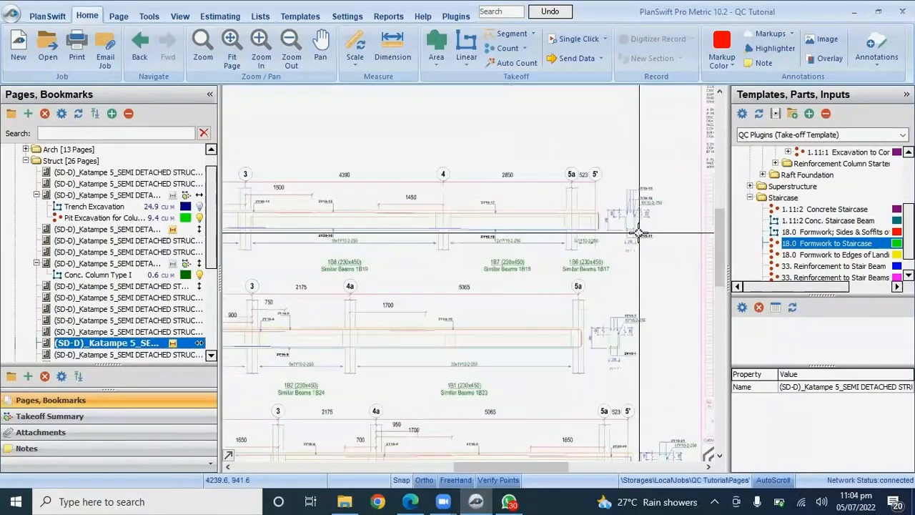
scroll(639, 241, "up", 4)
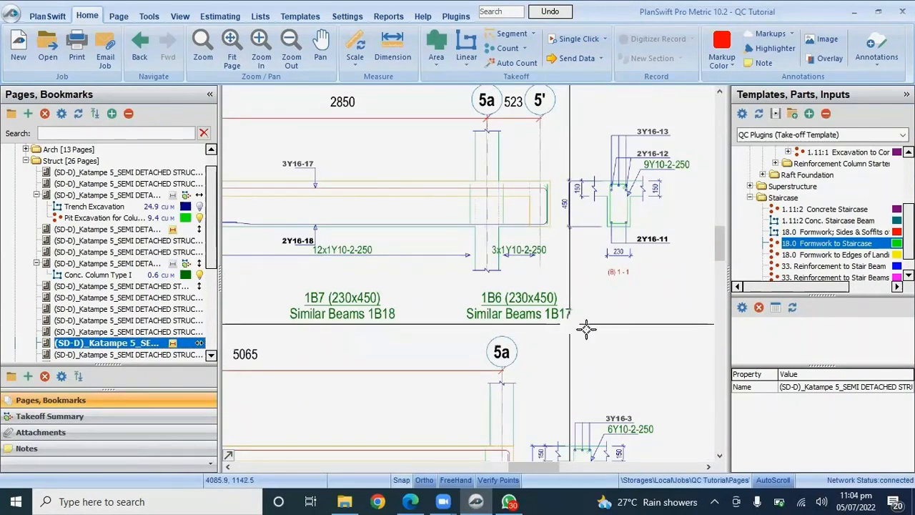
scroll(586, 329, "down", 4)
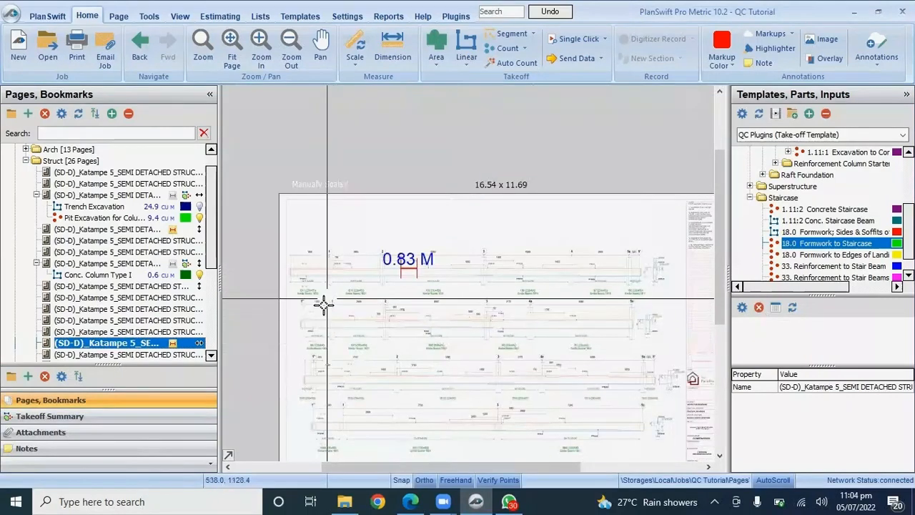
scroll(324, 305, "up", 3)
scroll(517, 216, "up", 2)
scroll(517, 216, "down", 2)
- Narrow the page list and the template panel to enlarge the drawing area
left_click_drag(221, 273, 170, 274)
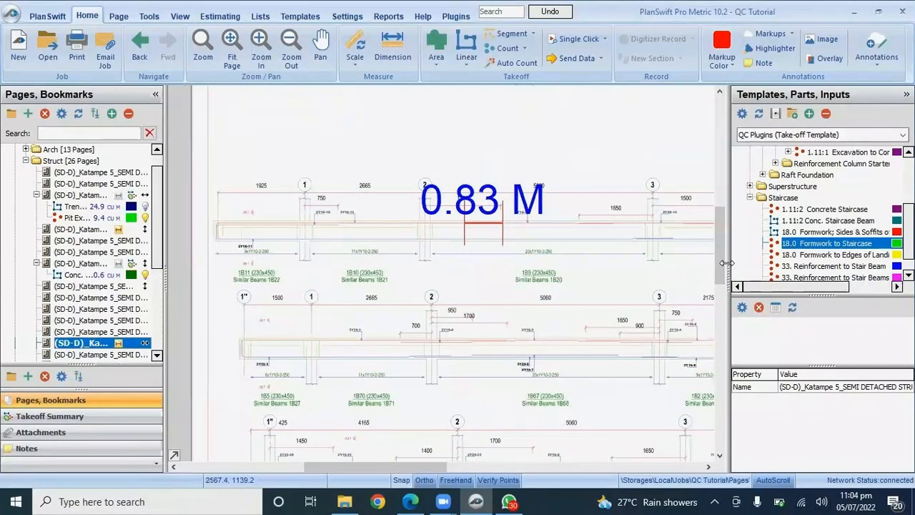
left_click_drag(745, 262, 784, 262)
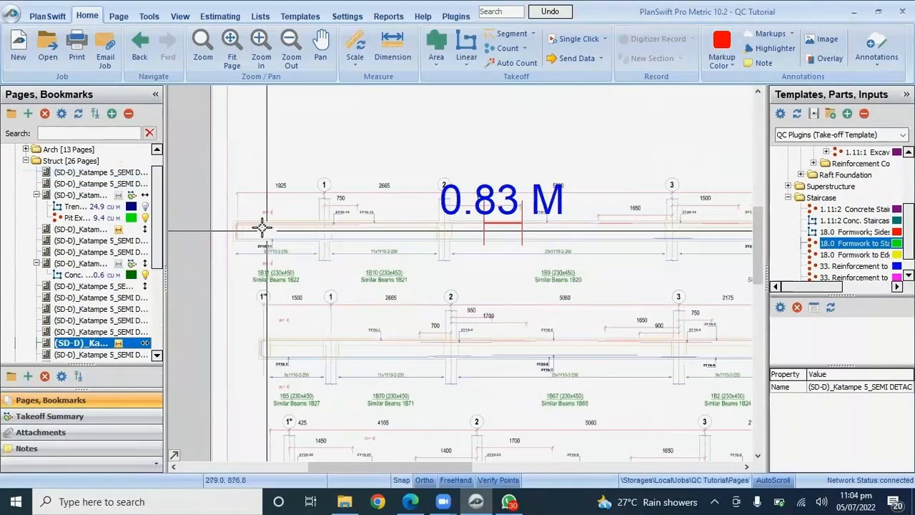
scroll(496, 224, "up", 2)
scroll(441, 259, "down", 2)
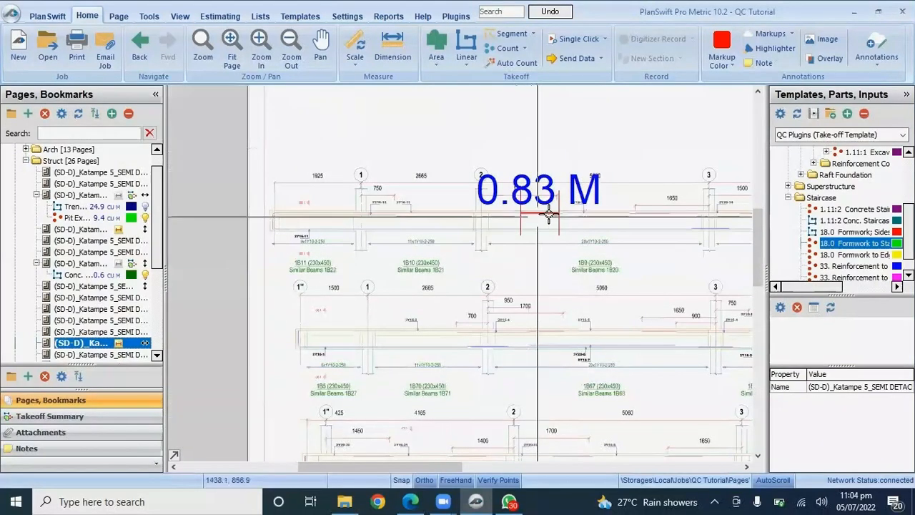
- Examine the reinforcement along the uppermost beam row, tracing the bars and their overlaps through beams 1B9, 1B8 and 1B7
scroll(548, 214, "up", 4)
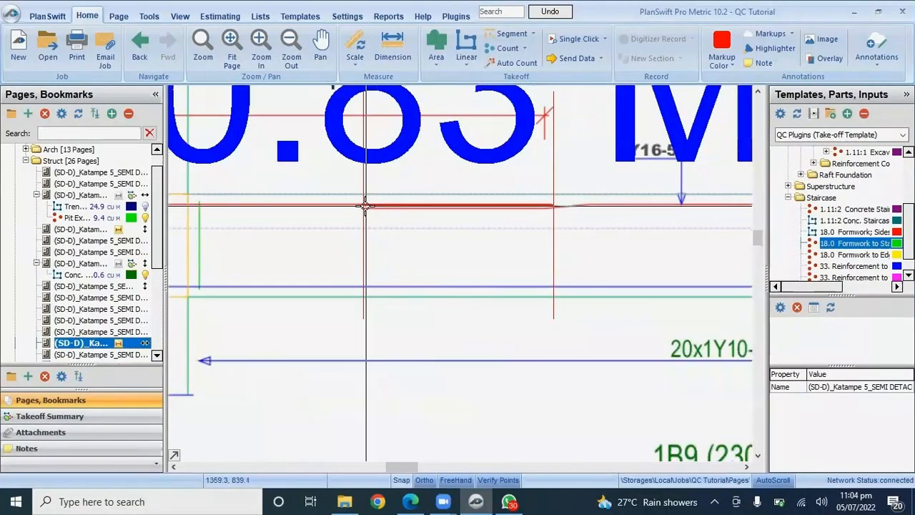
scroll(365, 206, "down", 4)
scroll(363, 207, "down", 2)
scroll(363, 207, "up", 6)
scroll(364, 207, "down", 5)
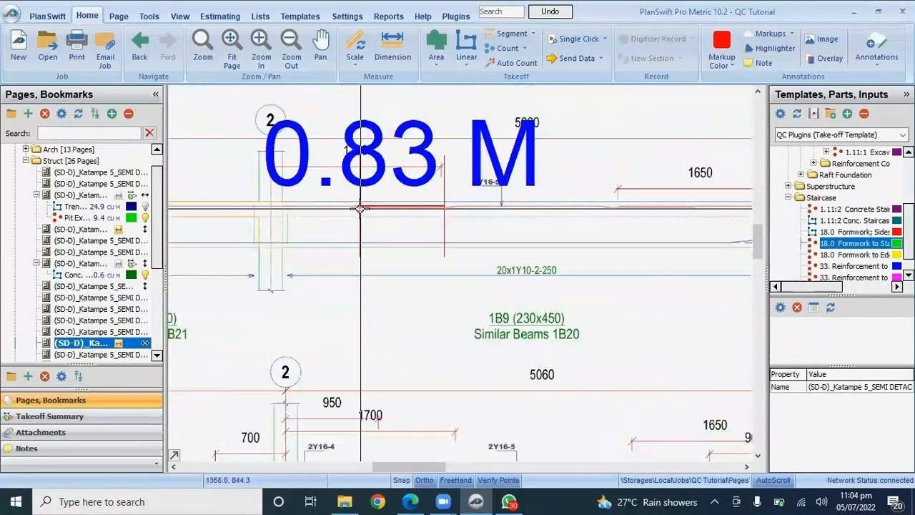
scroll(500, 207, "up", 3)
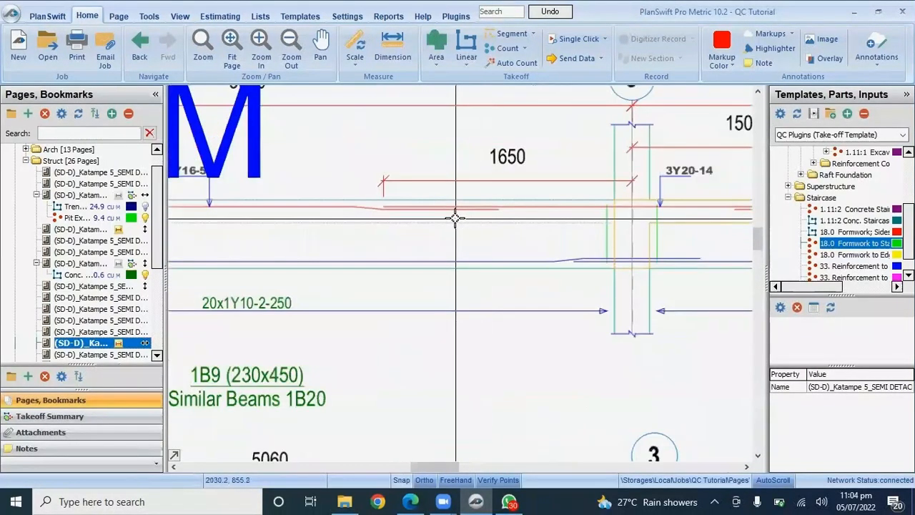
scroll(453, 217, "down", 5)
scroll(503, 216, "up", 3)
scroll(515, 213, "down", 5)
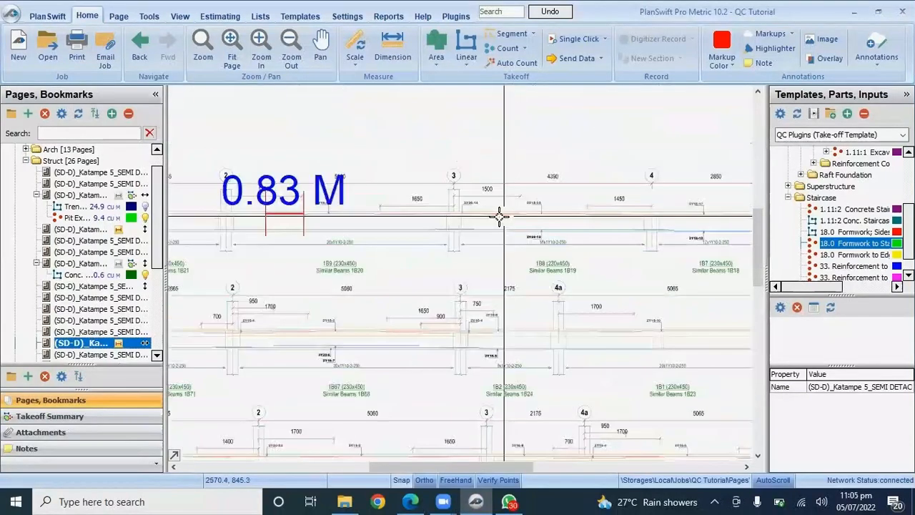
scroll(600, 220, "up", 4)
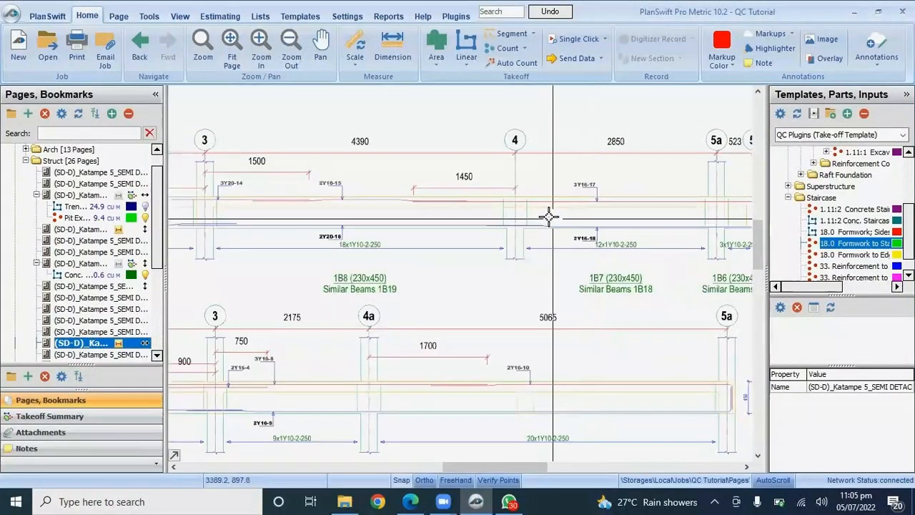
scroll(544, 212, "down", 4)
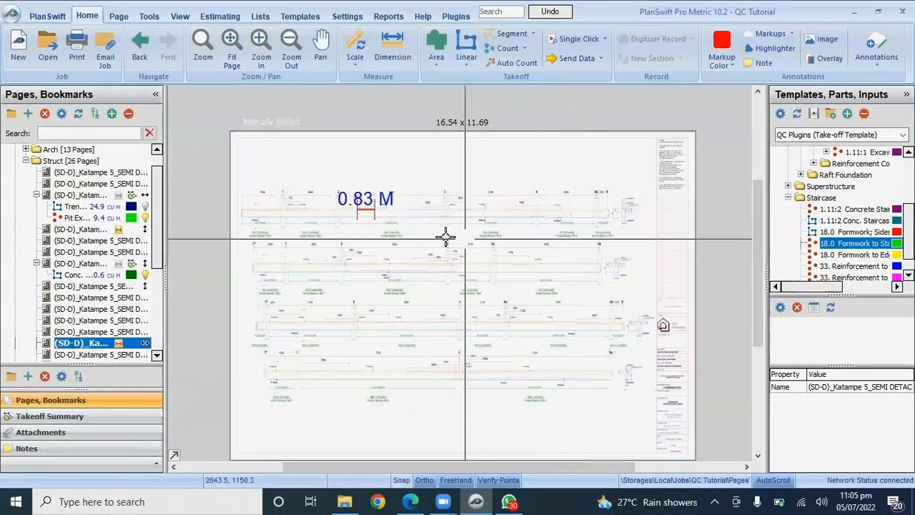
scroll(556, 205, "up", 4)
scroll(536, 221, "down", 3)
scroll(408, 198, "up", 4)
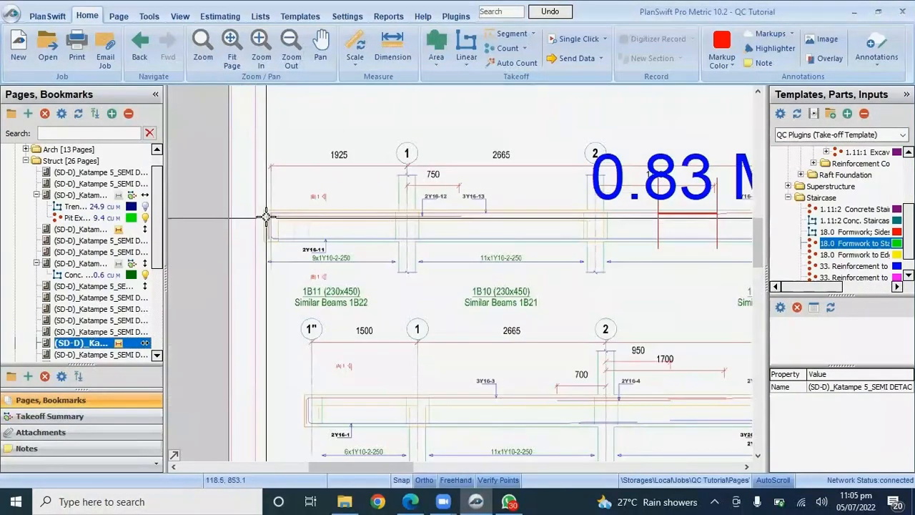
- Dimension the horizontal run and the vertical end bend of bar 2Y16-12 in beam 1B11, and stop recording
scroll(265, 216, "up", 2)
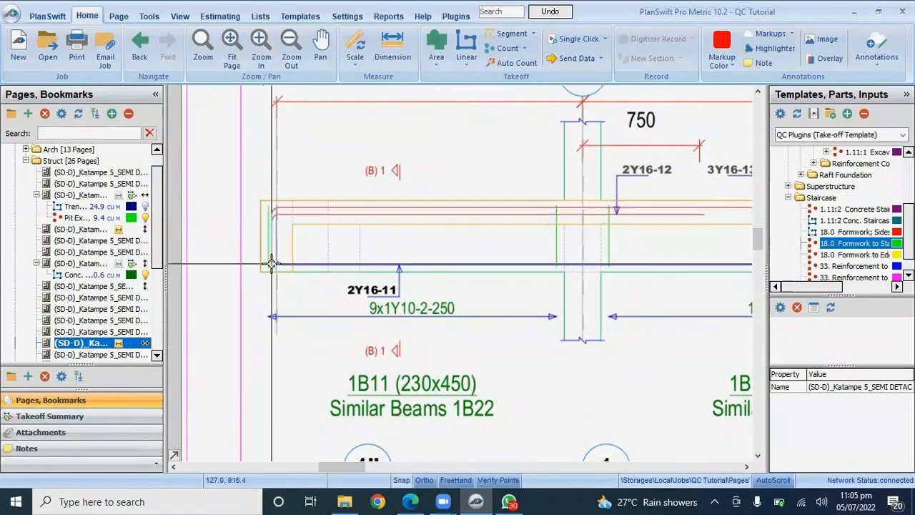
left_click(391, 42)
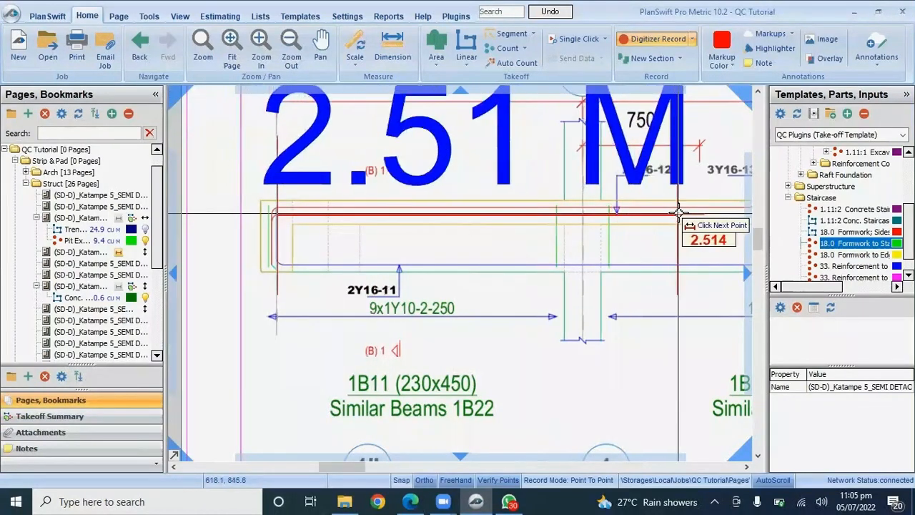
left_click(701, 213)
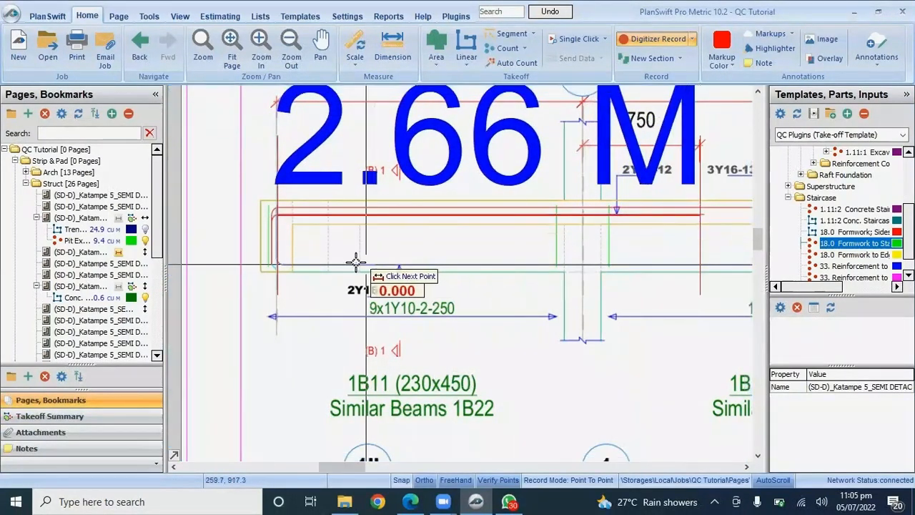
scroll(272, 222, "up", 3)
left_click(288, 213)
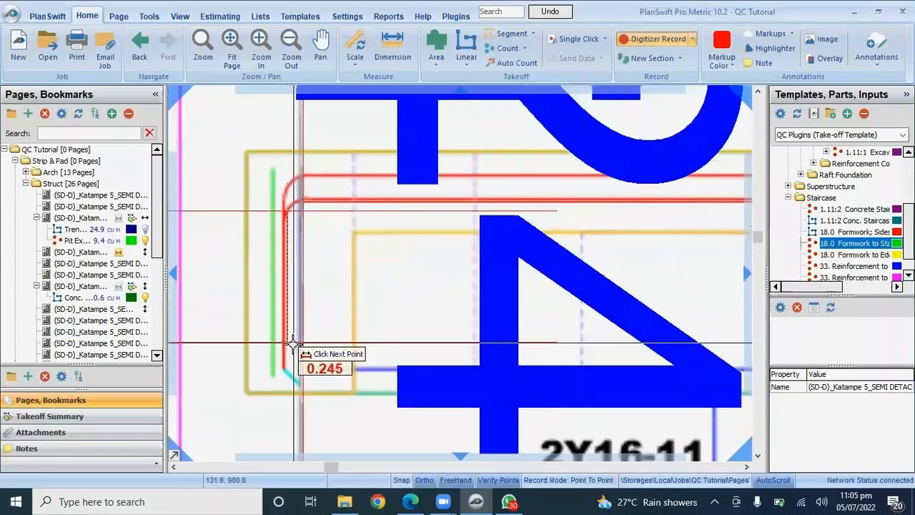
left_click(289, 367)
scroll(369, 255, "down", 5)
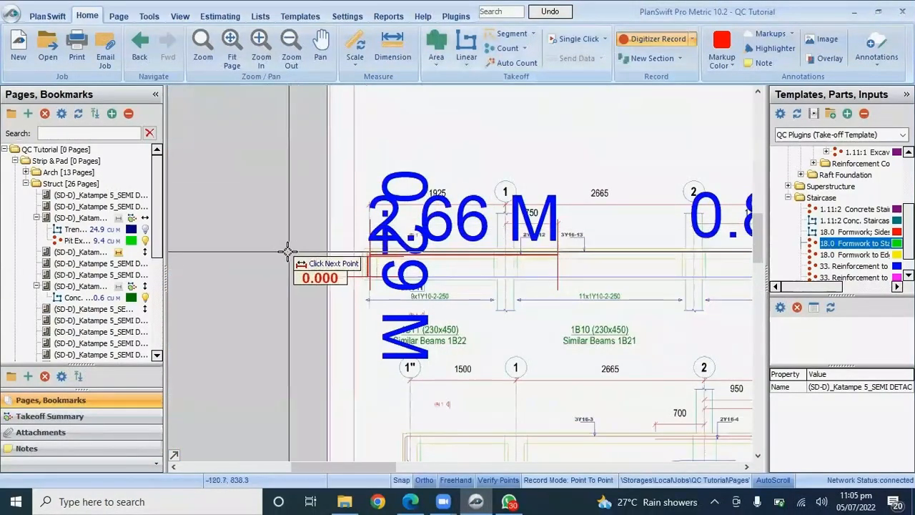
scroll(314, 236, "down", 2)
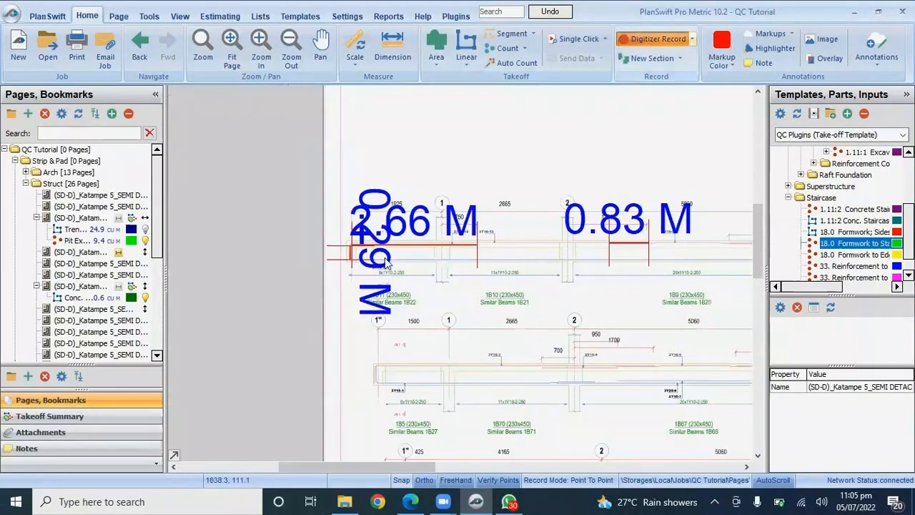
left_click(453, 260)
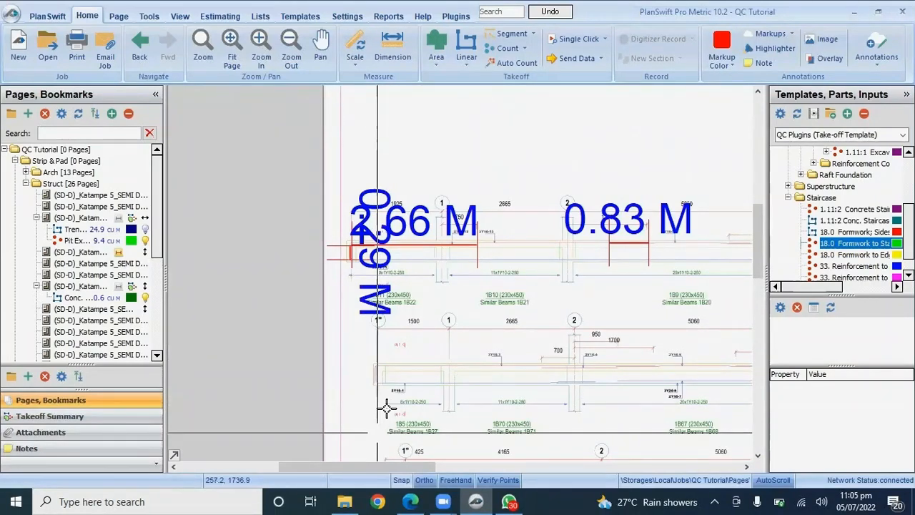
scroll(331, 374, "down", 3)
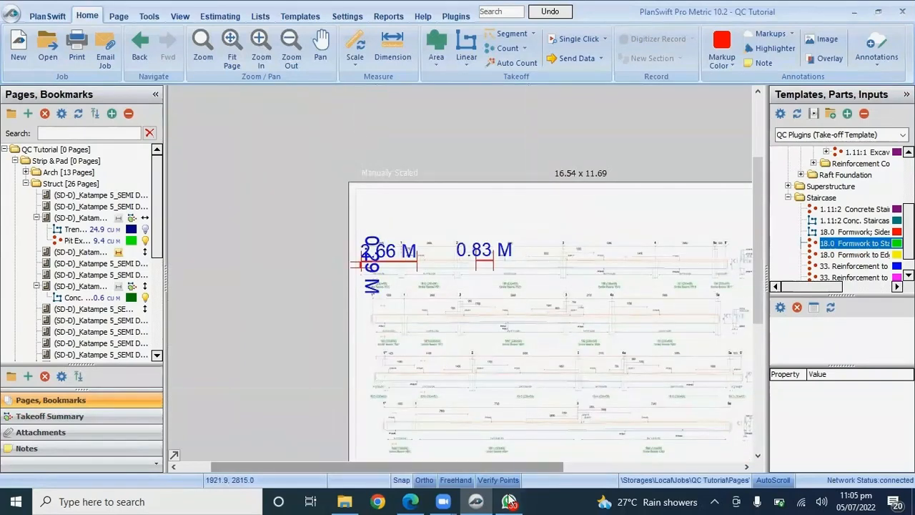
- Examine cross-section (B) 1-1 beside beam 1B6, checking its width, overall depth and slab thickness against the beam row
scroll(603, 265, "up", 5)
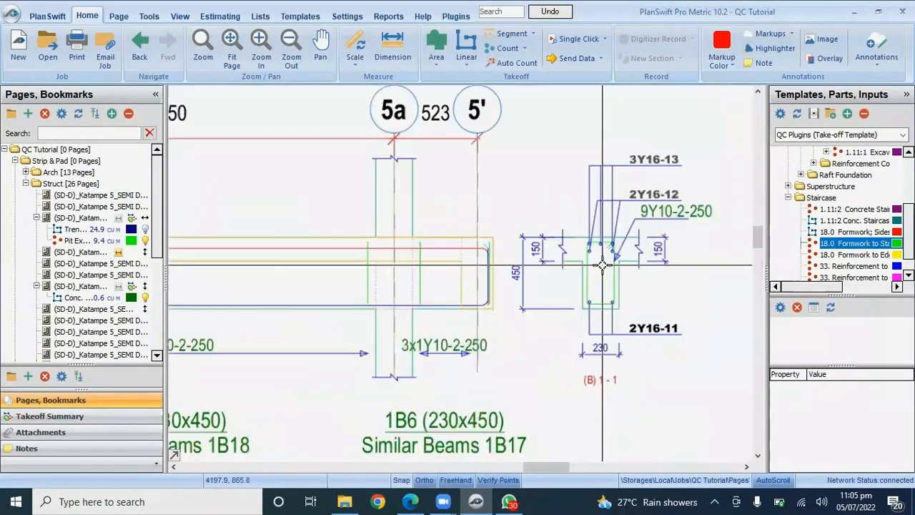
scroll(603, 265, "up", 2)
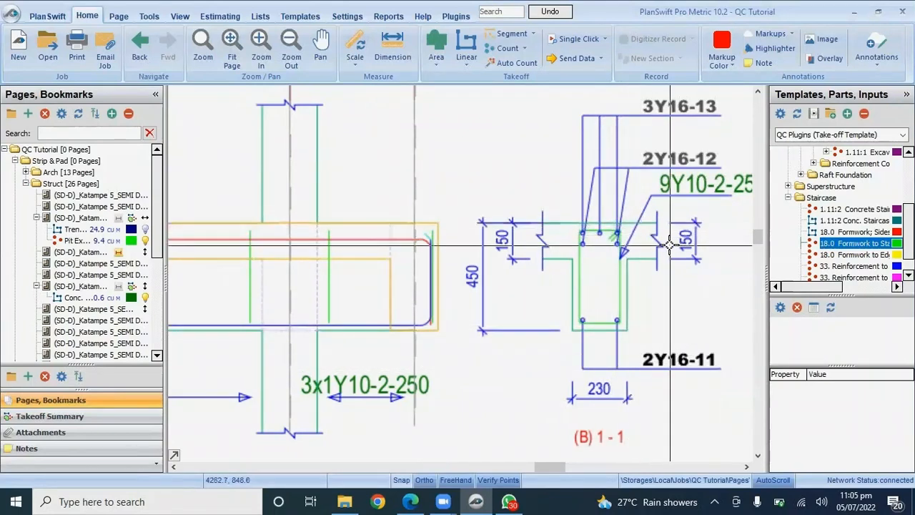
scroll(669, 245, "down", 5)
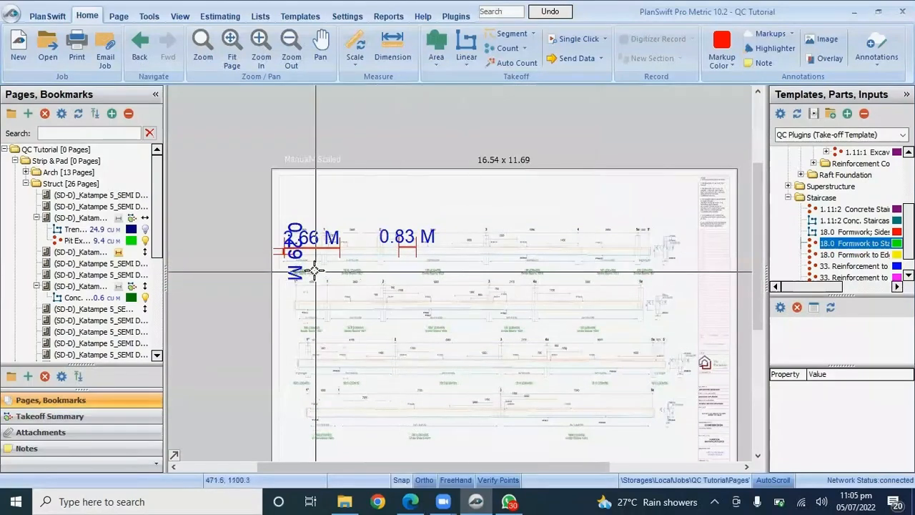
scroll(315, 271, "up", 3)
scroll(301, 253, "down", 3)
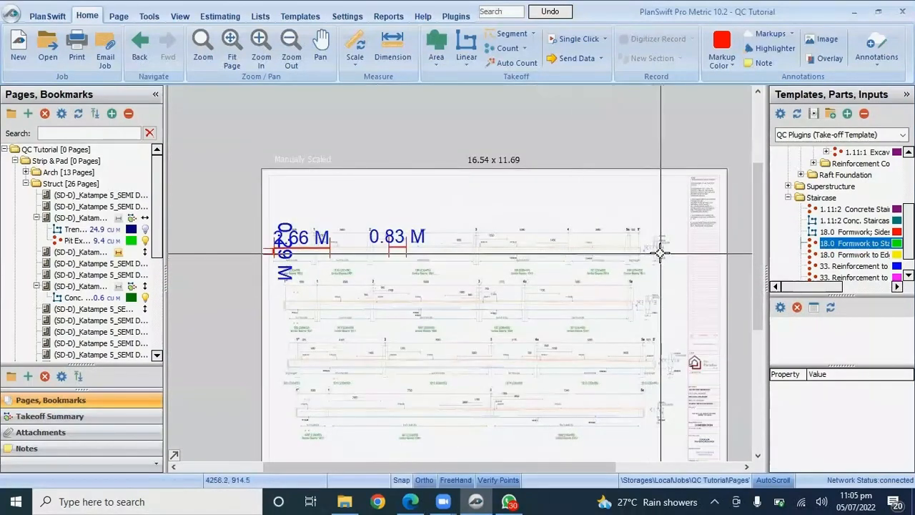
scroll(659, 253, "up", 4)
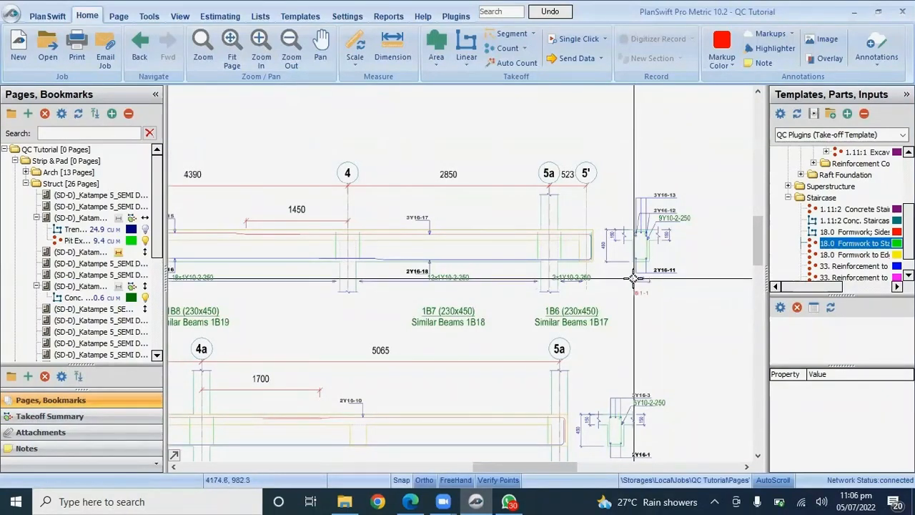
scroll(647, 236, "up", 2)
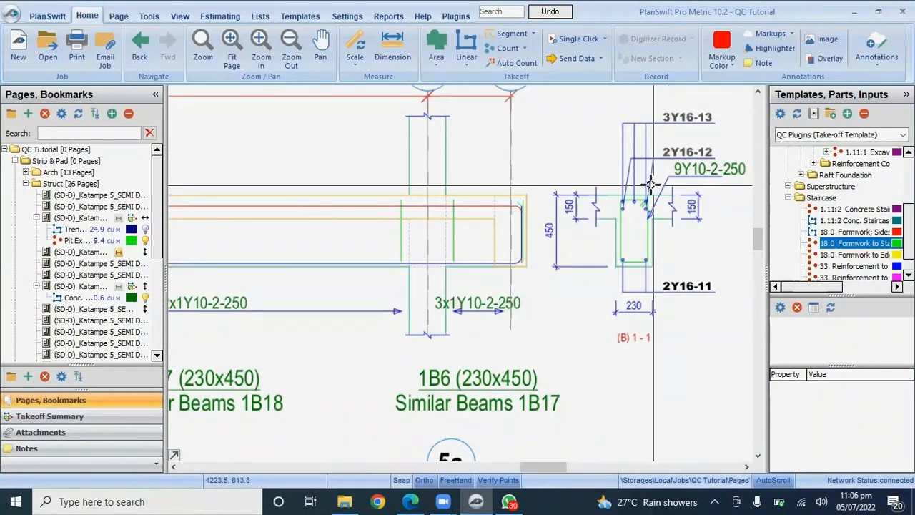
scroll(567, 250, "down", 5)
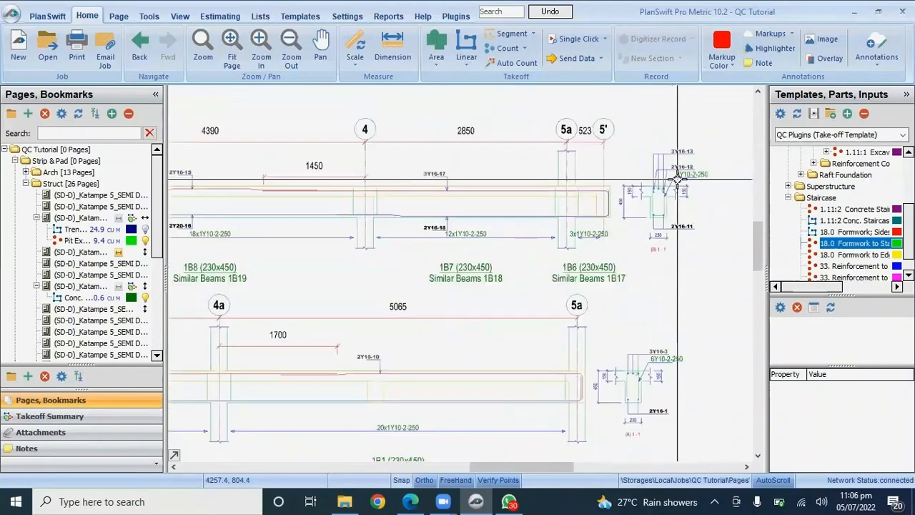
scroll(280, 278, "down", 2)
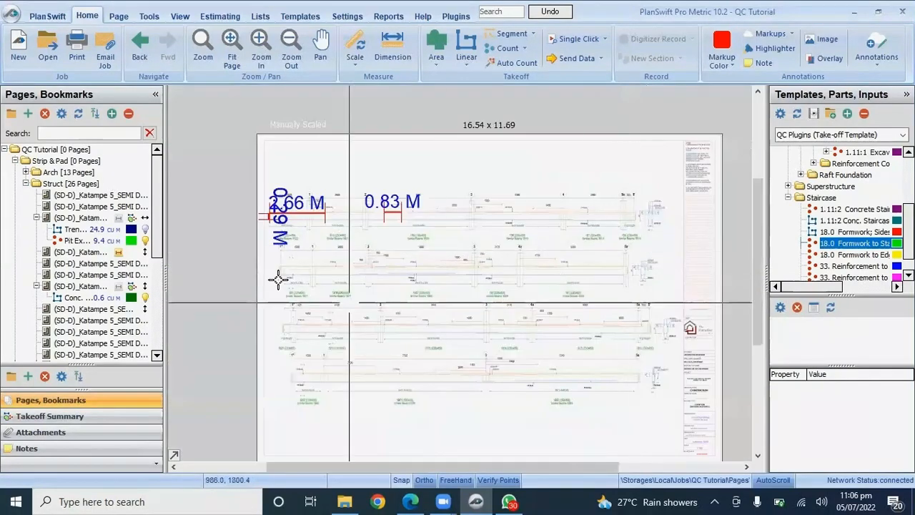
- Examine the labels of beams 1B11 and 1B10 to identify the similar beams that share their details
scroll(387, 190, "up", 5)
scroll(337, 190, "down", 3)
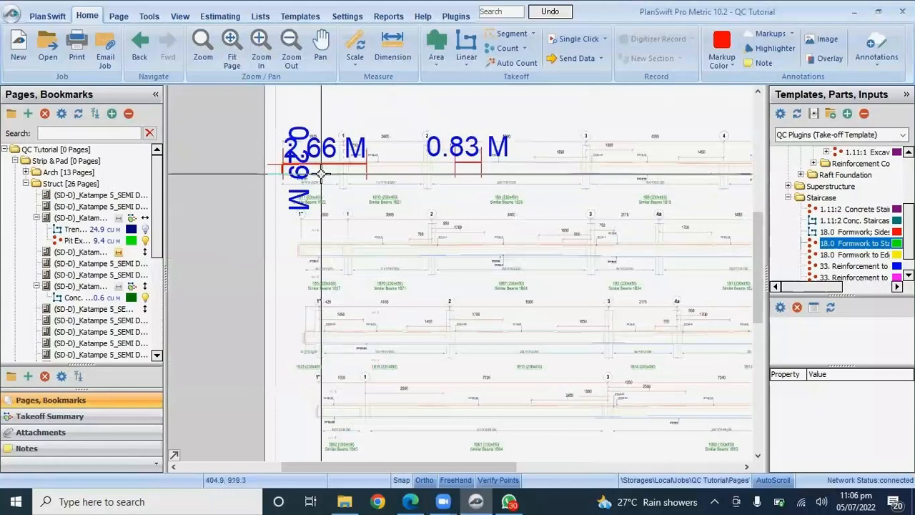
scroll(337, 190, "up", 3)
scroll(323, 236, "up", 3)
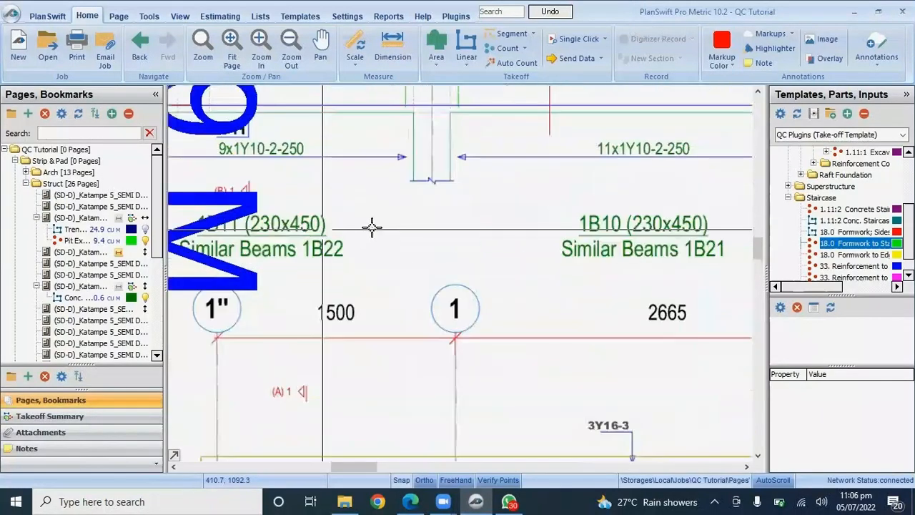
scroll(358, 222, "down", 3)
scroll(359, 222, "up", 3)
scroll(501, 238, "down", 2)
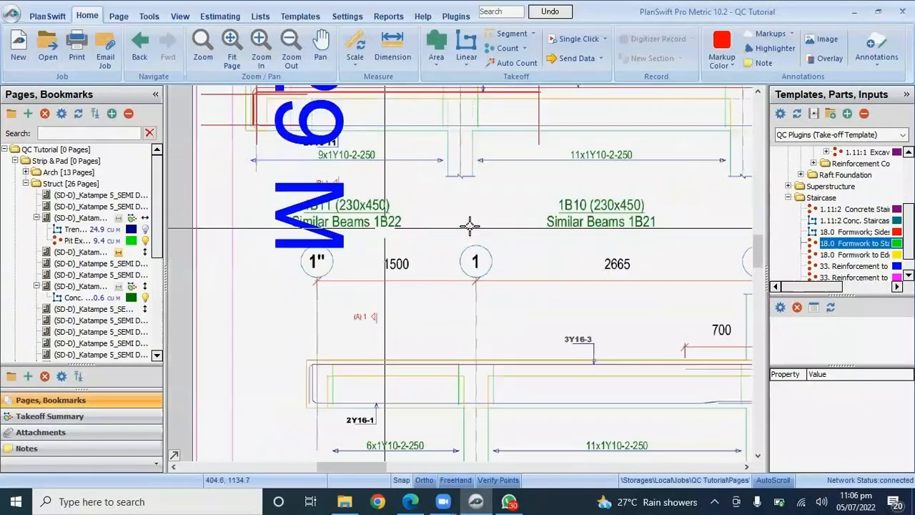
scroll(474, 225, "up", 2)
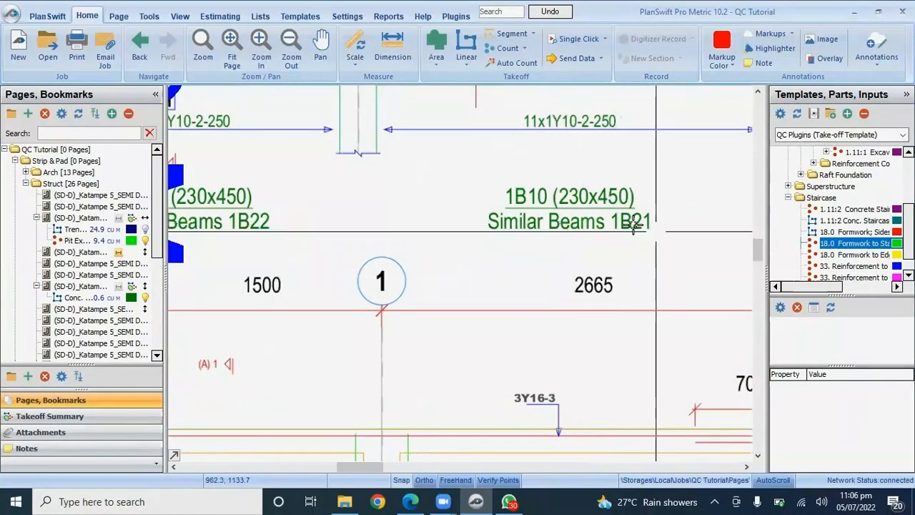
scroll(565, 218, "down", 2)
scroll(435, 226, "down", 3)
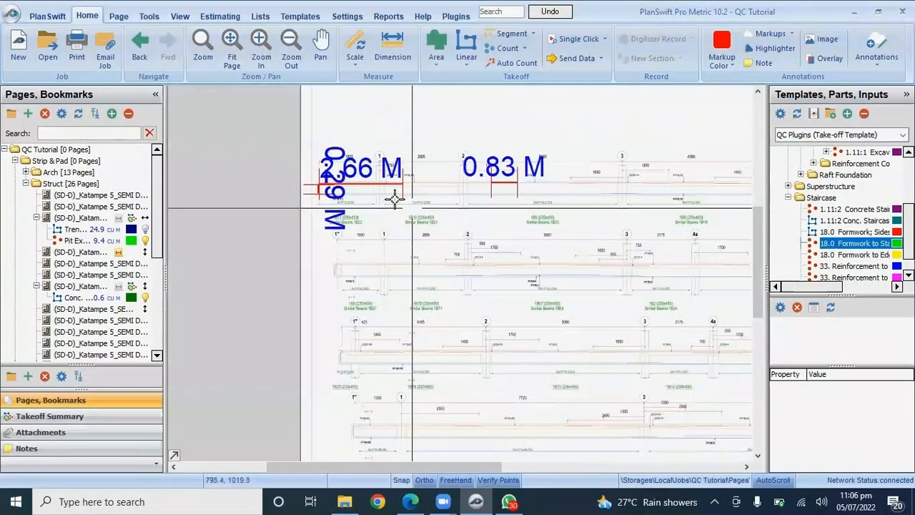
scroll(347, 191, "up", 3)
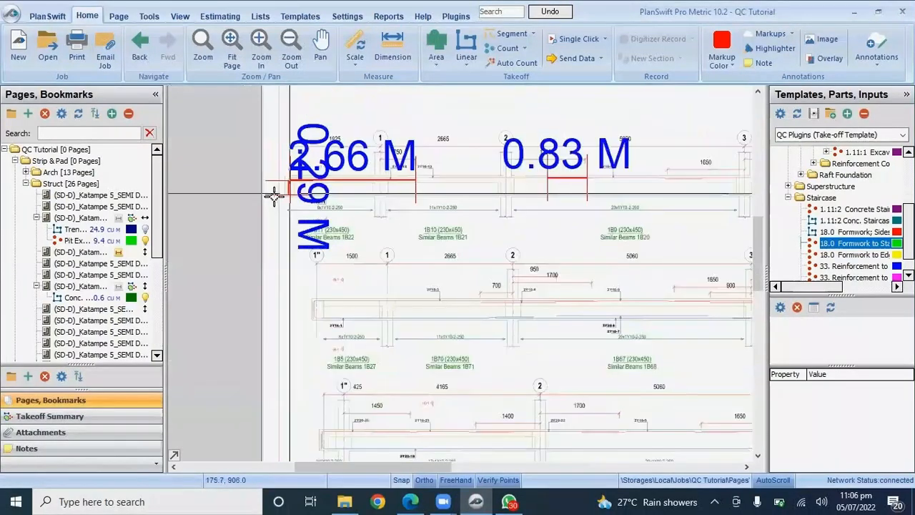
scroll(401, 185, "down", 3)
- Start a 1.11:2 Conc. Ground Beams takeoff from the template with thickness 0.30 m and width 0.23 m
mouse_move(857, 243)
left_mouse_down()
mouse_move(842, 200)
mouse_move(867, 247)
left_mouse_up()
left_click_drag(848, 279, 859, 224)
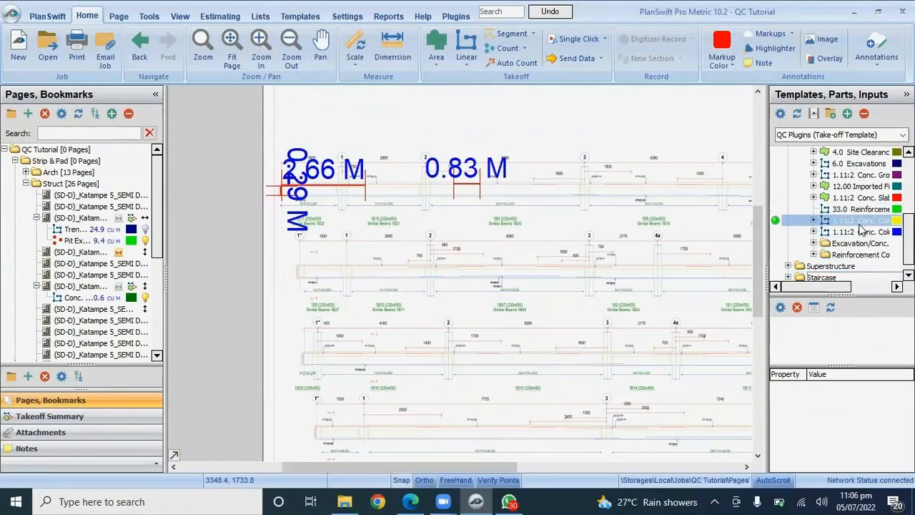
left_click_drag(776, 221, 833, 183)
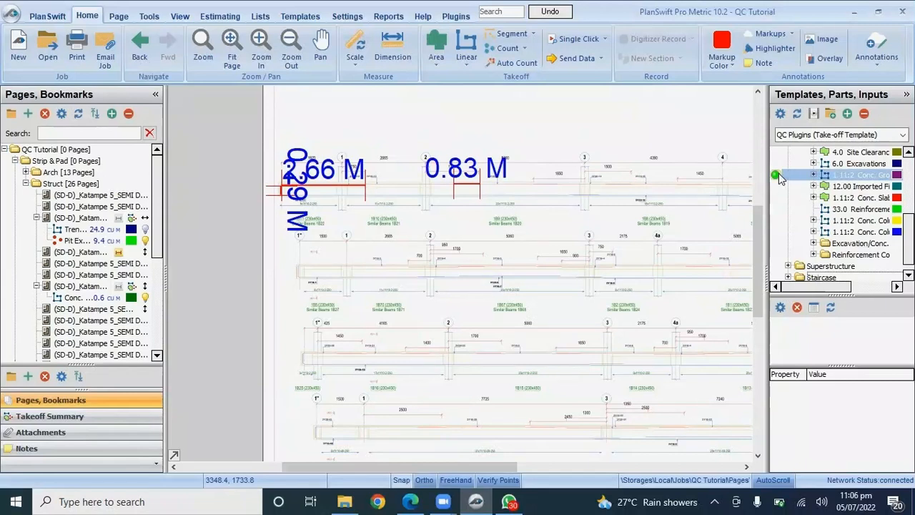
double_click(780, 177)
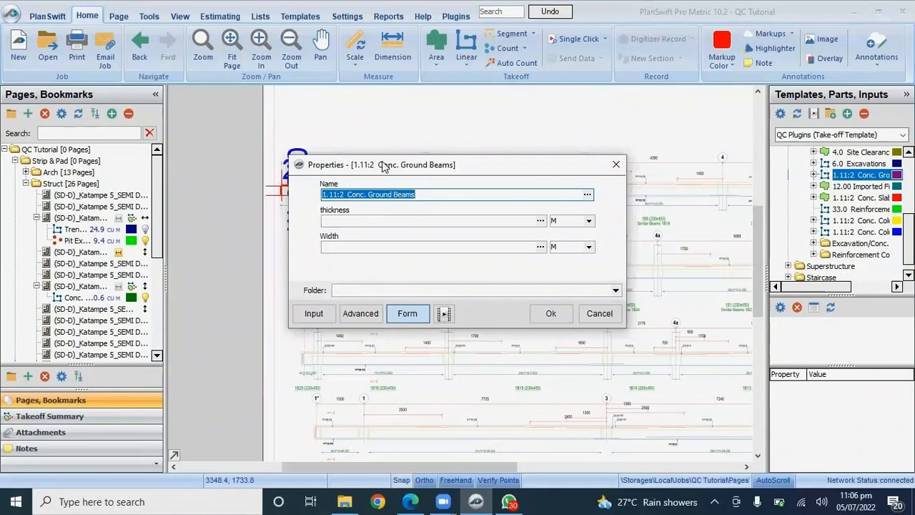
left_click_drag(385, 165, 372, 207)
left_click(361, 265)
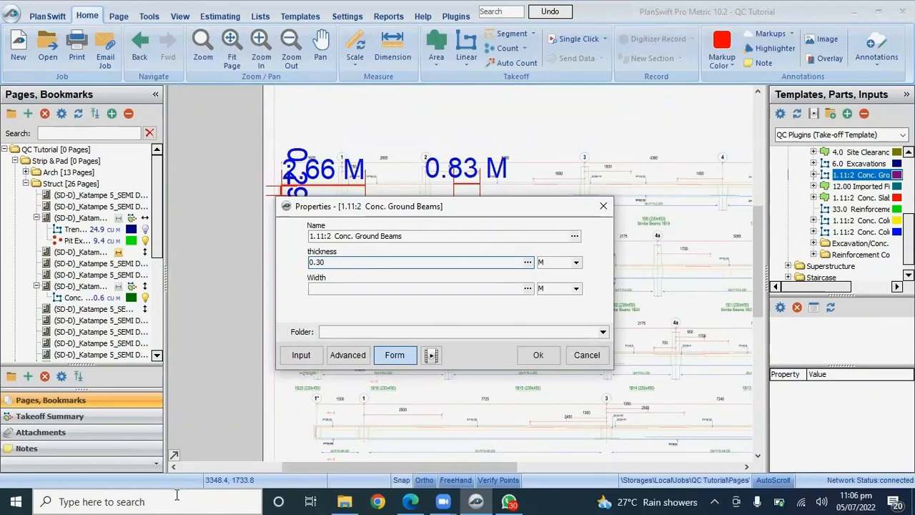
left_click(411, 290)
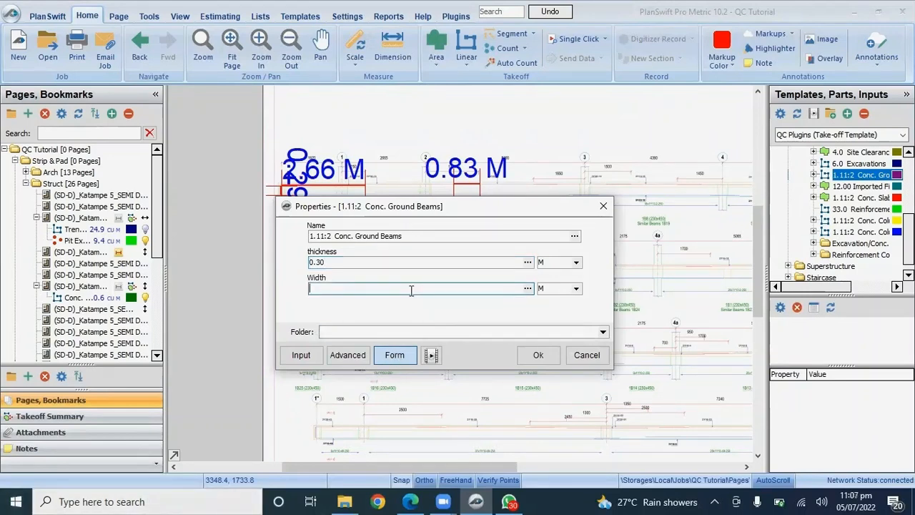
type("0.23")
left_click(538, 354)
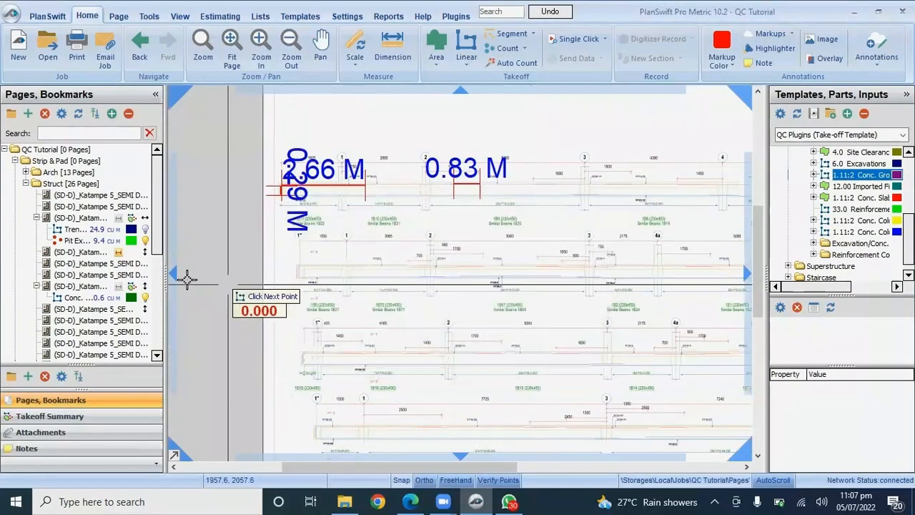
- Hide the page's dimensions and trace the concrete beam along the full uppermost beam row, about 17.6 m long
left_click(121, 263)
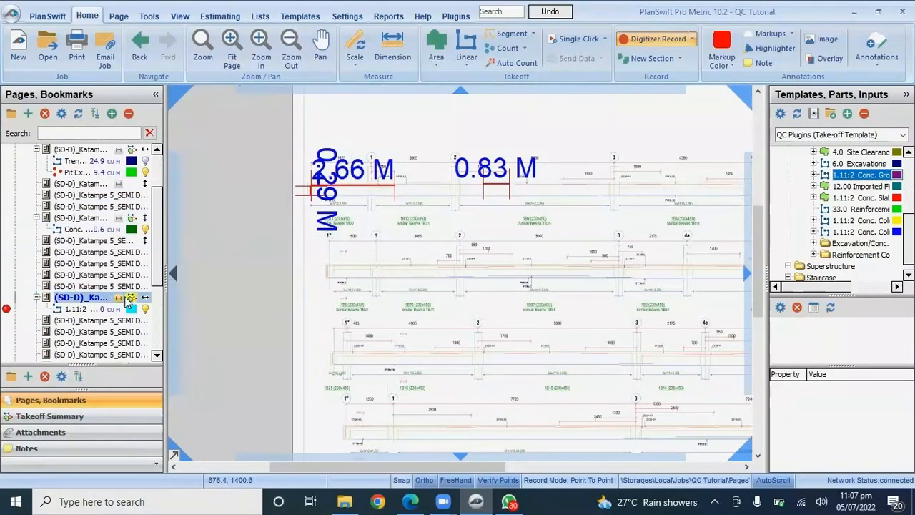
scroll(336, 197, "up", 5)
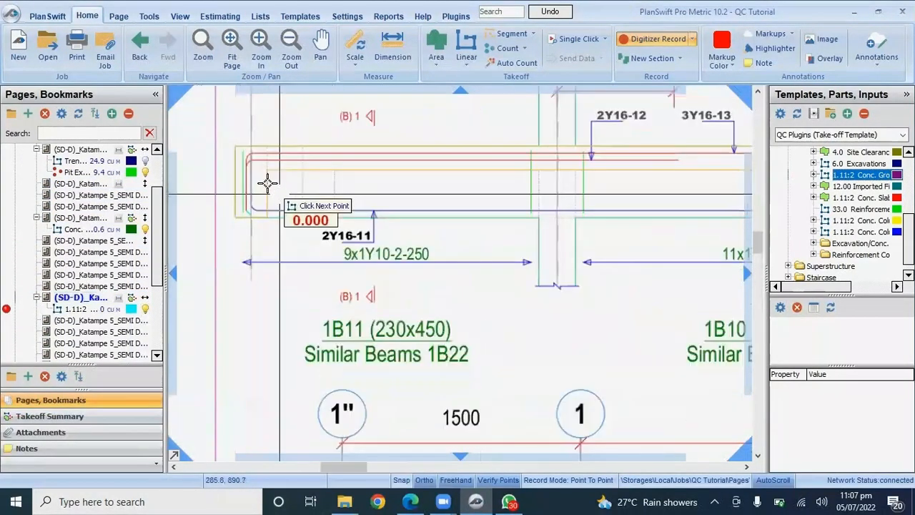
scroll(250, 157, "down", 2)
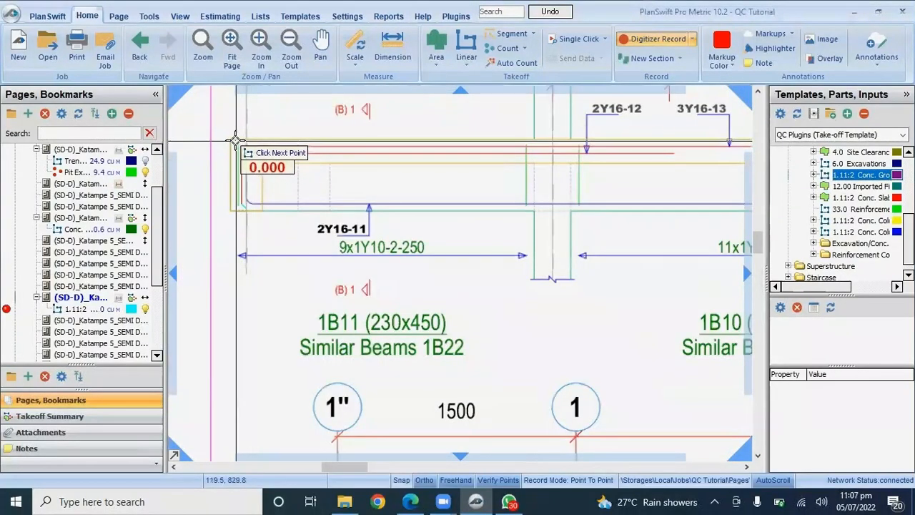
scroll(236, 143, "down", 5)
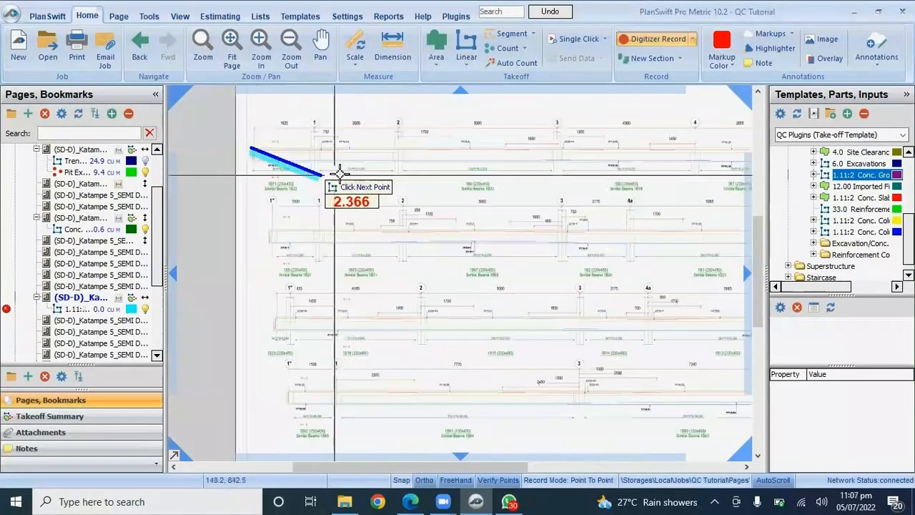
scroll(687, 165, "up", 5)
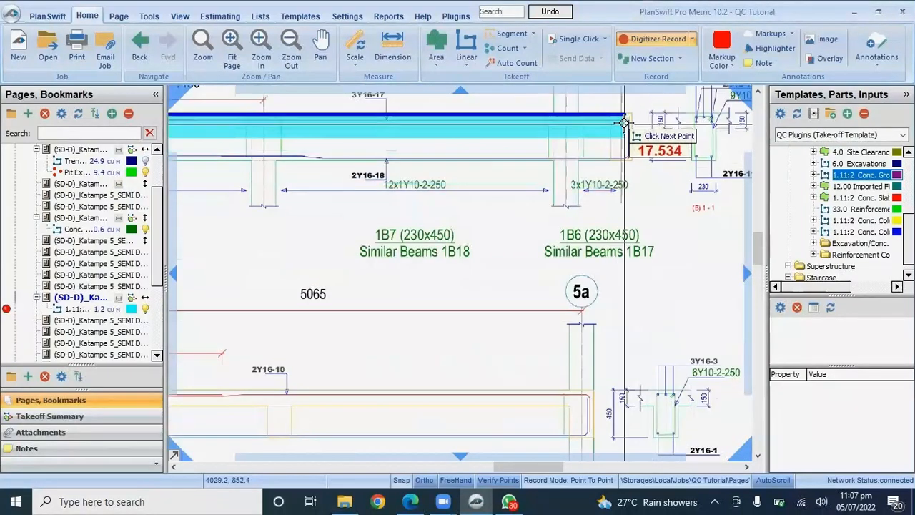
double_click(629, 121)
scroll(629, 122, "down", 6)
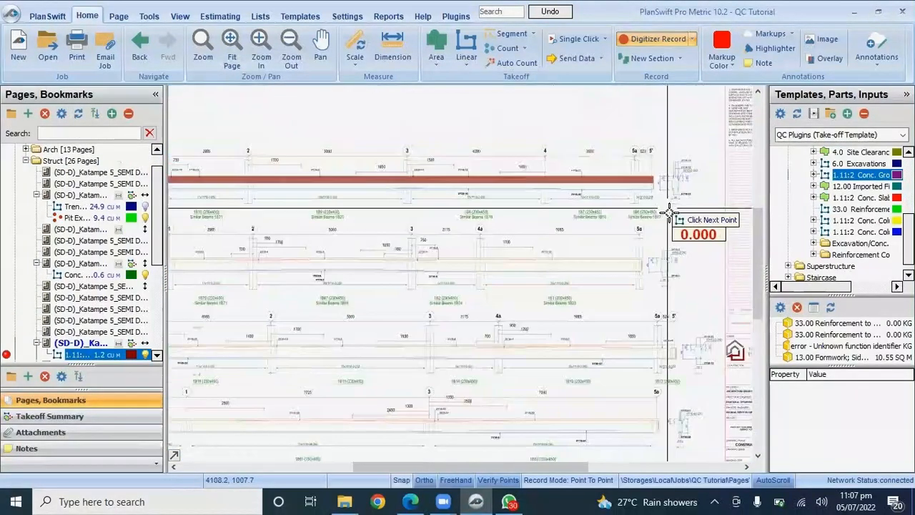
- Trace a second, overlapping concrete run of about 17.7 m along the uppermost beam row for the similar beams, and stop recording
scroll(319, 223, "up", 3)
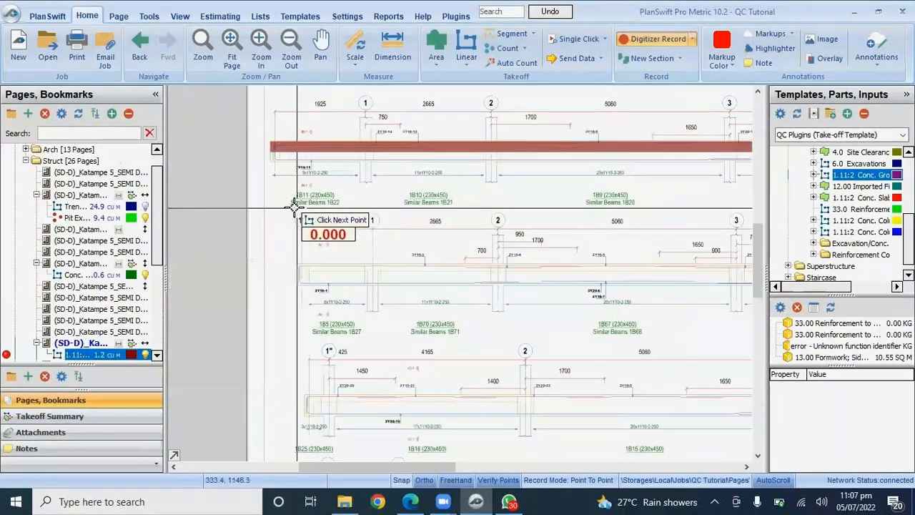
scroll(275, 147, "up", 3)
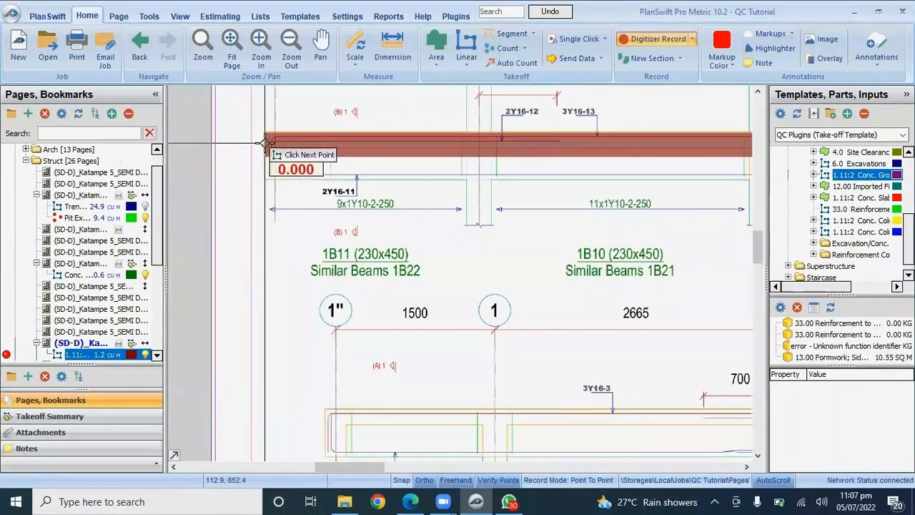
scroll(304, 154, "down", 5)
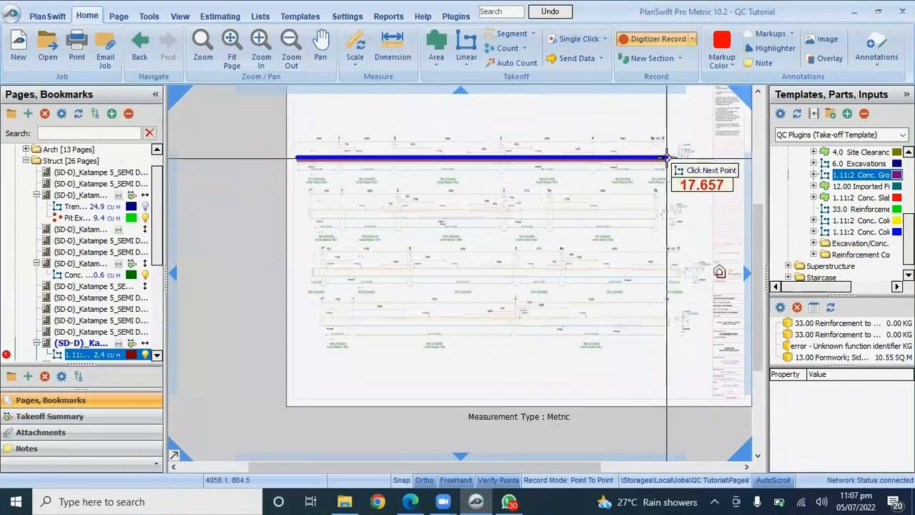
scroll(666, 157, "up", 5)
double_click(666, 157)
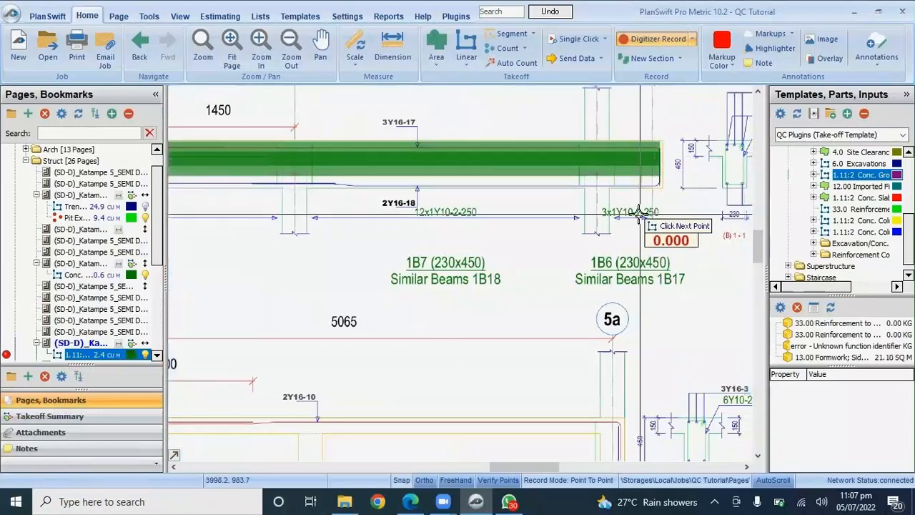
scroll(638, 213, "down", 3)
scroll(629, 204, "down", 5)
scroll(411, 202, "up", 4)
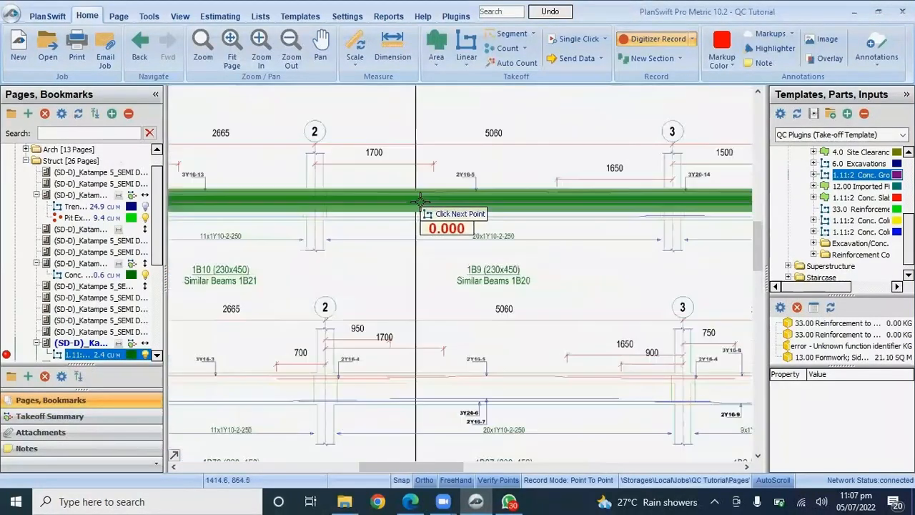
scroll(570, 199, "down", 4)
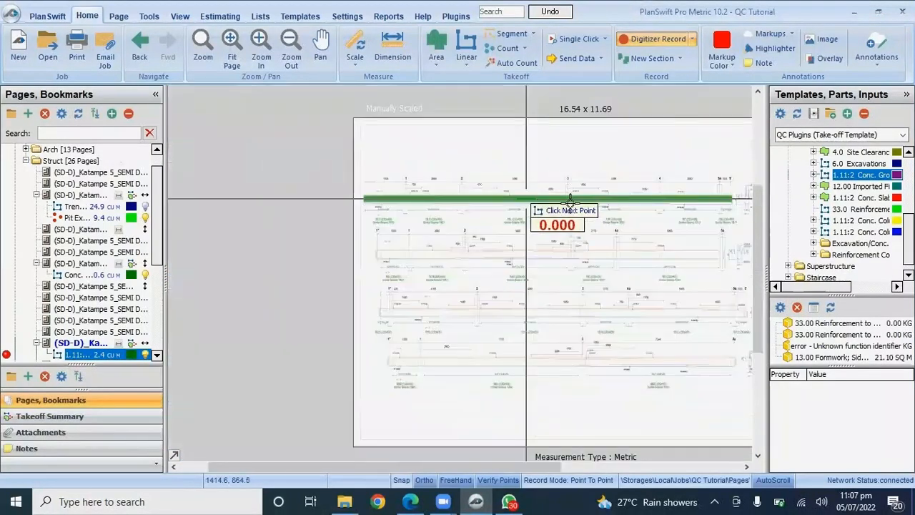
left_click(6, 356)
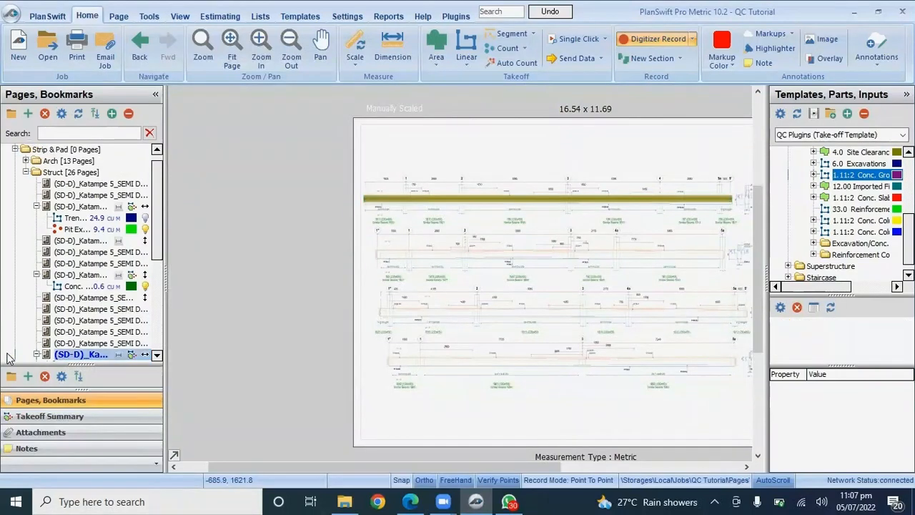
- Show the page's dimensions again and review them along the uppermost beam row
left_click(116, 357)
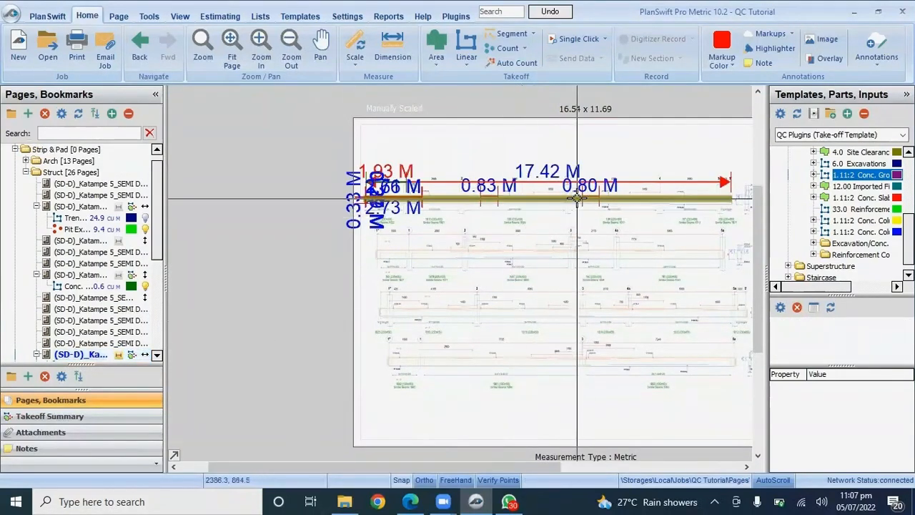
scroll(585, 195, "up", 3)
scroll(585, 207, "down", 3)
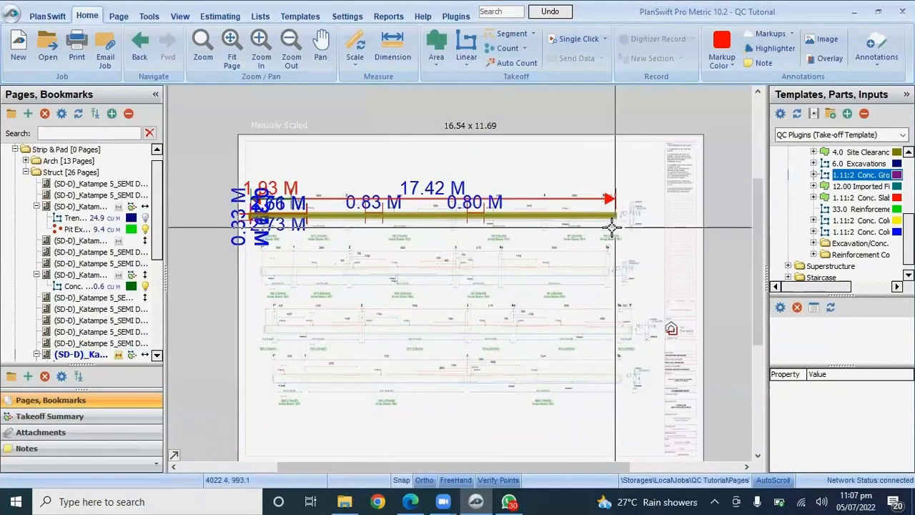
mouse_move(360, 212)
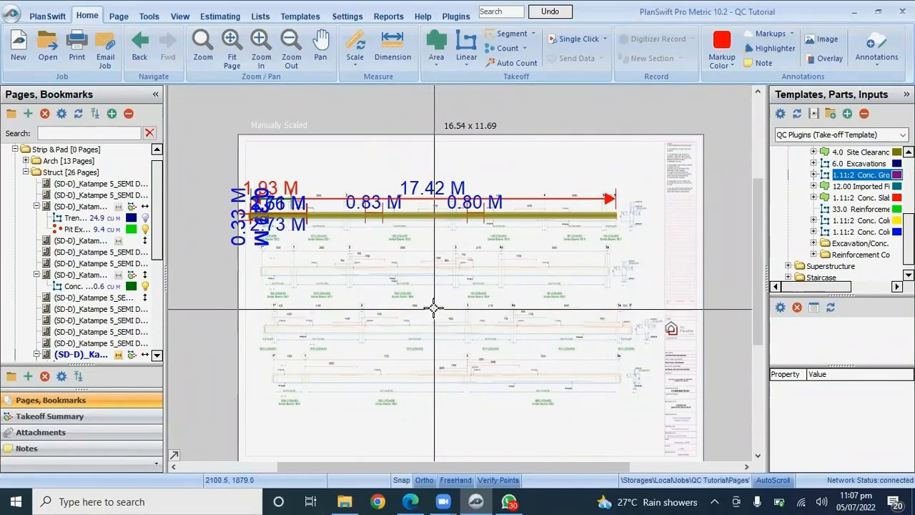
scroll(371, 194, "up", 3)
scroll(581, 250, "down", 2)
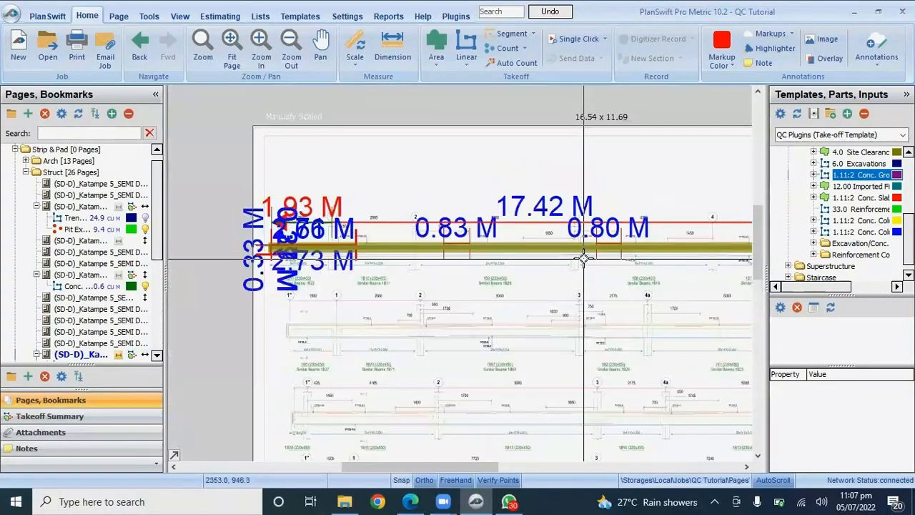
- Show the takeoff summary and widen its pane so the reinforcement item names under 1.11:2 Conc. Ground Beams are readable
scroll(390, 268, "up", 3)
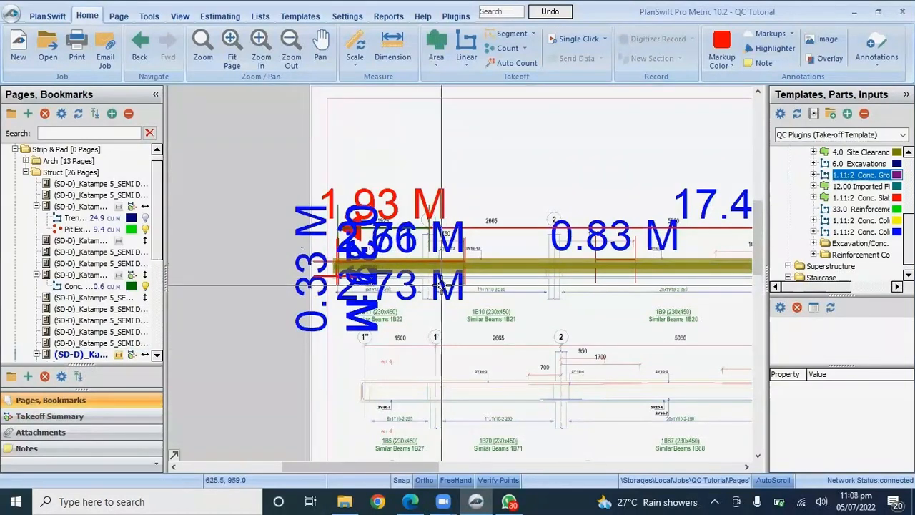
mouse_move(418, 268)
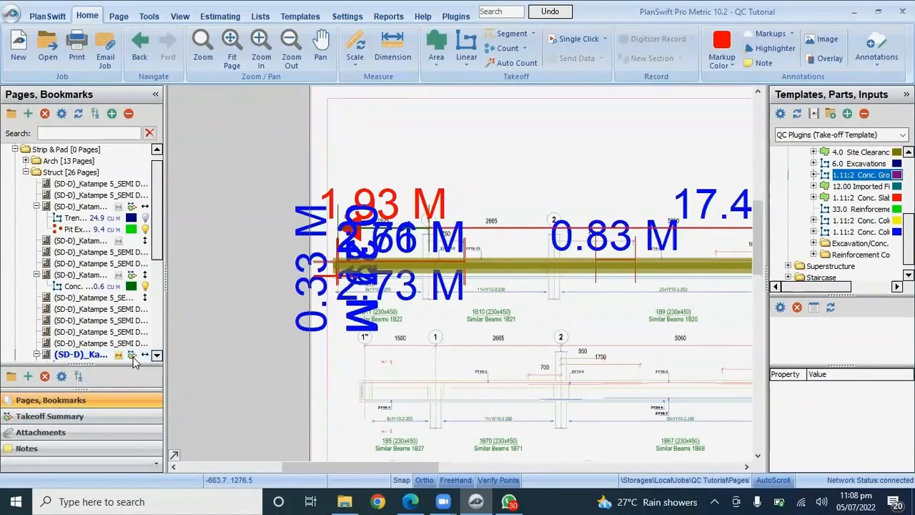
left_click(66, 415)
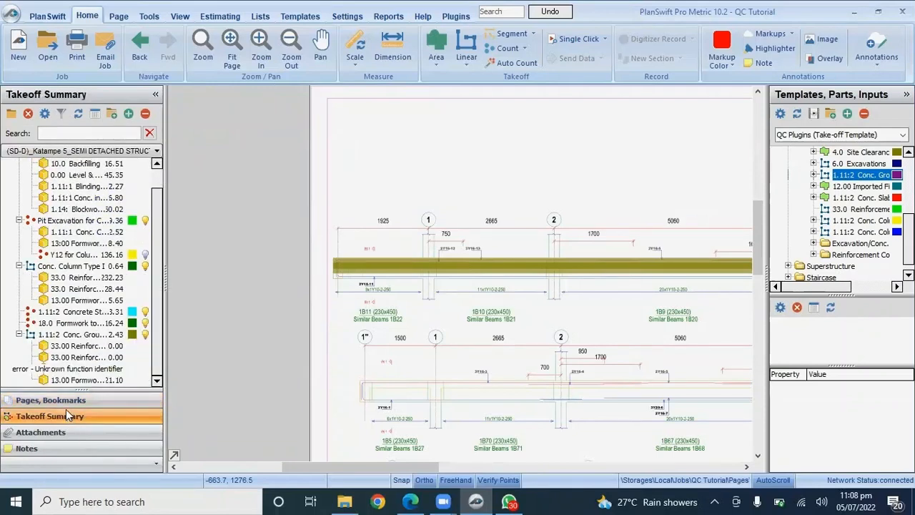
left_click(66, 400)
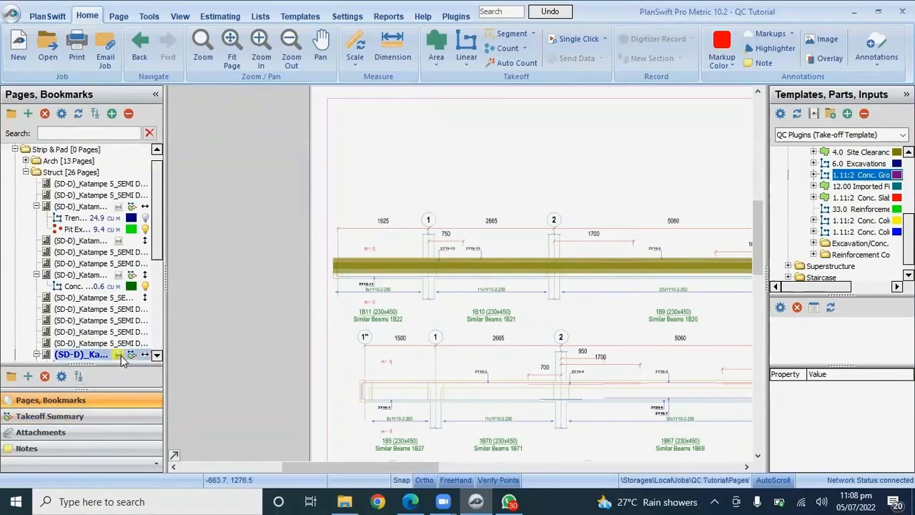
left_click(72, 417)
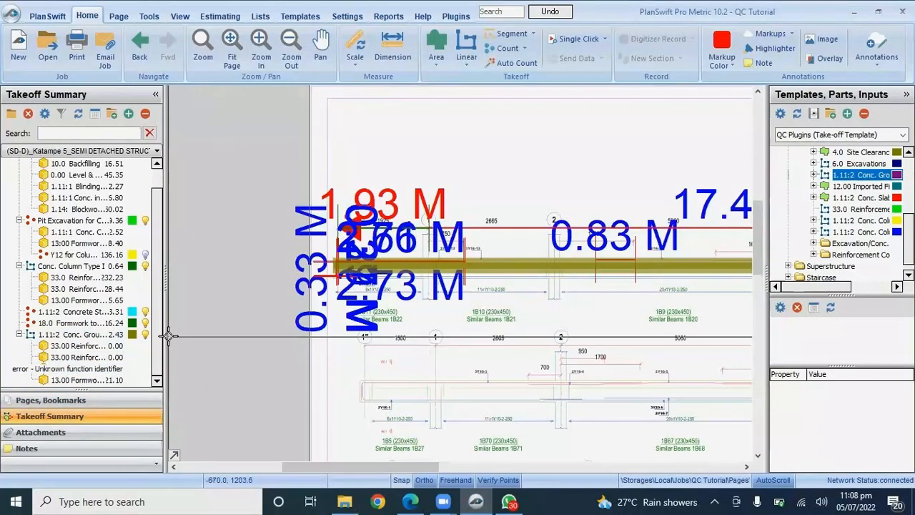
left_click_drag(165, 343, 306, 366)
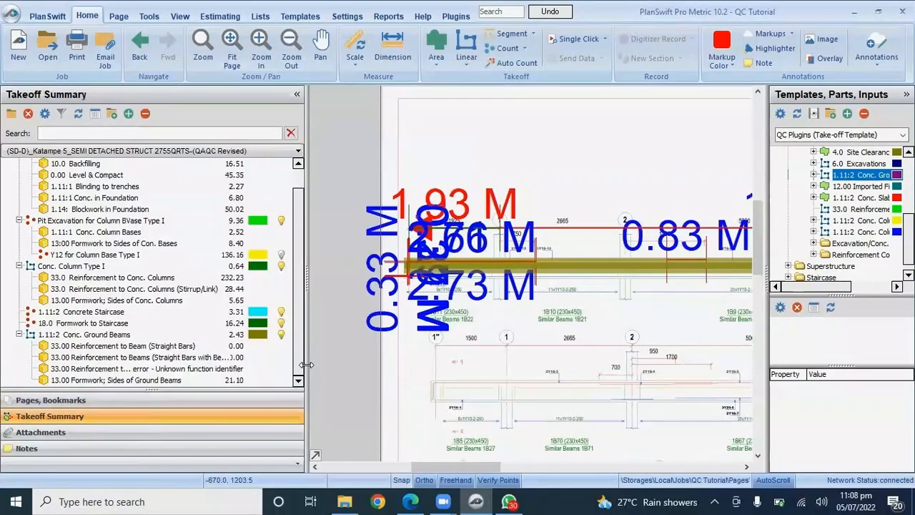
- In the ground beams' Straight Bars with Bends reinforcement item, set the diameter to 16 mm and the bar weight to 1.577 kg
left_click(171, 357)
left_click(165, 346)
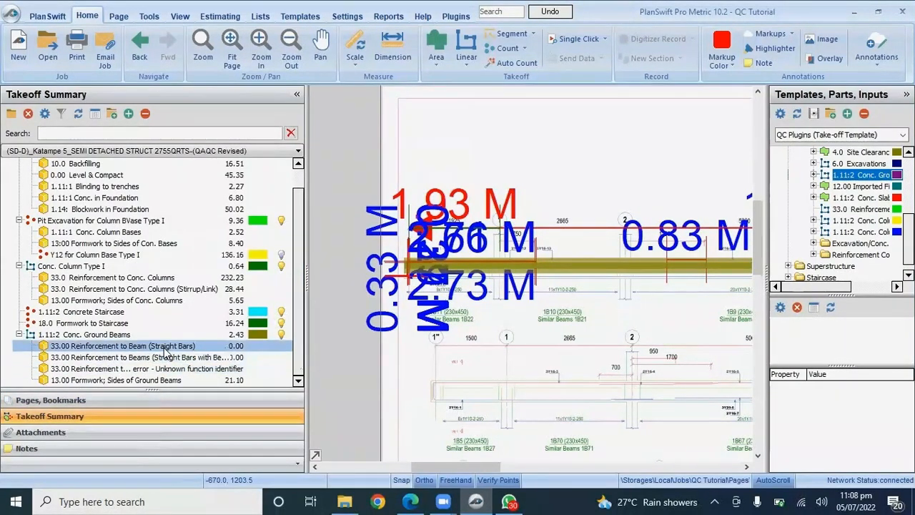
left_click(165, 358)
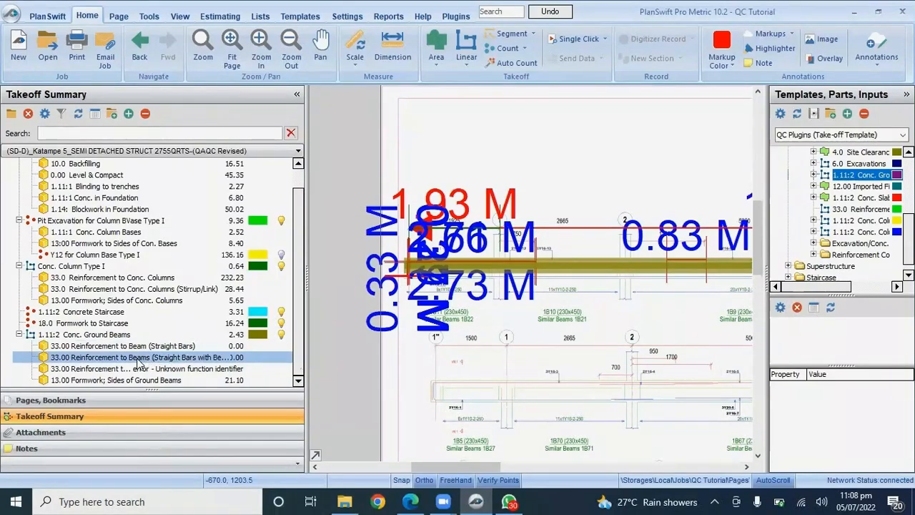
double_click(139, 362)
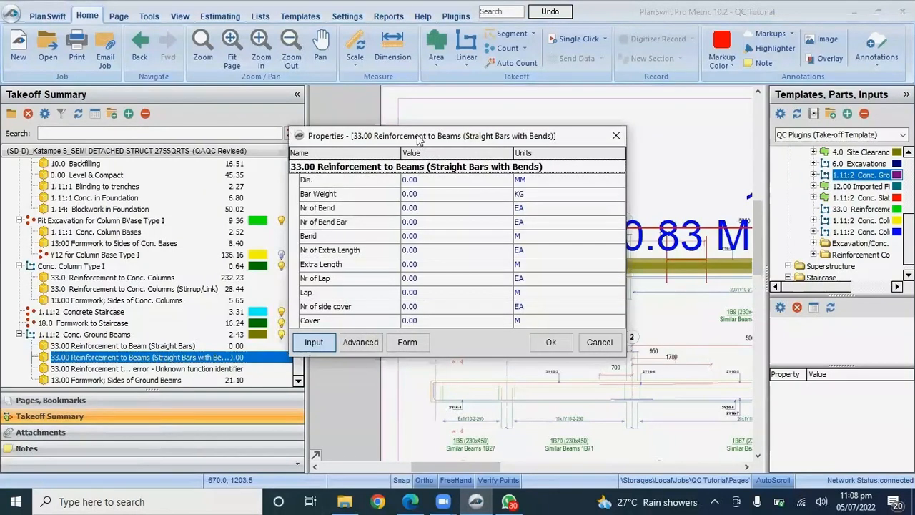
left_click_drag(420, 137, 373, 26)
left_click(384, 70)
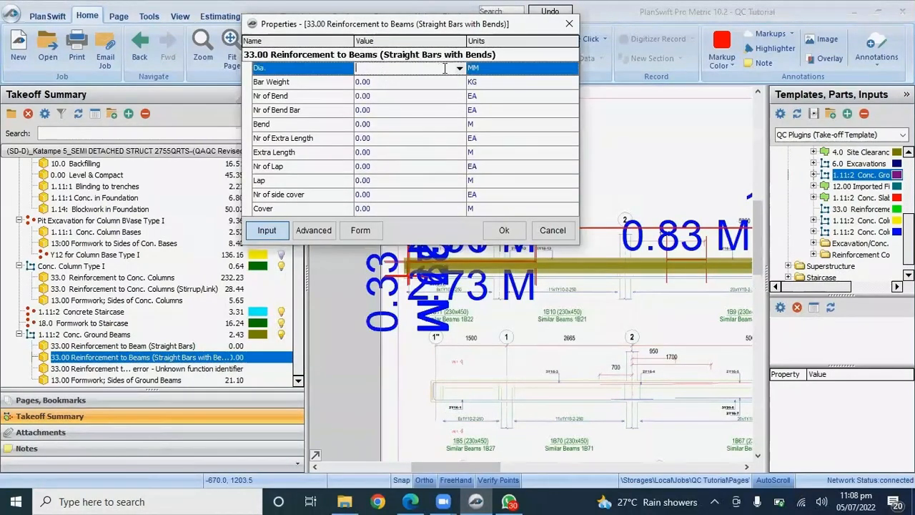
left_click(460, 69)
left_click(371, 98)
left_click(395, 80)
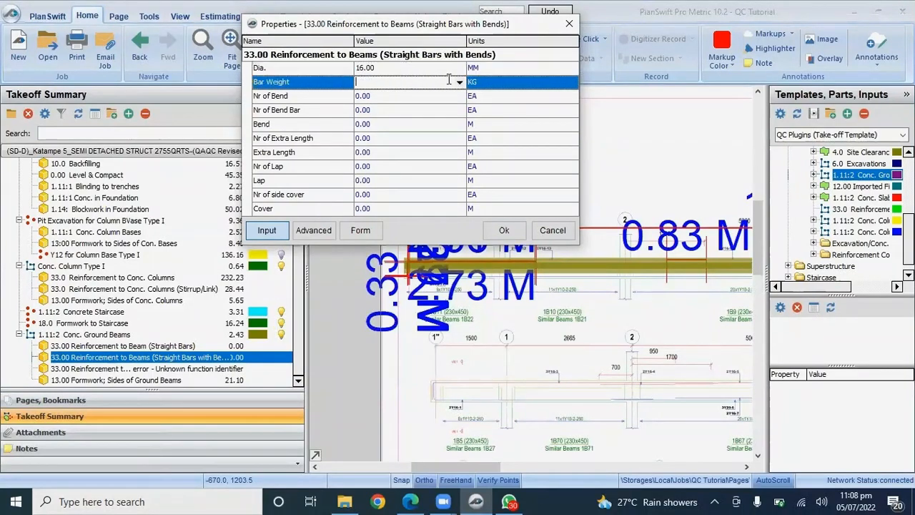
left_click(459, 84)
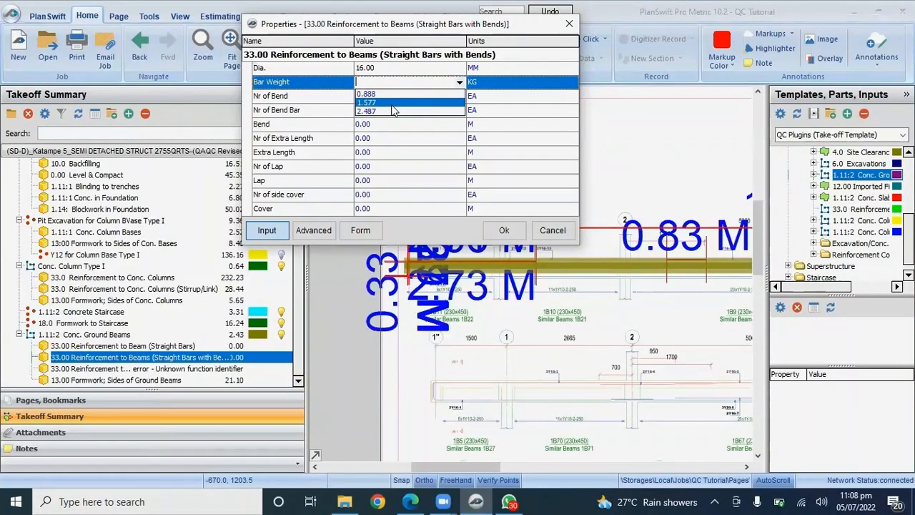
left_click(393, 103)
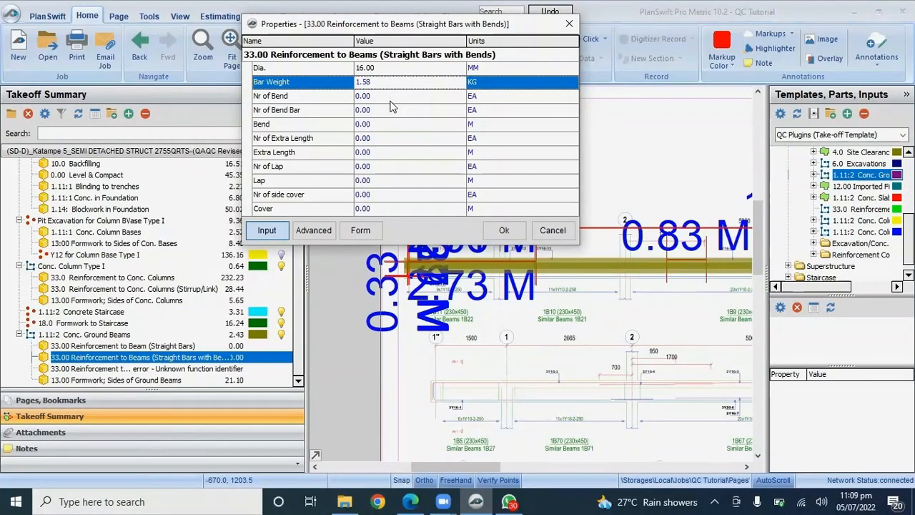
- Set the number of bends to 10, the number of bend bars to 5 and the bend length to 0.33 m
left_click(391, 96)
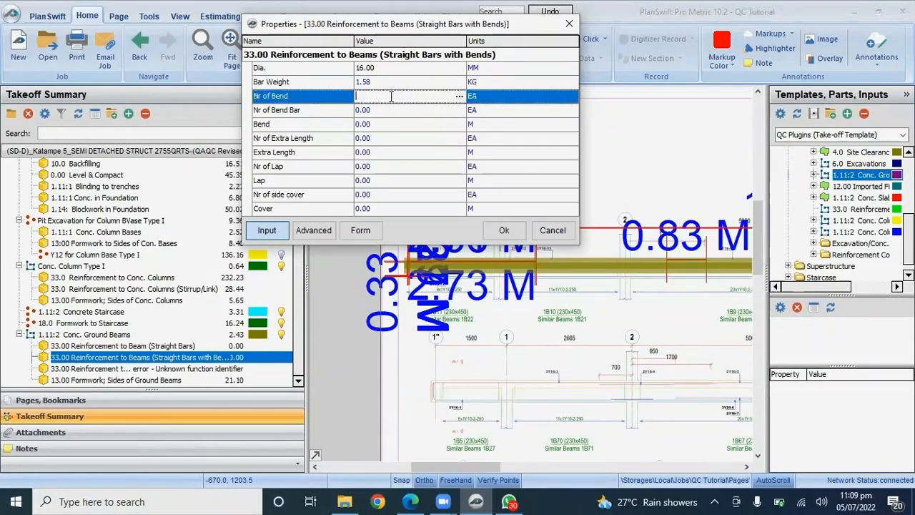
type("10")
left_click(390, 110)
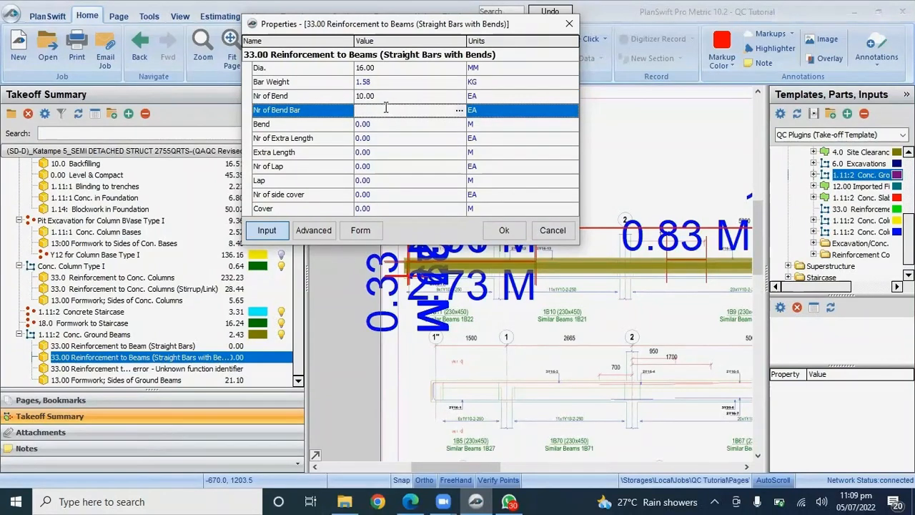
type("5")
left_click(382, 124)
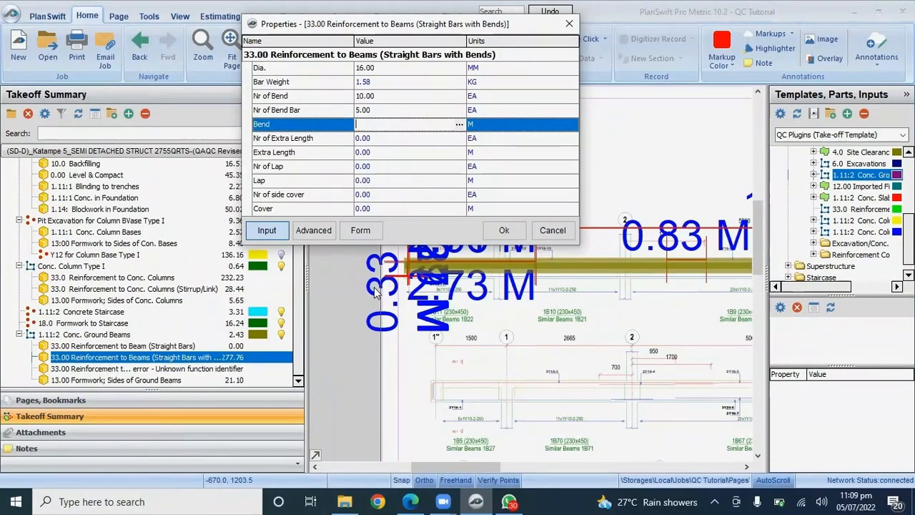
type("0.33")
- Enter 2 extra lengths of 2.95 m and 20 laps of 0.83 m for the bent bars
left_click(384, 137)
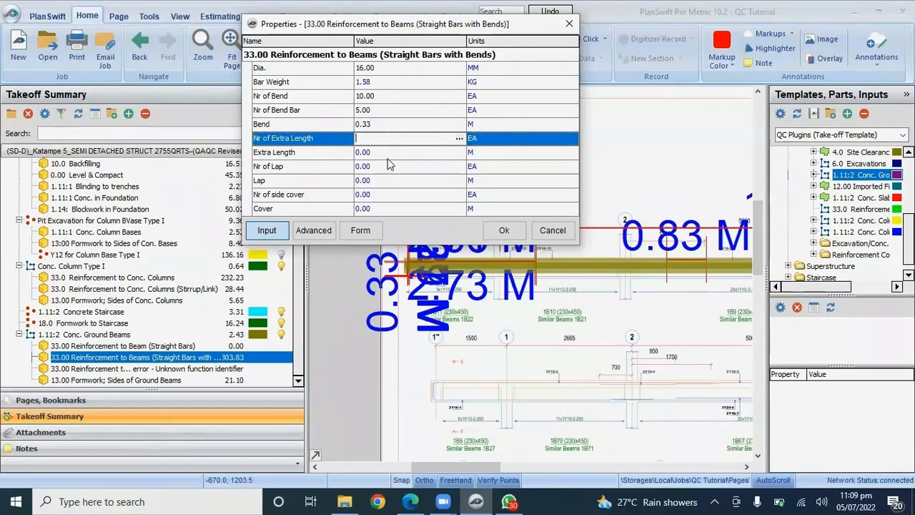
type("2")
left_click(386, 151)
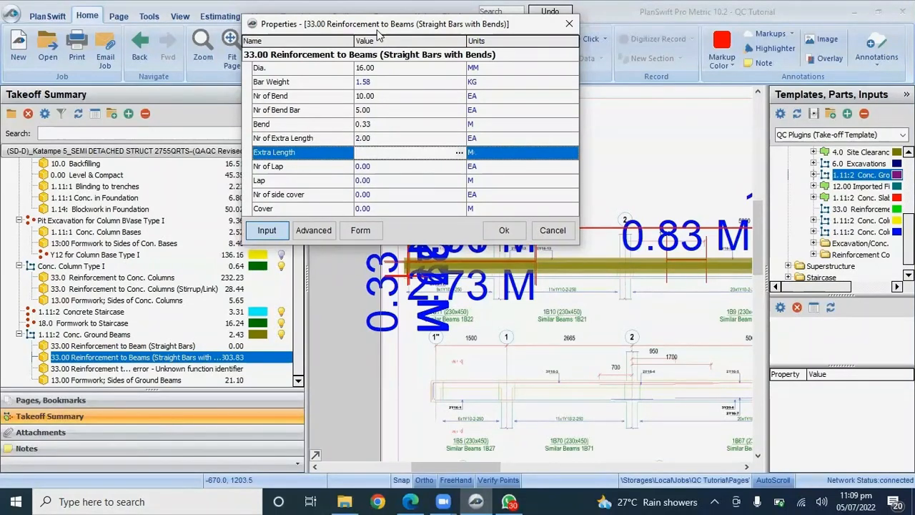
left_click_drag(377, 33, 294, 19)
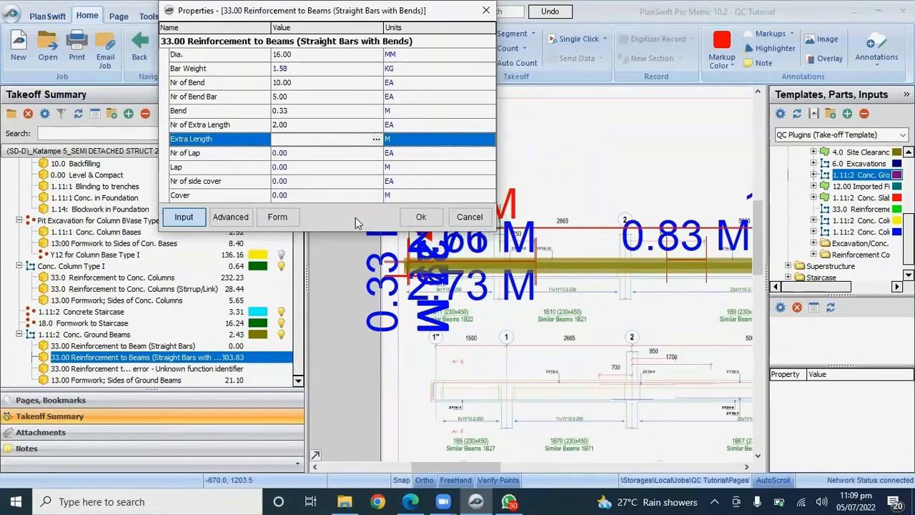
type("2.95")
left_click(298, 153)
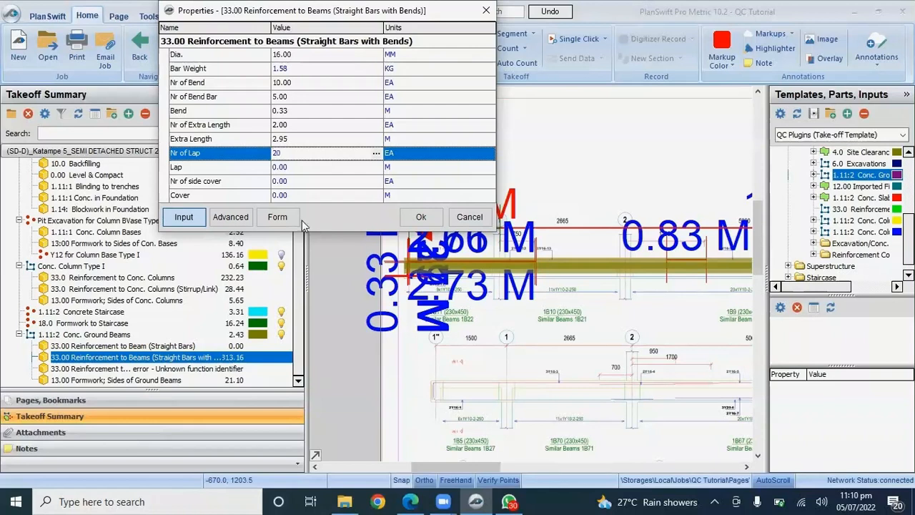
left_click(308, 169)
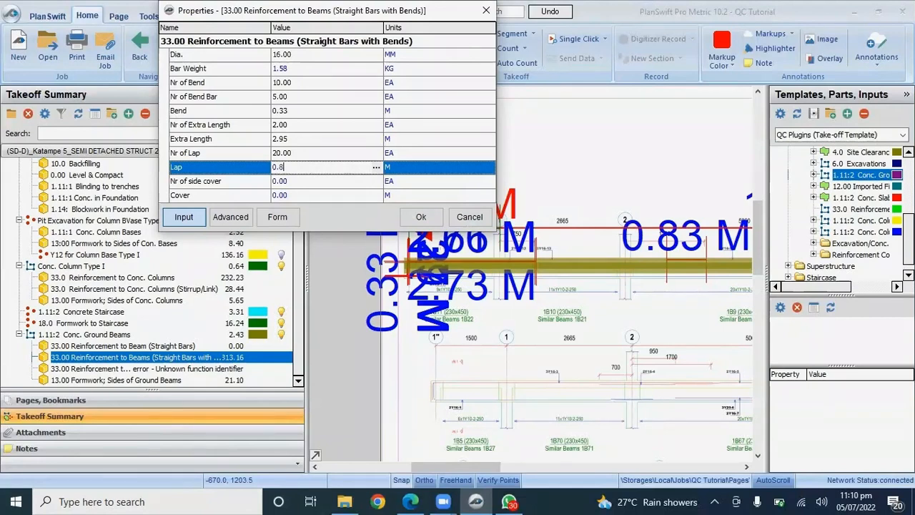
- Set the number of side covers to 2 and the cover to 0.025 m, apply the properties, and check the item's total
left_click(290, 182)
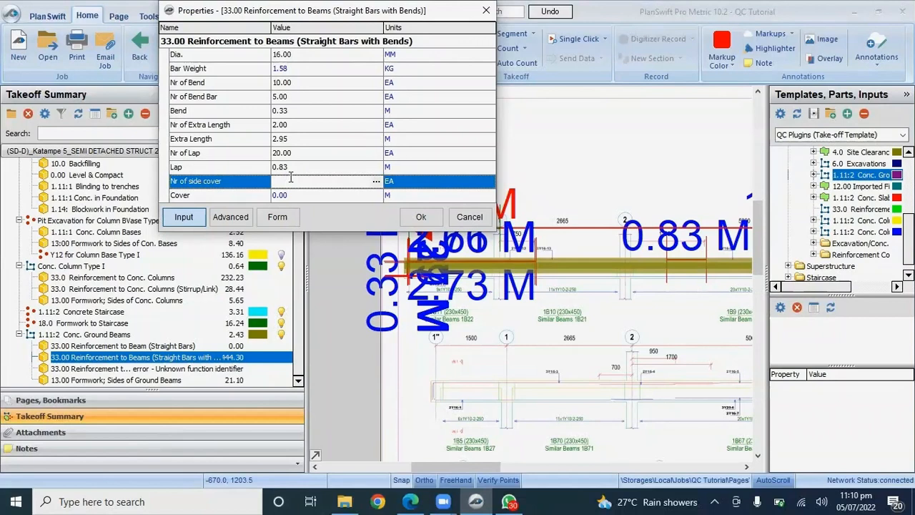
type("2")
left_click(372, 195)
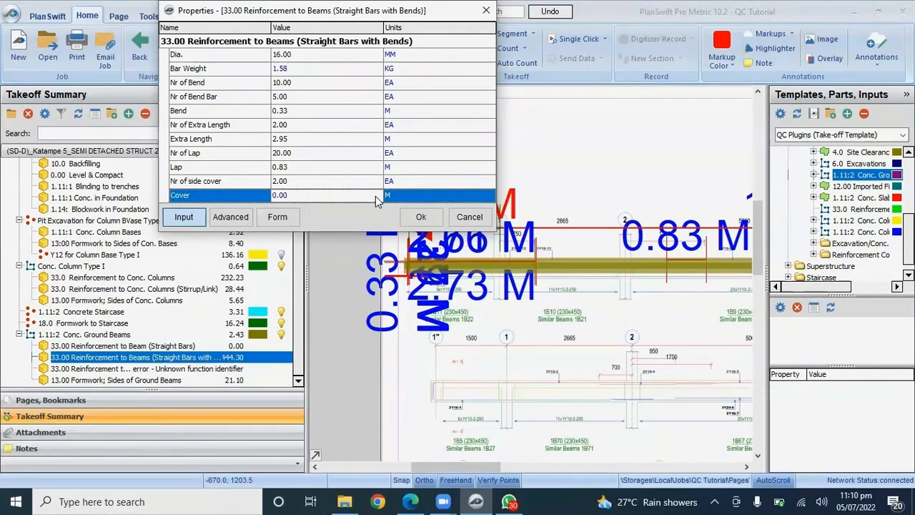
left_click(376, 195)
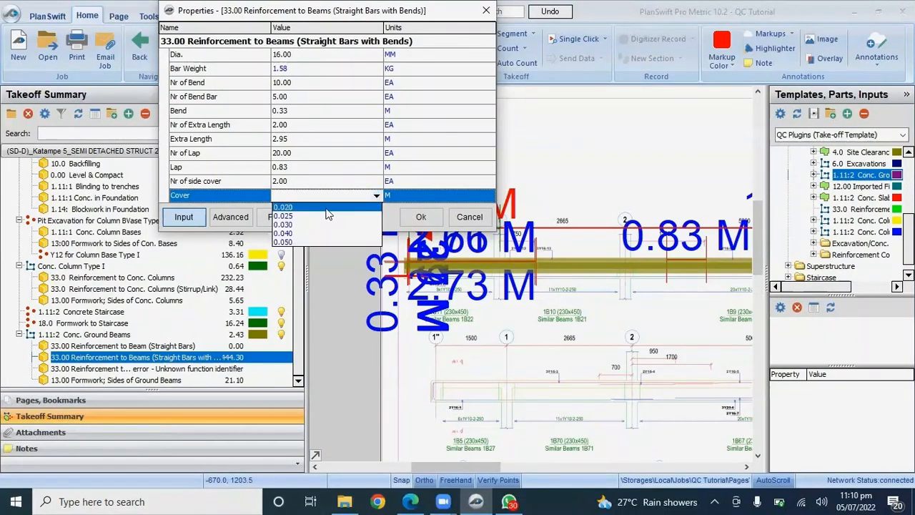
left_click(289, 219)
left_click(421, 216)
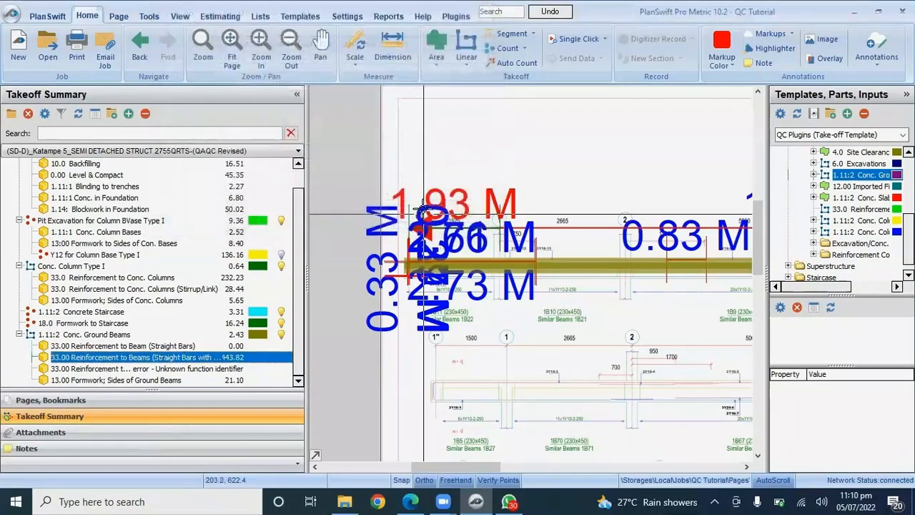
left_click_drag(308, 335, 337, 336)
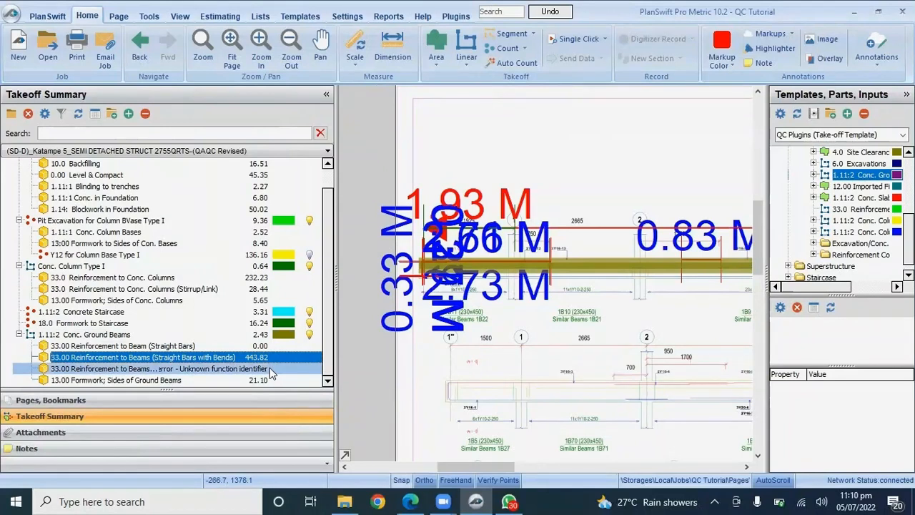
left_click_drag(336, 349, 298, 349)
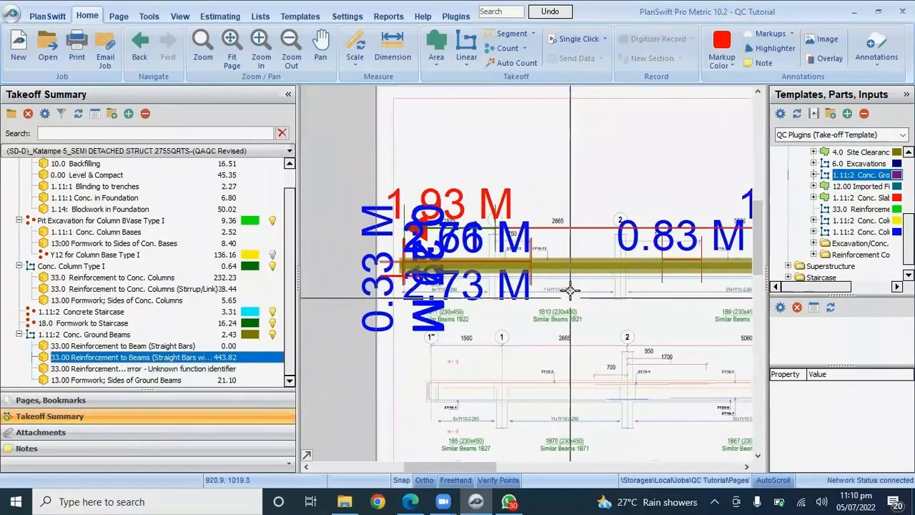
- Using beam section 1-1 as reference, set the ground beams' Stirrup/Link reinforcement to 10 mm diameter and 0.616 kg bar weight
scroll(569, 290, "down", 3)
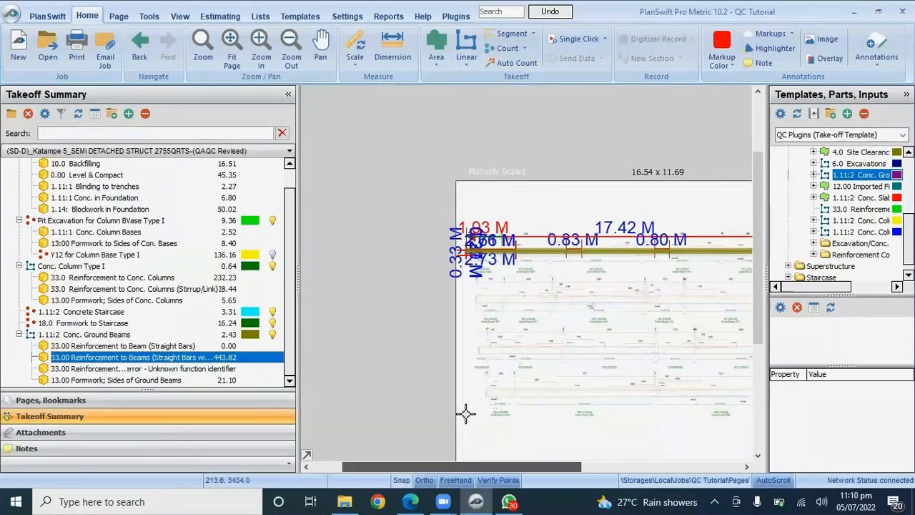
scroll(654, 238, "up", 4)
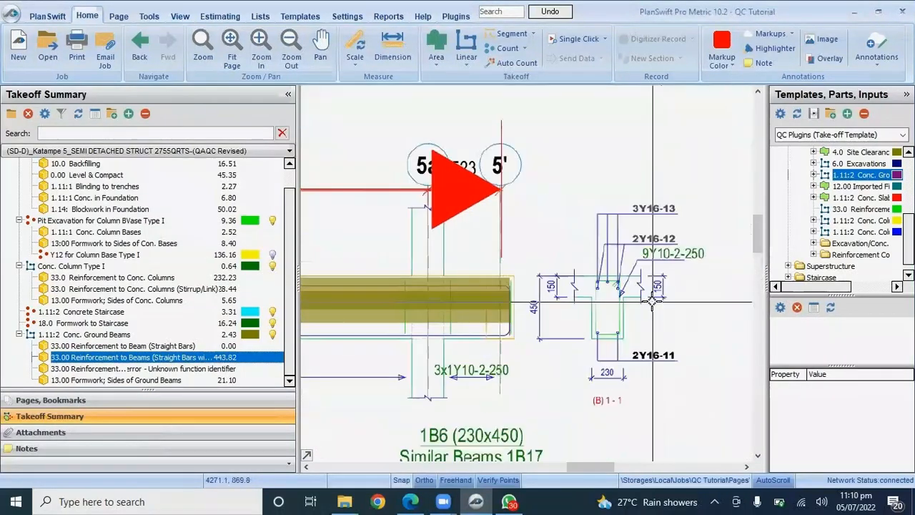
scroll(652, 300, "up", 2)
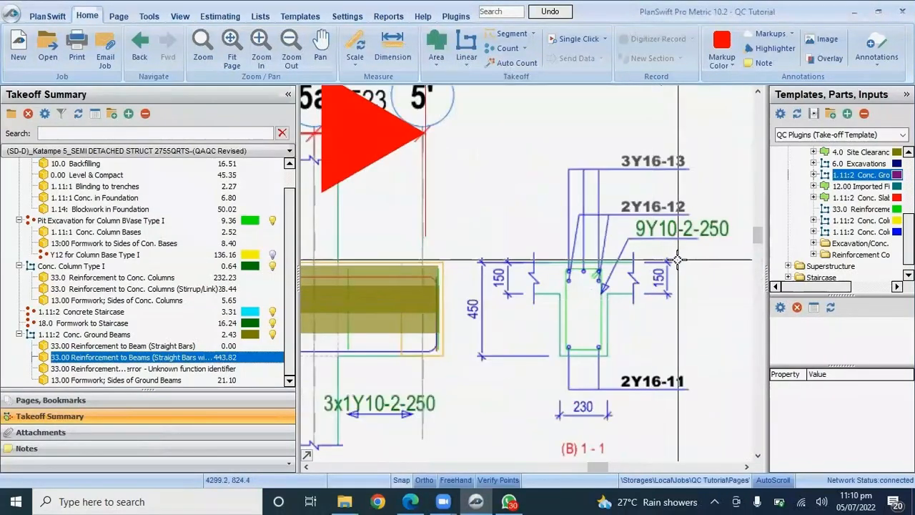
double_click(114, 369)
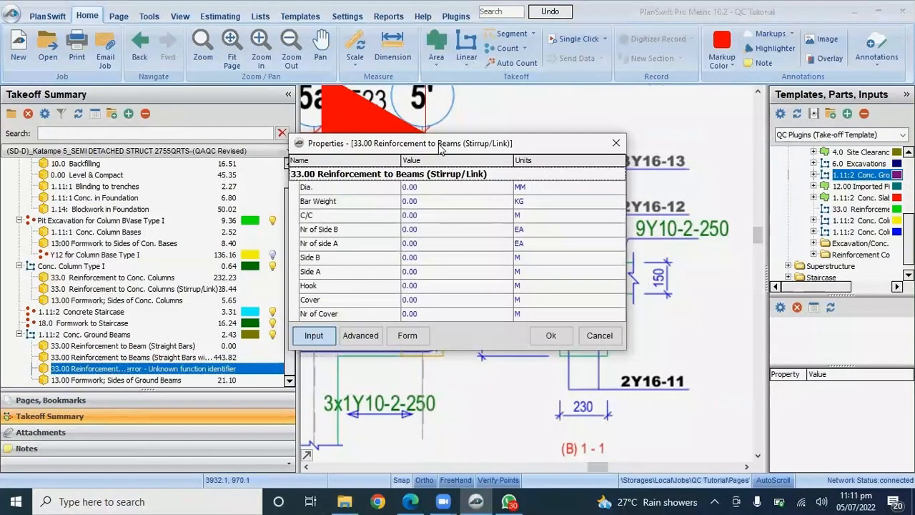
left_click_drag(434, 138, 366, 10)
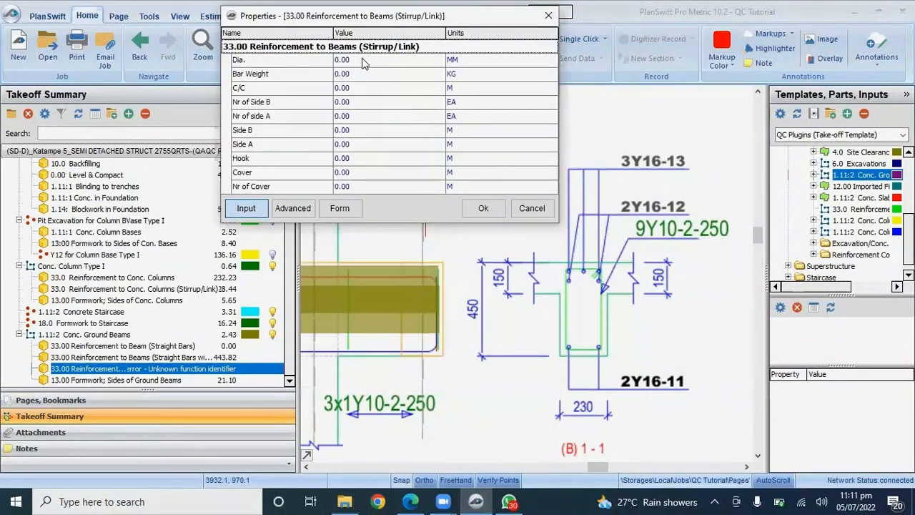
left_click(365, 60)
left_click(438, 62)
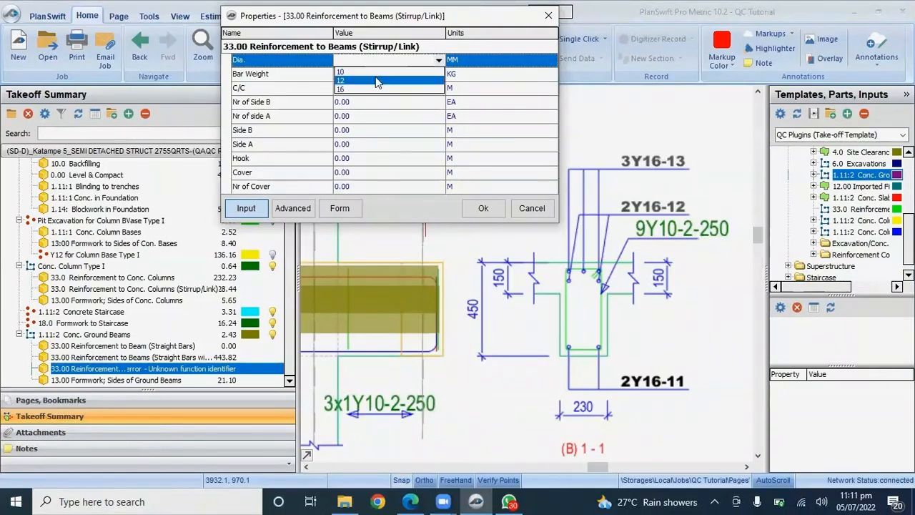
left_click(407, 77)
left_click(407, 77)
left_click(438, 74)
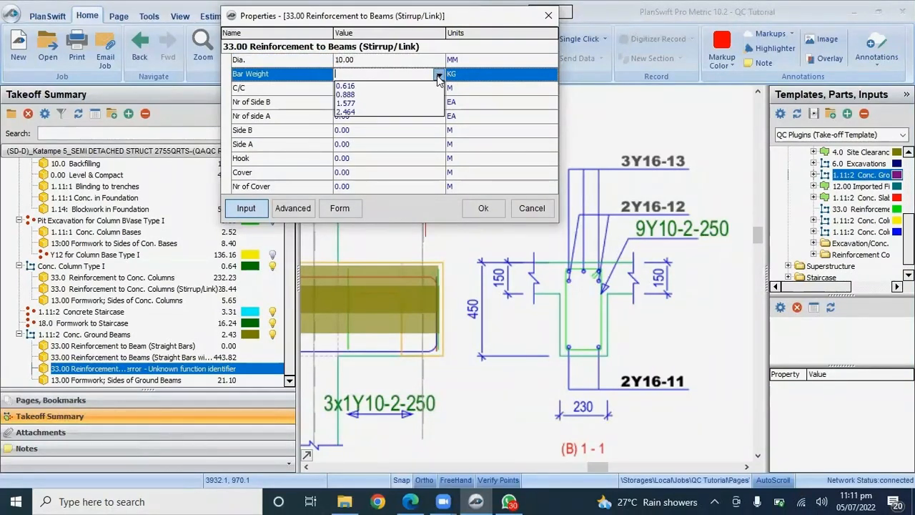
left_click(382, 87)
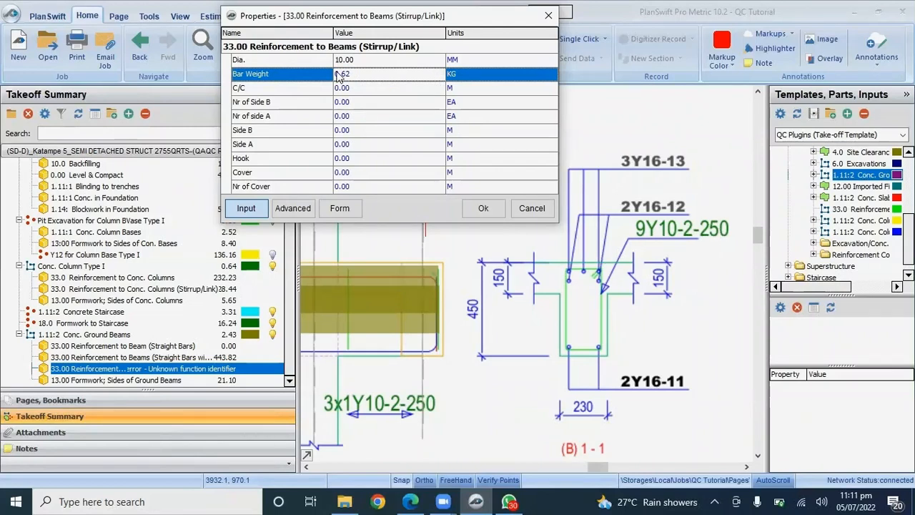
- Set the stirrups' centre-to-centre spacing to 0.25 m and the number of side B to 2
left_click(425, 87)
left_click(437, 87)
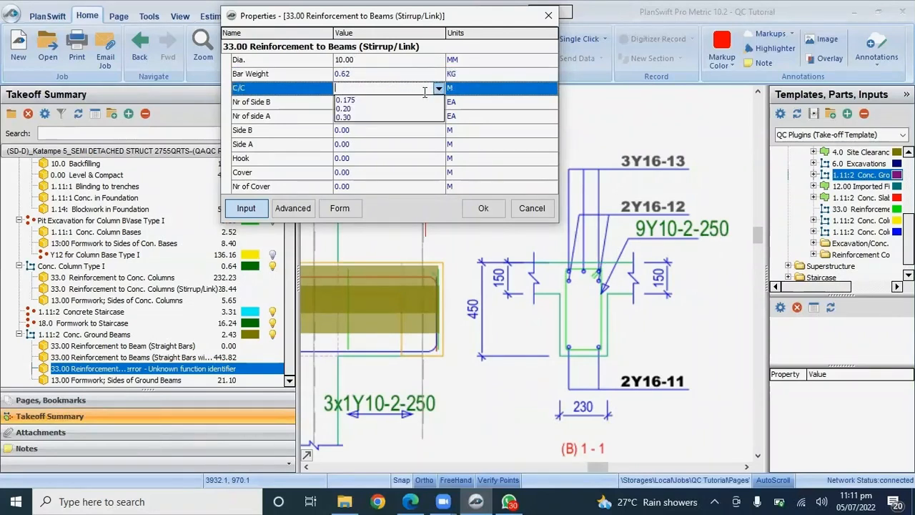
left_click(359, 87)
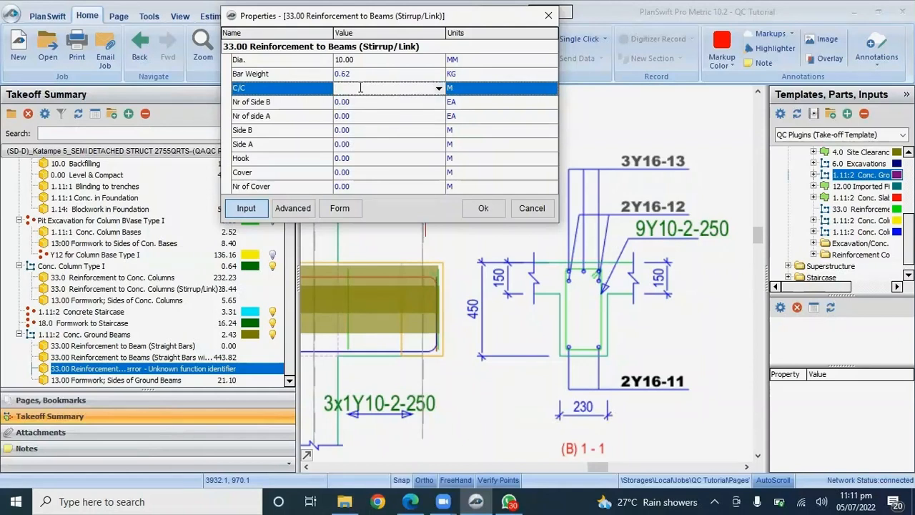
type("0")
type(".25")
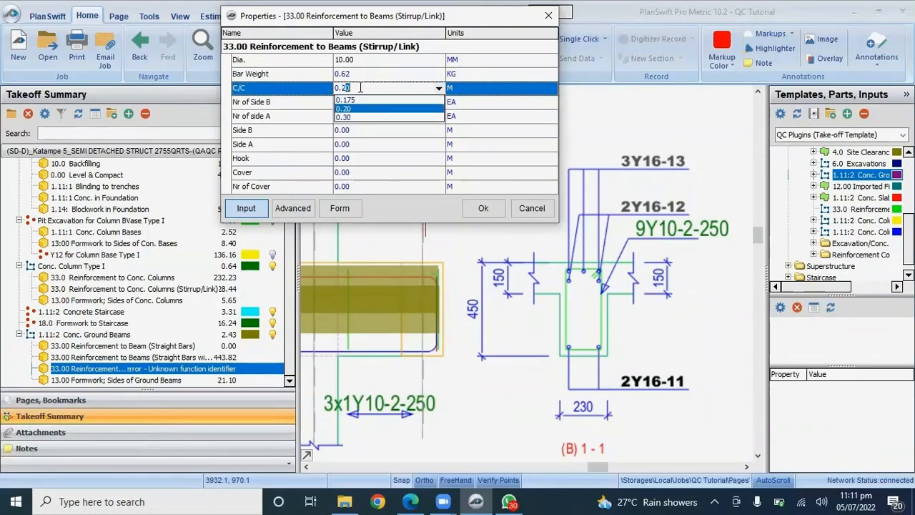
key("Return")
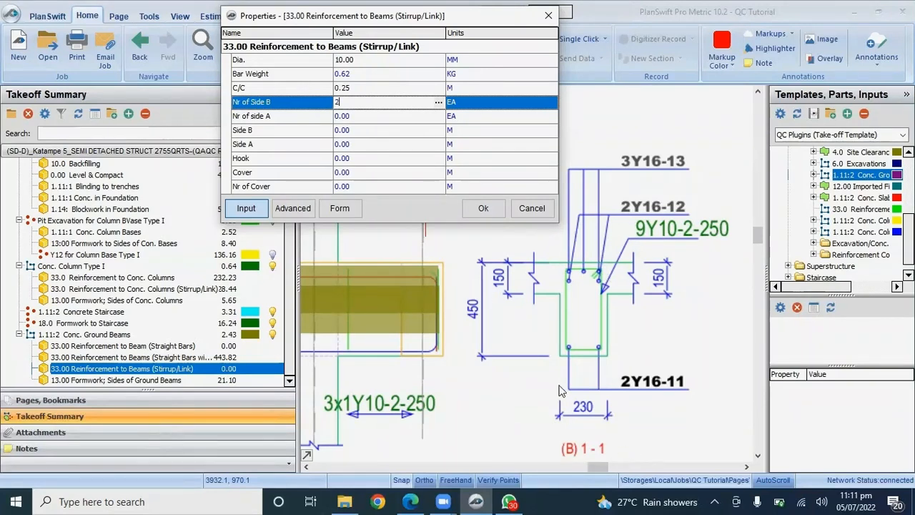
- Set the stirrups' number of side A to 2 and the side B length to 0.45 m
left_click(377, 119)
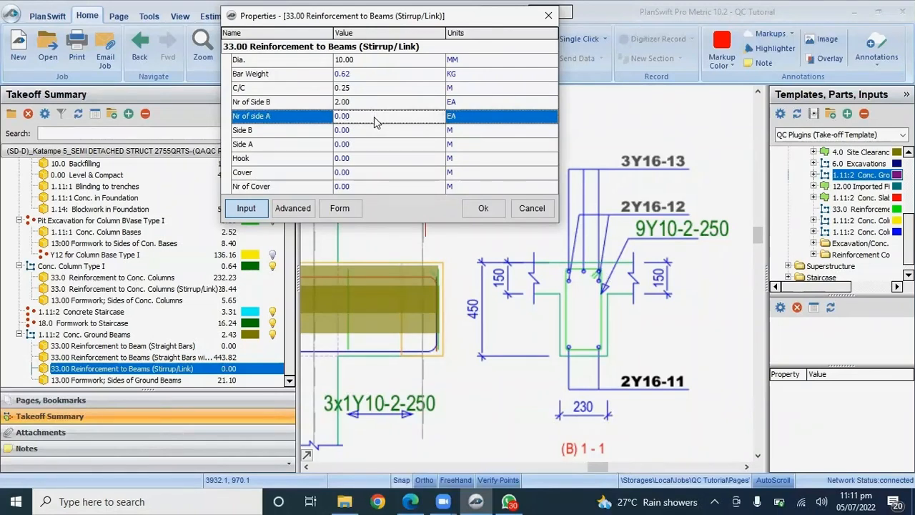
type("2")
left_click(363, 132)
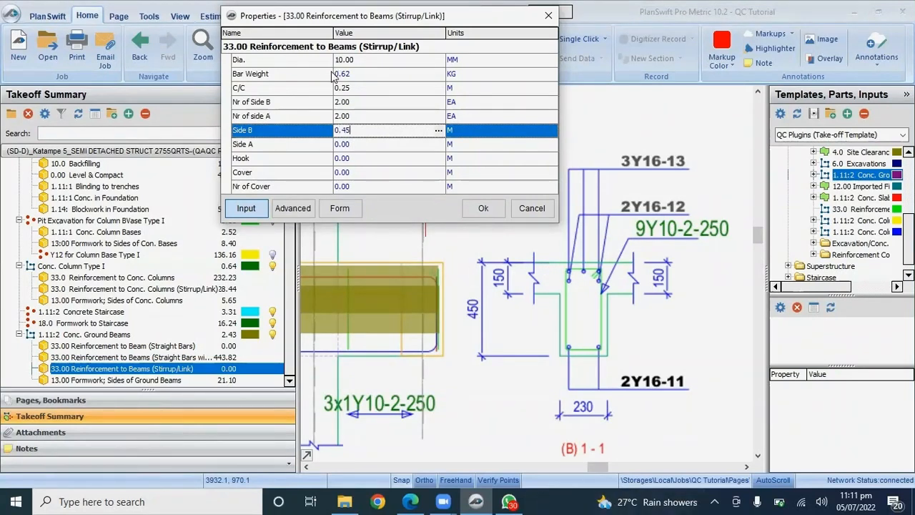
- Set the stirrups' side A length to 0.23 m and the hook to 0.15 m
left_click(373, 142)
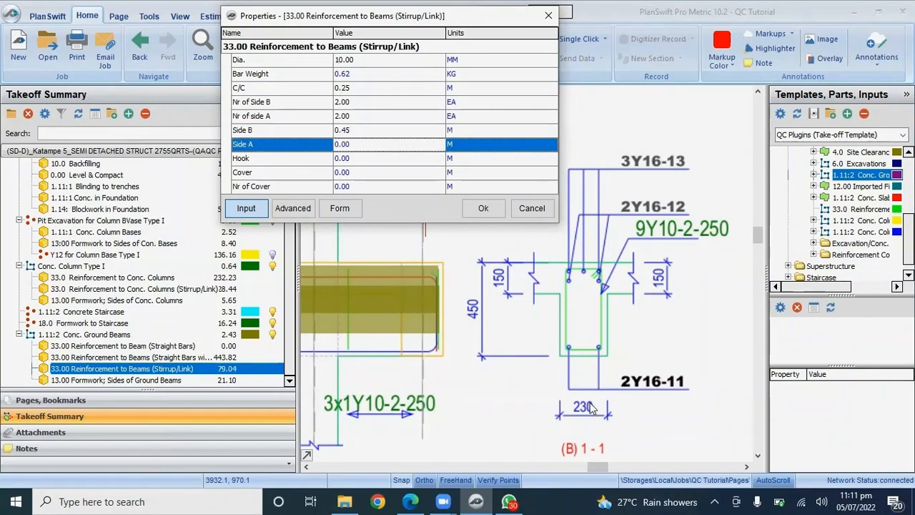
left_click(362, 145)
type("0.23")
left_click(392, 158)
left_click(438, 159)
left_click(357, 183)
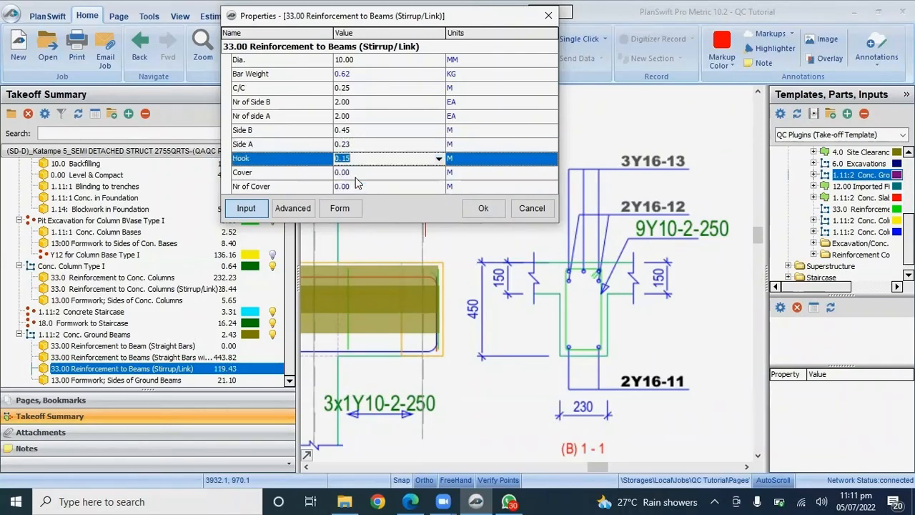
- Set the stirrup cover to 0.025 m and the number of covers to 2, apply the properties, and check the item's total
left_click(357, 174)
left_click(439, 173)
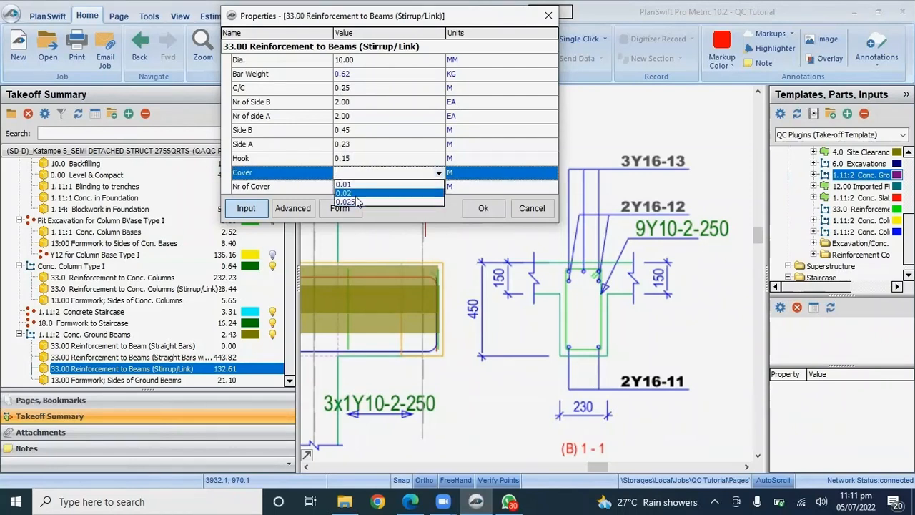
left_click(352, 201)
left_click(365, 185)
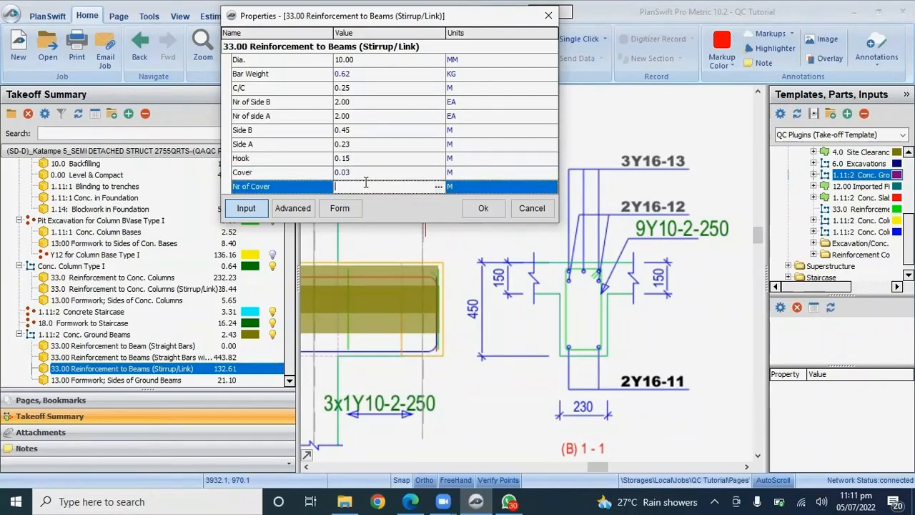
type("2")
left_click(483, 208)
mouse_move(320, 357)
left_mouse_down()
mouse_move(299, 352)
mouse_move(315, 356)
left_mouse_up()
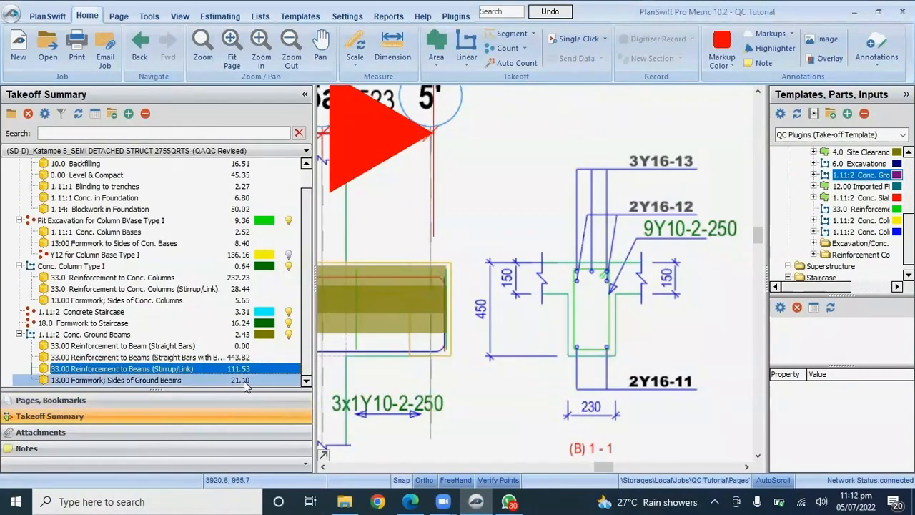
- Bring up the project's page list beside the ground beam sheet and widen the template list to show full item names
left_click_drag(316, 363, 157, 381)
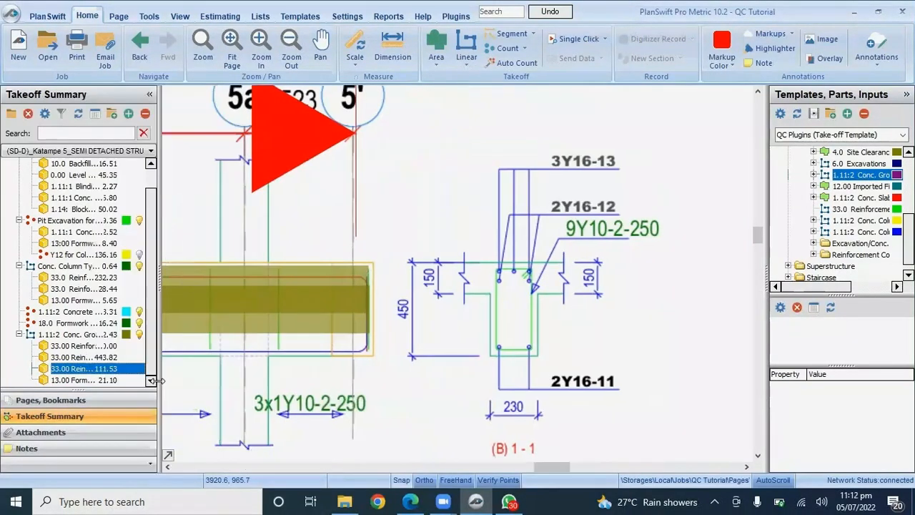
scroll(606, 306, "down", 5)
scroll(596, 461, "left", 5)
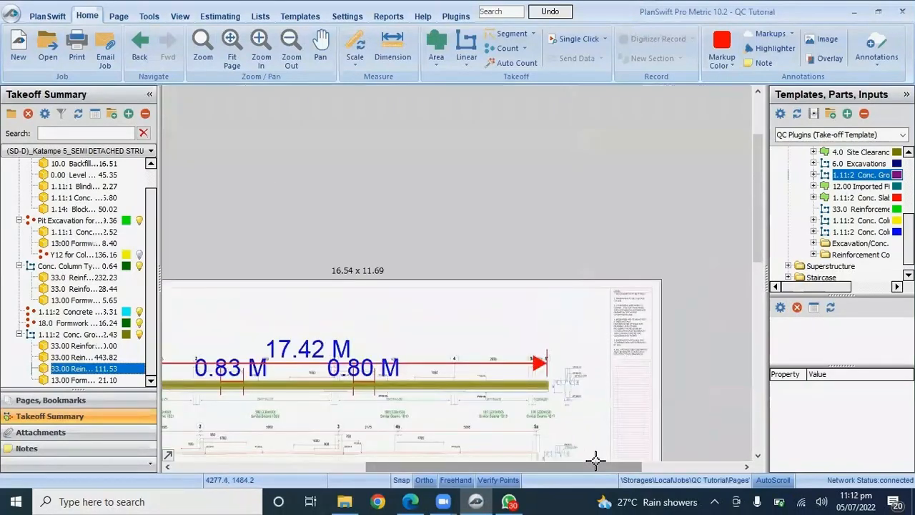
left_click(70, 401)
mouse_move(861, 175)
left_mouse_down()
mouse_move(829, 236)
mouse_move(829, 218)
mouse_move(851, 238)
mouse_move(847, 224)
mouse_move(883, 207)
left_mouse_up()
scroll(476, 180, "down", 1)
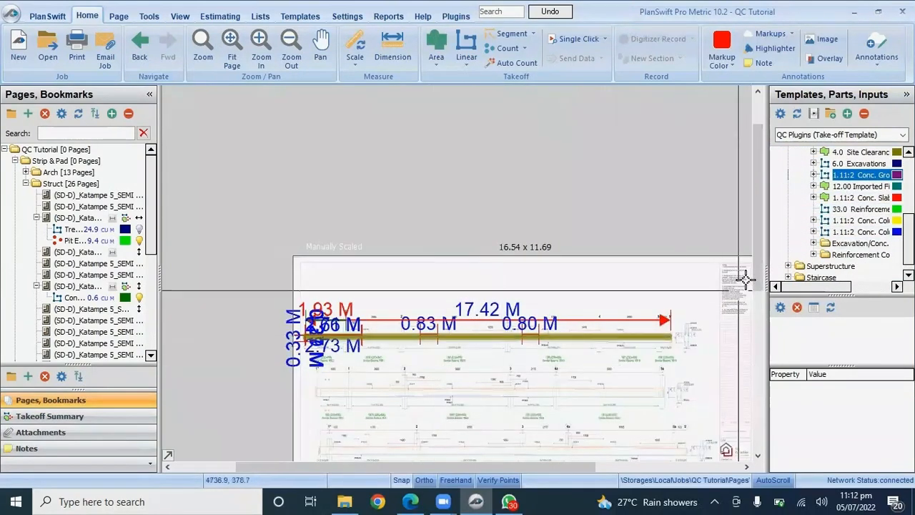
scroll(760, 255, "down", 3)
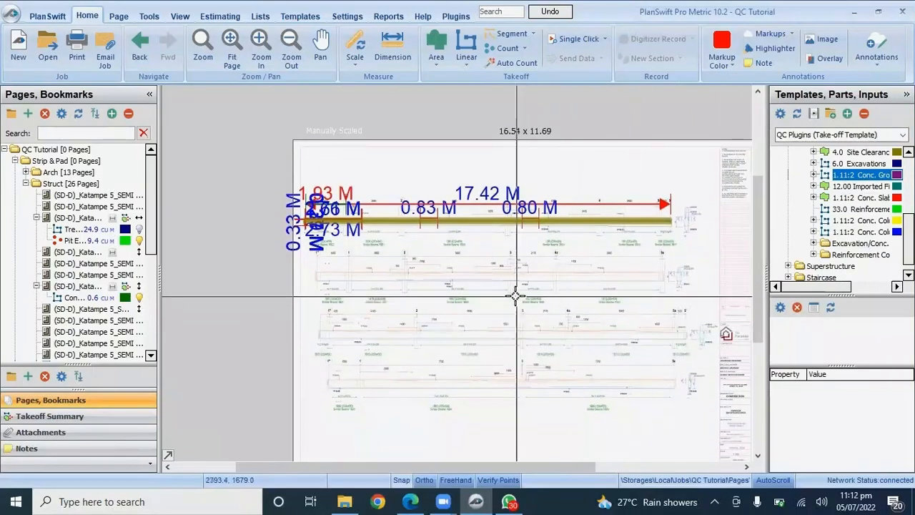
scroll(516, 295, "up", 1)
scroll(490, 259, "down", 2)
mouse_move(849, 266)
left_mouse_down()
mouse_move(856, 275)
mouse_move(833, 265)
left_mouse_up()
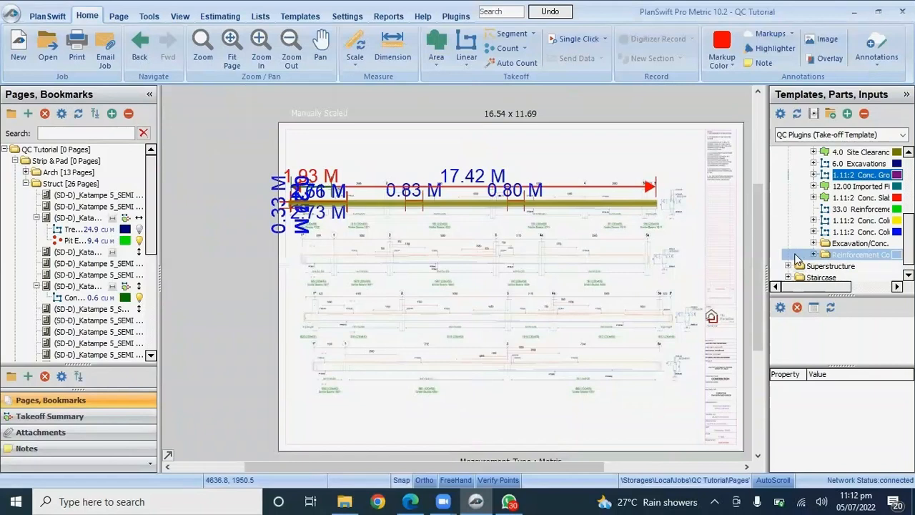
left_click_drag(768, 256, 692, 258)
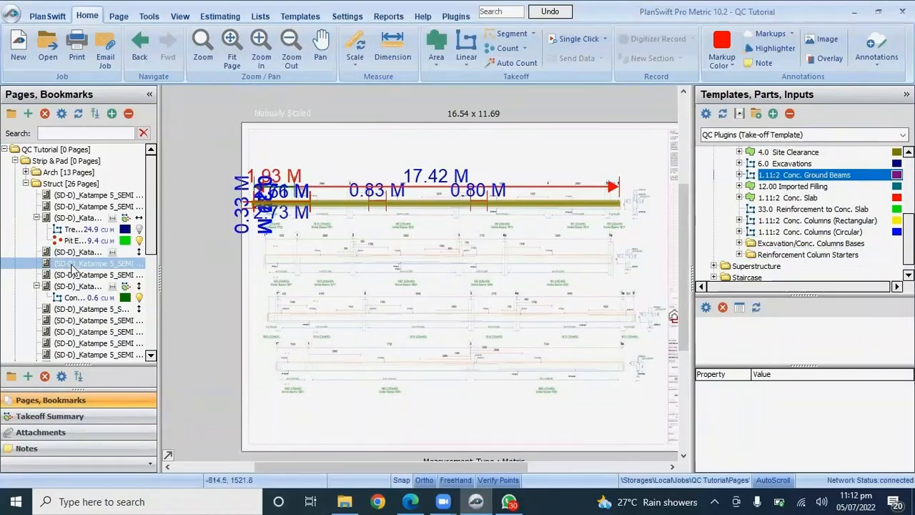
- Look through the column base sheets among the structural pages and open the sheet with the column elevations
left_click(118, 264)
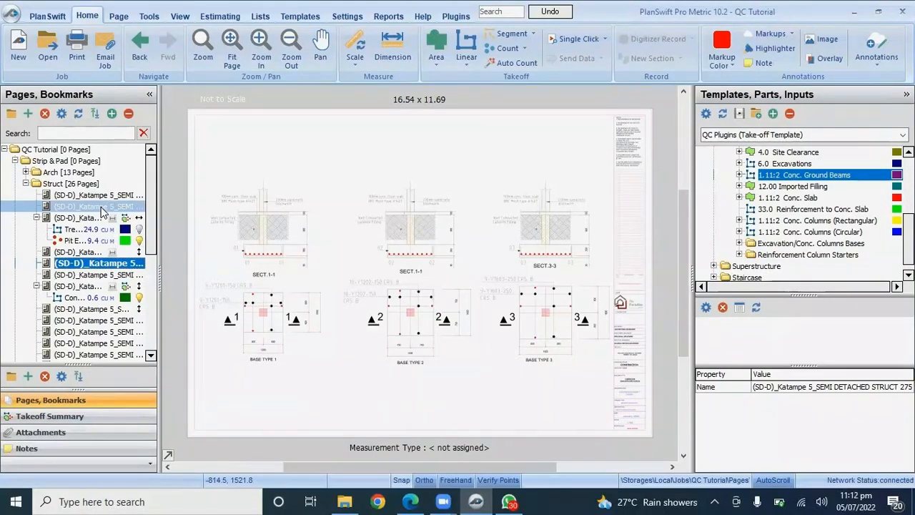
left_click(100, 206)
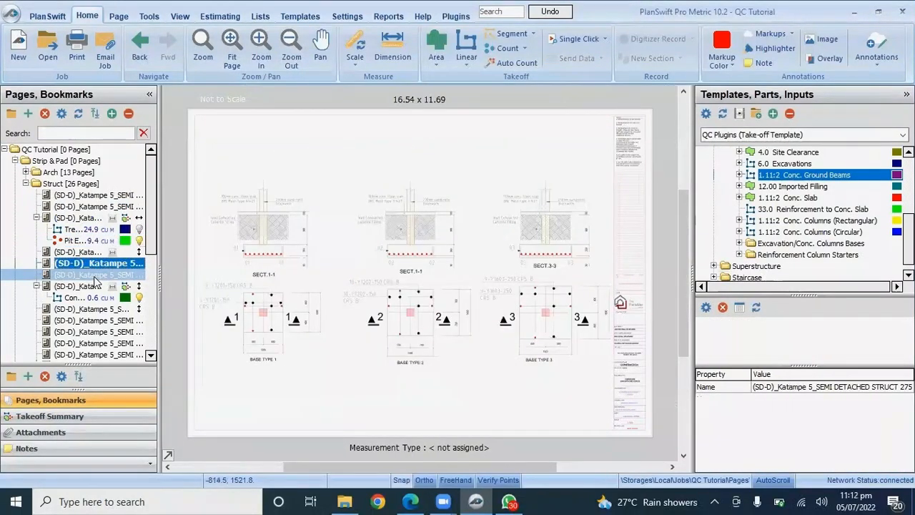
left_click(95, 276)
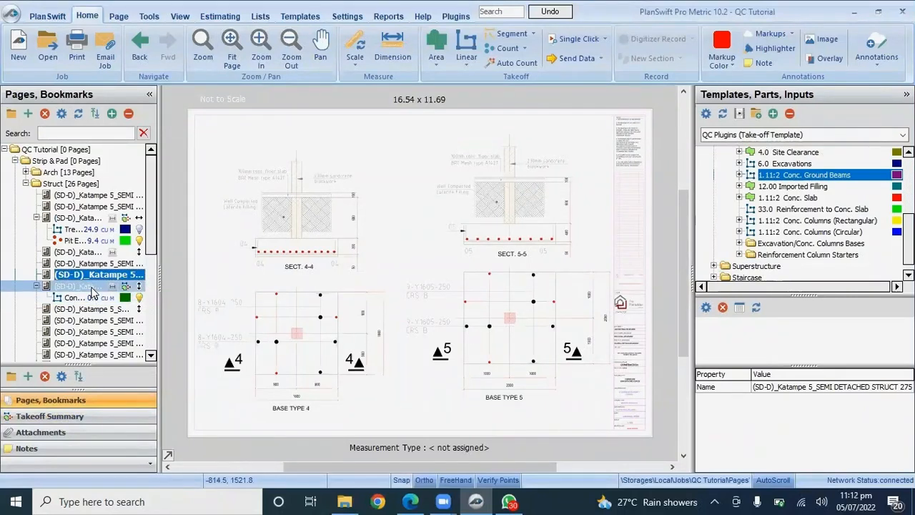
left_click(90, 288)
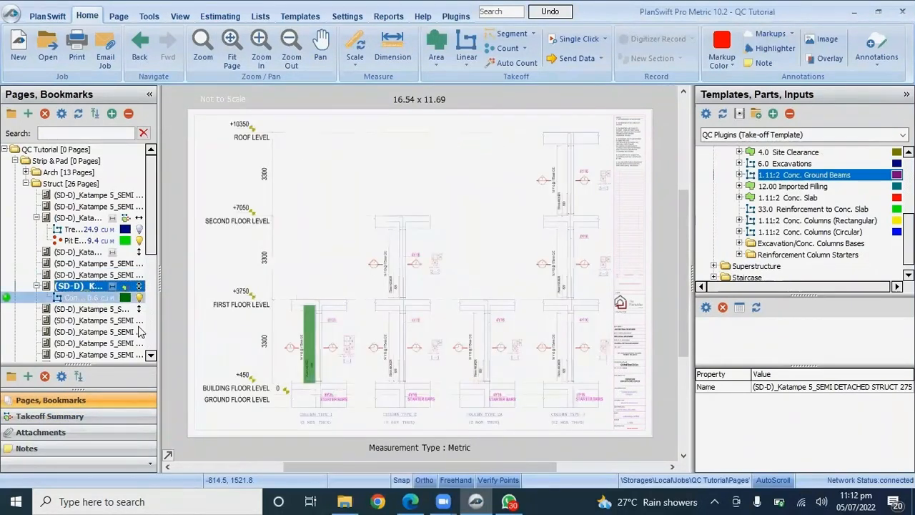
- Hide the Column Type 1 concrete takeoff on the column elevation sheet and examine that column's starter bar details
scroll(314, 397, "up", 3)
scroll(429, 347, "up", 2)
scroll(425, 333, "down", 3)
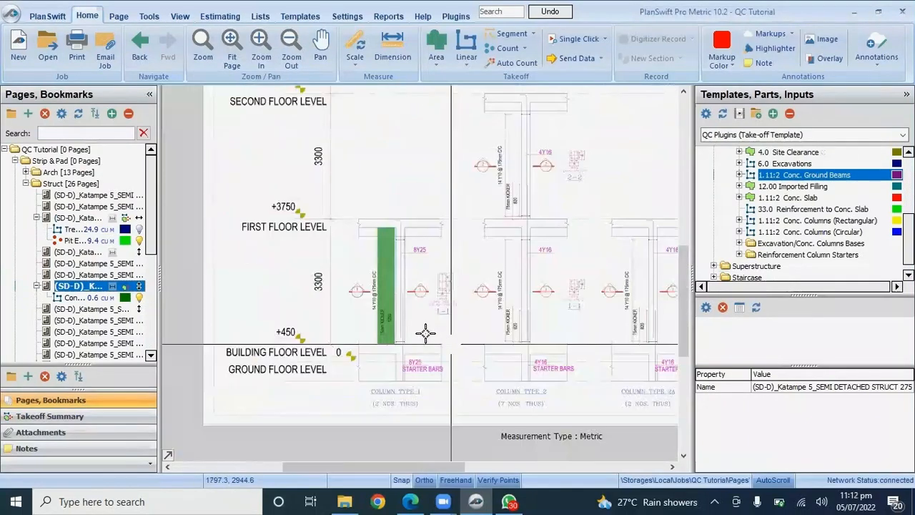
scroll(419, 321, "up", 4)
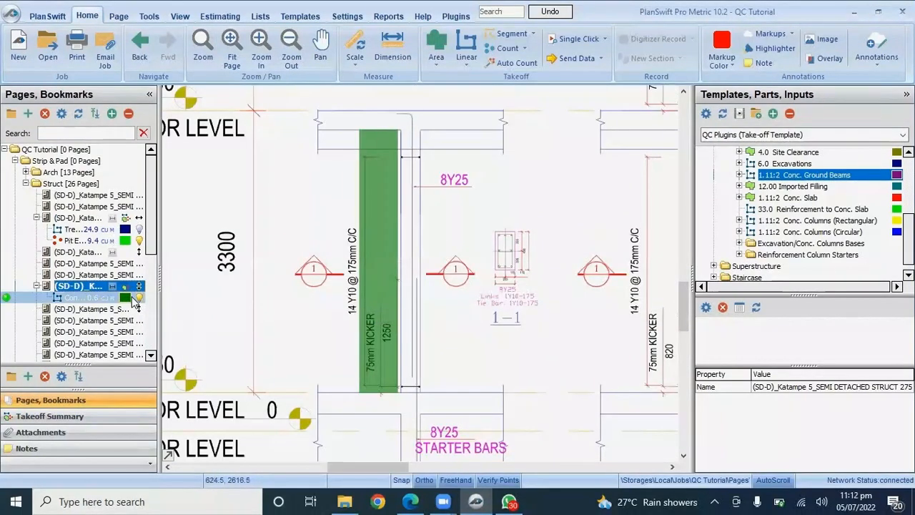
left_click(138, 298)
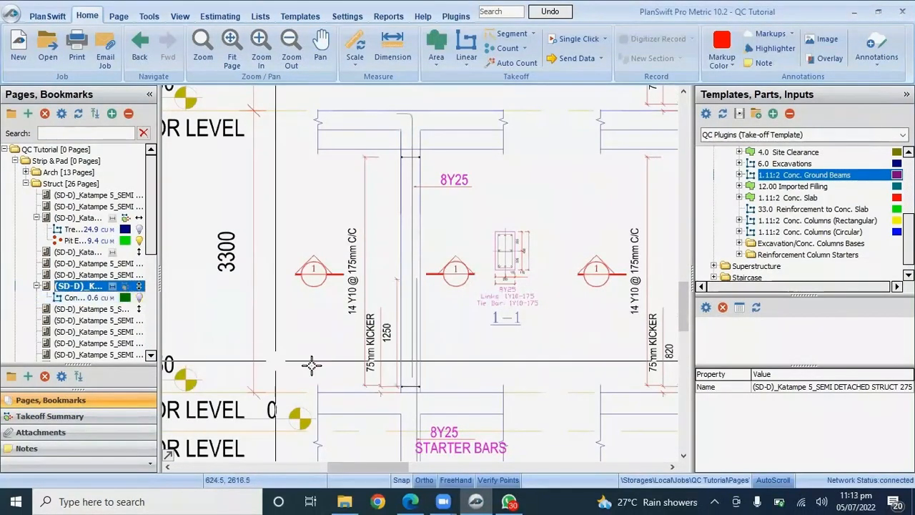
scroll(461, 357, "down", 3)
scroll(447, 382, "up", 3)
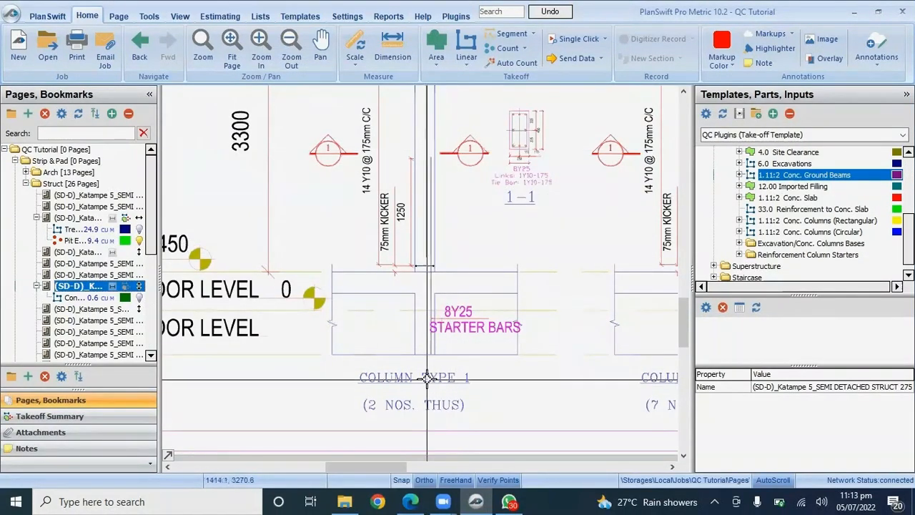
scroll(408, 286, "down", 1)
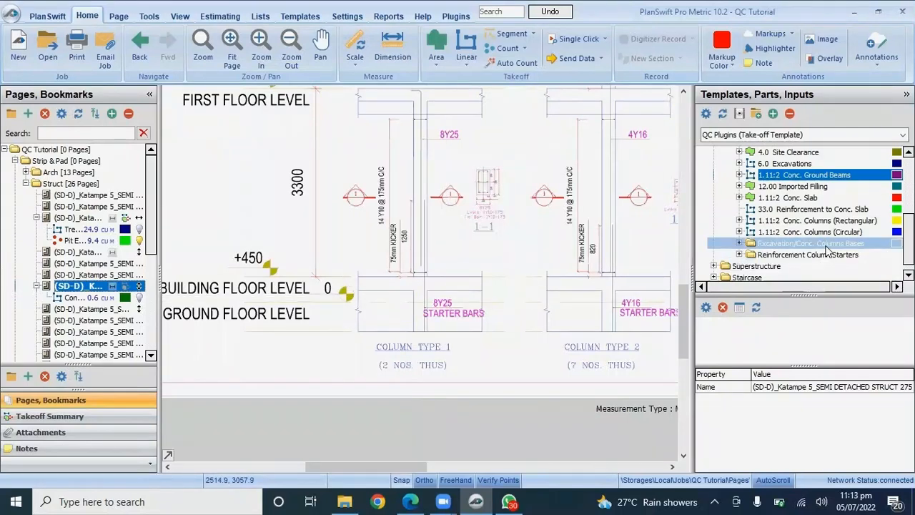
- Find the 33.0 Reinforcement to Column Starters template in the Reinforcement Column Starters folder and preview its properties without creating an item
left_click(739, 255)
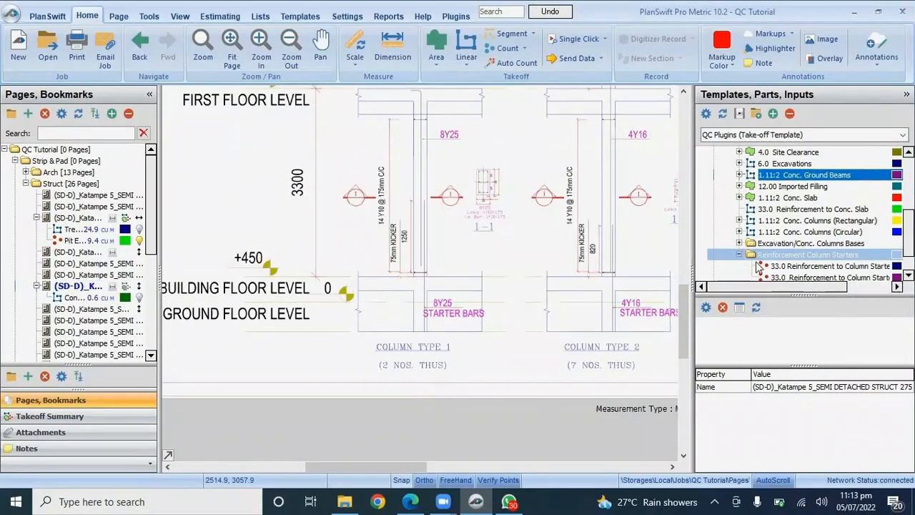
scroll(786, 236, "down", 1)
left_click(803, 233)
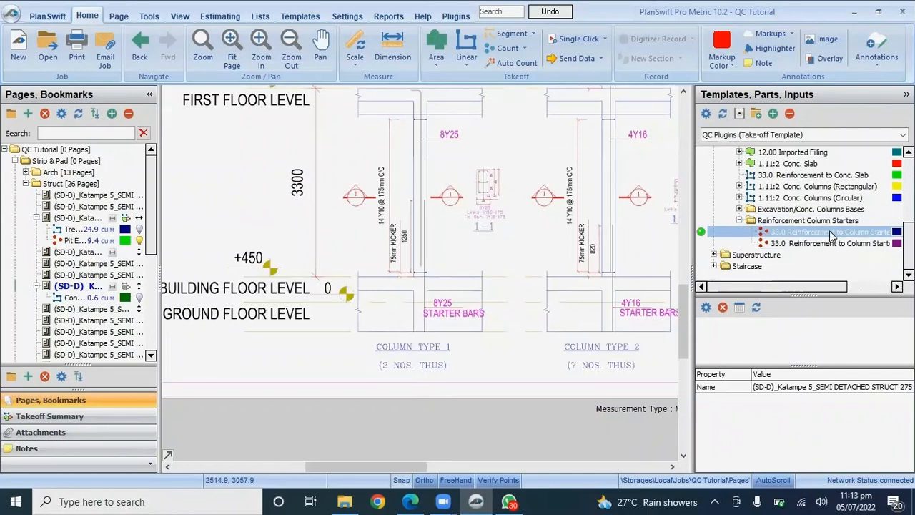
double_click(703, 233)
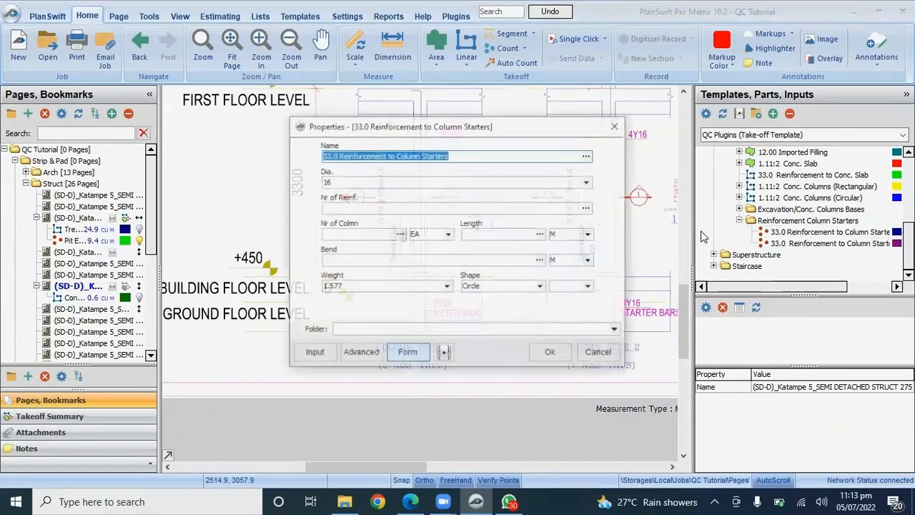
left_click(615, 126)
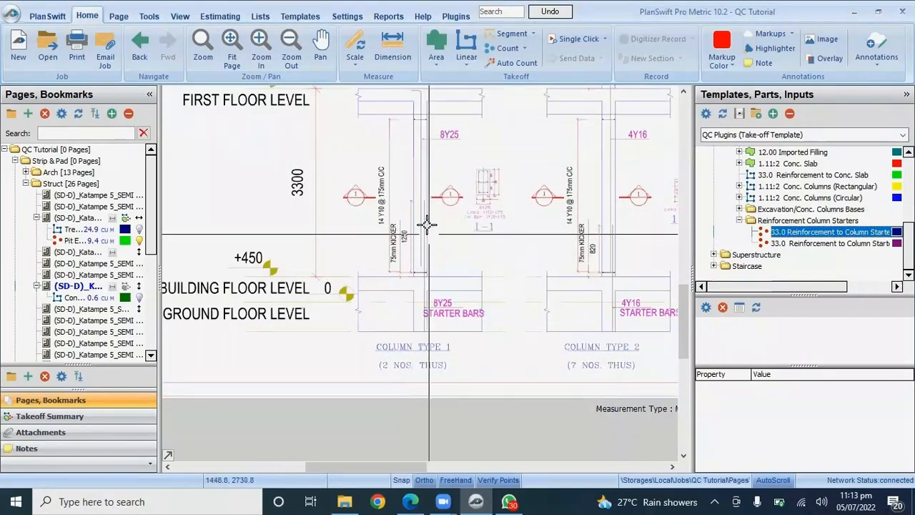
- Dimension the Column Type 1 starter bar from the top of its 1250 mm lap down to the column's bottom line
left_click(392, 43)
left_click(424, 198)
left_click(429, 331)
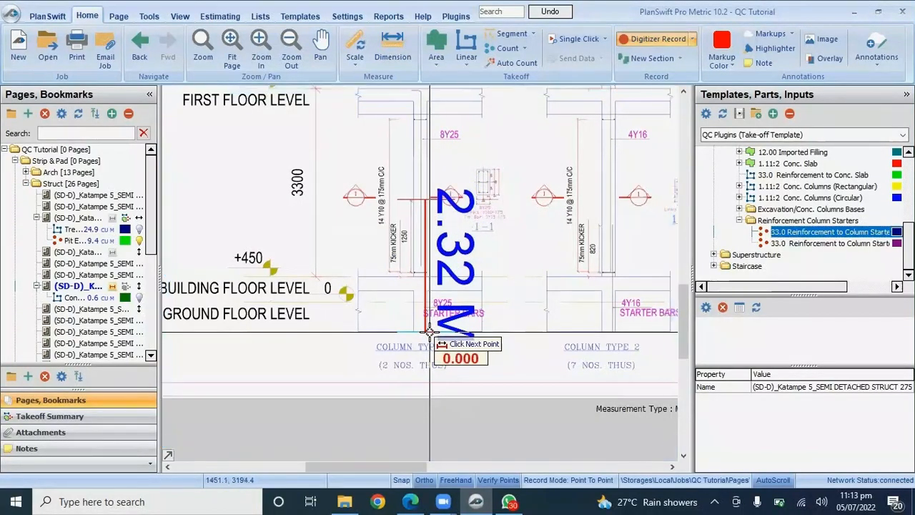
- Start a takeoff item from the 33.0 Reinforcement to Column Starters template and name it "Y25 column Starter Type"
mouse_move(808, 232)
left_mouse_down()
mouse_move(714, 236)
mouse_move(478, 179)
left_mouse_up()
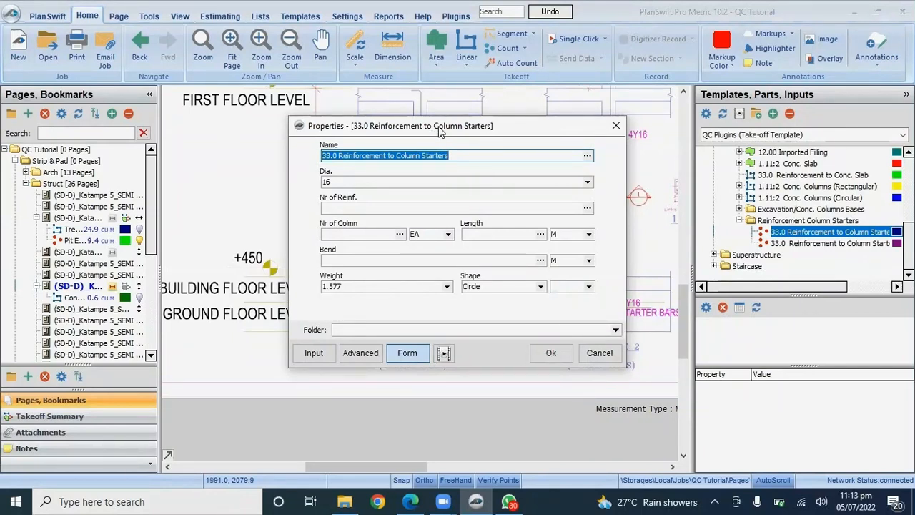
left_click_drag(440, 131, 571, 105)
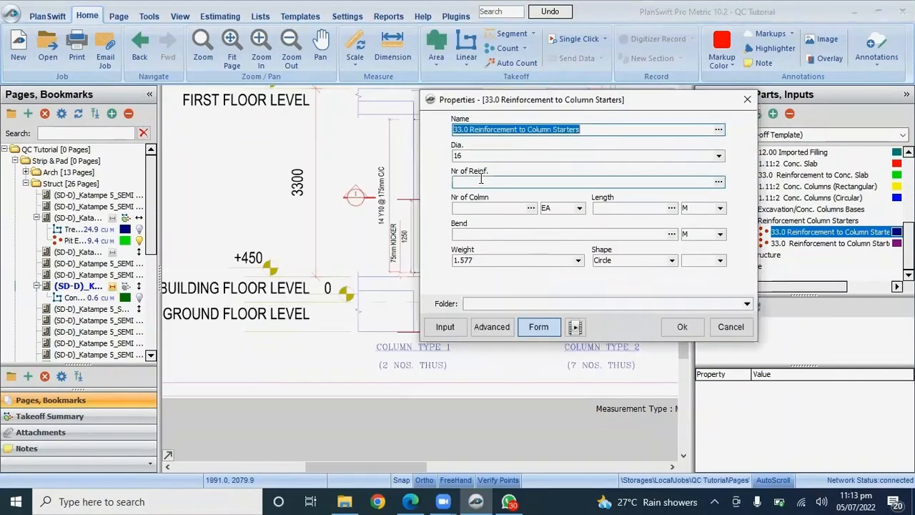
type("Y")
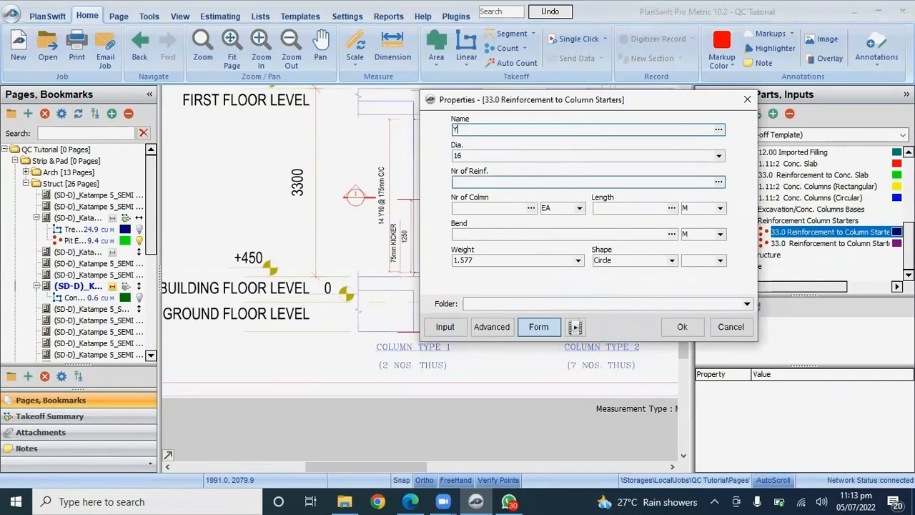
type("25 column Starter Type ")
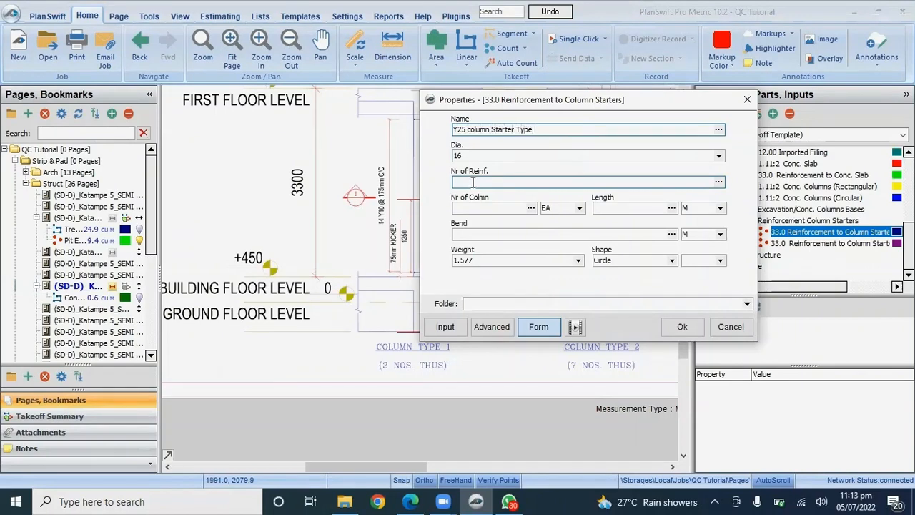
- Complete the item name as "Y25 column Starter Type I" and set the number of reinforcement bars to 8
type("I")
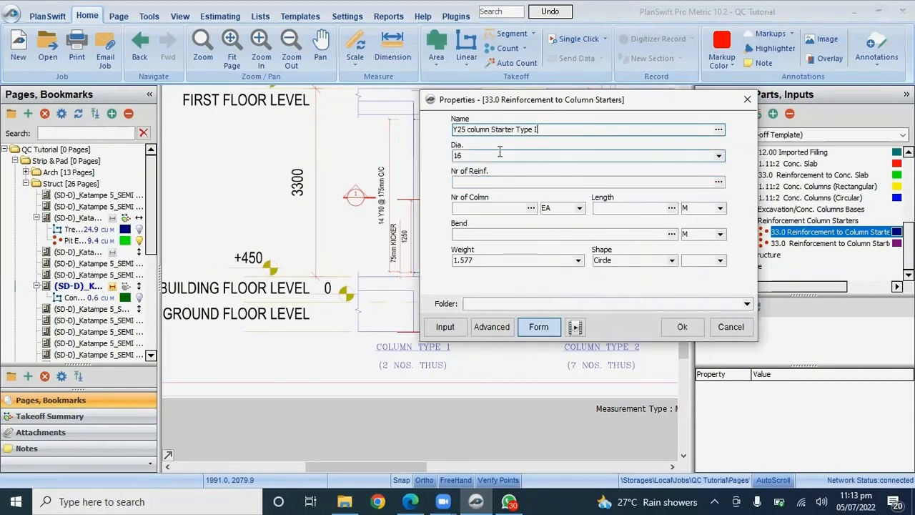
left_click(719, 155)
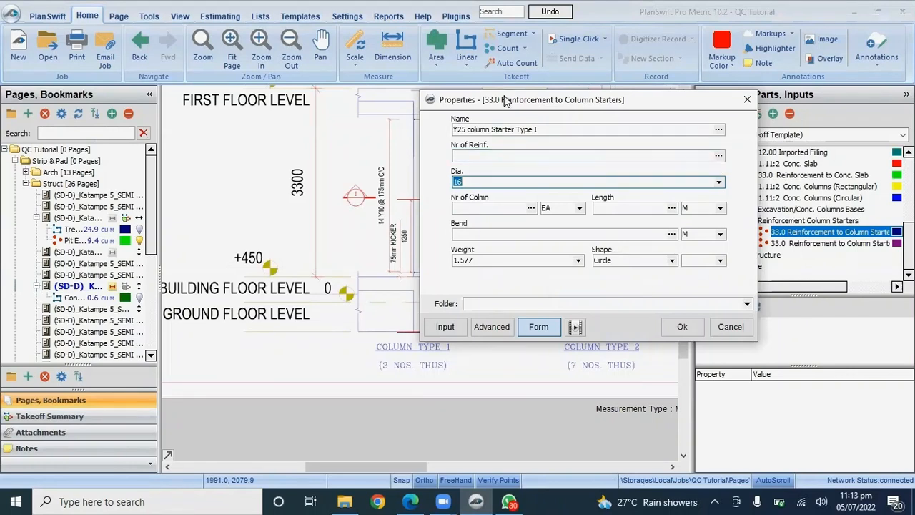
left_click_drag(508, 105, 562, 181)
left_click(526, 231)
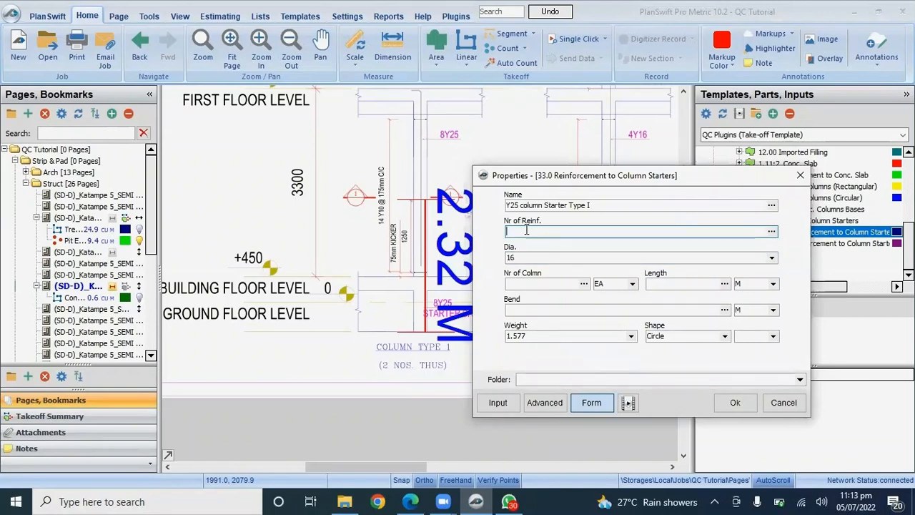
type("8")
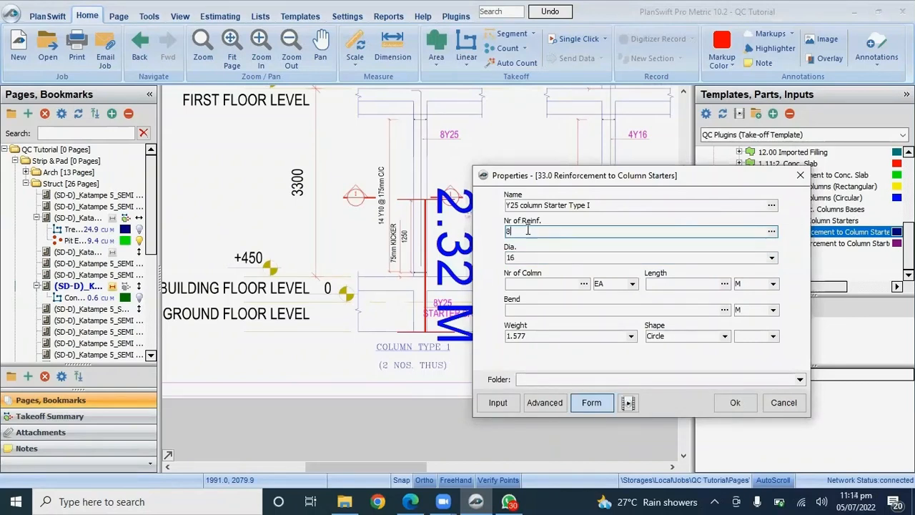
- Set the starter bar diameter to 25
left_click(552, 259)
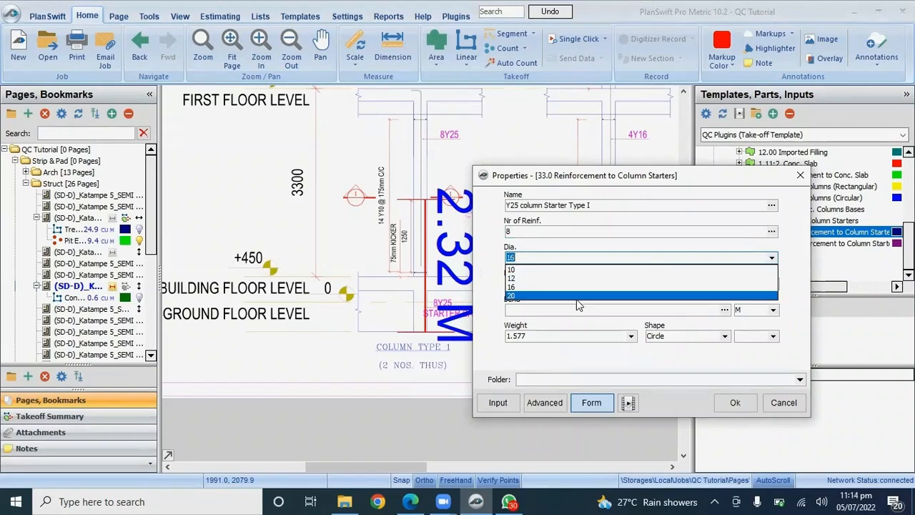
left_click(526, 259)
double_click(498, 256)
type("25")
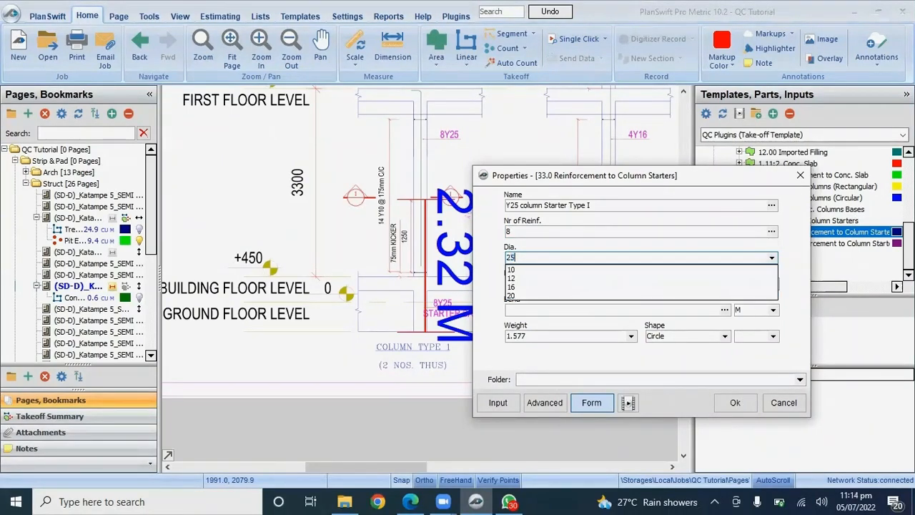
key("Tab")
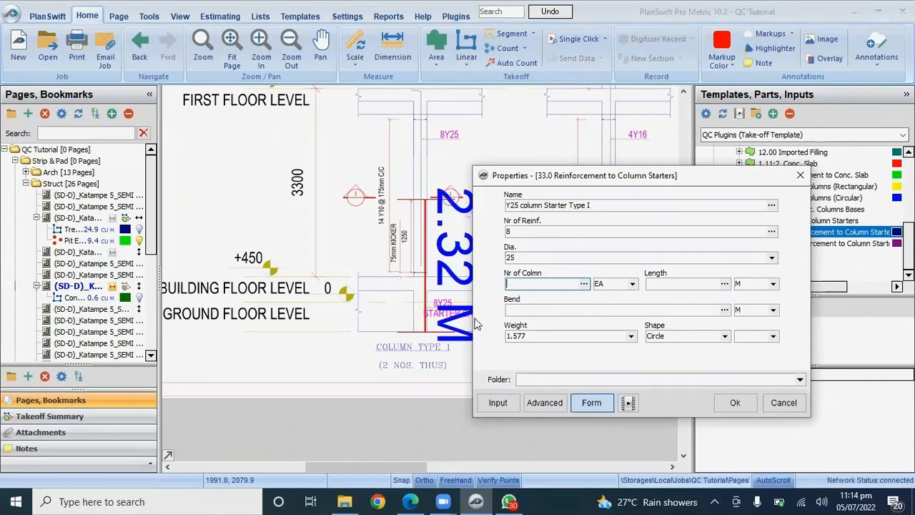
- Set the number of columns to 2 and the starter bar length to 2.32 m
type("2")
left_click(664, 285)
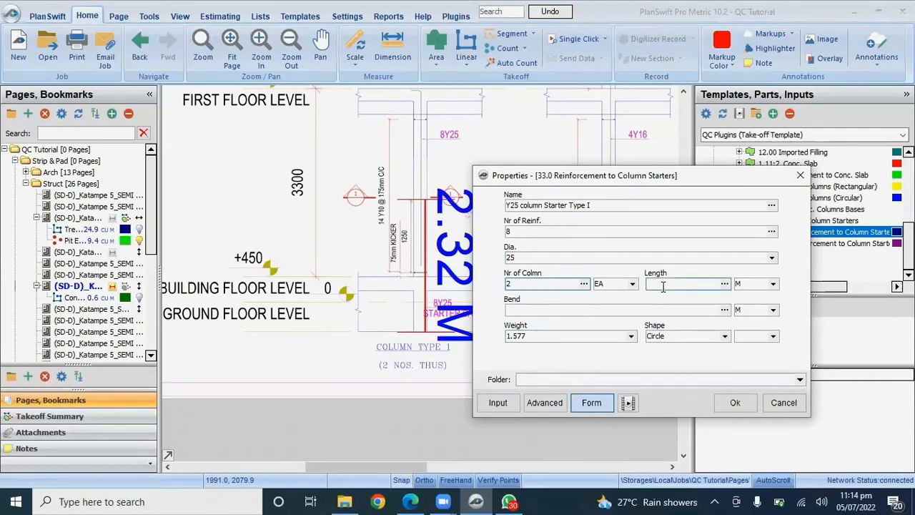
key("Tab")
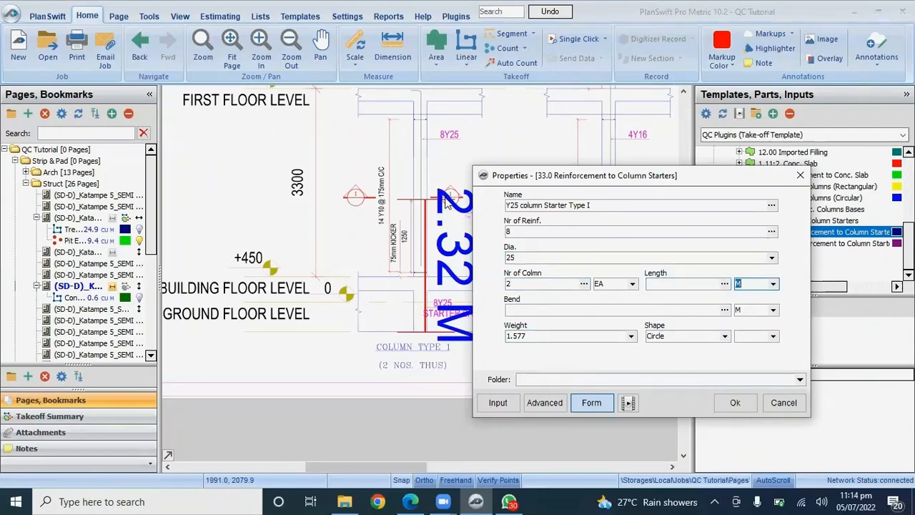
left_click(666, 283)
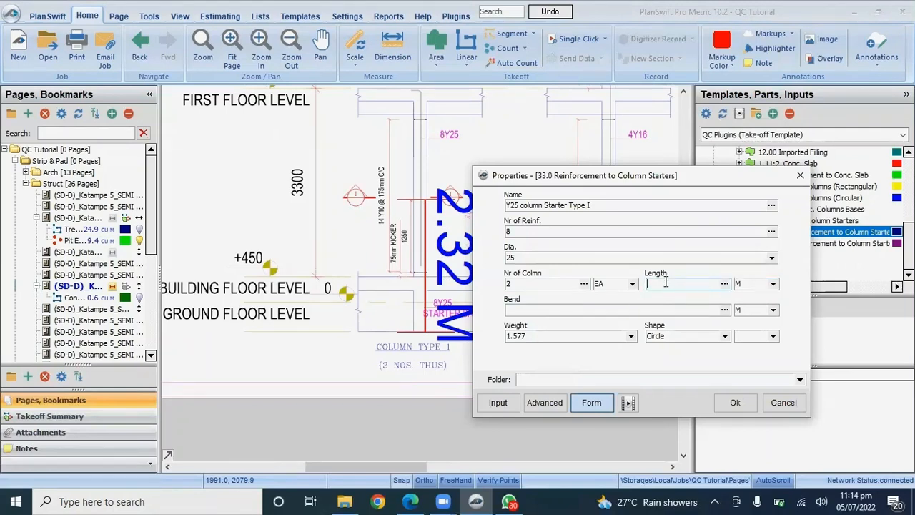
type("2.32")
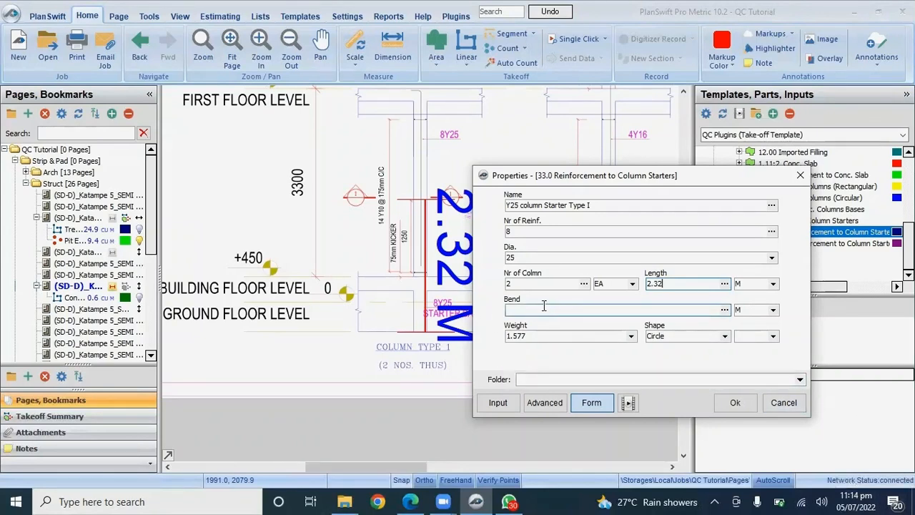
- Set the starter bar weight to 3.85
left_click(631, 336)
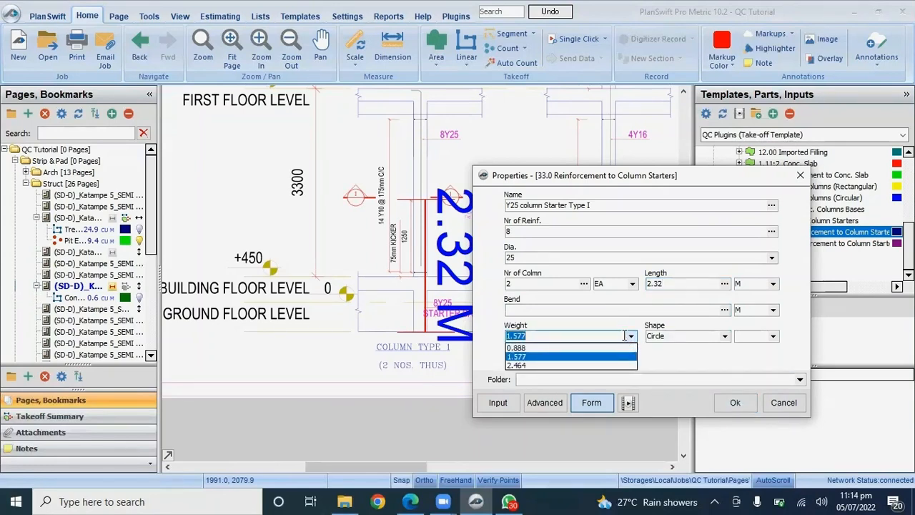
left_click(562, 335)
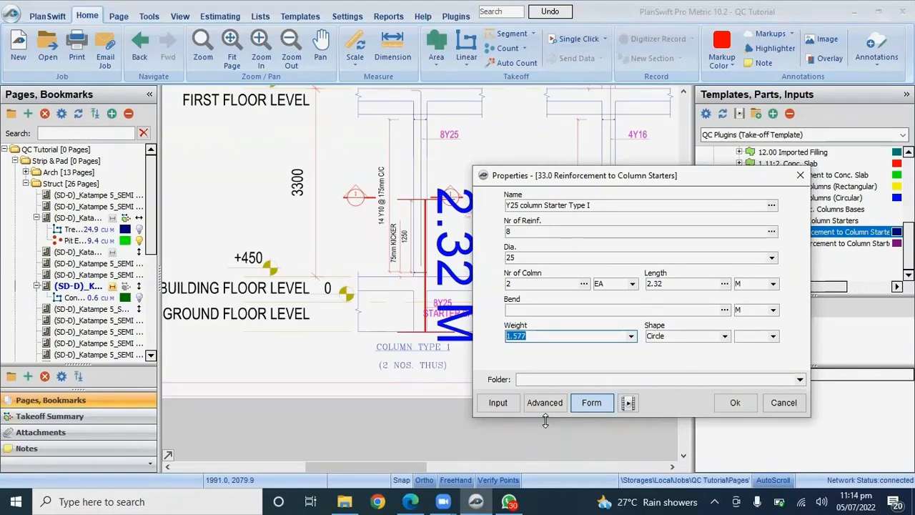
type("3.85")
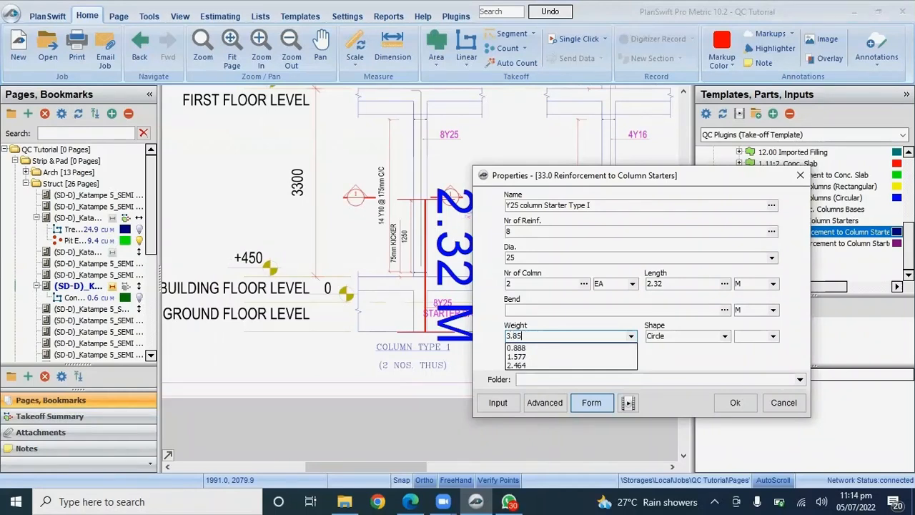
key("Tab")
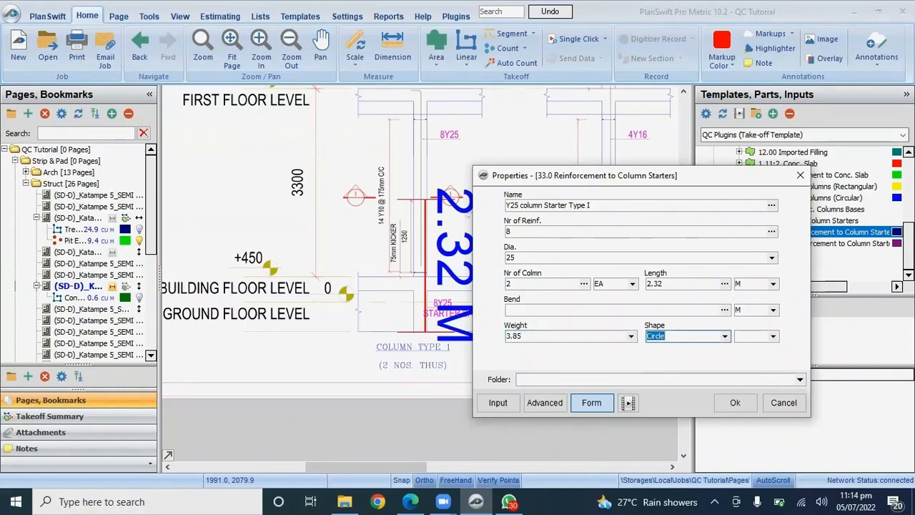
- Accept the starter bar properties, mark one count point at the base of Column Type 1 and stop recording
left_click(732, 401)
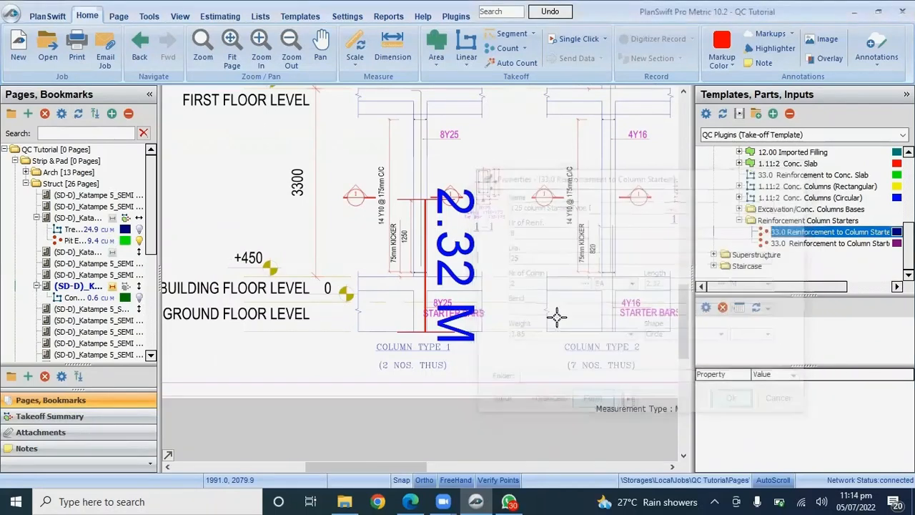
left_click(411, 294)
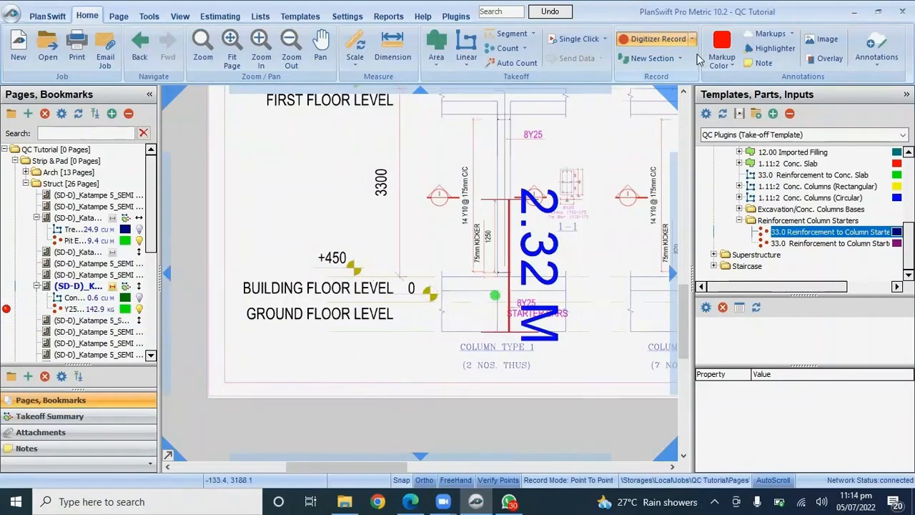
left_click(653, 35)
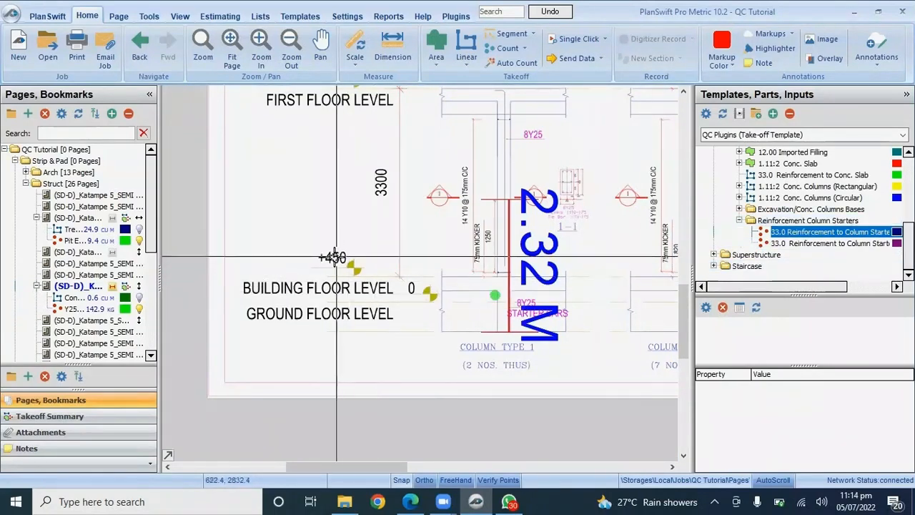
scroll(455, 229, "down", 2)
scroll(439, 258, "up", 2)
scroll(457, 261, "down", 2)
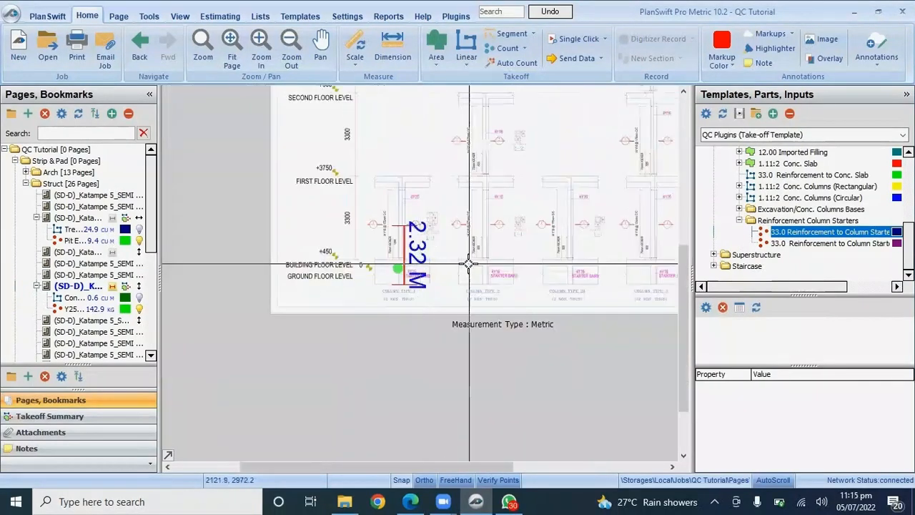
scroll(408, 272, "up", 2)
scroll(408, 271, "down", 2)
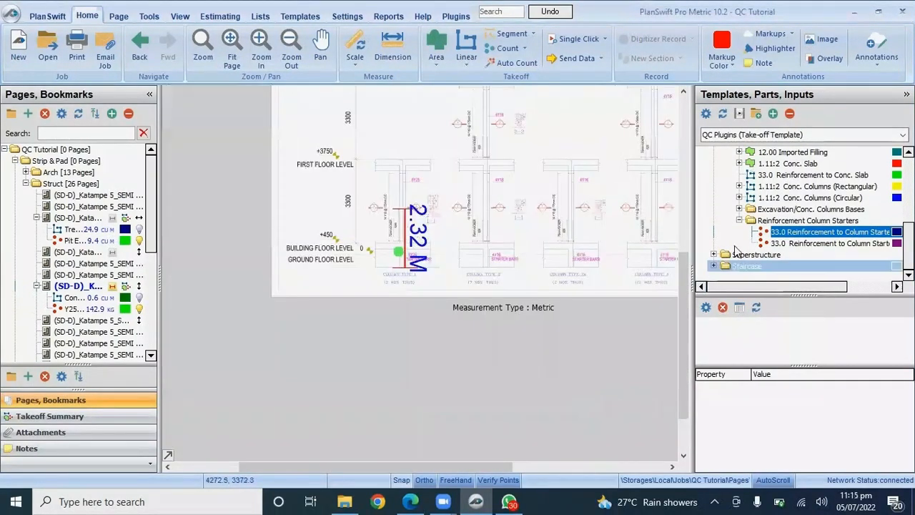
left_click_drag(762, 243, 762, 244)
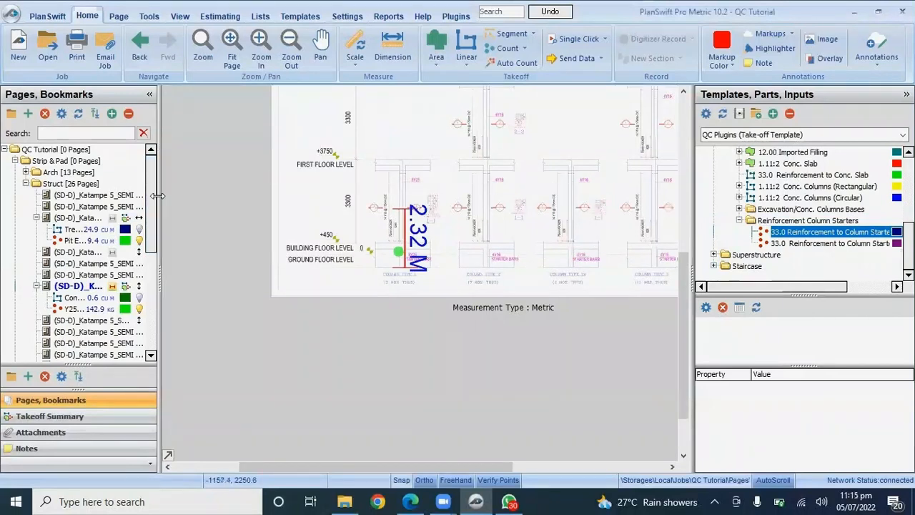
- Widen the page list and look through the Struct drawings, opening the sheet with Section 1-1 and Section 2-2
left_click_drag(167, 195, 193, 194)
left_click(139, 229)
scroll(140, 240, "down", 3)
left_click(121, 263)
scroll(122, 265, "up", 3)
left_click(118, 253)
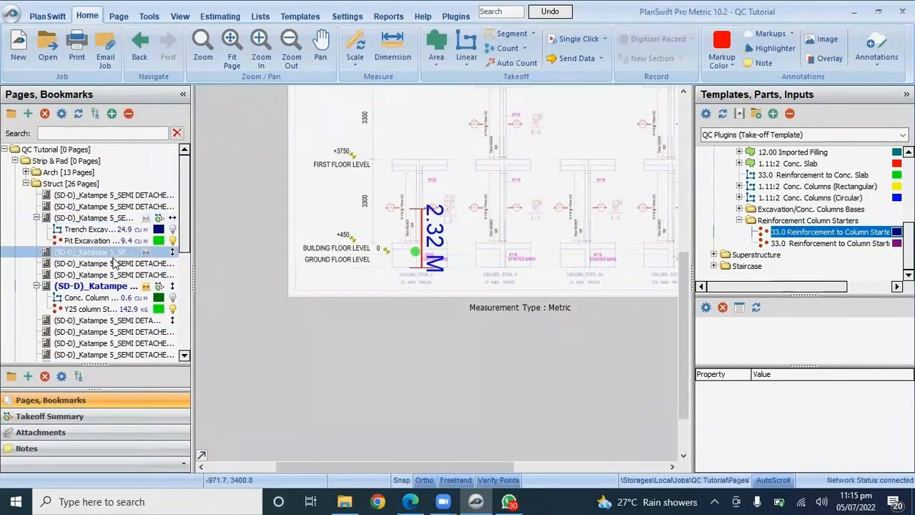
scroll(115, 250, "down", 3)
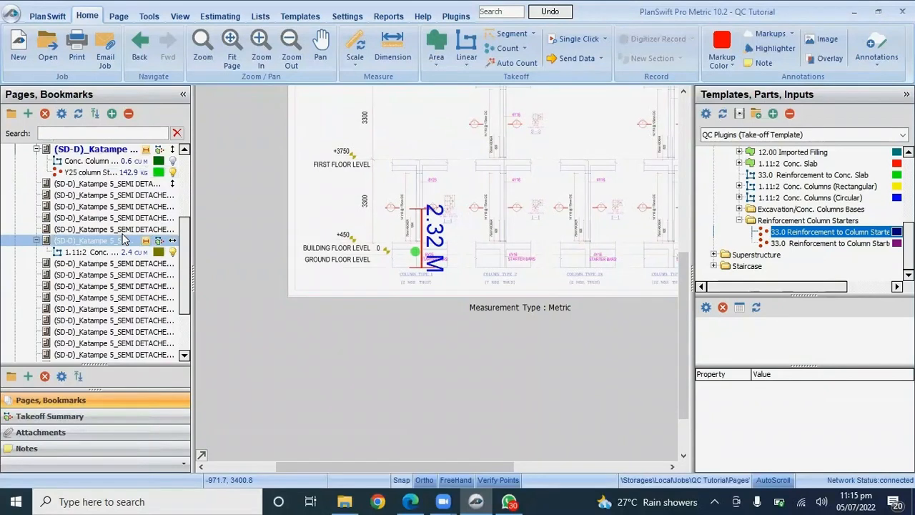
left_click(123, 229)
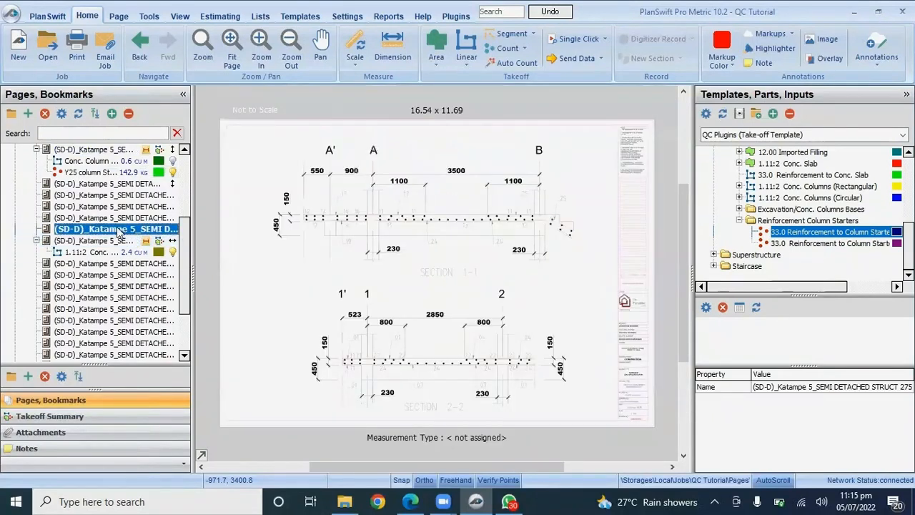
scroll(123, 225, "up", 3)
scroll(123, 222, "up", 2)
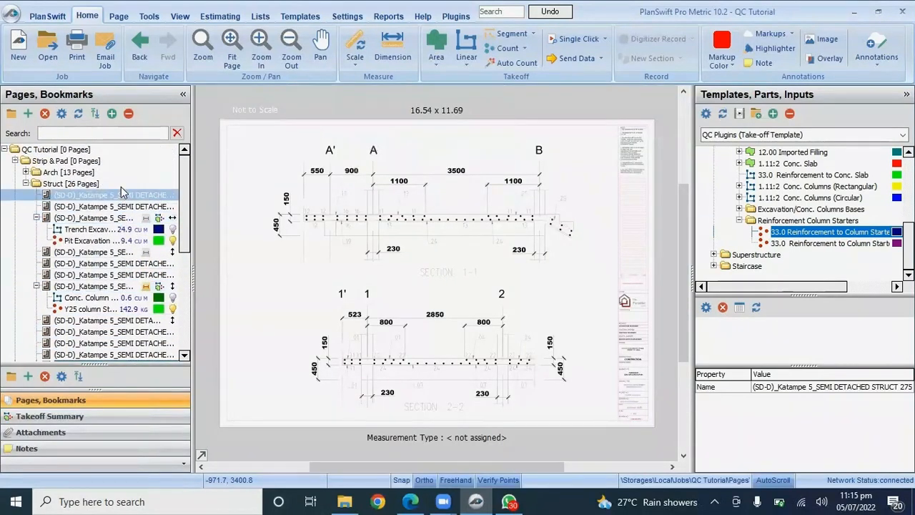
- Collapse the Struct folder, expand the Raft folder and open the gatehouse floor plan among its Arch pages
left_click(26, 184)
left_click(16, 196)
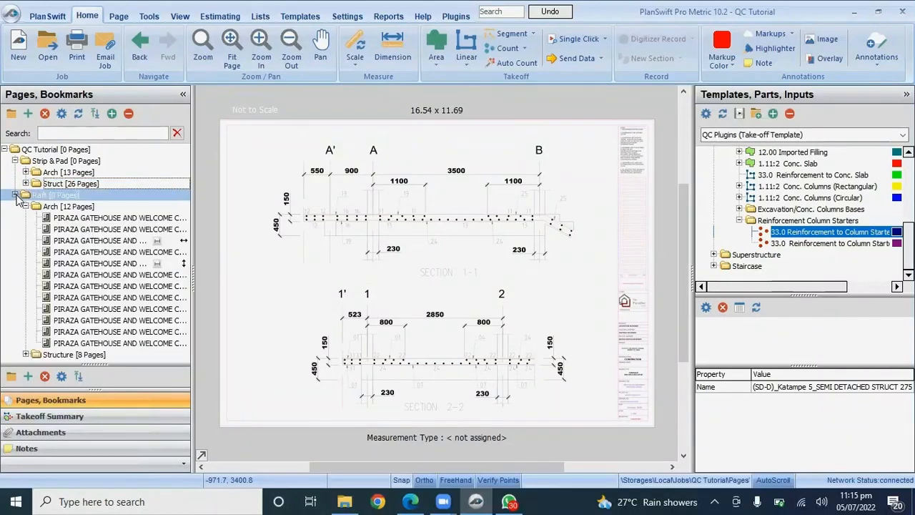
left_click(91, 241)
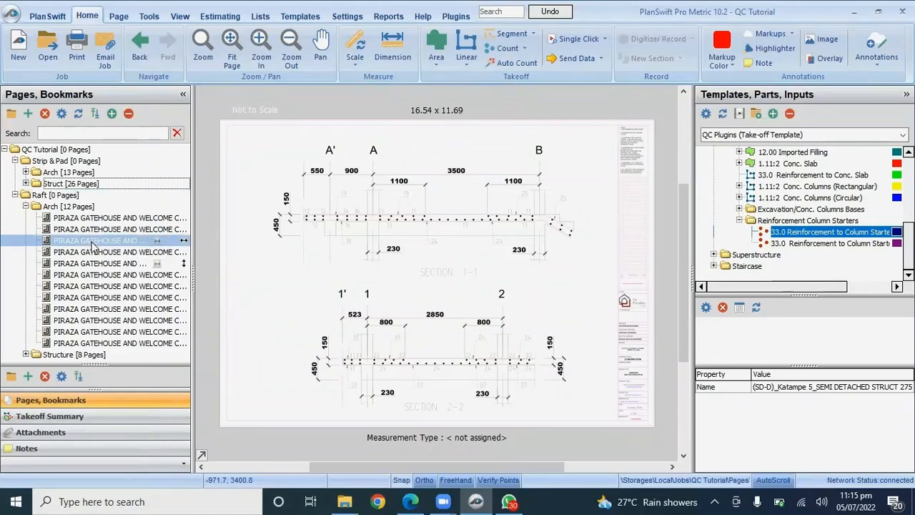
scroll(304, 255, "up", 3)
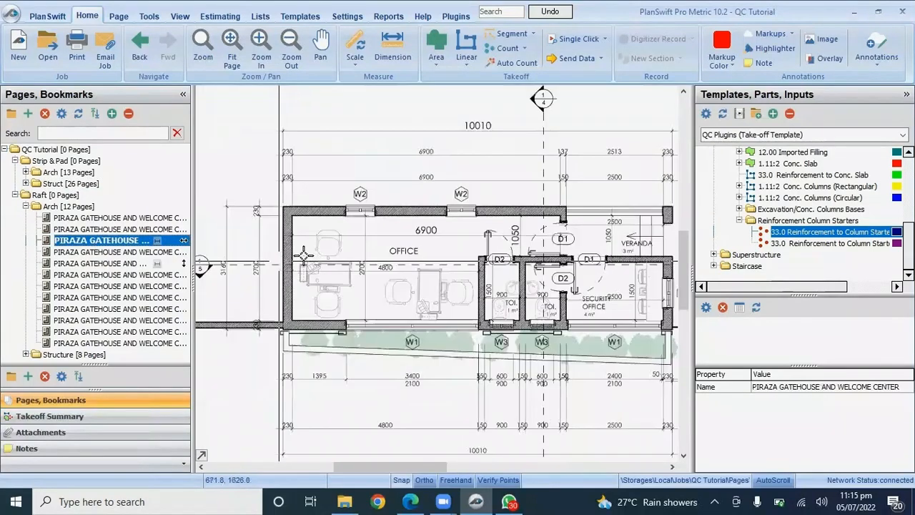
scroll(304, 255, "down", 2)
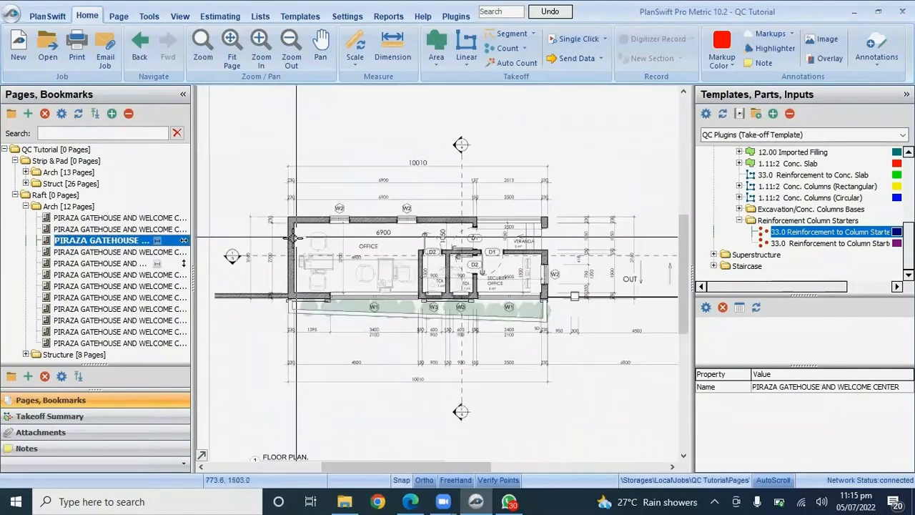
- Examine the gatehouse's left elevation, front elevation and Section B-B sheets, and return to the floor plan
left_click(108, 298)
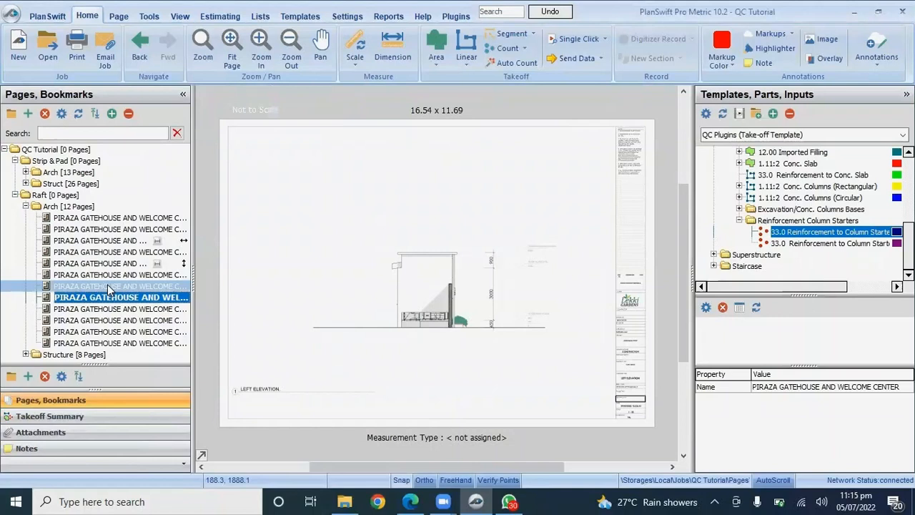
left_click(110, 287)
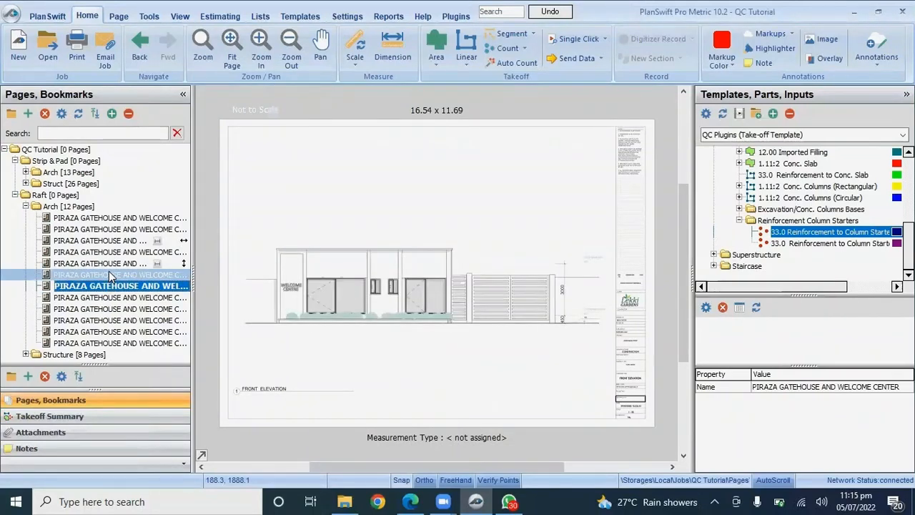
left_click(109, 271)
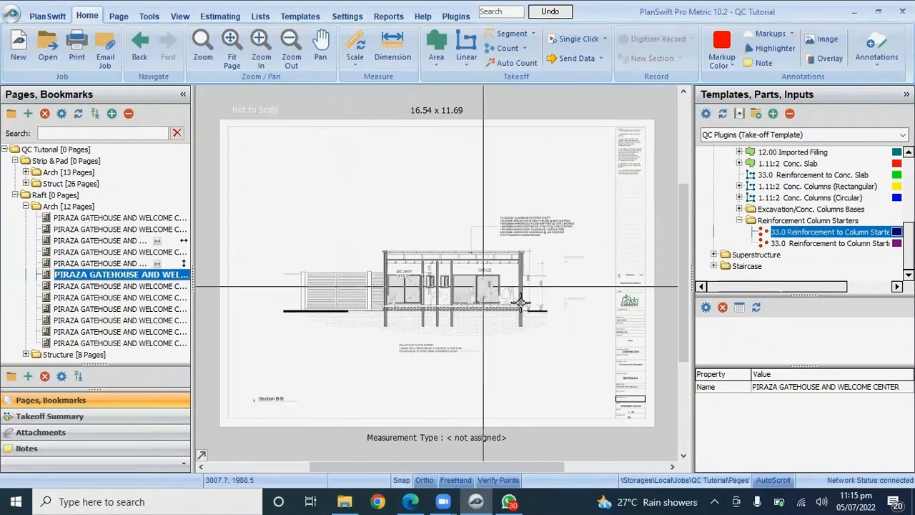
scroll(541, 280, "up", 5)
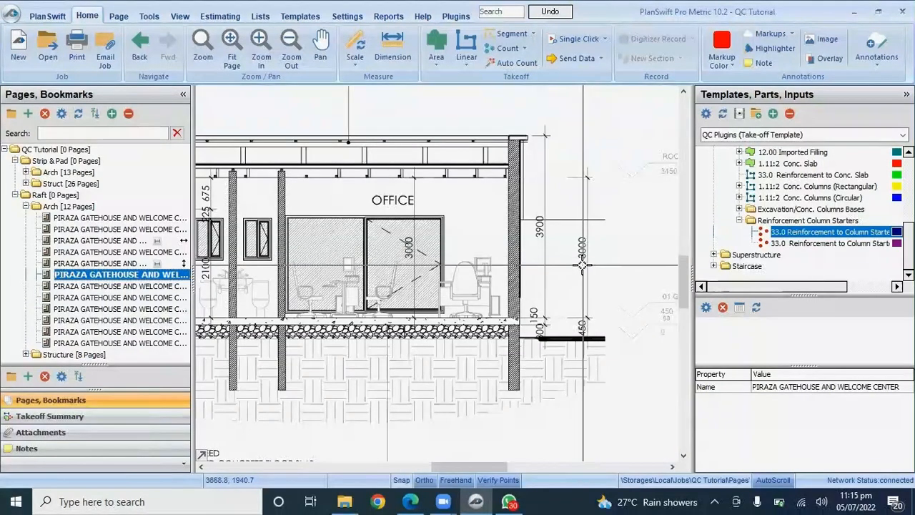
scroll(584, 247, "down", 5)
left_click(104, 242)
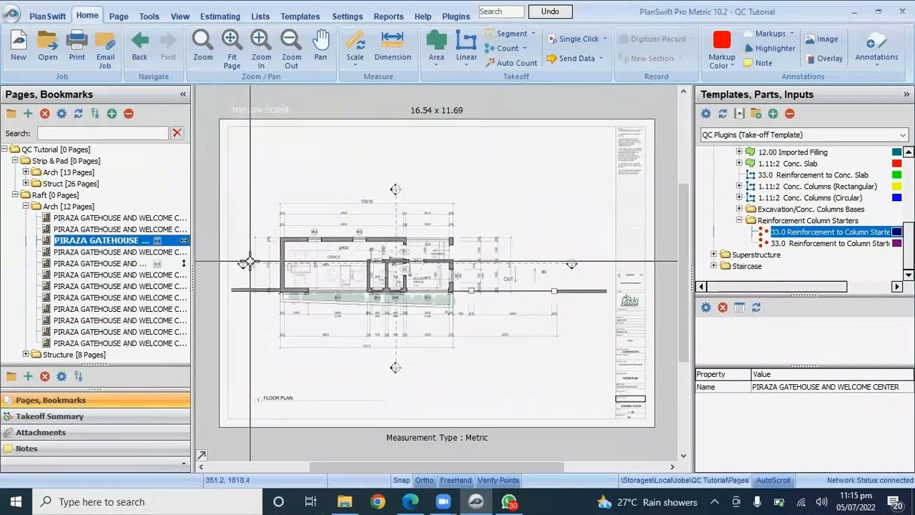
scroll(245, 259, "up", 2)
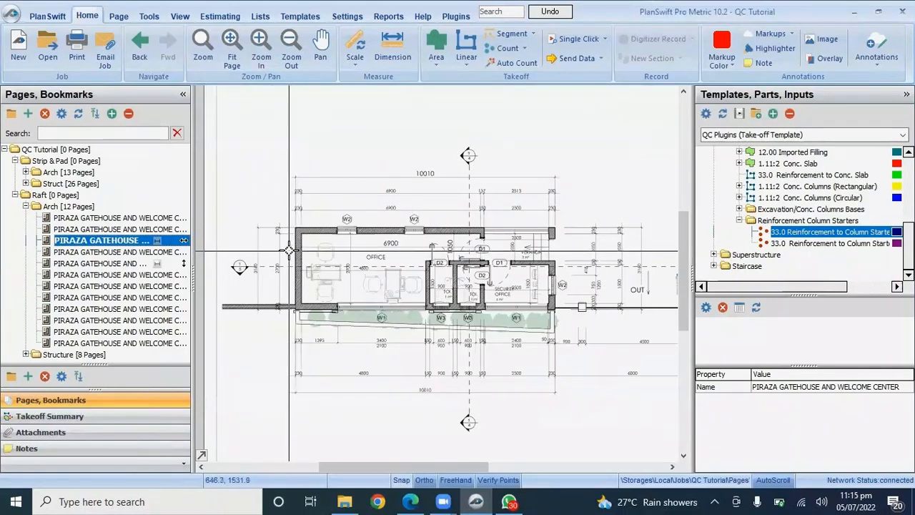
- Widen the drawing area, collapse the Substructure templates and expand Superstructure, Finishes and Mansory & Plastering to reach External Blockwork
left_click_drag(693, 197, 731, 197)
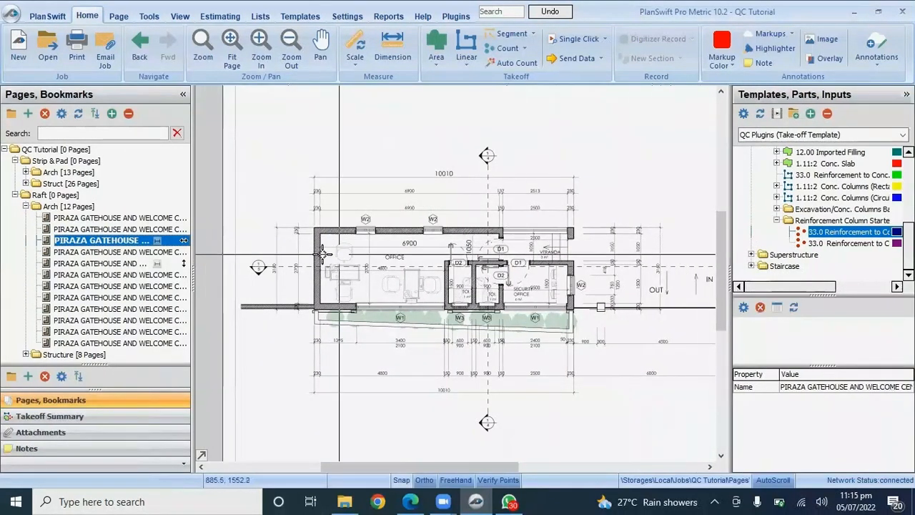
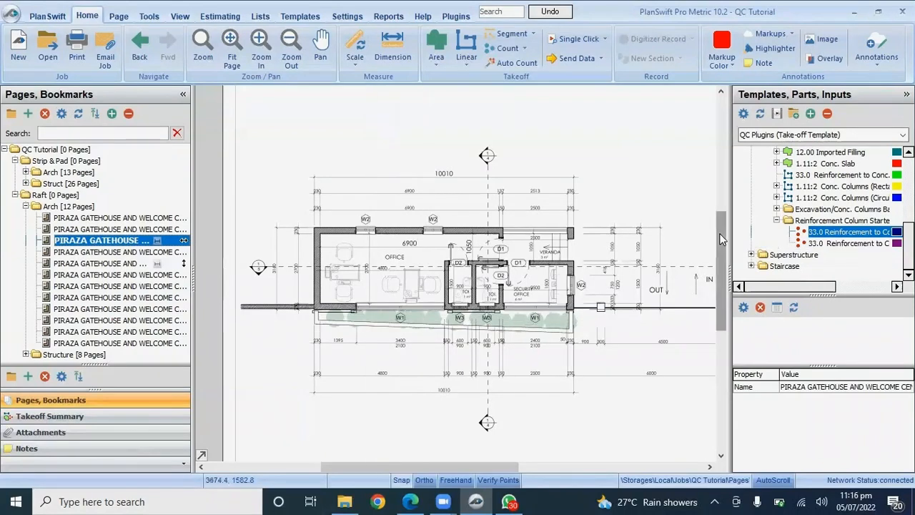
scroll(767, 166, "up", 1)
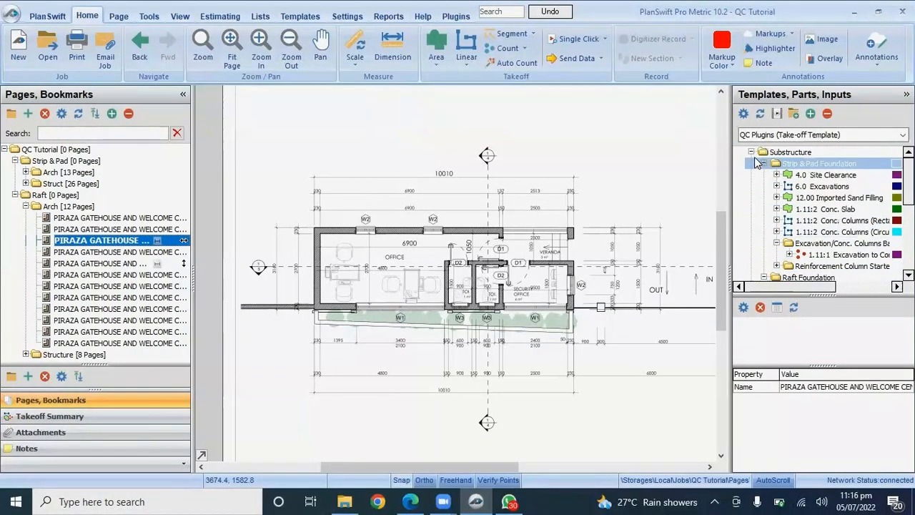
left_click(752, 163)
left_click(792, 166)
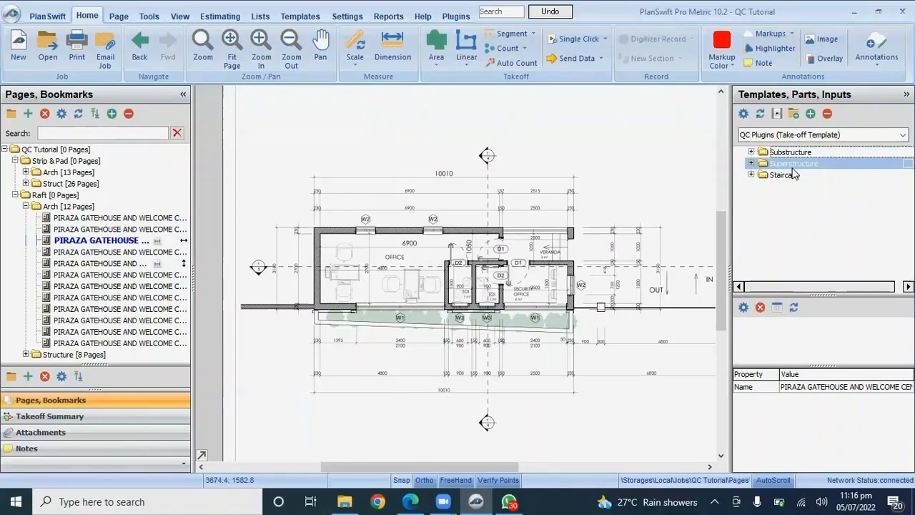
left_click(752, 165)
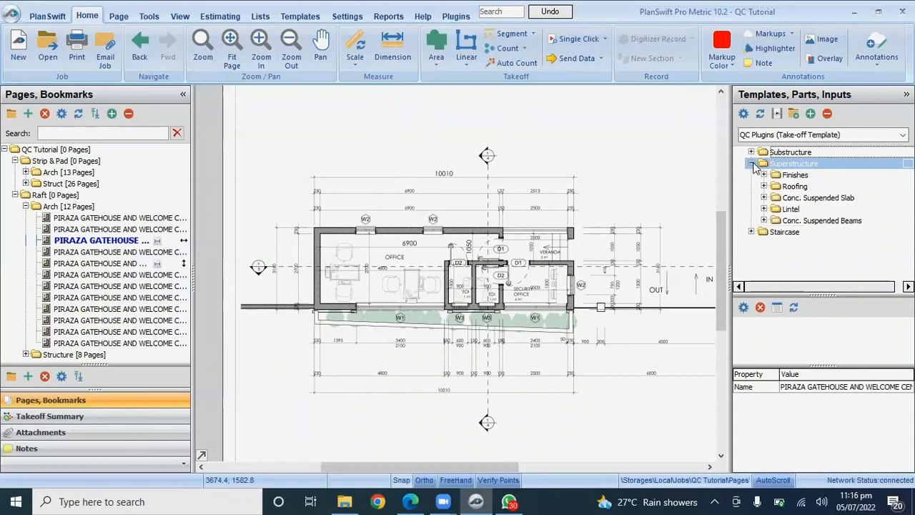
left_click(763, 175)
left_click(763, 175)
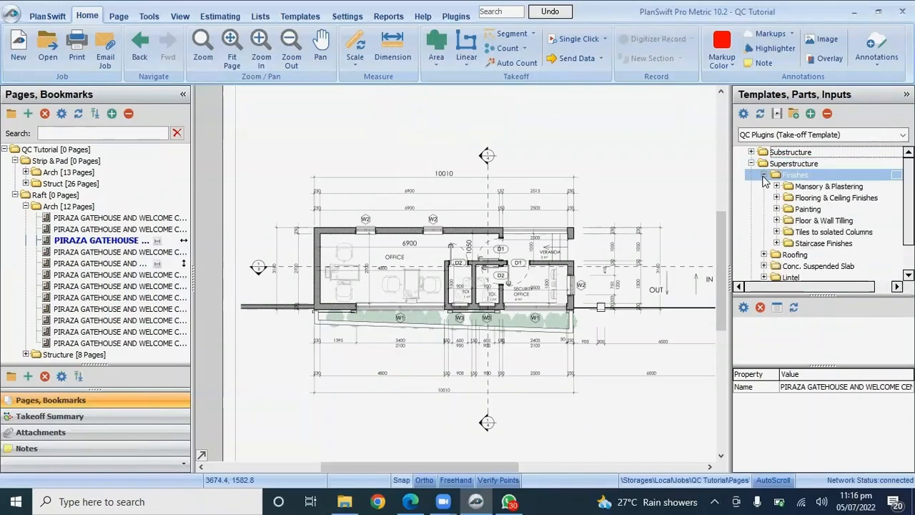
left_click(776, 188)
left_click(776, 187)
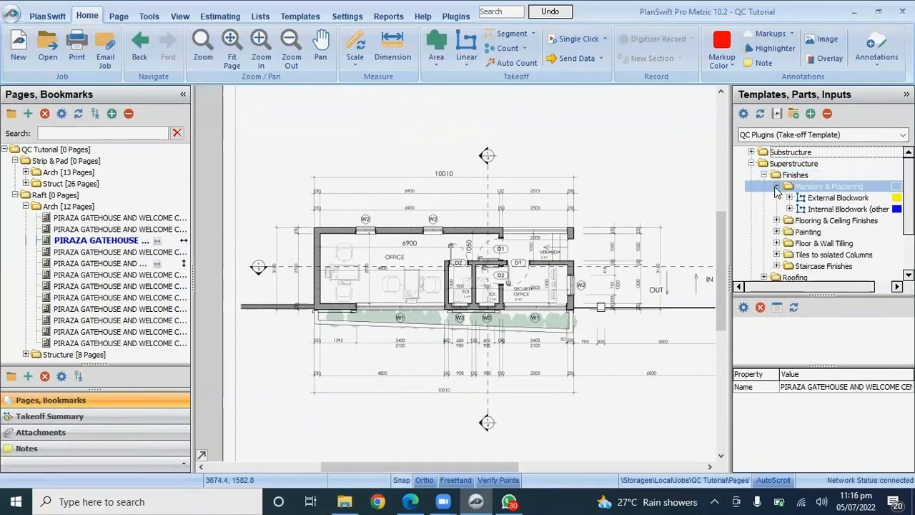
left_click(801, 198)
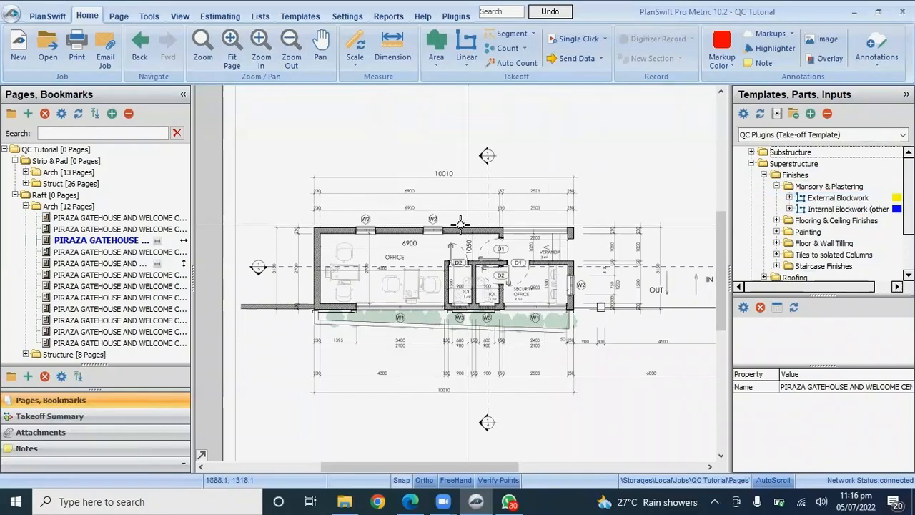
- Start an External Blockwork takeoff on the gatehouse floor plan, named 225mm Ext Blockwall, with width 0.23 m and wall height 3 m
scroll(394, 245, "up", 5)
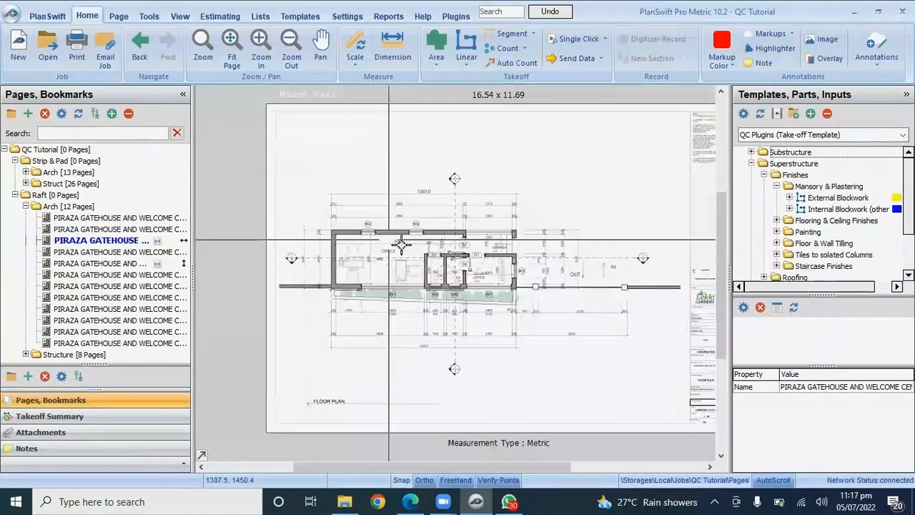
scroll(329, 230, "down", 4)
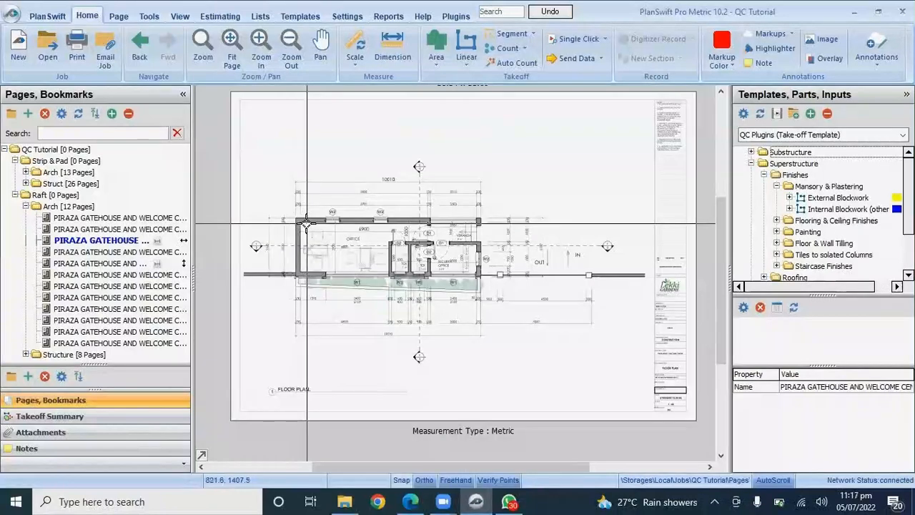
scroll(303, 224, "up", 4)
scroll(475, 274, "up", 3)
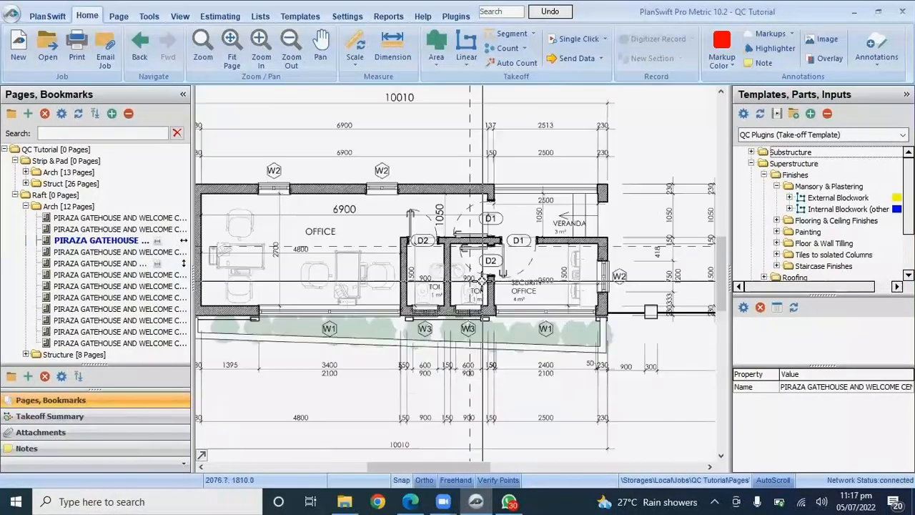
scroll(476, 272, "down", 2)
scroll(353, 270, "down", 3)
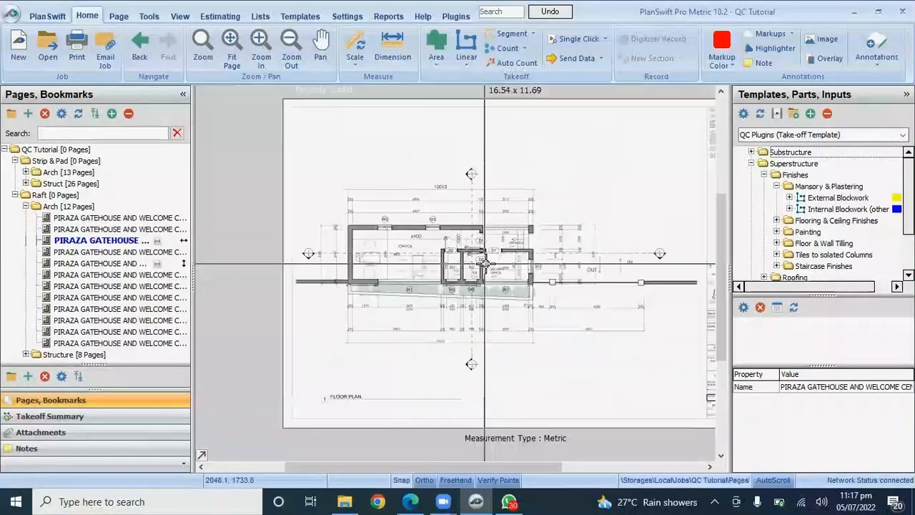
scroll(353, 269, "up", 2)
left_click(832, 198)
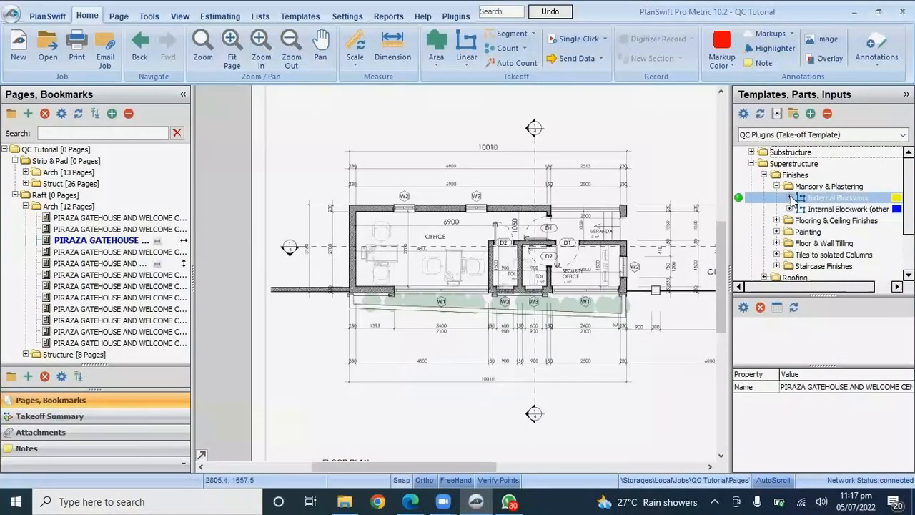
left_click(738, 198)
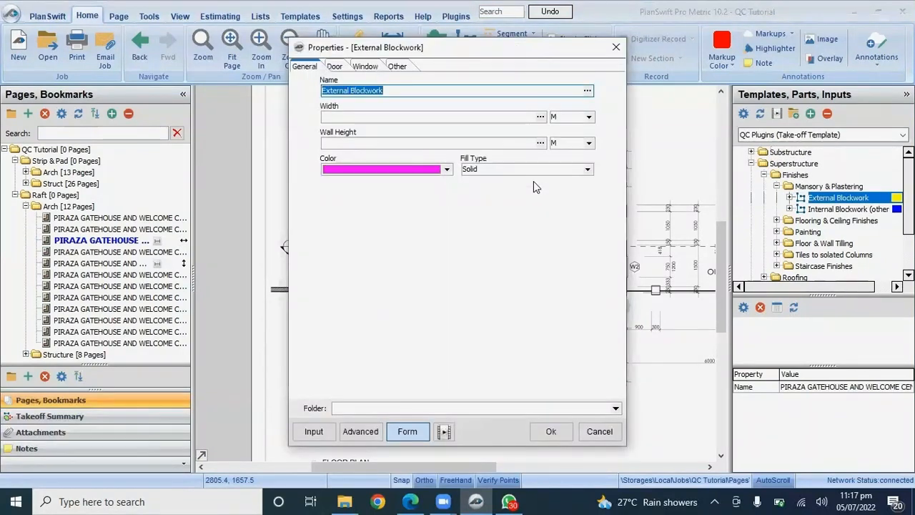
type("225mm Ex")
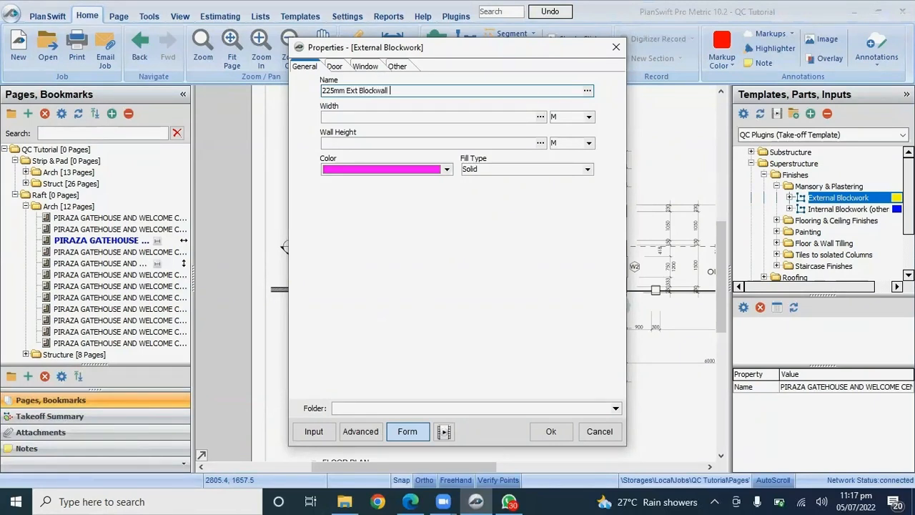
left_click(474, 117)
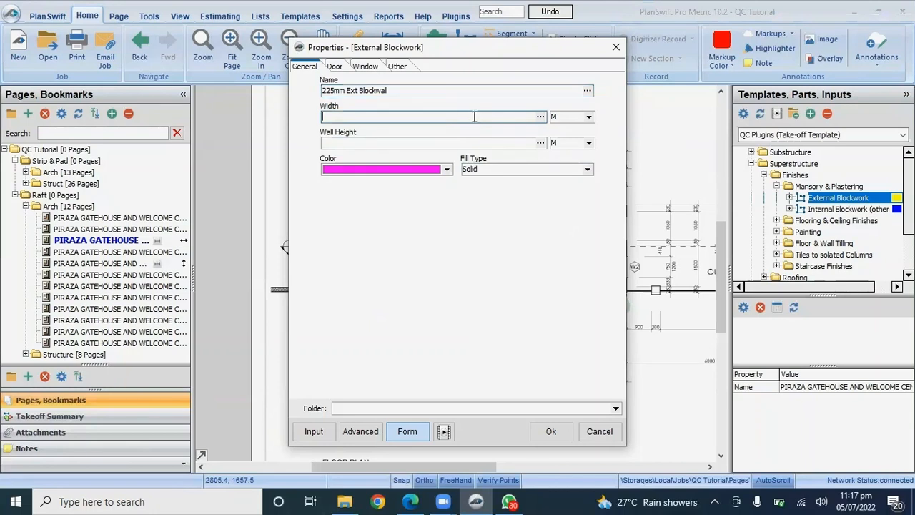
type("0.23")
left_click(349, 141)
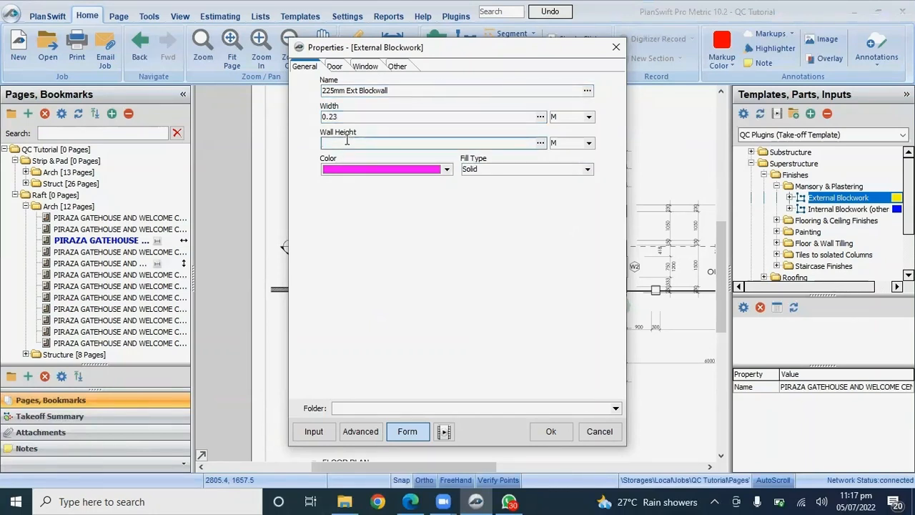
type("3")
- Enter the W1 window deduction as 2.40 m wide and 2.10 m high, with a quantity of 2
left_click(335, 67)
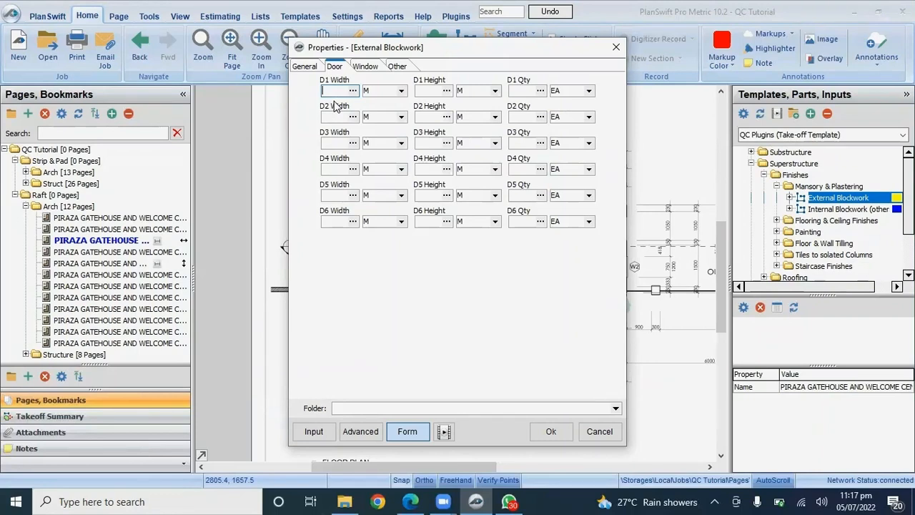
left_click(366, 68)
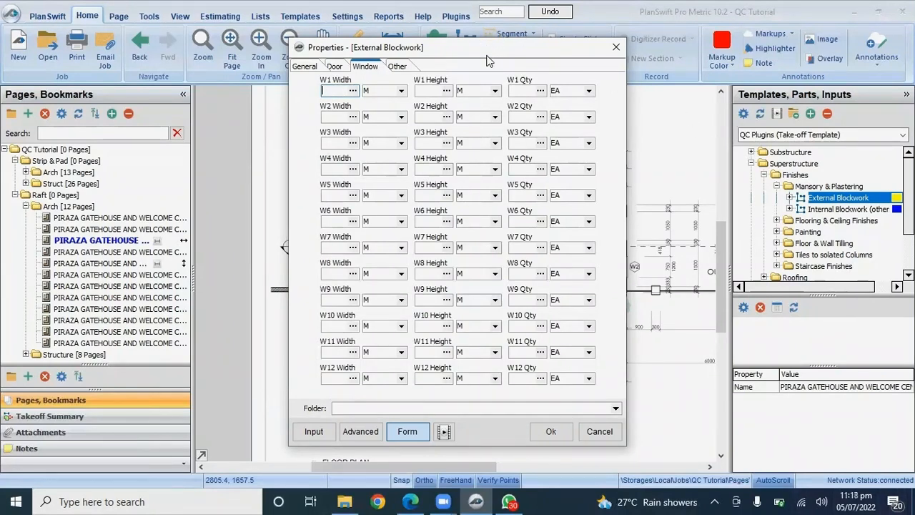
left_click_drag(487, 57, 484, 373)
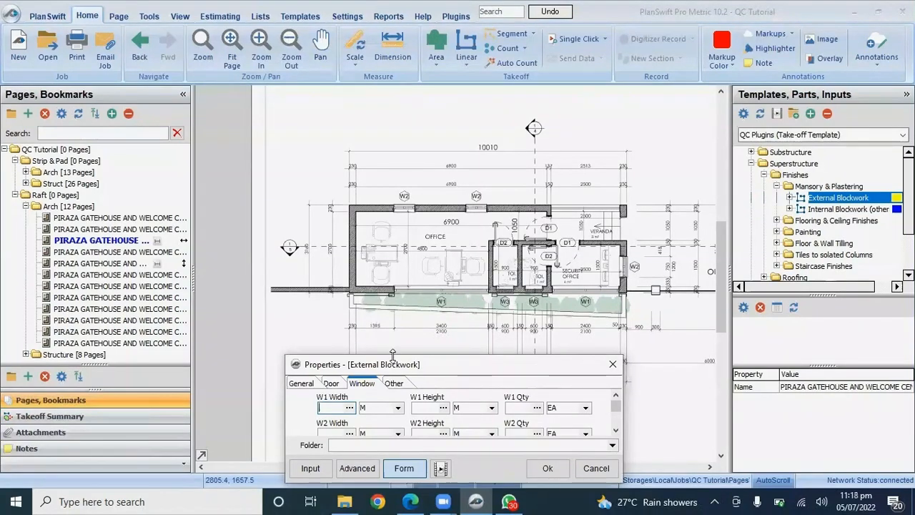
left_click_drag(418, 366, 416, 88)
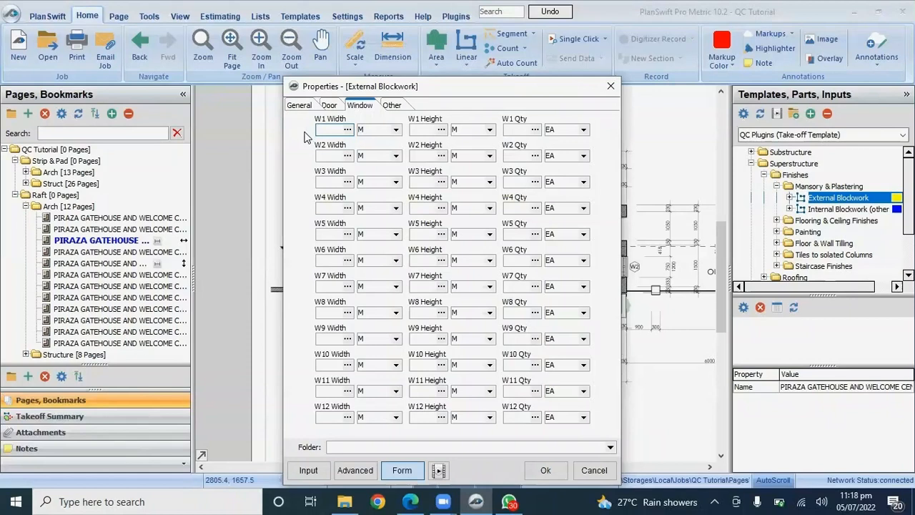
type("2.40")
left_click(429, 129)
type("2,10")
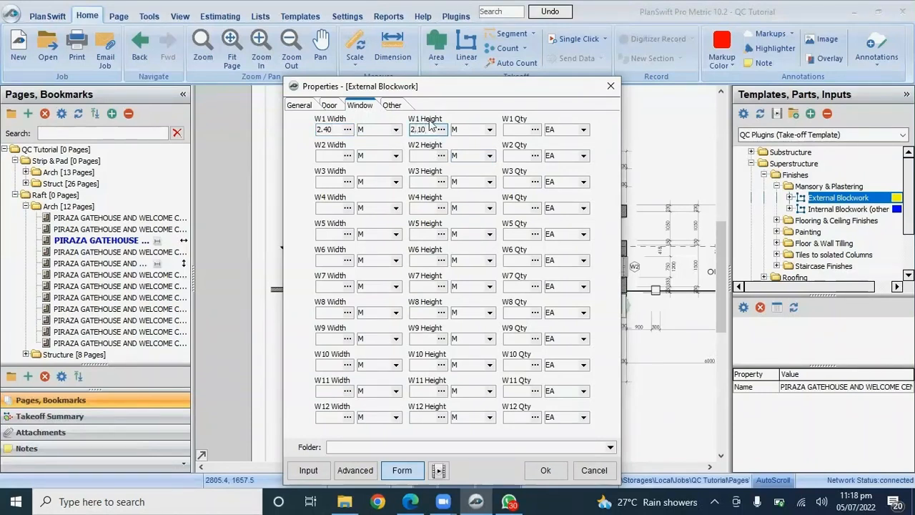
left_click(512, 132)
type("2")
- Enter the W2 window deduction as 0.75 m wide and 2.10 m high, with a quantity of 3
left_click(334, 158)
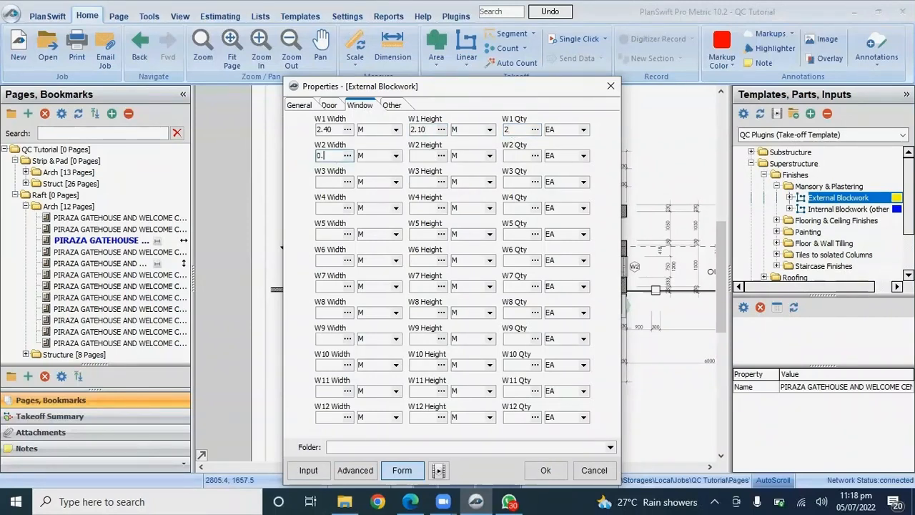
type("0.75")
left_click(429, 155)
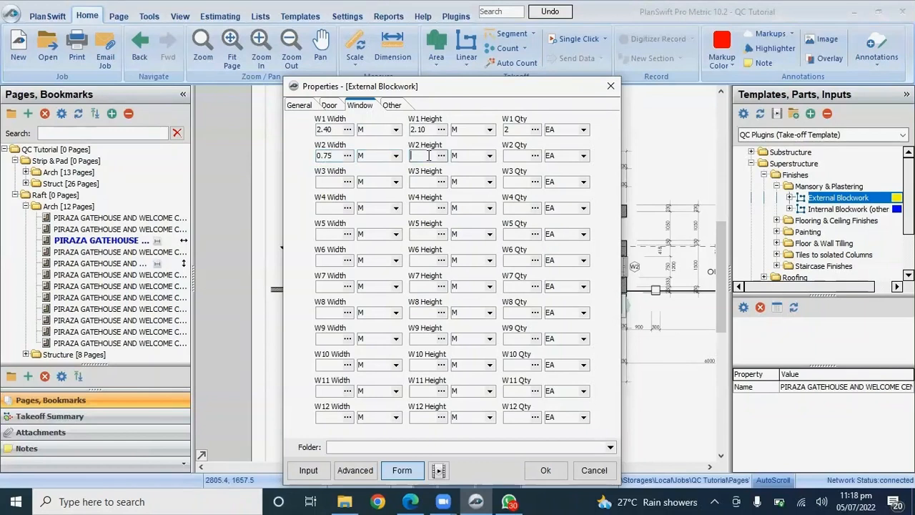
type("2.10")
left_click(514, 156)
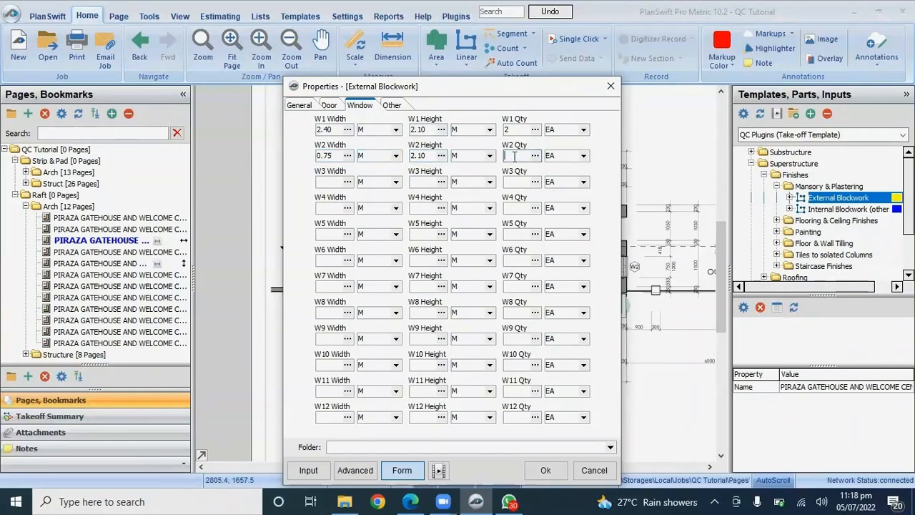
type("3")
- Enter the W3 window deduction as 0.6 m wide and 0.9 m high, with a quantity of 2
left_click(328, 182)
type("0.6")
left_click(420, 184)
type("0.9")
left_click(521, 183)
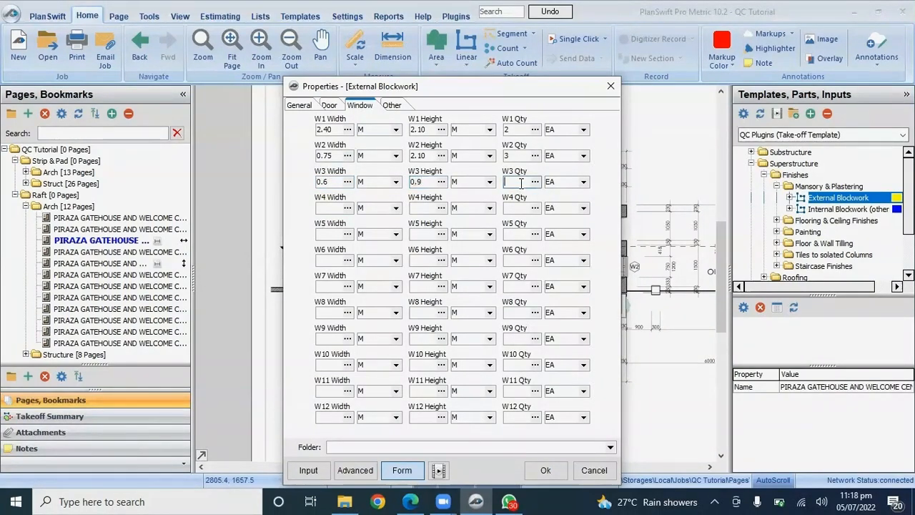
type("2")
- Enter the first other opening as 2.50 m wide and 2.1 m high, with a quantity of 1
left_click(392, 107)
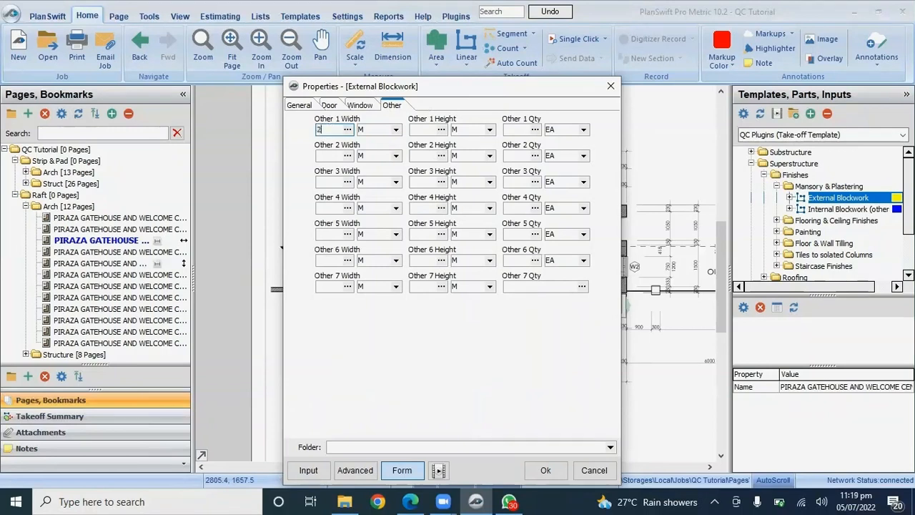
type("2.50")
left_click(418, 130)
type("2.1")
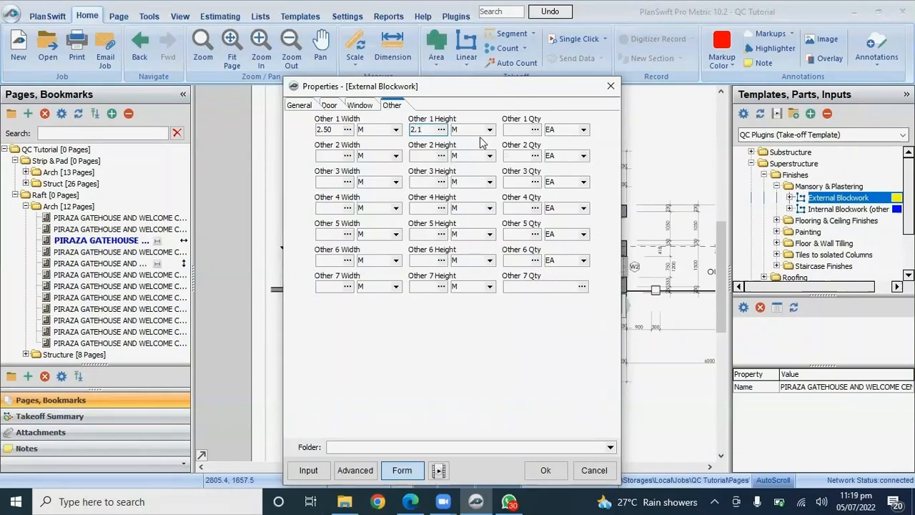
left_click(509, 129)
type("1")
- Enter the second other opening as 0.9 m wide and 2.1 m high, with a quantity of 1, and accept the takeoff properties
left_click(333, 155)
type("0.9")
left_click(427, 154)
type("2.1")
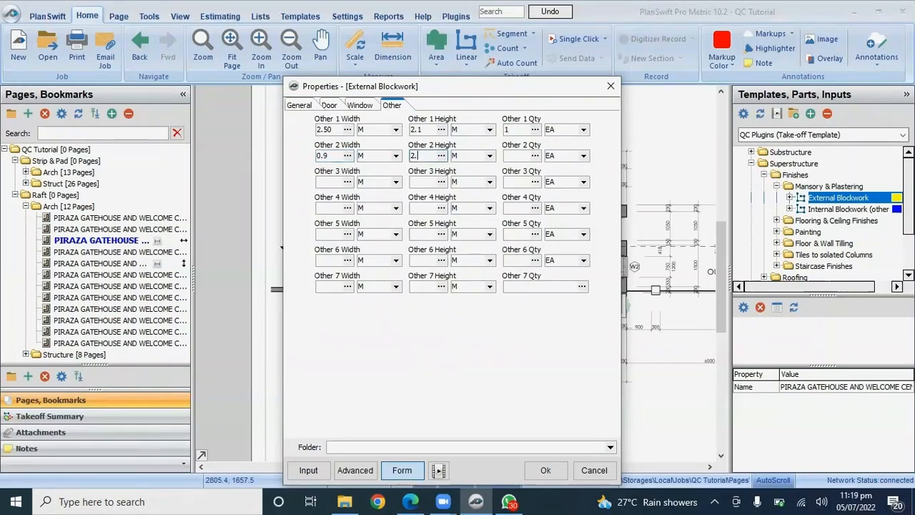
left_click(515, 155)
type("1")
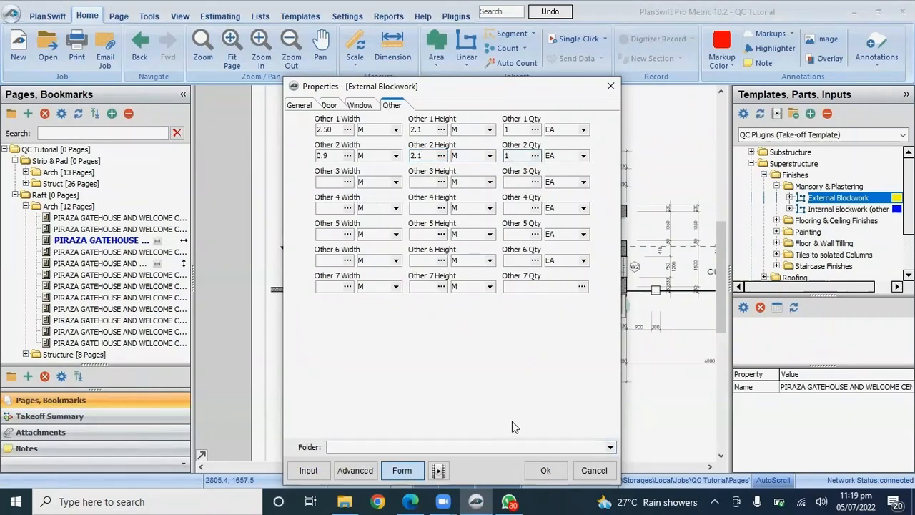
key("Return")
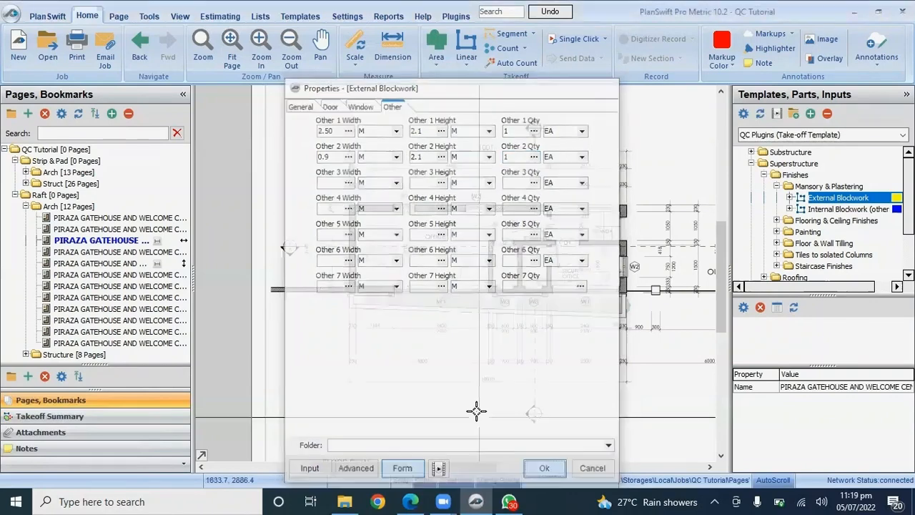
- Trace the 225mm external blockwall along the plan's upper wall from the office corner, then down the veranda-side end wall to the lower corner
scroll(355, 209, "up", 2)
scroll(355, 209, "up", 3)
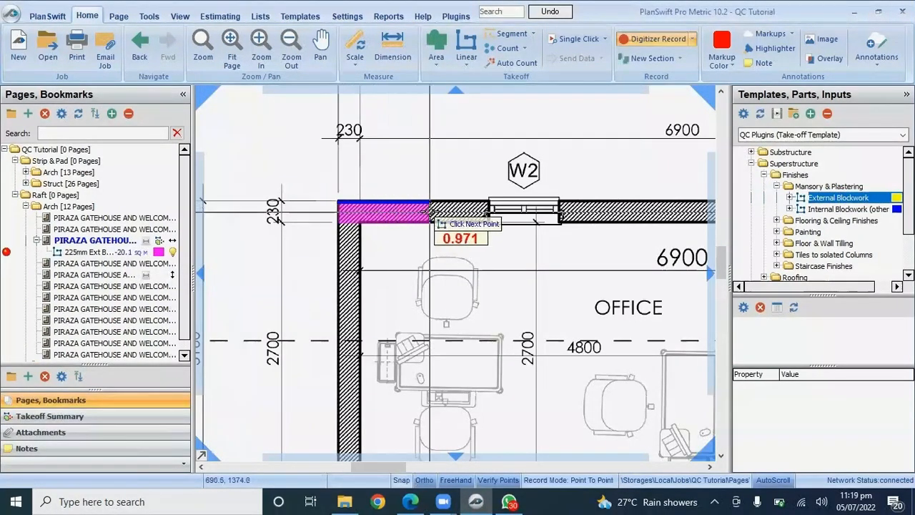
scroll(422, 217, "down", 4)
scroll(575, 212, "up", 2)
scroll(589, 214, "up", 2)
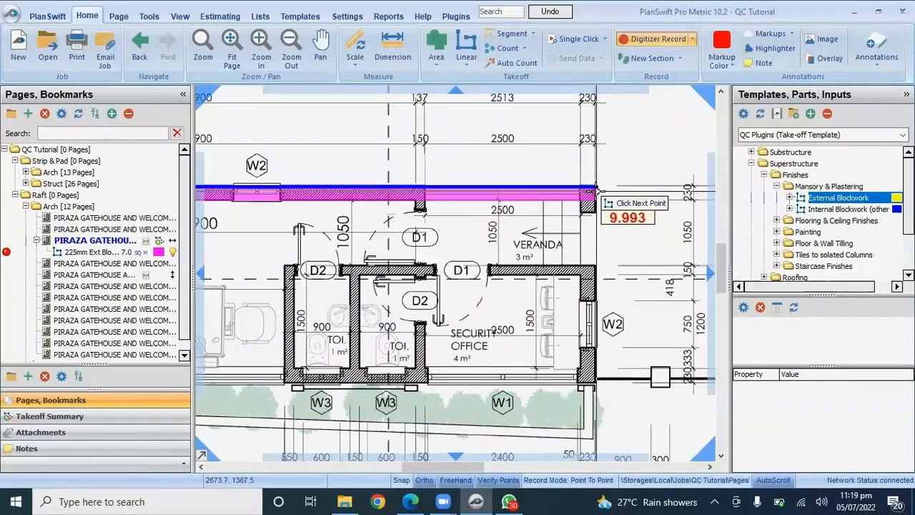
left_click(590, 191)
left_click(590, 385)
- Continue the external blockwall along the lower wall and up the office end wall to close the perimeter, and stop recording
scroll(372, 387, "down", 4)
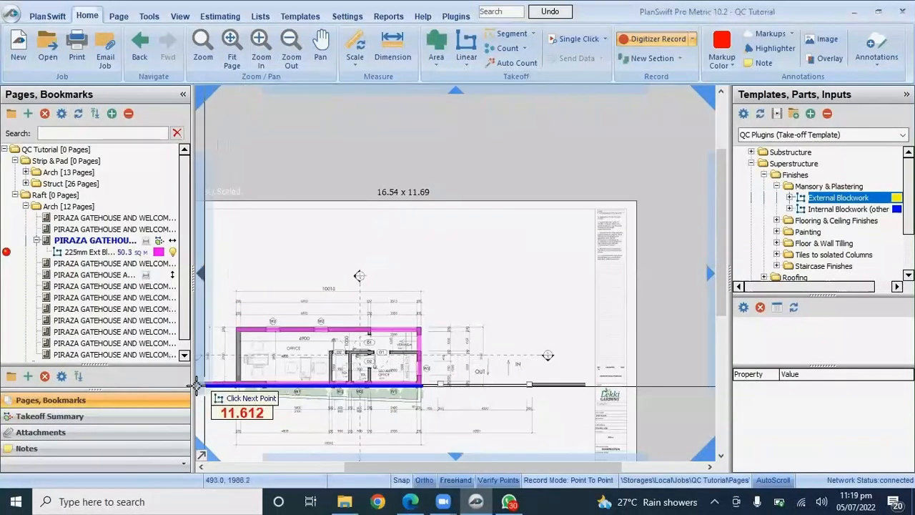
scroll(359, 384, "up", 5)
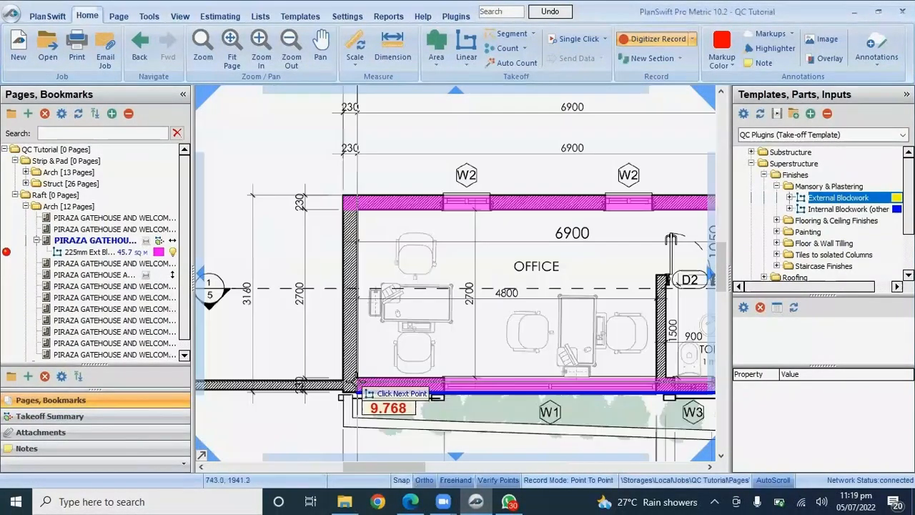
left_click(336, 392)
scroll(343, 215, "down", 4)
scroll(343, 207, "up", 4)
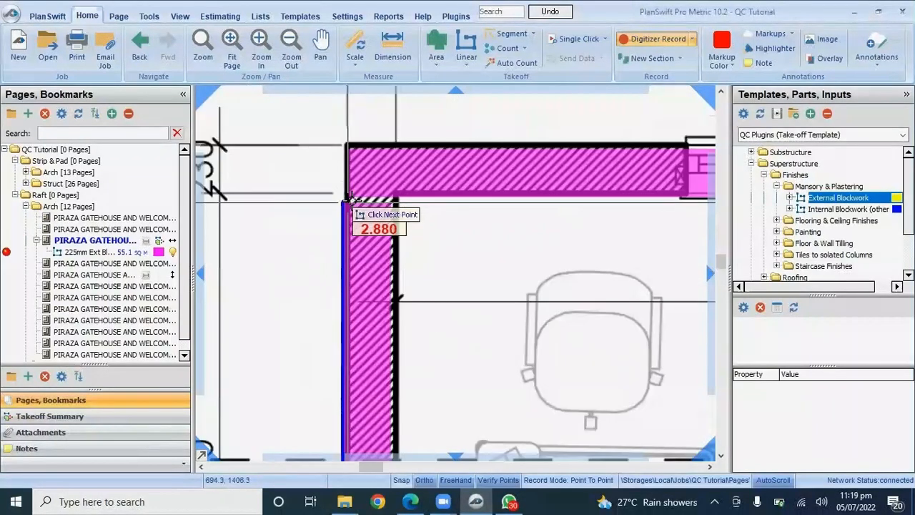
left_click(340, 215)
scroll(340, 214, "down", 5)
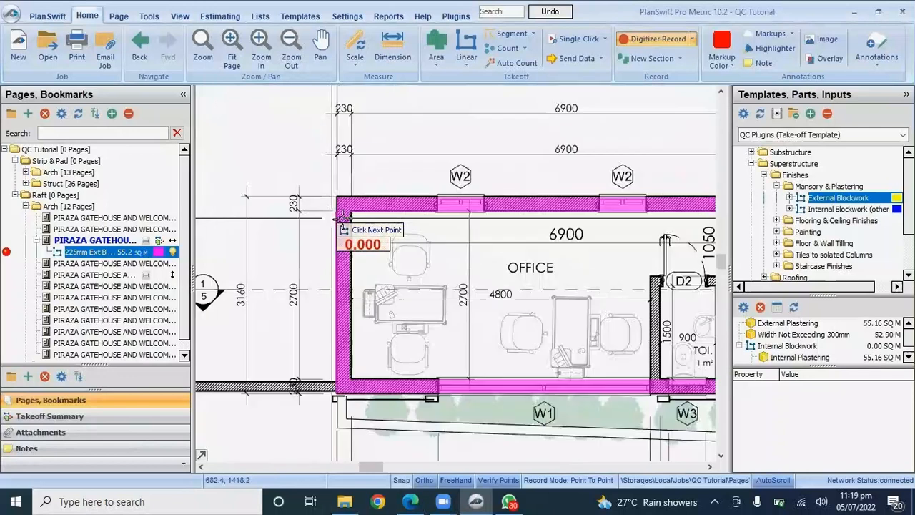
key("Escape")
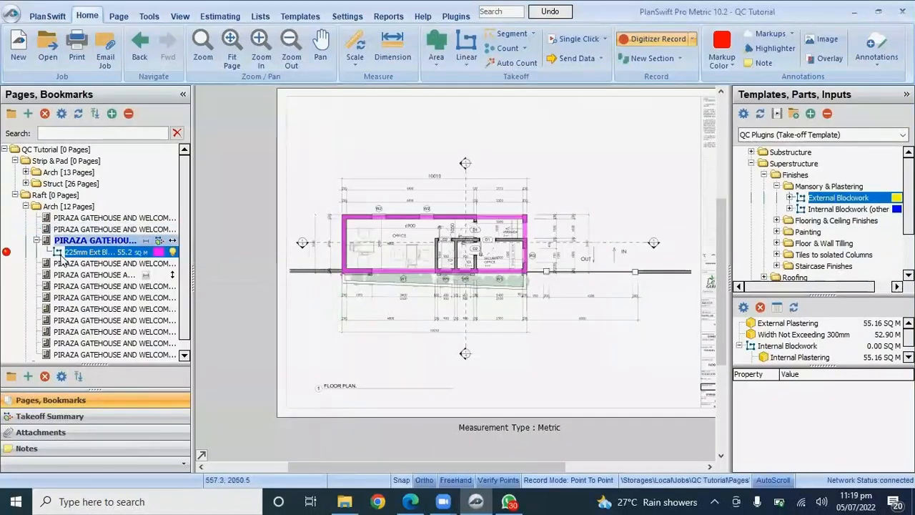
left_click(7, 254)
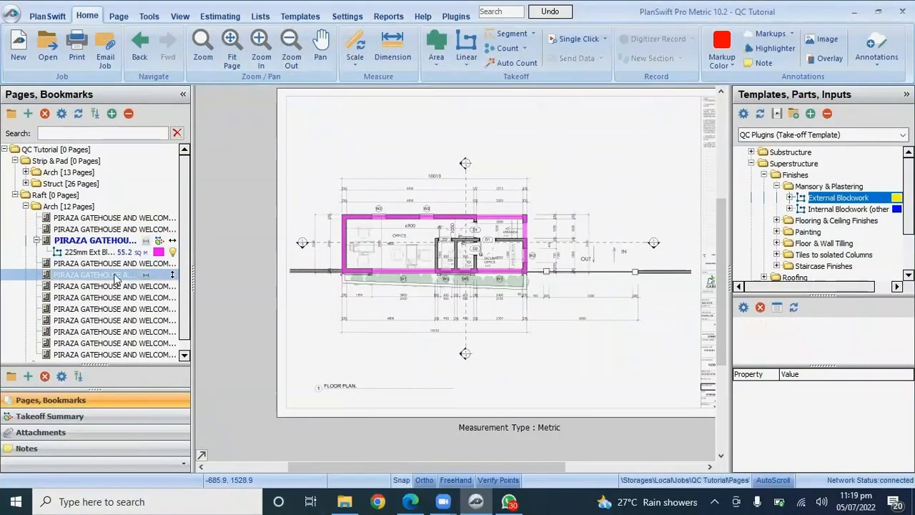
- Widen the page list so that the 225mm Ext Blockwall takeoff's full name can be read
left_click_drag(192, 263, 247, 261)
left_click(195, 263)
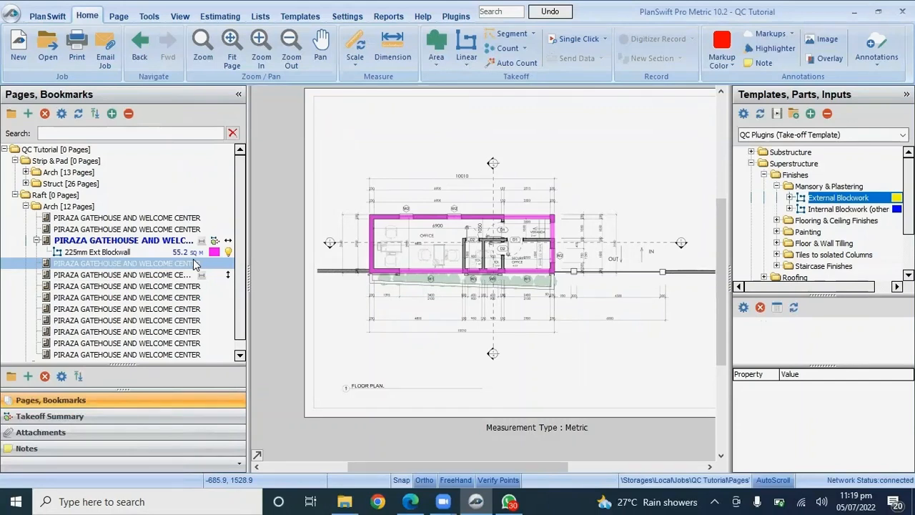
left_click(191, 256)
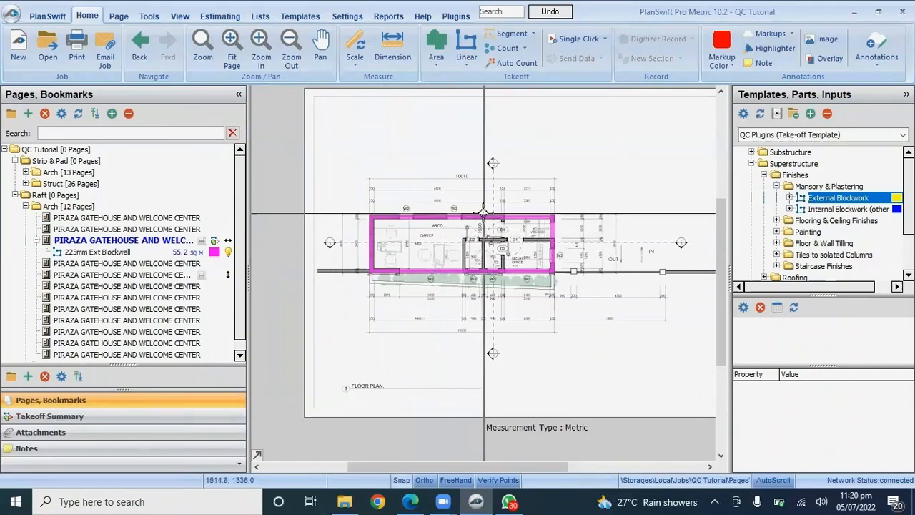
- Examine the 225mm Ext Blockwall in the takeoff summary, including its External Plastering and Width Not Exceeding 300mm quantities
left_click(40, 416)
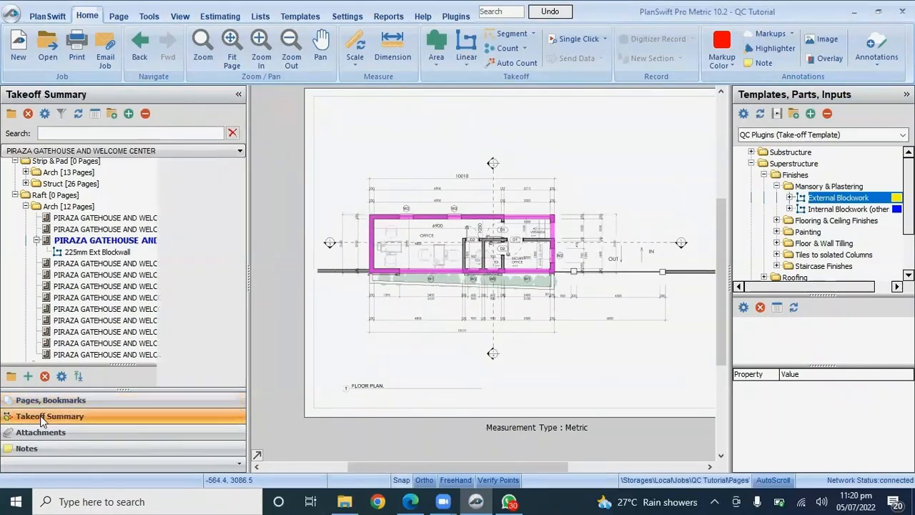
left_click(143, 368)
left_click(89, 346)
left_click(81, 356)
left_click(81, 347)
left_click(102, 358)
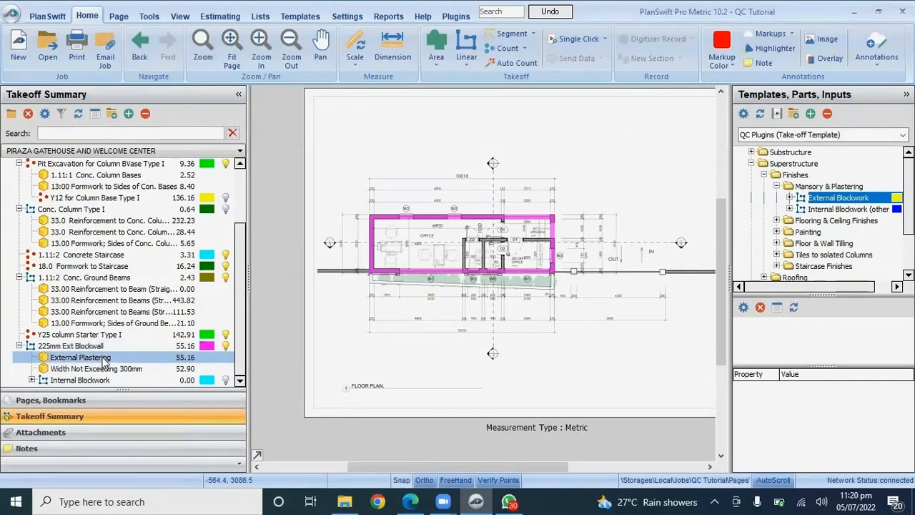
left_click(86, 369)
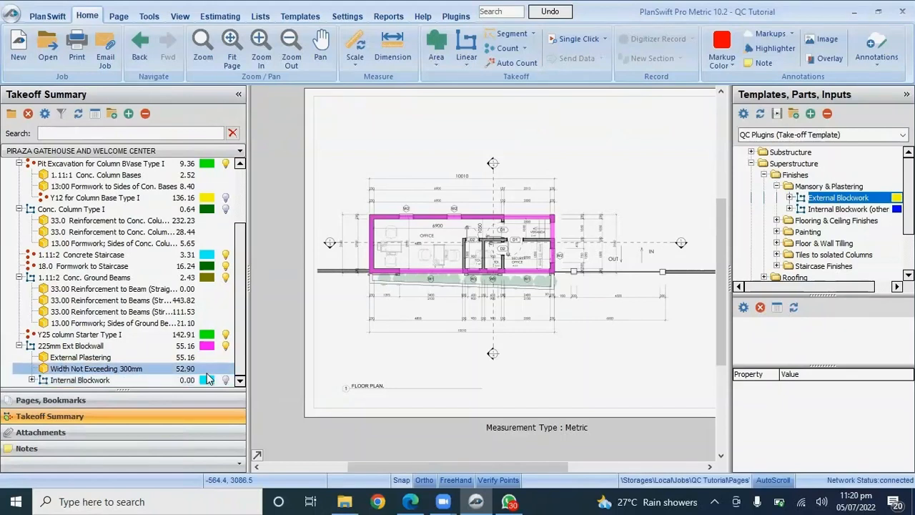
left_click(108, 357)
- Rename the Internal Blockwork item as 150mm Int. Blockwall and set its width to 0.15 m and wall height to 3.00 m
left_click(58, 381)
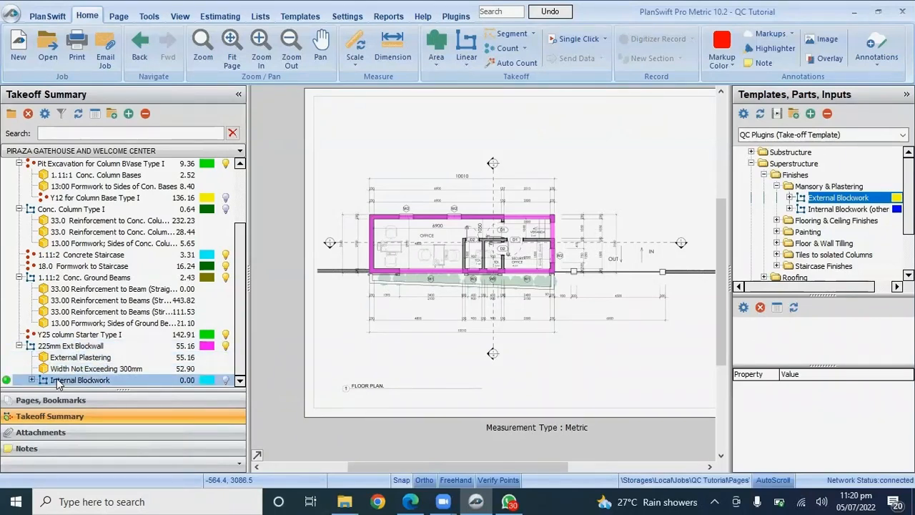
left_click(57, 378)
double_click(57, 381)
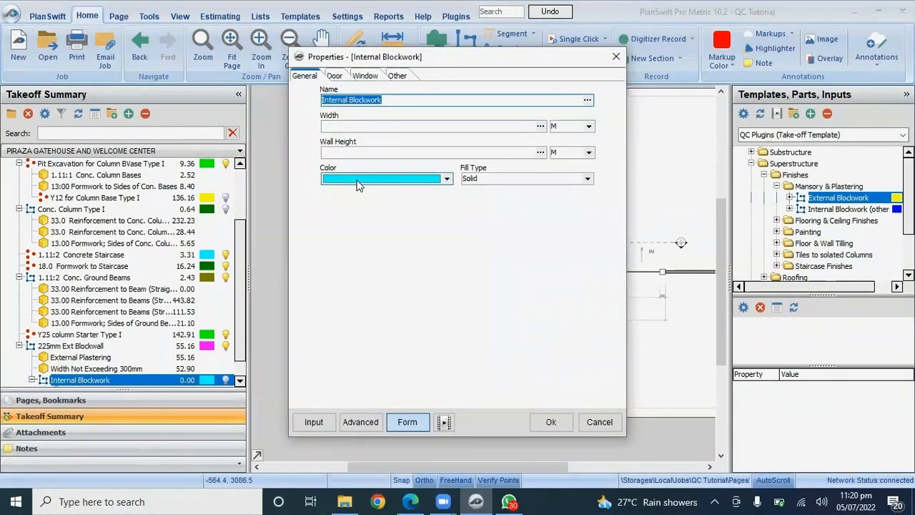
type("150mm Blockwall")
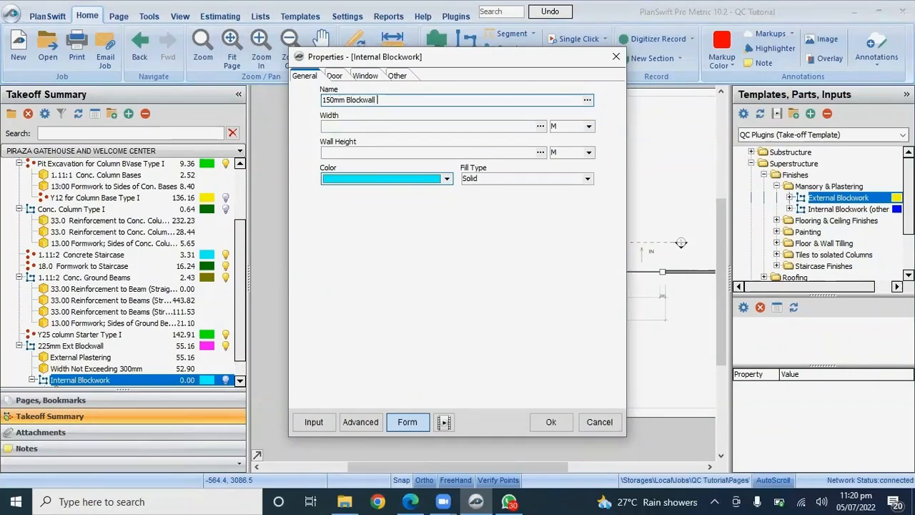
left_click(348, 99)
type("Int.")
left_click(353, 125)
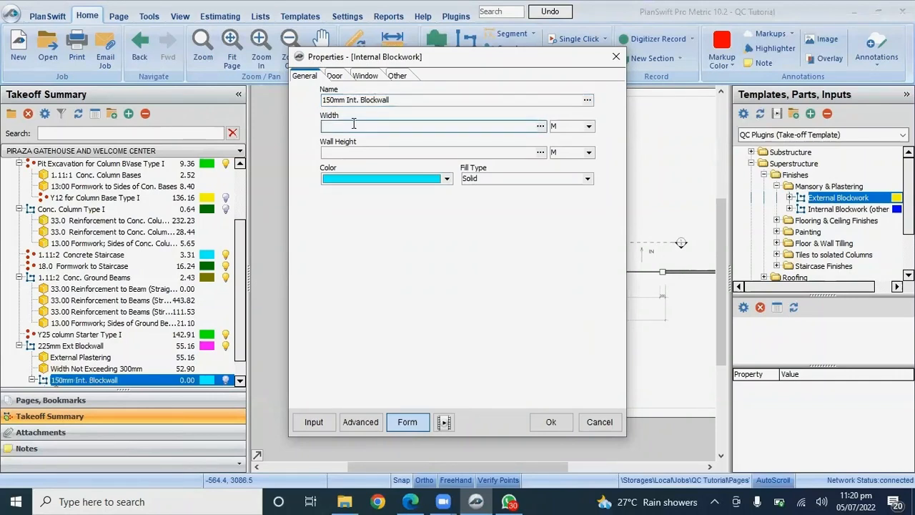
left_click(344, 152)
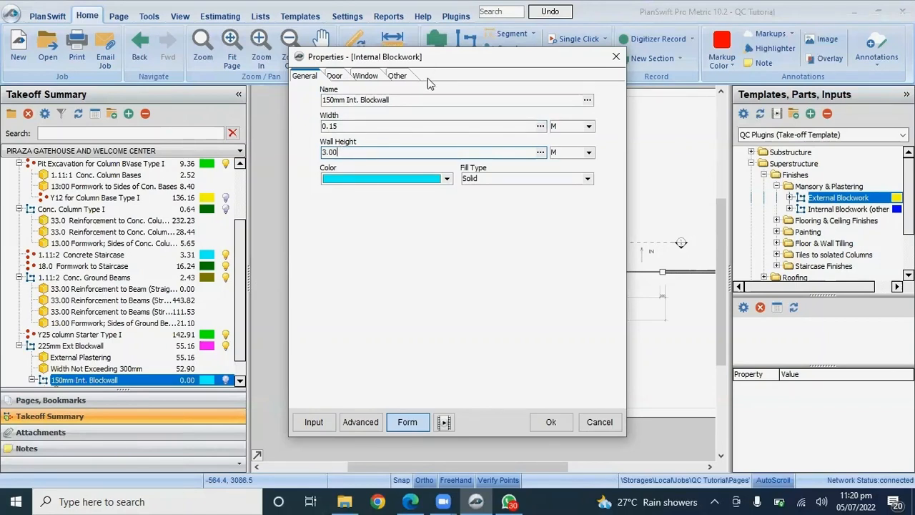
- Check the doors on the plan and enter the D1 door deduction as 0.9 m wide and 2.1 m high, with a quantity of 2
left_click_drag(448, 57, 413, 348)
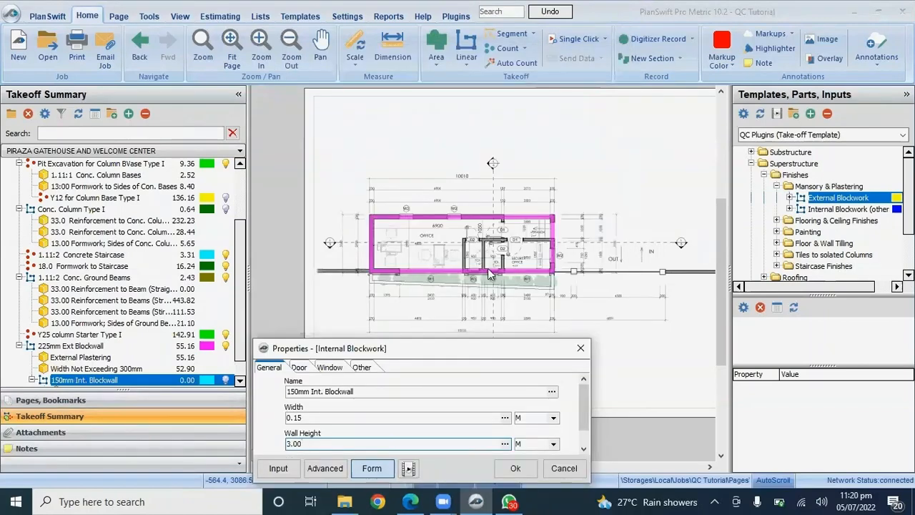
left_click_drag(411, 342, 456, 30)
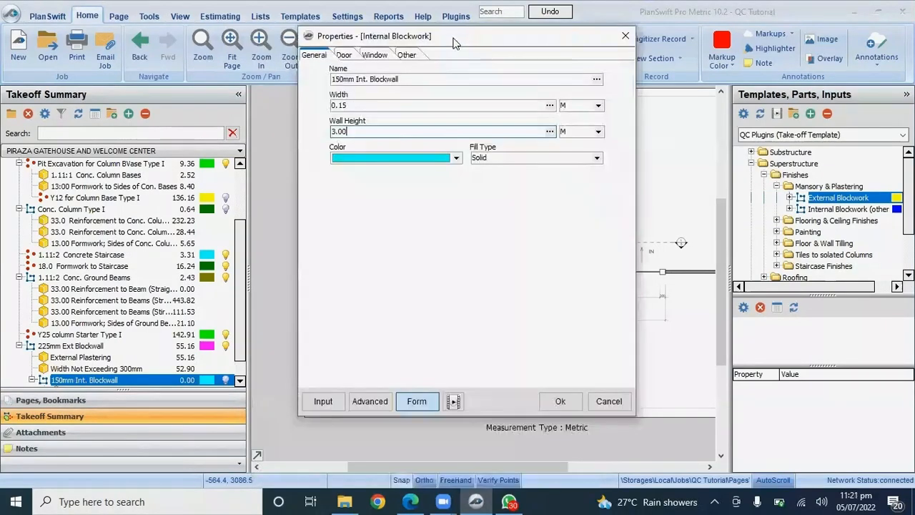
left_click(345, 56)
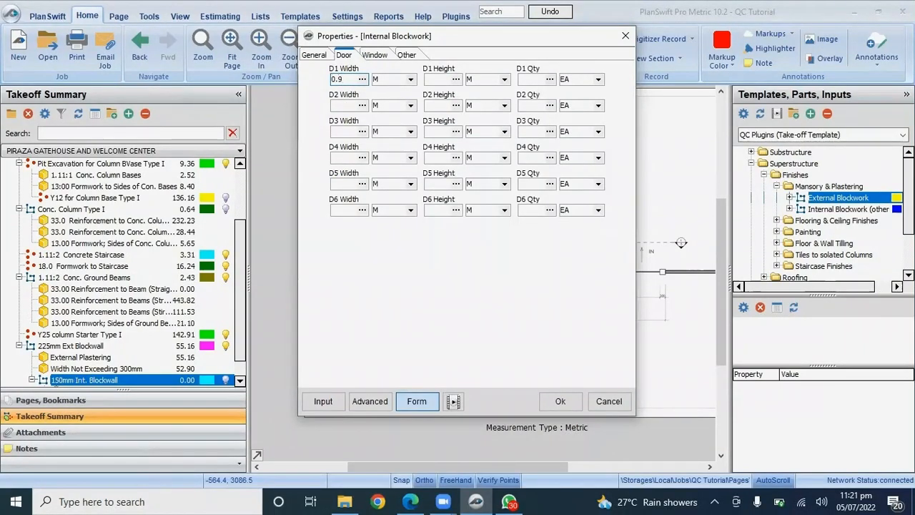
left_click(429, 79)
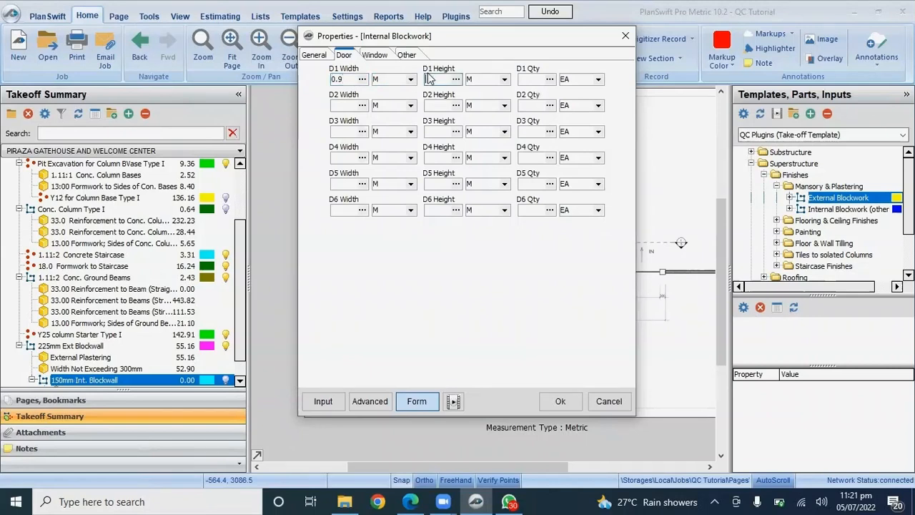
type("2.1")
left_click(532, 79)
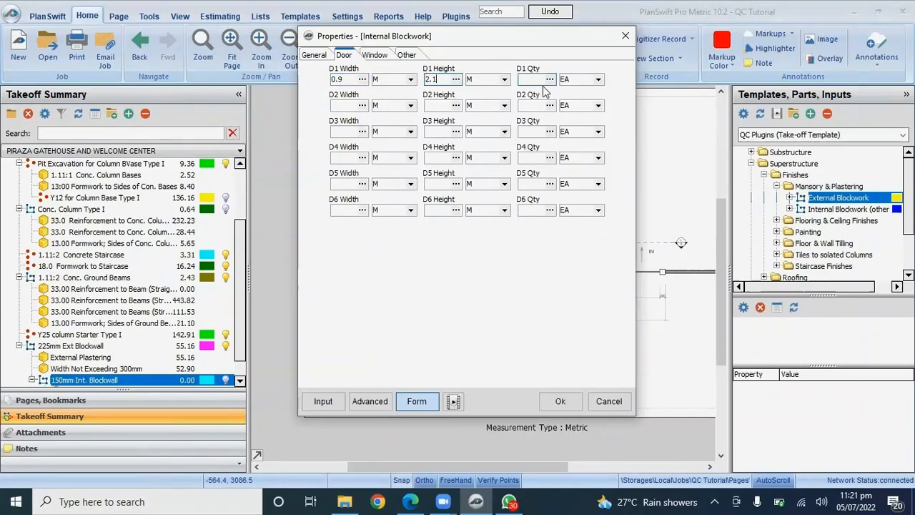
type("2")
- Enter the D2 door deduction as 0.75 m wide and 2.1 m high, with a quantity of 2, and accept the properties
left_click(340, 105)
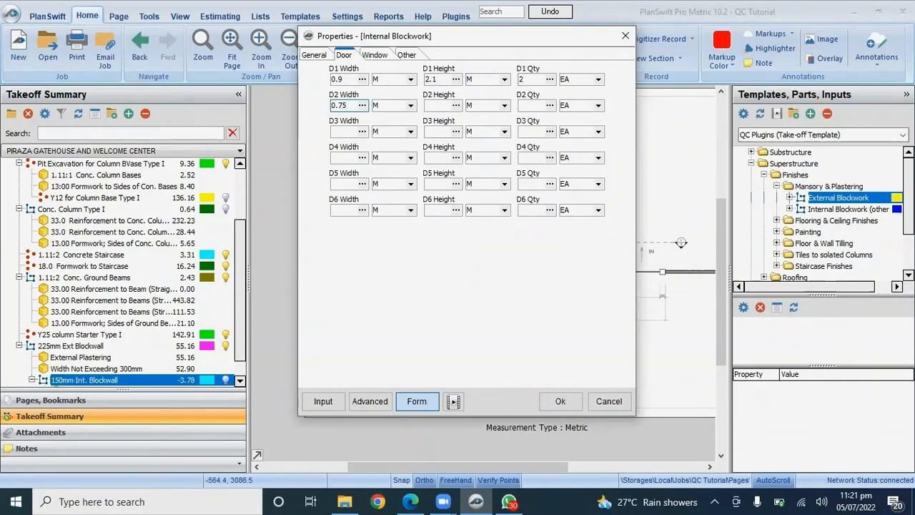
left_click(432, 104)
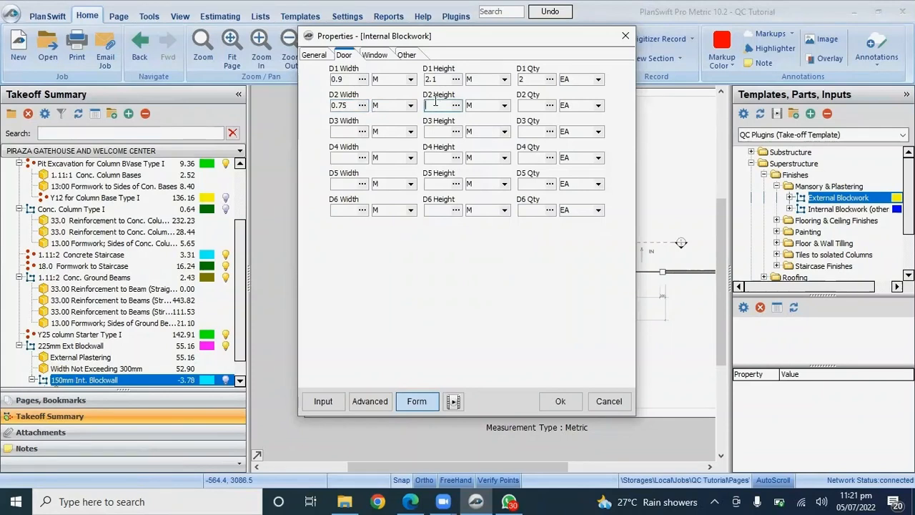
type("2.1")
left_click(528, 105)
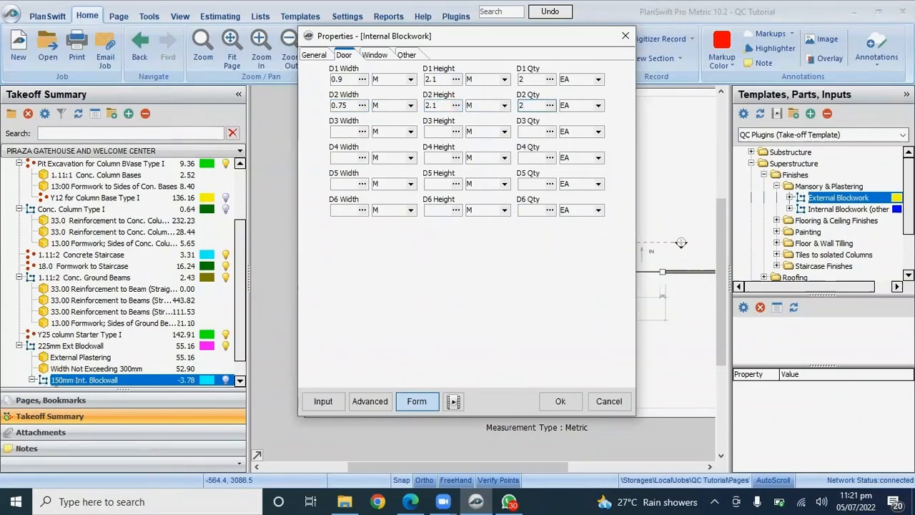
left_click(558, 401)
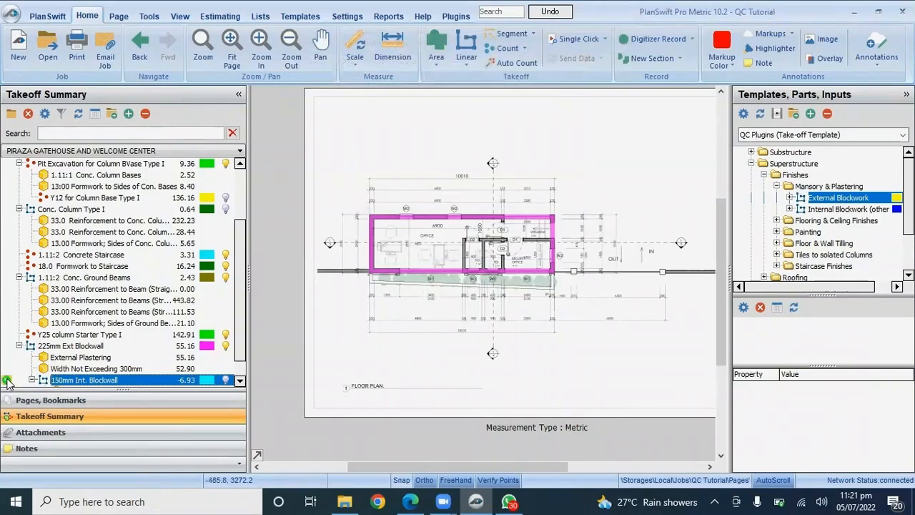
- Record the 150mm internal blockwall between the toilets and the security office, about 2.69 m from the upper to the lower external wall
left_click(7, 380)
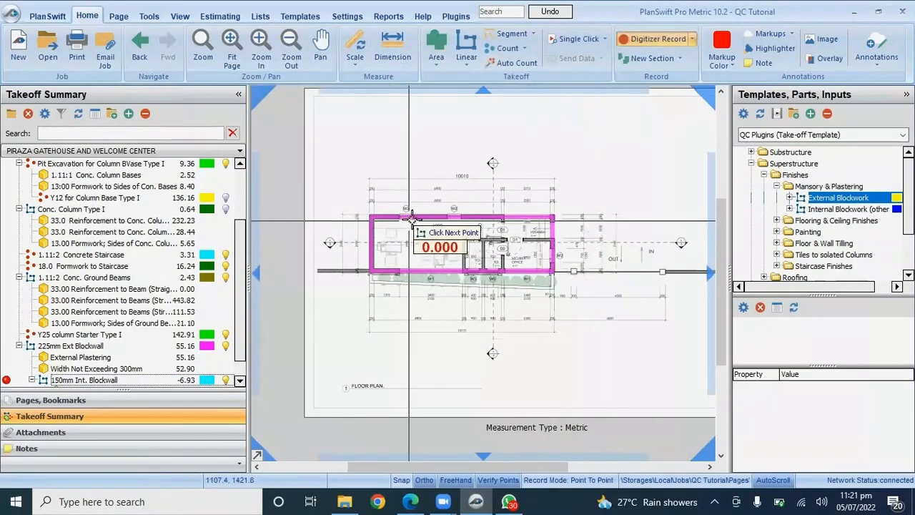
scroll(411, 218, "up", 3)
scroll(411, 222, "down", 2)
scroll(482, 206, "up", 2)
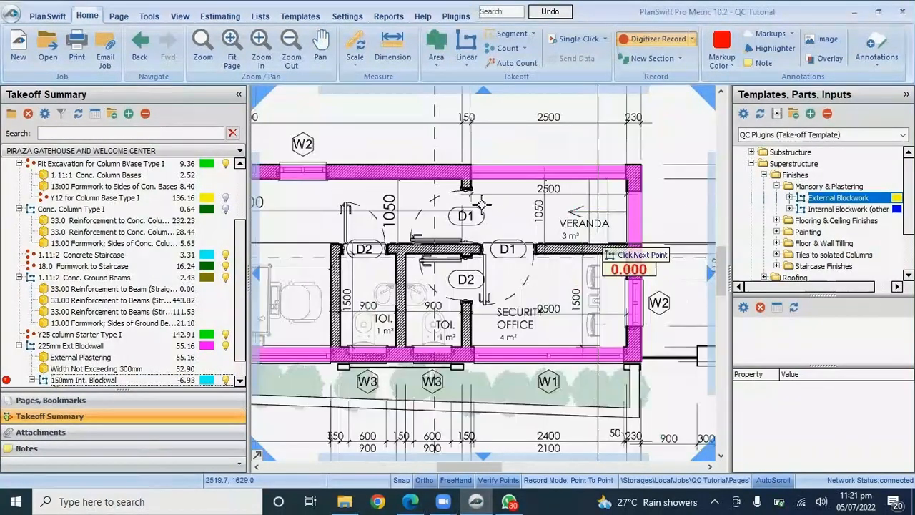
left_click(468, 179)
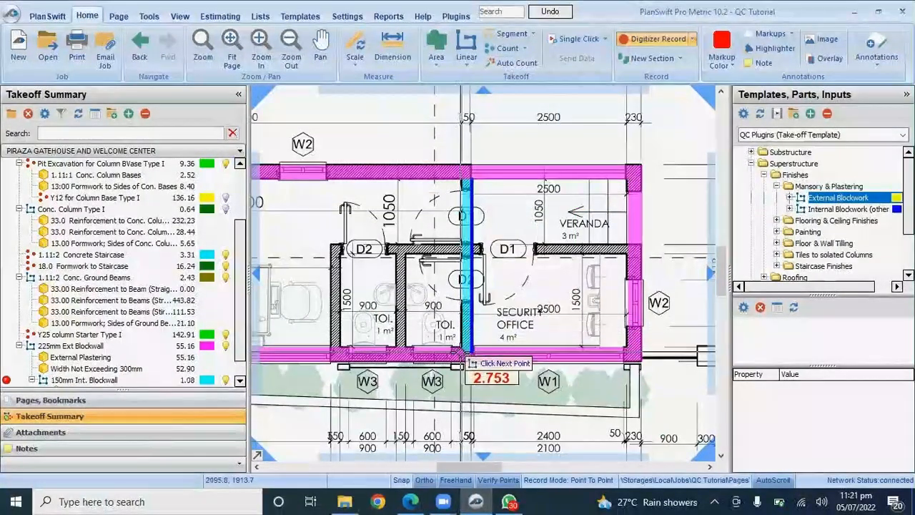
scroll(466, 355, "up", 2)
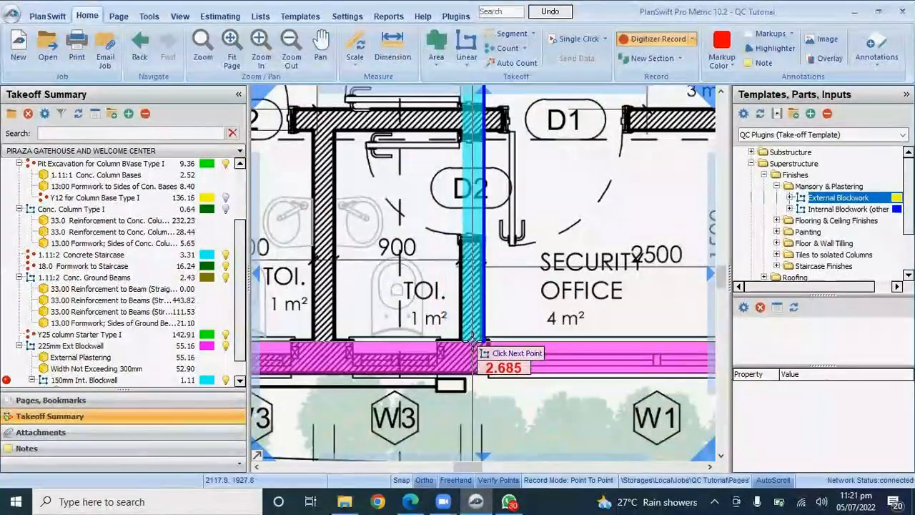
double_click(473, 343)
- Add an internal blockwall section about 2.10 m long across the upper side of the two toilets, ending at the security office partition
scroll(493, 332, "down", 4)
scroll(400, 222, "up", 5)
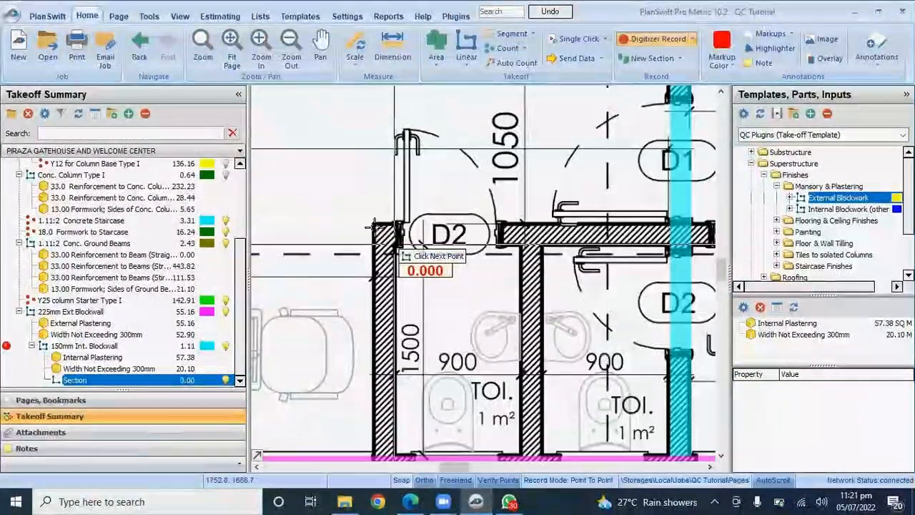
scroll(522, 183, "down", 2)
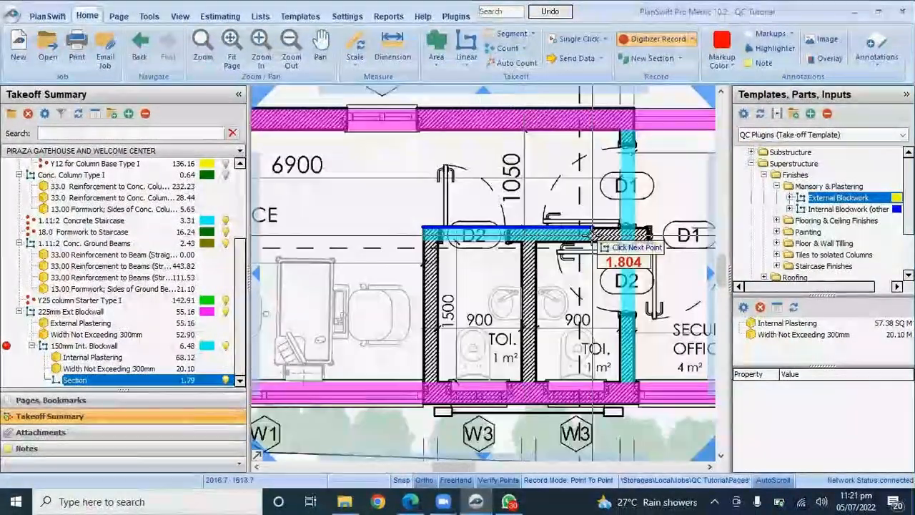
left_click(620, 237)
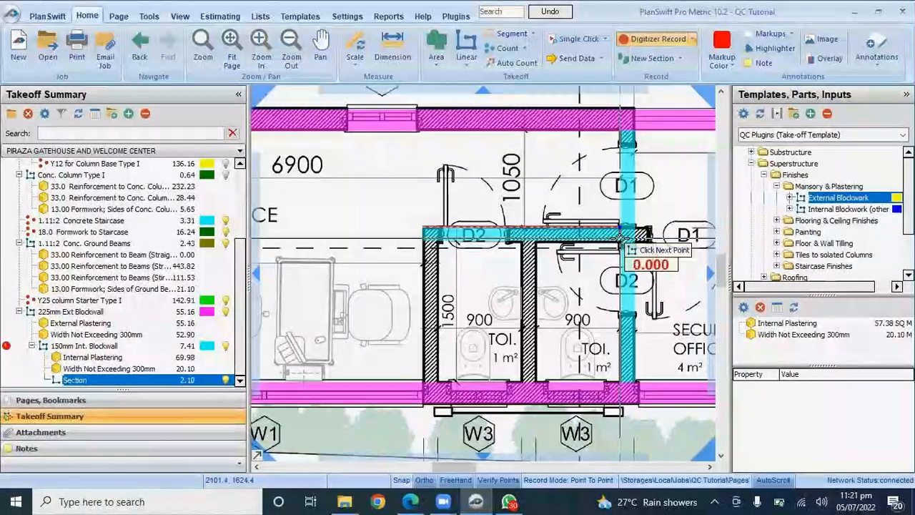
double_click(622, 239)
- Add a 150mm internal blockwall section about 2.49 m long between the veranda and the security office, ending at the external wall
scroll(451, 259, "down", 3)
scroll(379, 285, "up", 4)
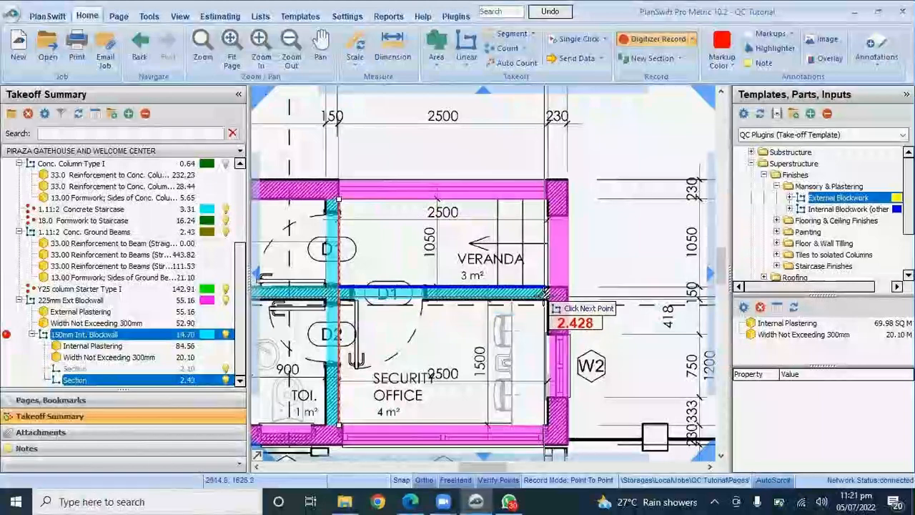
left_click(552, 231)
double_click(554, 232)
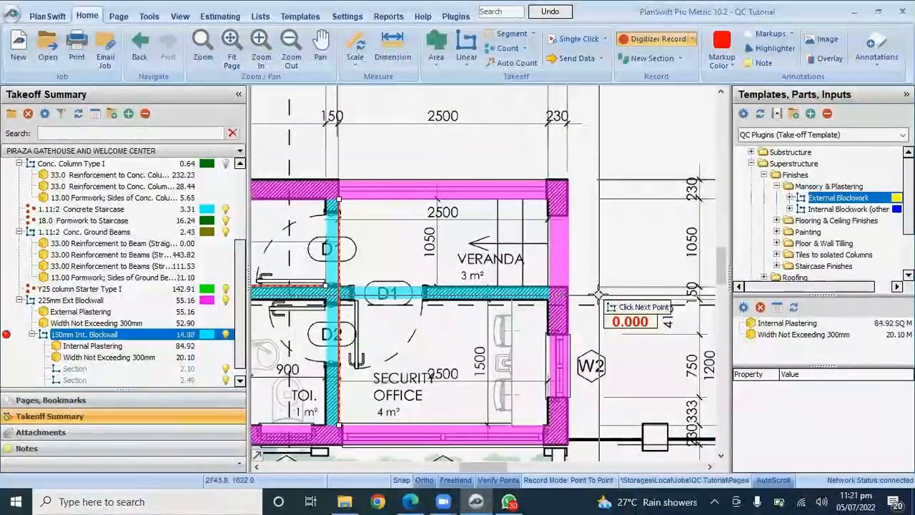
- Add an internal blockwall section about 1.49 m long for the partition between the two toilets, down to the lower external wall
scroll(543, 293, "down", 3)
scroll(486, 300, "up", 6)
left_click(514, 235)
scroll(518, 343, "down", 3)
scroll(512, 349, "up", 2)
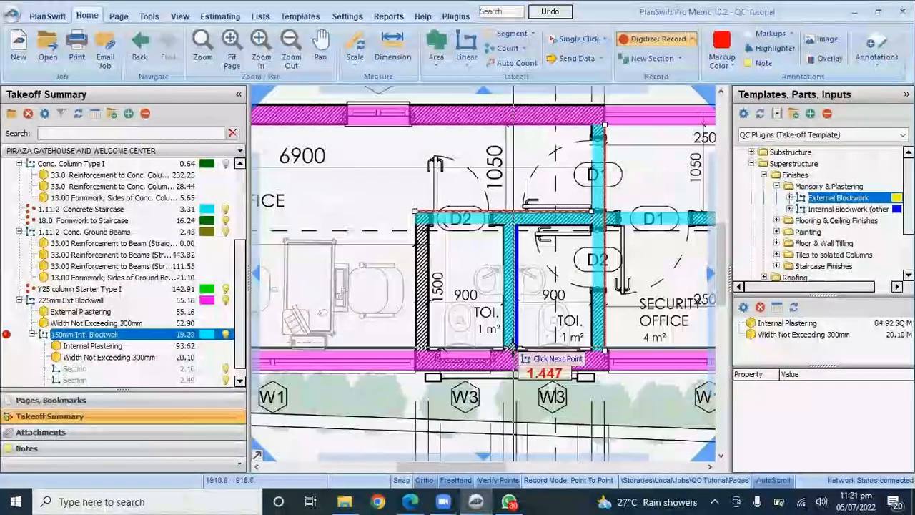
scroll(515, 352, "up", 2)
left_click(520, 356)
- Add an internal blockwall section about 1.51 m long between the office and the adjoining toilet, and stop recording the blockwall
scroll(500, 322, "down", 5)
scroll(458, 289, "up", 4)
scroll(418, 215, "down", 4)
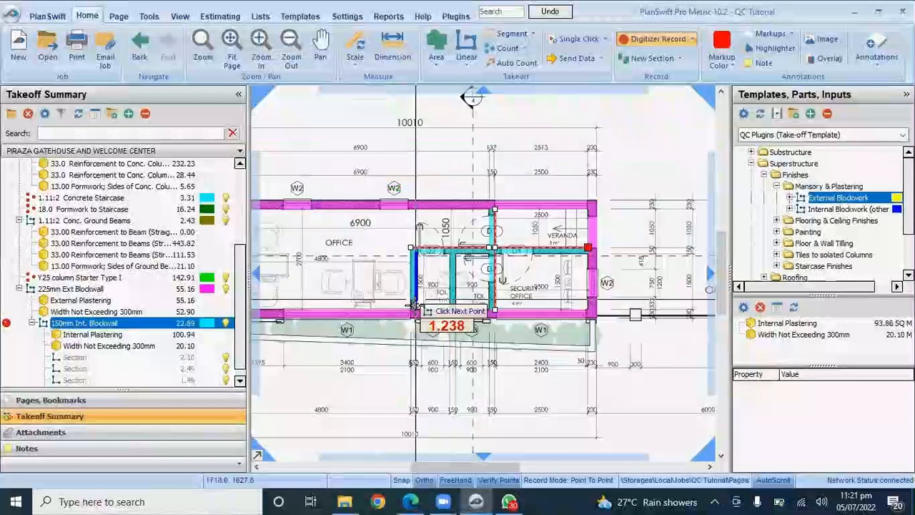
scroll(413, 306, "up", 4)
scroll(418, 309, "down", 5)
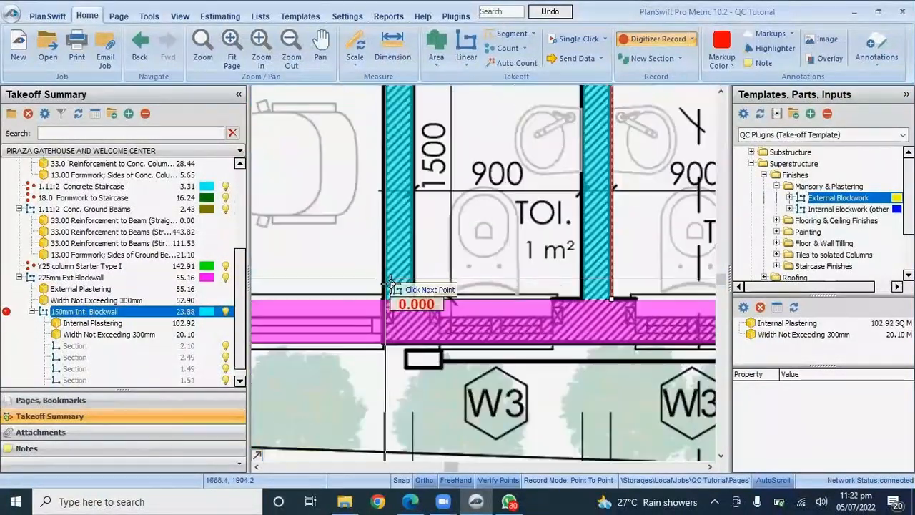
scroll(471, 291, "up", 4)
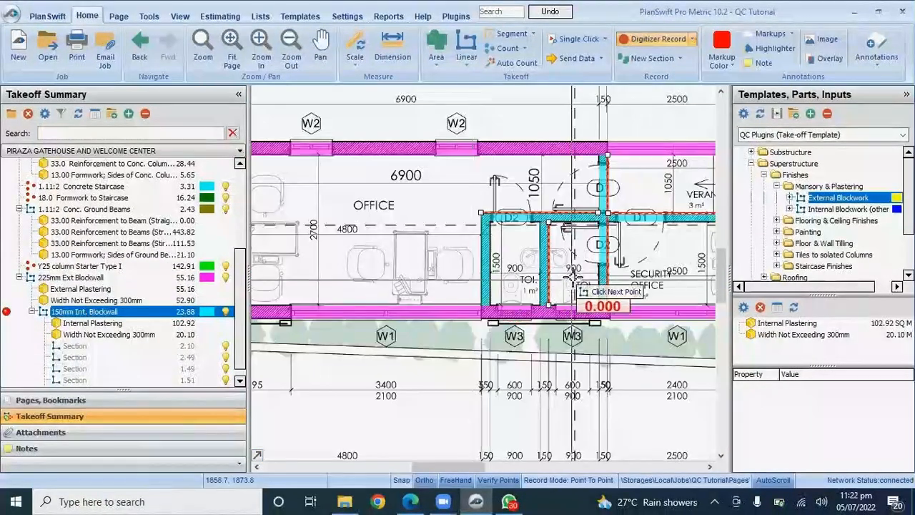
left_click(5, 311)
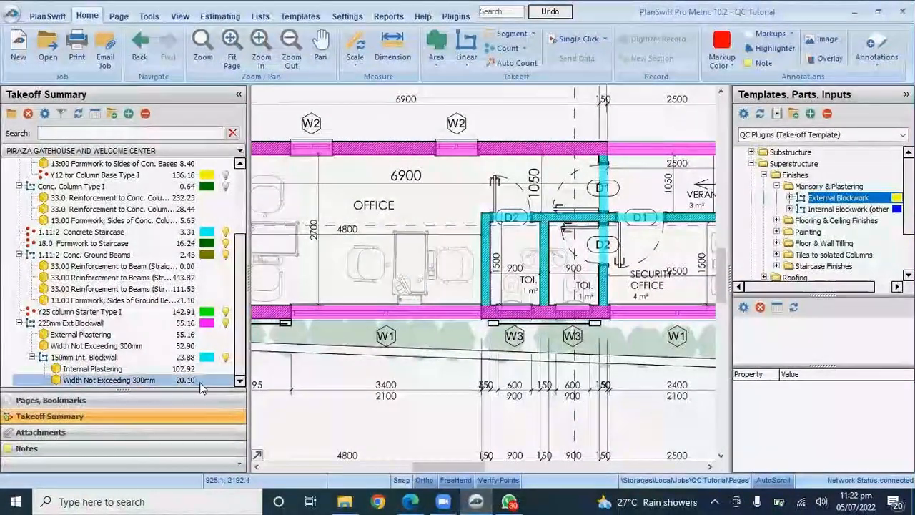
- Find the Concrete Lintel template in the Superstructure's Lintel folder and start a new takeoff from it
left_click(92, 368)
left_click(288, 339)
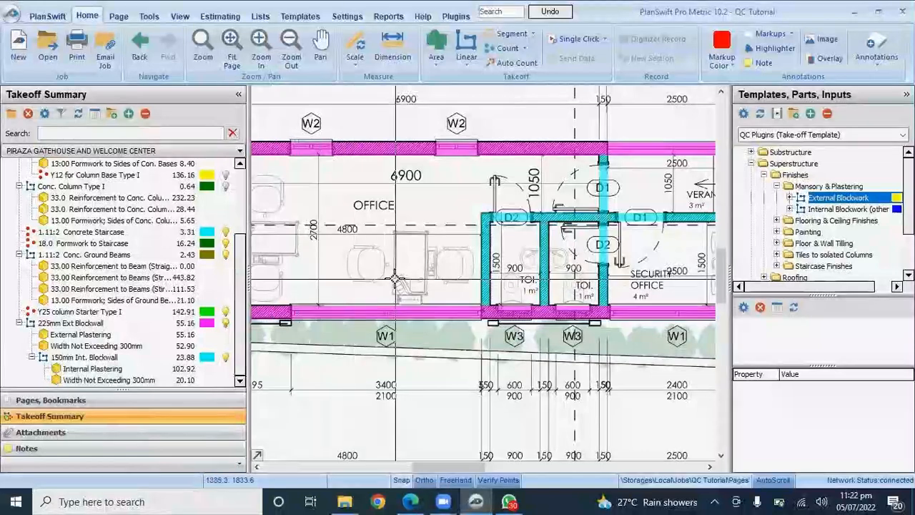
scroll(424, 345, "down", 5)
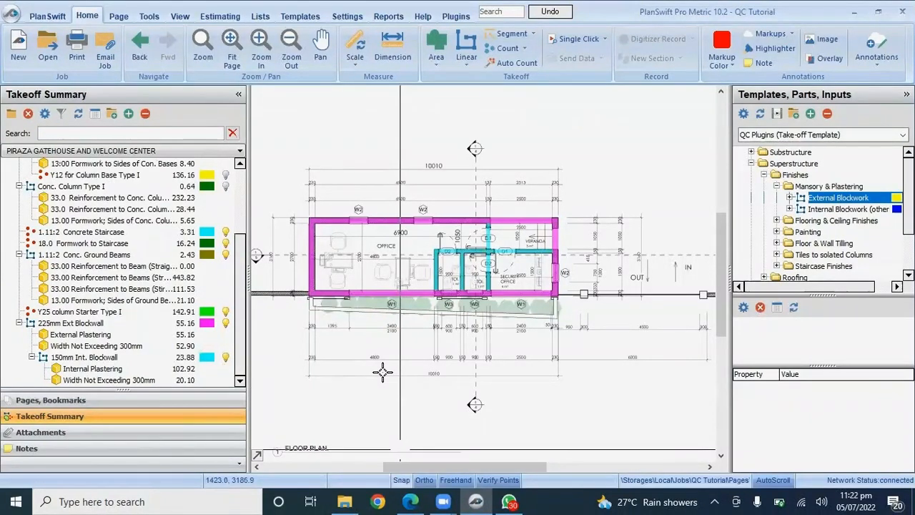
scroll(820, 259, "down", 1)
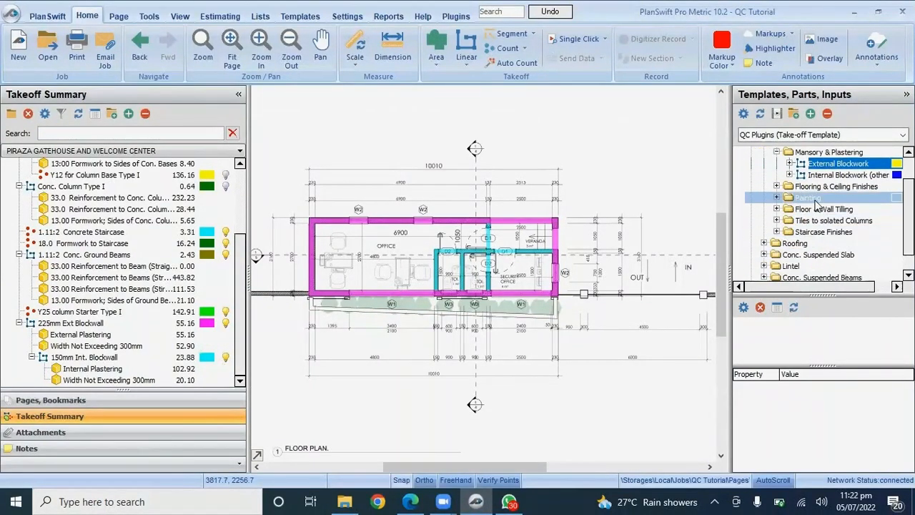
scroll(786, 247, "down", 1)
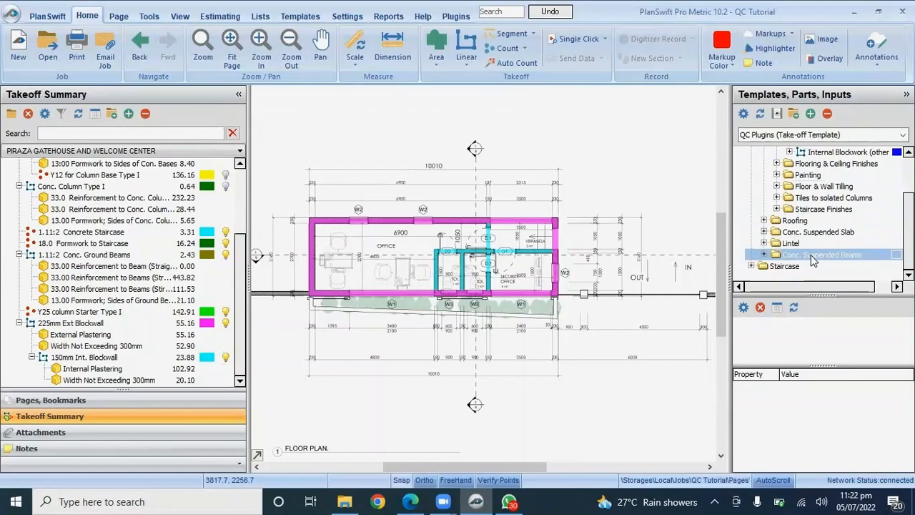
left_click(764, 244)
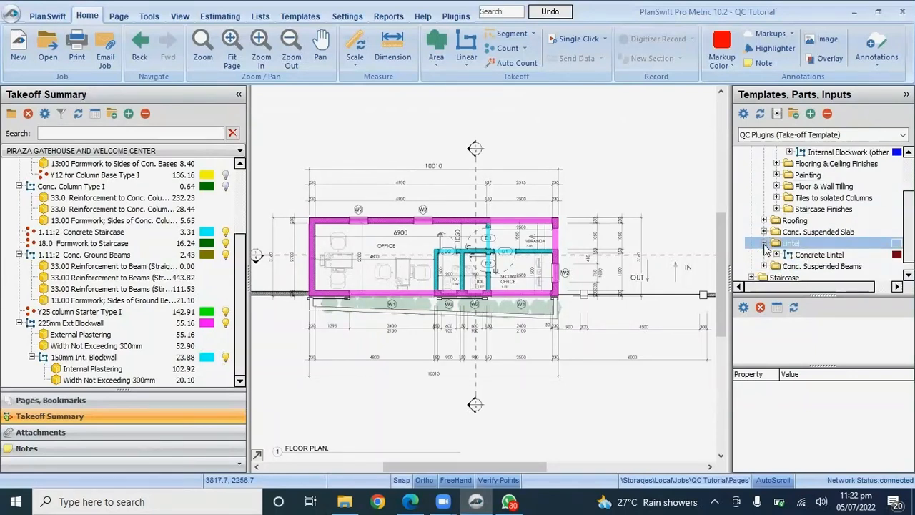
left_click(780, 254)
scroll(779, 250, "down", 1)
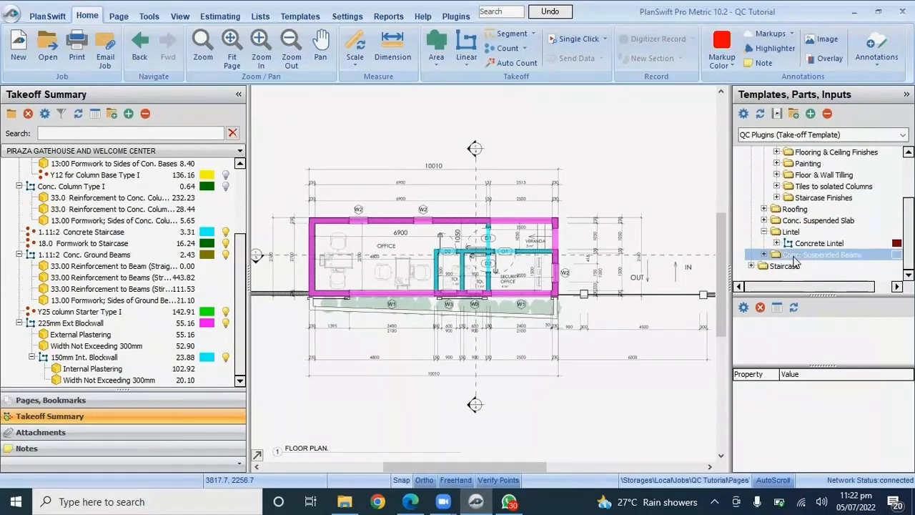
double_click(738, 245)
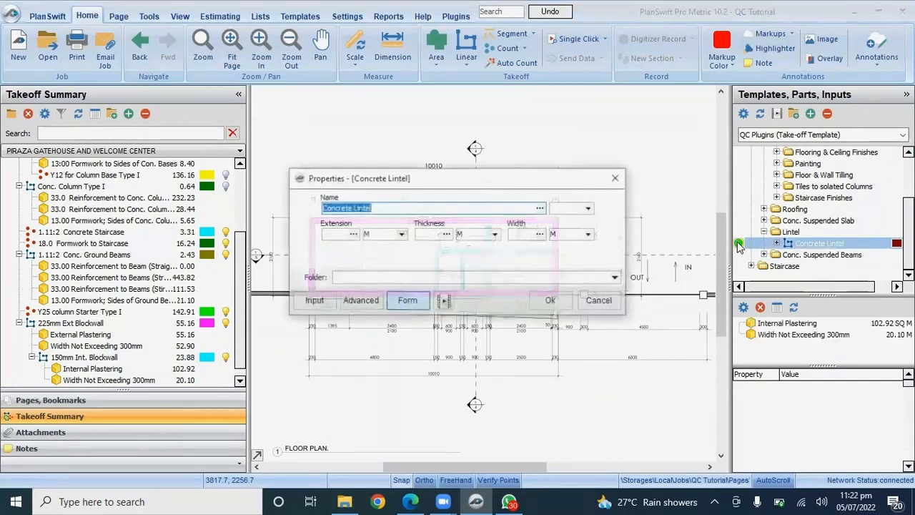
- Set the concrete lintel's extension to 0.60 m and thickness to 0.23 m, fill in its width, and accept the properties
left_click(338, 234)
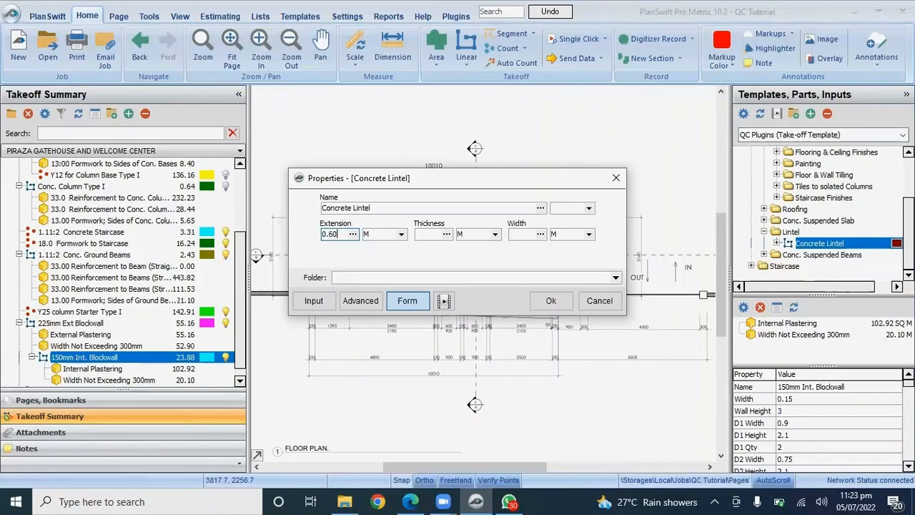
left_click(429, 234)
type("0.23")
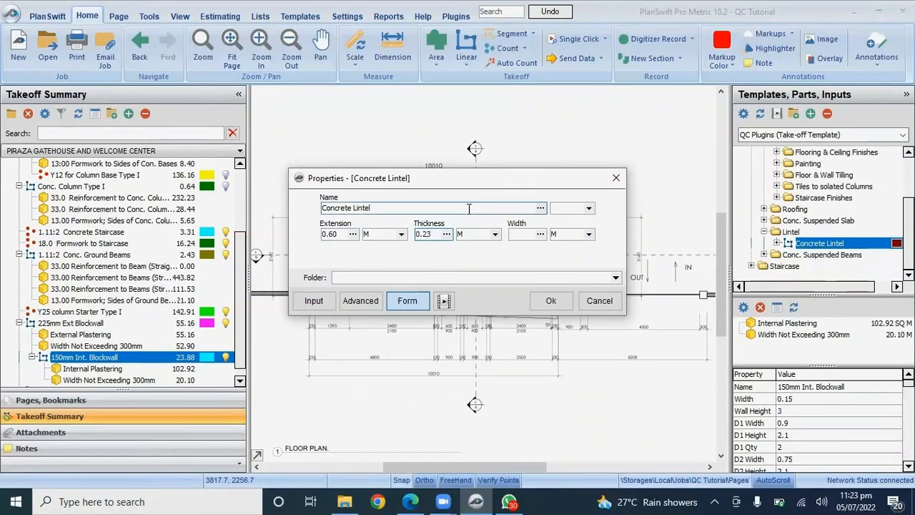
left_click(523, 232)
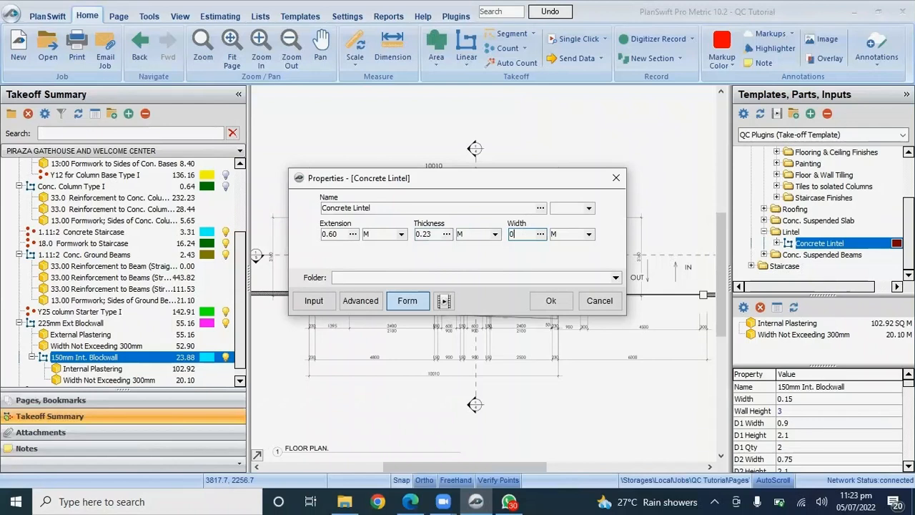
left_click(550, 300)
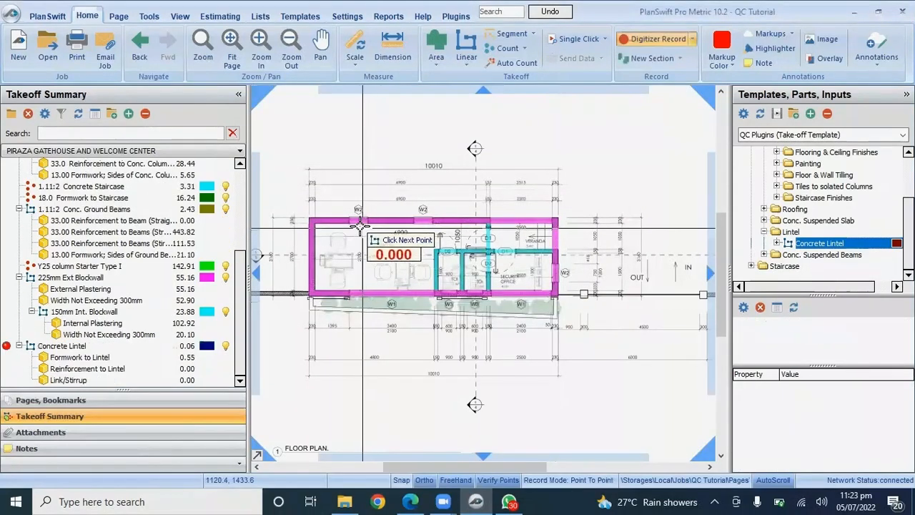
- Record concrete lintels over the two W2 windows in the office's upper external wall, the second about 0.75 m long
scroll(308, 243, "up", 5)
scroll(366, 205, "up", 2)
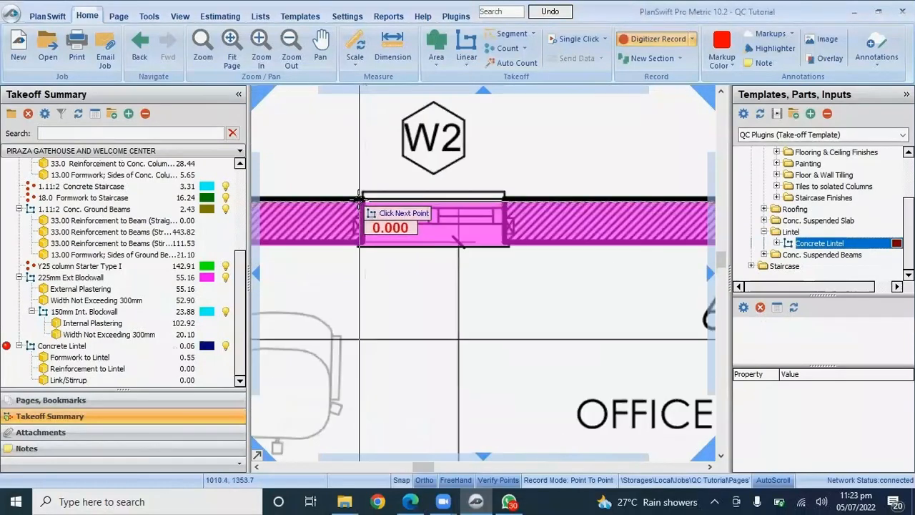
left_click(506, 208)
scroll(460, 243, "up", 4)
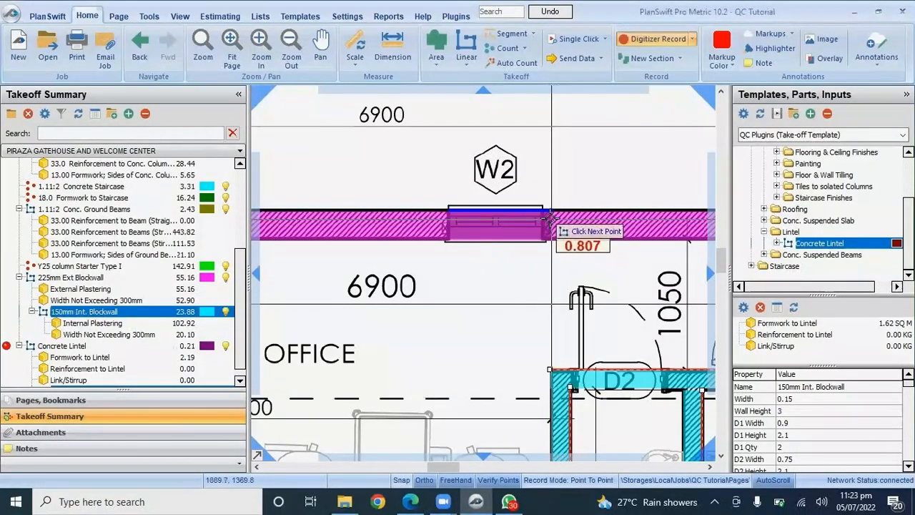
double_click(545, 218)
- Add lintel sections over the veranda's two external openings, about 2.47 m on the upper side and 0.84 m on the end wall
scroll(386, 228, "down", 4)
scroll(386, 229, "up", 4)
left_click(315, 229)
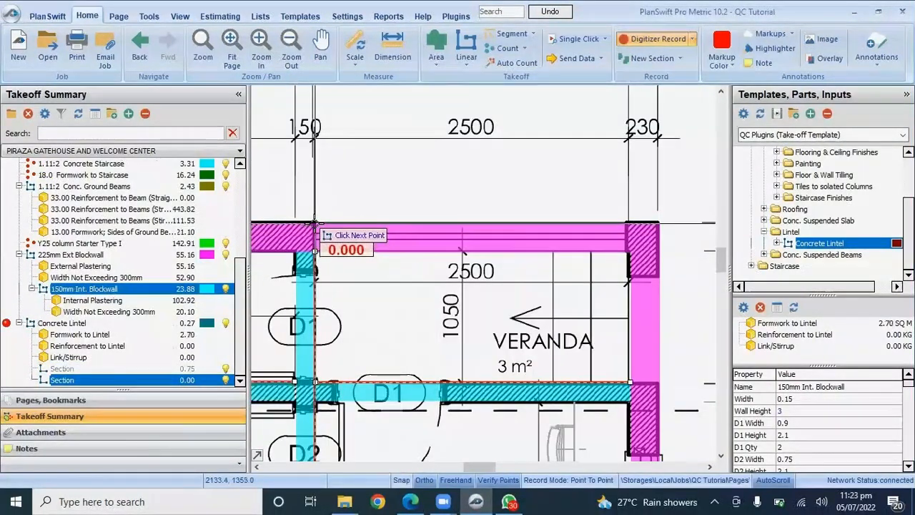
double_click(626, 232)
scroll(622, 236, "down", 4)
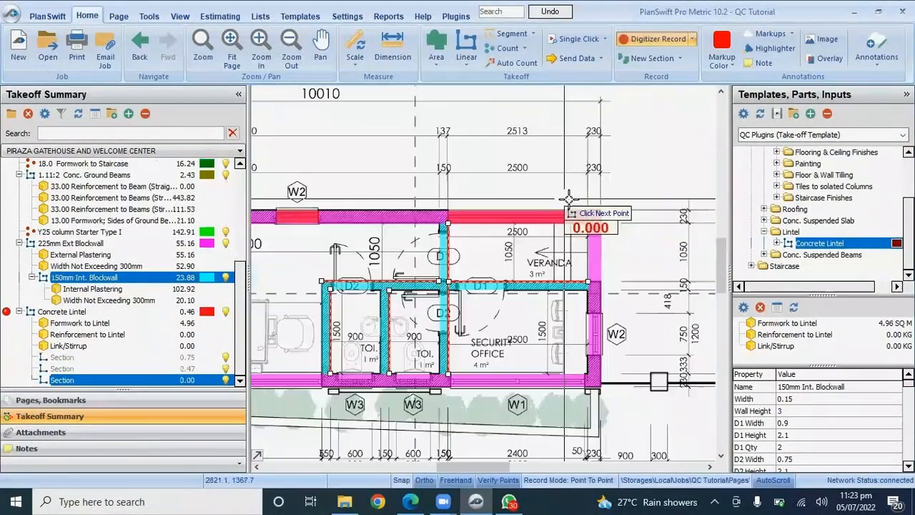
scroll(581, 251, "up", 4)
left_click(569, 114)
double_click(562, 275)
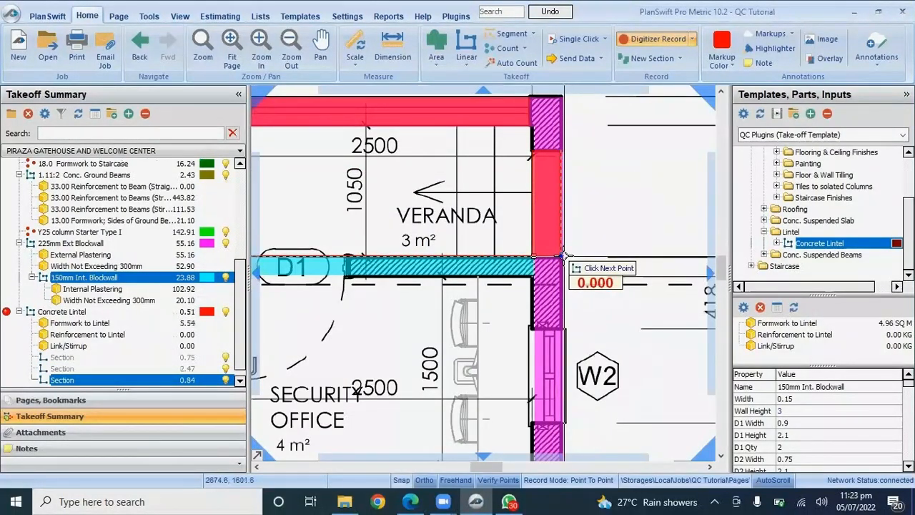
- Add lintel sections over the security office windows, about 0.74 m for W2 and 2.36 m for W1
scroll(572, 214, "down", 3)
scroll(552, 254, "up", 4)
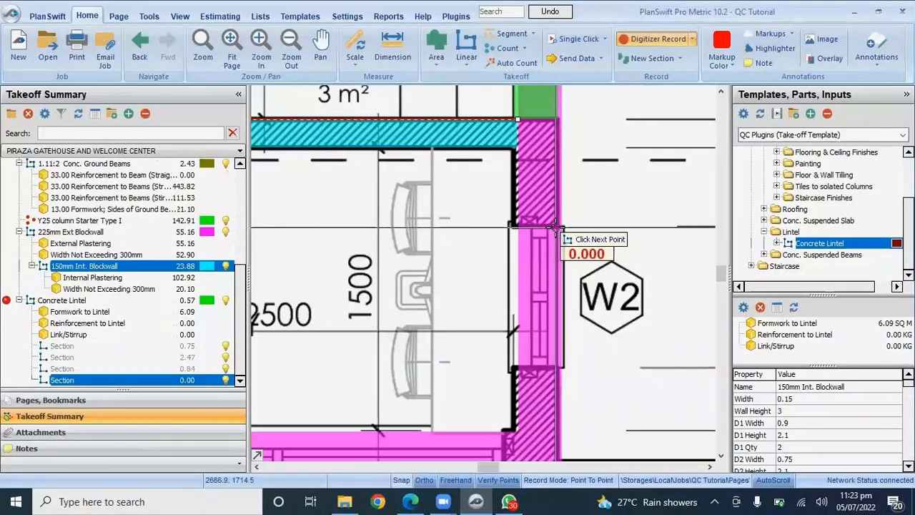
left_click(555, 228)
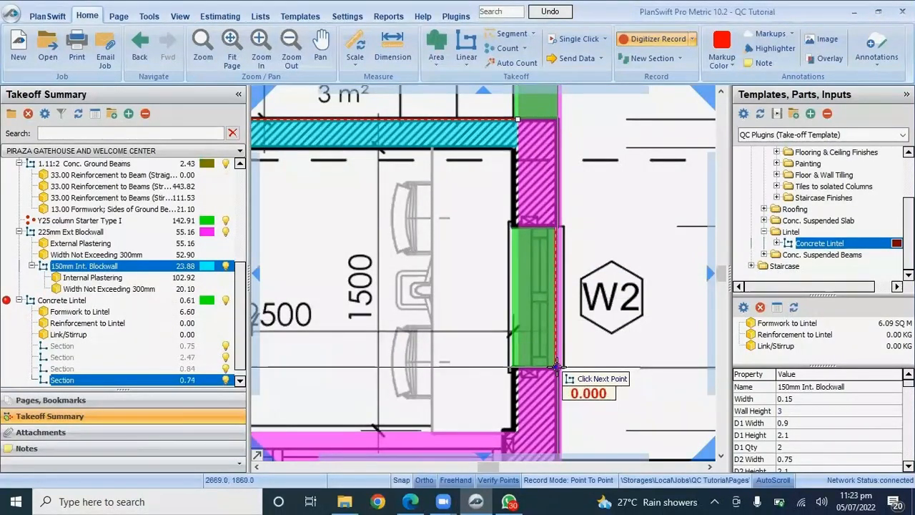
double_click(558, 367)
scroll(558, 367, "down", 3)
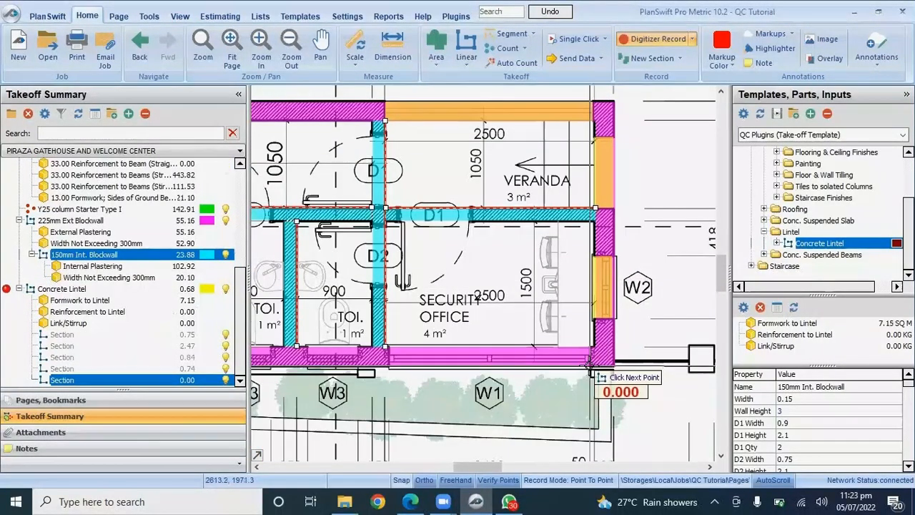
double_click(390, 366)
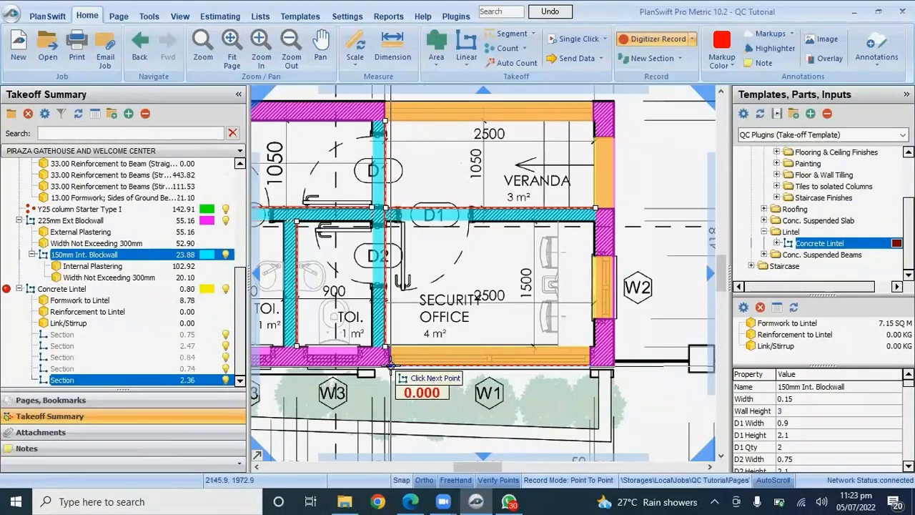
- Add lintel sections over the two W3 toilet windows, about 0.62 m and 0.64 m long
scroll(422, 358, "down", 2)
scroll(422, 359, "up", 4)
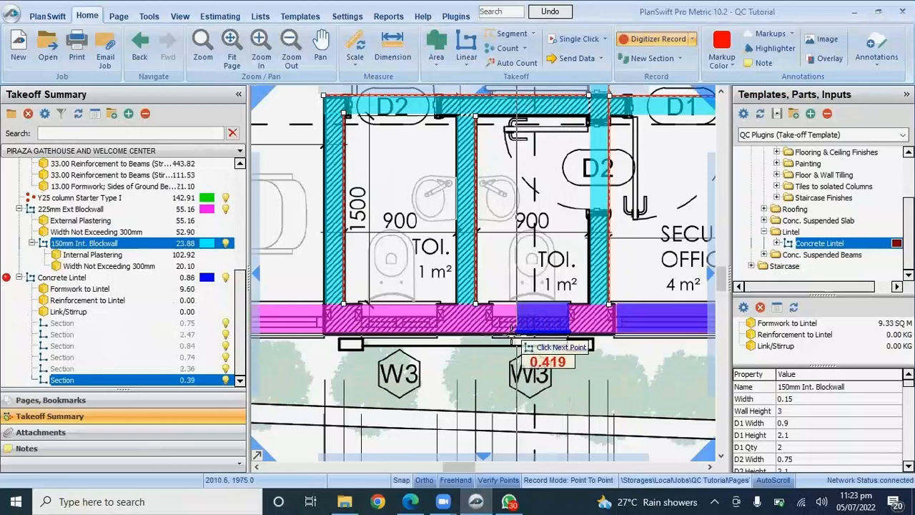
double_click(434, 331)
left_click(434, 330)
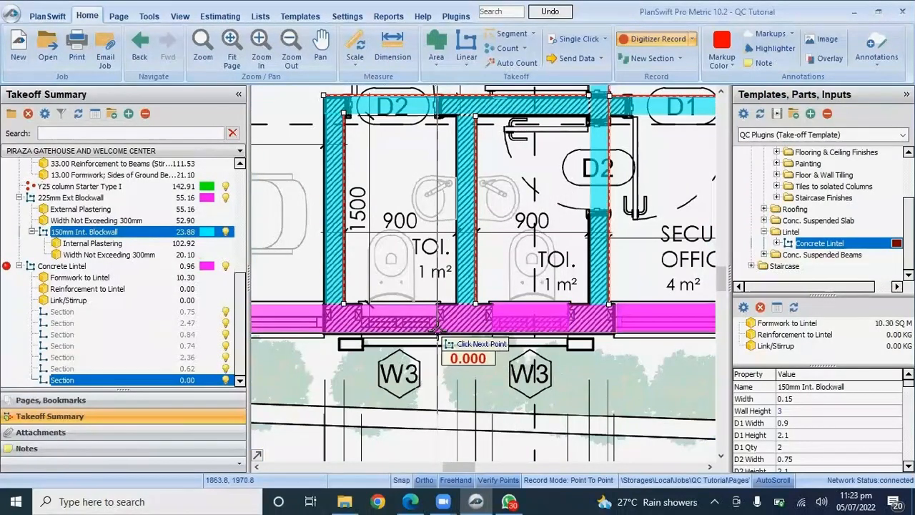
double_click(359, 331)
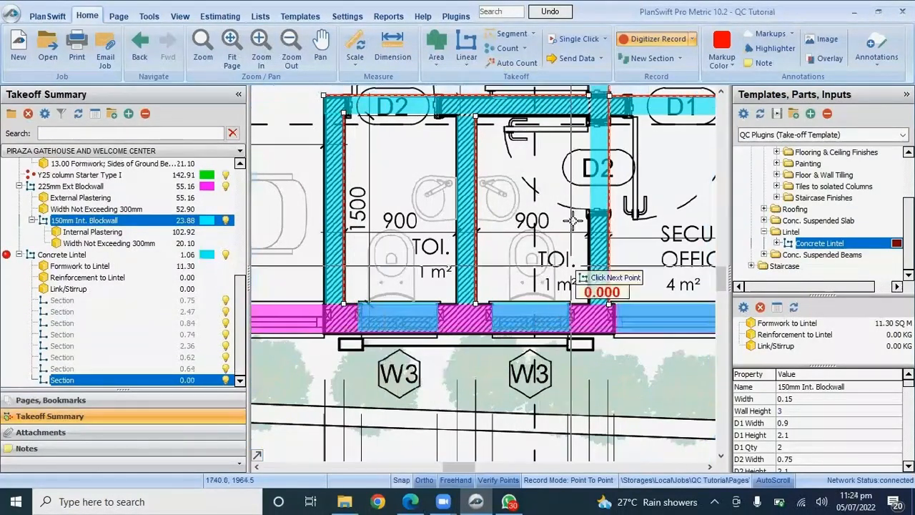
- Add lintel sections over the two D2 toilet doors, about 0.76 m beside the security office and 0.75 m on the upper toilet wall
left_click(608, 123)
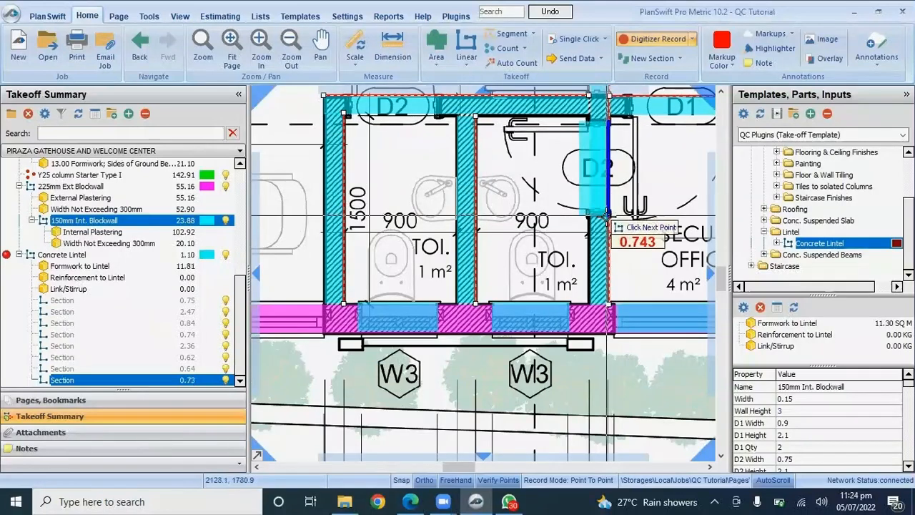
double_click(607, 243)
scroll(593, 286, "down", 2)
scroll(529, 203, "up", 2)
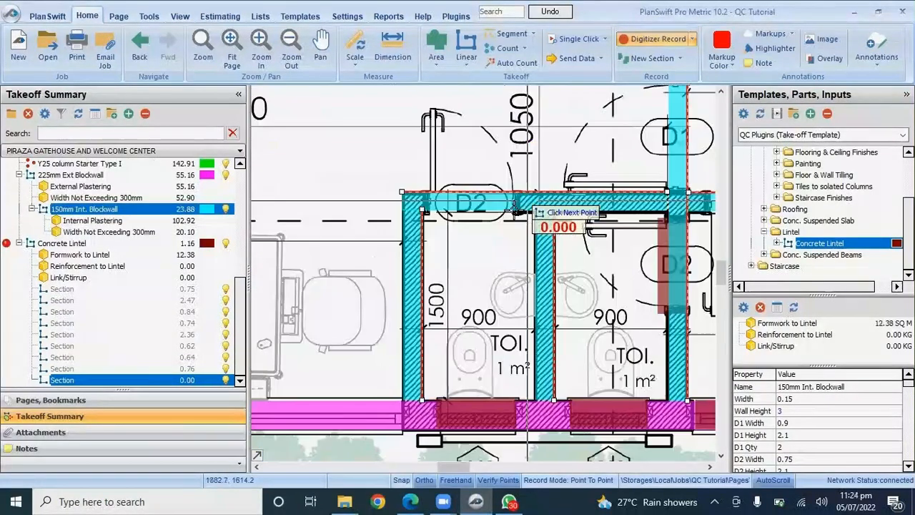
double_click(424, 209)
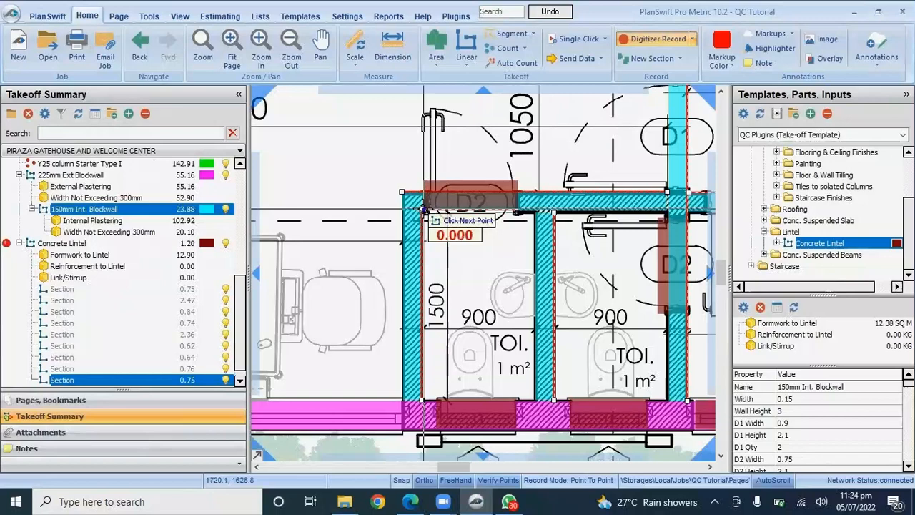
- Add a lintel section about 0.90 m long over door D1 between the veranda and the security office
scroll(389, 259, "down", 2)
scroll(594, 236, "up", 2)
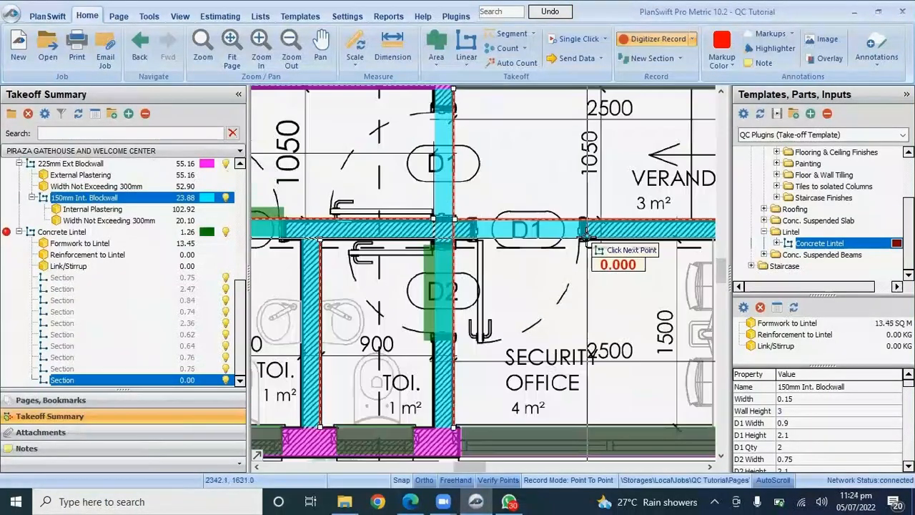
double_click(474, 238)
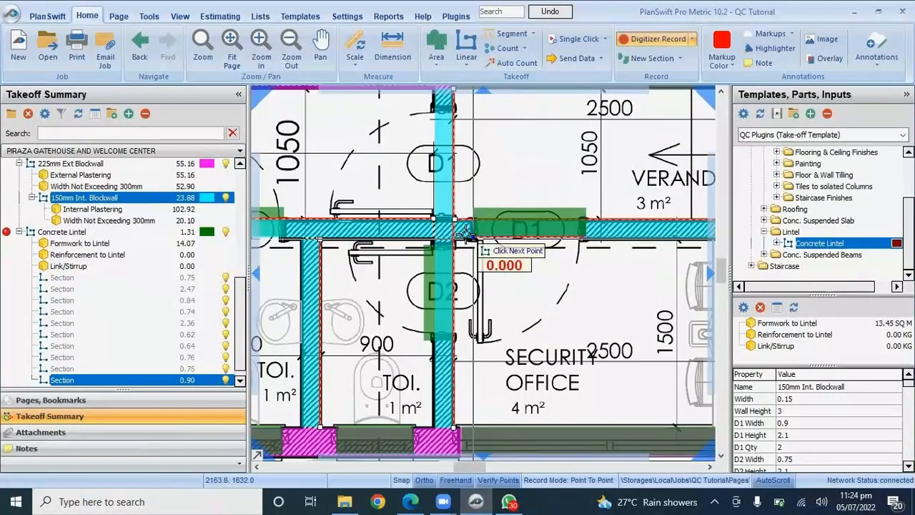
- Add lintel sections about 0.85 m long over door D1 between the office and veranda and about 3.41 m over the office W1 window
left_click(451, 116)
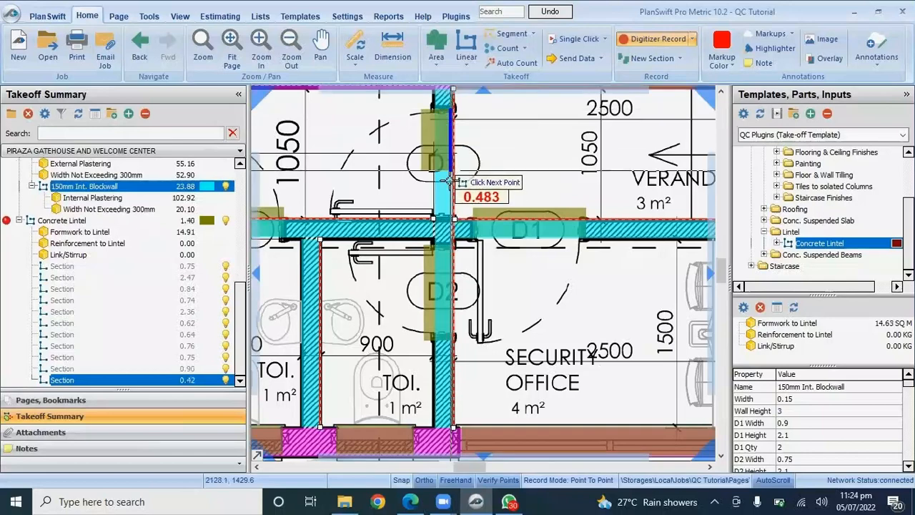
double_click(449, 221)
scroll(494, 259, "down", 2)
scroll(508, 270, "down", 2)
scroll(386, 308, "up", 5)
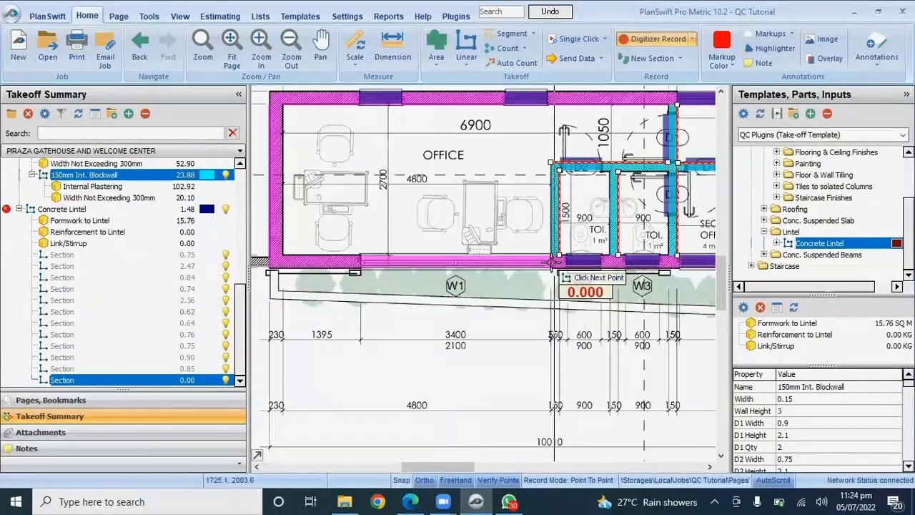
left_click(567, 278)
double_click(361, 275)
- Stop recording the Concrete Lintel takeoff
scroll(429, 329, "down", 3)
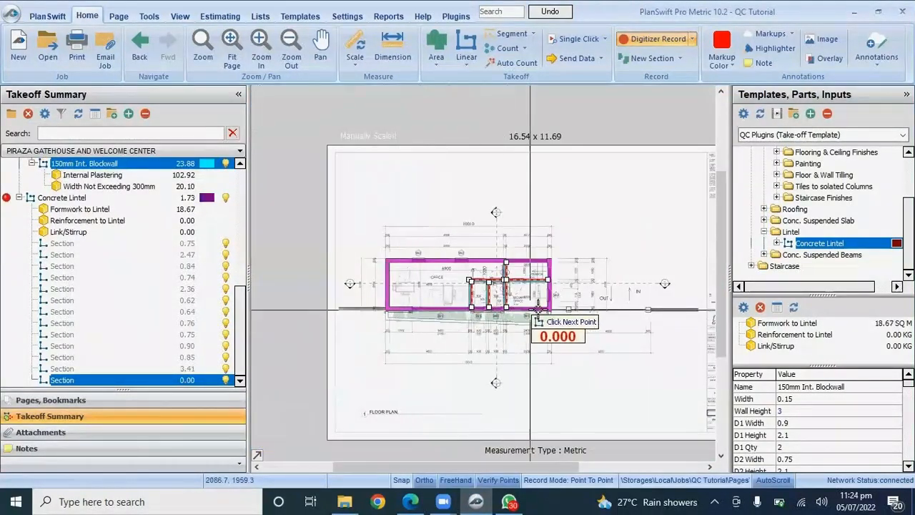
scroll(543, 314, "up", 3)
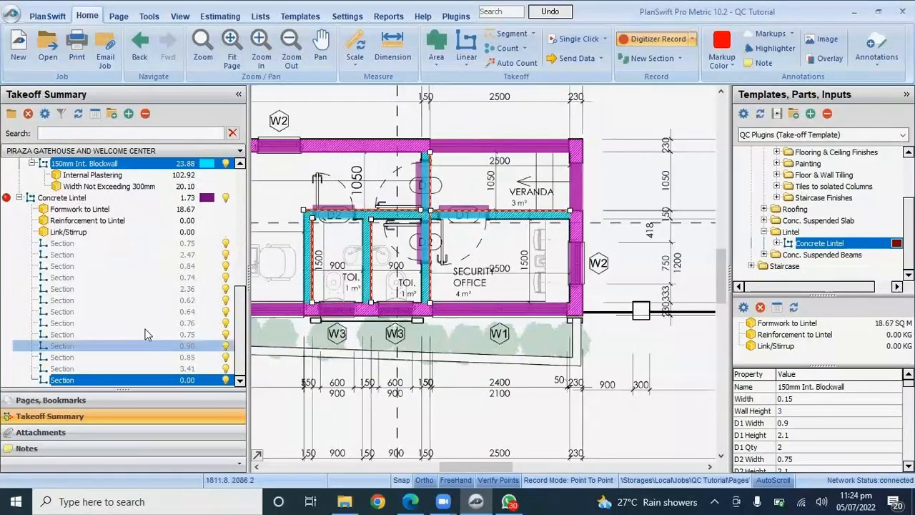
left_click(7, 197)
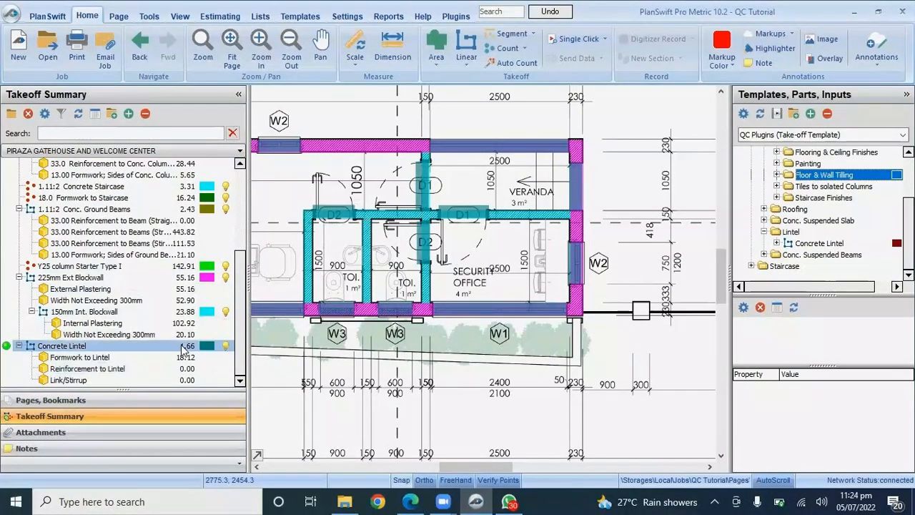
scroll(591, 264, "down", 3)
scroll(524, 271, "up", 2)
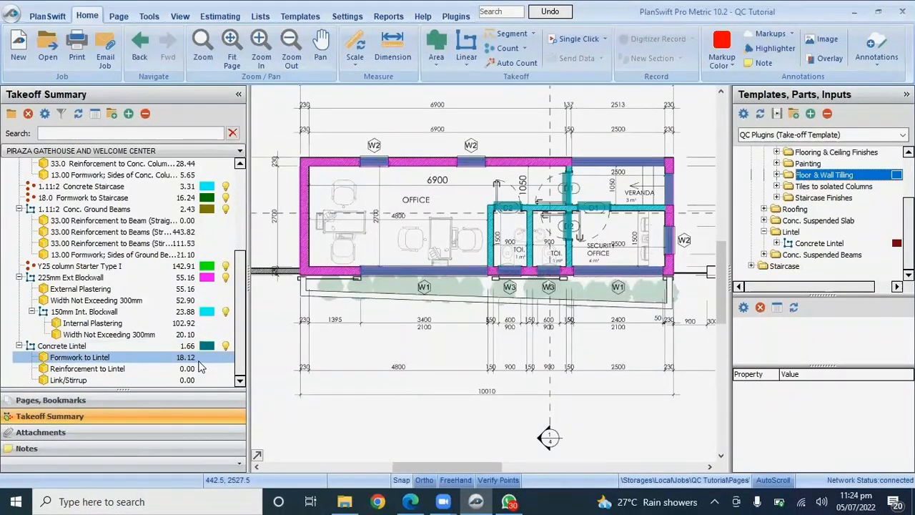
- Set Reinforcement to Lintel to 4 bars of 12 mm diameter, choose the bar weight, and apply the properties
double_click(99, 370)
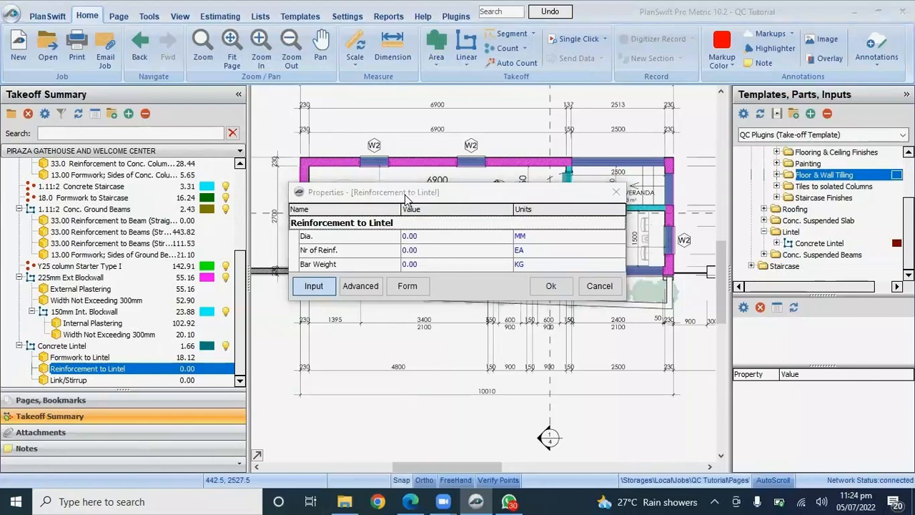
left_click_drag(405, 193, 364, 49)
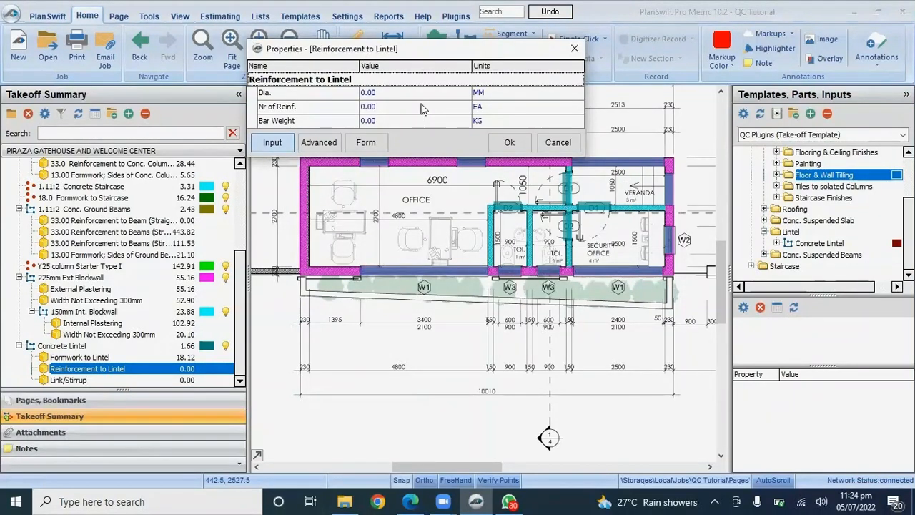
left_click(436, 93)
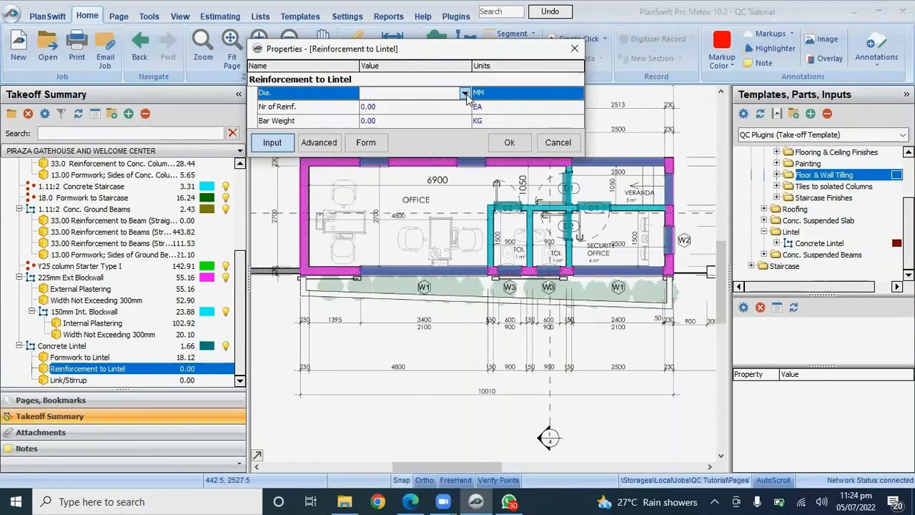
left_click(464, 93)
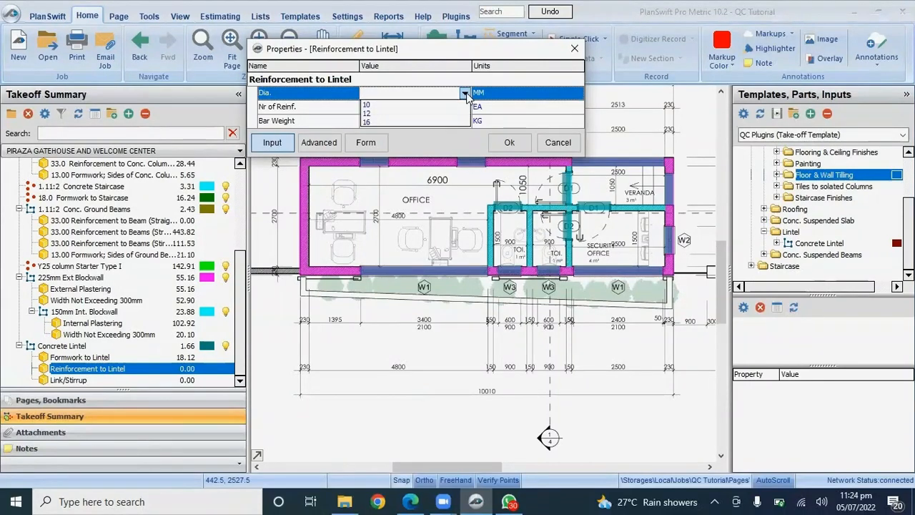
left_click(367, 116)
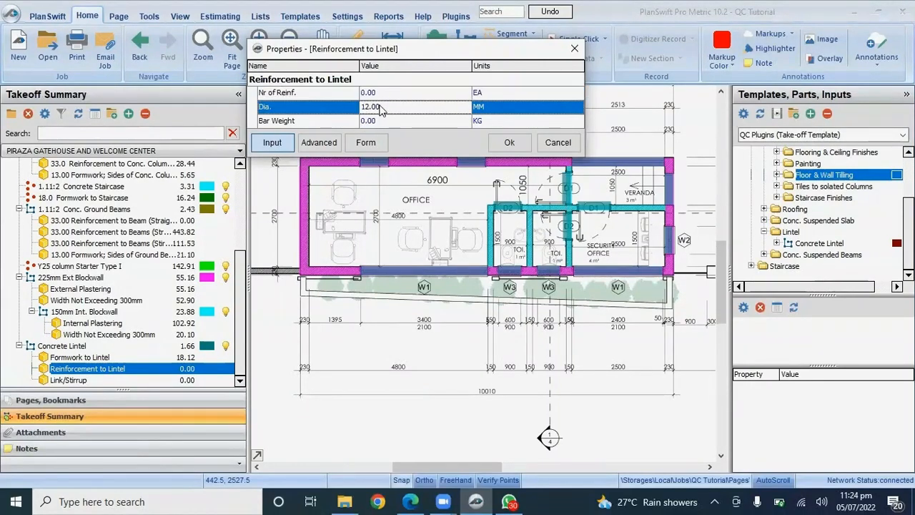
left_click(385, 94)
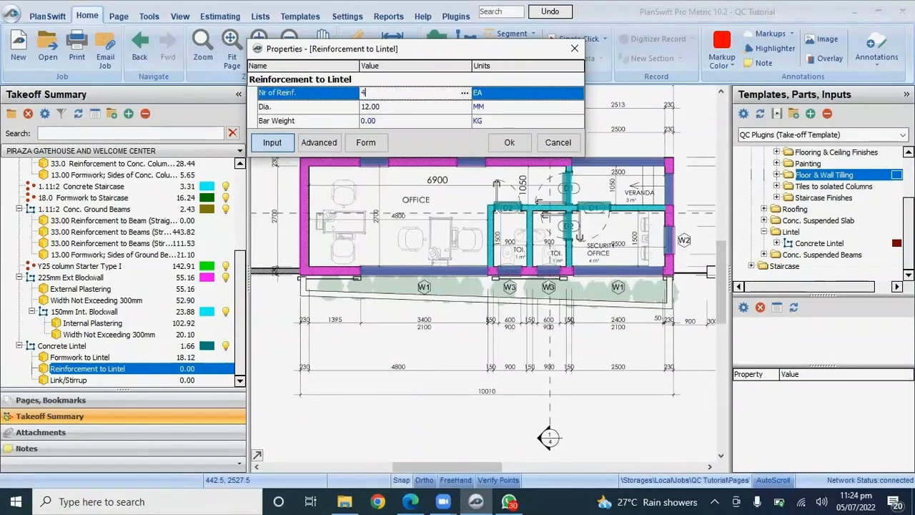
type("4")
left_click(379, 121)
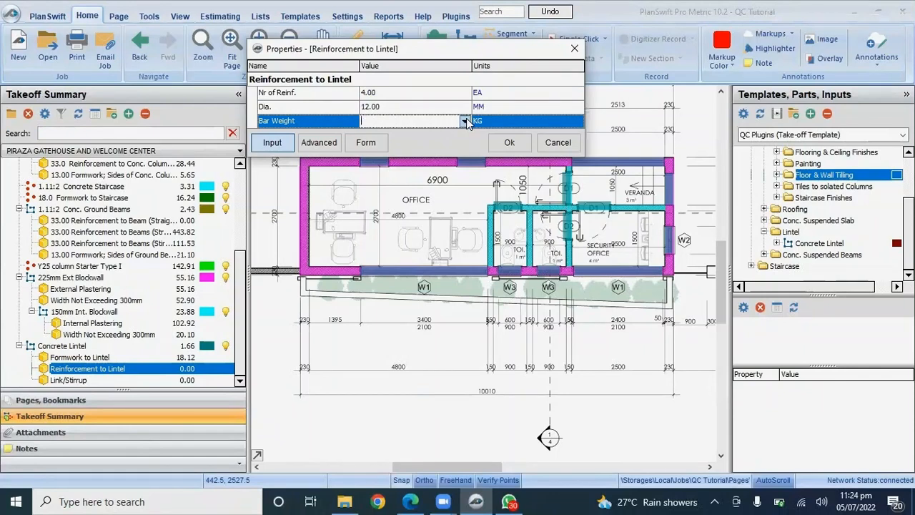
left_click(463, 121)
left_click(394, 142)
left_click(496, 145)
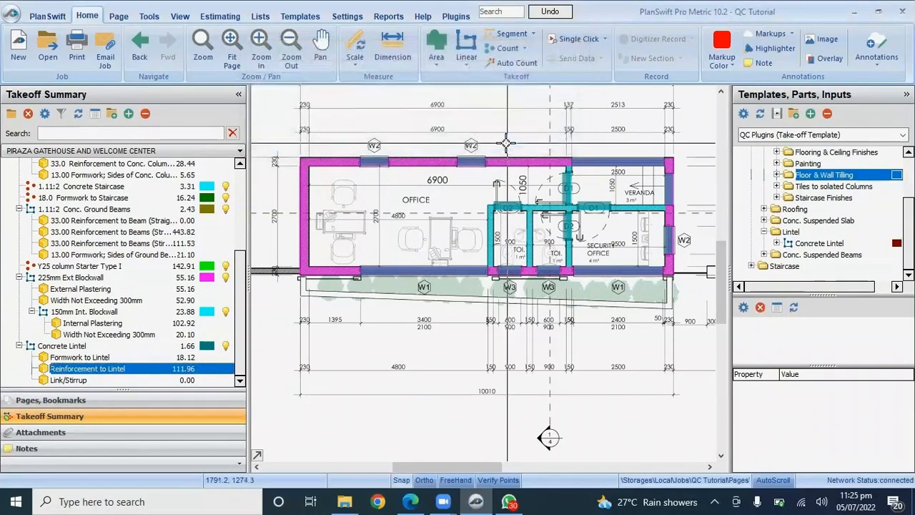
- Open the lintel's Link/Stirrup properties and set the diameter to 10 mm and the weight to 0.616 kg
double_click(79, 380)
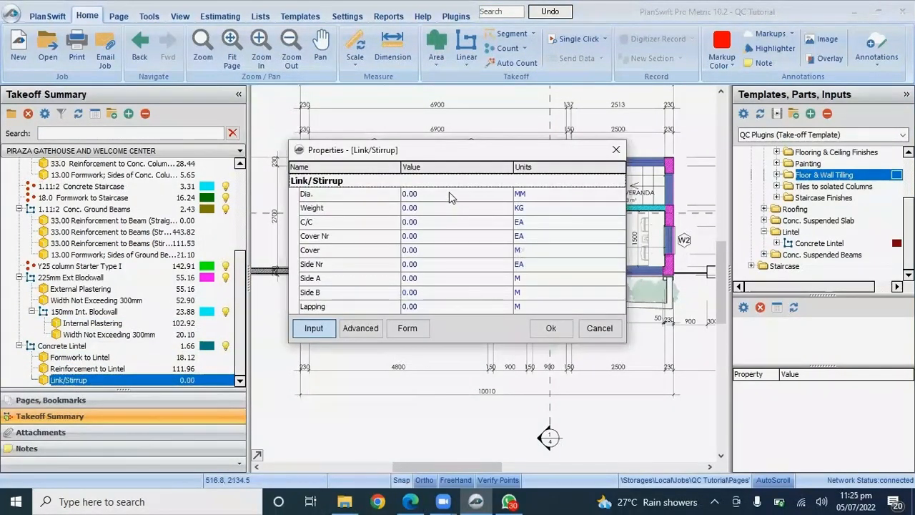
left_click(451, 197)
left_click(506, 194)
left_click(423, 207)
left_click(453, 211)
left_click(506, 208)
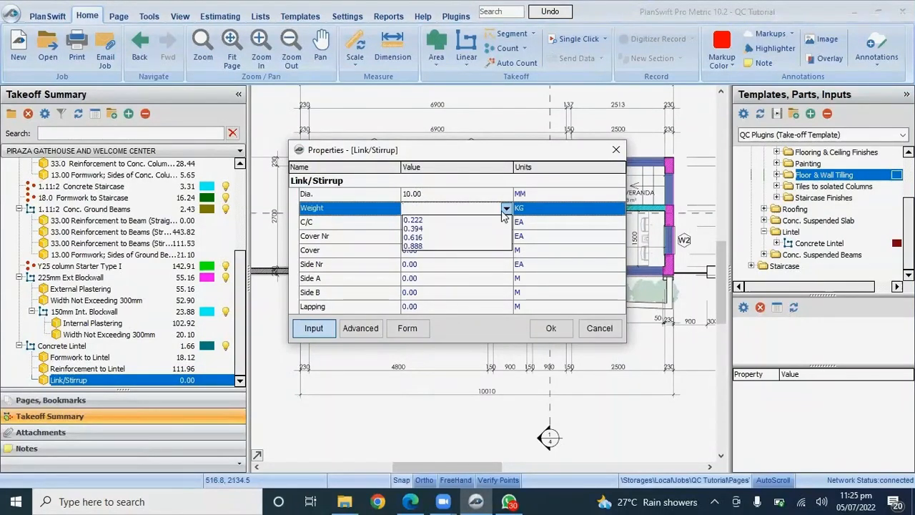
left_click(421, 239)
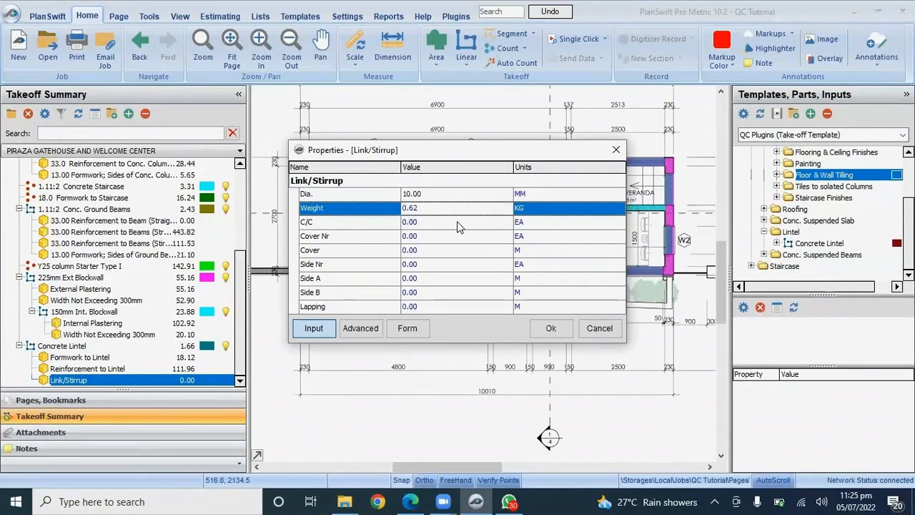
- Set the stirrup C/C spacing to 0.25, Cover Nr to 2 and Cover to 0.025 m
left_click(458, 223)
left_click(506, 222)
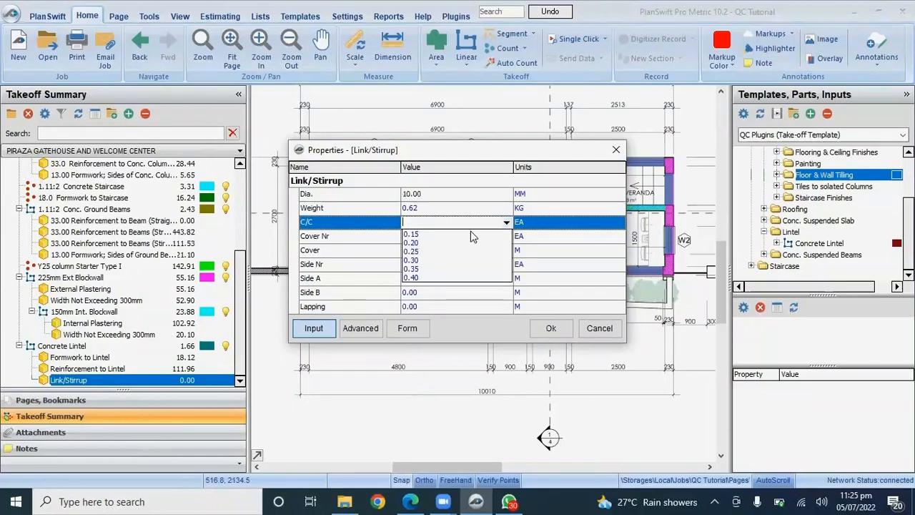
left_click(421, 253)
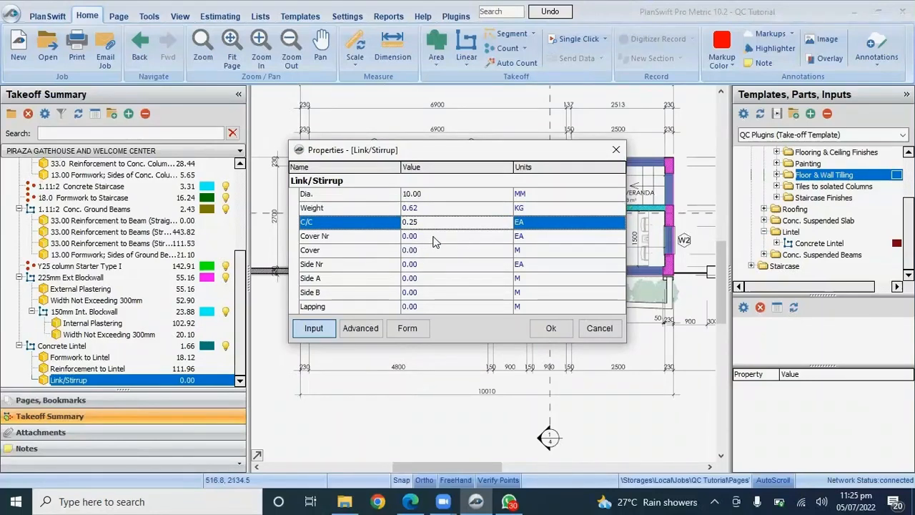
left_click(435, 237)
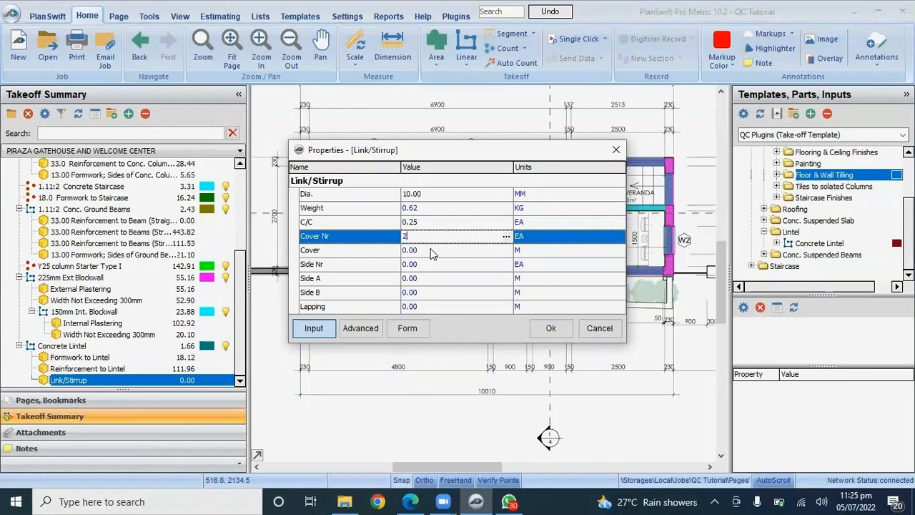
left_click(470, 252)
left_click(506, 252)
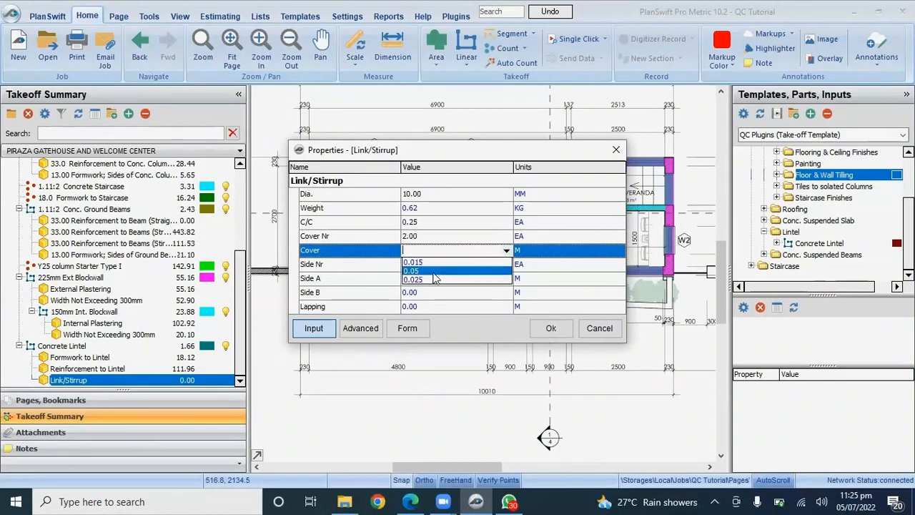
left_click(418, 283)
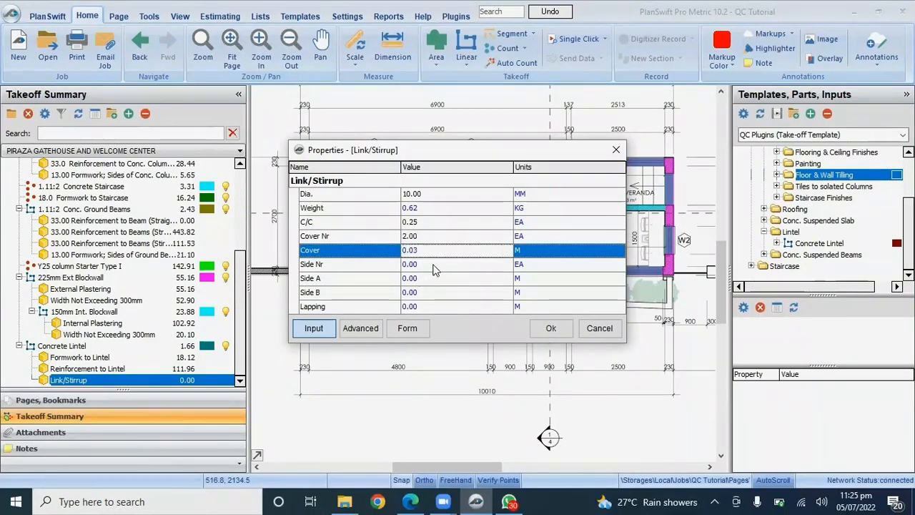
- Set the stirrup Side Nr to 4 and Sides A and B to 0.23 m, choose a lapping length, and apply the properties
left_click(434, 263)
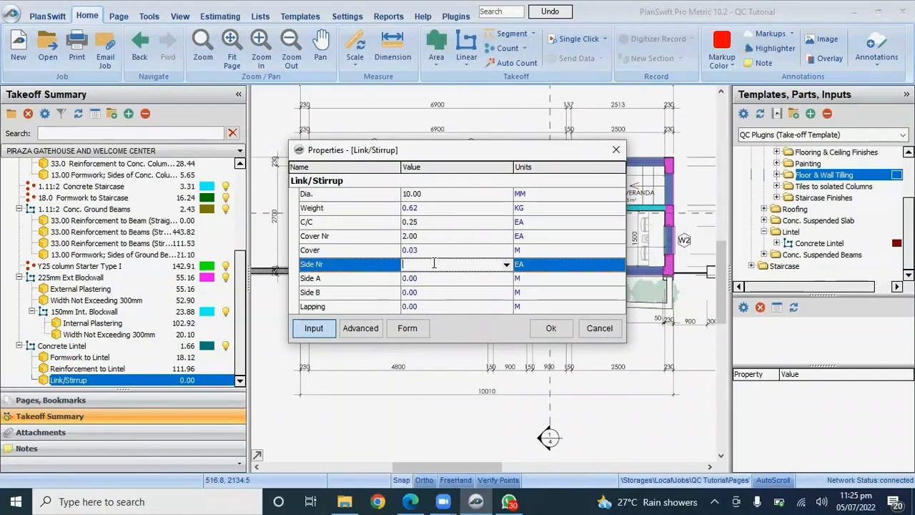
type("4")
left_click(434, 262)
left_click(420, 278)
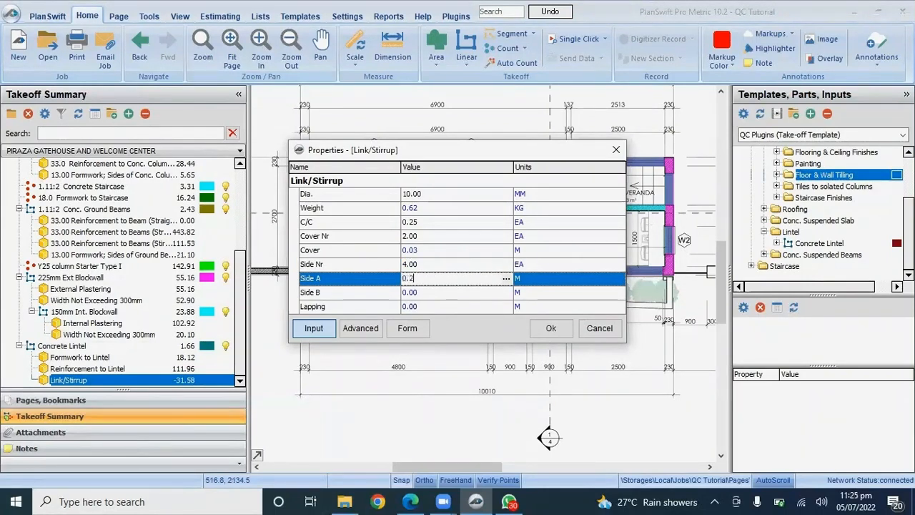
left_click(417, 292)
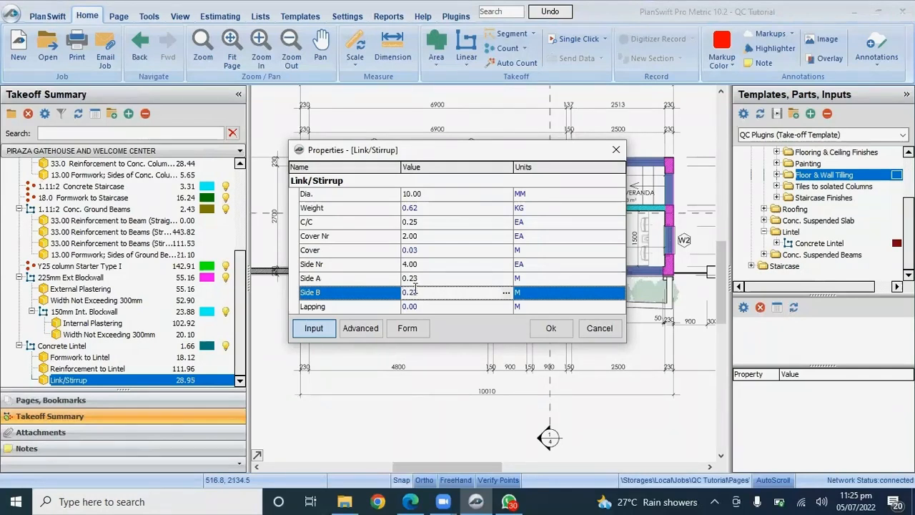
left_click(442, 308)
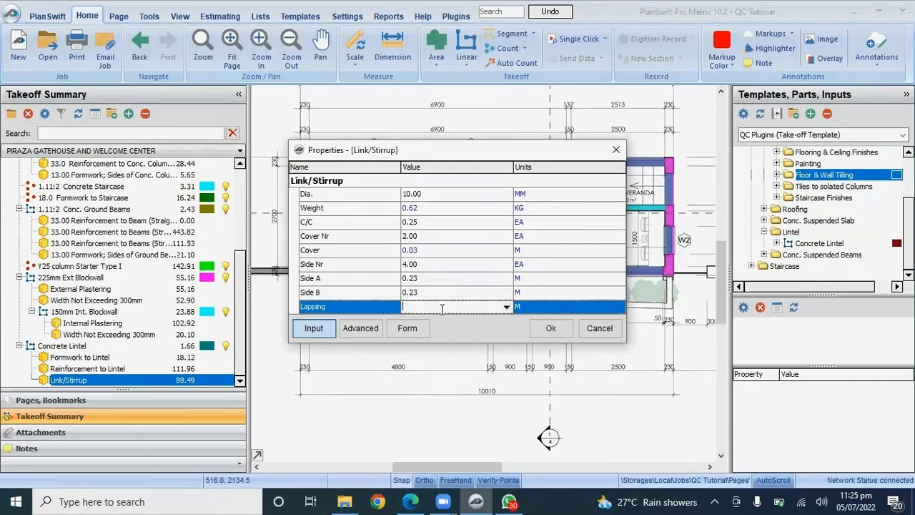
left_click(507, 307)
left_click(432, 326)
left_click(549, 329)
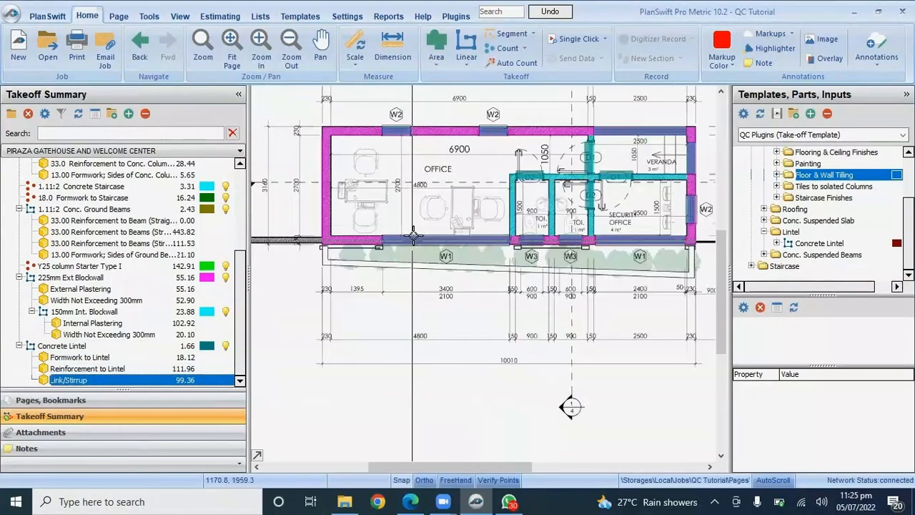
- Start a Flooring area takeoff from the Flooring & Ceiling Finishes templates, accepting the name Flooring and the solid green fill
scroll(413, 234, "down", 3)
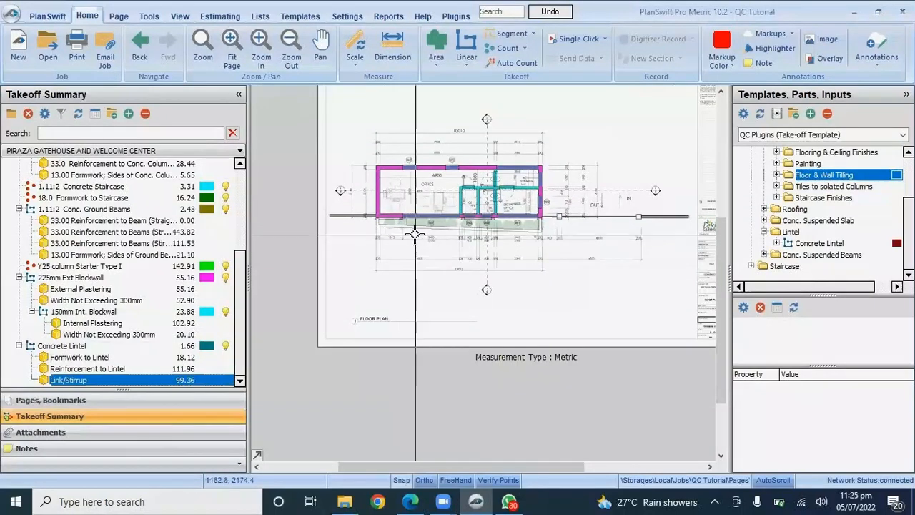
scroll(455, 236, "up", 3)
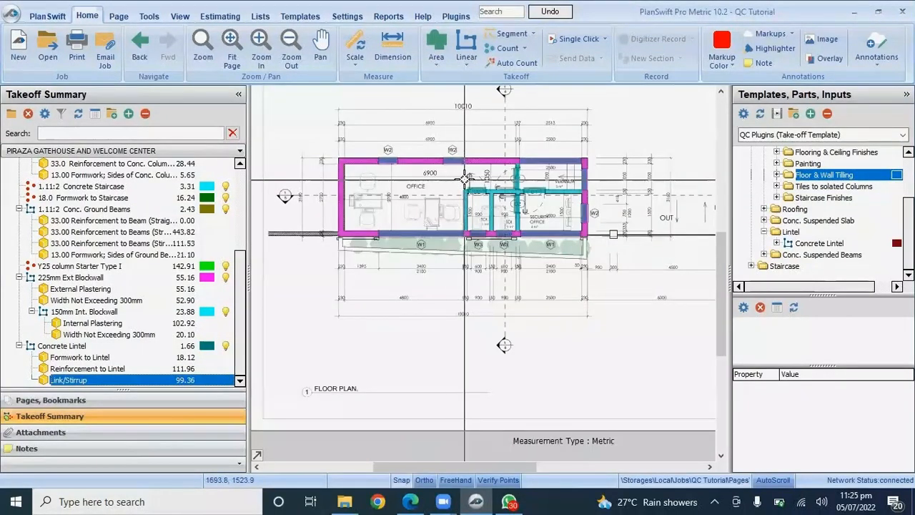
scroll(419, 150, "up", 2)
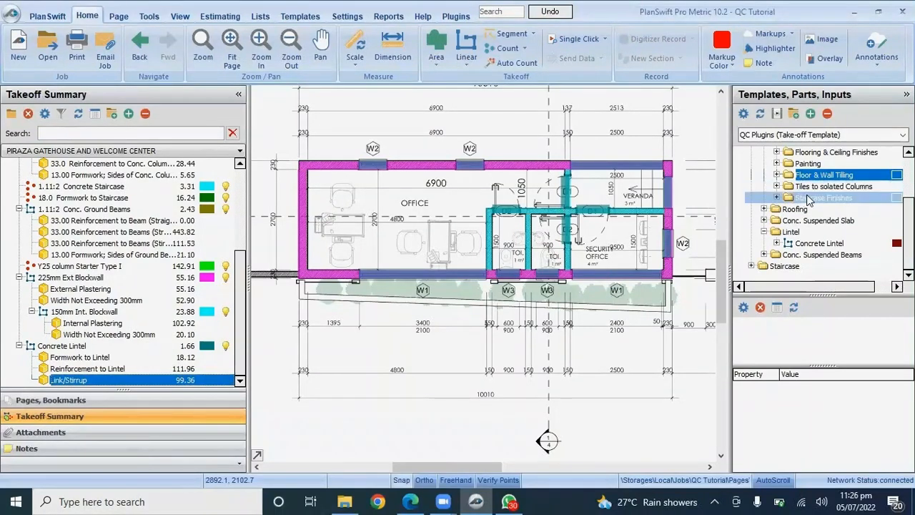
scroll(777, 178, "up", 2)
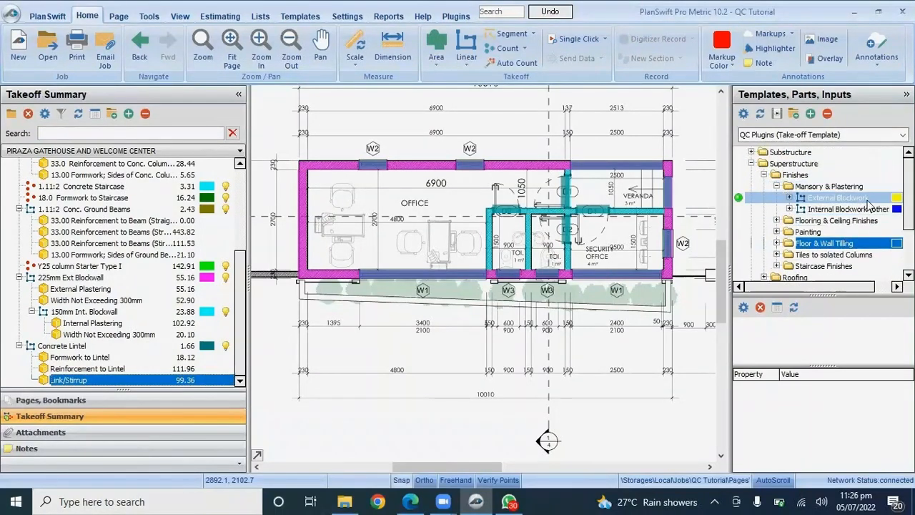
left_click(776, 221)
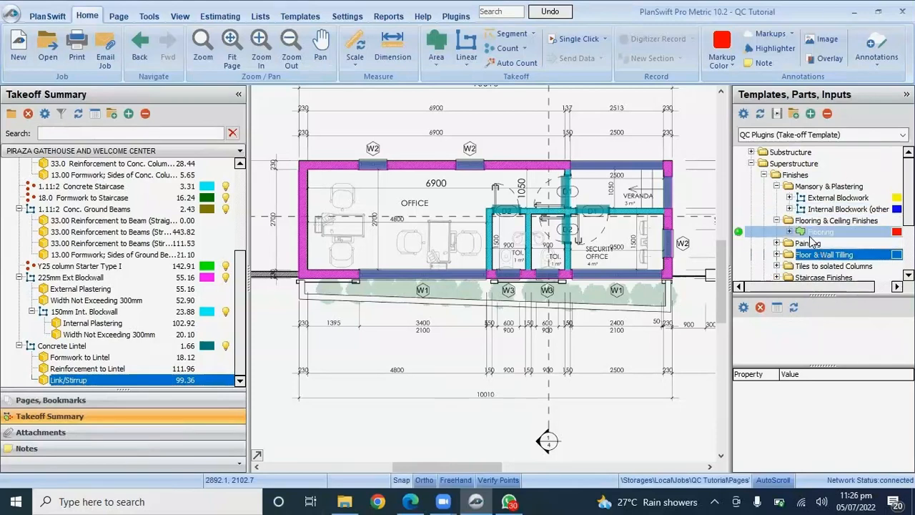
left_click(789, 232)
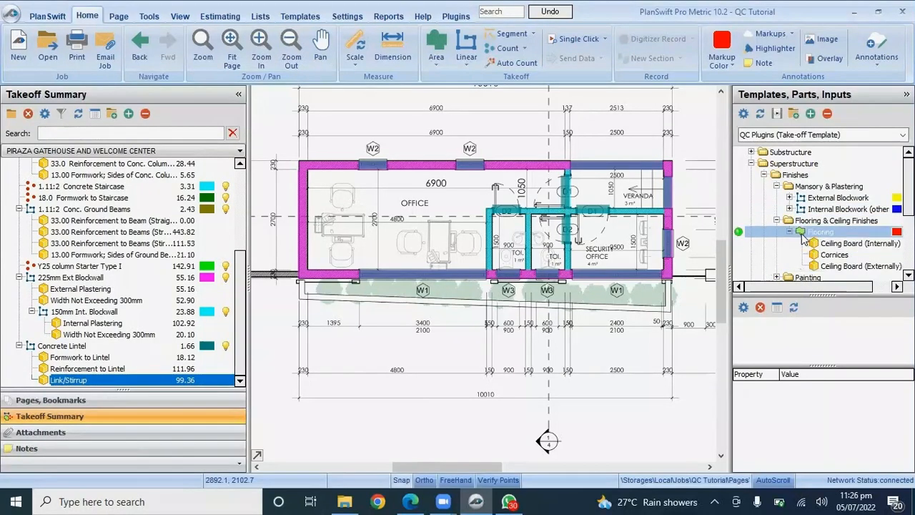
left_click_drag(741, 236, 343, 207)
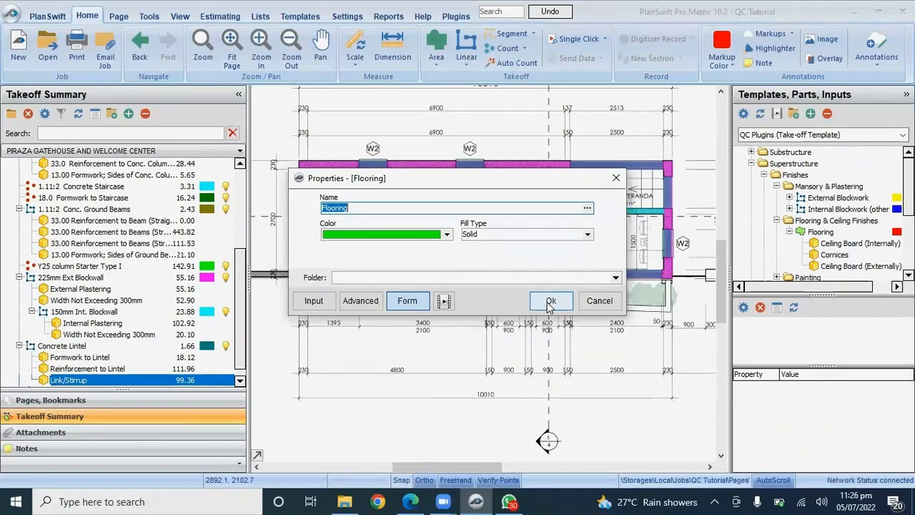
left_click(550, 300)
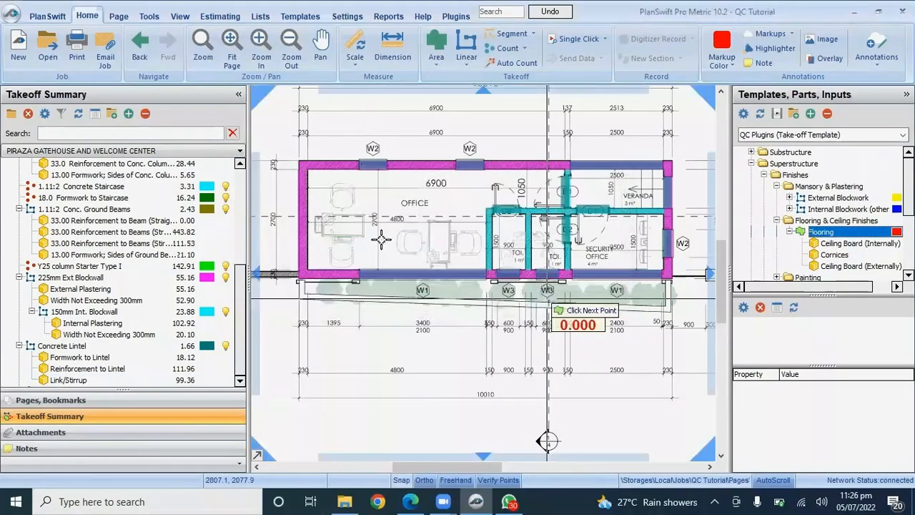
- Trace the Flooring area around the L-shaped office along the inner wall faces, including the passage above the toilets
scroll(313, 176, "up", 5)
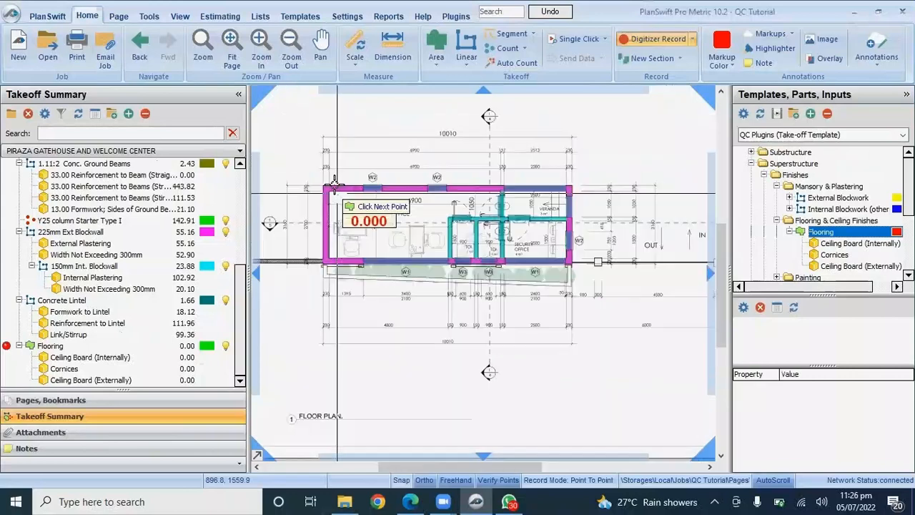
scroll(372, 236, "down", 3)
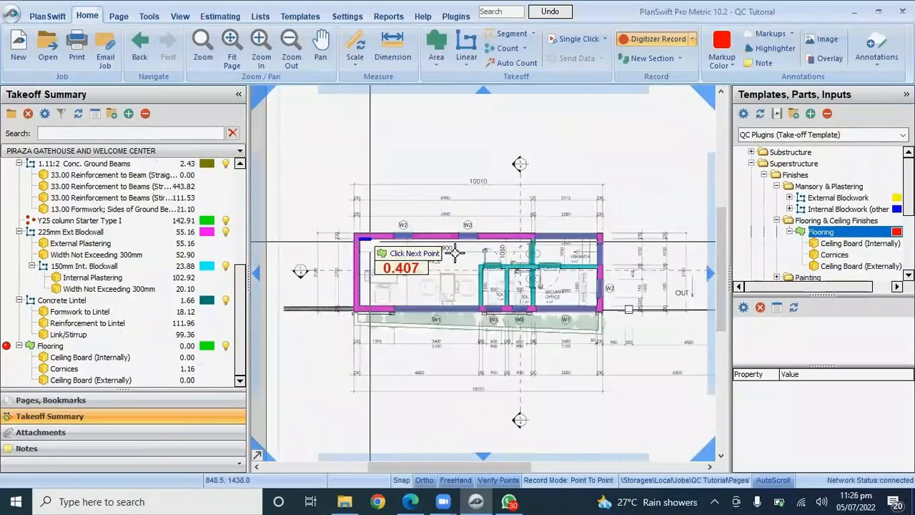
scroll(518, 236, "up", 3)
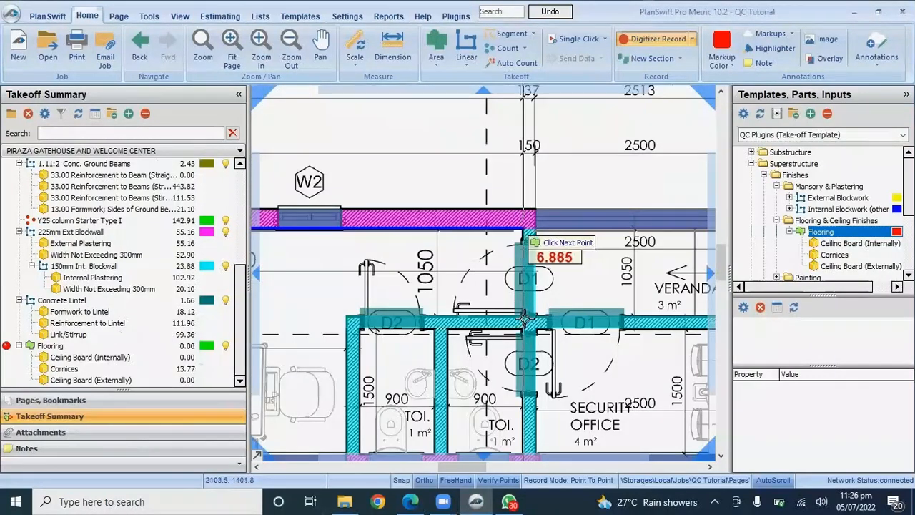
left_click(524, 231)
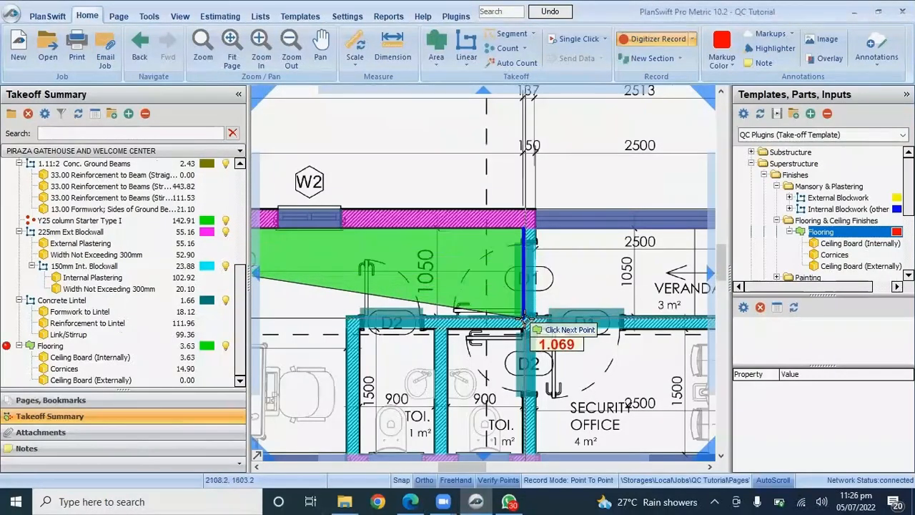
left_click(347, 322)
scroll(348, 323, "down", 4)
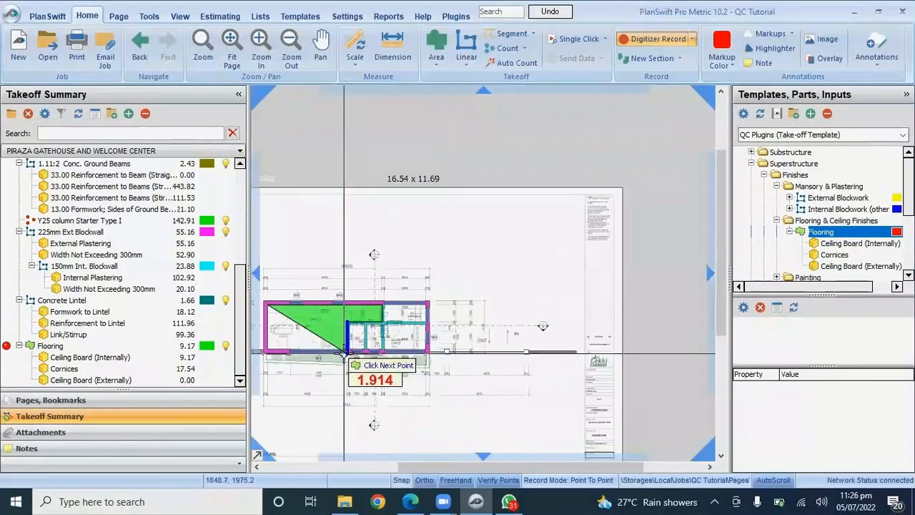
scroll(352, 347, "up", 4)
left_click(361, 333)
scroll(361, 334, "down", 5)
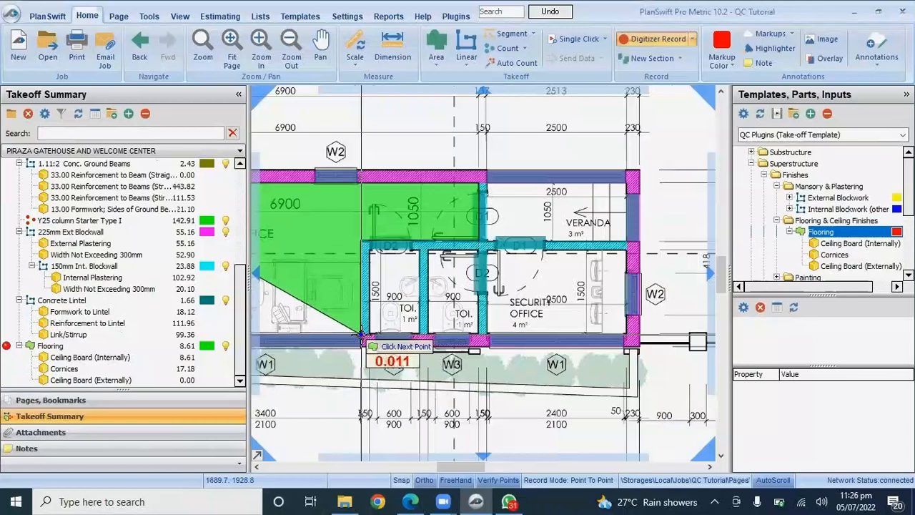
scroll(285, 343, "up", 5)
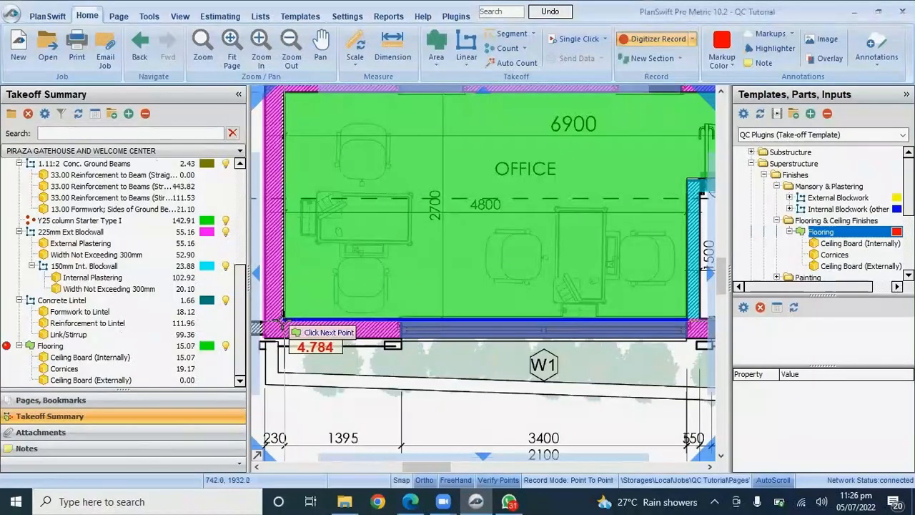
left_click(284, 322)
- Add the veranda to the Flooring takeoff by outlining its four inner corners
scroll(284, 321, "down", 5)
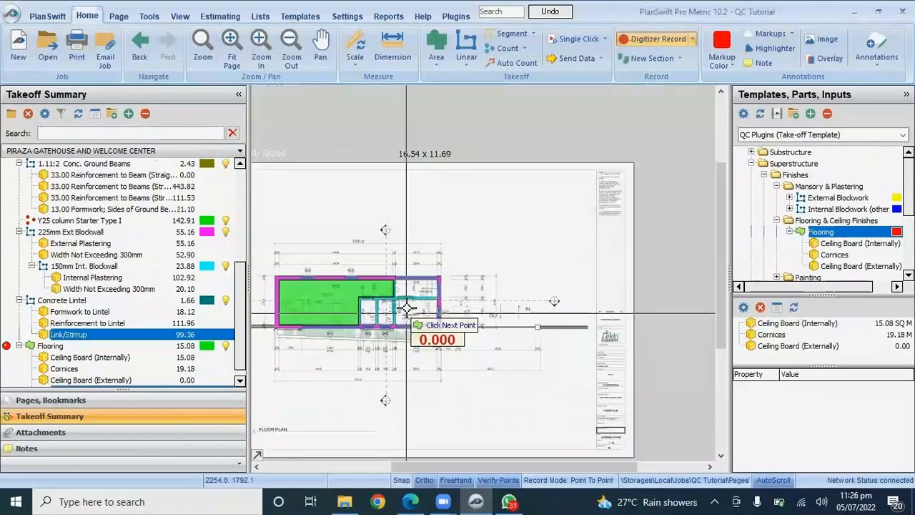
scroll(328, 137, "up", 5)
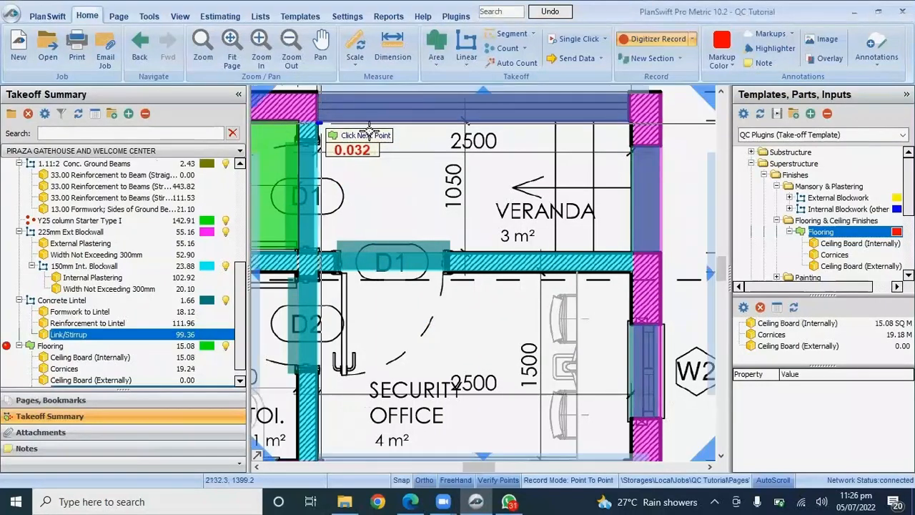
left_click(626, 135)
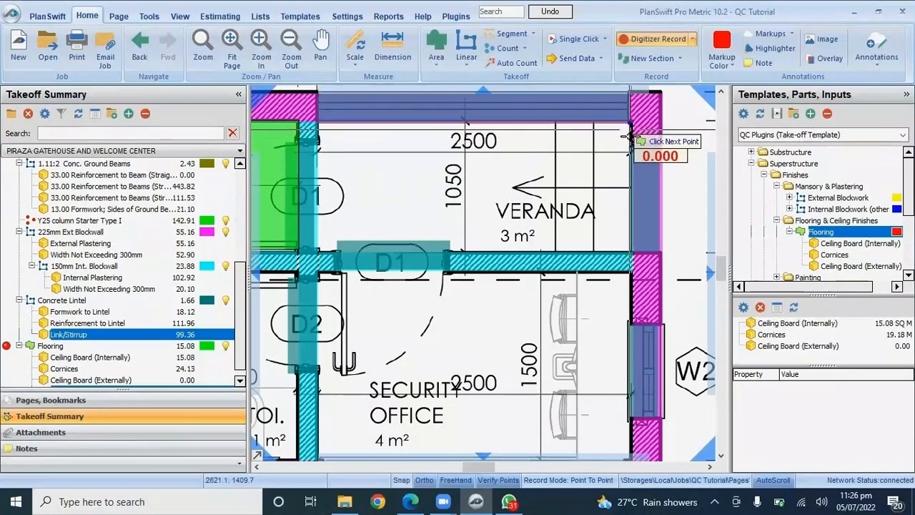
left_click(631, 252)
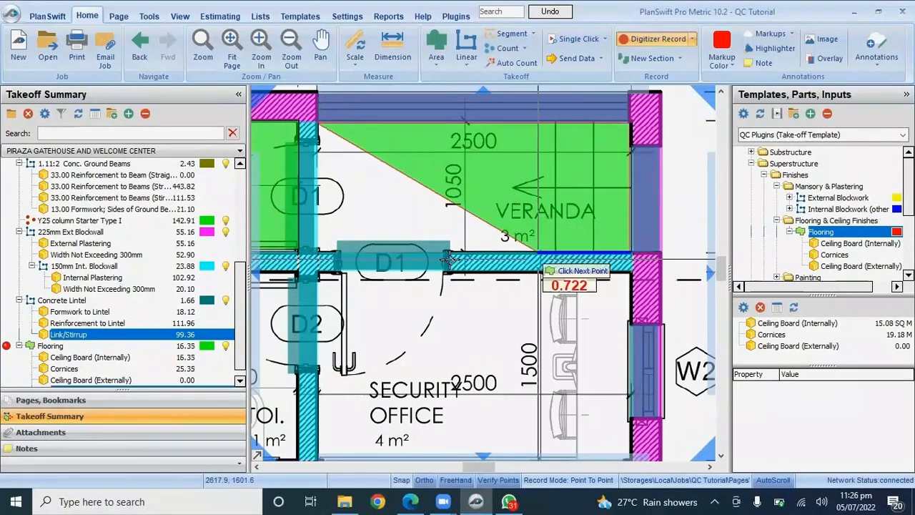
left_click(322, 252)
- Outline the security office floor as another section of the Flooring takeoff
scroll(322, 253, "down", 4)
scroll(486, 251, "up", 3)
scroll(447, 343, "down", 1)
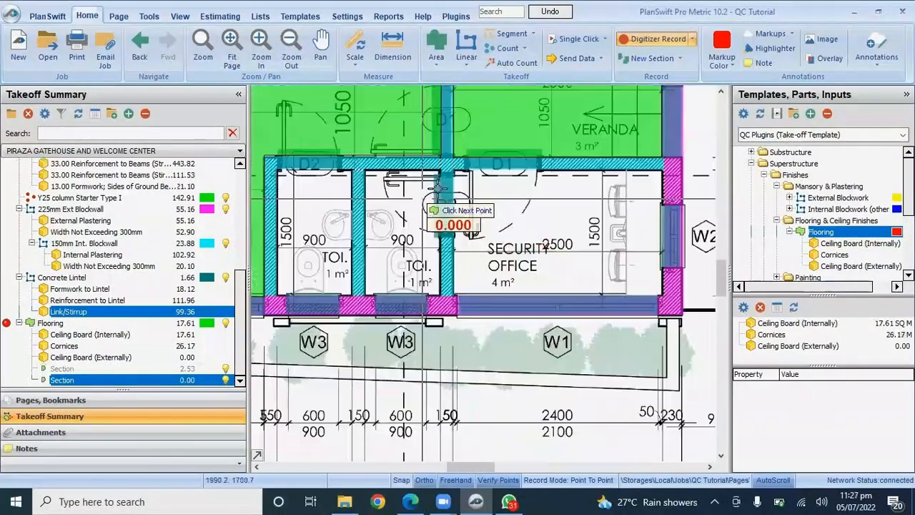
left_click(663, 175)
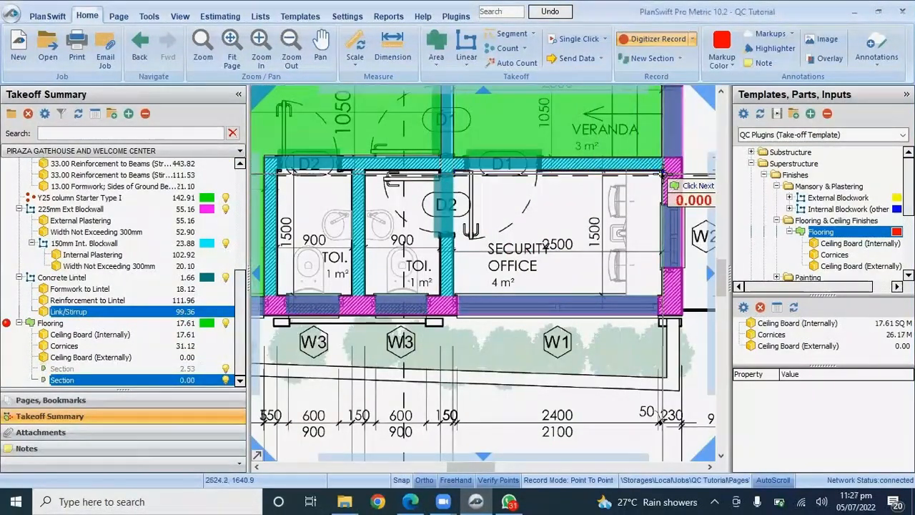
left_click(662, 294)
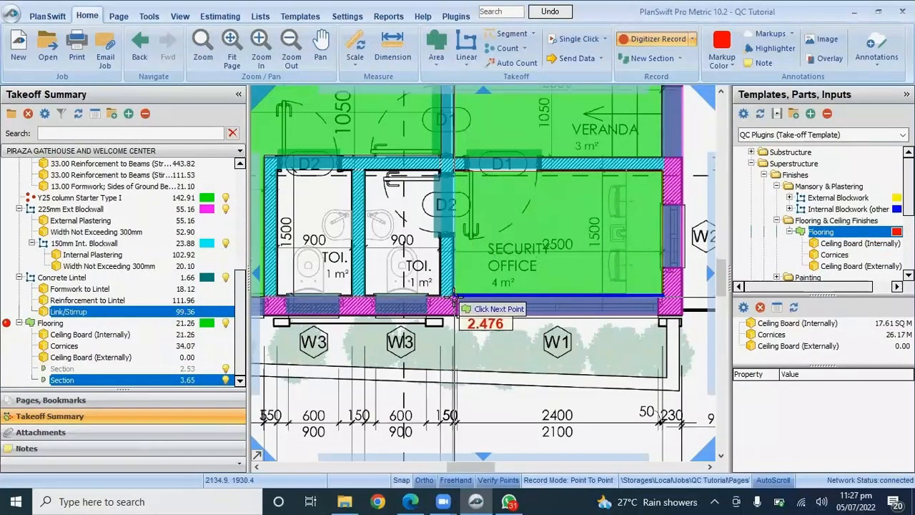
left_click(454, 294)
- Outline the toilet next to the security office as a further Flooring section
scroll(457, 289, "down", 5)
scroll(490, 278, "up", 6)
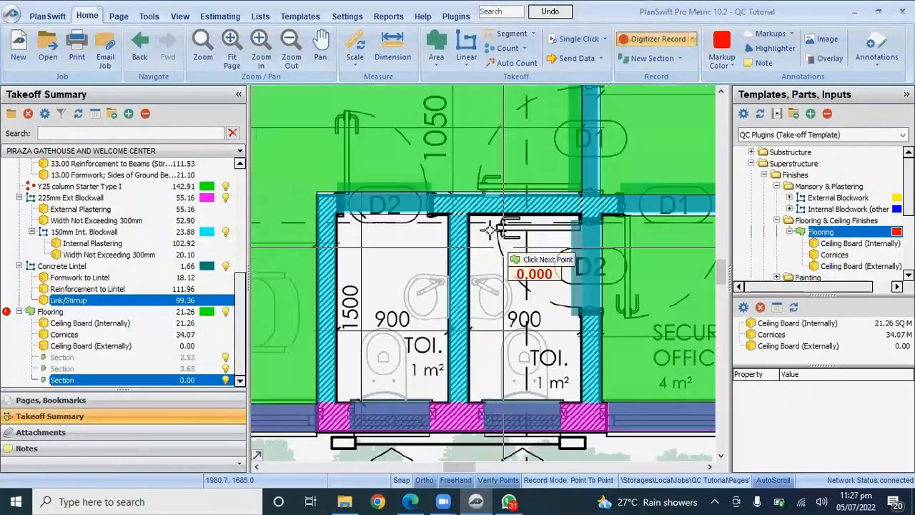
left_click(581, 214)
left_click(583, 401)
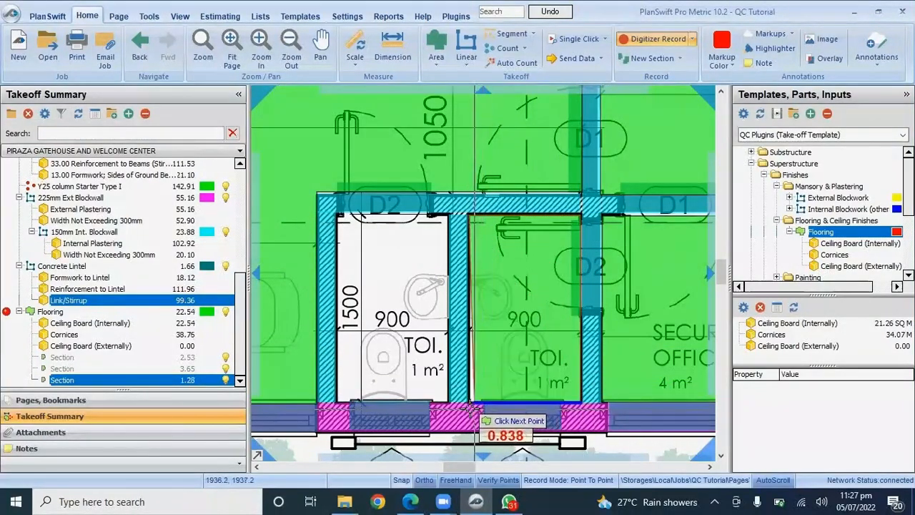
double_click(469, 411)
- Outline the toilet adjoining the office as the last Flooring section and stop recording the takeoff
left_click(336, 214)
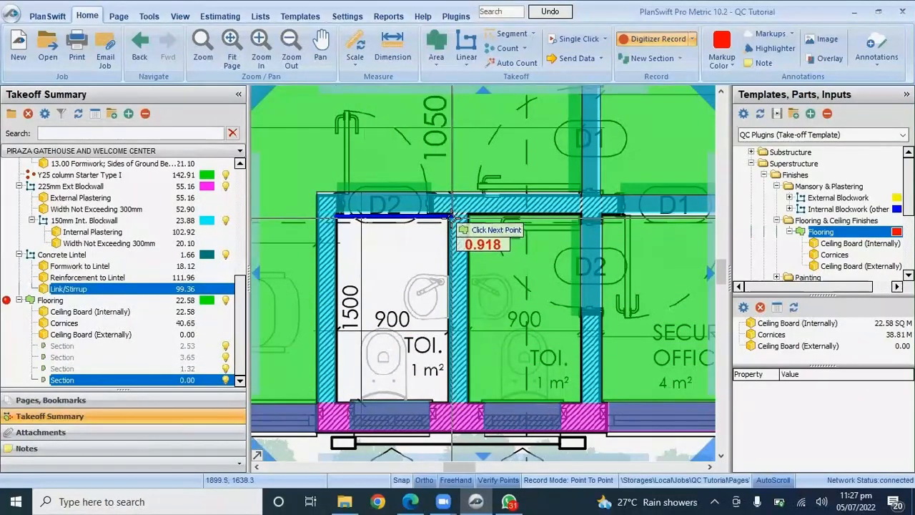
left_click(451, 214)
left_click(456, 398)
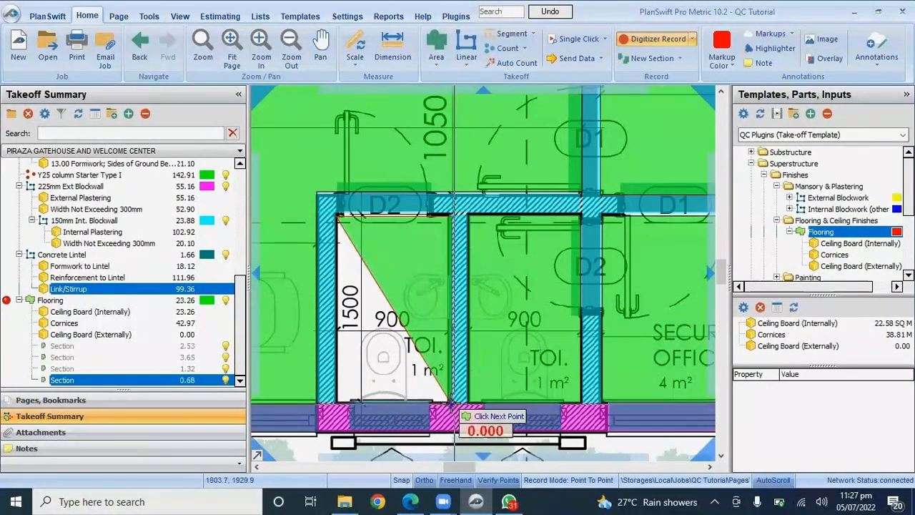
double_click(336, 400)
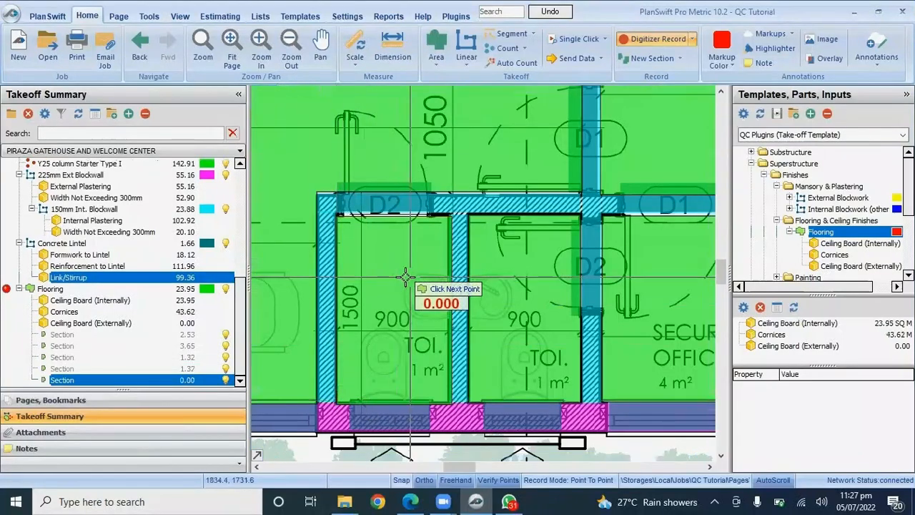
scroll(411, 331, "down", 5)
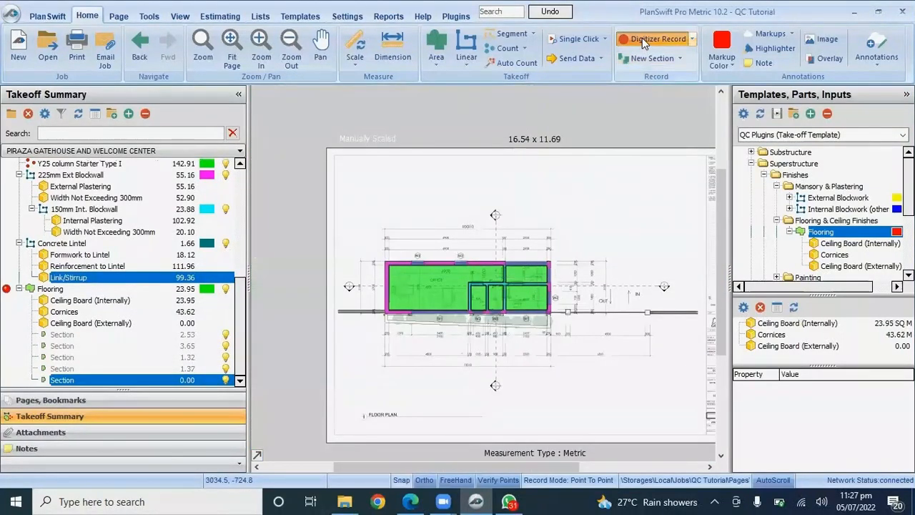
left_click(642, 45)
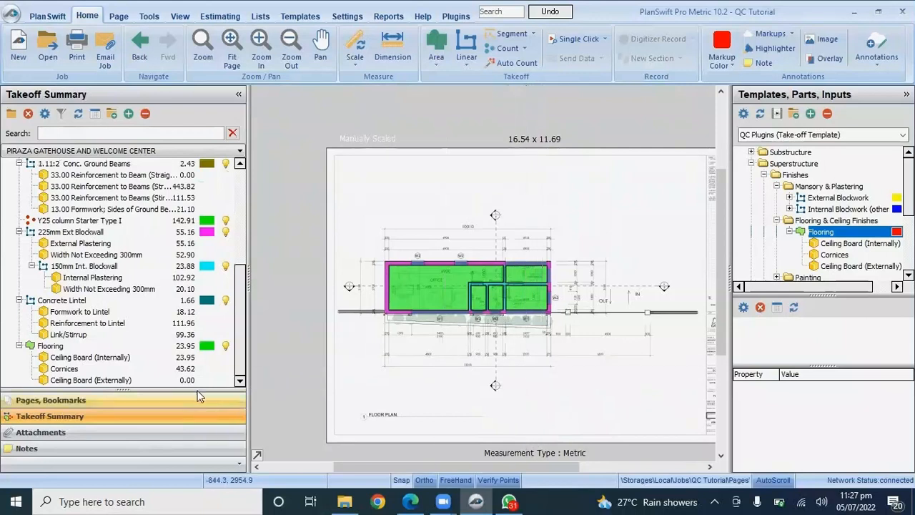
- Check the Flooring takeoff's ceiling board and cornice items and hide the Flooring area on the plan
left_click(132, 361)
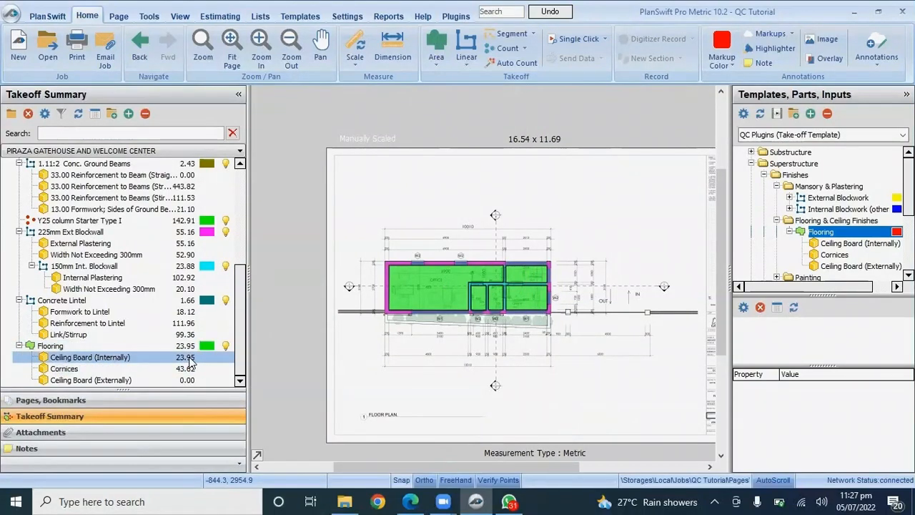
left_click(132, 368)
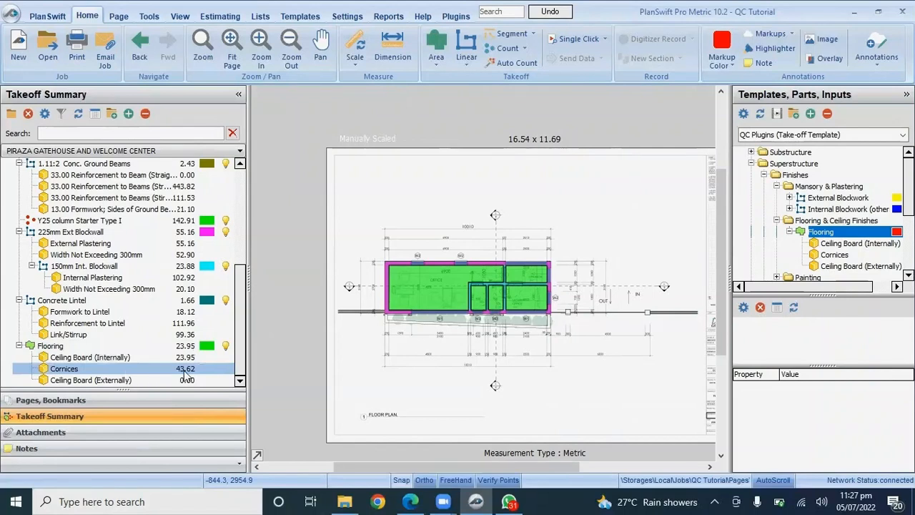
left_click(155, 380)
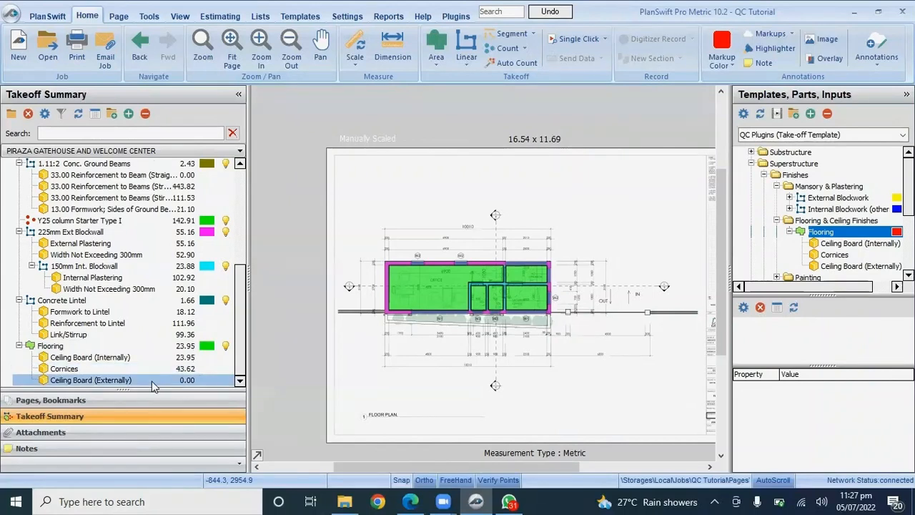
scroll(469, 289, "up", 2)
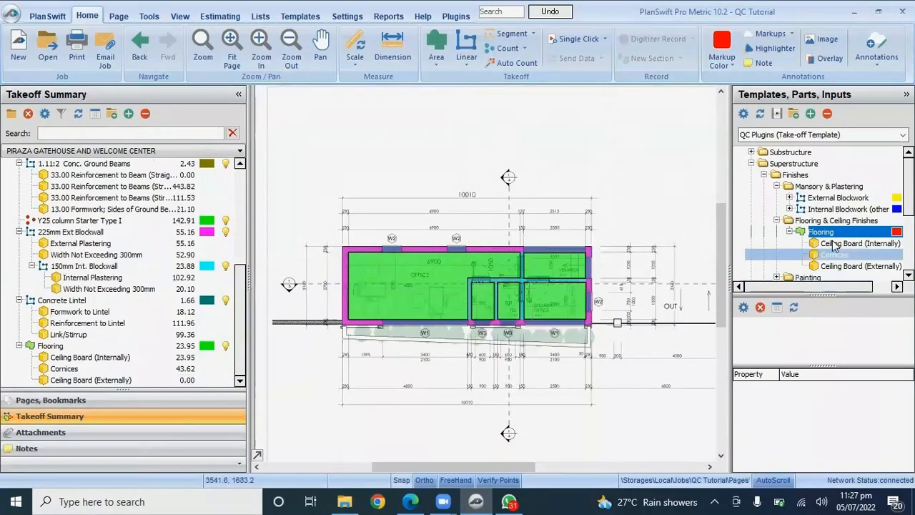
scroll(821, 223, "down", 1)
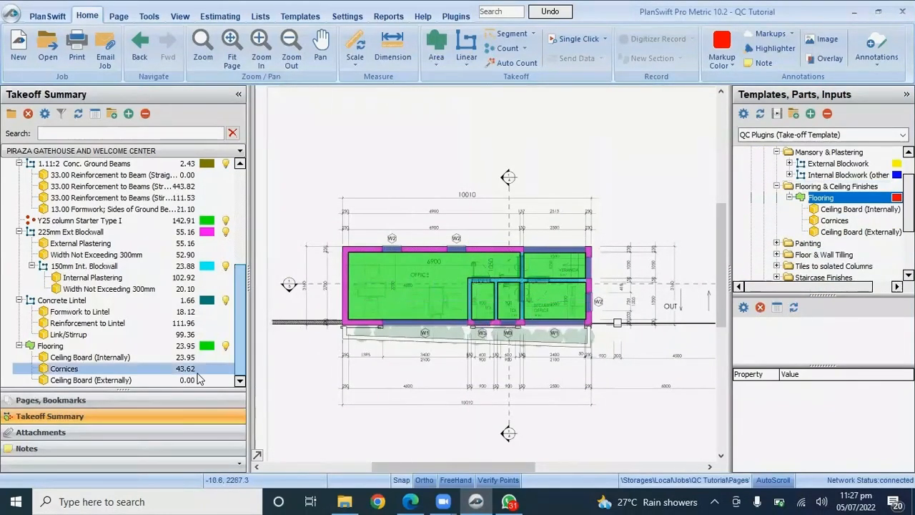
left_click(224, 346)
left_click(224, 346)
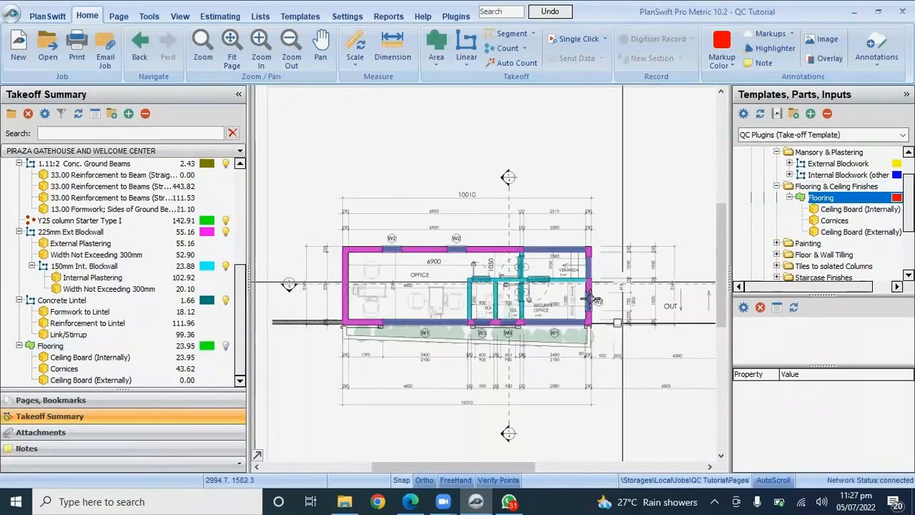
- Start a Floor Tiles & Bedding area takeoff from the Floor & Wall Tilling templates, accepting its name and solid magenta fill
scroll(493, 304, "up", 3)
scroll(494, 304, "down", 2)
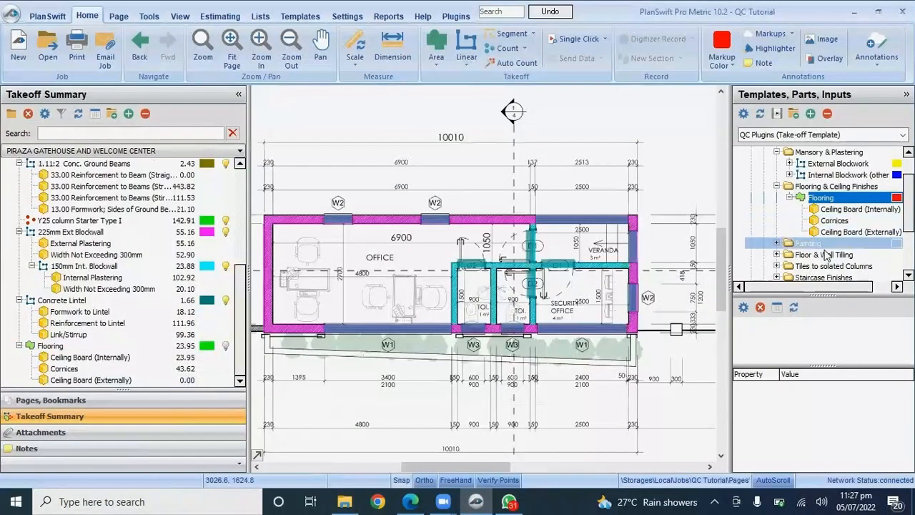
left_click(777, 255)
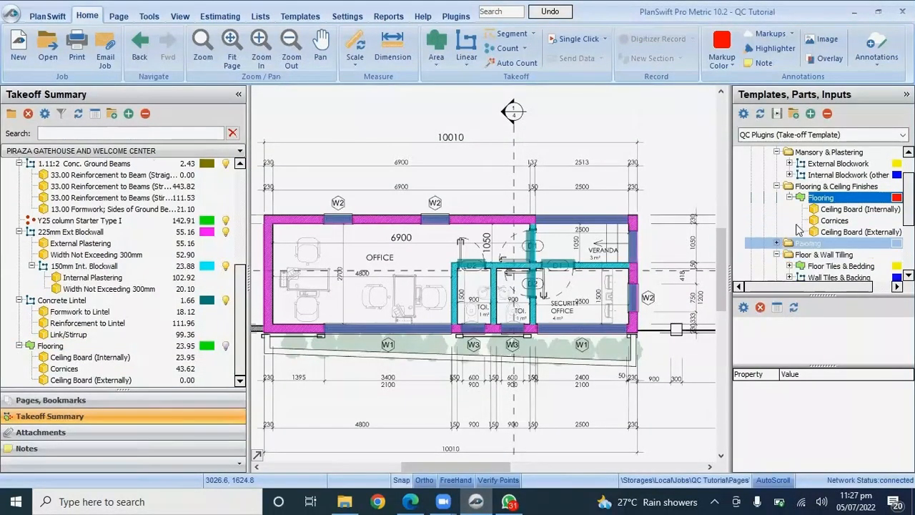
scroll(792, 159, "down", 2)
left_click(856, 208)
left_click(793, 200)
left_click(790, 199)
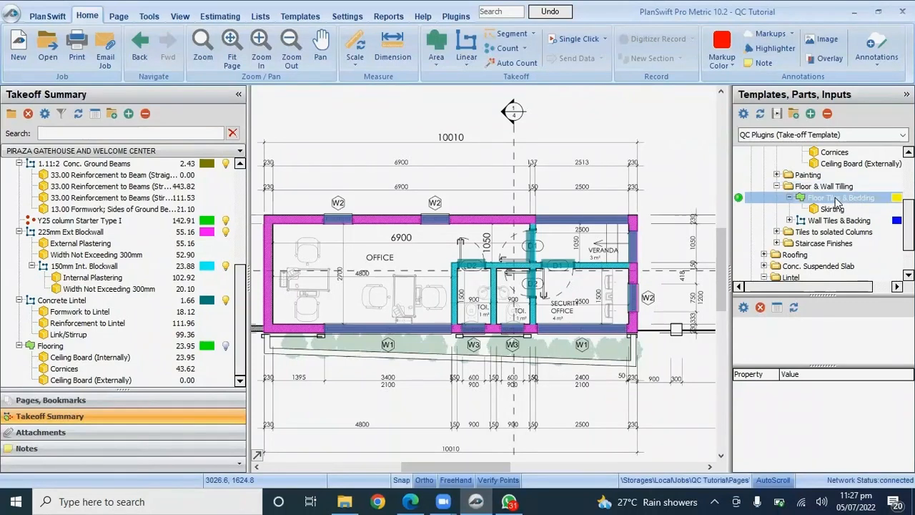
double_click(740, 200)
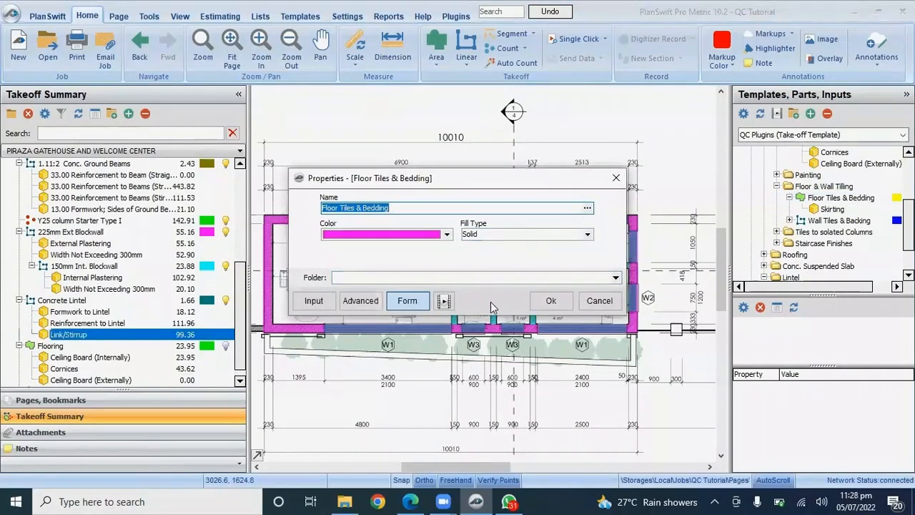
left_click(550, 300)
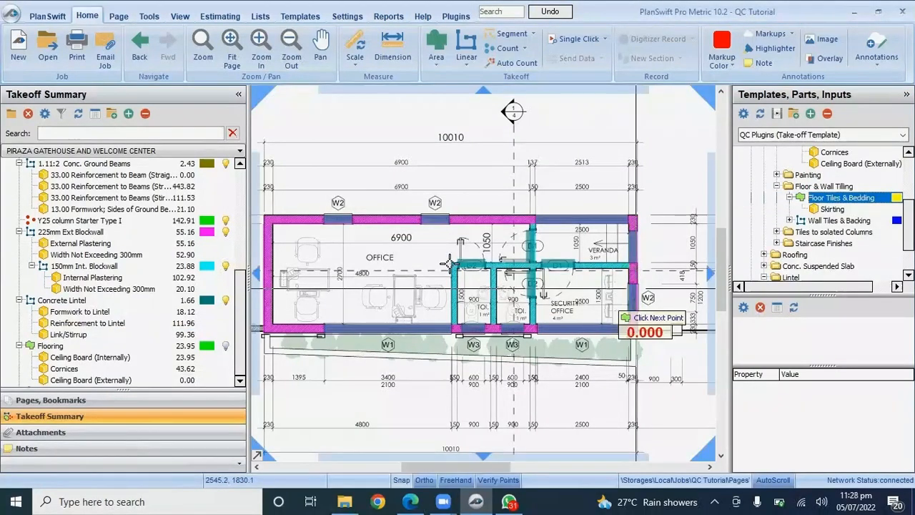
- Outline the L-shaped office floor along its inner wall faces as the first Floor Tiles & Bedding section
scroll(429, 261, "up", 2)
scroll(398, 249, "down", 4)
scroll(322, 233, "up", 5)
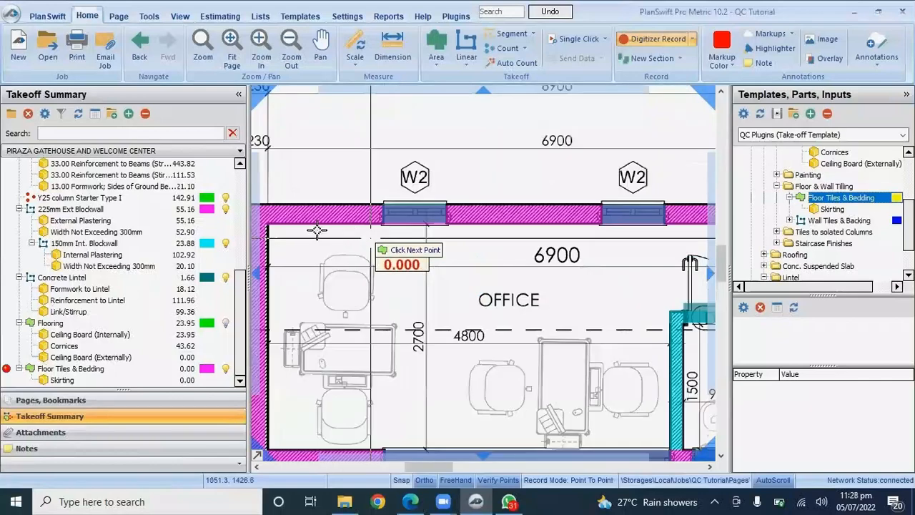
left_click(277, 226)
scroll(277, 226, "down", 3)
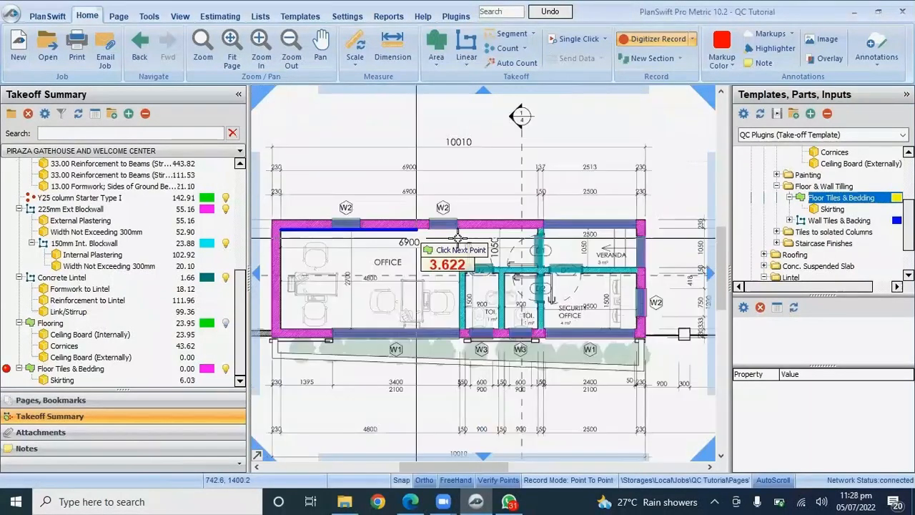
left_click(539, 230)
left_click(539, 269)
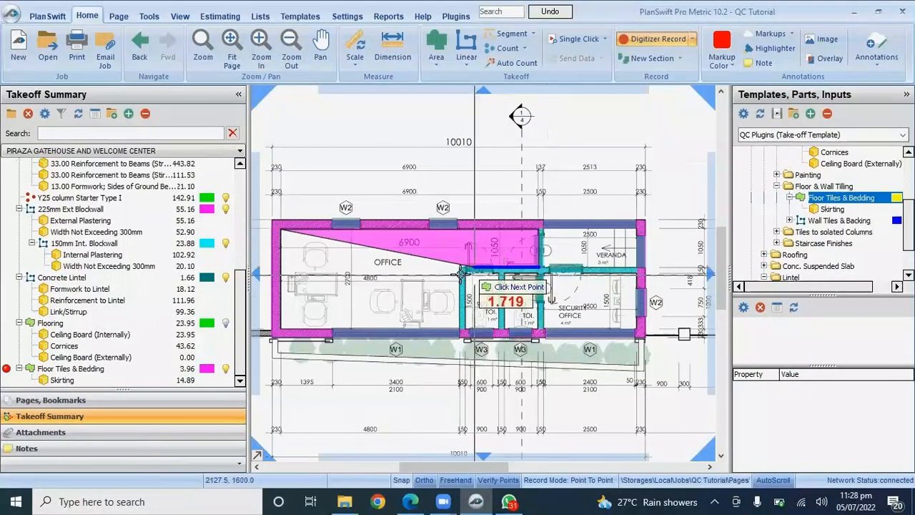
left_click(461, 271)
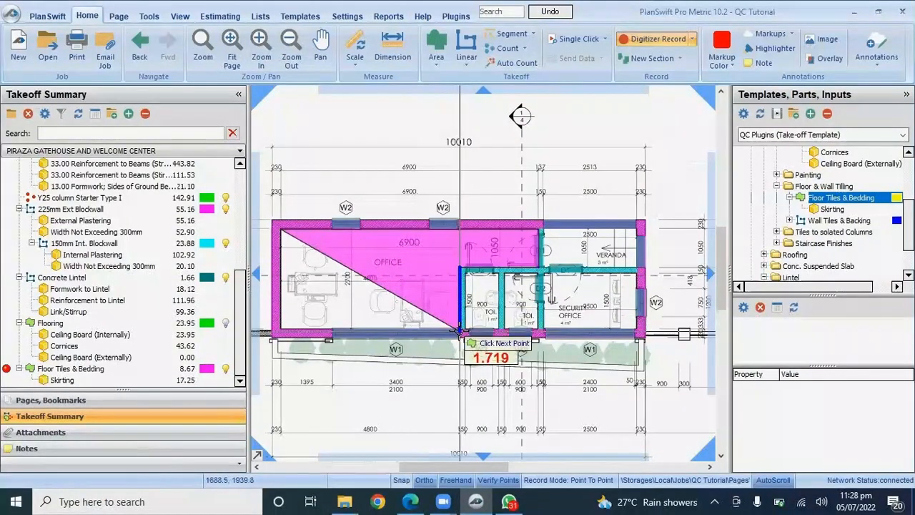
left_click(461, 332)
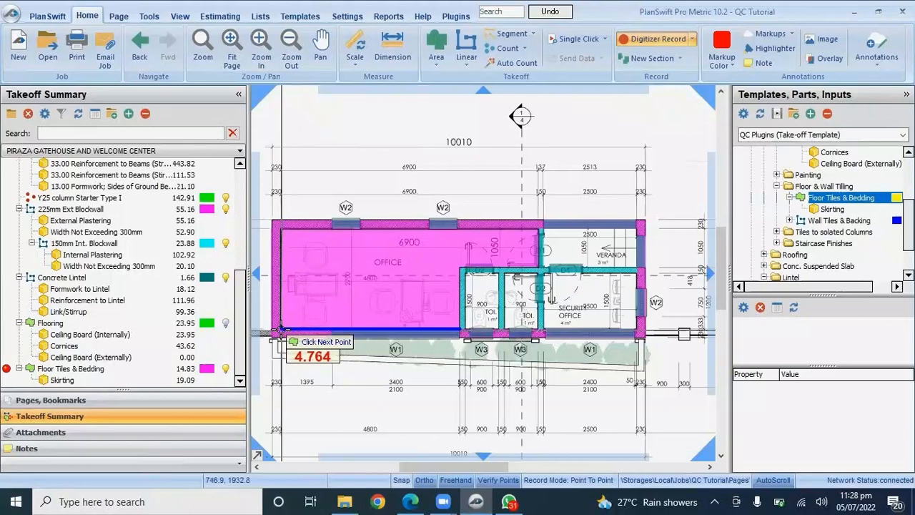
left_click(281, 331)
- Outline the veranda floor as a second Floor Tiles & Bedding section
scroll(639, 293, "up", 3)
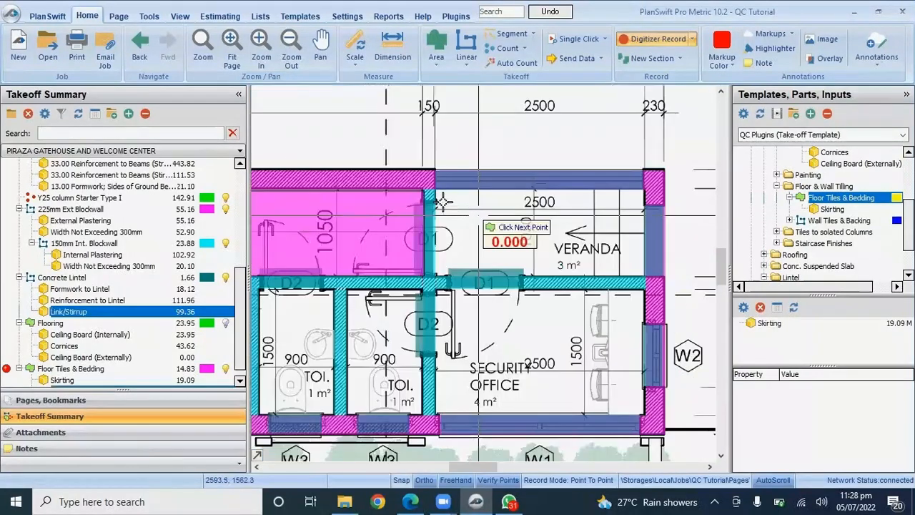
left_click(645, 191)
left_click(646, 275)
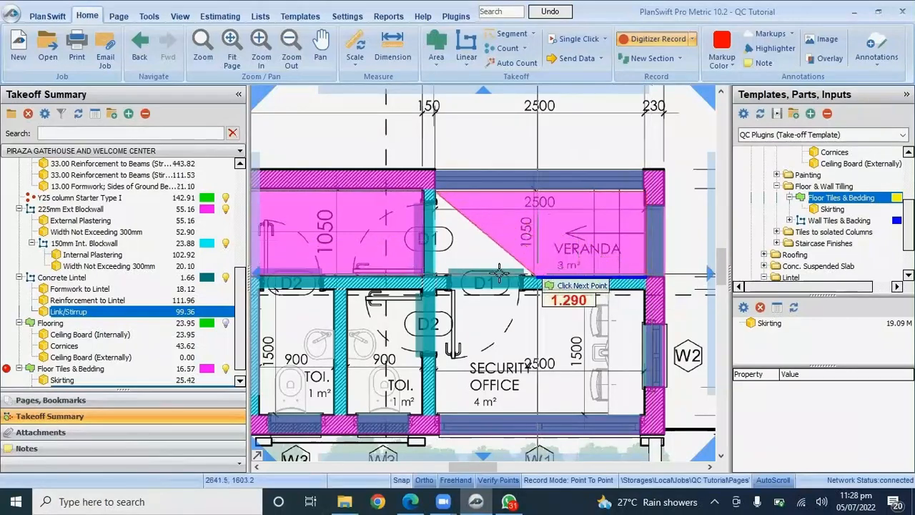
double_click(433, 276)
- Outline the security office floor as a further Floor Tiles & Bedding section
scroll(517, 286, "down", 2)
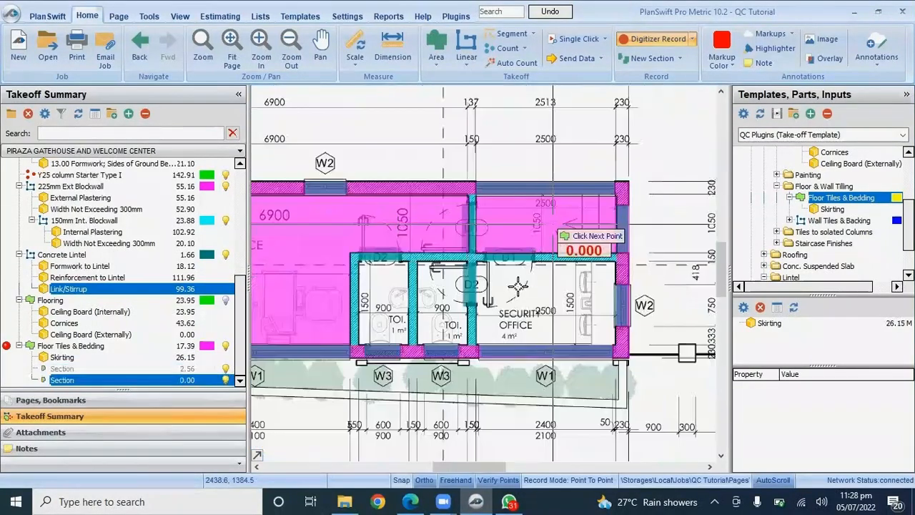
scroll(419, 238, "up", 2)
scroll(393, 230, "down", 1)
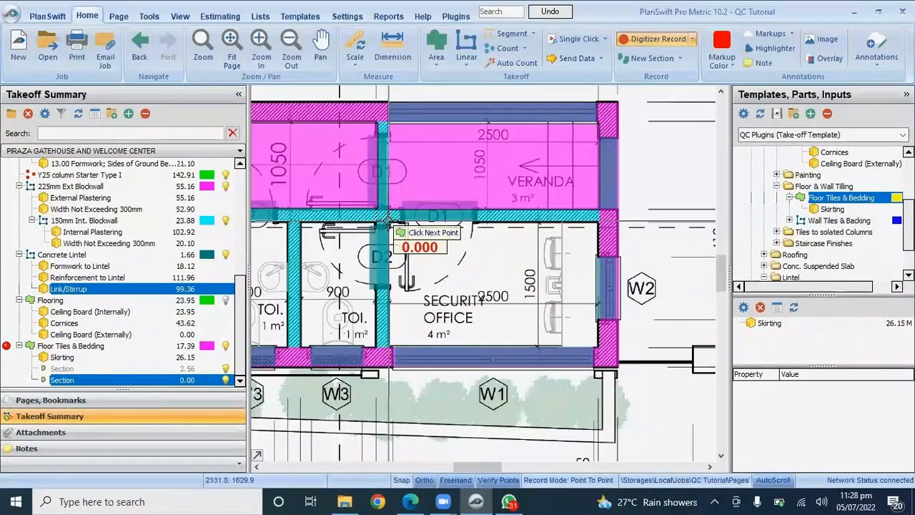
left_click(390, 223)
left_click(599, 223)
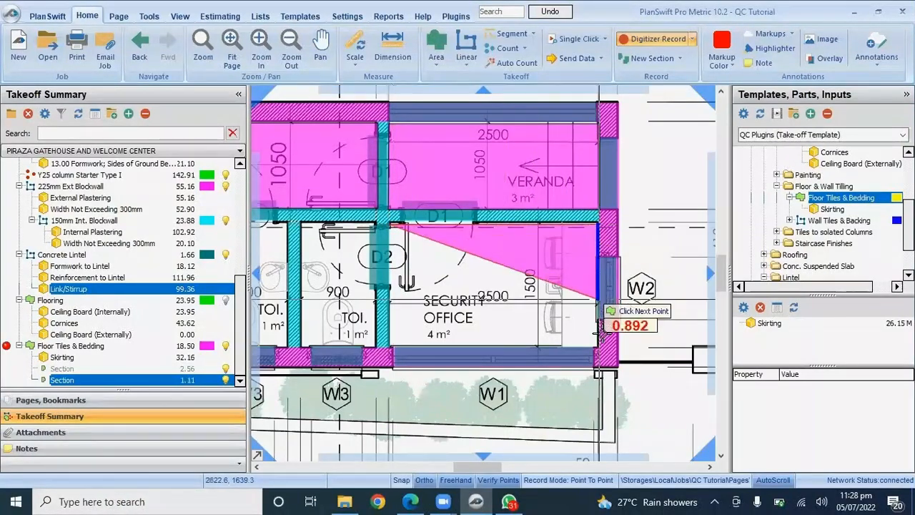
left_click(599, 347)
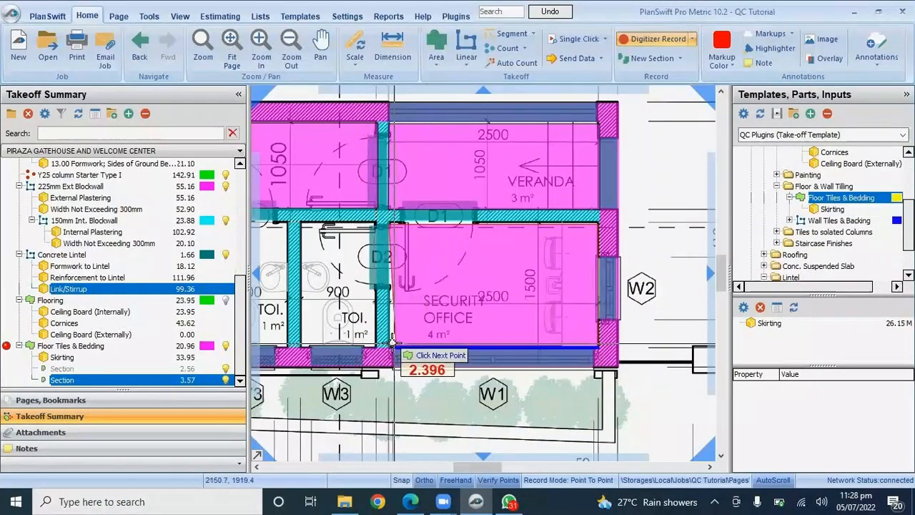
double_click(390, 346)
- Stop recording the Floor Tiles & Bedding takeoff and check its entry in the takeoff summary
scroll(390, 346, "down", 2)
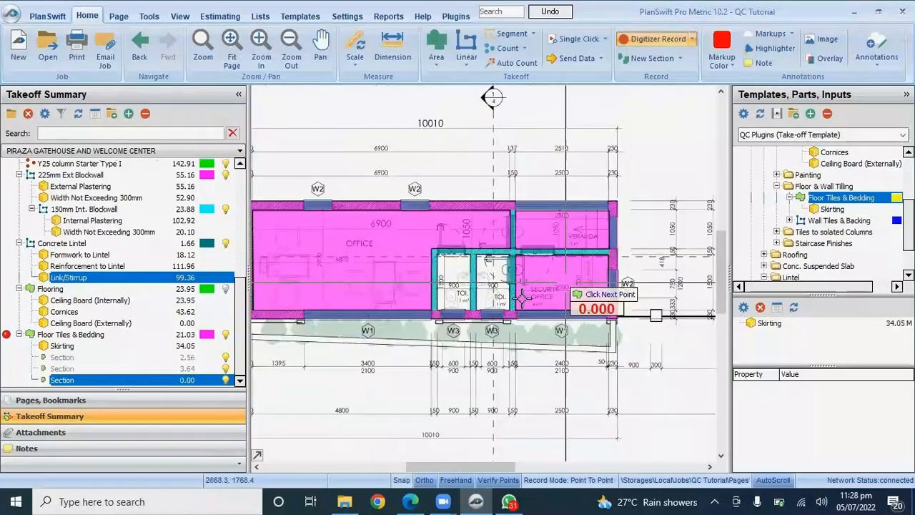
scroll(652, 293, "down", 2)
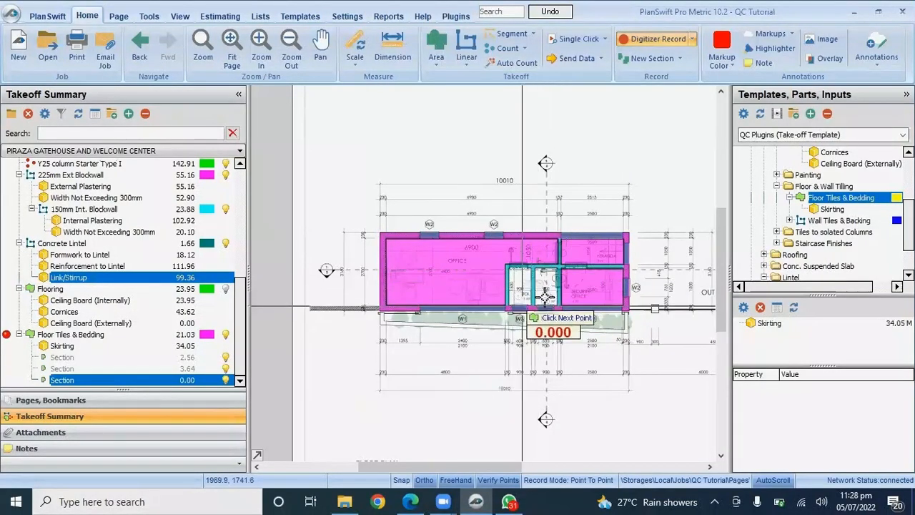
left_click(636, 39)
key("Escape")
left_click(63, 369)
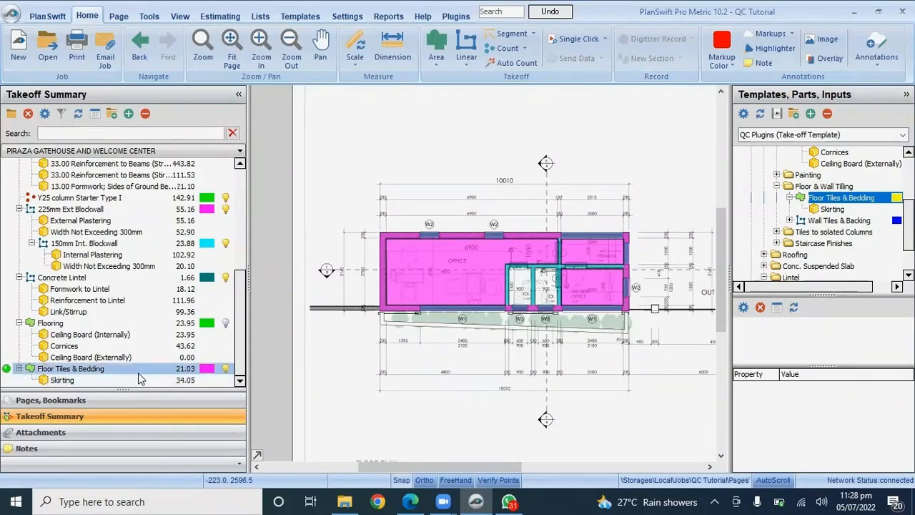
- Start a Wall Tiles & Backing linear takeoff from the Floor & Wall Tilling templates with a wall height of 3 m
scroll(593, 278, "up", 2)
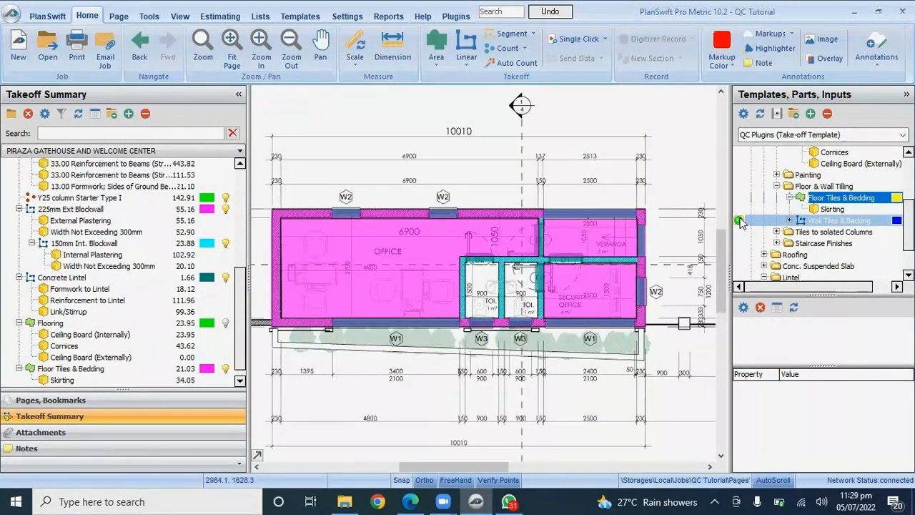
double_click(738, 222)
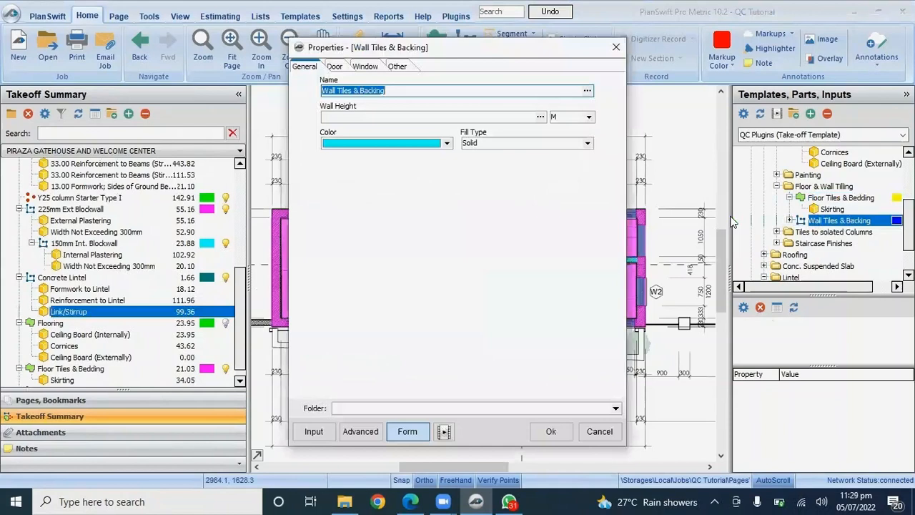
left_click(349, 118)
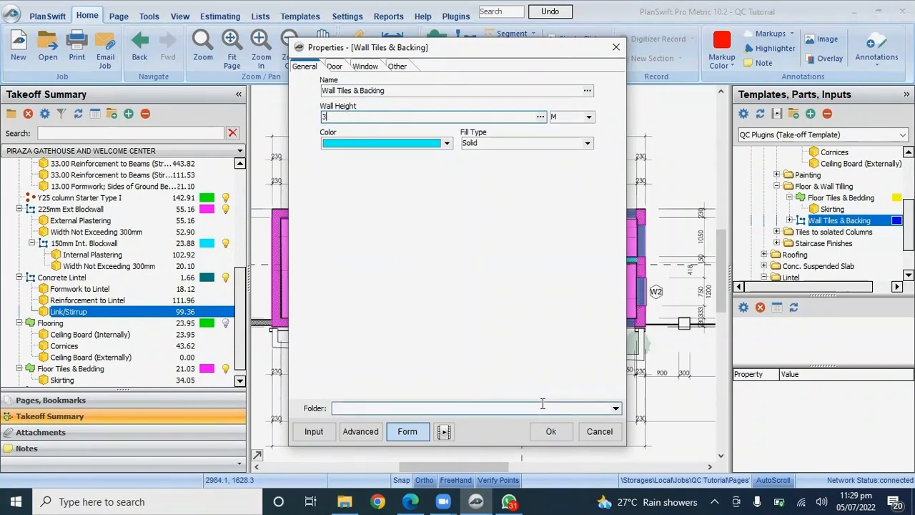
left_click(551, 431)
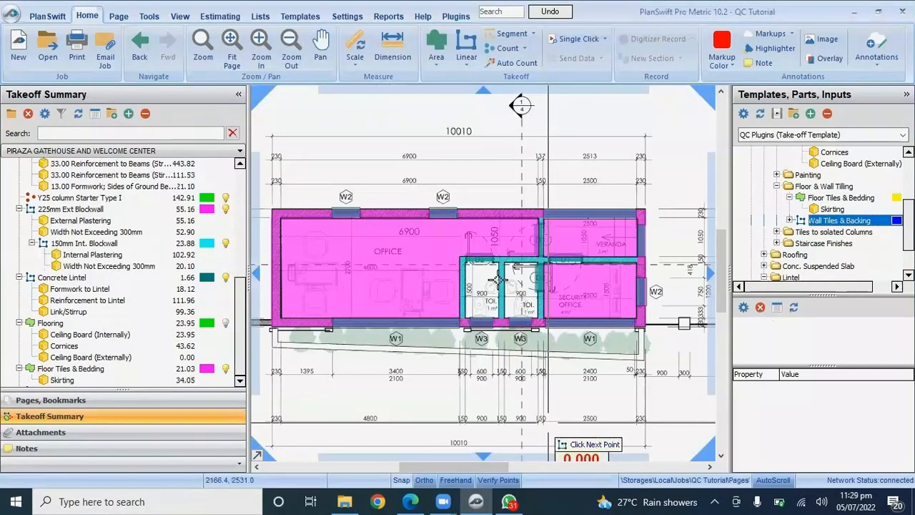
- Trace the four inner wall faces of the toilet adjoining the office as the first Wall Tiles & Backing section
scroll(541, 300, "up", 3)
left_click(413, 233)
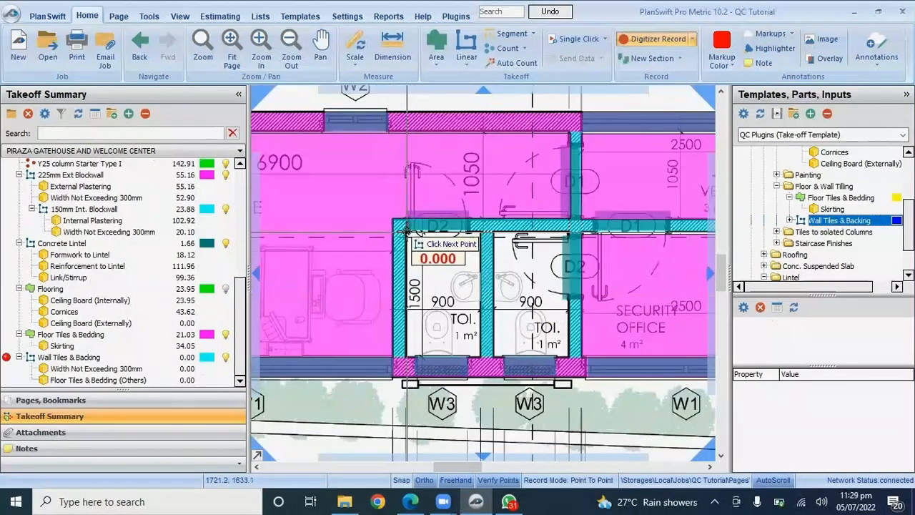
left_click(481, 232)
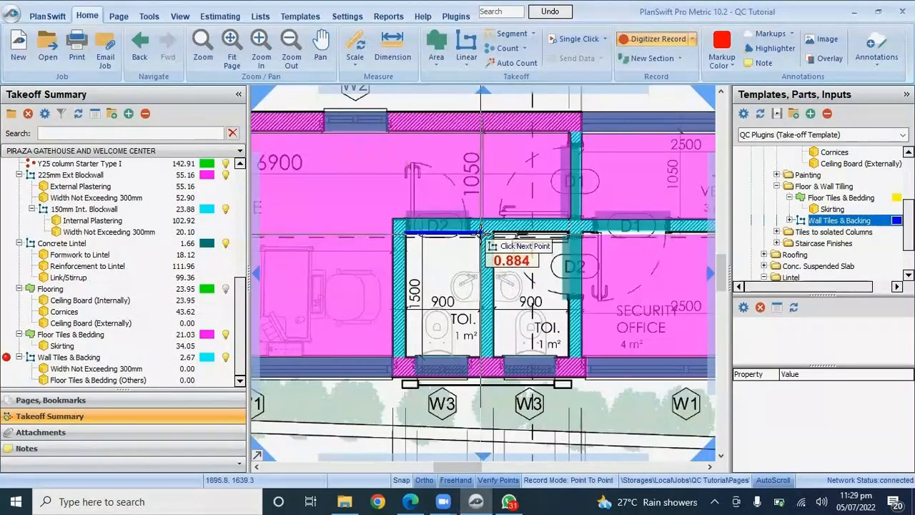
left_click(478, 359)
left_click(398, 359)
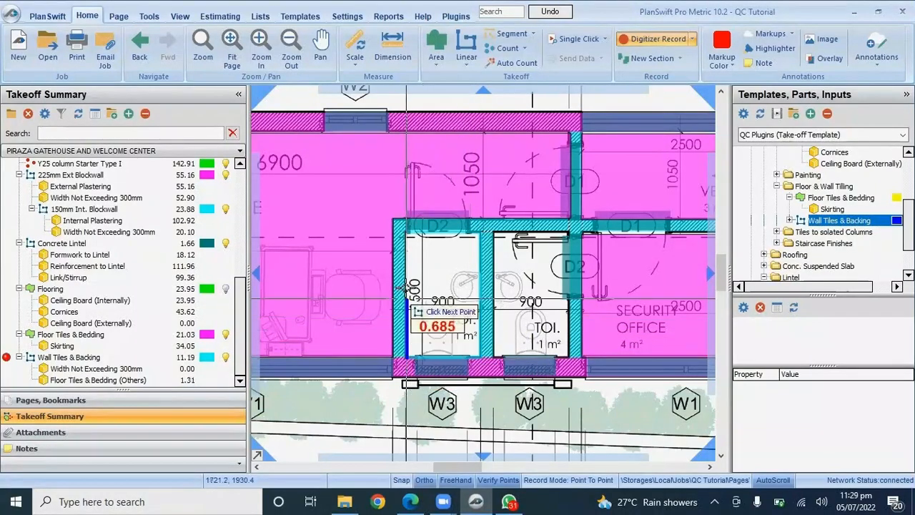
left_click(395, 224)
- Trace the inner walls of the toilet beside the security office as a second Wall Tiles & Backing section and stop recording
scroll(395, 224, "down", 3)
scroll(501, 244, "up", 4)
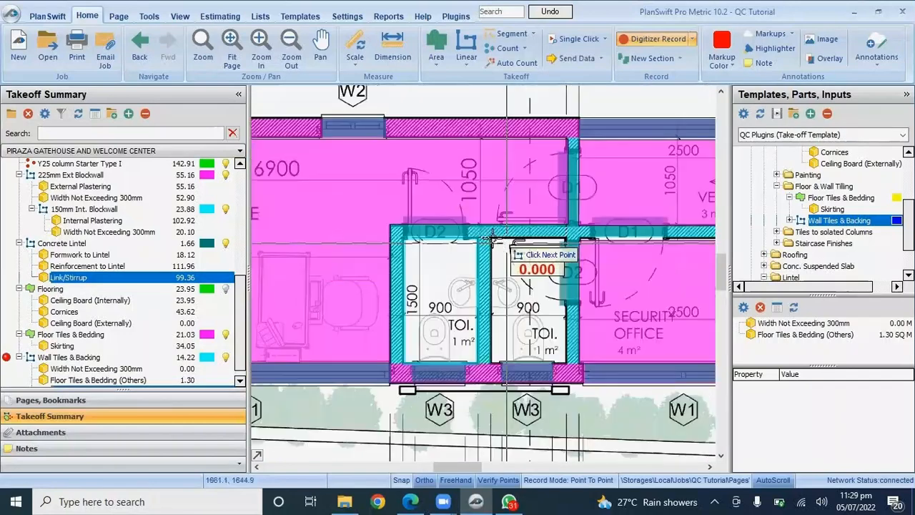
left_click(468, 233)
left_click(639, 234)
scroll(639, 236, "down", 3)
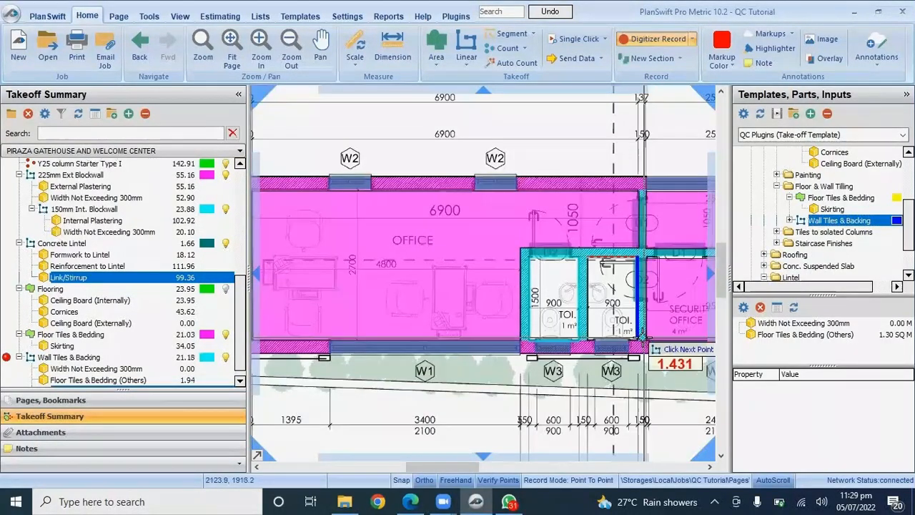
left_click(643, 337)
left_click(588, 341)
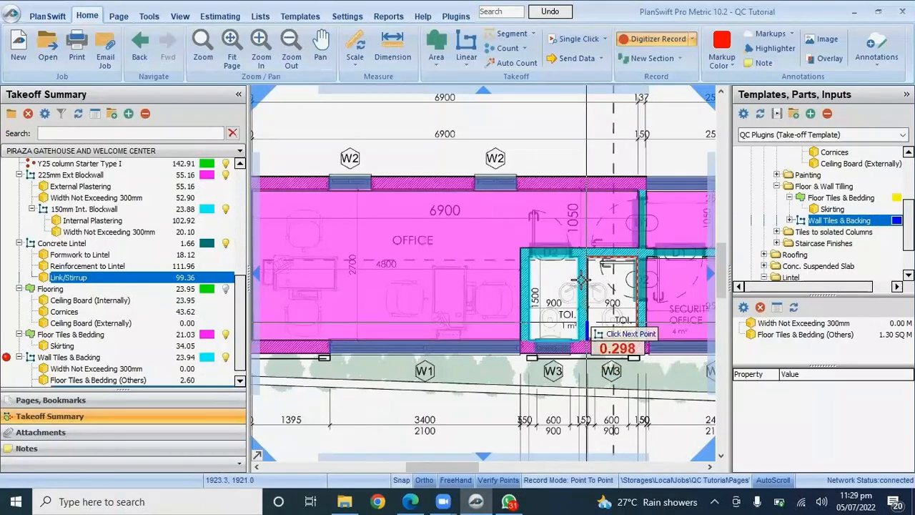
left_click(589, 252)
left_click(646, 65)
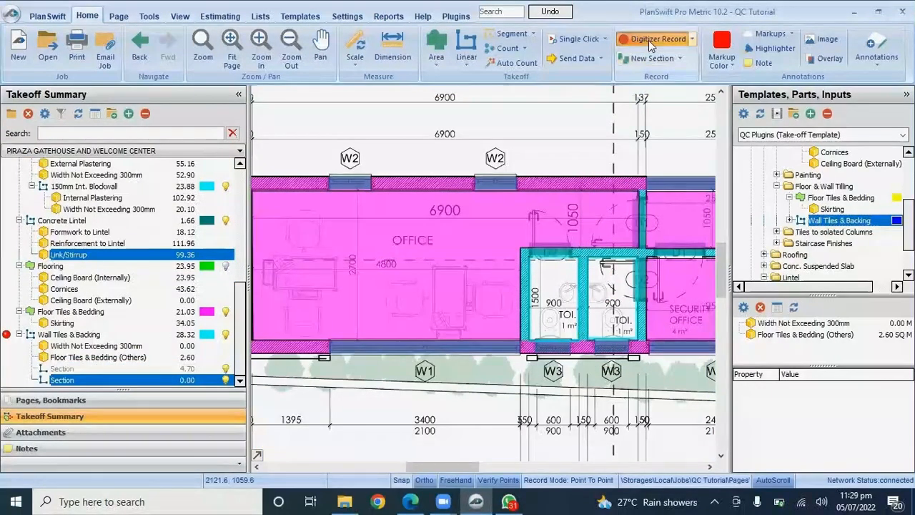
key("Escape")
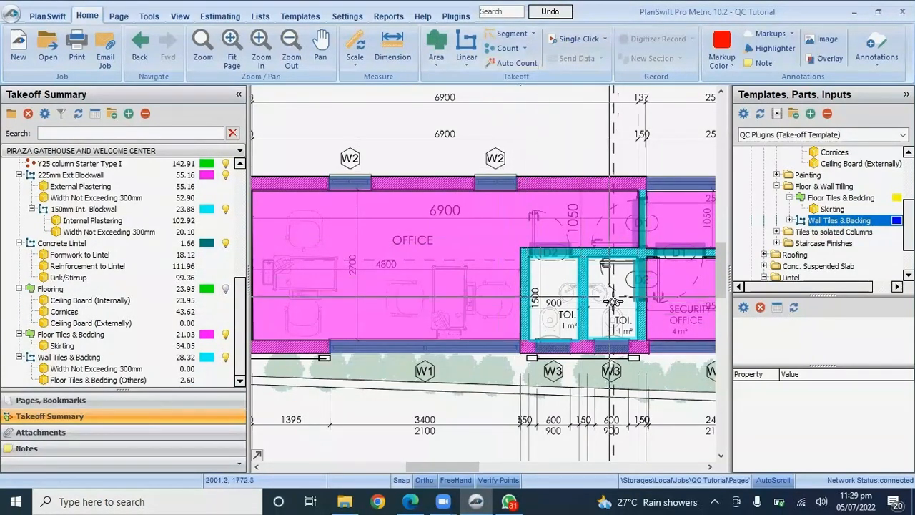
- Set the Wall Tiles & Backing door openings to D1 0.75 × 2.10 m, quantity 2, and D2 0.60 × 0.90 m, quantity 2, and expand its items
scroll(580, 268, "down", 2)
scroll(580, 268, "up", 2)
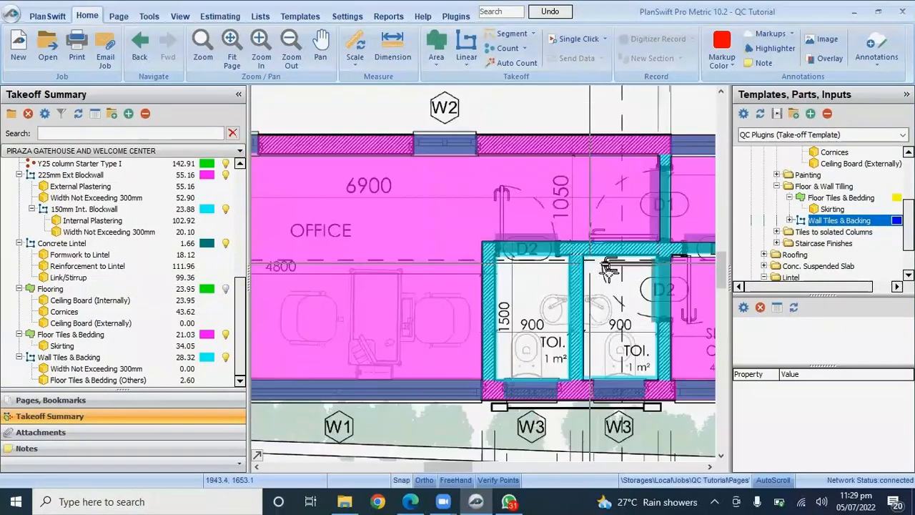
scroll(527, 250, "down", 1)
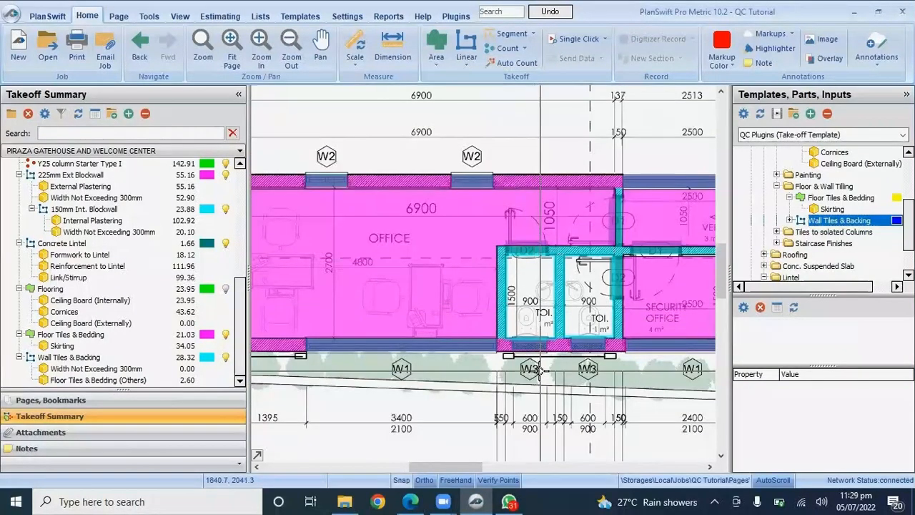
left_click(84, 358)
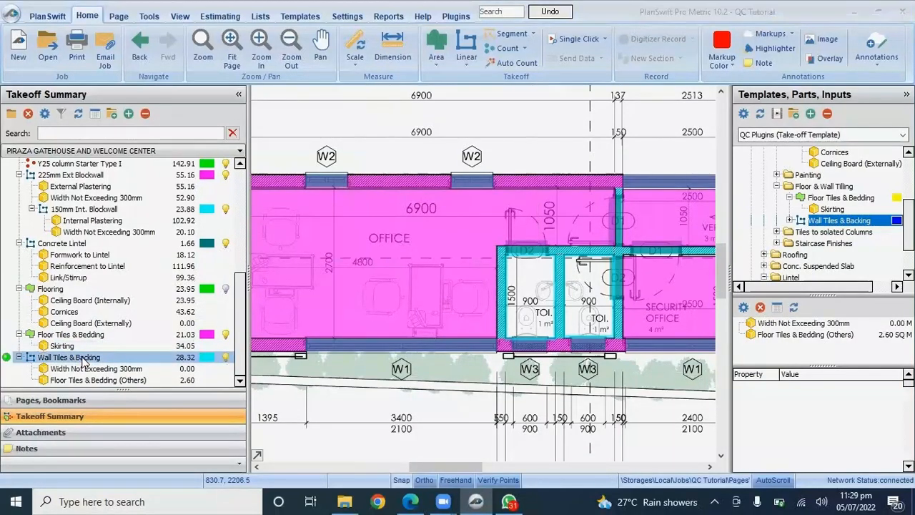
double_click(84, 359)
left_click(336, 76)
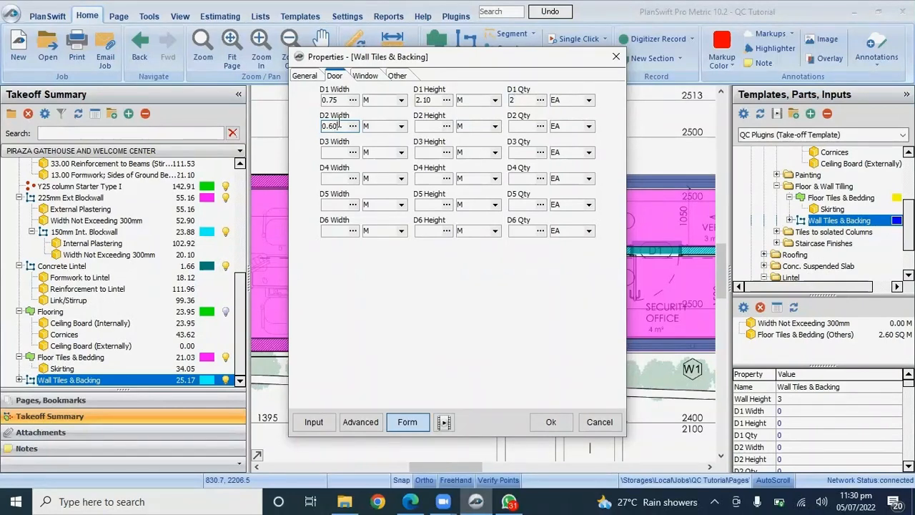
left_click(423, 126)
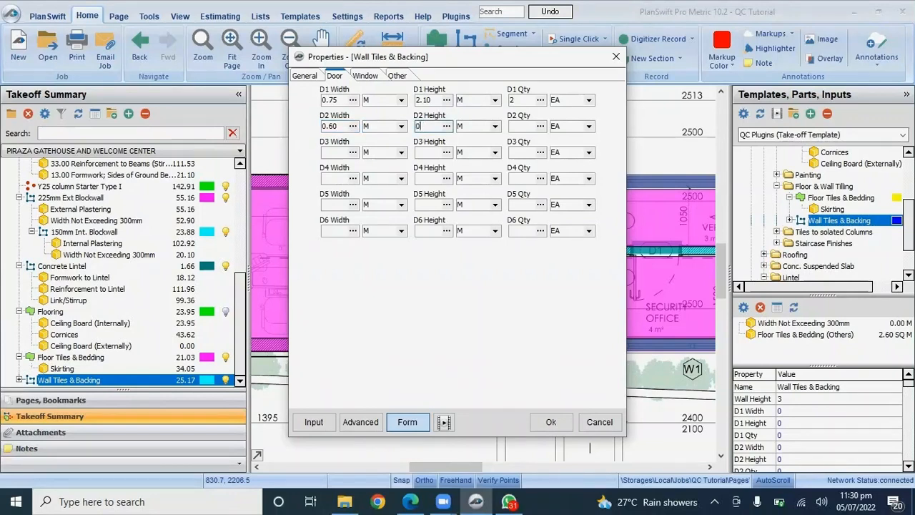
left_click(521, 127)
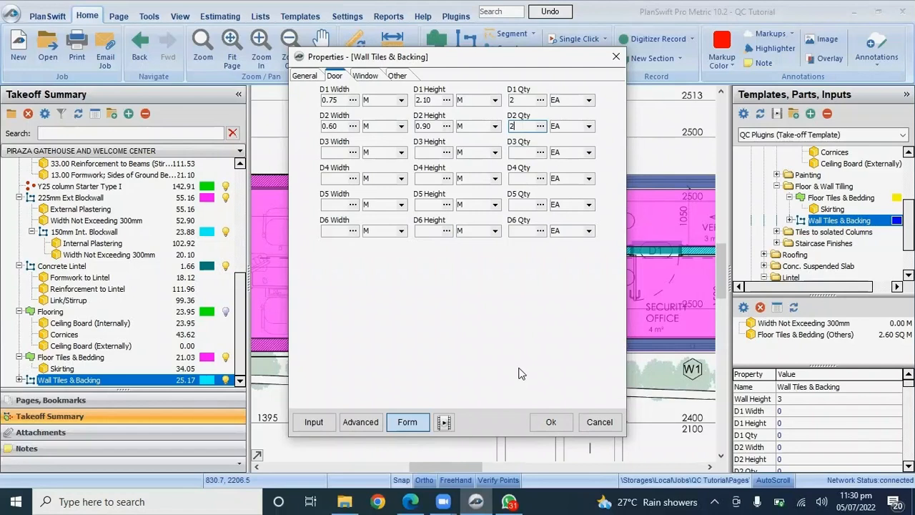
left_click(551, 423)
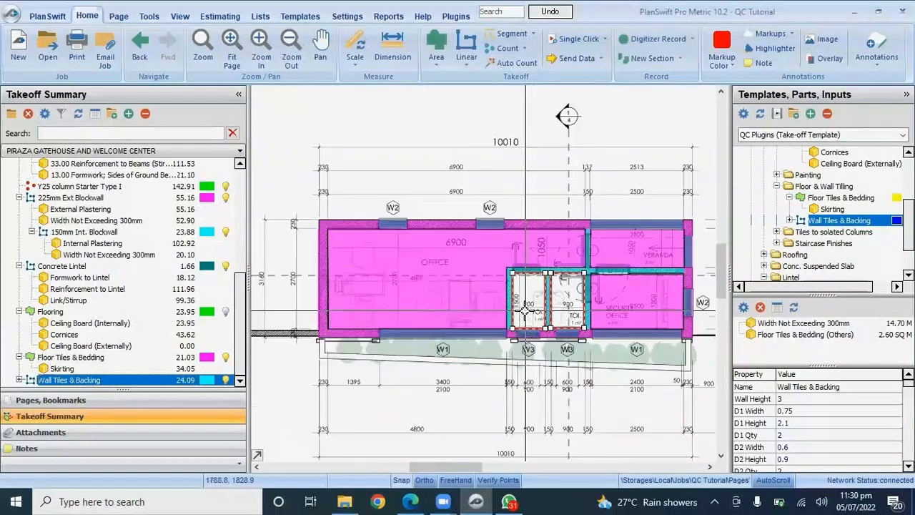
scroll(526, 309, "down", 3)
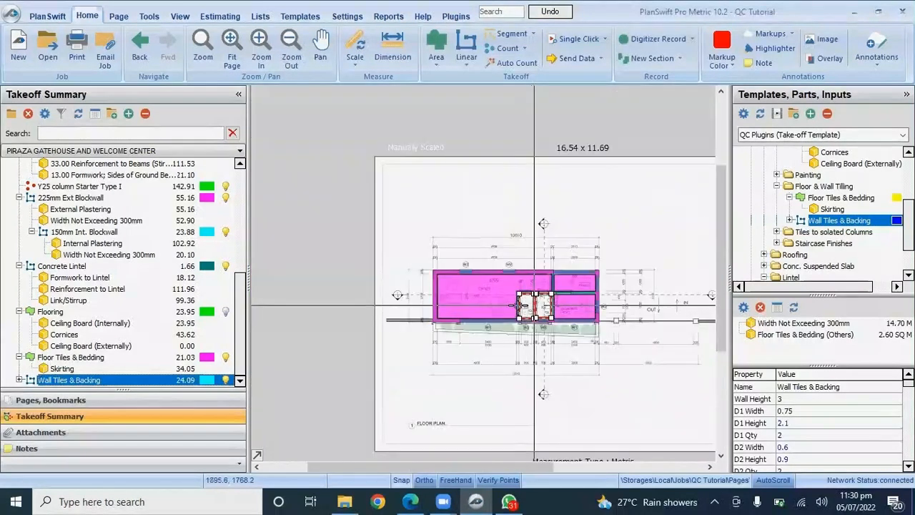
left_click(20, 379)
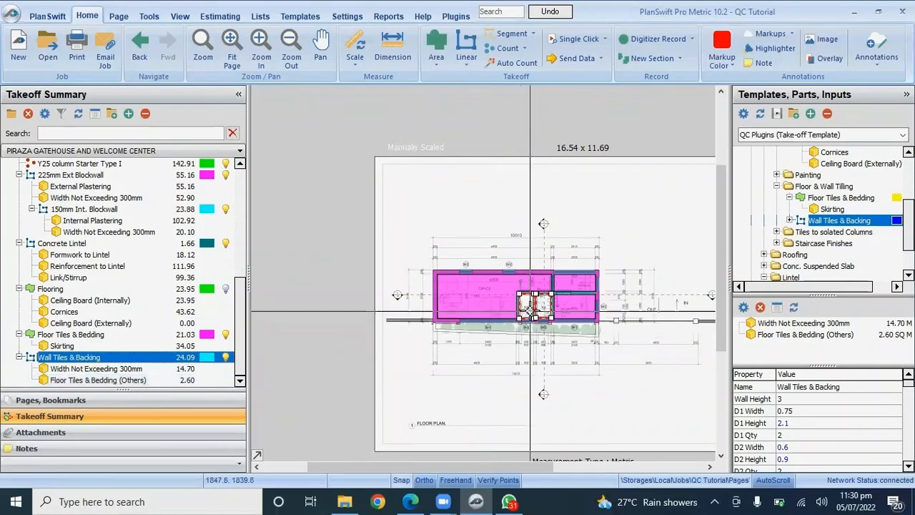
- Examine the roof plan and Section AA pages for the roof extents, overhang dimensions and coping
scroll(543, 307, "up", 3)
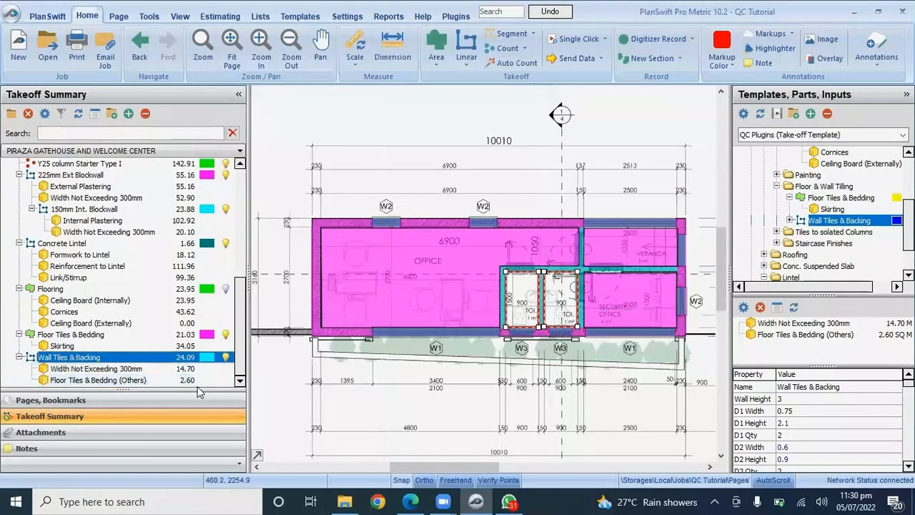
scroll(411, 257, "down", 3)
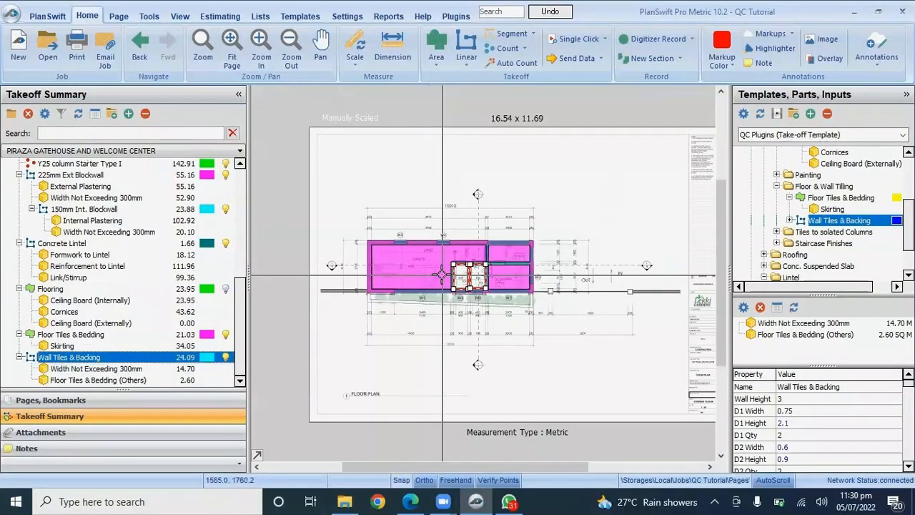
mouse_move(443, 268)
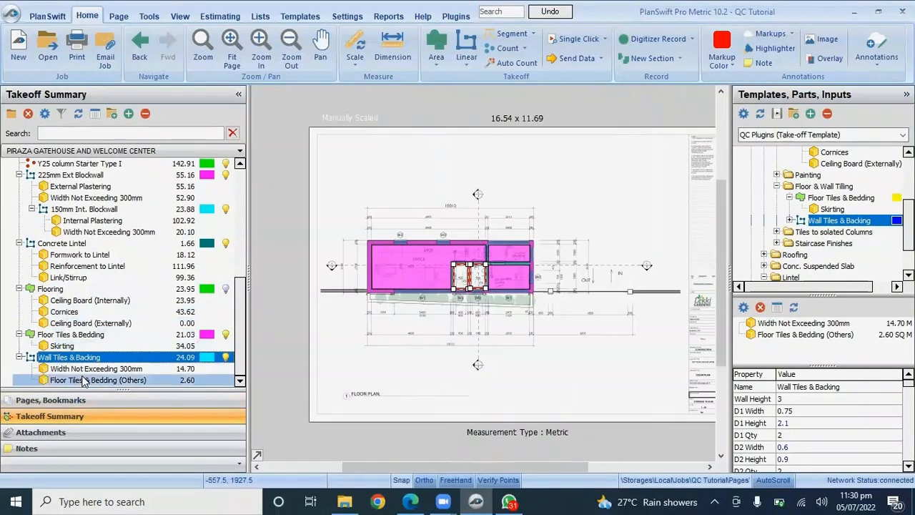
left_click(33, 398)
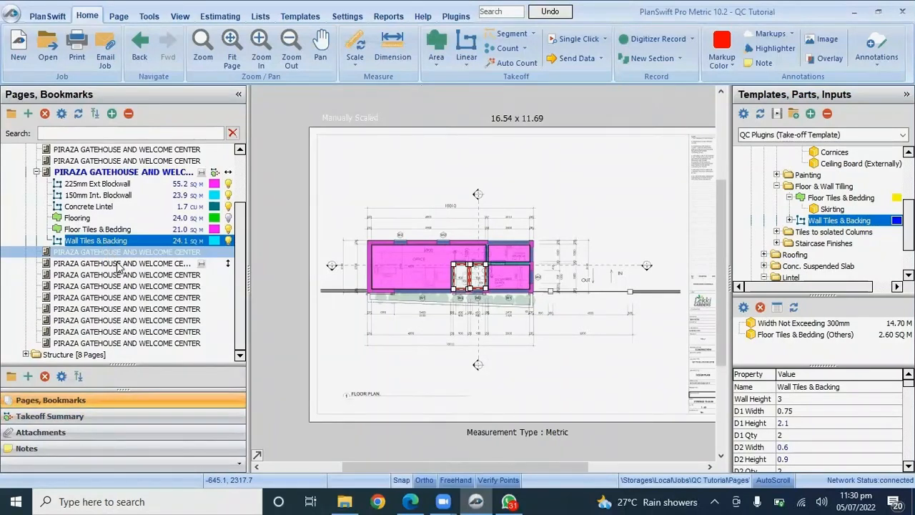
left_click(119, 262)
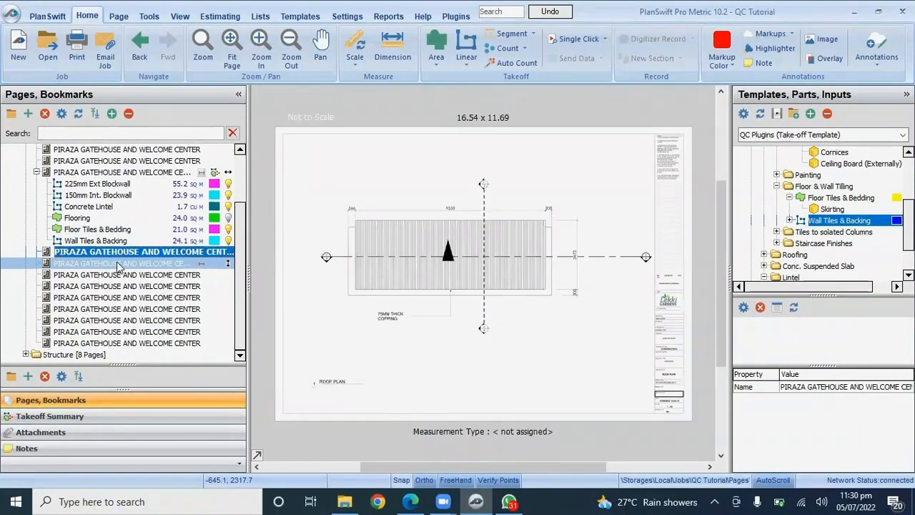
left_click(119, 264)
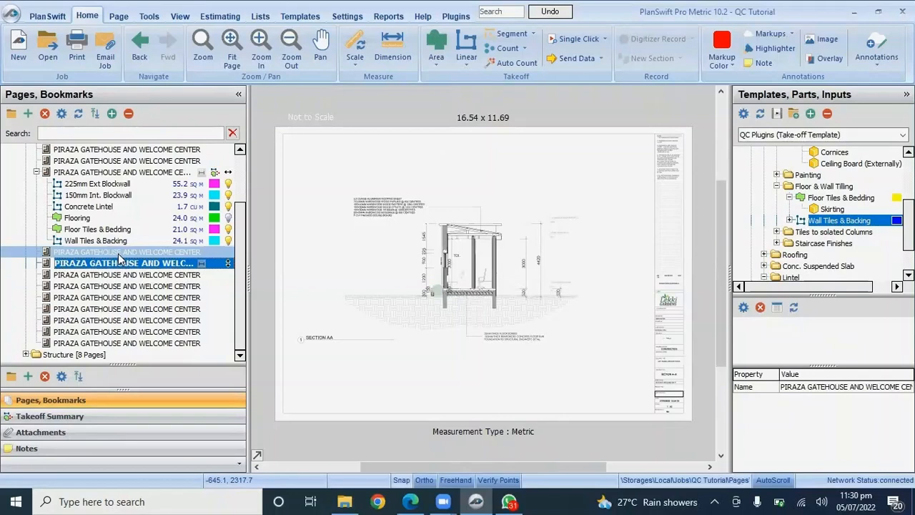
key("Up")
scroll(523, 222, "up", 2)
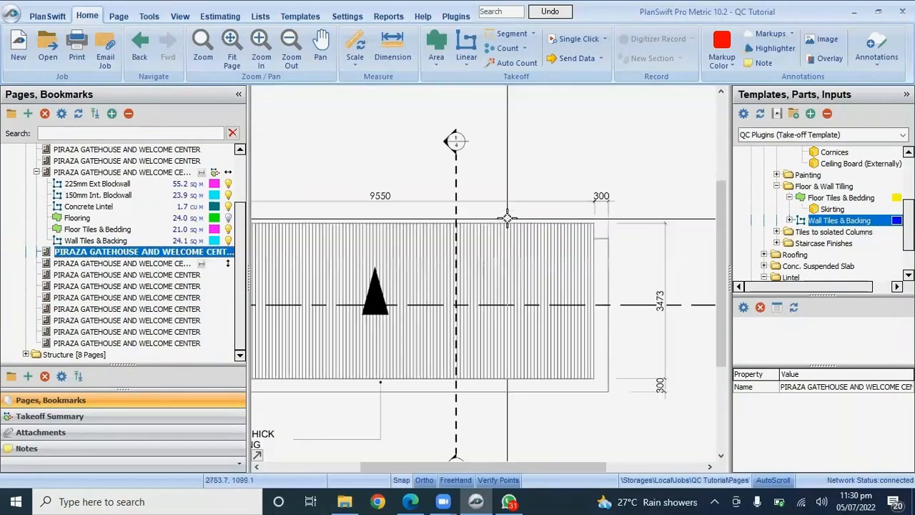
scroll(523, 221, "down", 2)
scroll(482, 241, "up", 1)
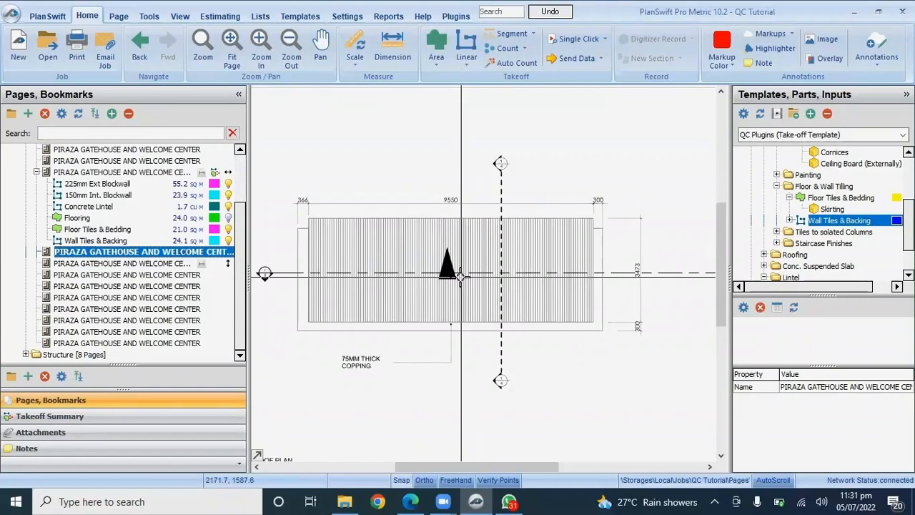
- Review the 150mm Int. Blockwall takeoff on the floor plan, checking the toilet partitions, veranda walls and exterior dimensions
left_click(72, 195)
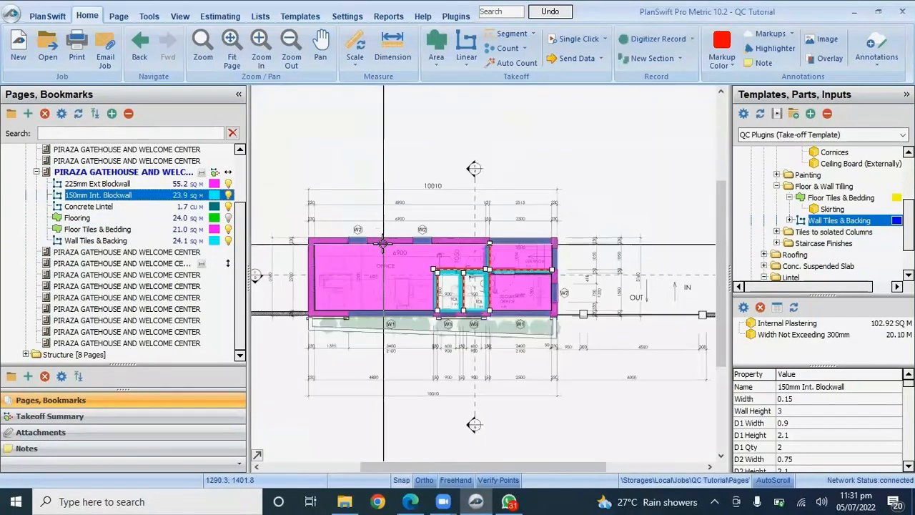
scroll(383, 243, "up", 2)
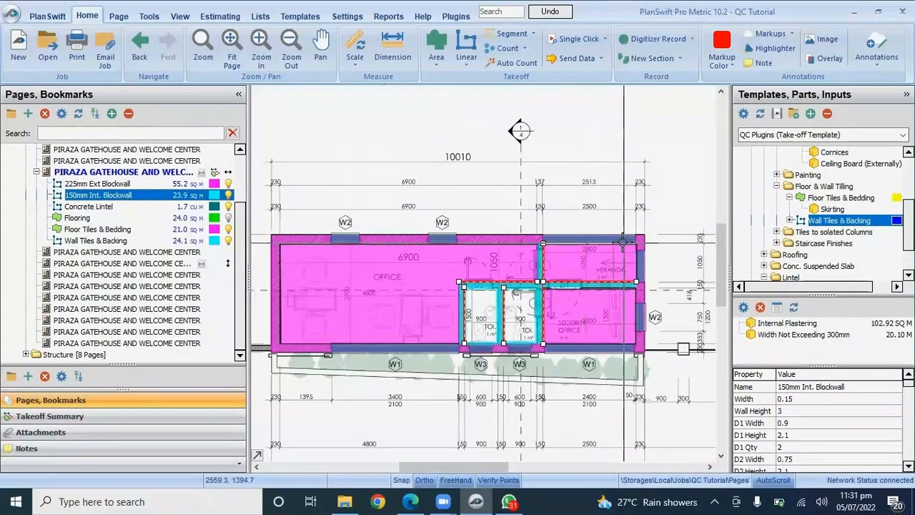
mouse_move(619, 242)
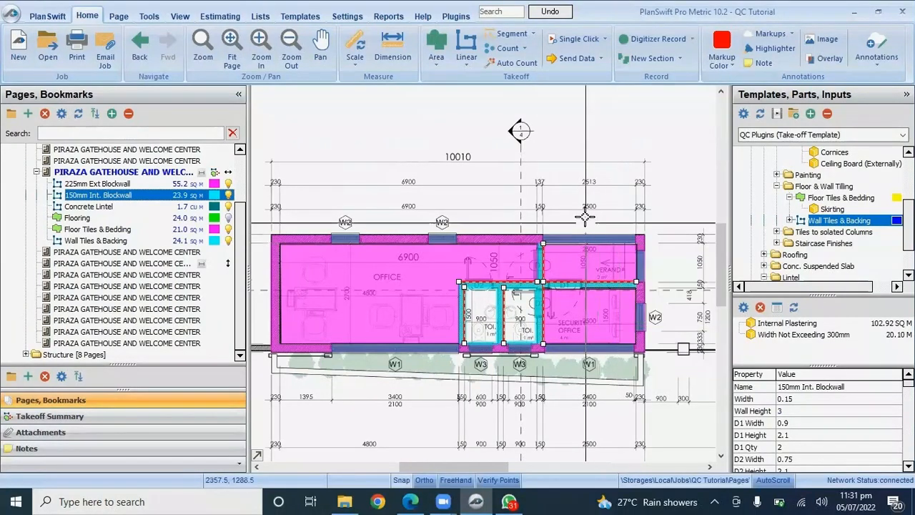
scroll(623, 304, "down", 3)
scroll(622, 304, "up", 3)
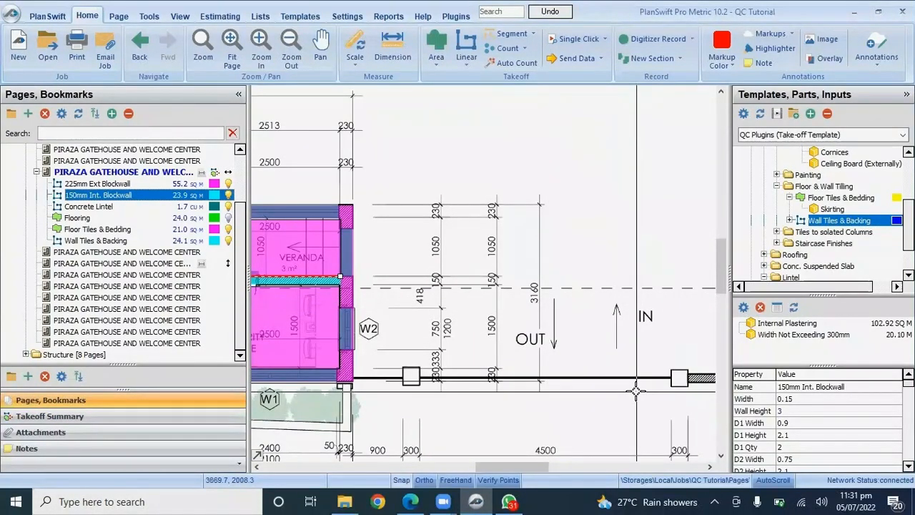
scroll(586, 252, "down", 3)
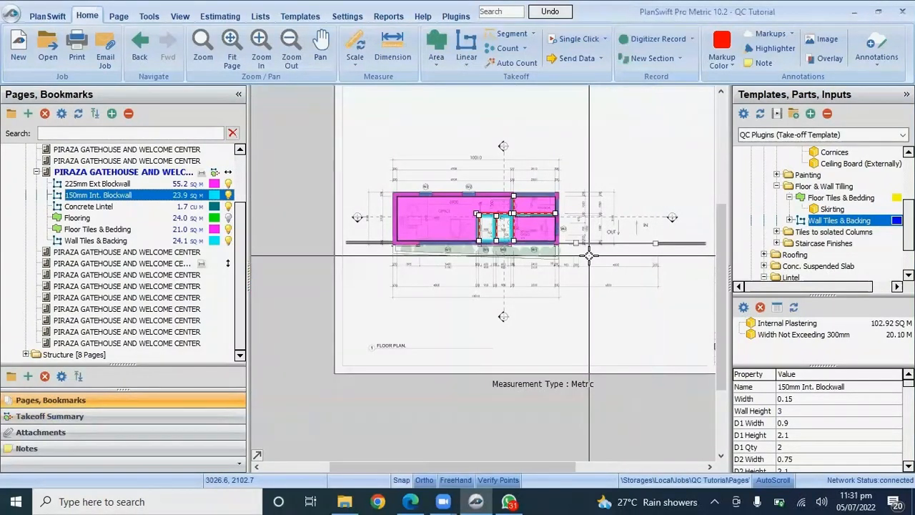
scroll(593, 236, "up", 3)
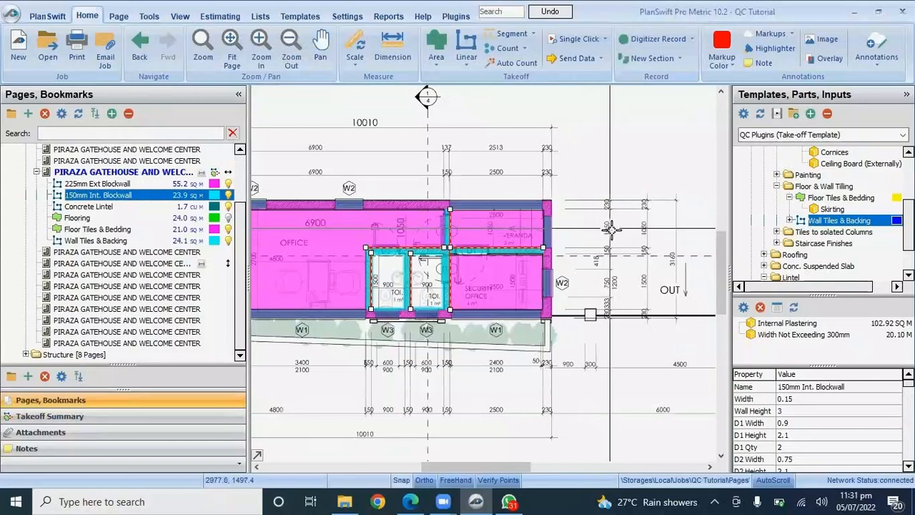
scroll(611, 229, "down", 3)
scroll(557, 235, "up", 3)
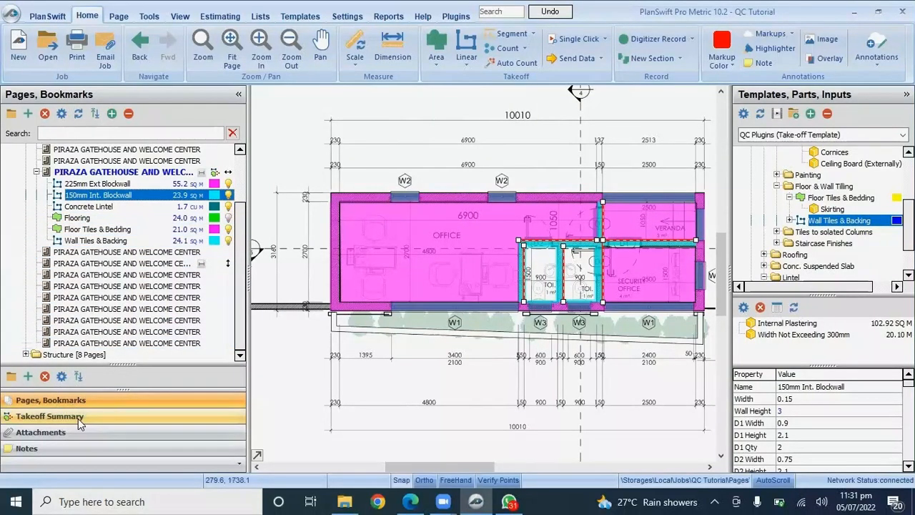
scroll(632, 280, "up", 2)
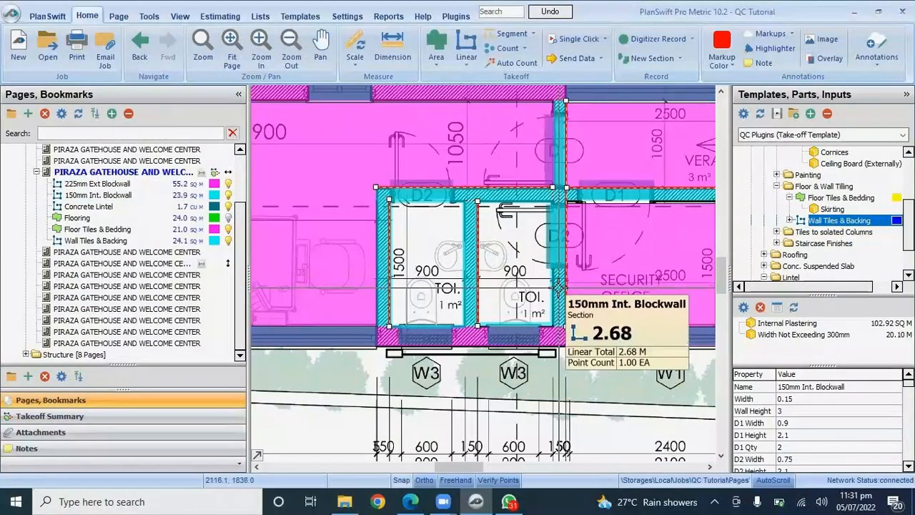
- Inspect the advanced properties of the 150mm Int. Blockwall in the takeoff summary down to its linear total, and close them
left_click(52, 415)
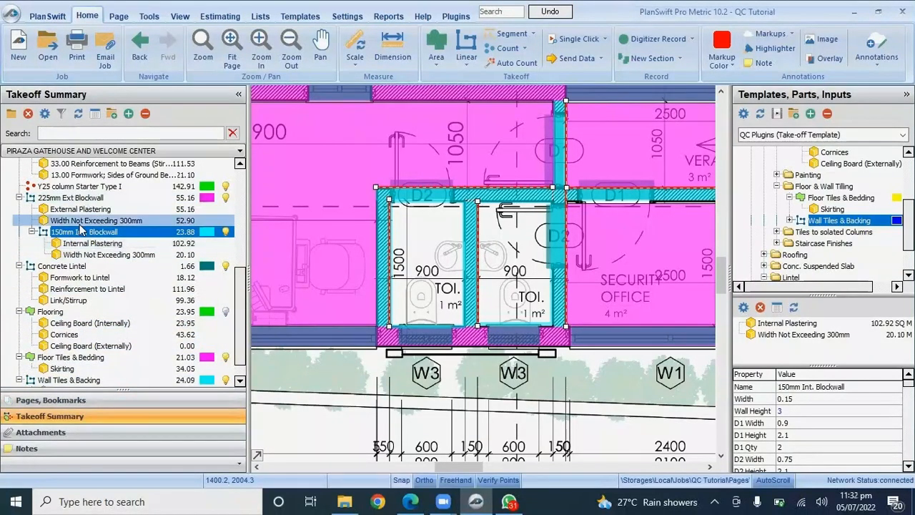
right_click(81, 237)
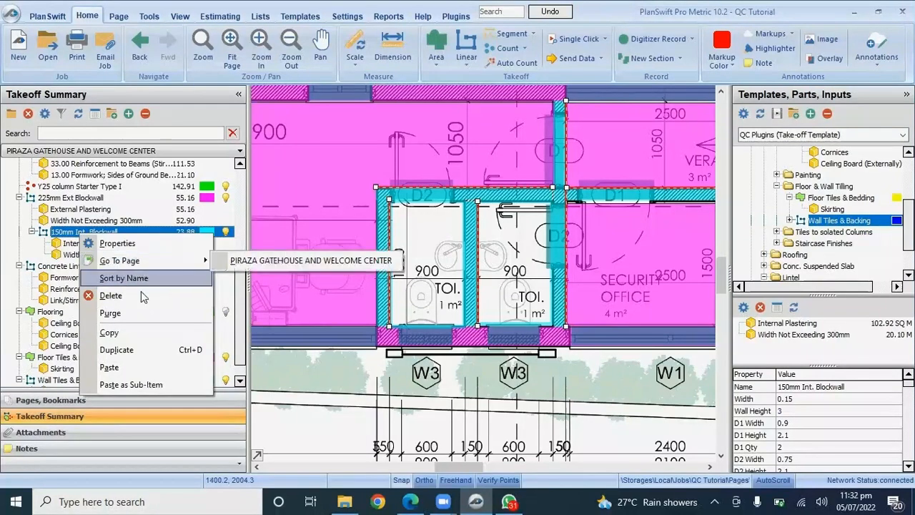
left_click(146, 249)
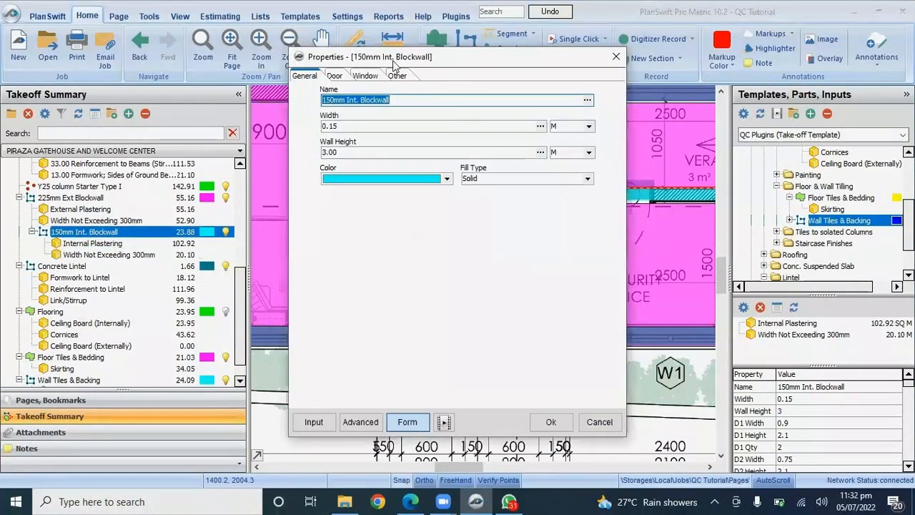
left_click(360, 422)
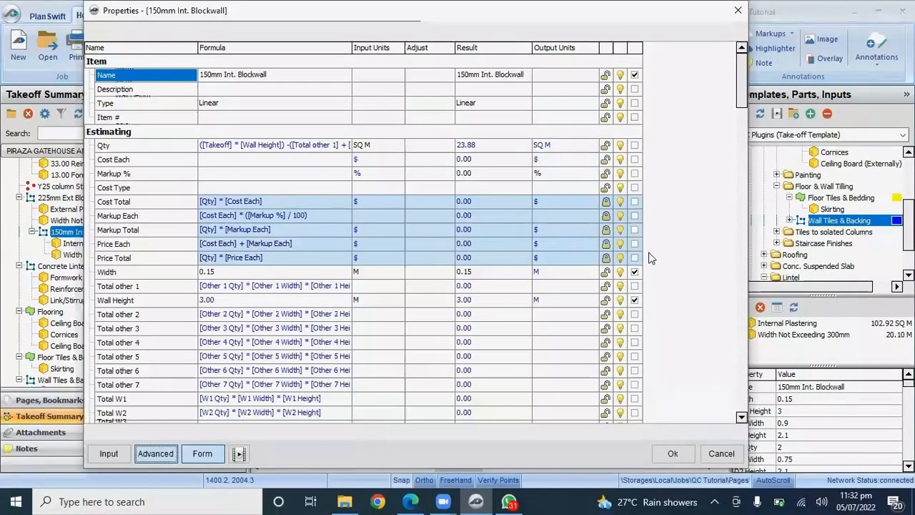
scroll(550, 284, "down", 2)
left_click_drag(741, 84, 723, 371)
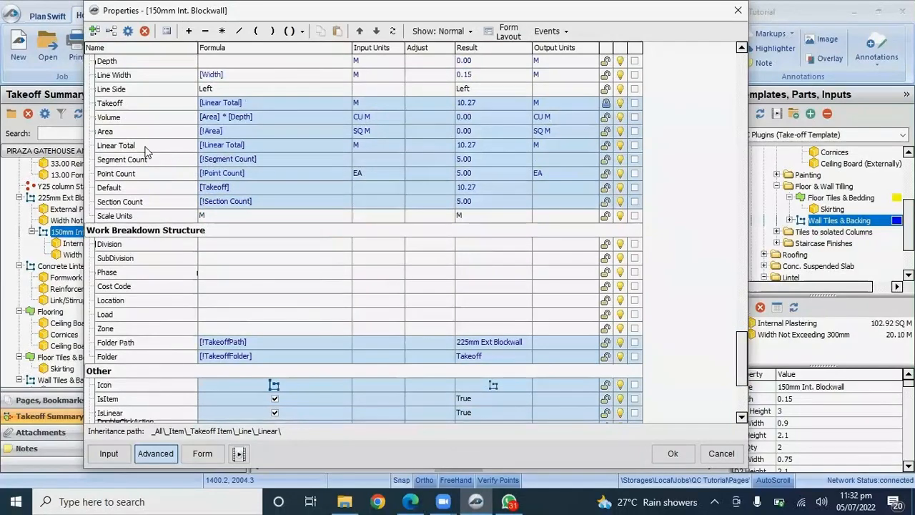
left_click(670, 456)
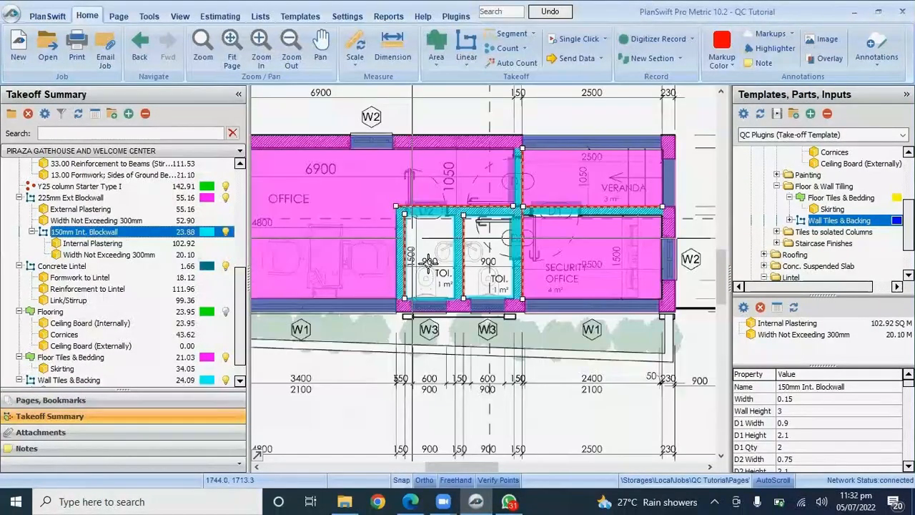
- Dimension the sloping roof length on the Section AA page, from the high wall to the eaves
scroll(428, 262, "down", 5)
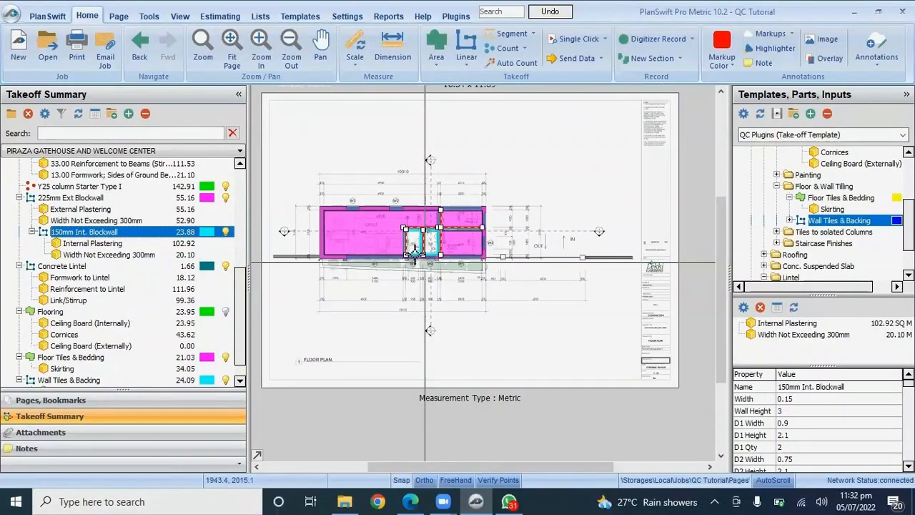
scroll(109, 358, "down", 1)
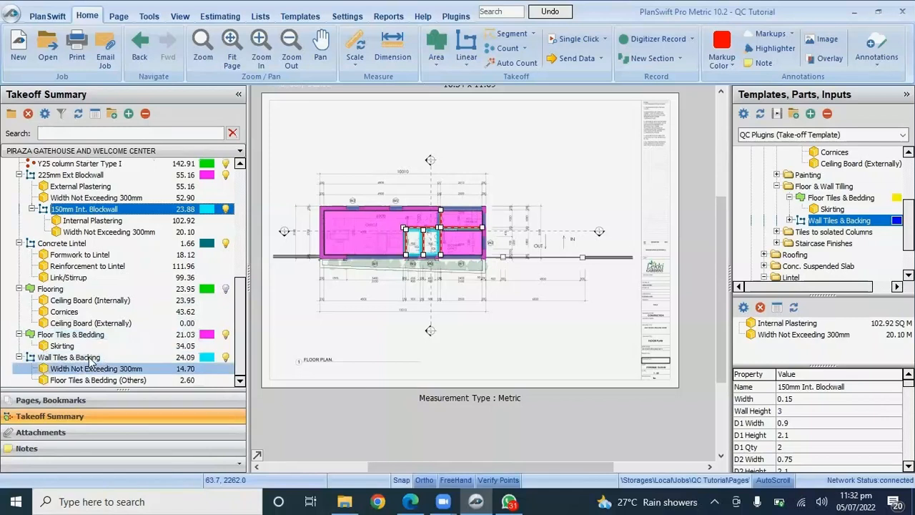
left_click(57, 401)
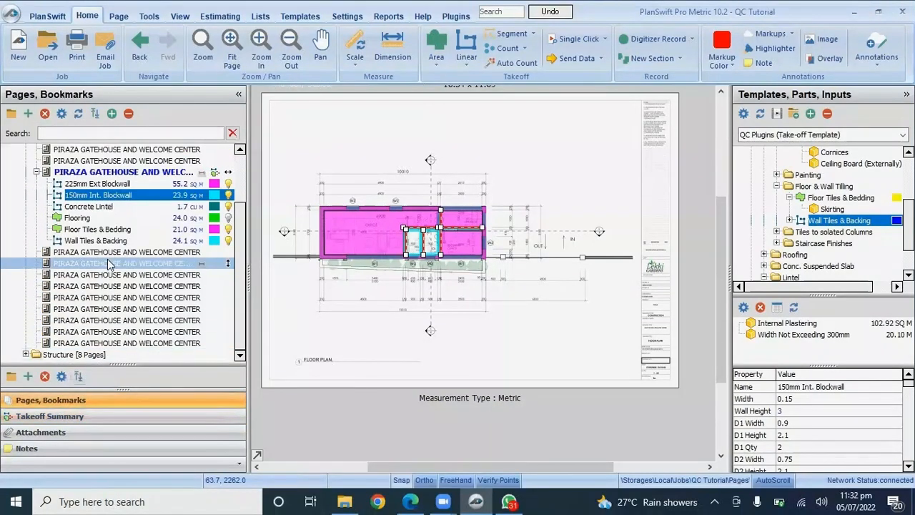
left_click(107, 263)
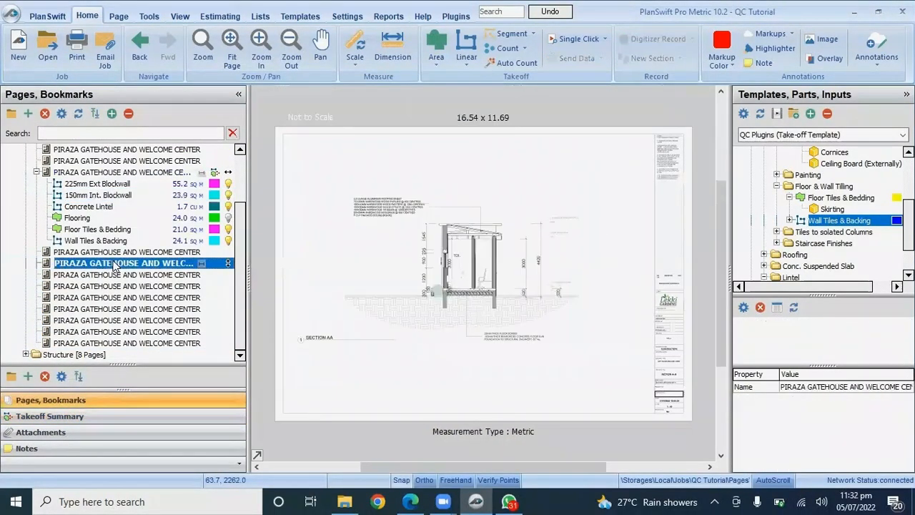
scroll(427, 221, "up", 4)
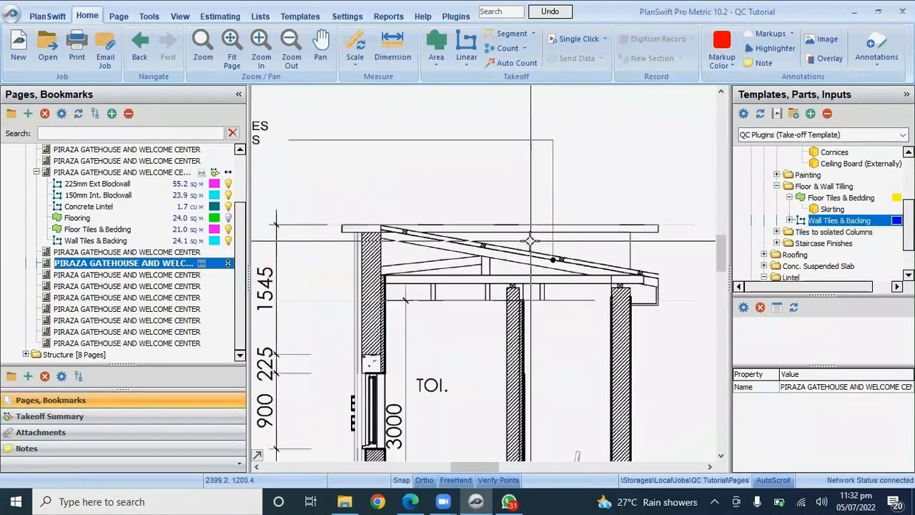
scroll(639, 285, "up", 2)
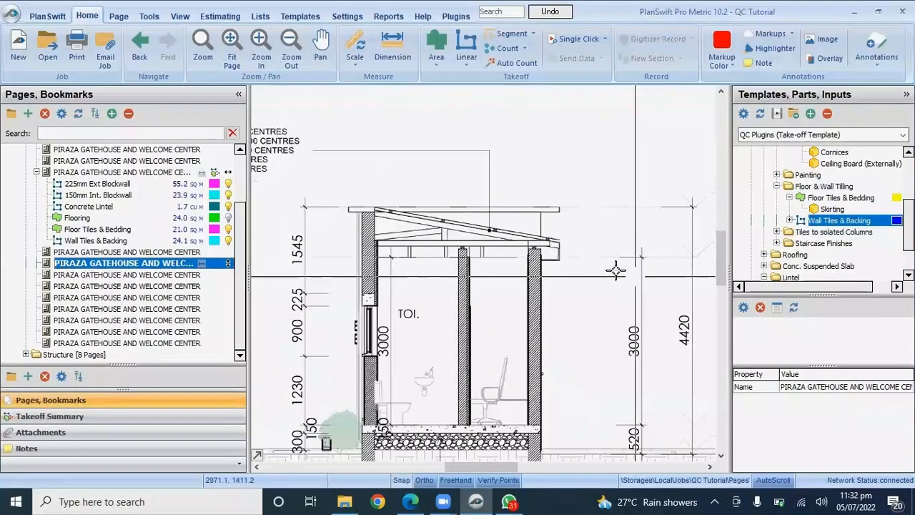
left_click(392, 43)
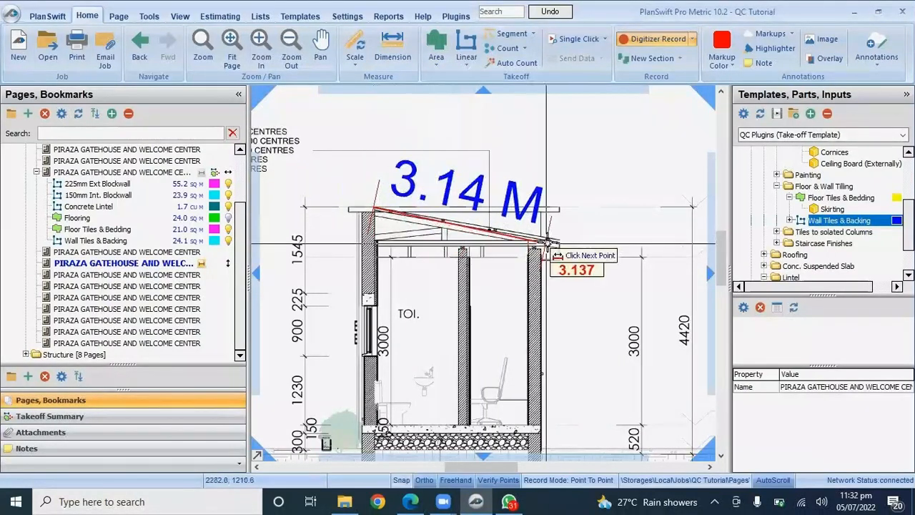
left_click(560, 241)
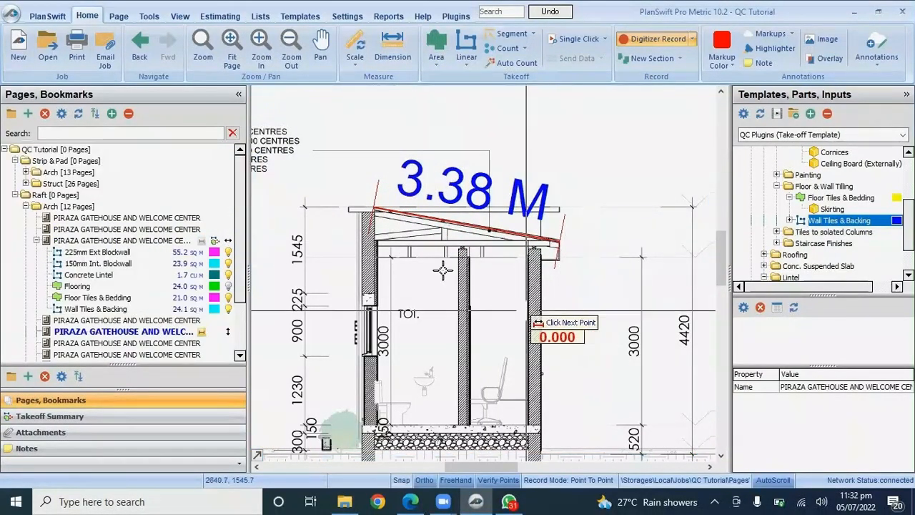
- Dimension the vertical roof height beside the high wall on Section AA and stop recording
left_click(357, 210)
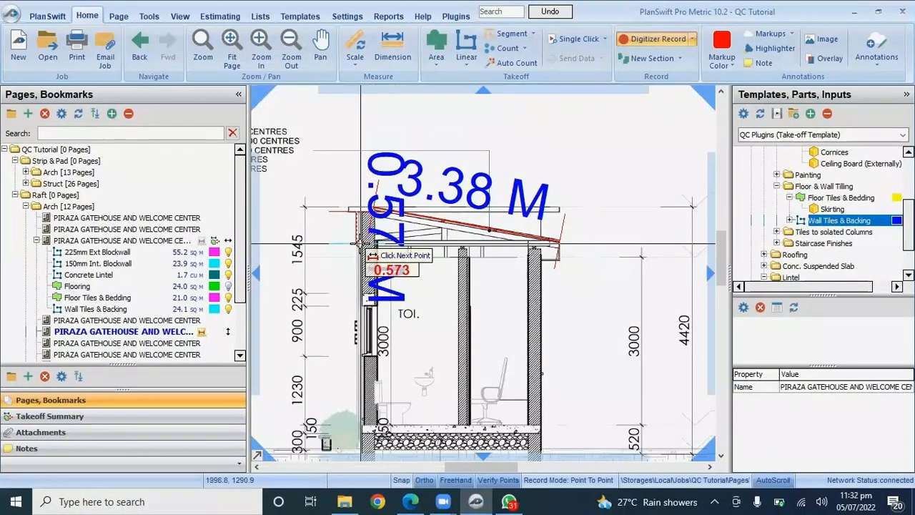
left_click(361, 250)
left_click(662, 38)
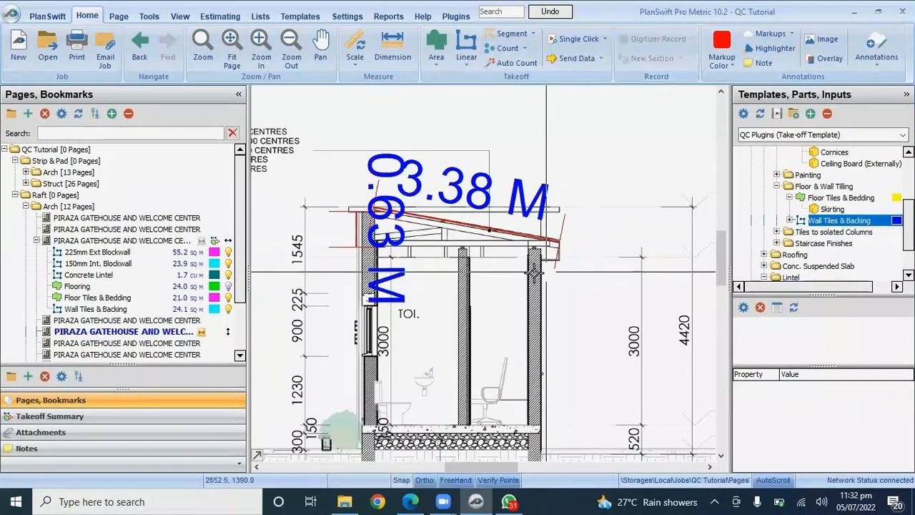
- Start a King Post takeoff on Section AA with a roof length of 9.55 and a C/C of 1.20
scroll(545, 271, "down", 1)
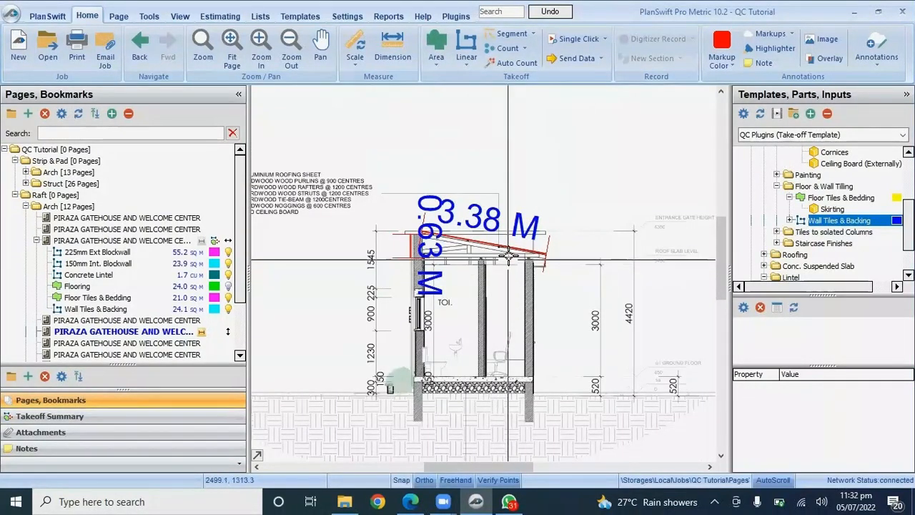
left_click(764, 255)
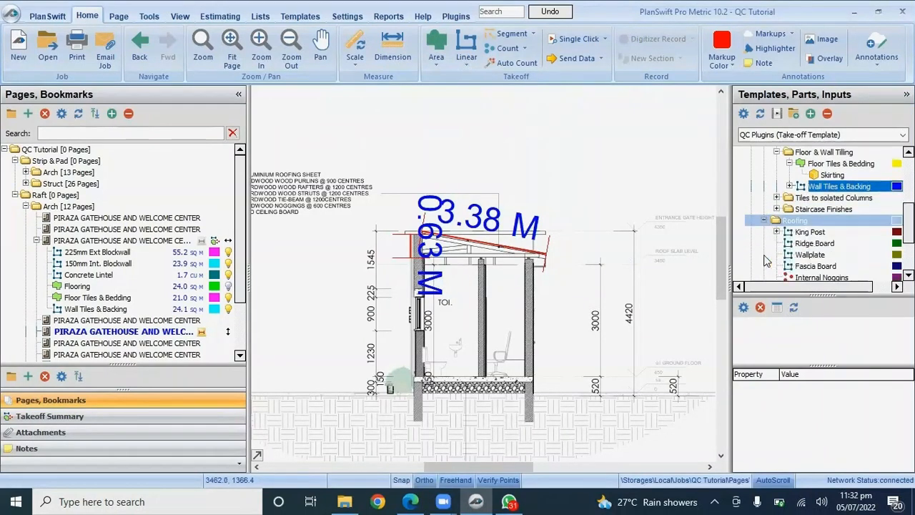
double_click(737, 228)
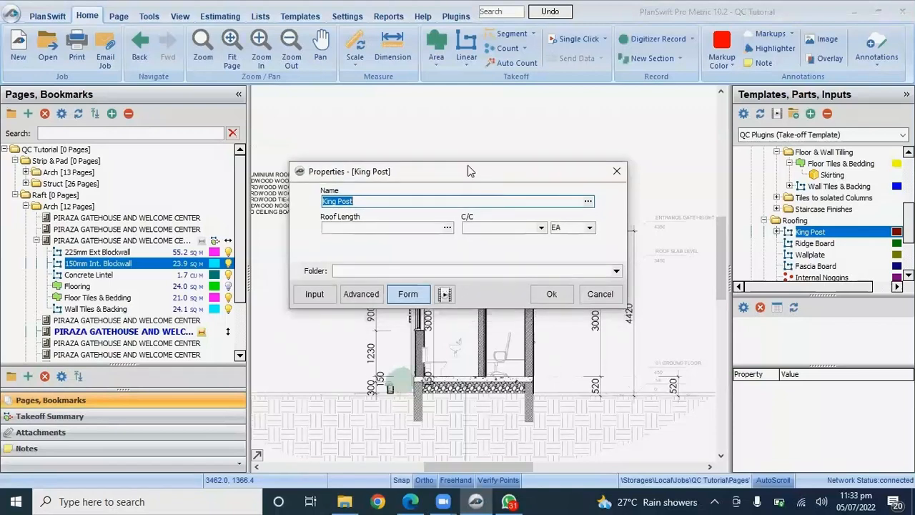
left_click_drag(488, 64, 488, 65)
left_click(369, 118)
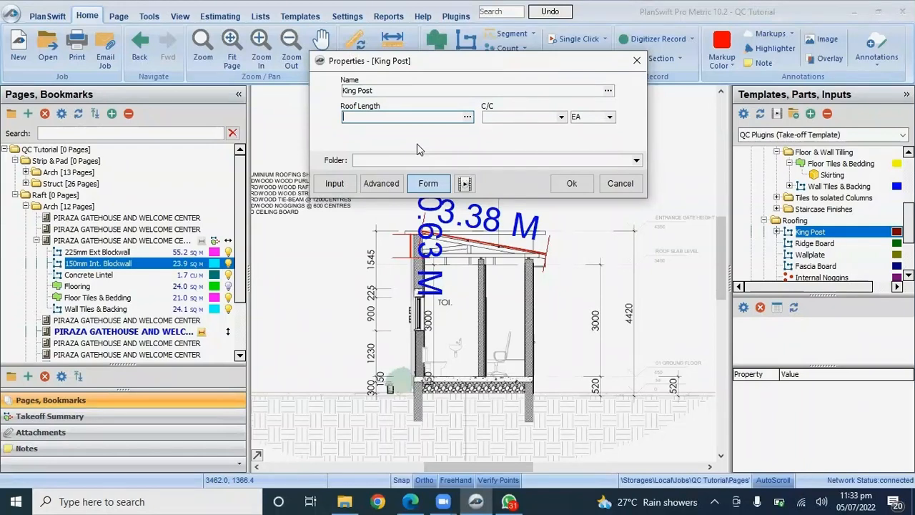
type("9.55")
left_click(561, 117)
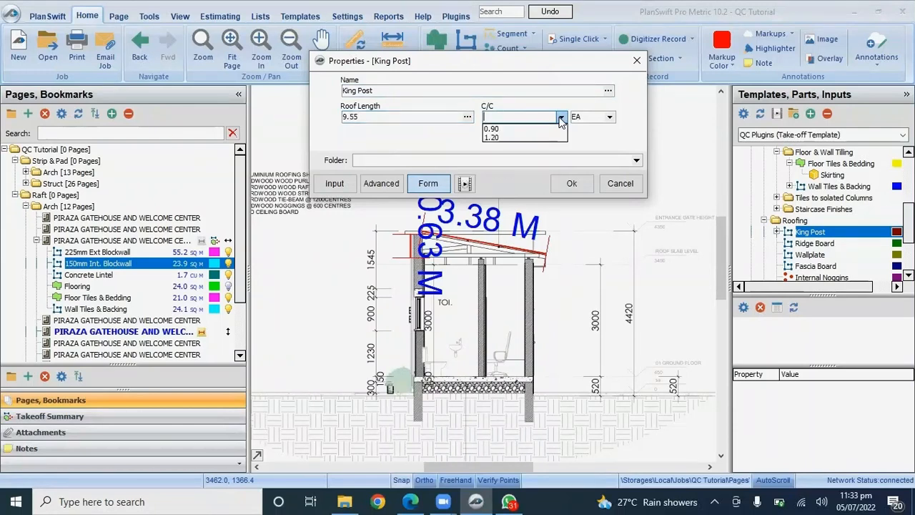
left_click(509, 127)
left_click(567, 183)
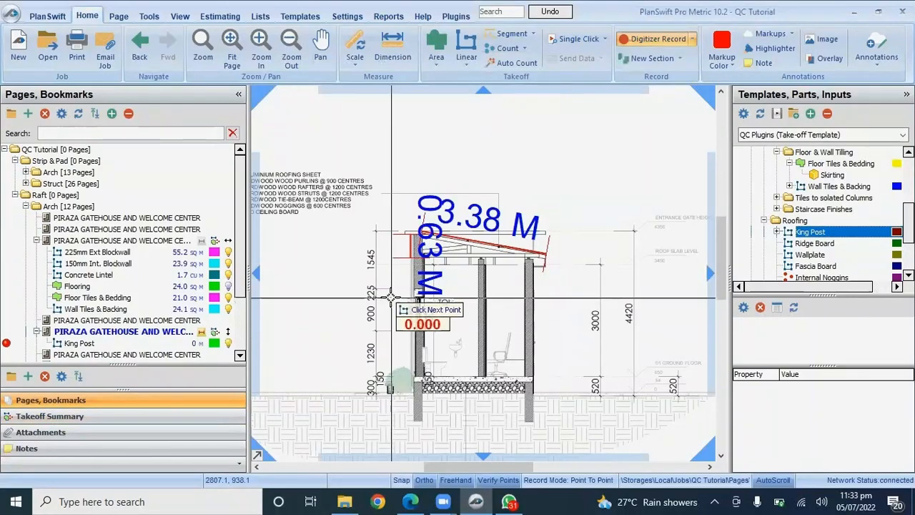
- Trace the king post's height beside the high wall, from the underside of the roof down to the ceiling level, and stop recording
scroll(411, 243, "up", 2)
scroll(412, 243, "up", 4)
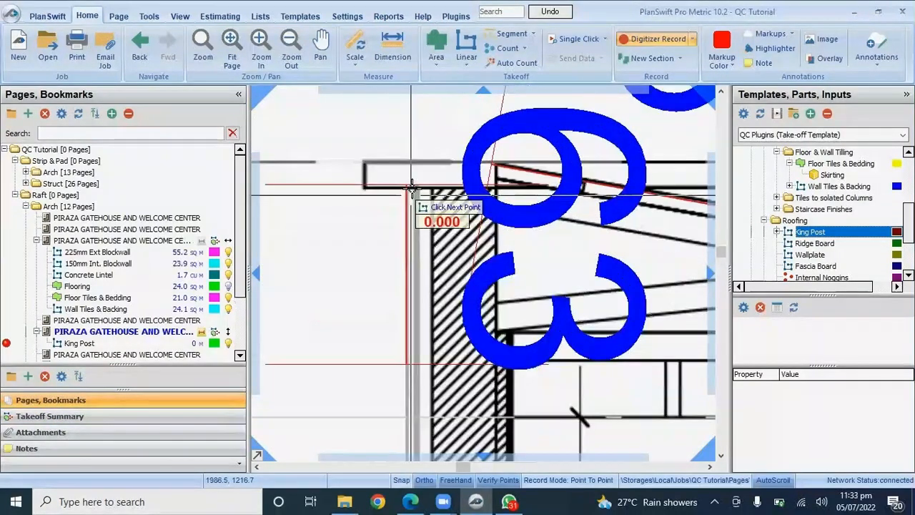
left_click(412, 187)
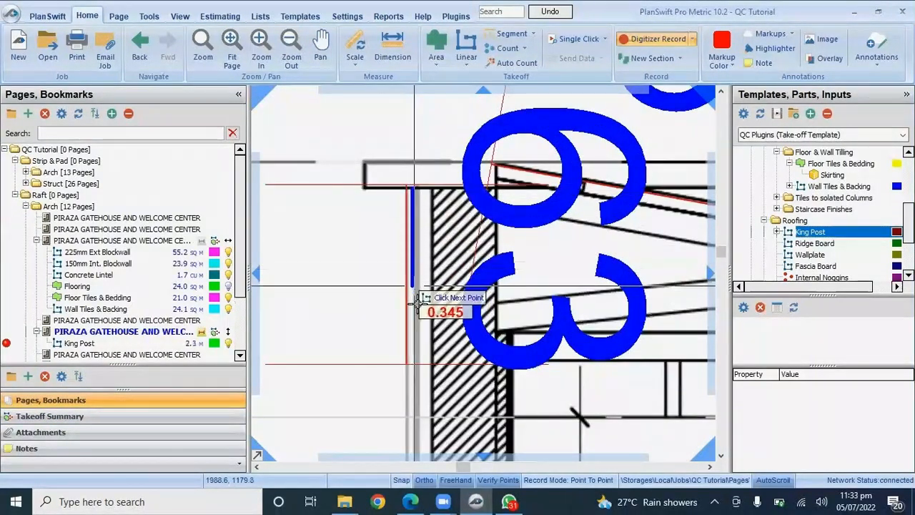
double_click(416, 365)
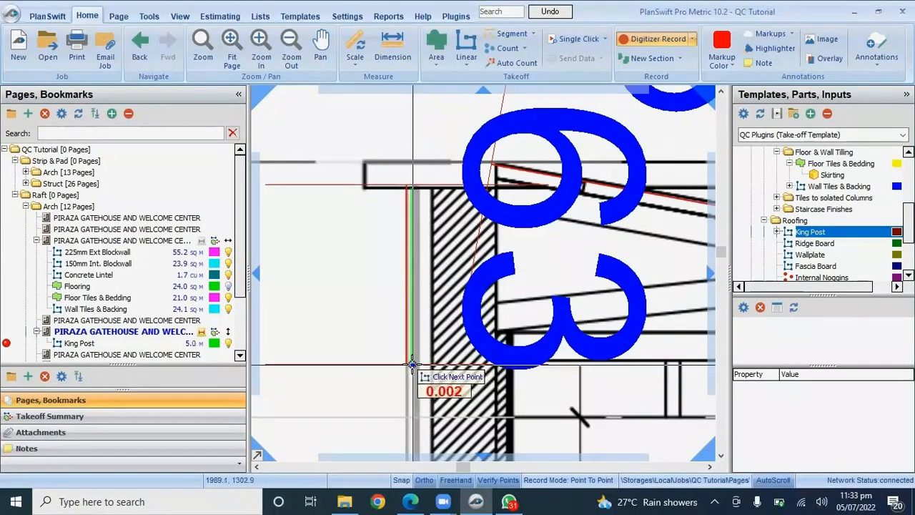
scroll(418, 328, "down", 3)
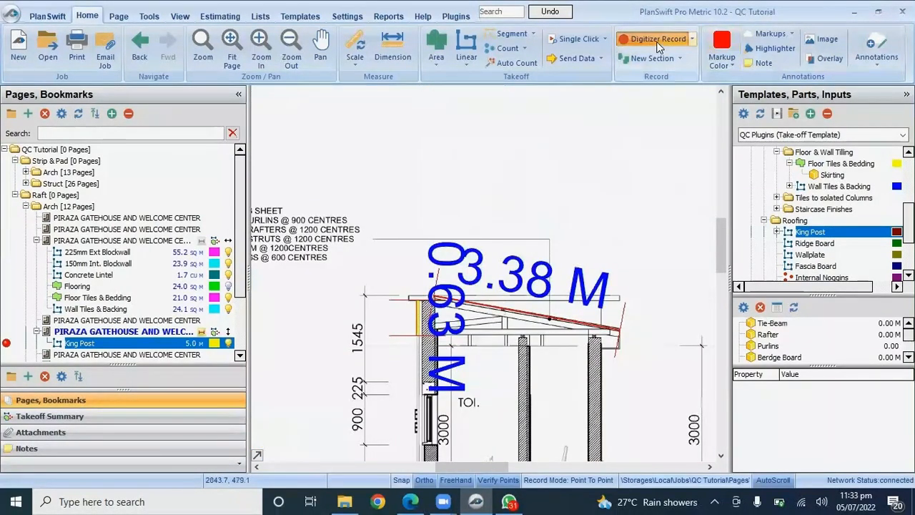
- Set the roof width of the King Post's Tie-Beam part to 3.47 m in the takeoff summary
left_click(61, 417)
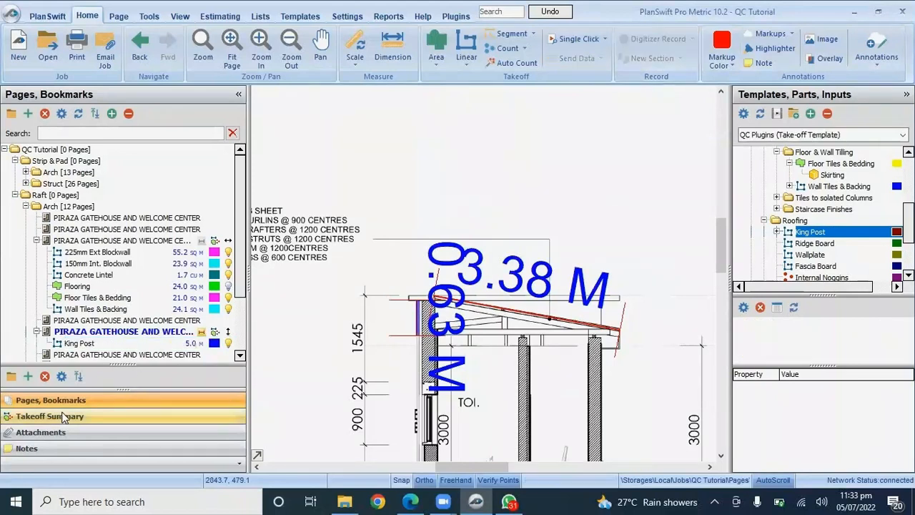
scroll(99, 293, "down", 2)
scroll(99, 293, "down", 1)
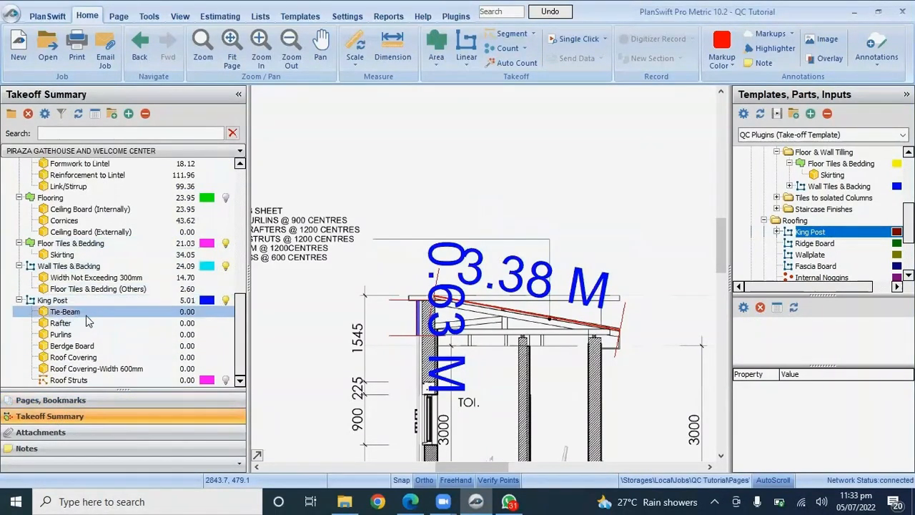
left_click(77, 303)
double_click(64, 313)
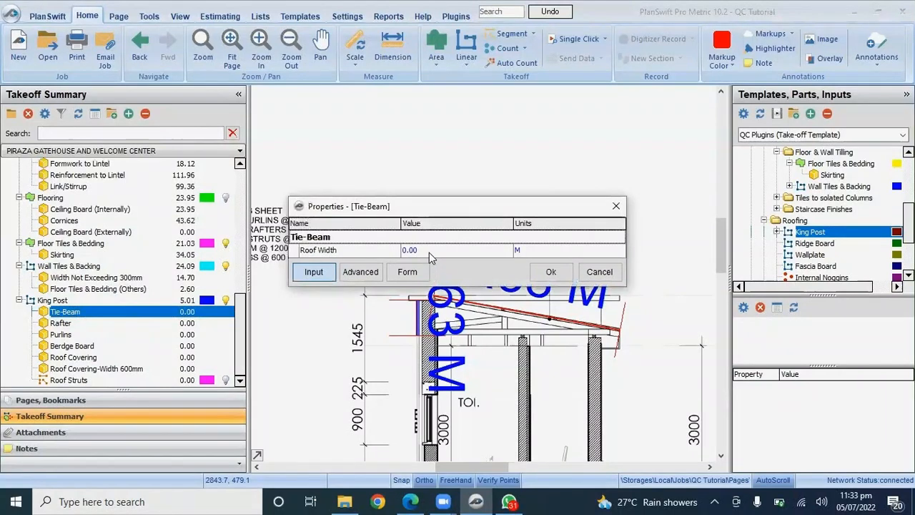
left_click(428, 251)
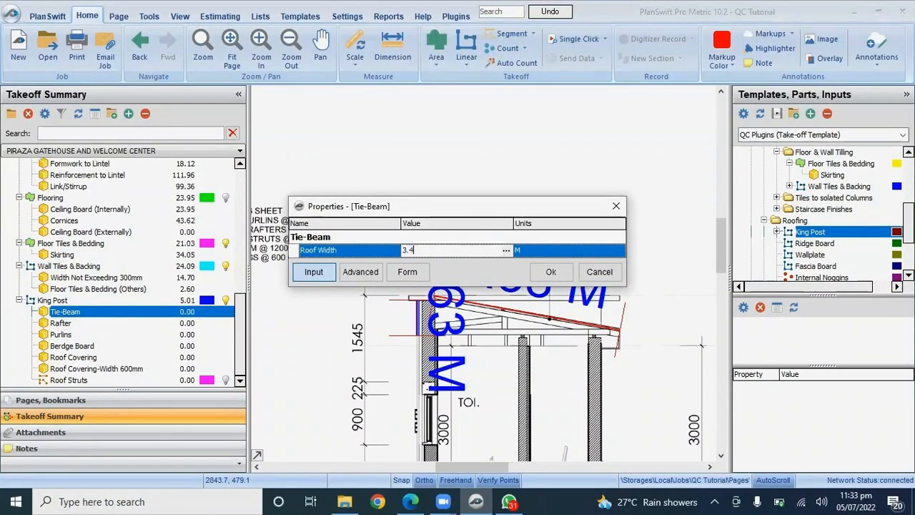
type("3.47")
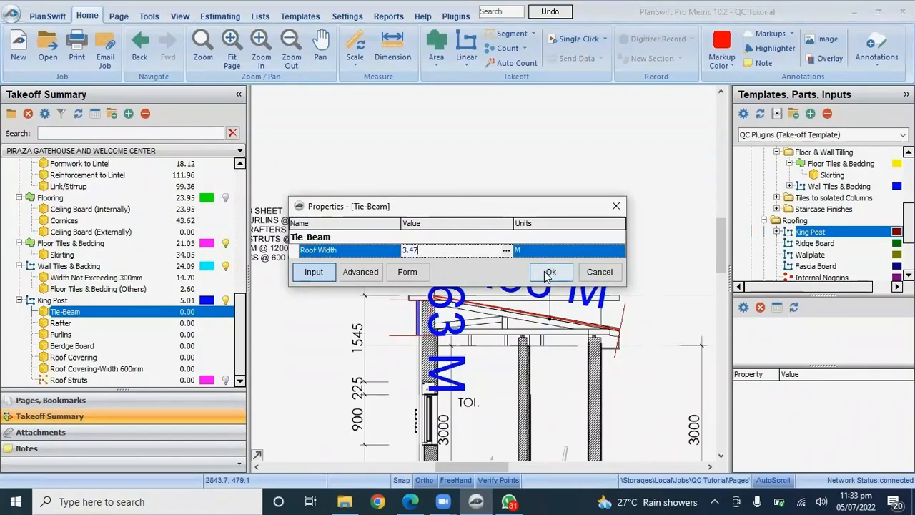
left_click(551, 272)
- Set the Rafter part to 1 fall with a rafter length of 3.38 m
double_click(84, 322)
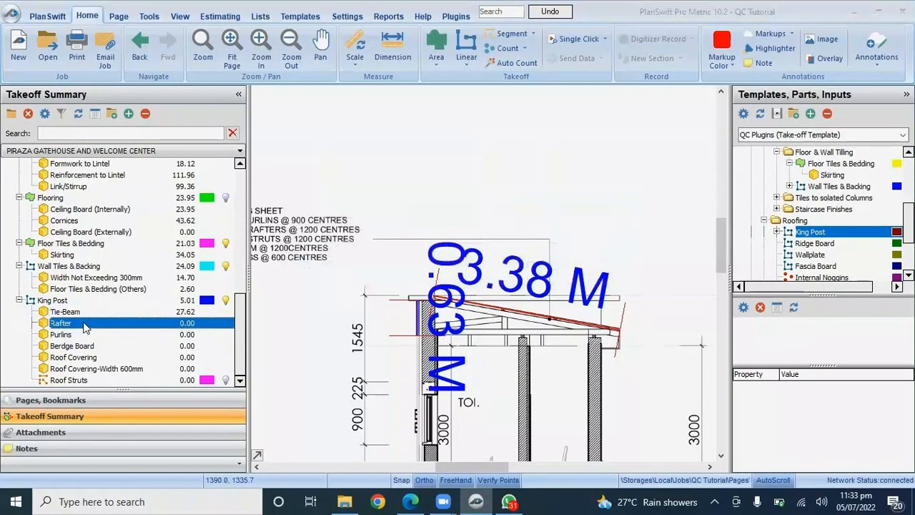
left_click(425, 244)
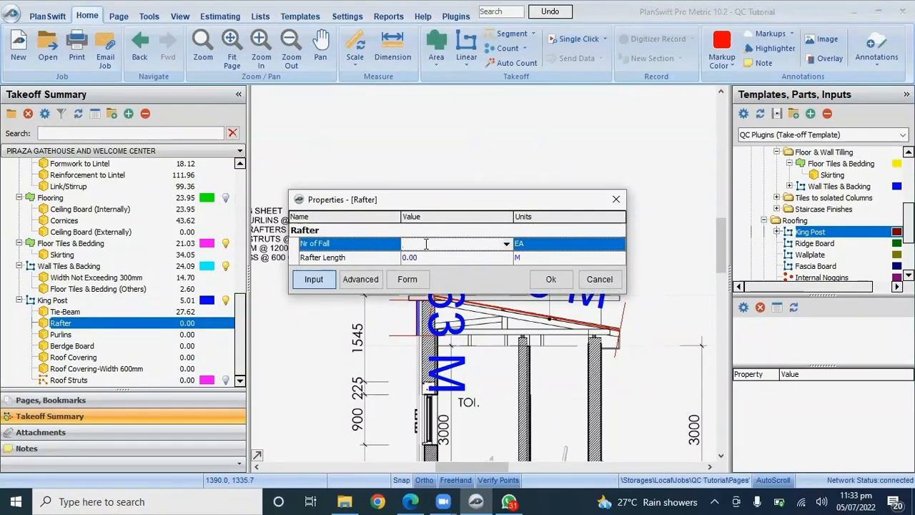
type("1")
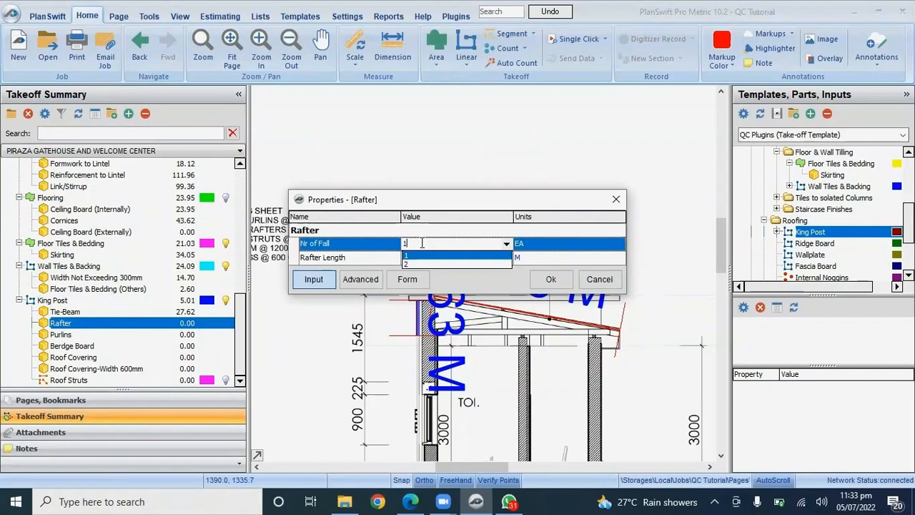
left_click(420, 256)
left_click(419, 256)
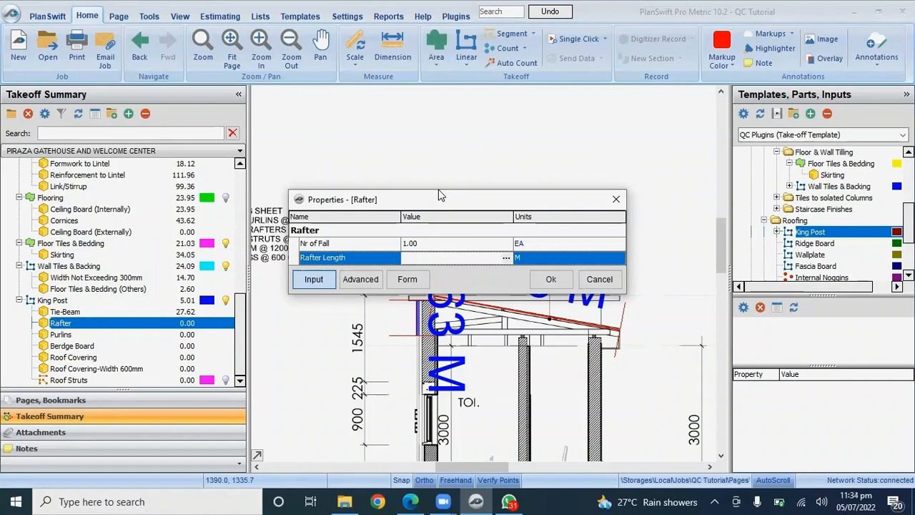
left_click_drag(441, 195, 455, 175)
type("3")
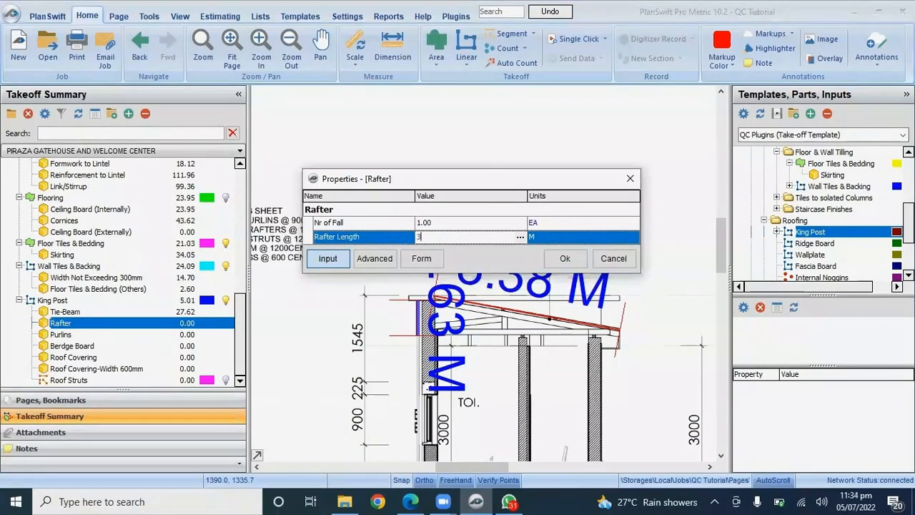
type(".38")
left_click(565, 258)
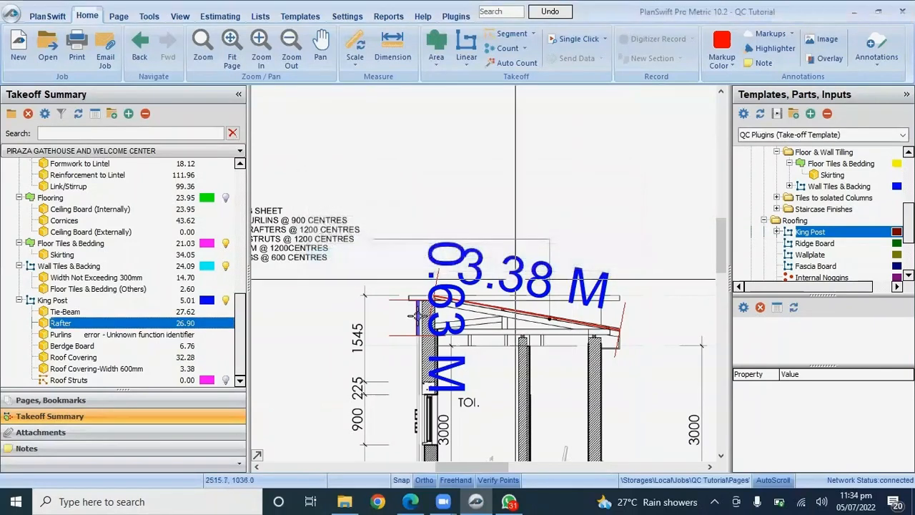
- Set the Purlins part's C/C spacing to 0.90
double_click(91, 335)
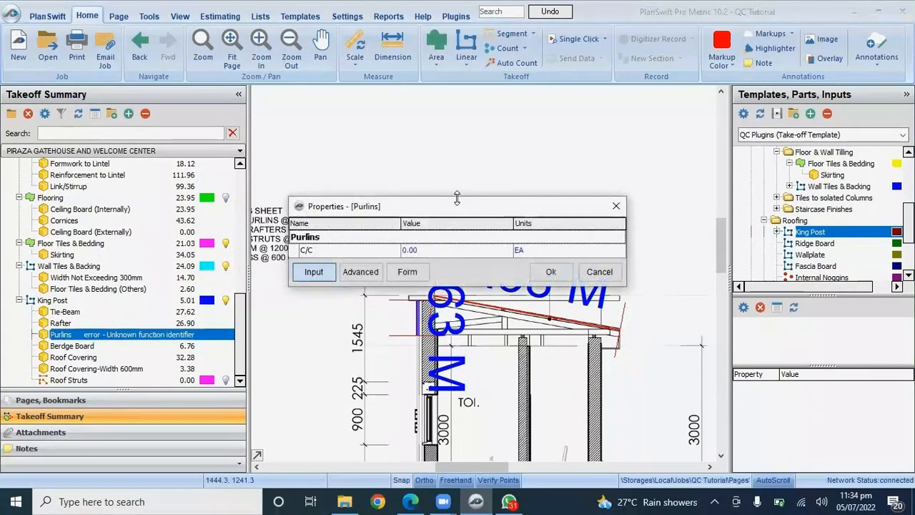
left_click_drag(446, 201, 452, 131)
left_click(509, 179)
left_click(511, 179)
left_click(446, 193)
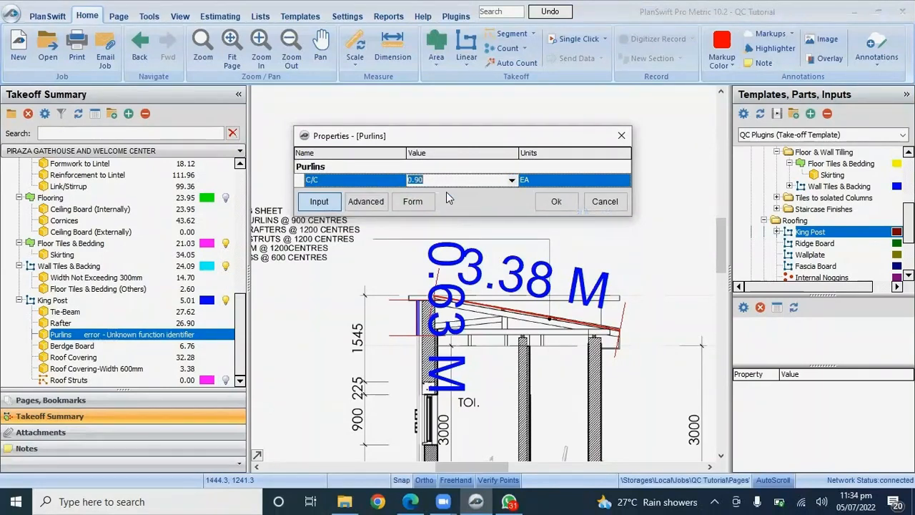
left_click(552, 202)
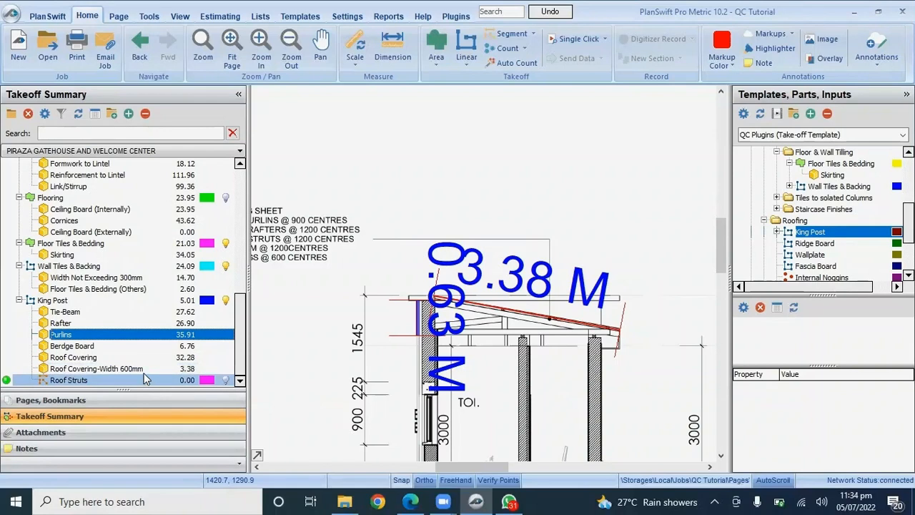
- Record the Roof Struts by tracing the vertical strut and the inclined strut running to the high wall, and stop recording
left_click(8, 382)
scroll(466, 325, "up", 2)
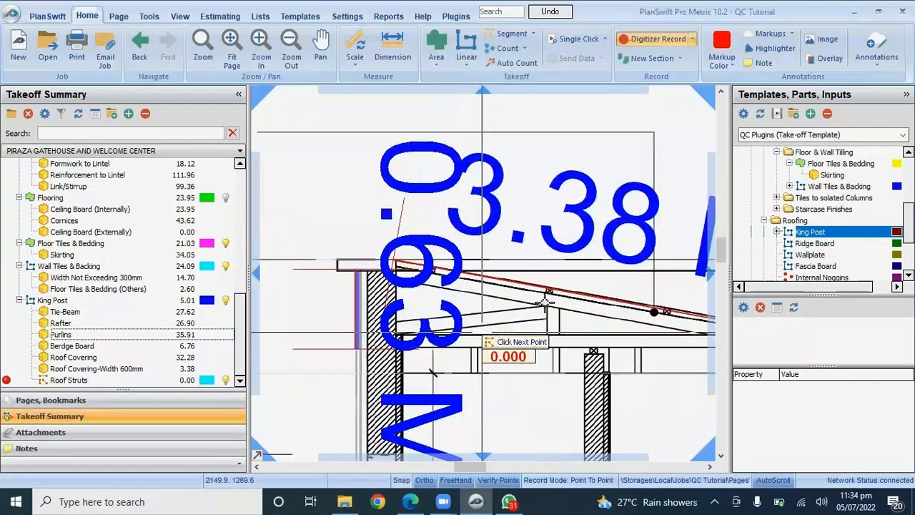
left_click(549, 306)
left_click(549, 333)
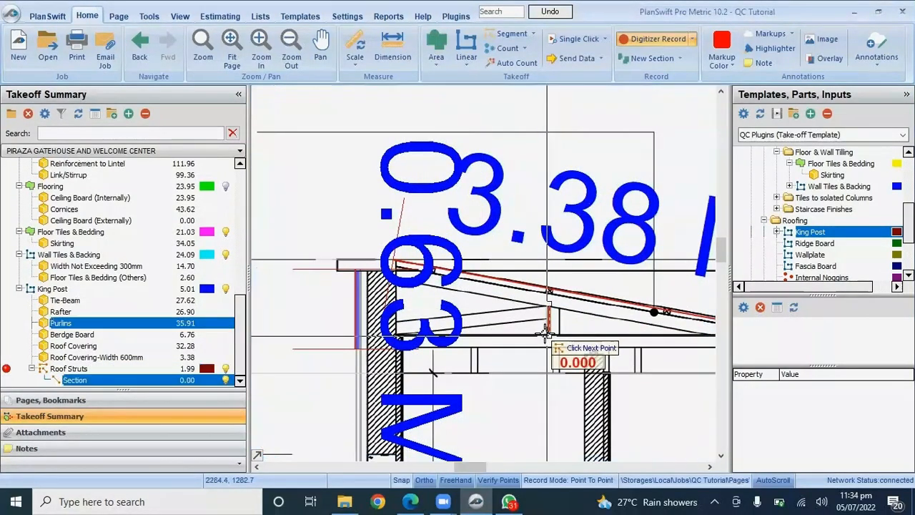
double_click(388, 330)
scroll(388, 350, "down", 2)
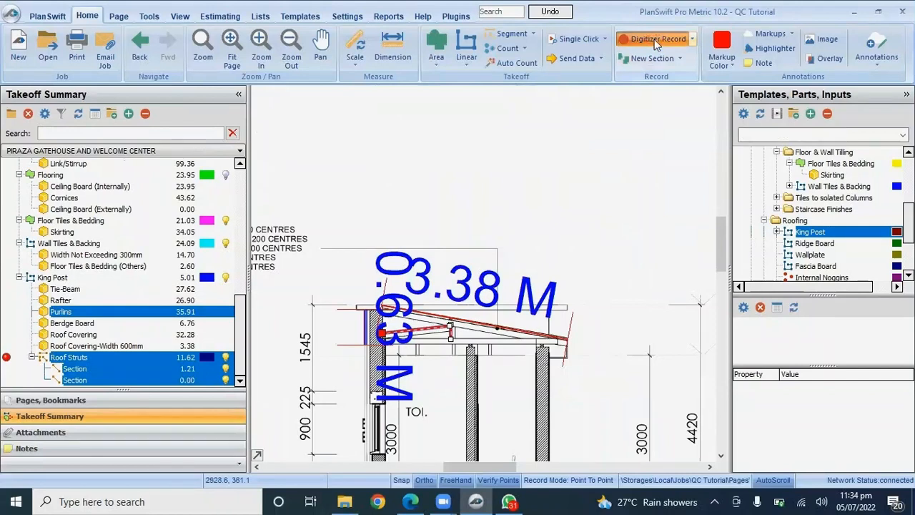
key("Escape")
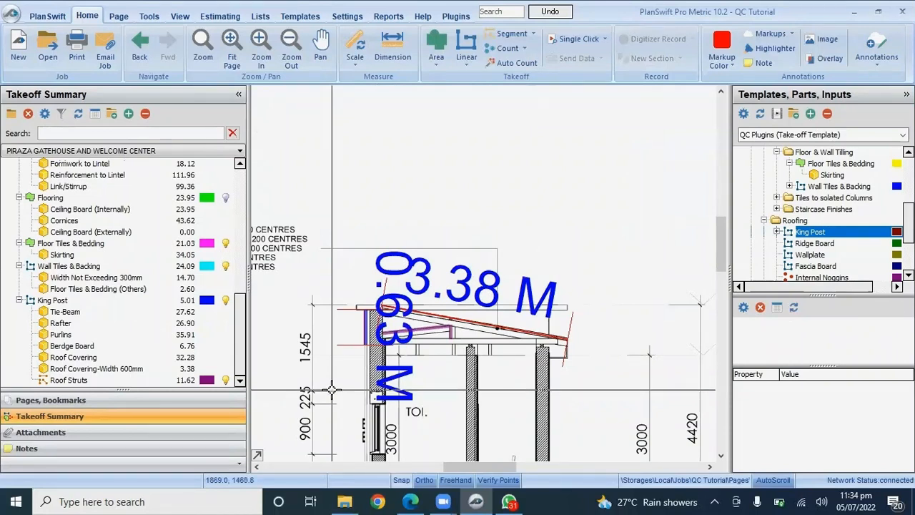
- Review the traced roof struts on Section AA, the takeoff summary, the page list and the remaining roofing templates
scroll(474, 321, "up", 3)
scroll(475, 320, "down", 3)
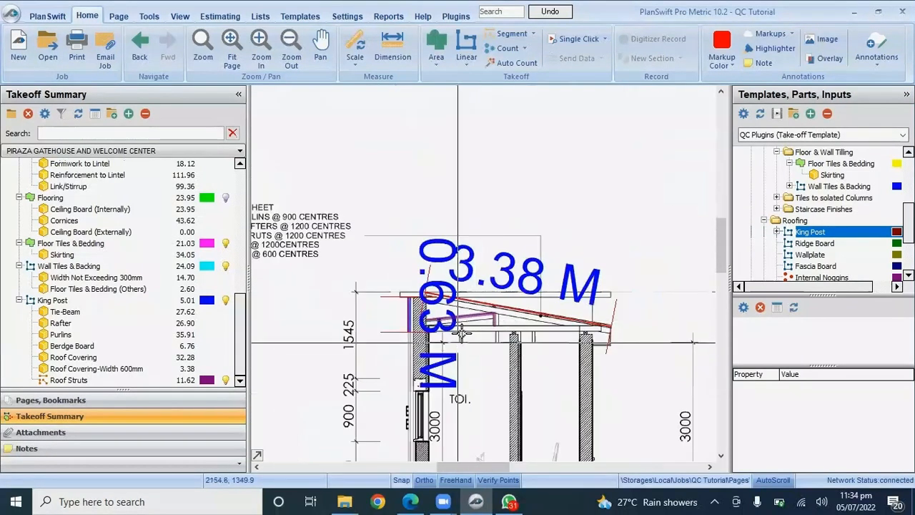
scroll(430, 330, "up", 3)
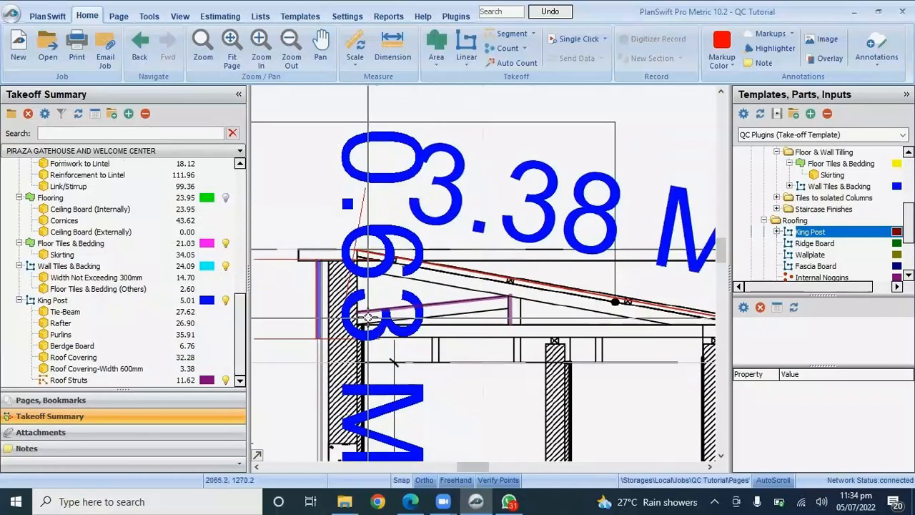
scroll(478, 311, "down", 5)
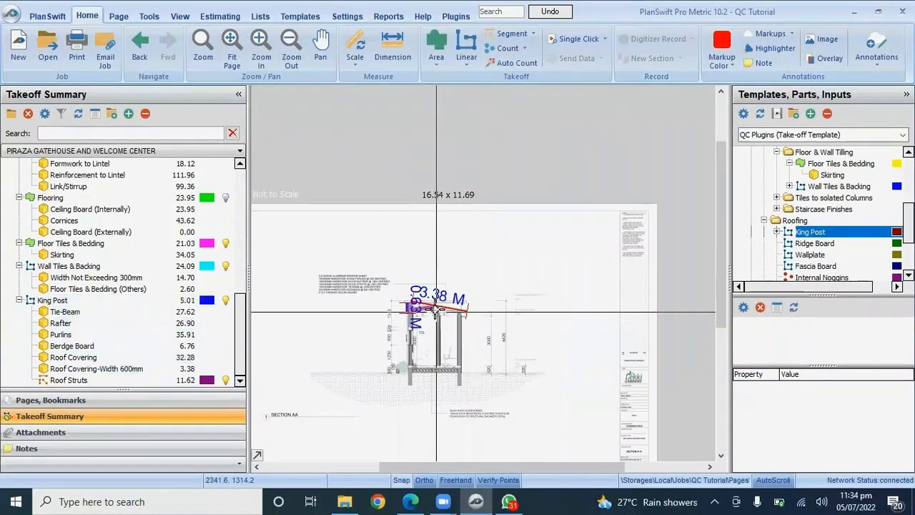
scroll(464, 306, "up", 4)
scroll(463, 280, "down", 3)
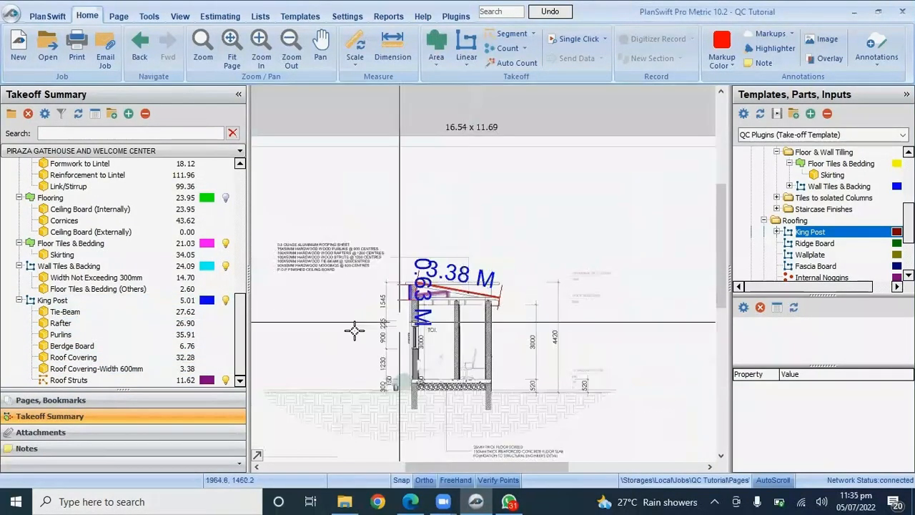
left_click_drag(241, 350, 241, 256)
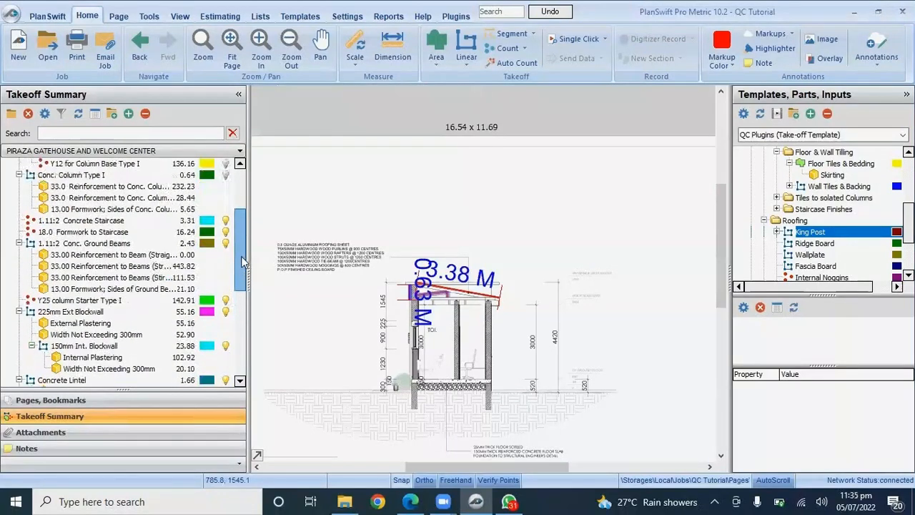
left_click(93, 399)
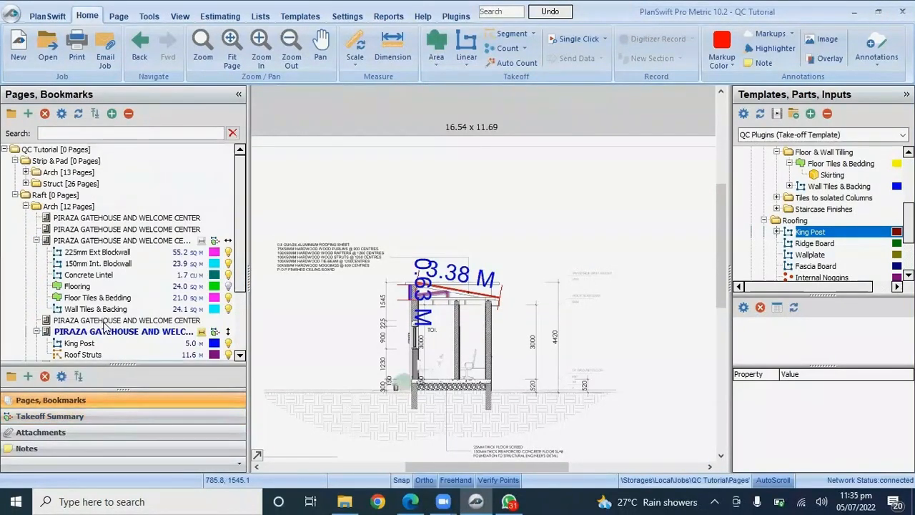
scroll(114, 300, "down", 2)
mouse_move(823, 234)
left_mouse_down()
mouse_move(818, 239)
mouse_move(846, 249)
mouse_move(798, 258)
left_mouse_up()
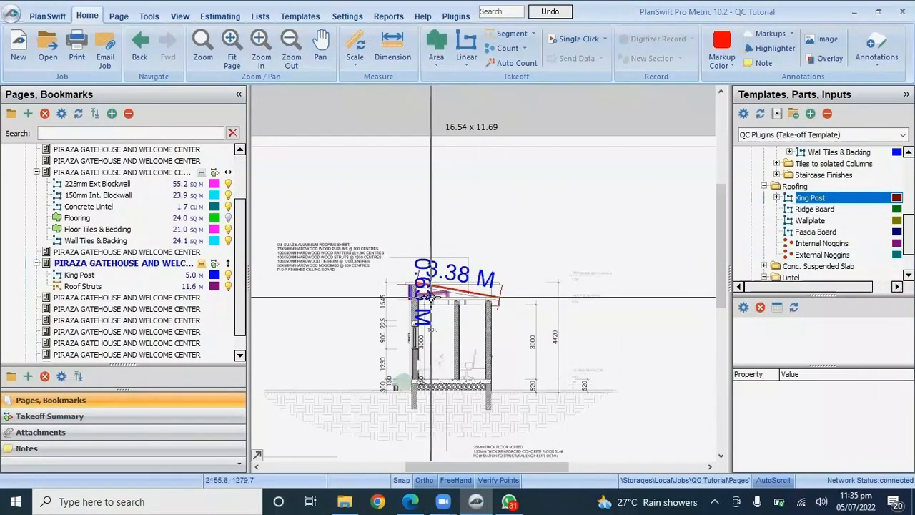
- Start an Internal Noggins takeoff on Section AA with a building length of 10.01 m and a building width of 3.16 m
scroll(443, 284, "up", 3)
mouse_move(444, 285)
left_mouse_down()
mouse_move(644, 276)
mouse_move(837, 239)
mouse_move(842, 252)
mouse_move(743, 243)
left_mouse_up()
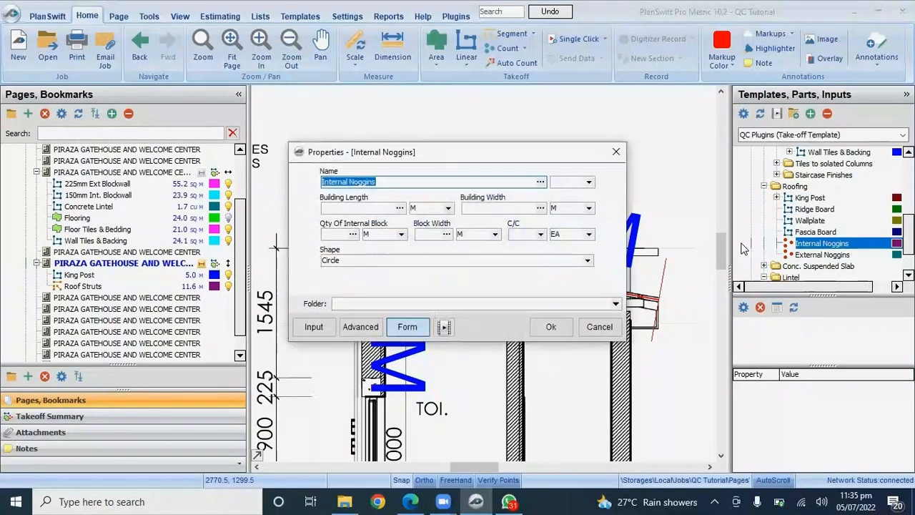
left_click(348, 207)
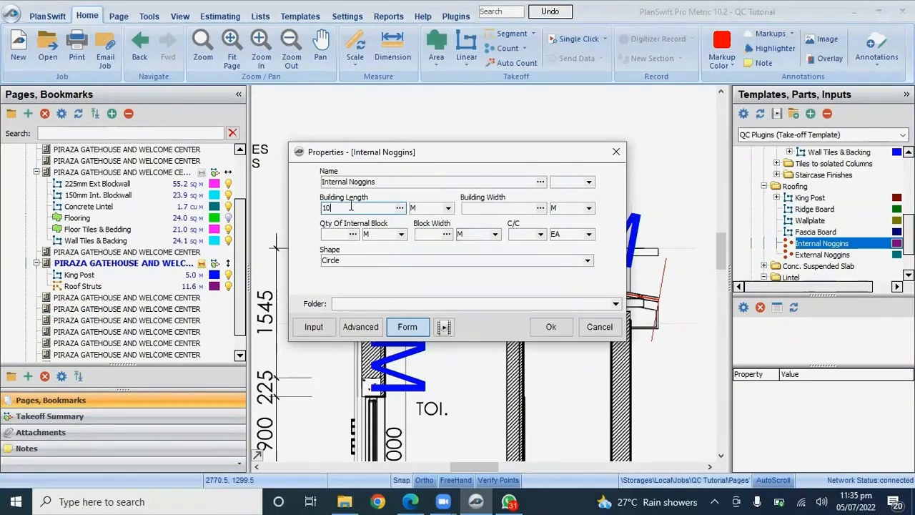
type("01")
left_click(483, 208)
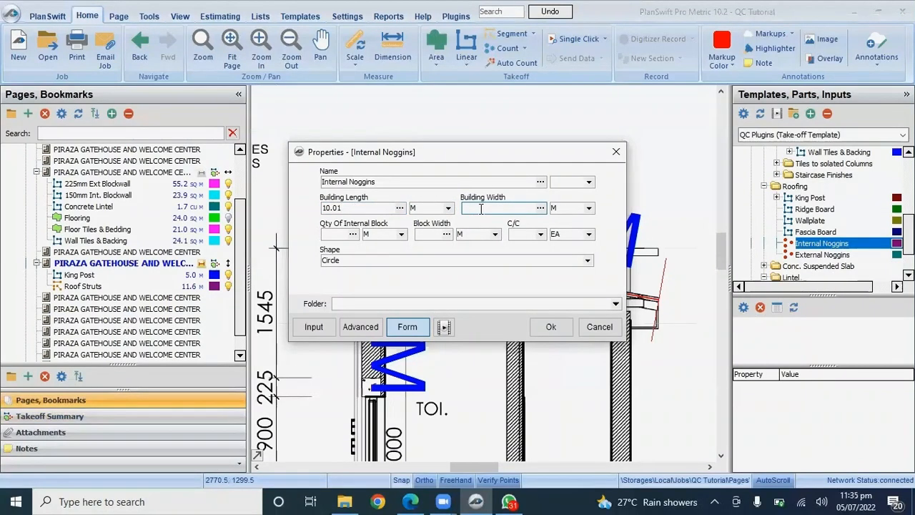
type("3.16")
- Set the noggins' internal block quantity to 10.27, block width to 0.15 and C/C to 0.60, and record one marker beneath the rafter
left_click(339, 234)
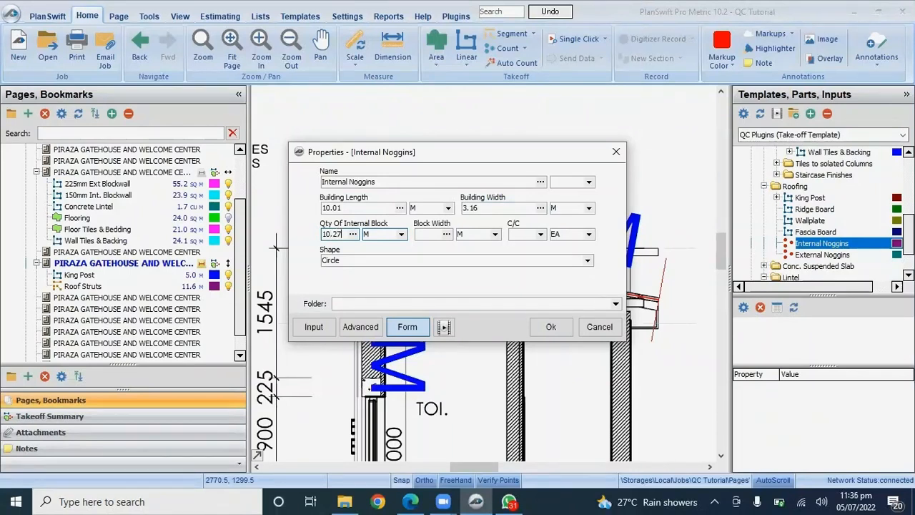
left_click(430, 234)
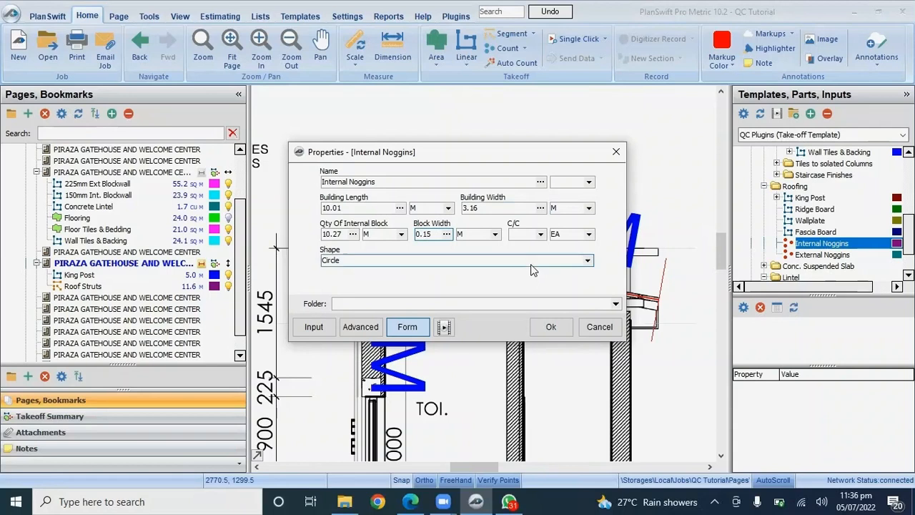
left_click(541, 234)
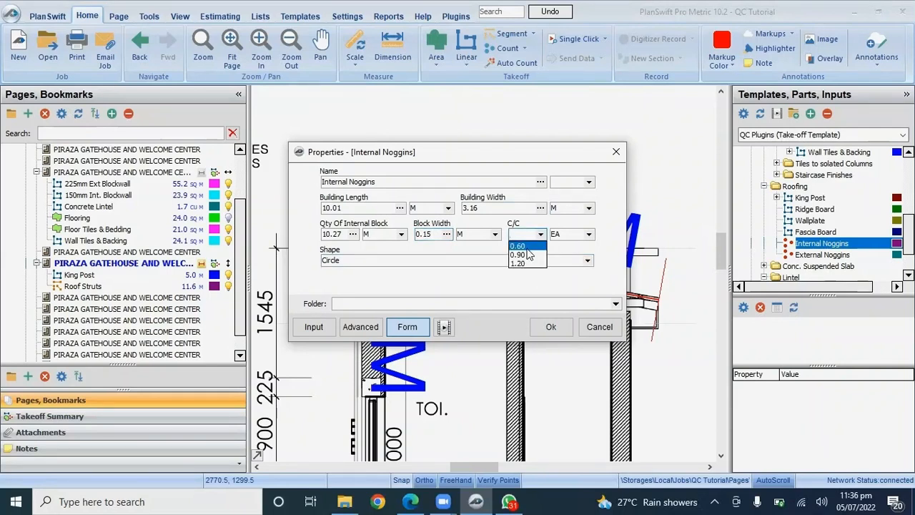
left_click(542, 329)
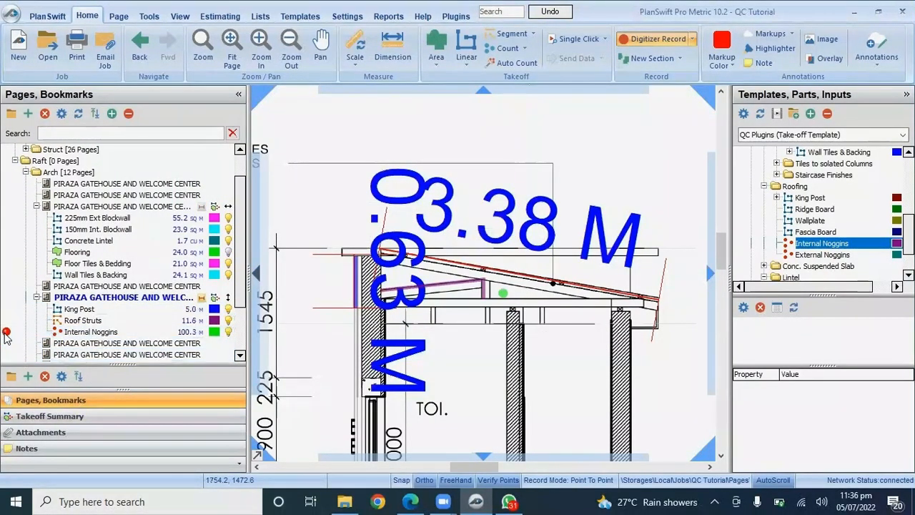
left_click(6, 334)
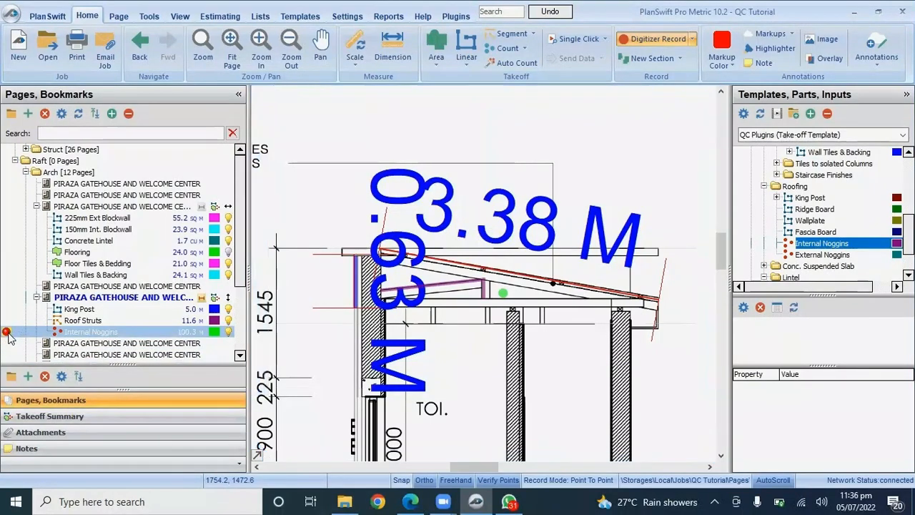
- Review the roofing and internal noggins items in the takeoff summary and check the remaining takeoff templates
left_click(40, 418)
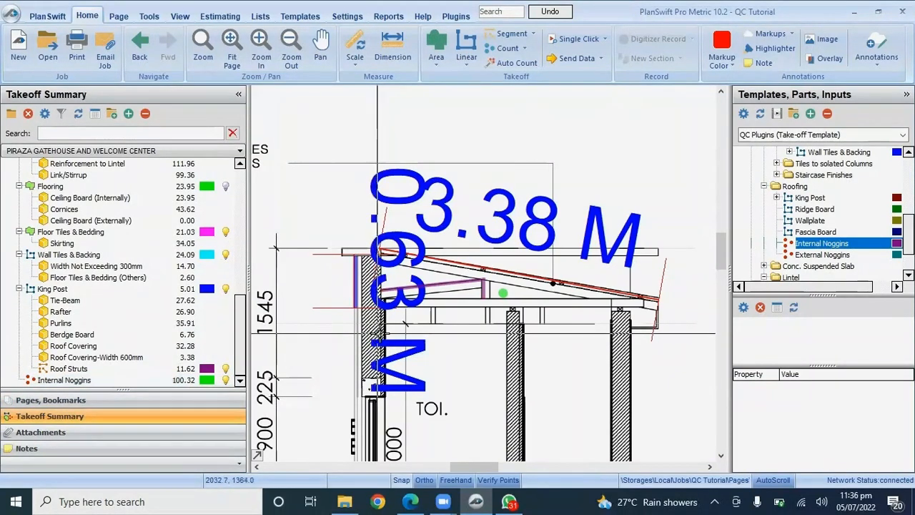
scroll(794, 240, "down", 2)
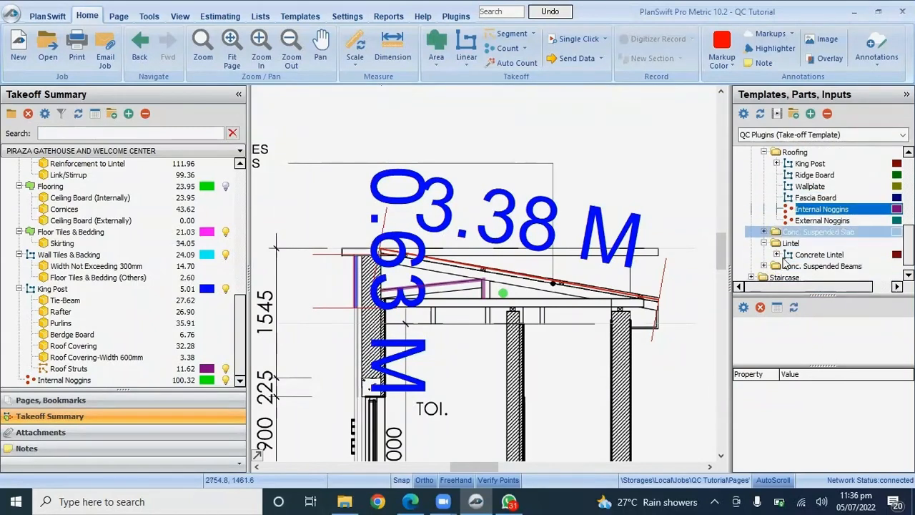
scroll(522, 285, "down", 2)
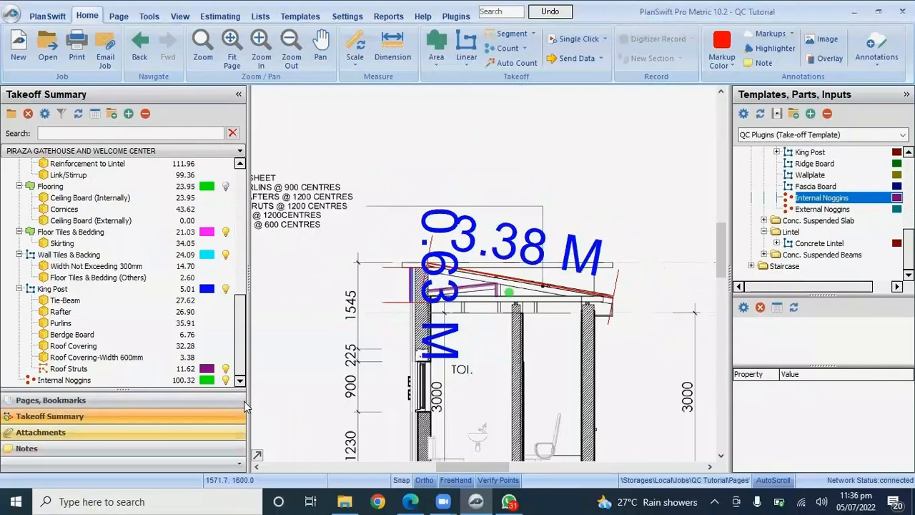
- Return to the page list and collapse the Raft project's Arch folder
left_click(61, 400)
left_click(36, 207)
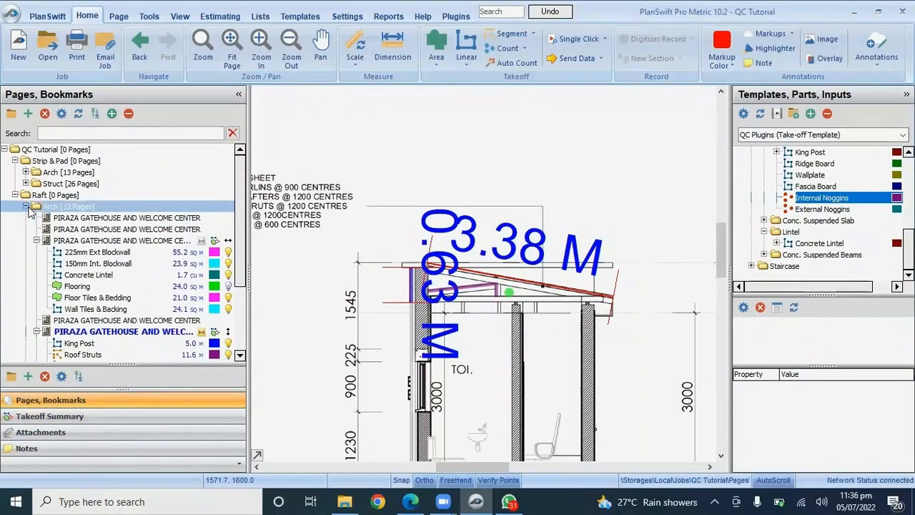
left_click(26, 206)
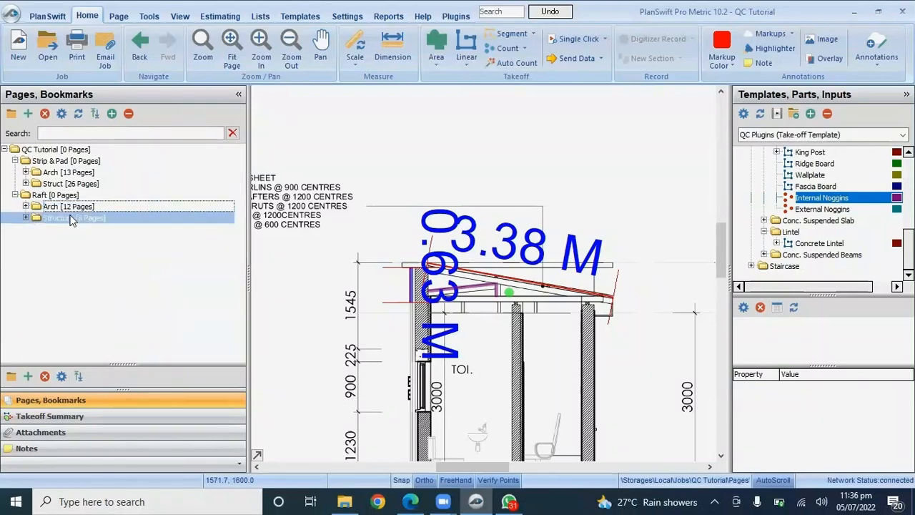
- Examine the completed roof takeoffs and the roofing specification notes on Section AA
scroll(340, 236, "down", 4)
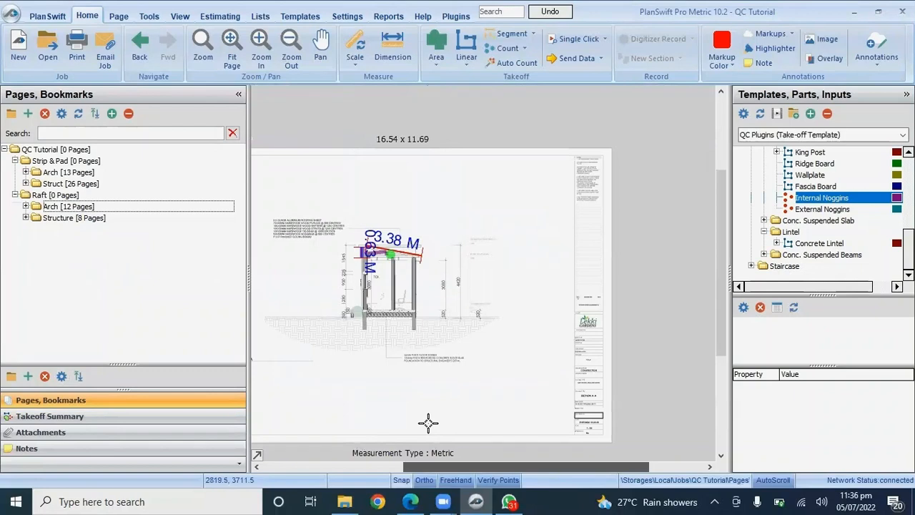
scroll(428, 424, "left", 3)
scroll(428, 423, "right", 3)
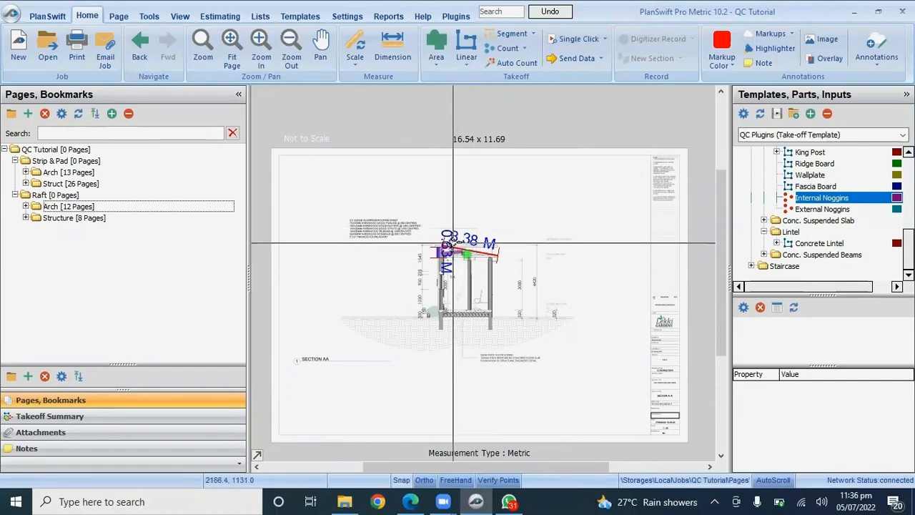
scroll(454, 253, "up", 1)
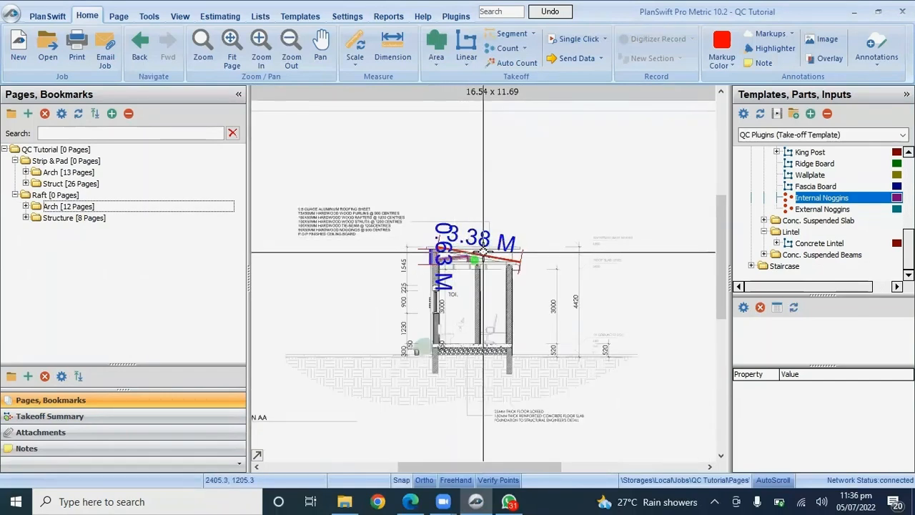
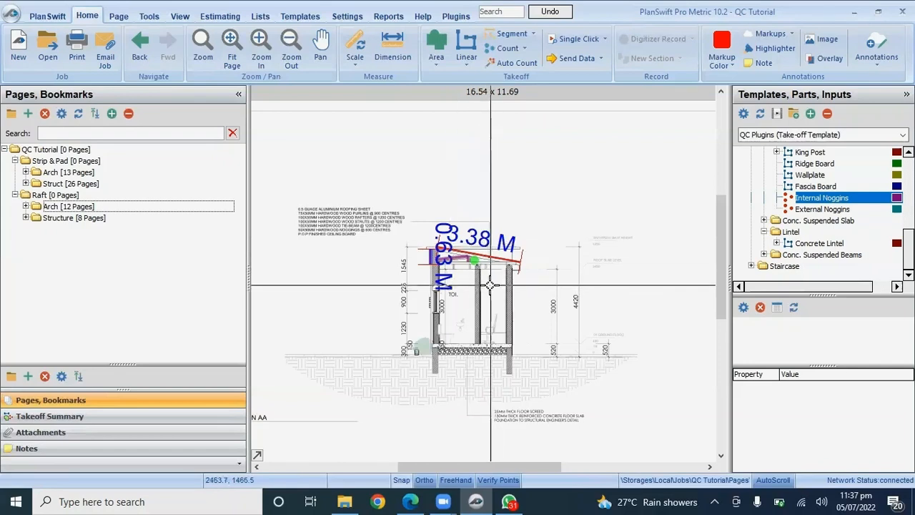
scroll(465, 269, "up", 2)
scroll(472, 264, "down", 2)
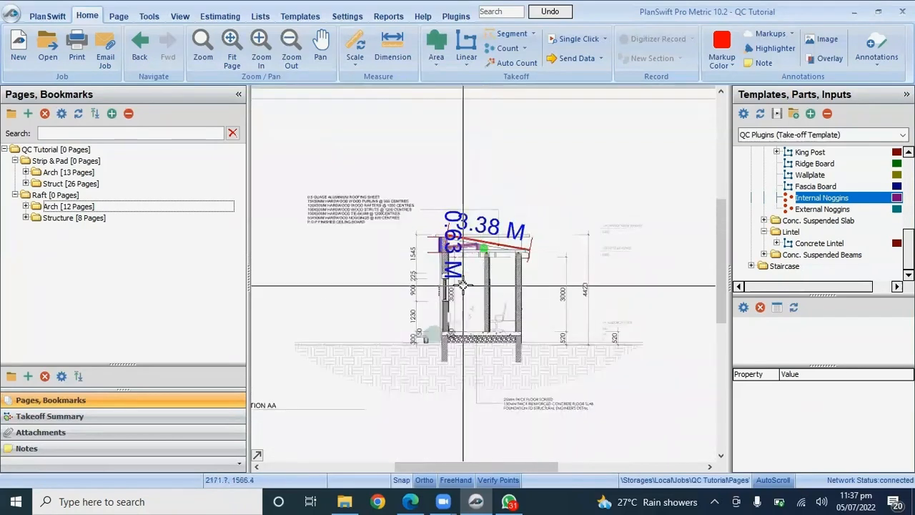
scroll(477, 256, "up", 1)
scroll(492, 258, "up", 1)
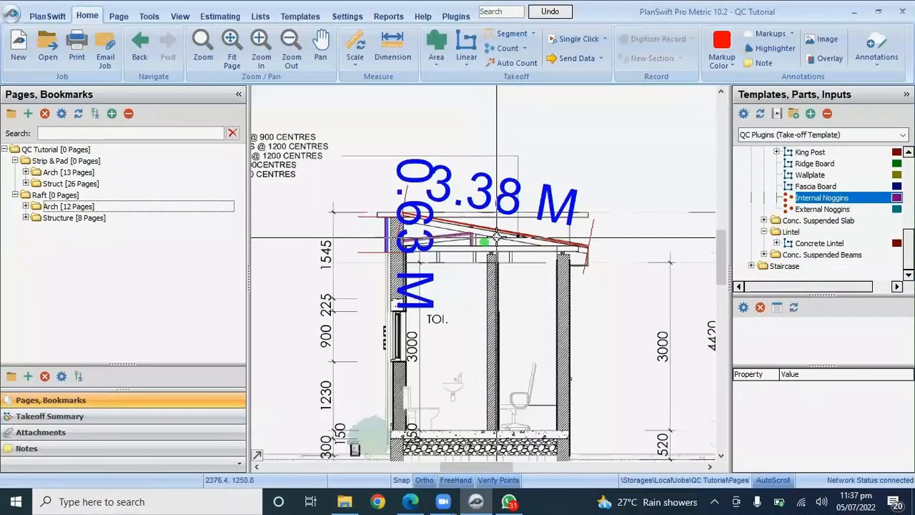
scroll(504, 256, "down", 1)
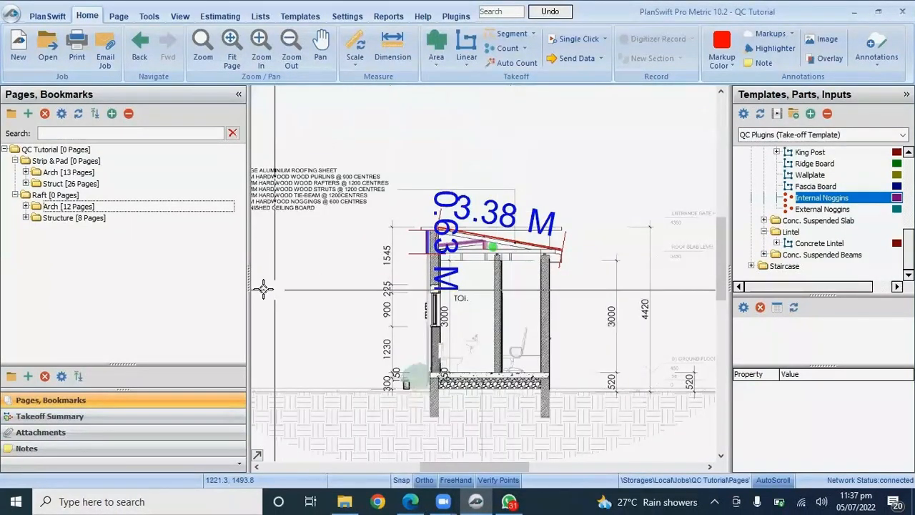
- Narrow the page list to widen the drawing area and show the whole Section AA sheet
left_click_drag(247, 292, 129, 295)
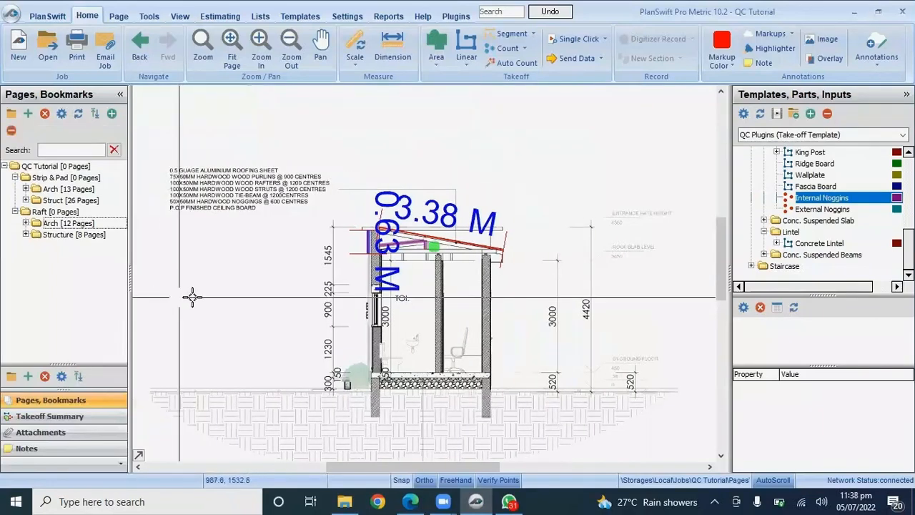
scroll(417, 251, "down", 3)
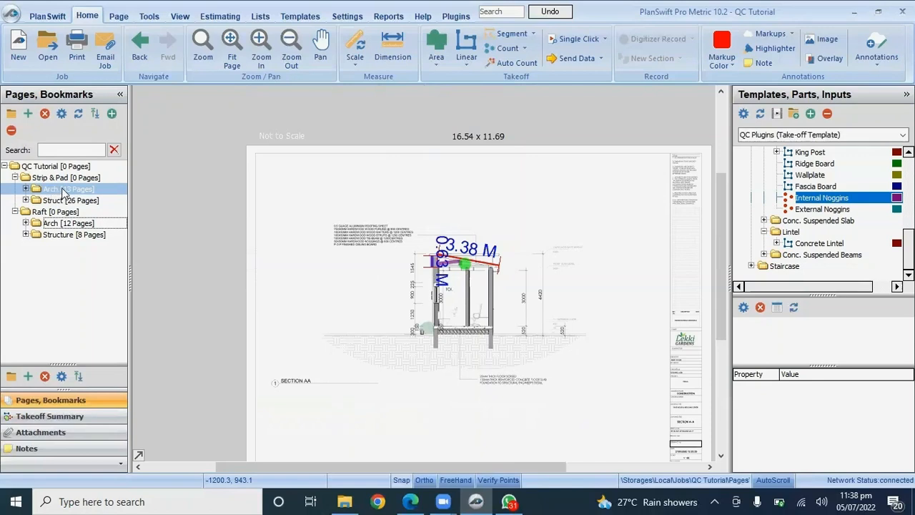
left_click(369, 500)
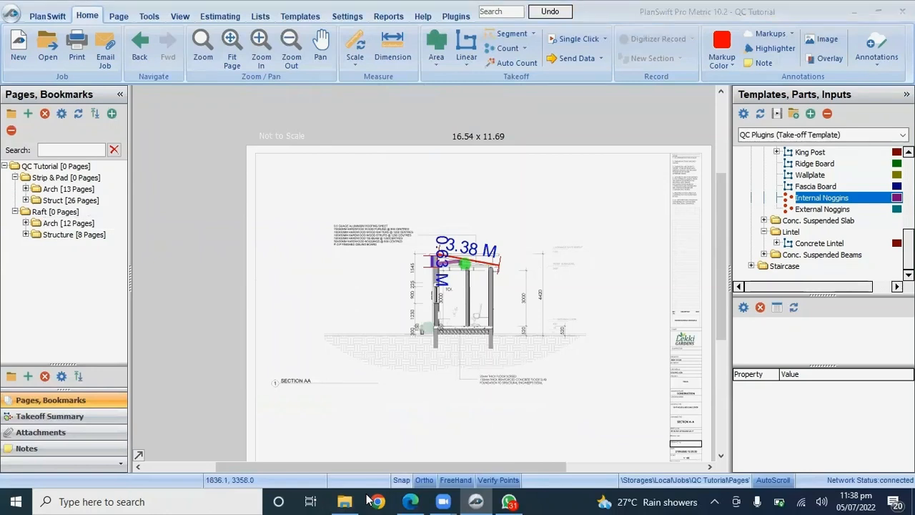